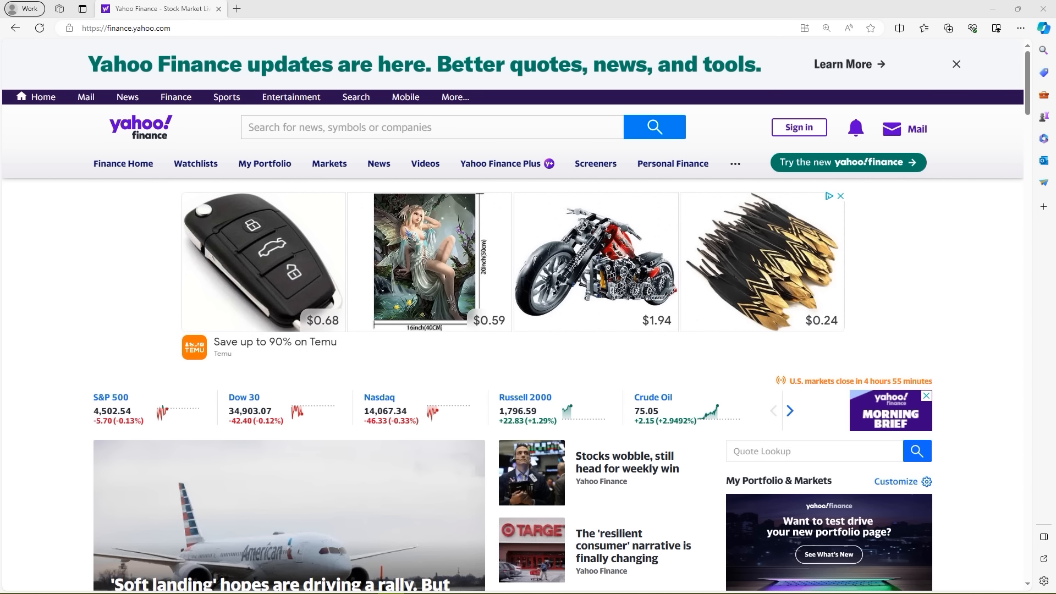
# - Look up the DIS symbol for The Walt Disney Company and open its historical data
pyautogui.click(415, 131)
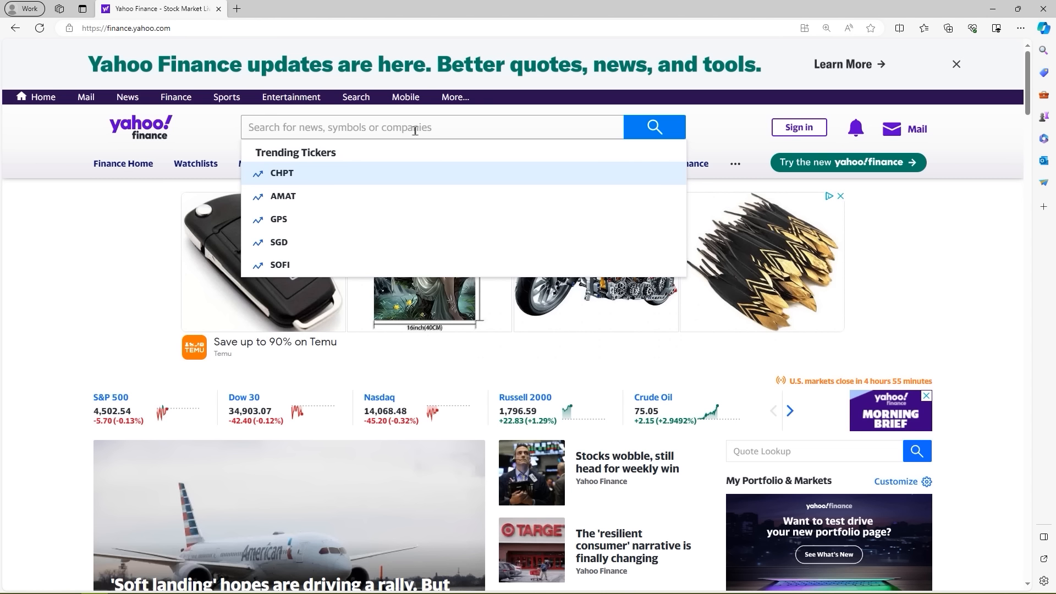
pyautogui.write('dis')
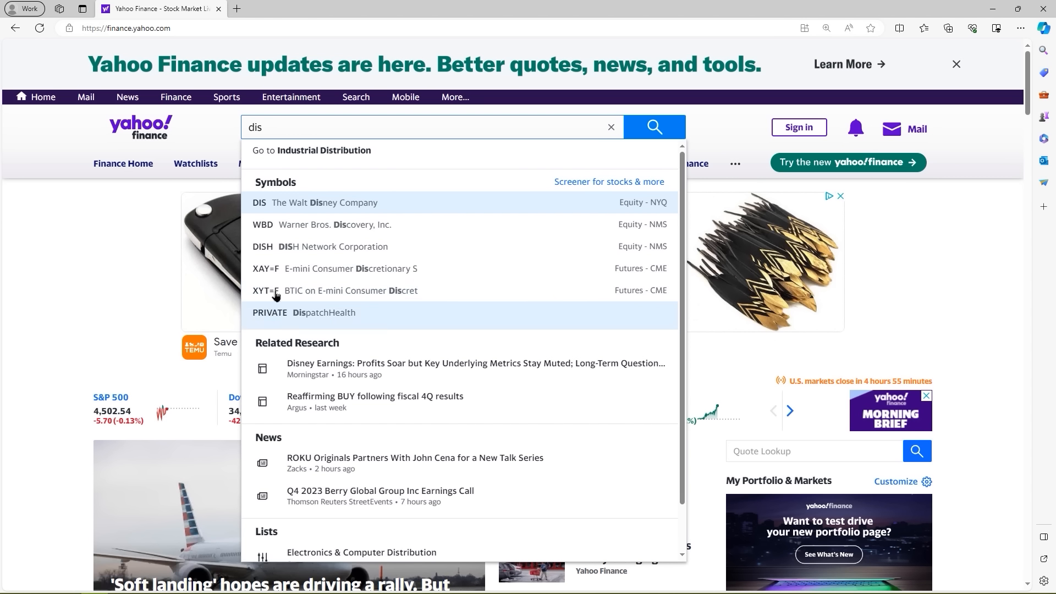
pyautogui.click(301, 207)
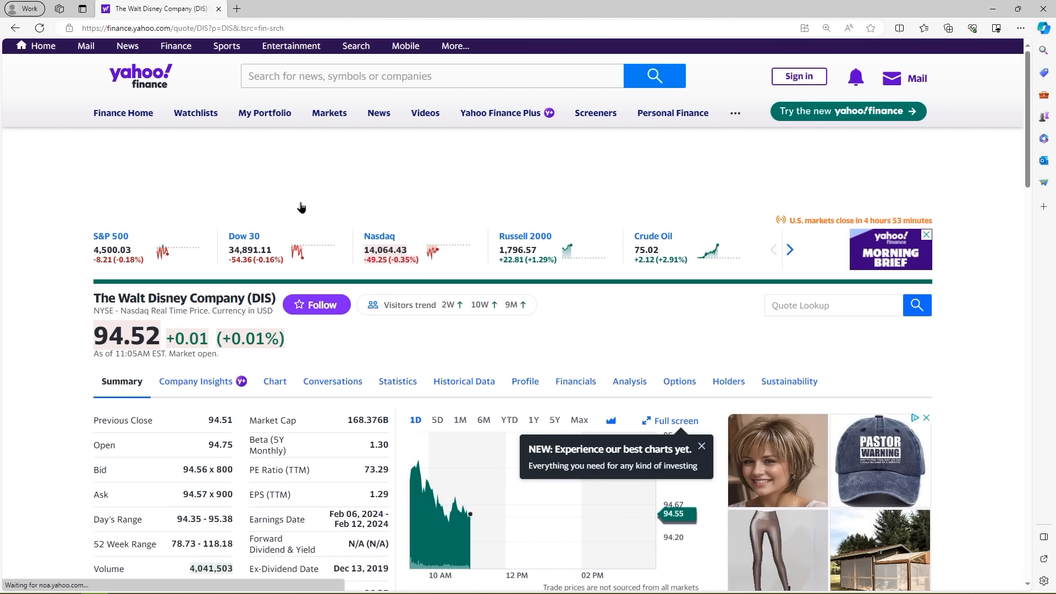
pyautogui.click(927, 418)
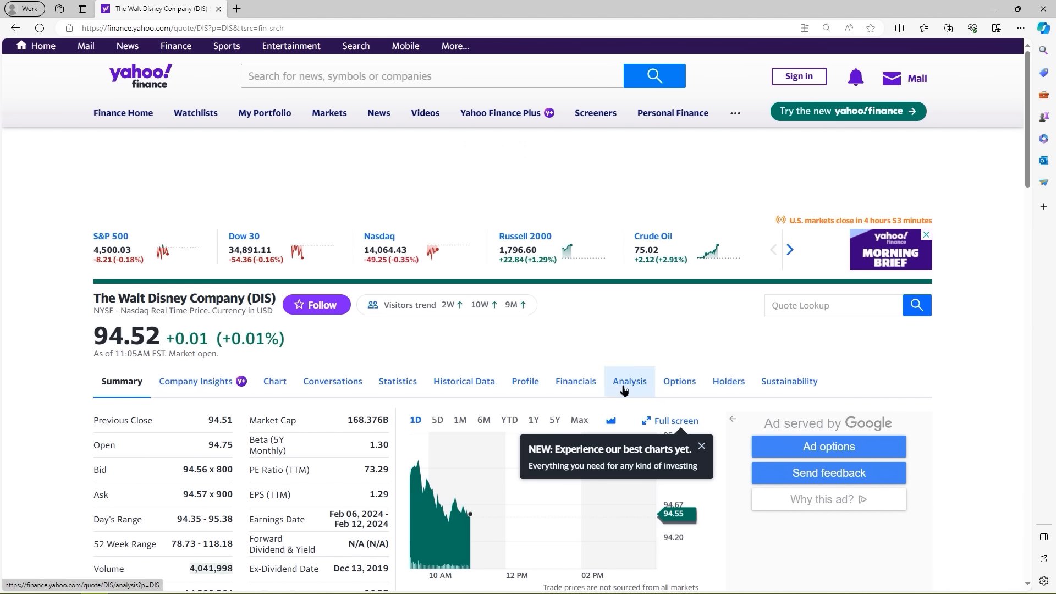
pyautogui.click(478, 383)
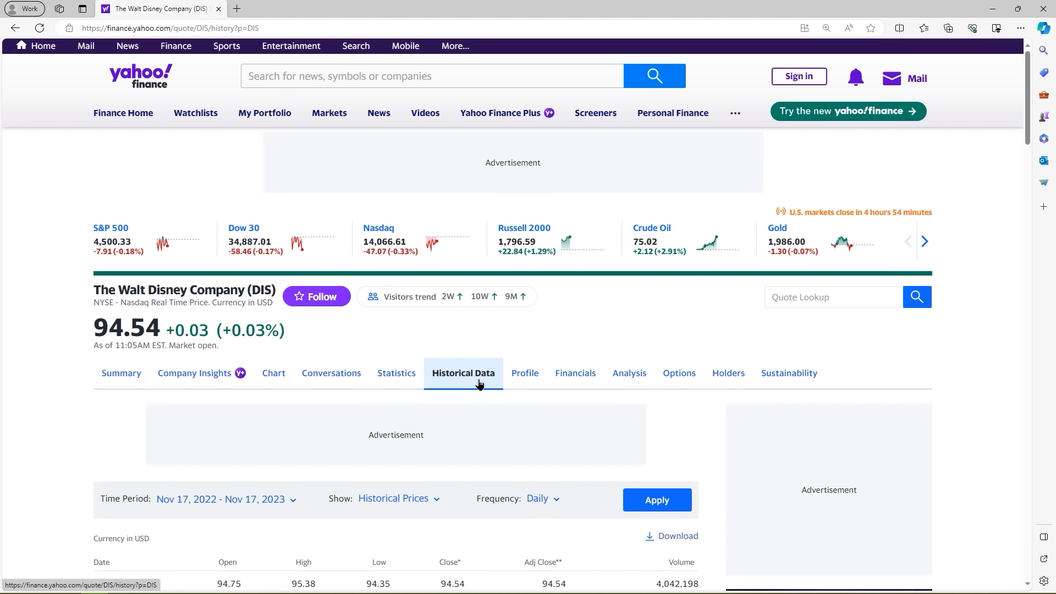
# - Set the start date of the historical data's time period to 11/17/2021
pyautogui.scroll(-3, 478, 383)
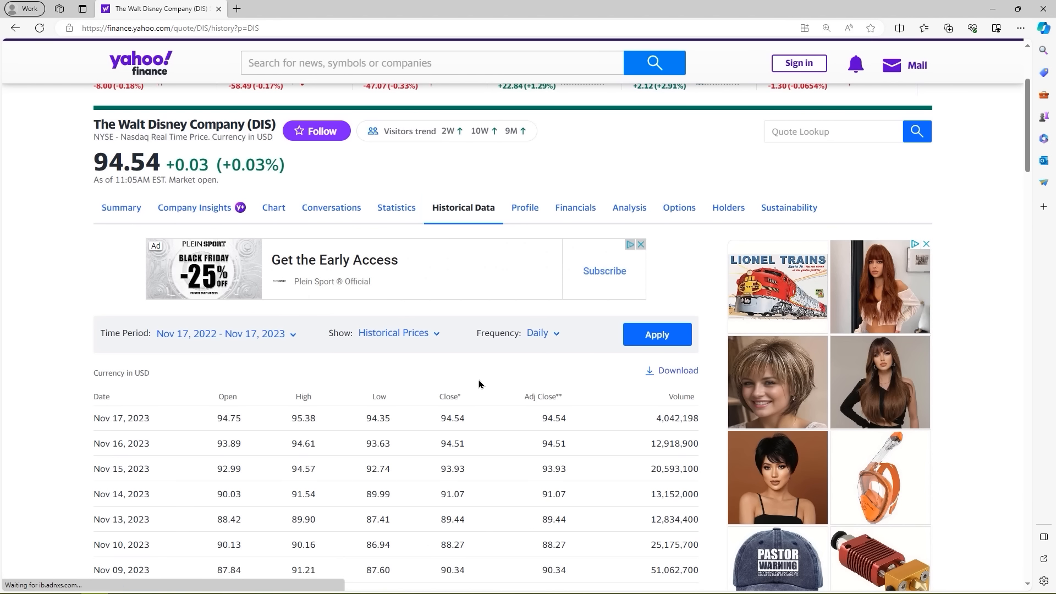
pyautogui.click(230, 337)
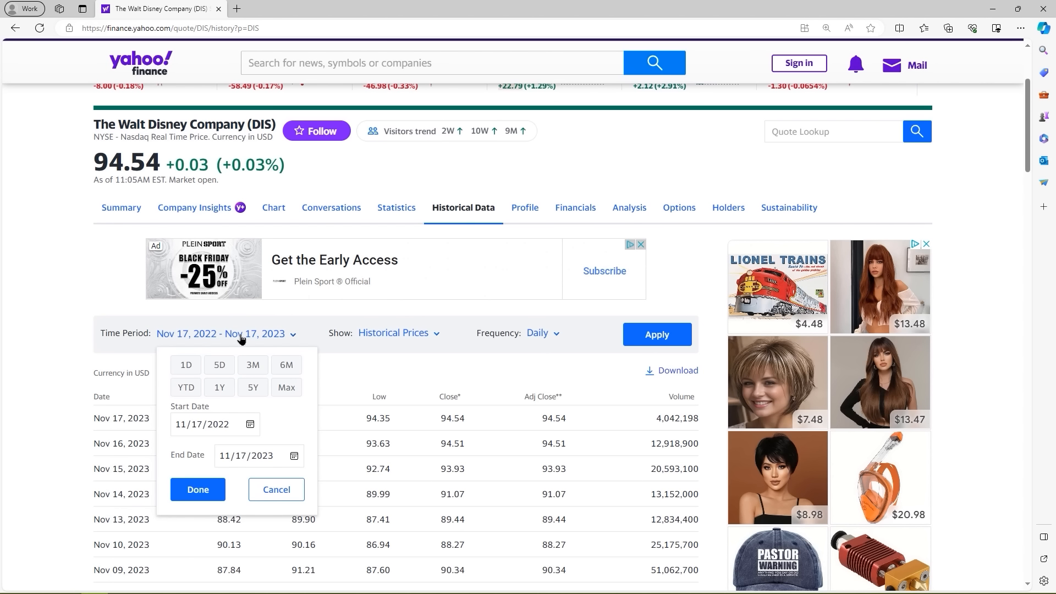
pyautogui.click(927, 245)
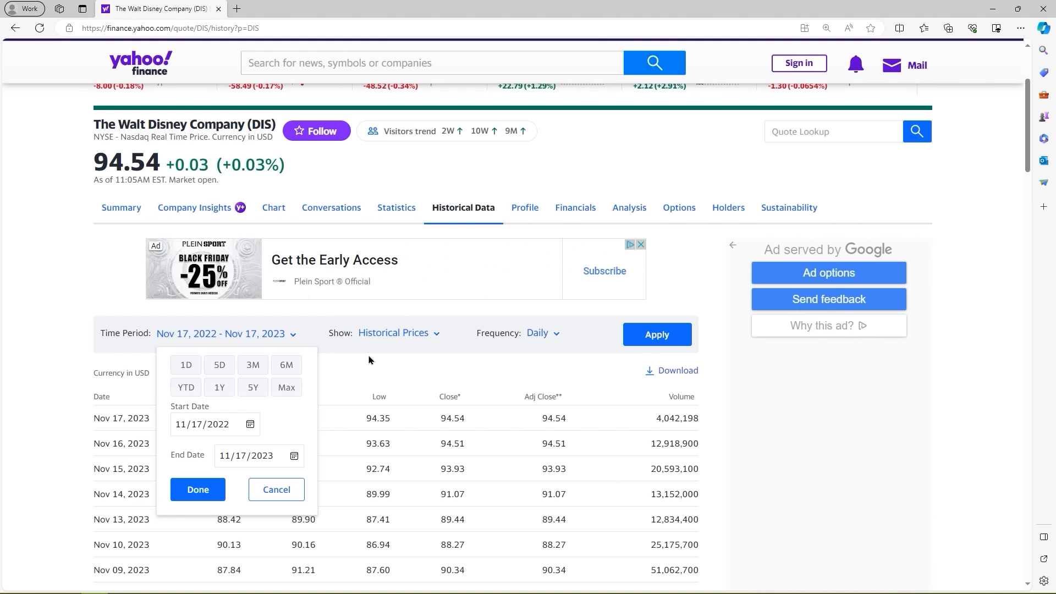
pyautogui.click(272, 461)
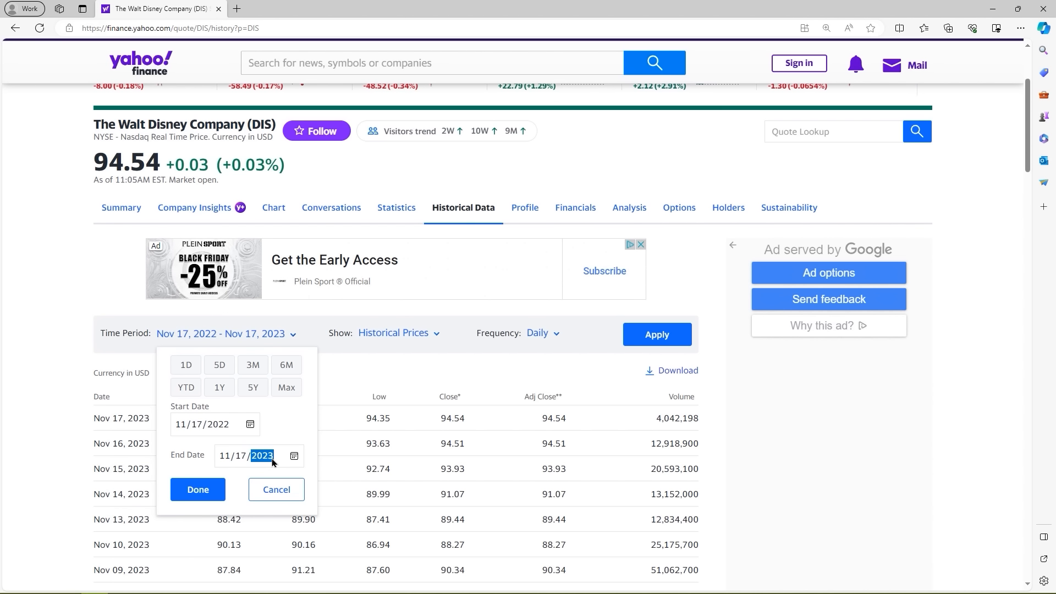
pyautogui.click(226, 426)
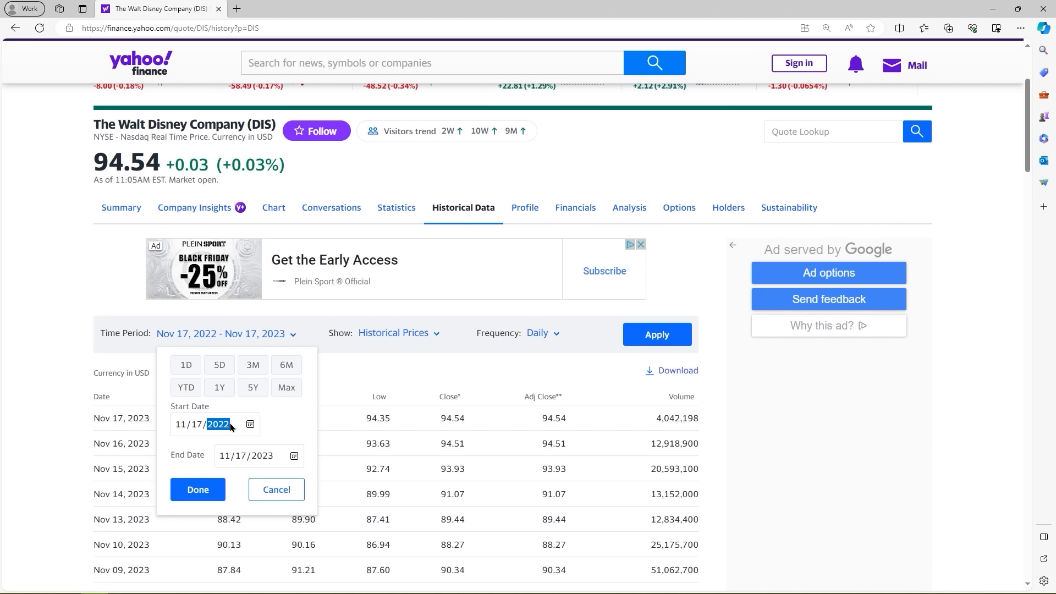
pyautogui.write('2021')
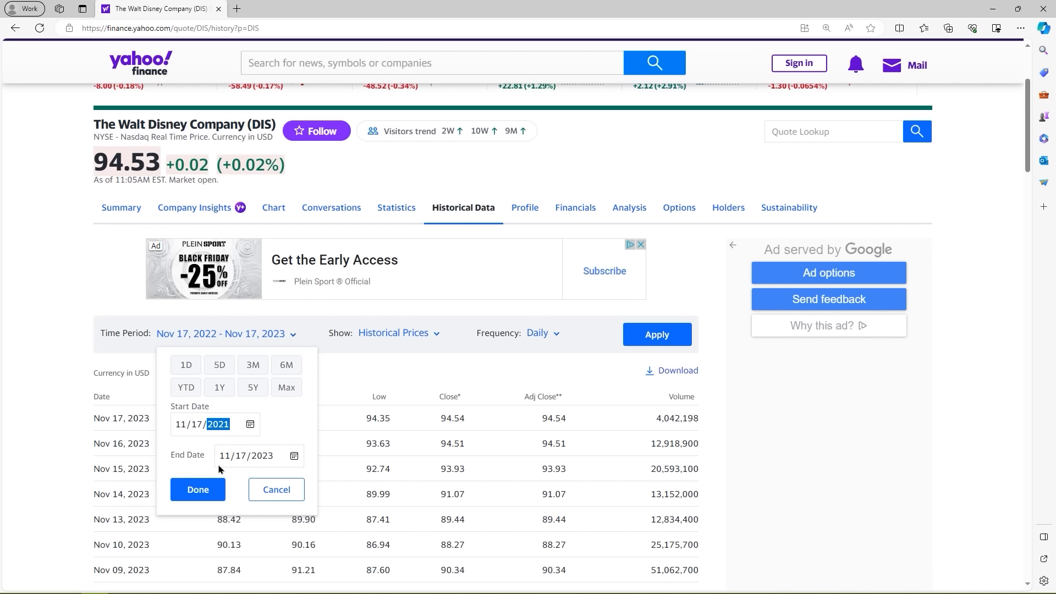
pyautogui.click(188, 491)
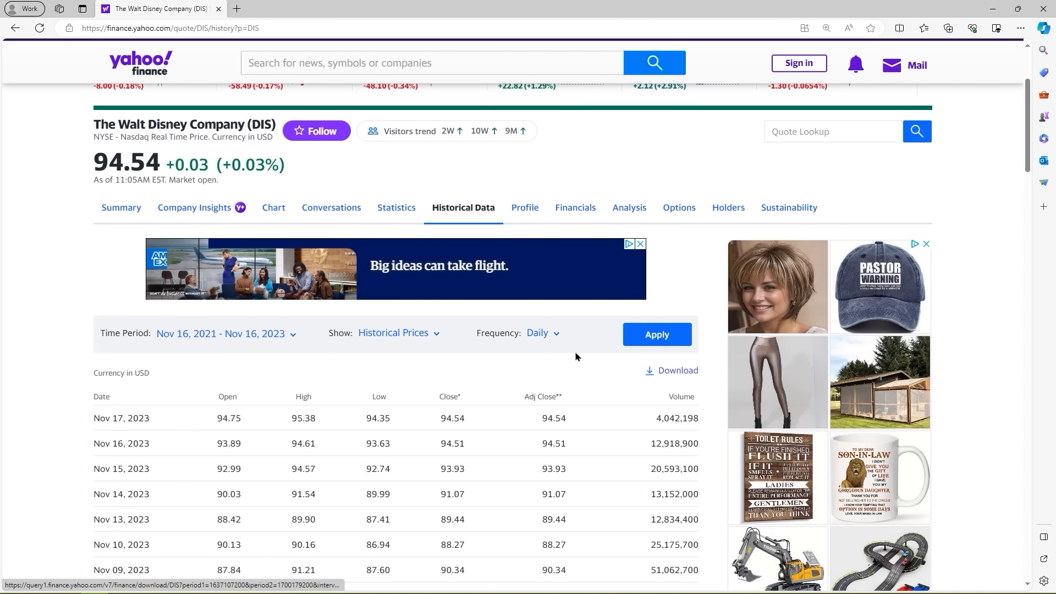
# - Apply a Monthly frequency to the historical prices and download the resulting data
pyautogui.click(544, 335)
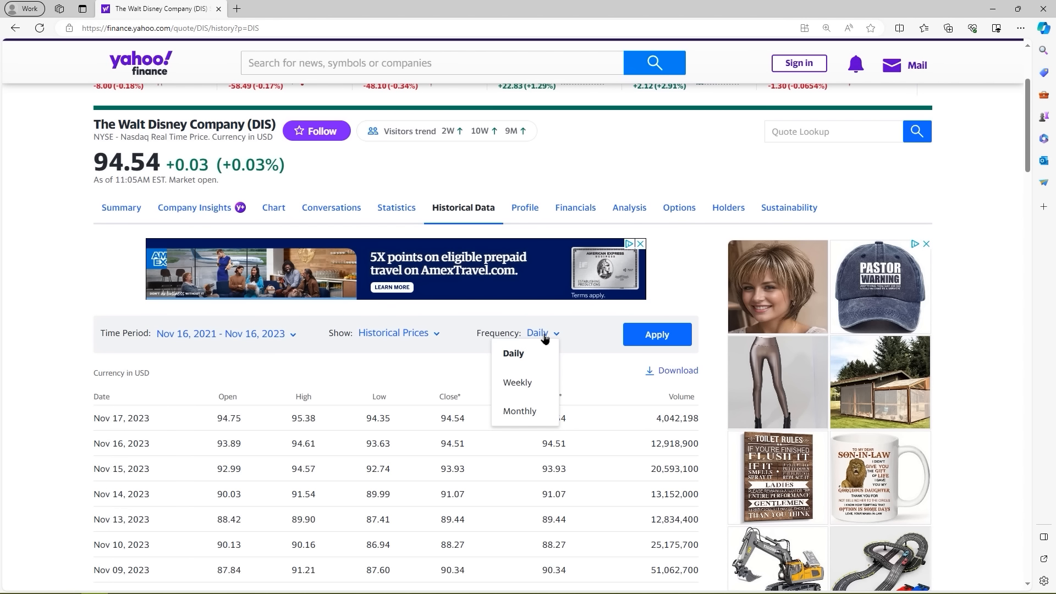
pyautogui.click(526, 418)
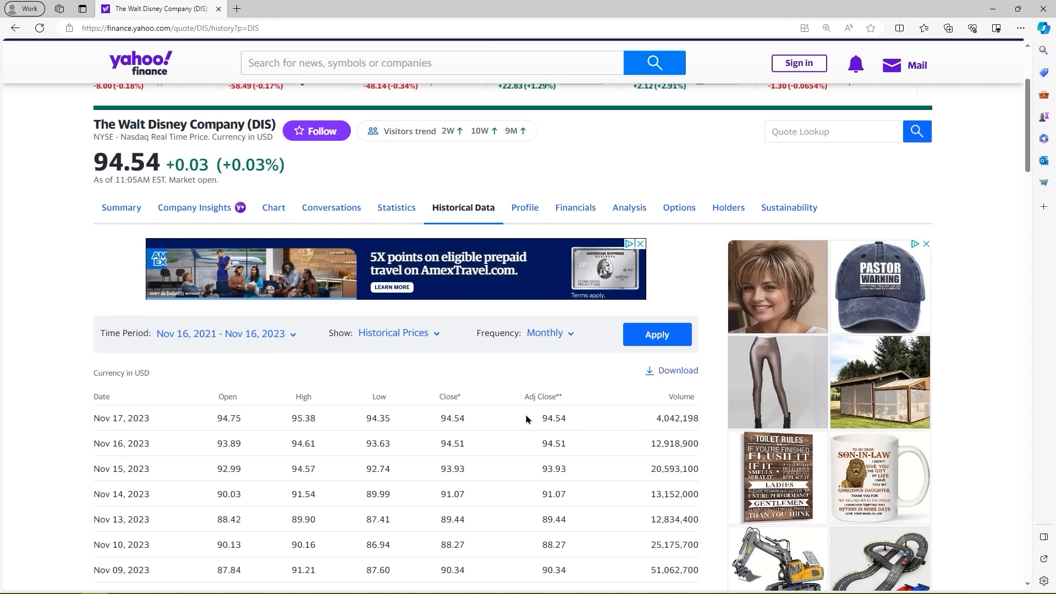
pyautogui.click(671, 341)
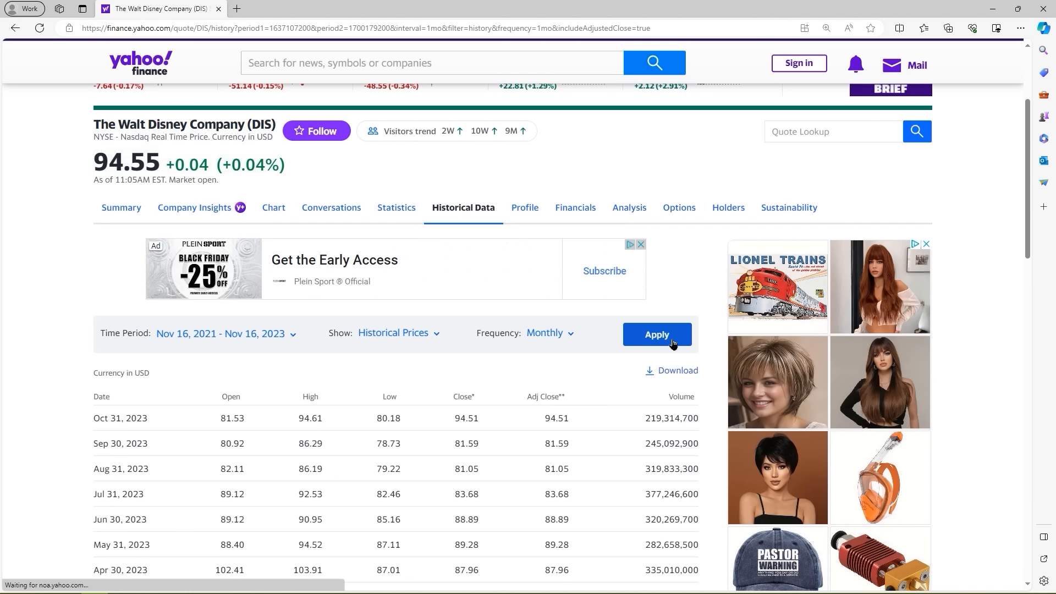
pyautogui.click(668, 372)
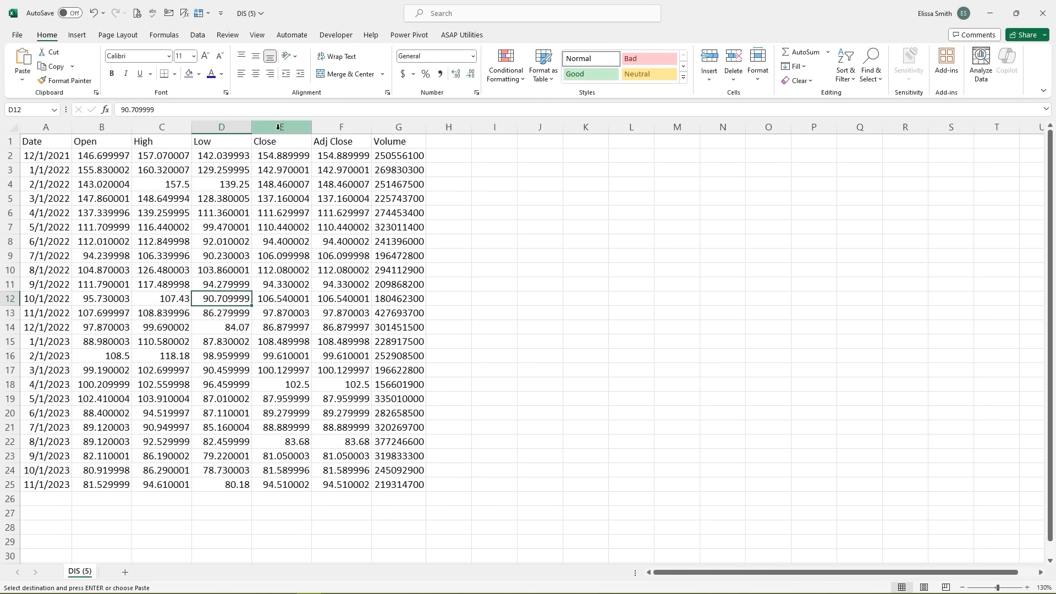
# - Delete the Open, High, Low, Close and Volume columns, keeping only Date and Adj Close
pyautogui.click(338, 128)
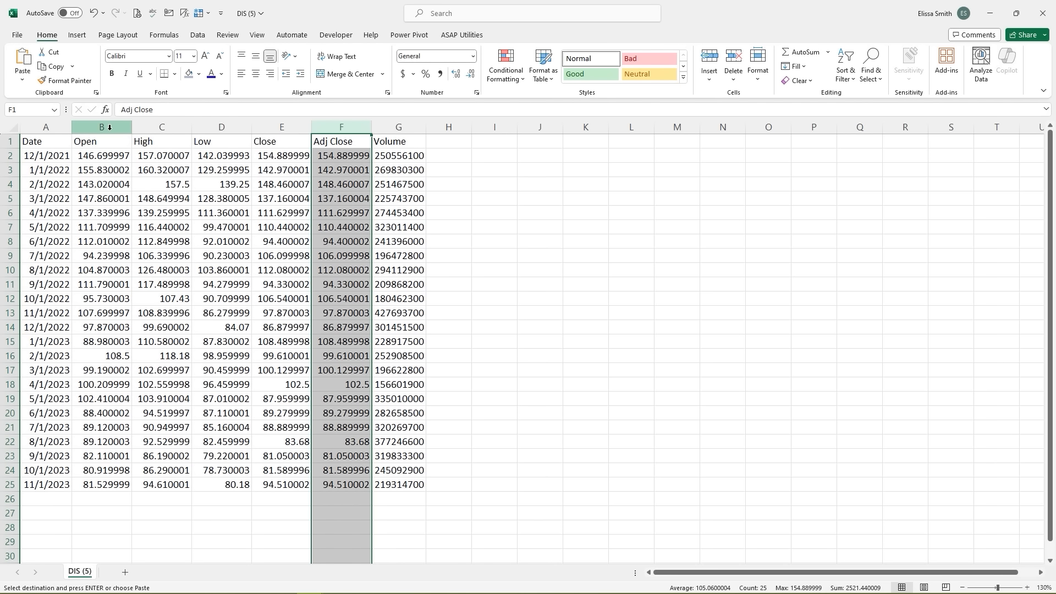
pyautogui.moveTo(116, 128); pyautogui.dragTo(261, 129)
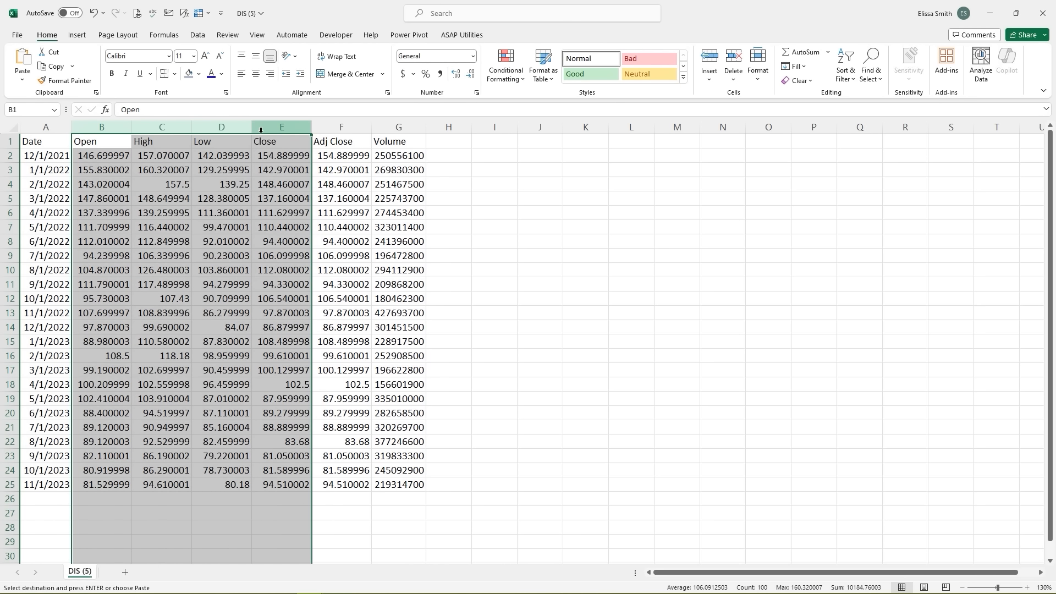
pyautogui.hotkey('ctrl', '-')
pyautogui.click(160, 127)
pyautogui.hotkey('ctrl', '-')
# - Enter the column heading HPR in cell C1, beside Adj Close
pyautogui.click(165, 143)
pyautogui.write("HPR'")
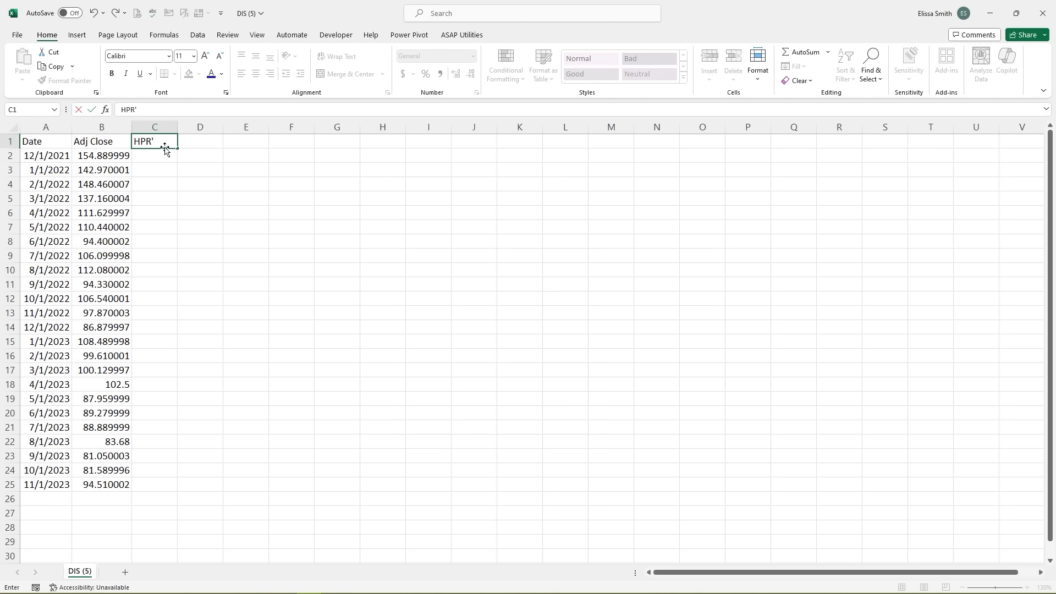
pyautogui.press('BackSpace')
pyautogui.press('Return')
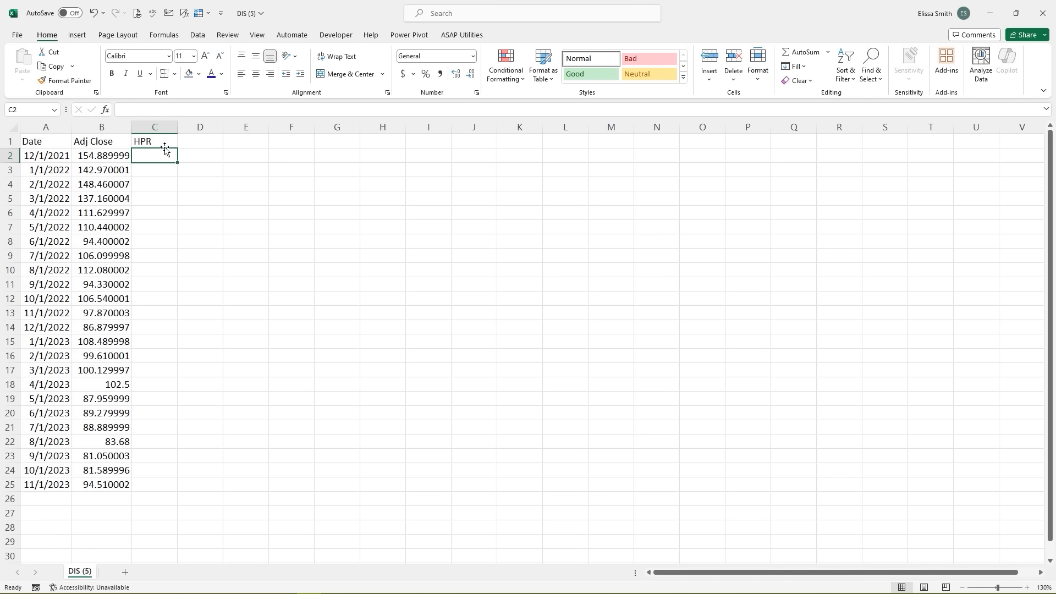
# - Enter the labels Summary, Average Mean Return and Geometric Mean Return in cells E1 to E3
pyautogui.click(248, 142)
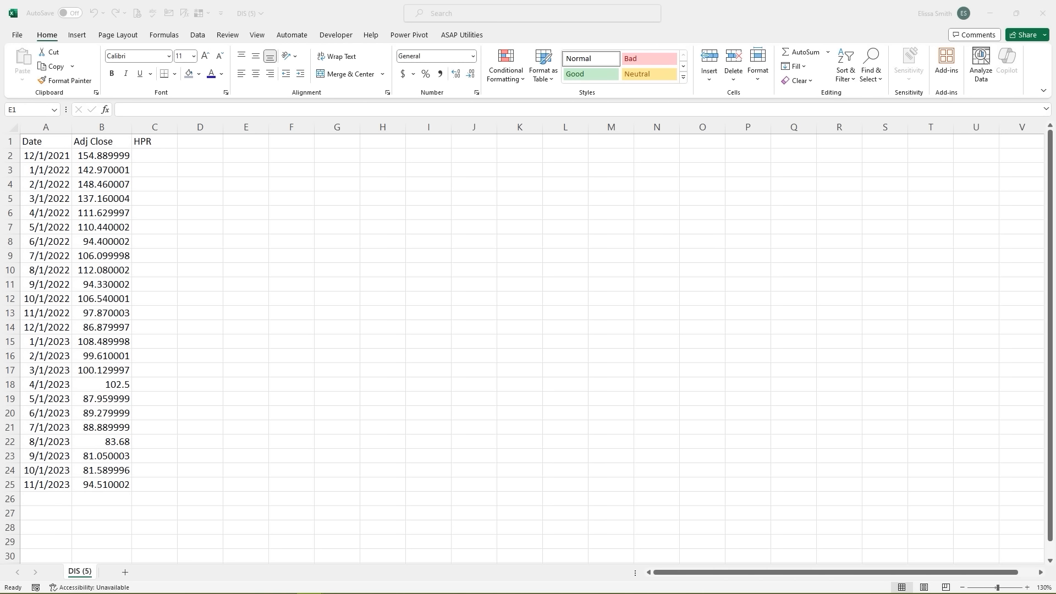
pyautogui.click(243, 142)
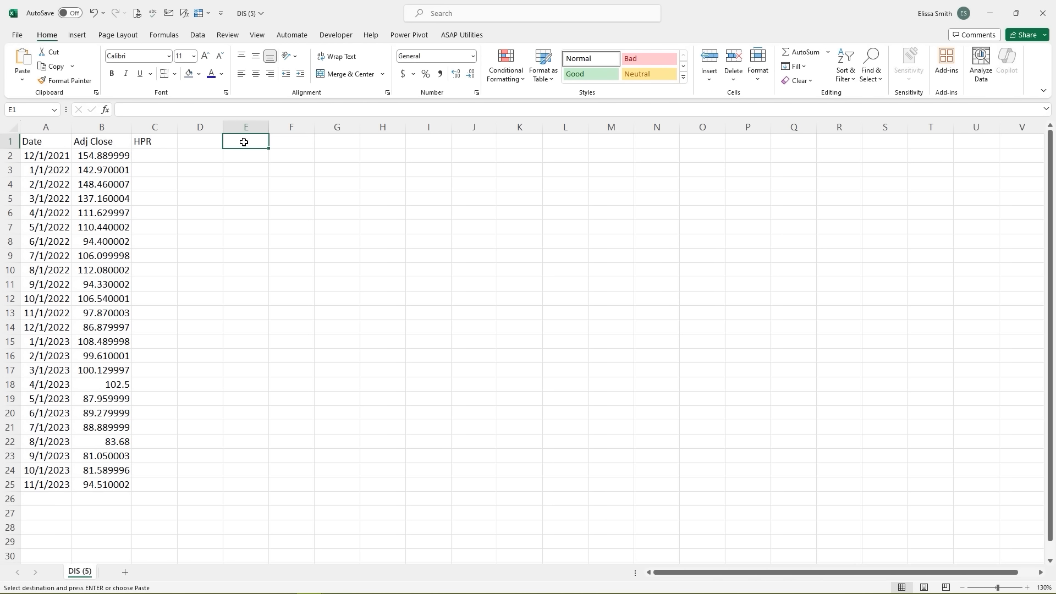
pyautogui.write('Summary Average Mean Return Geometric Mean Return')
pyautogui.click(269, 209)
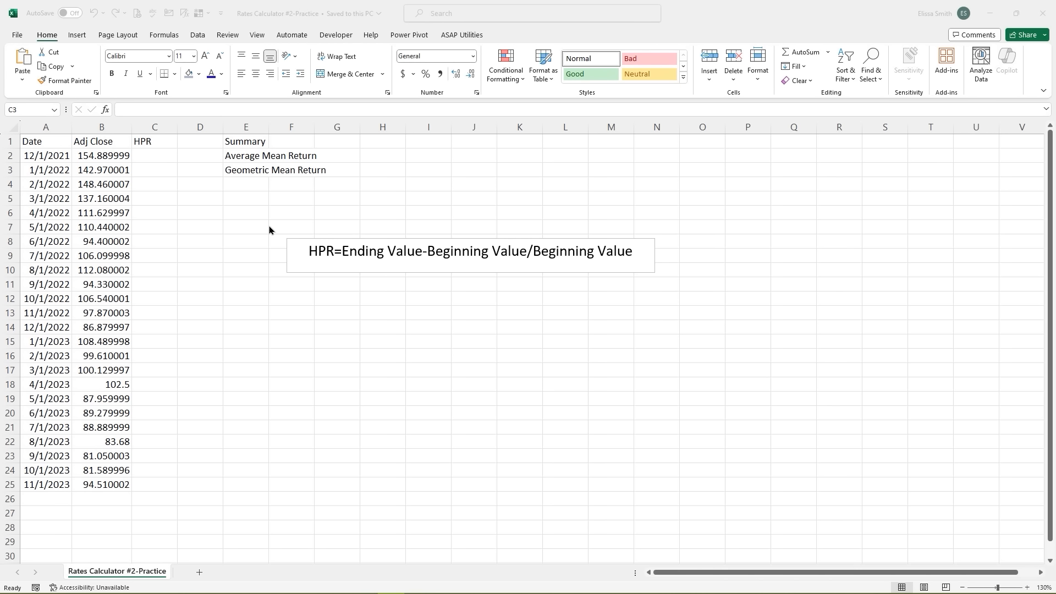
# - Calculate the first holding period return in cell C3 with the formula =(B3-B2)/B2
pyautogui.click(142, 170)
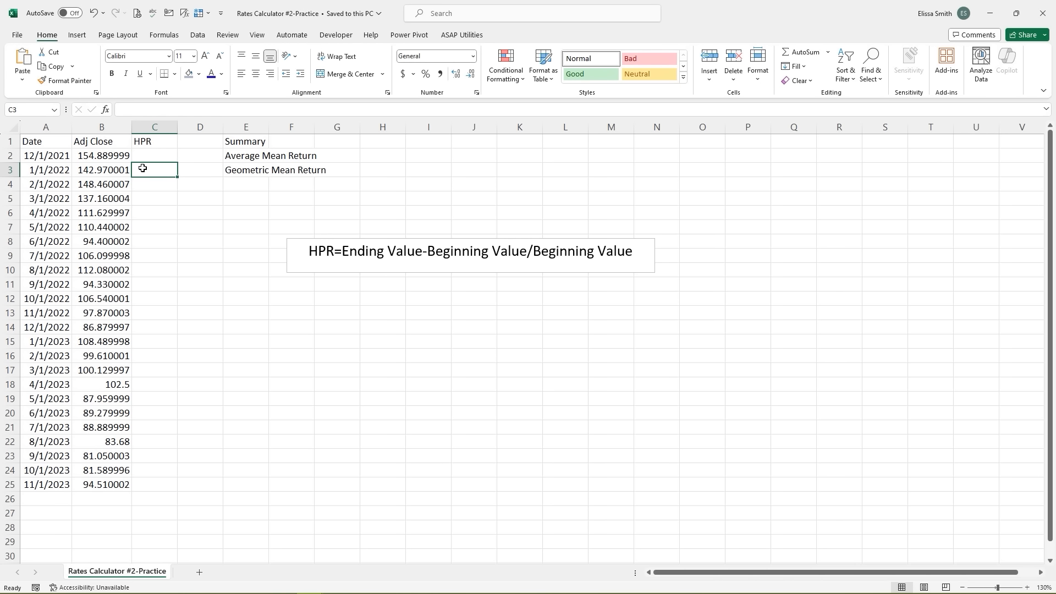
pyautogui.write('=')
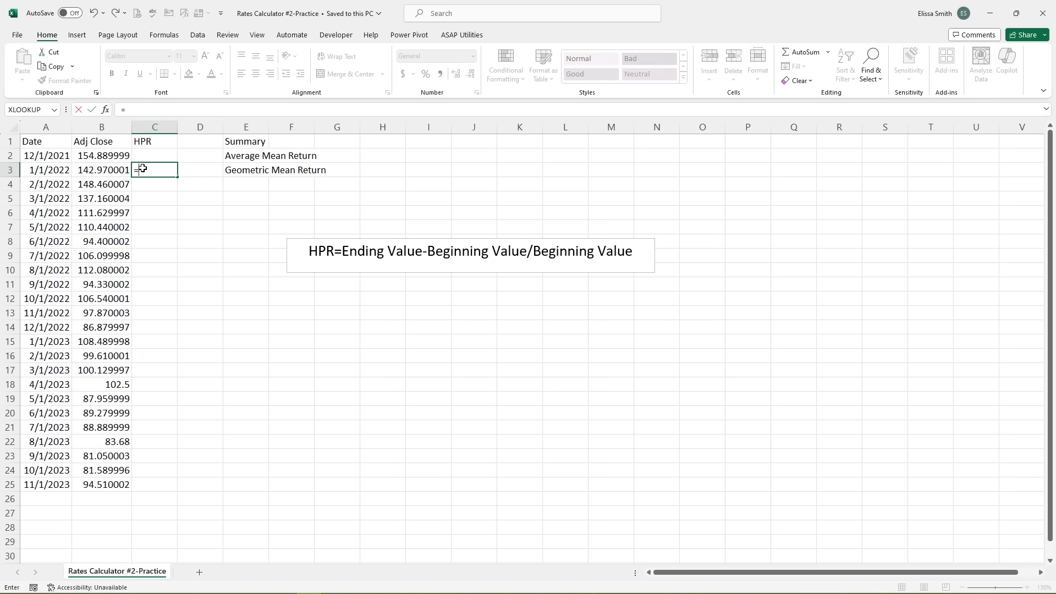
pyautogui.write('(')
pyautogui.click(114, 170)
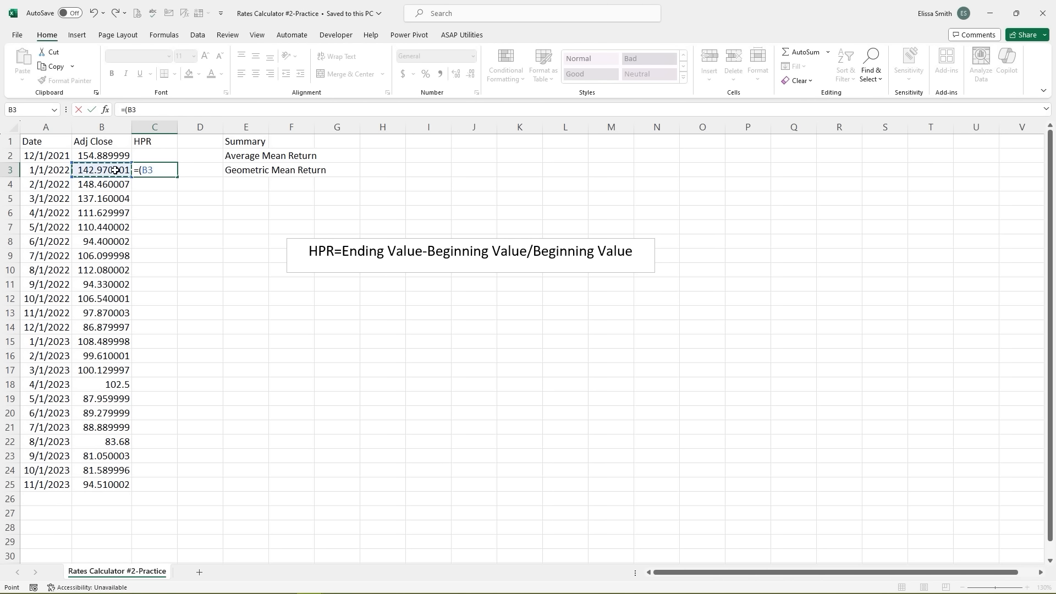
pyautogui.write('-')
pyautogui.click(106, 156)
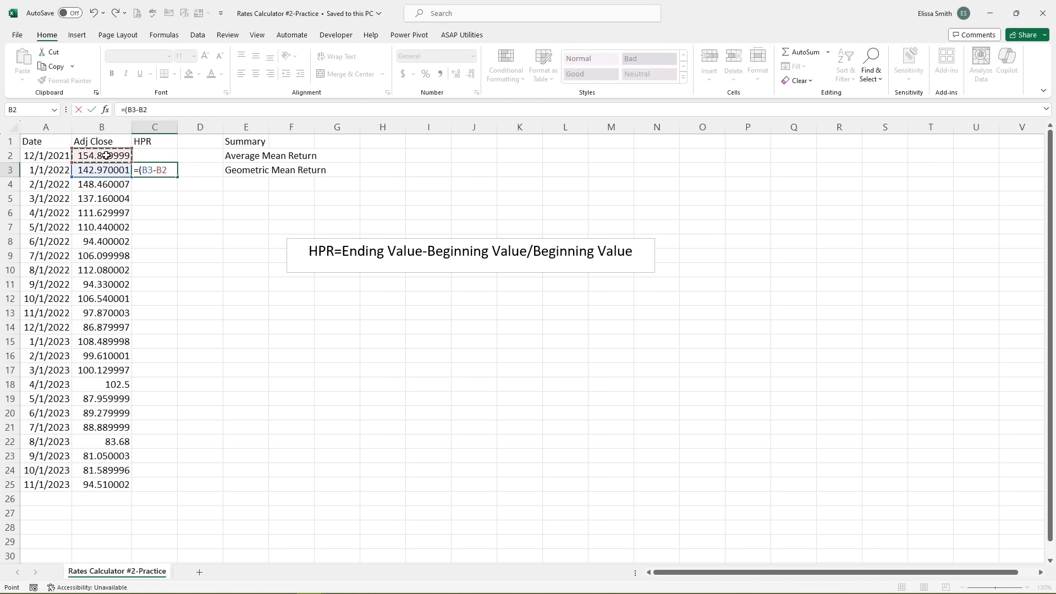
pyautogui.write(')?')
pyautogui.press('BackSpace')
pyautogui.write('/')
pyautogui.click(106, 155)
pyautogui.press('Return')
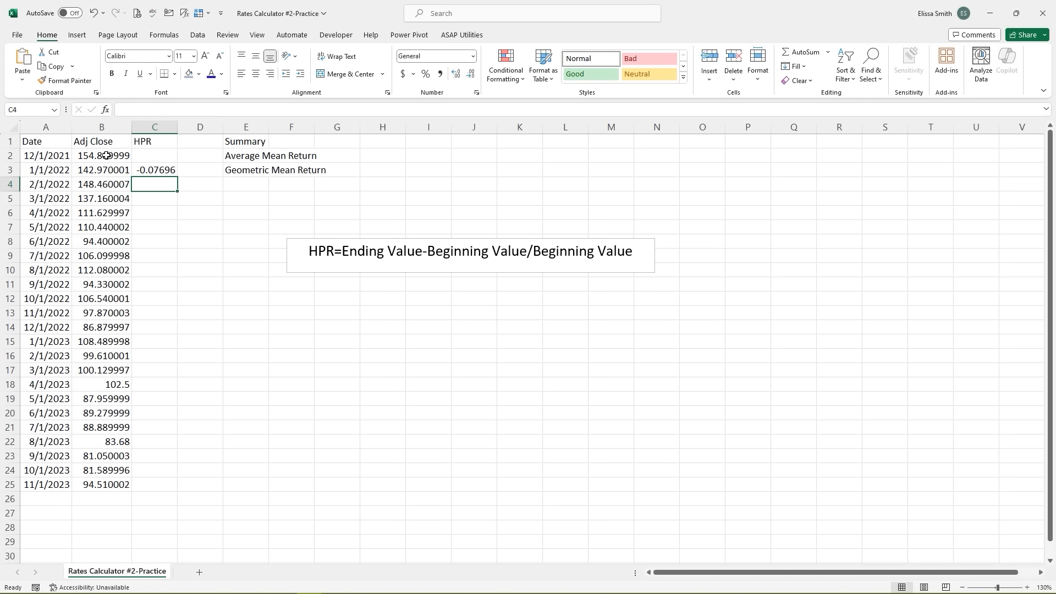
# - Fill the HPR formula from C3 down to C25 and format those returns as percentages
pyautogui.click(141, 170)
pyautogui.moveTo(178, 177); pyautogui.dragTo(185, 488)
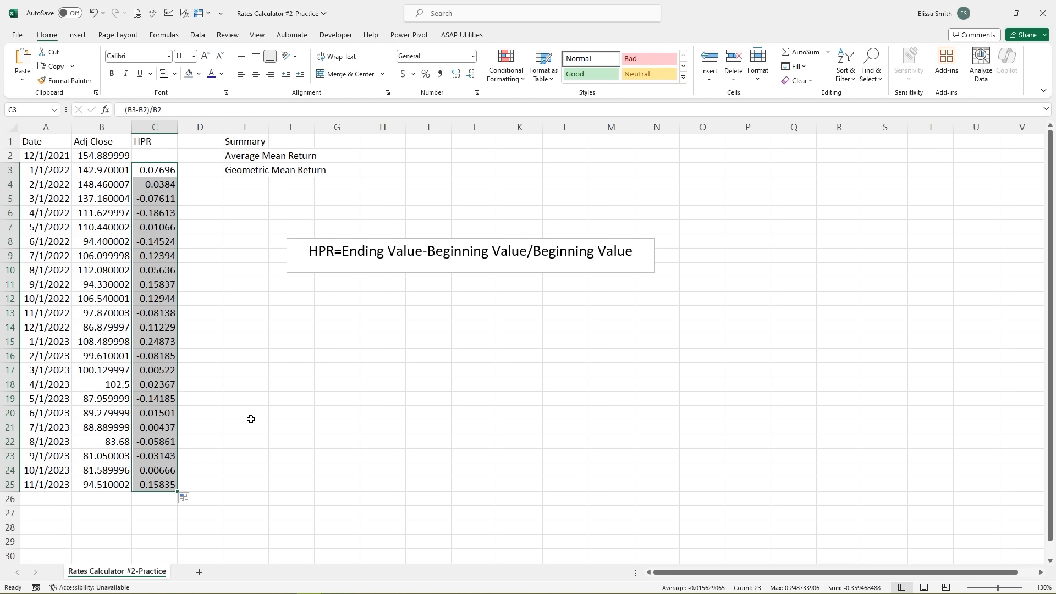
pyautogui.hotkey('shift', 'BackSpace')
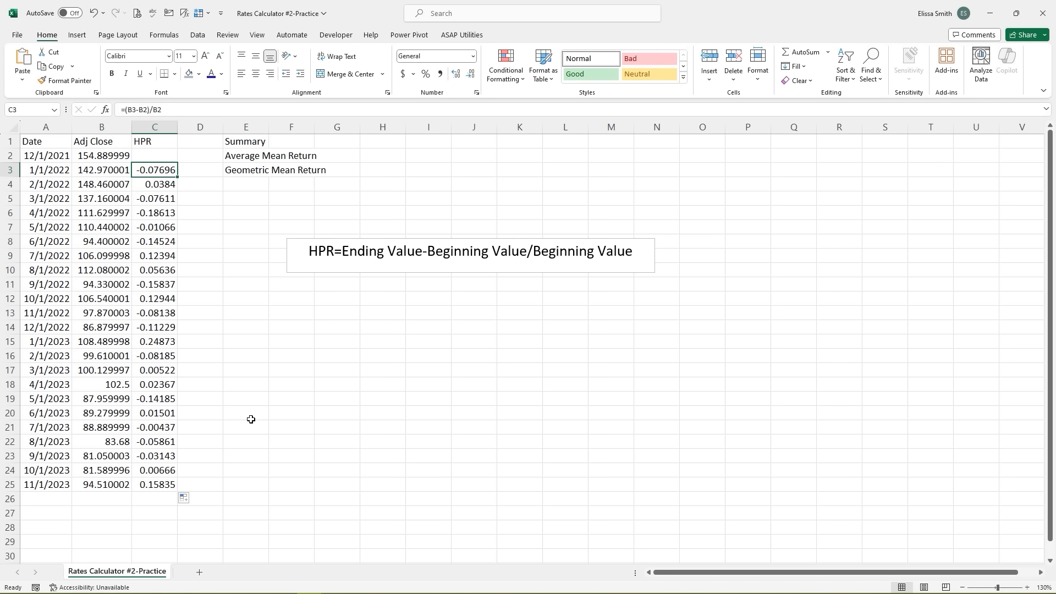
pyautogui.moveTo(159, 170); pyautogui.dragTo(166, 482)
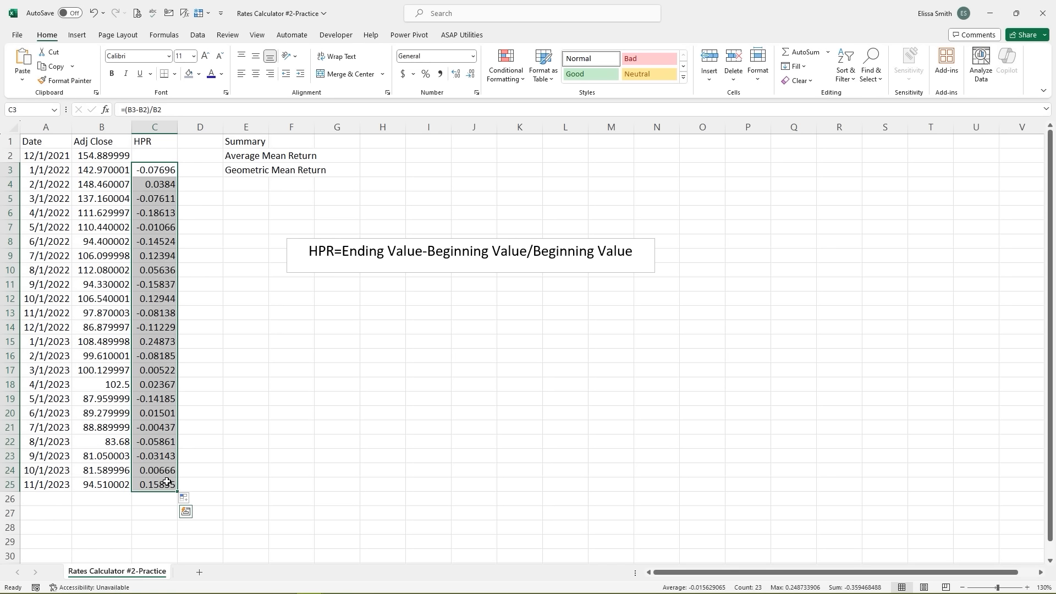
pyautogui.hotkey('ctrl', 'shift', '5')
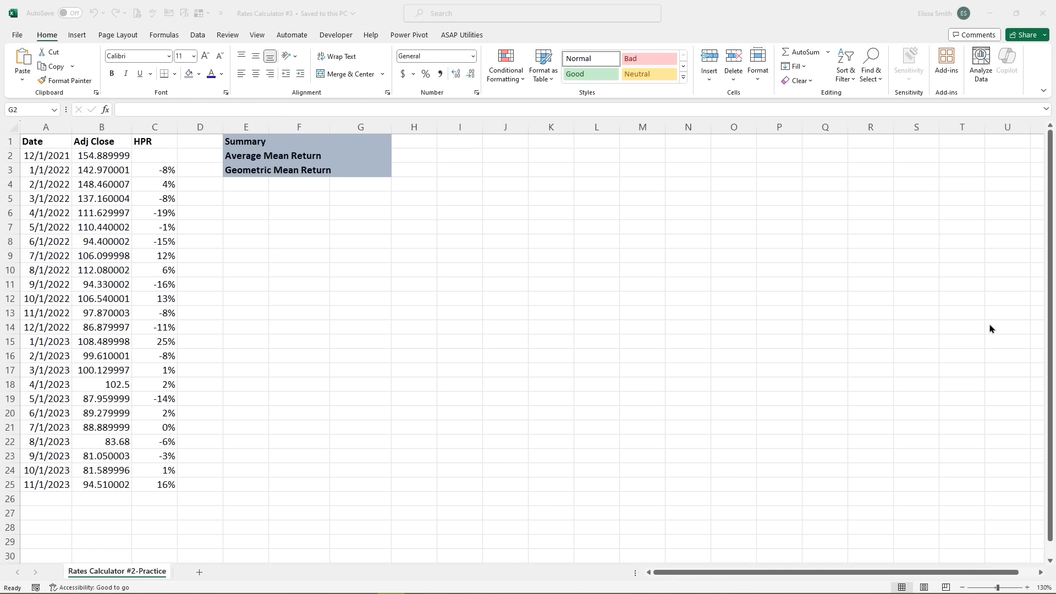
# - Calculate the average mean return in cell G2 with the formula =AVERAGE(C3:C25)
pyautogui.click(363, 156)
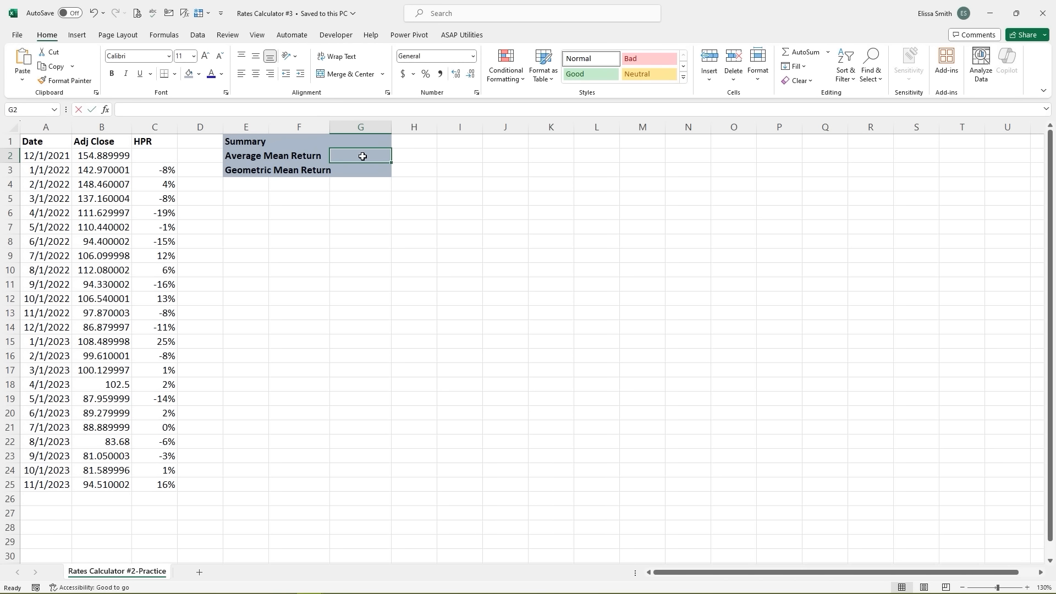
pyautogui.write('=av')
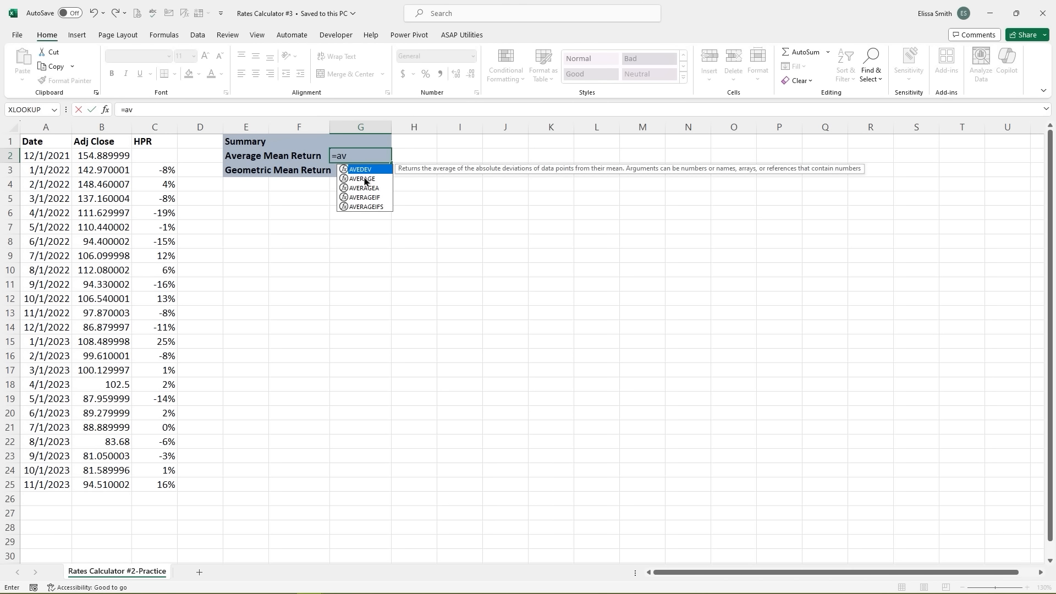
pyautogui.doubleClick(365, 181)
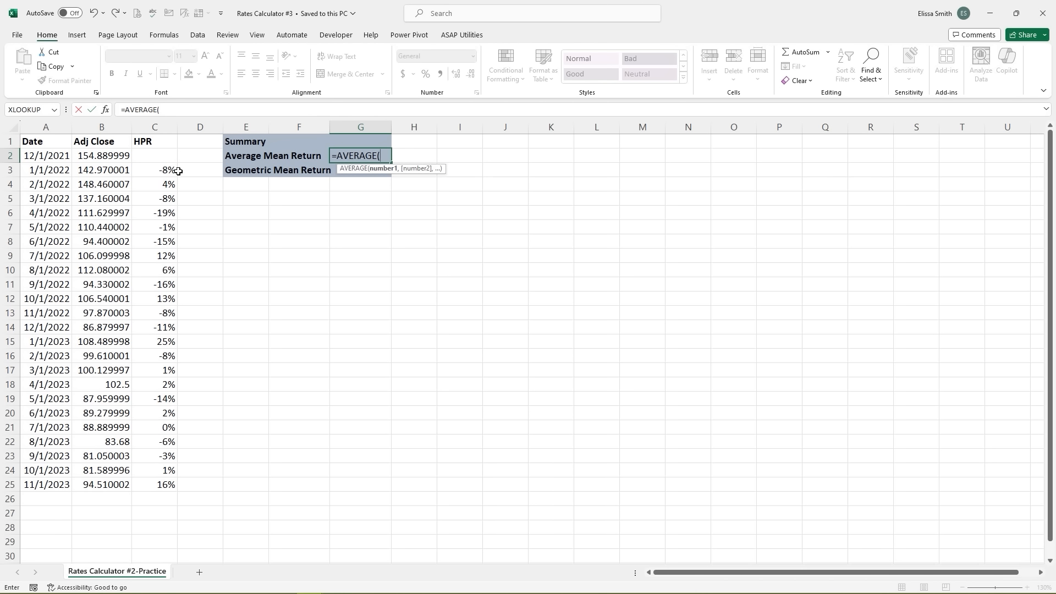
pyautogui.click(149, 170)
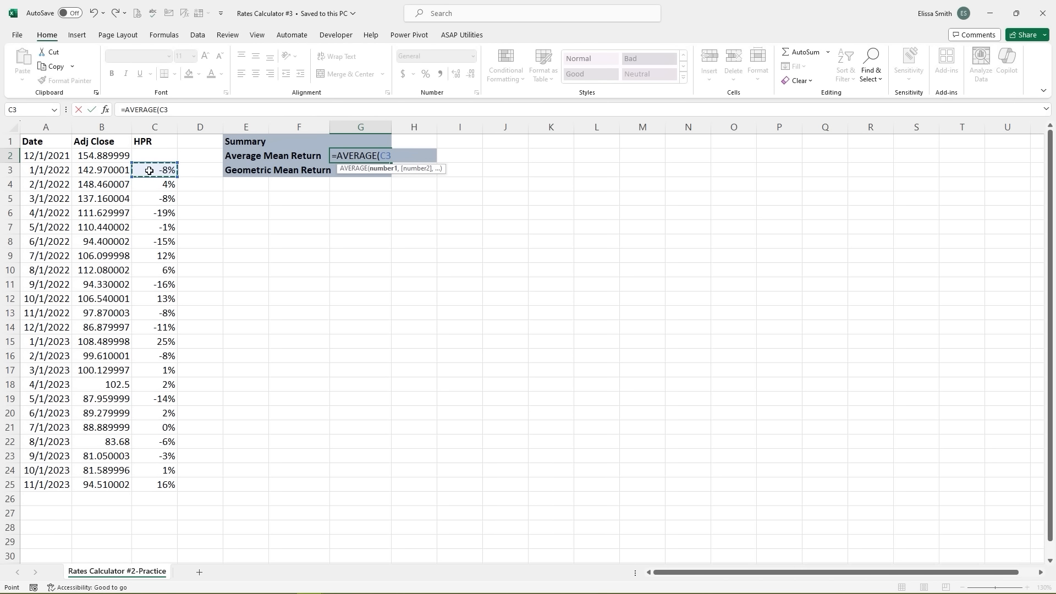
pyautogui.hotkey('ctrl', 'shift', 'Down')
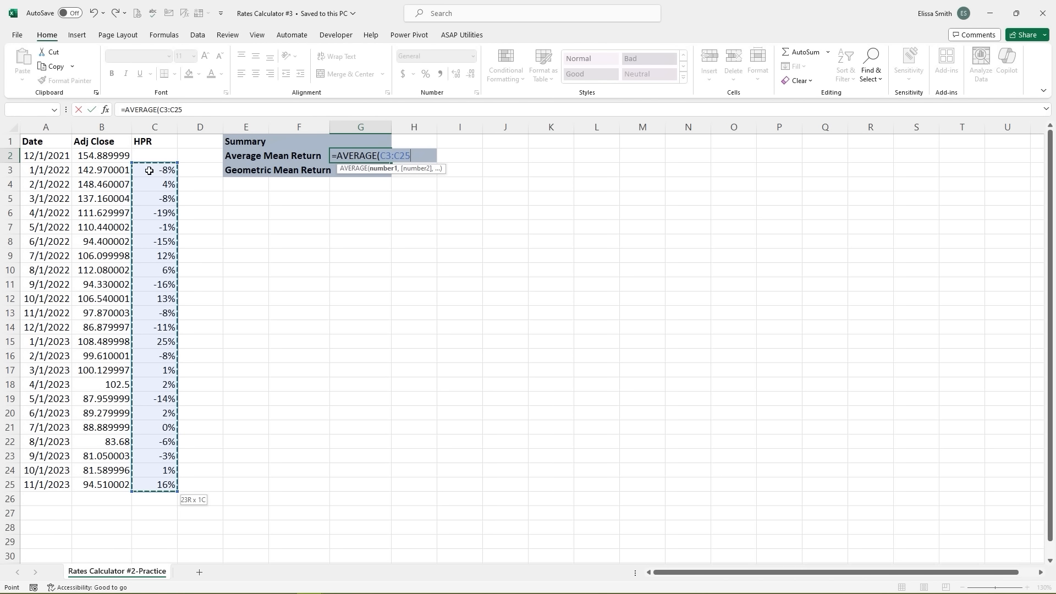
pyautogui.press('Return')
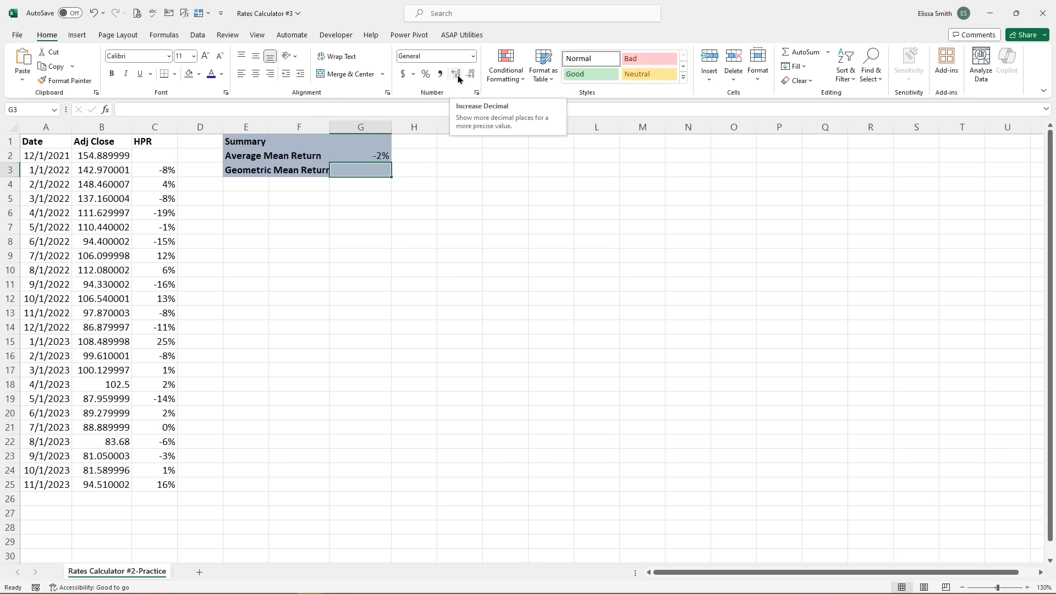
# - Format the average mean return in cell G2 as a percentage with 2 decimal places
pyautogui.click(375, 158)
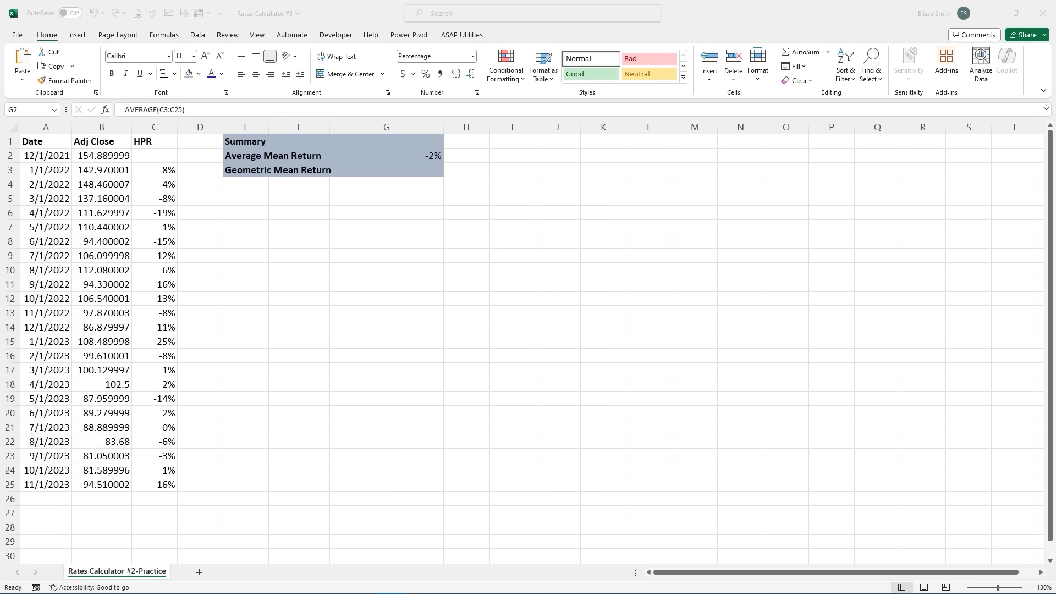
pyautogui.click(420, 154)
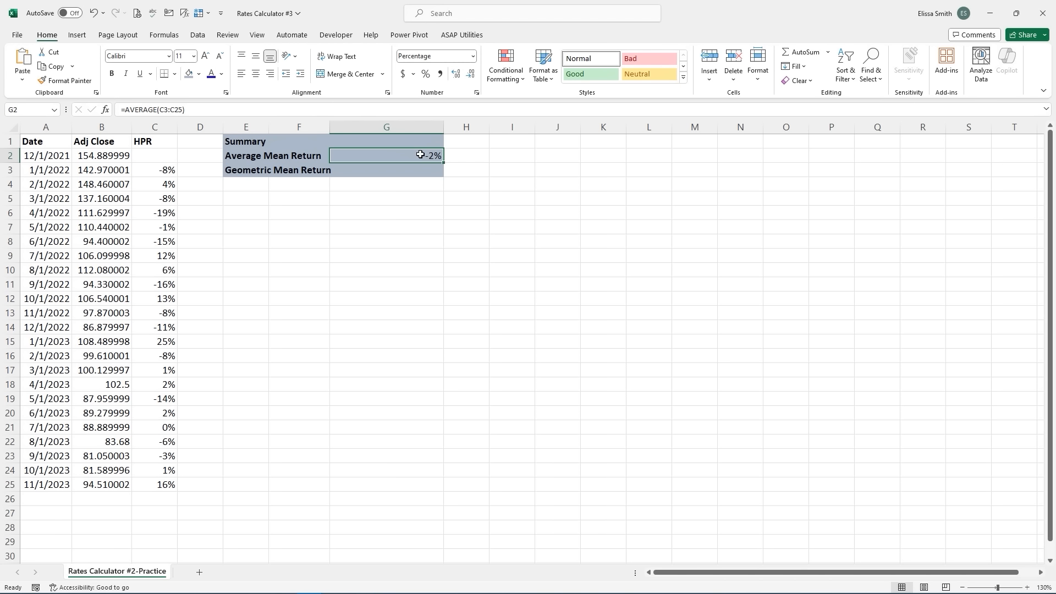
pyautogui.rightClick(420, 154)
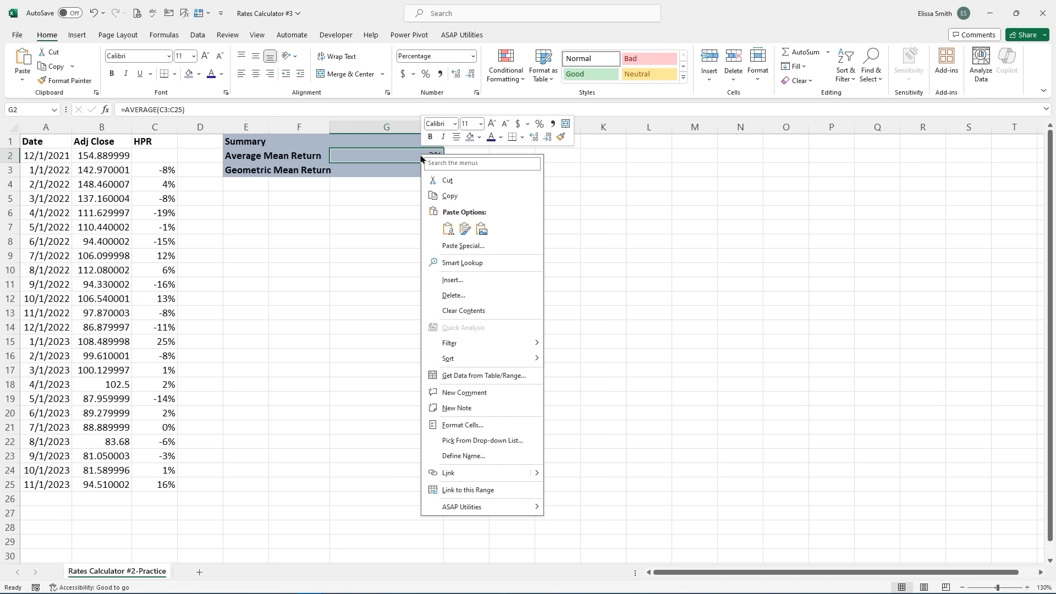
pyautogui.click(455, 427)
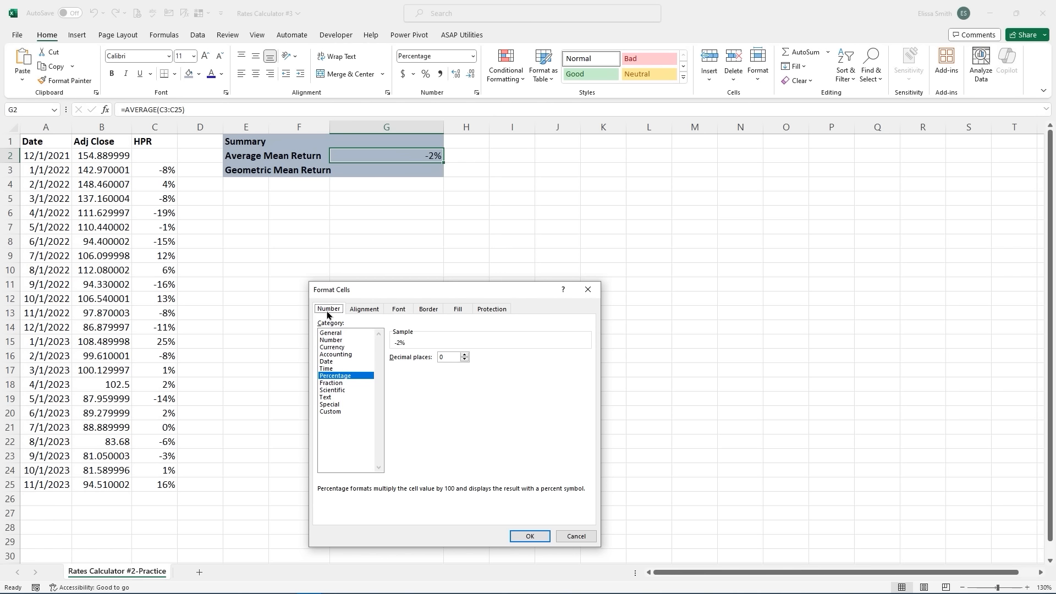
pyautogui.click(463, 354)
pyautogui.click(464, 355)
pyautogui.click(463, 355)
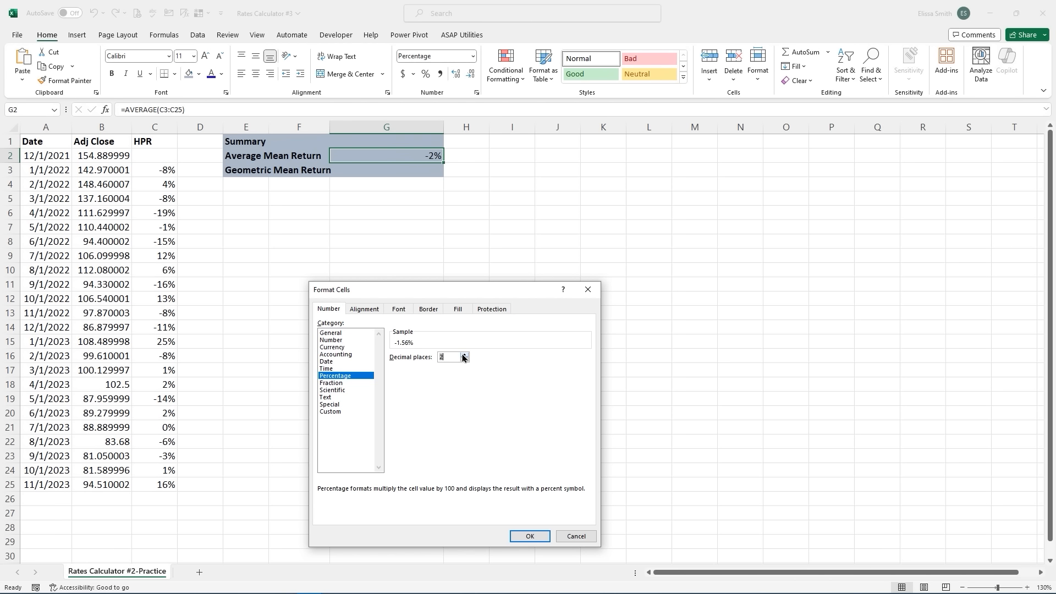
pyautogui.click(530, 536)
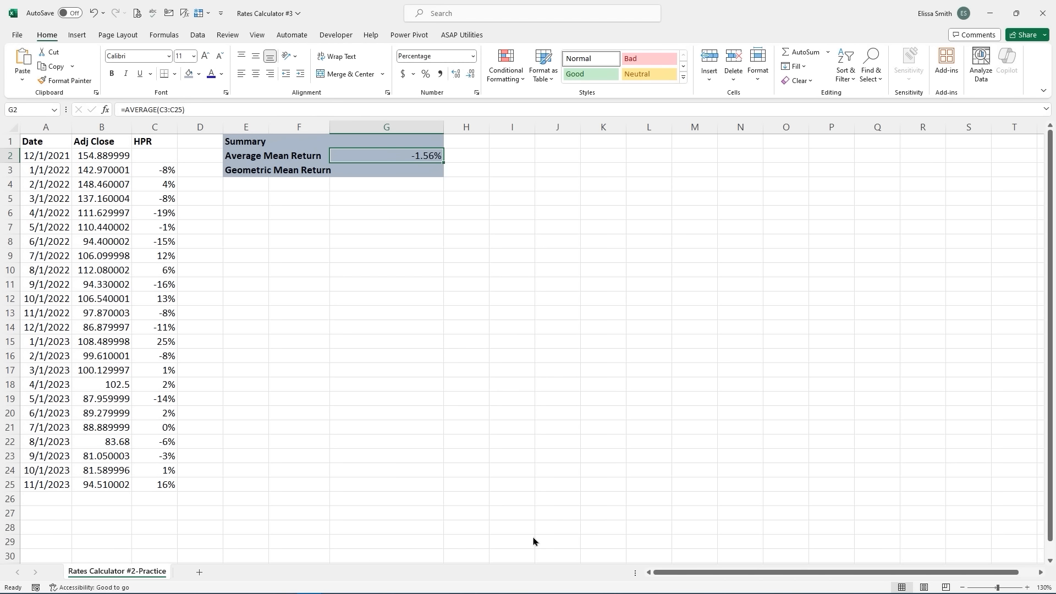
# - Calculate the geometric mean return in cell G3 with the formula =GEOMEAN(C3:C25+1)-1
pyautogui.click(399, 174)
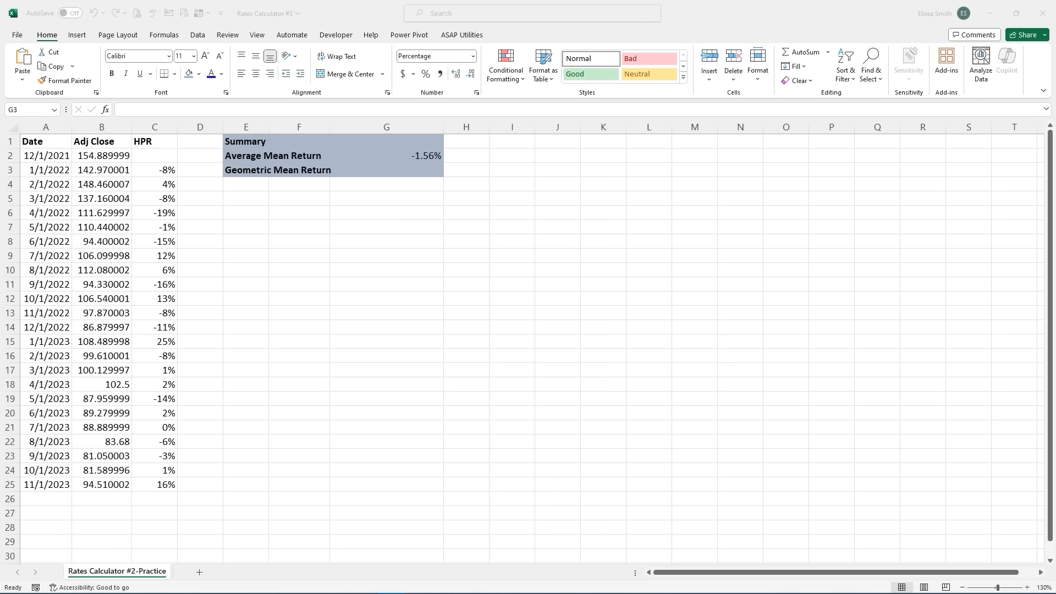
pyautogui.click(410, 169)
pyautogui.write('=')
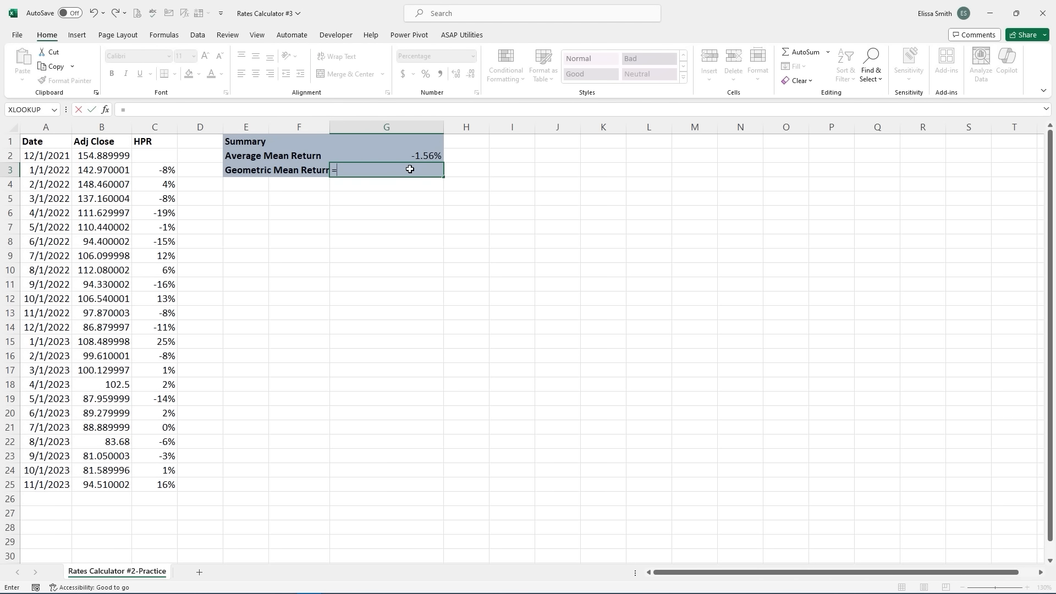
pyautogui.write('geo')
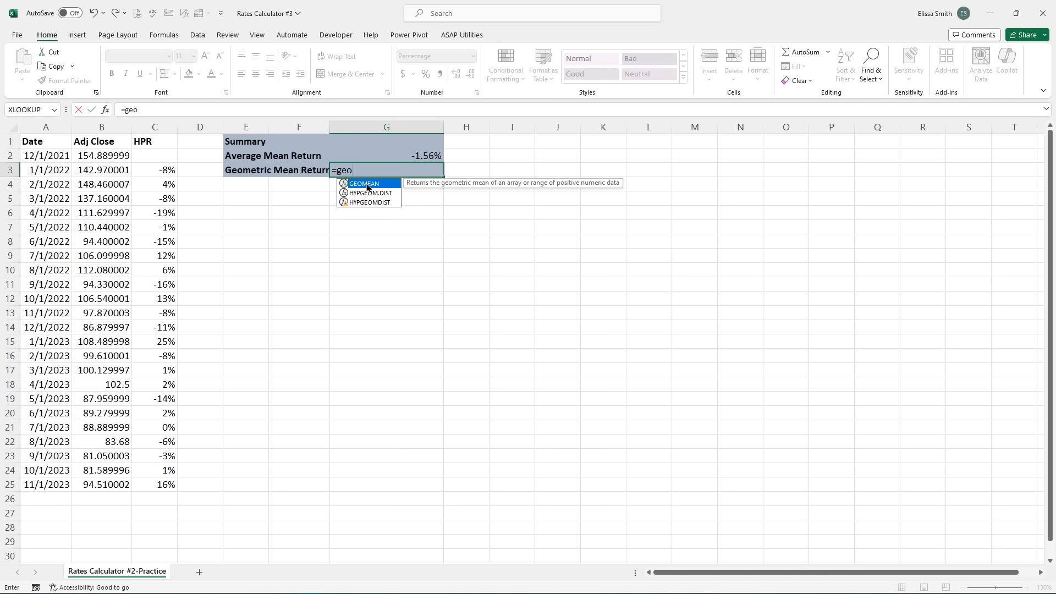
pyautogui.doubleClick(367, 186)
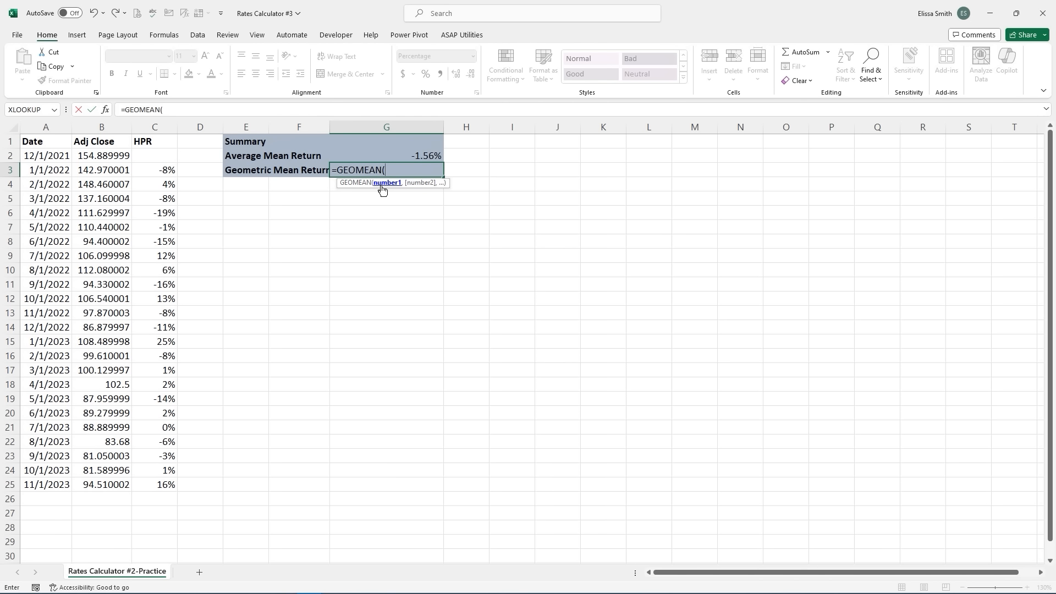
pyautogui.click(148, 170)
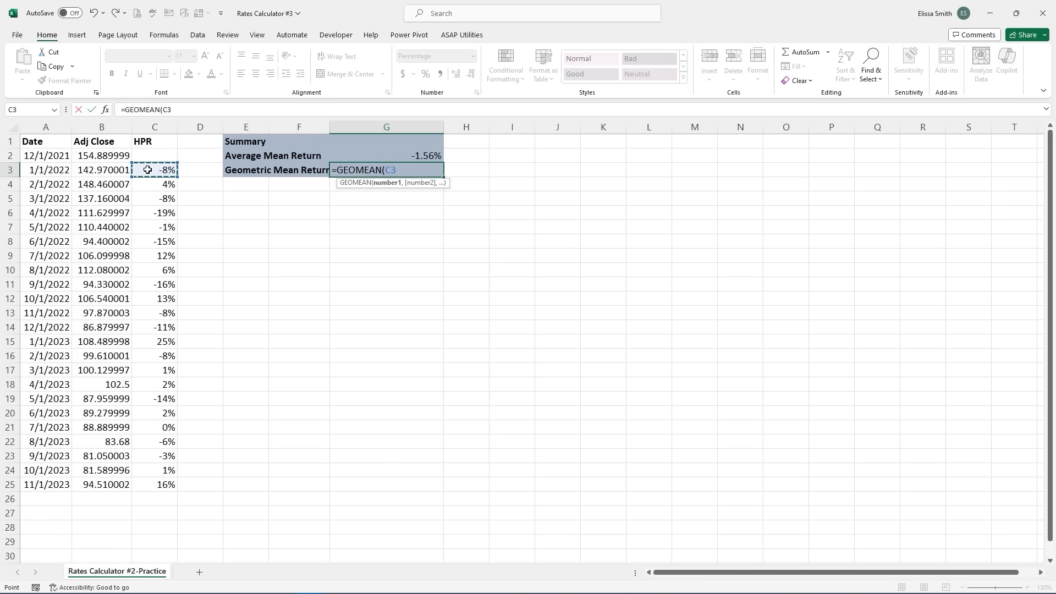
pyautogui.hotkey('ctrl', 'shift', 'Down')
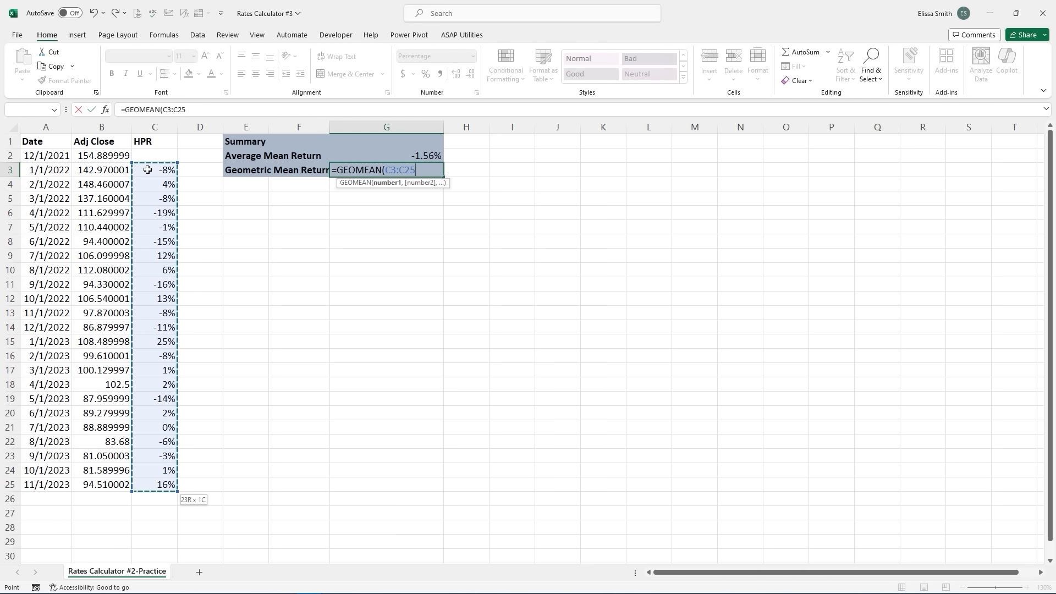
pyautogui.write('+1')
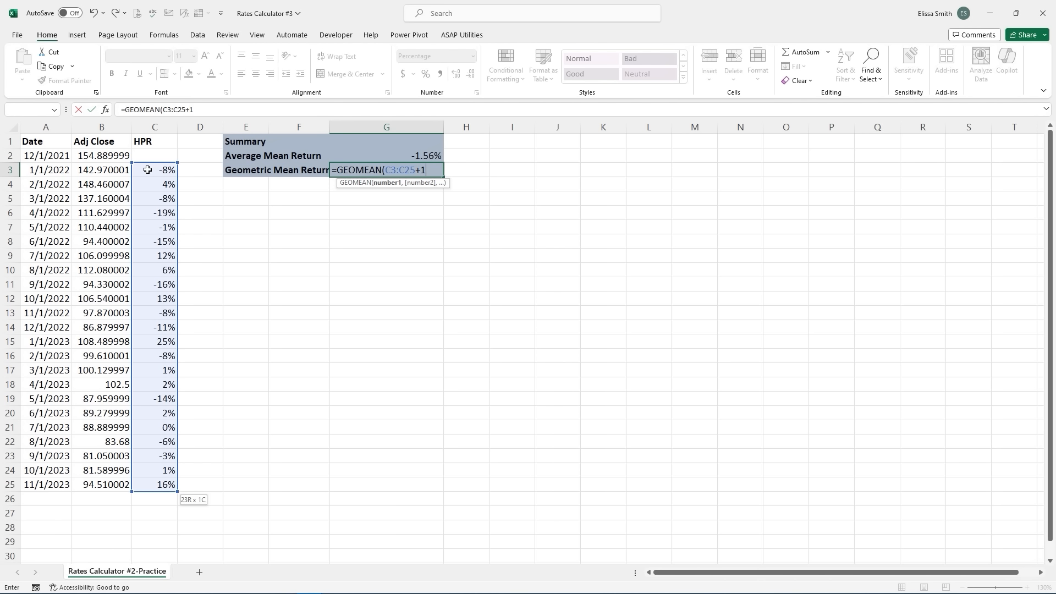
pyautogui.write(')-')
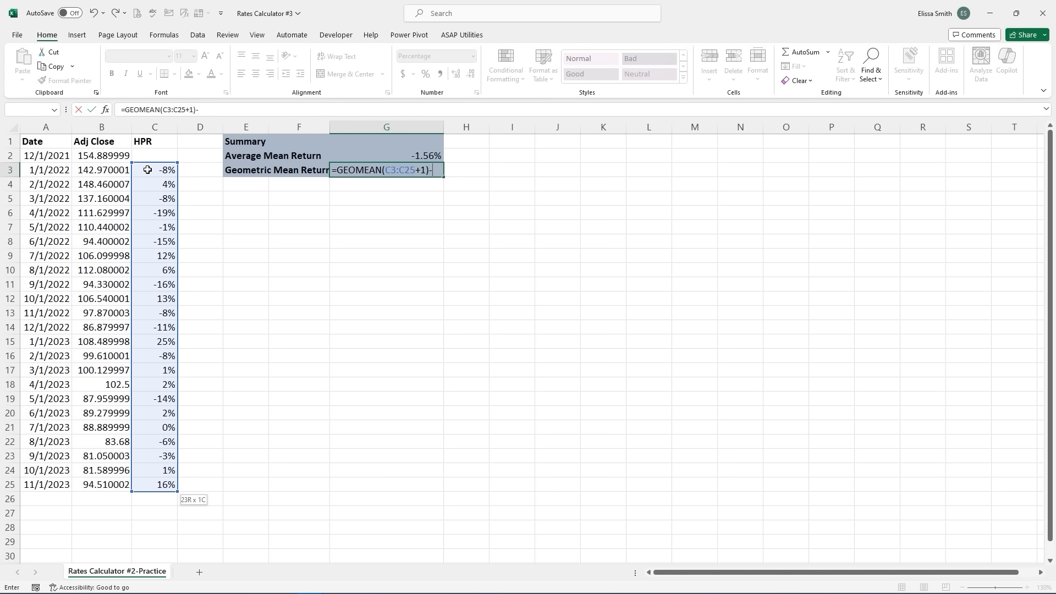
pyautogui.write('1')
pyautogui.hotkey('ctrl', 'Return')
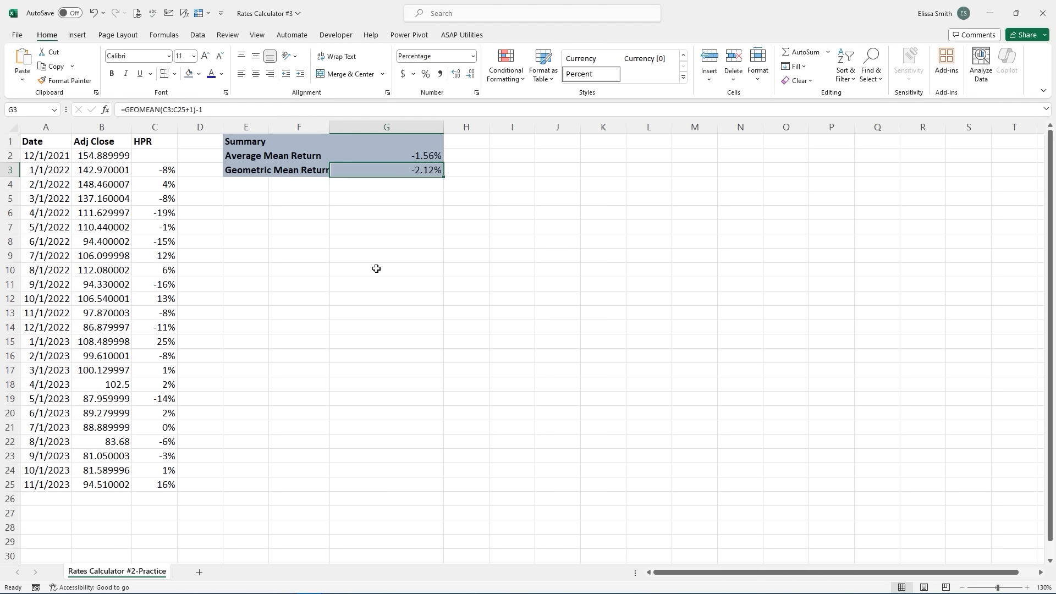
pyautogui.click(377, 267)
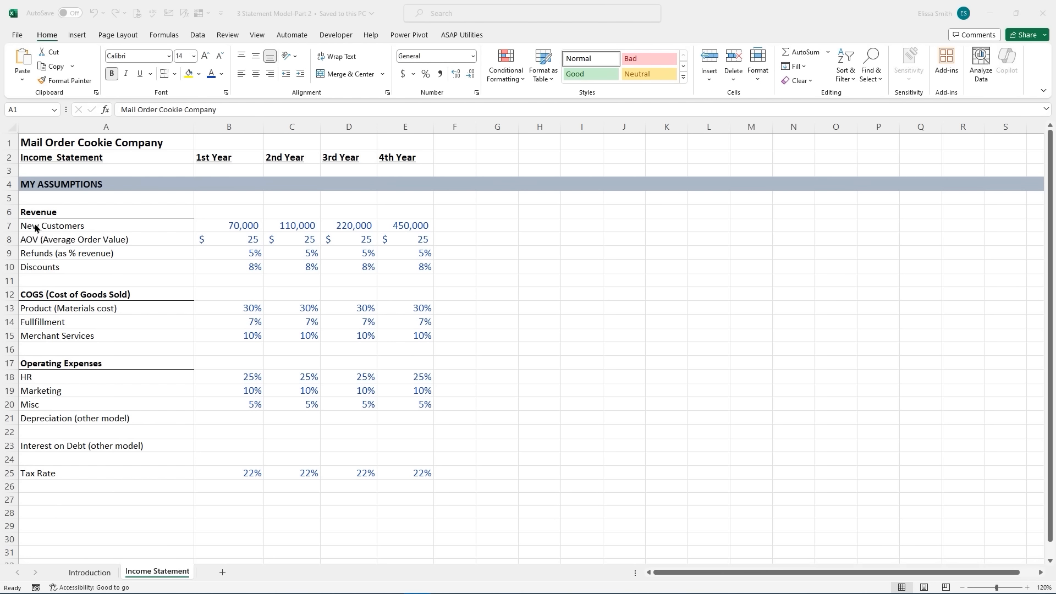
# - Examine the Mail Order Cookie Company's revenue, COGS, operating expense, depreciation and tax rate assumptions on the Income Statement sheet
pyautogui.click(75, 211)
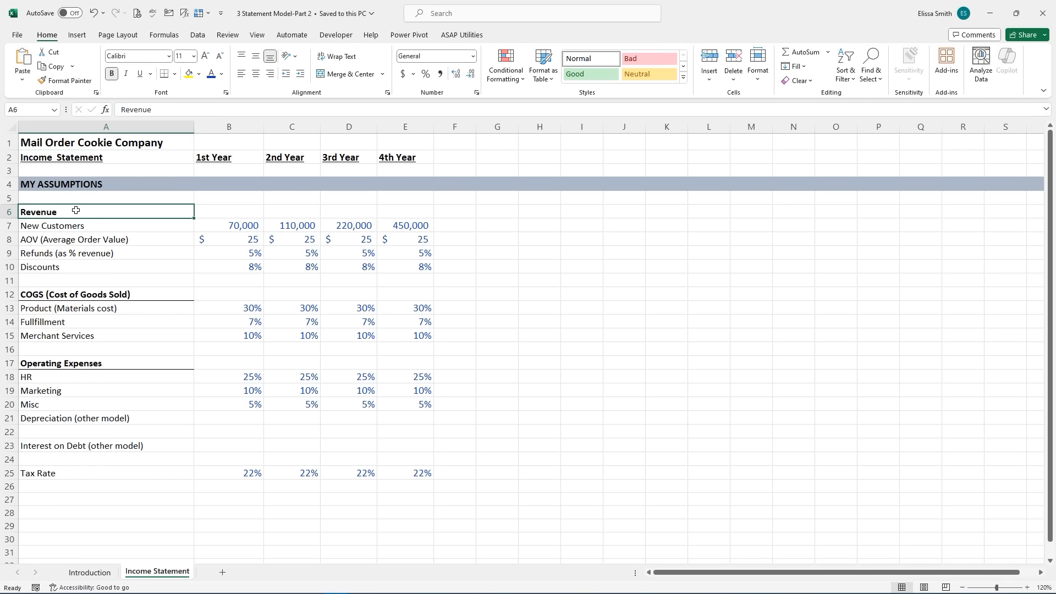
pyautogui.click(93, 297)
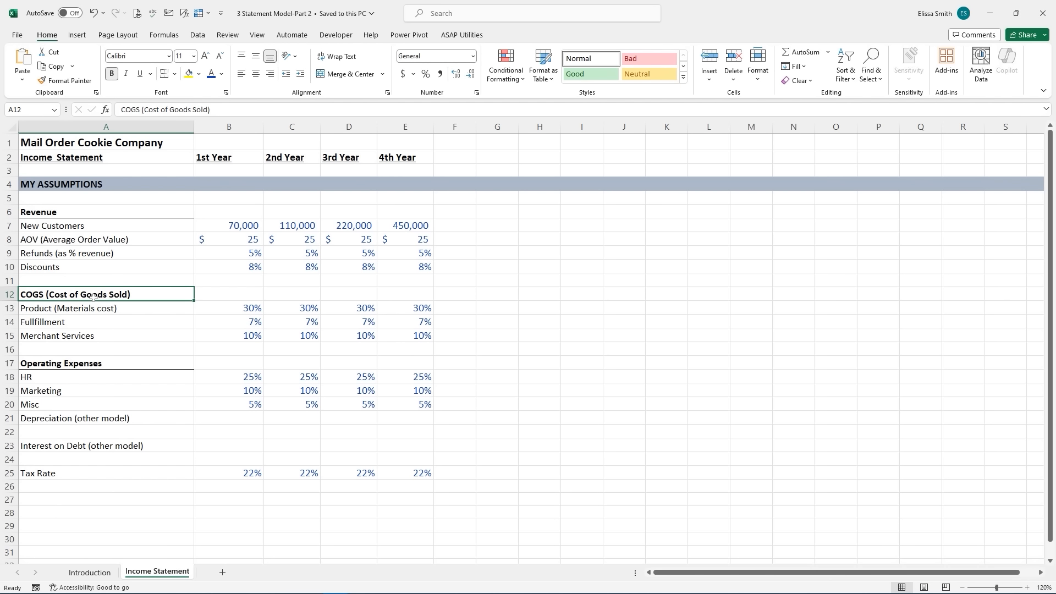
pyautogui.click(93, 365)
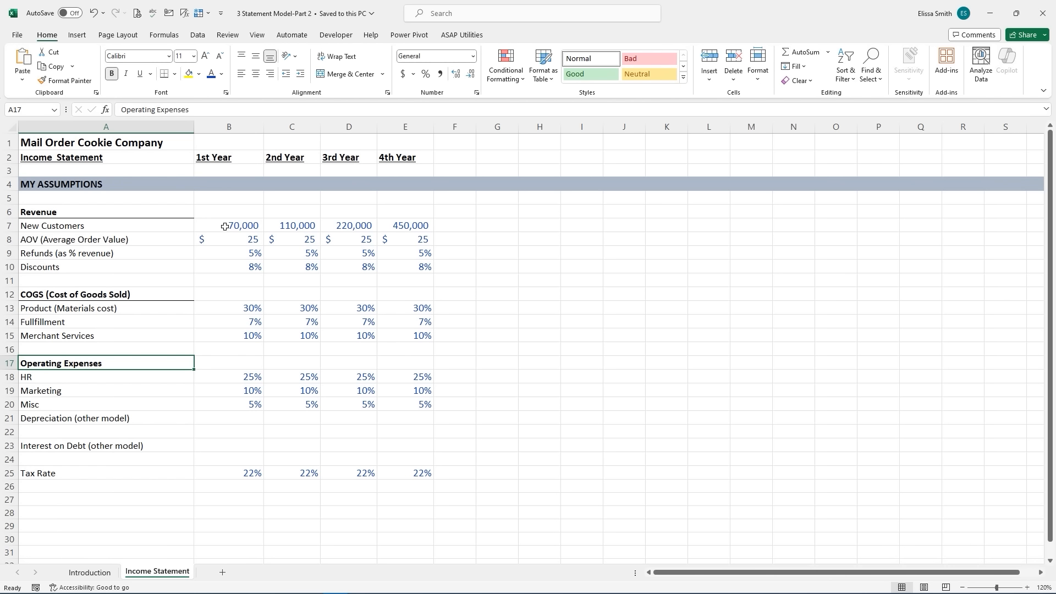
pyautogui.click(111, 225)
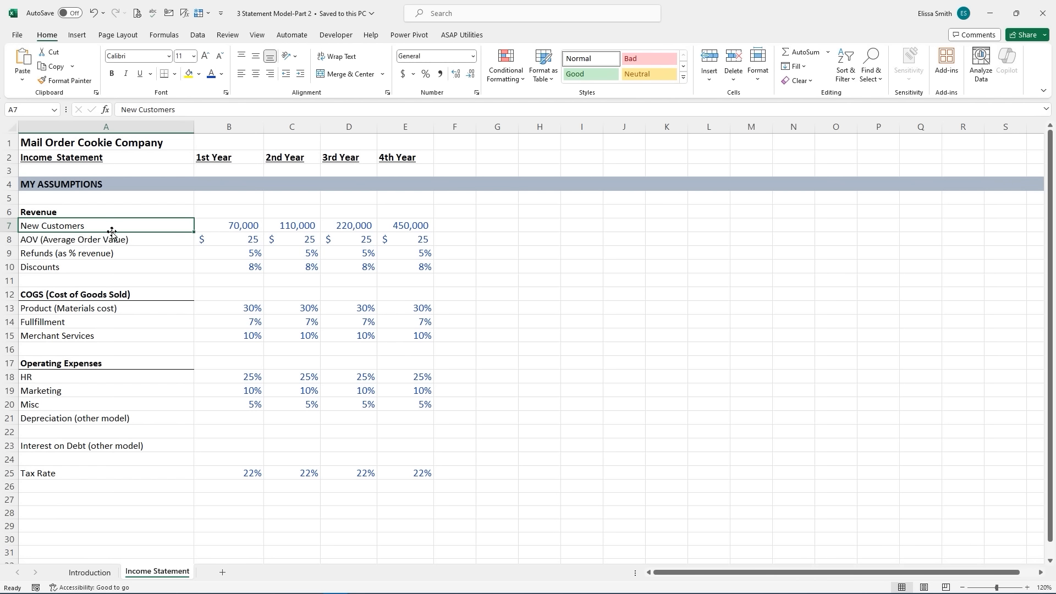
pyautogui.click(111, 241)
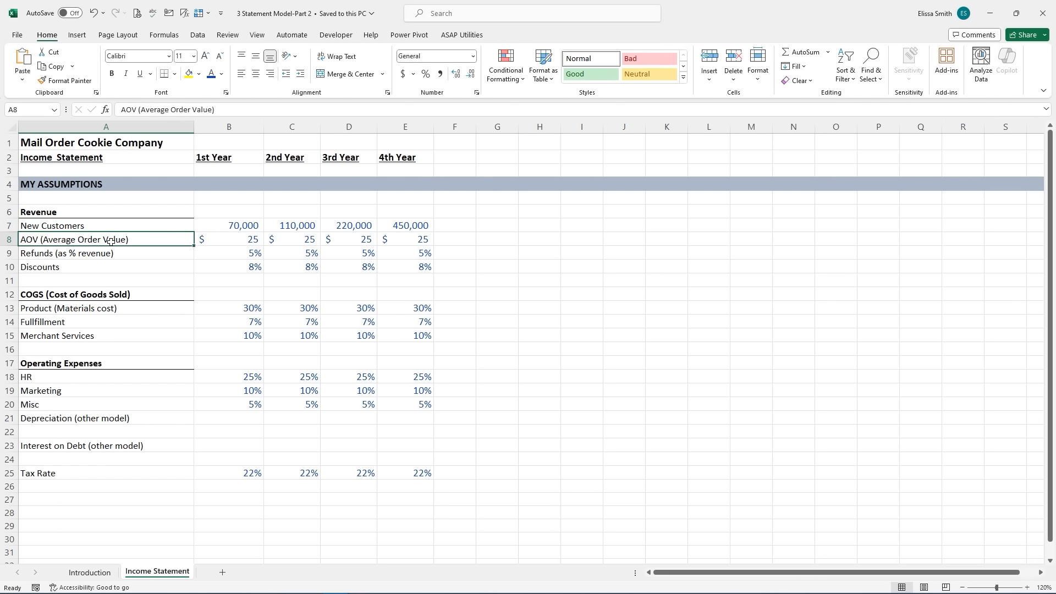
pyautogui.click(121, 254)
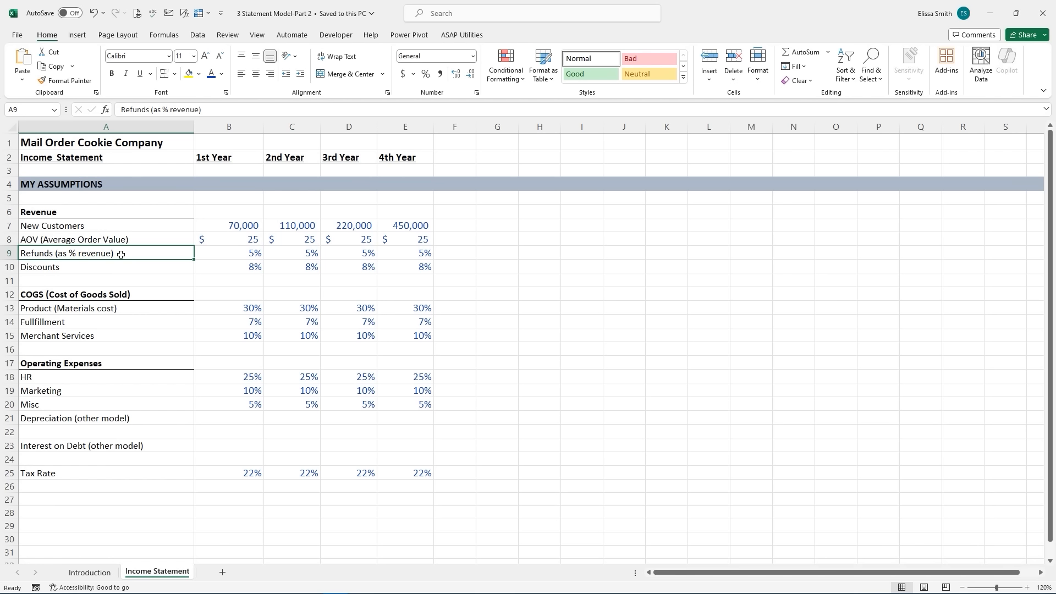
pyautogui.click(122, 270)
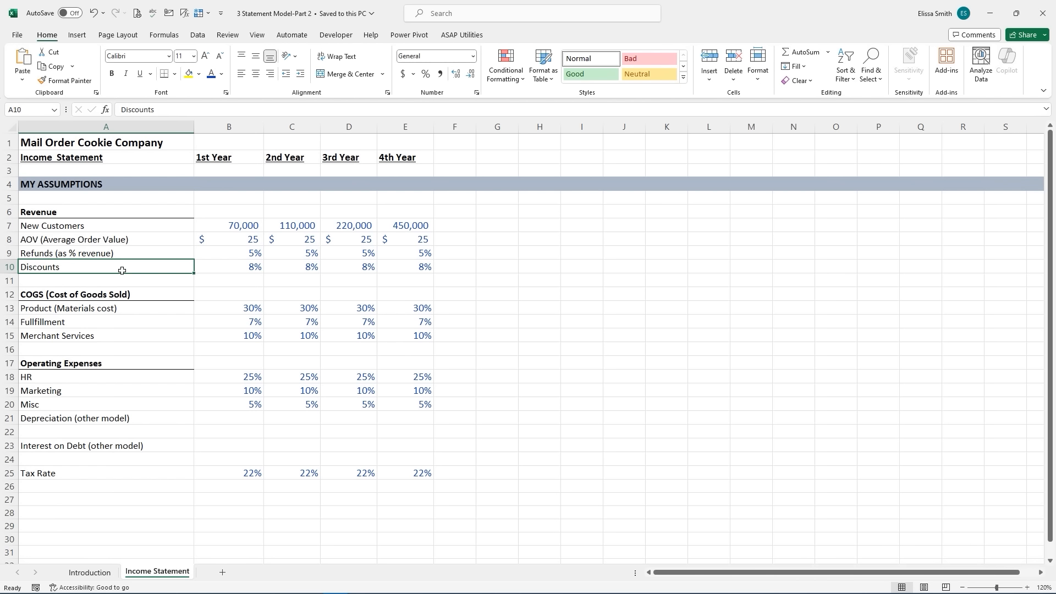
pyautogui.click(134, 310)
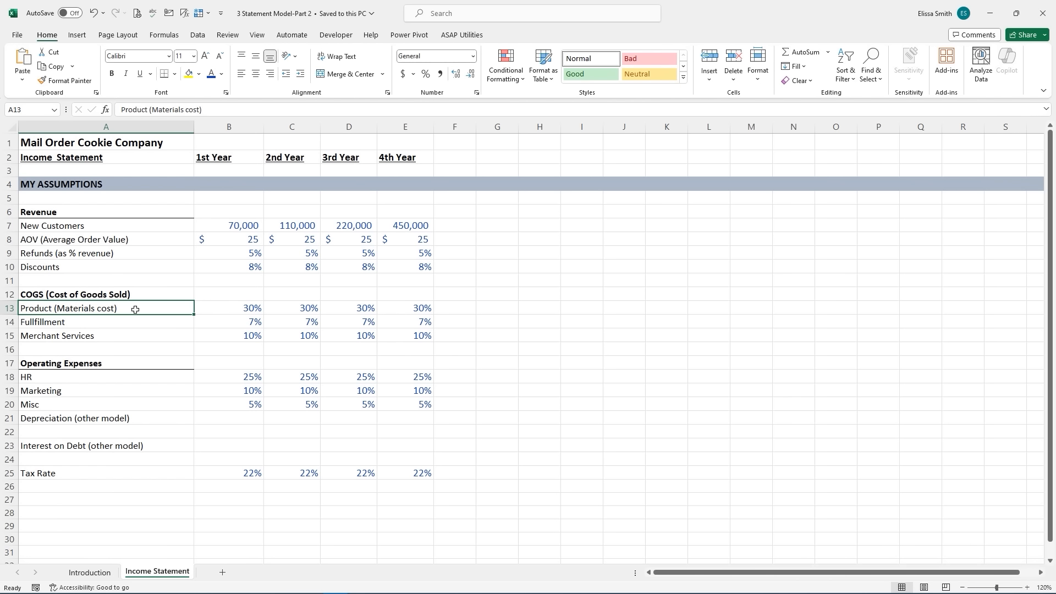
pyautogui.click(120, 333)
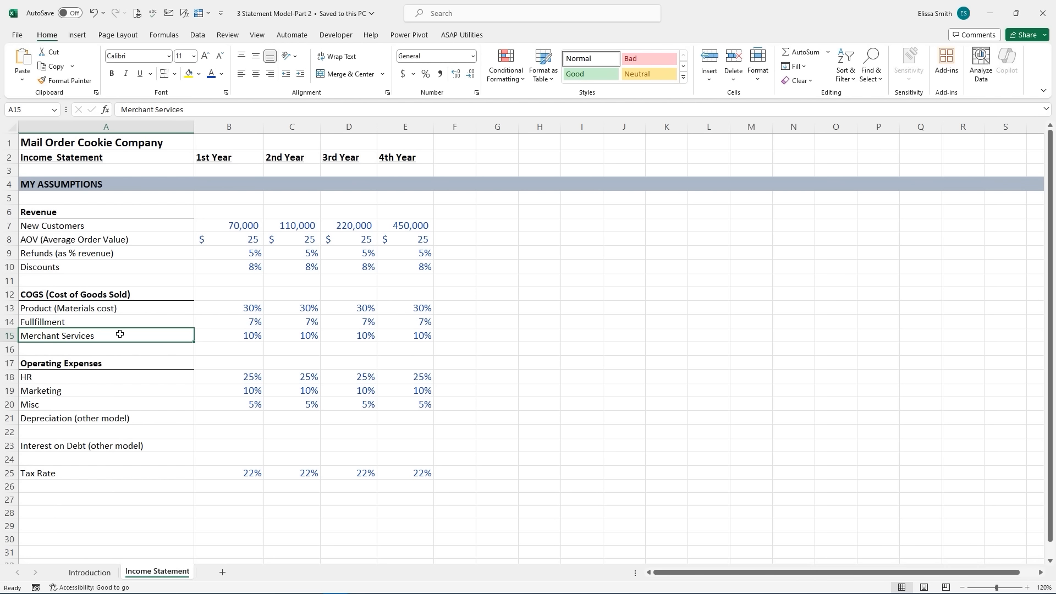
pyautogui.click(118, 363)
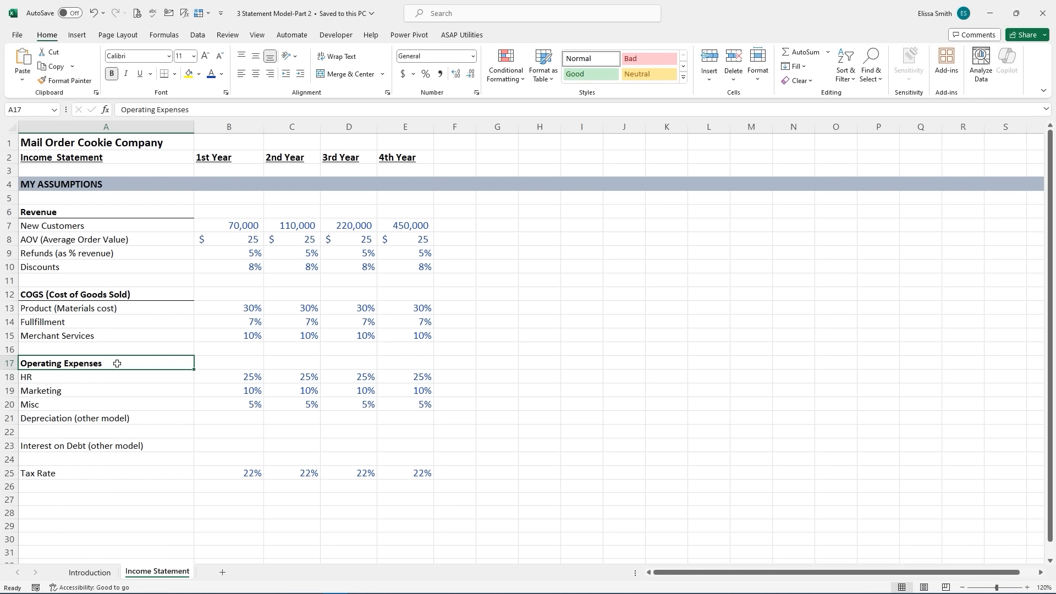
pyautogui.click(100, 420)
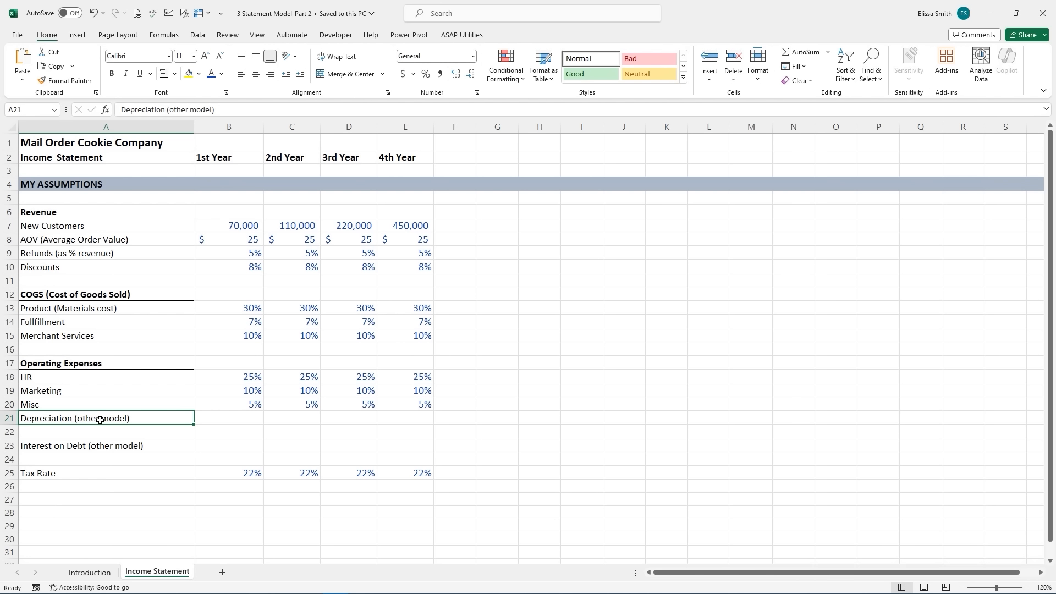
pyautogui.click(78, 474)
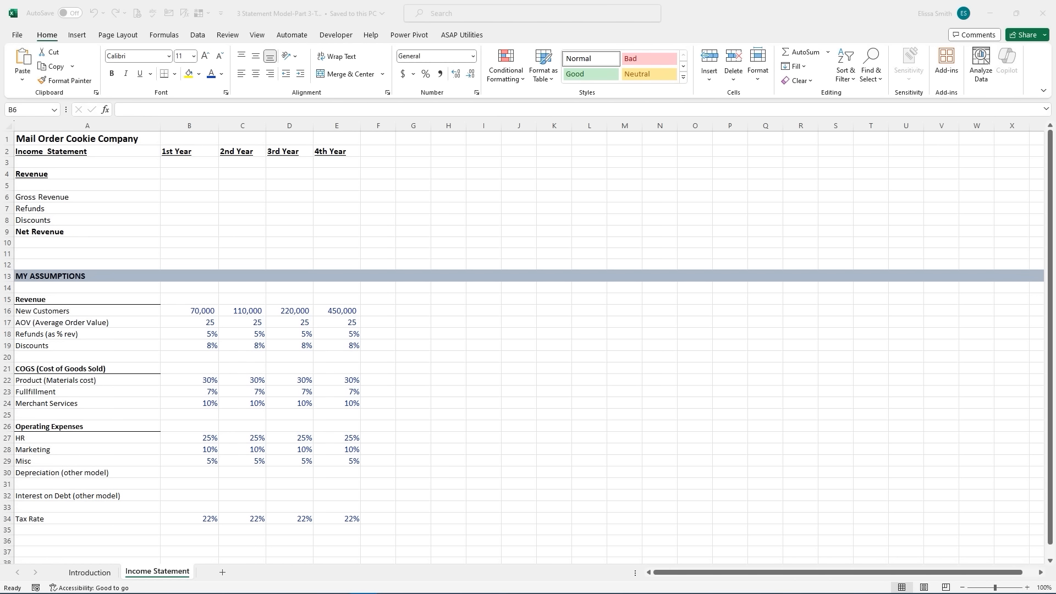
# - Calculate the first-year gross revenue in cell B6 with the formula =B16*B17
pyautogui.click(171, 195)
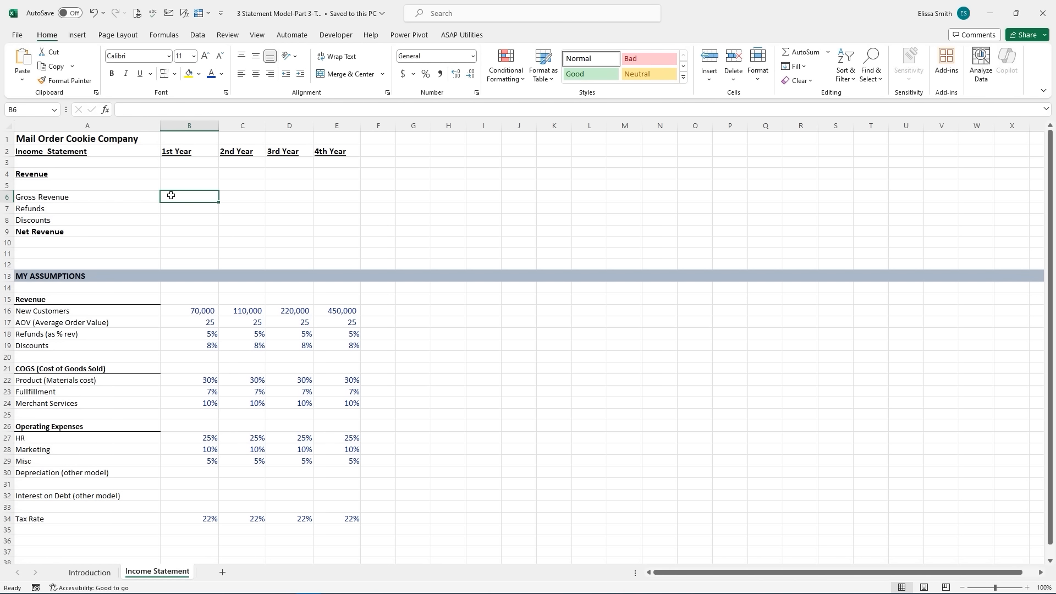
pyautogui.write('=')
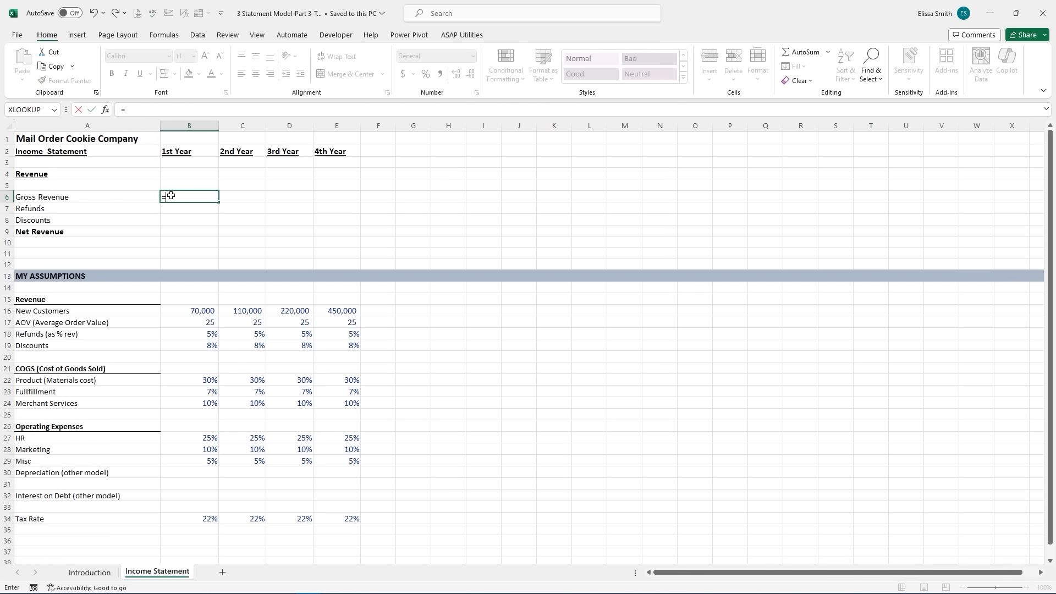
pyautogui.click(192, 312)
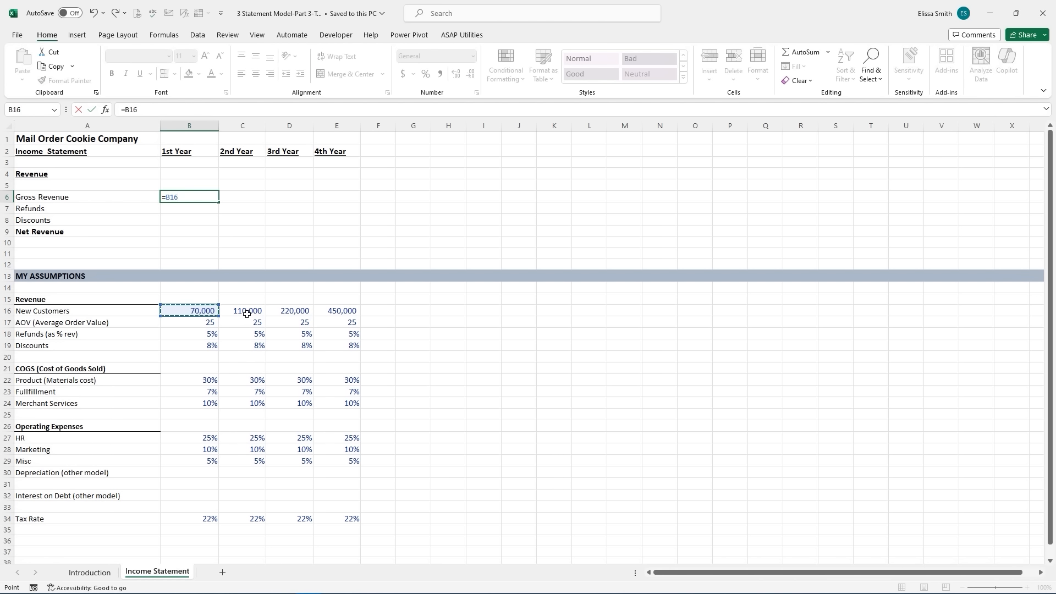
pyautogui.write('*')
pyautogui.click(196, 323)
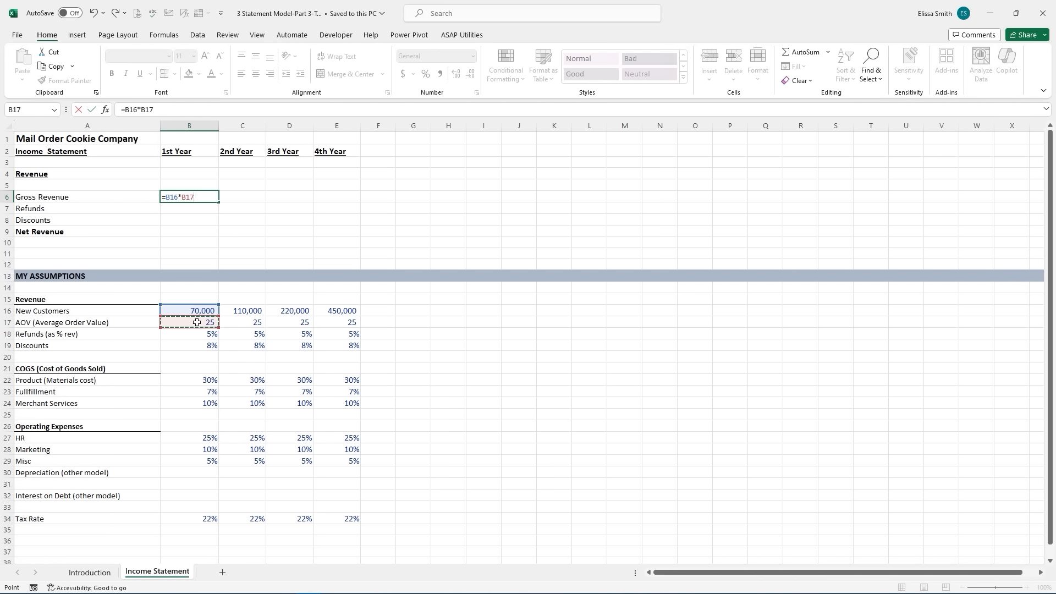
pyautogui.press('Return')
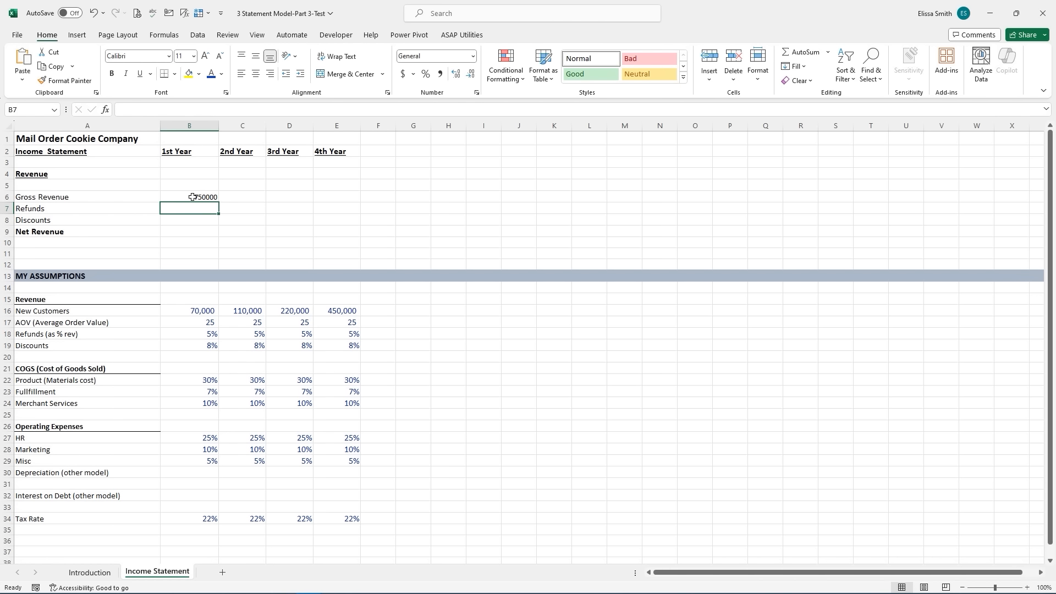
# - Format the gross revenue in B6 in dollar accounting format and fill it across to the 4th Year in E6
pyautogui.click(192, 197)
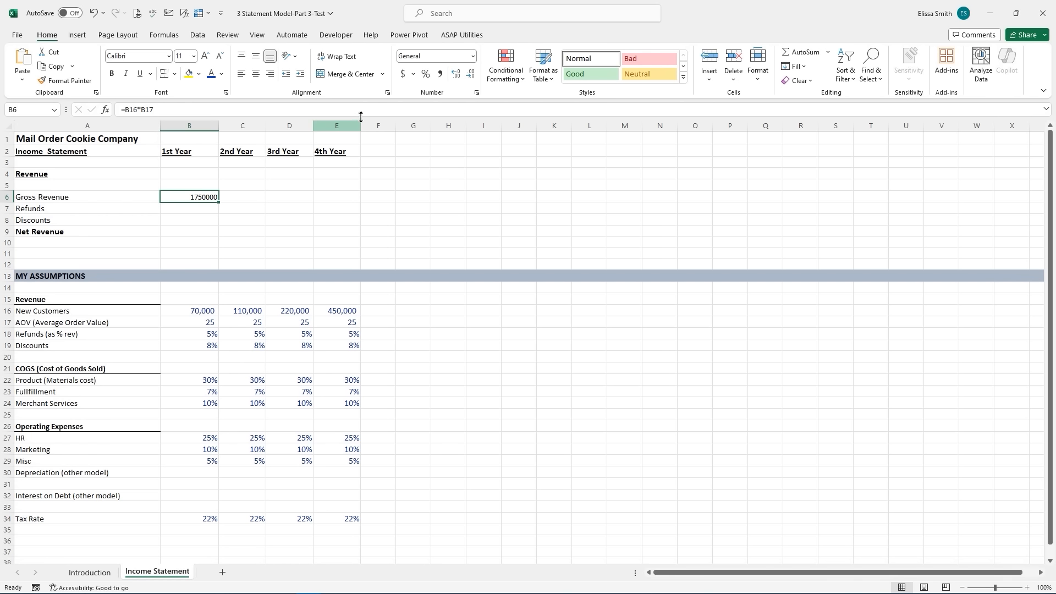
pyautogui.click(403, 75)
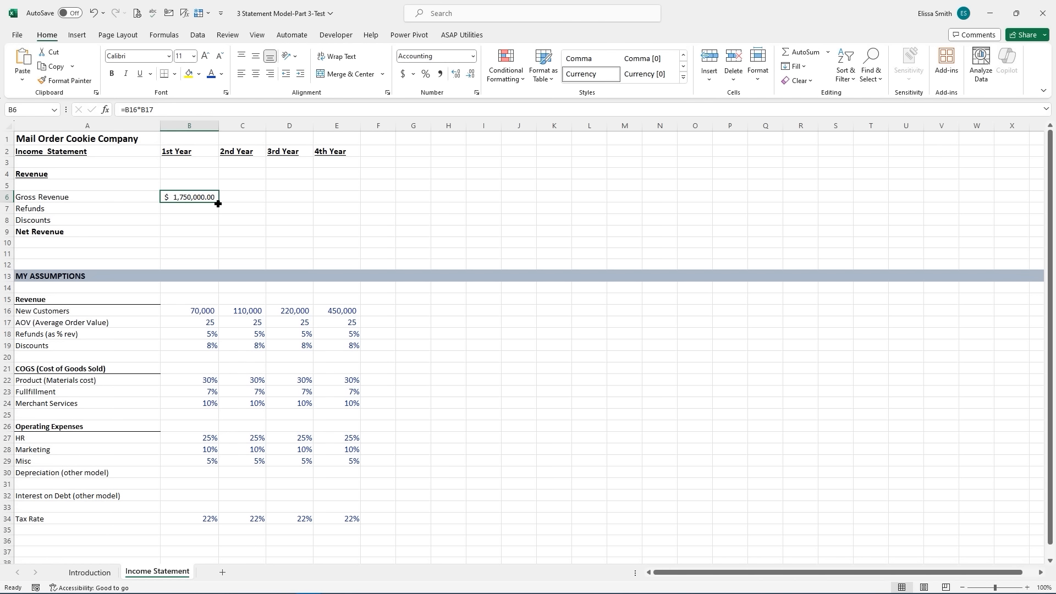
pyautogui.moveTo(218, 203); pyautogui.dragTo(340, 199)
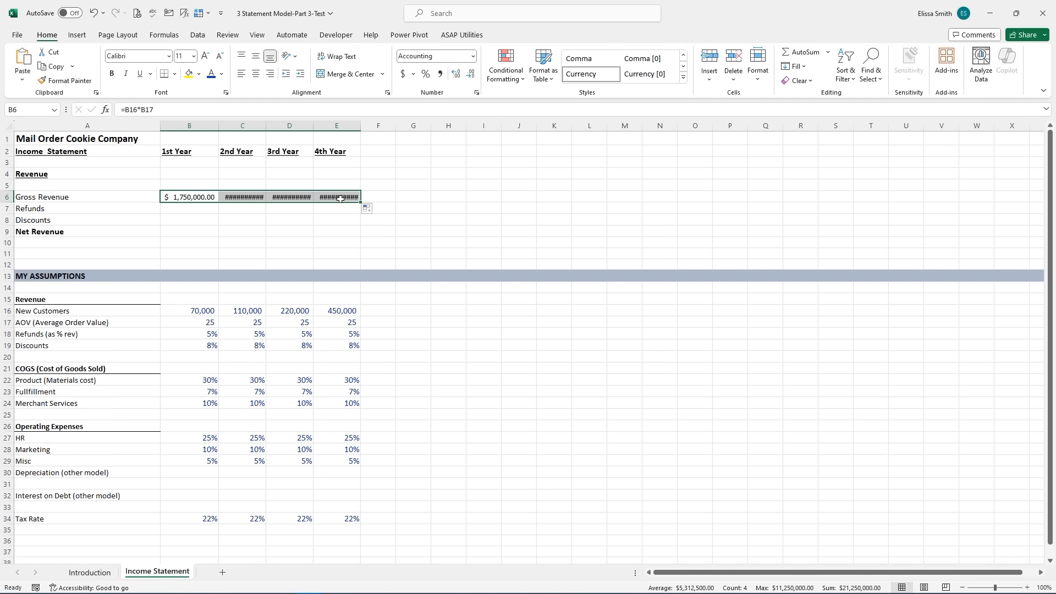
# - Widen columns C to E to fit the gross revenue amounts
pyautogui.doubleClick(264, 123)
pyautogui.moveTo(324, 126); pyautogui.dragTo(331, 125)
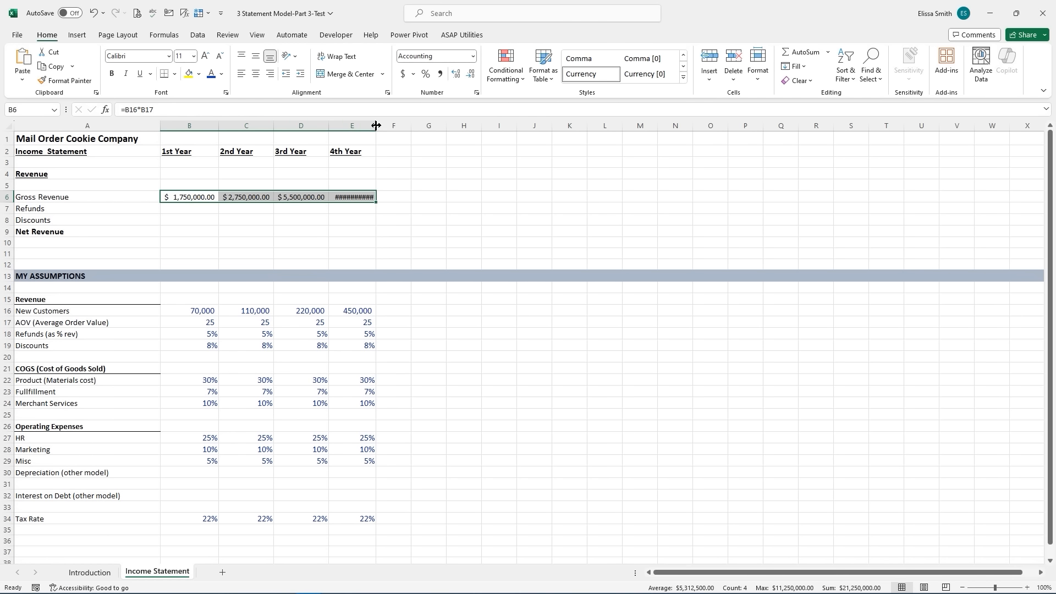
pyautogui.doubleClick(376, 125)
pyautogui.moveTo(245, 125); pyautogui.dragTo(385, 127)
pyautogui.click(366, 212)
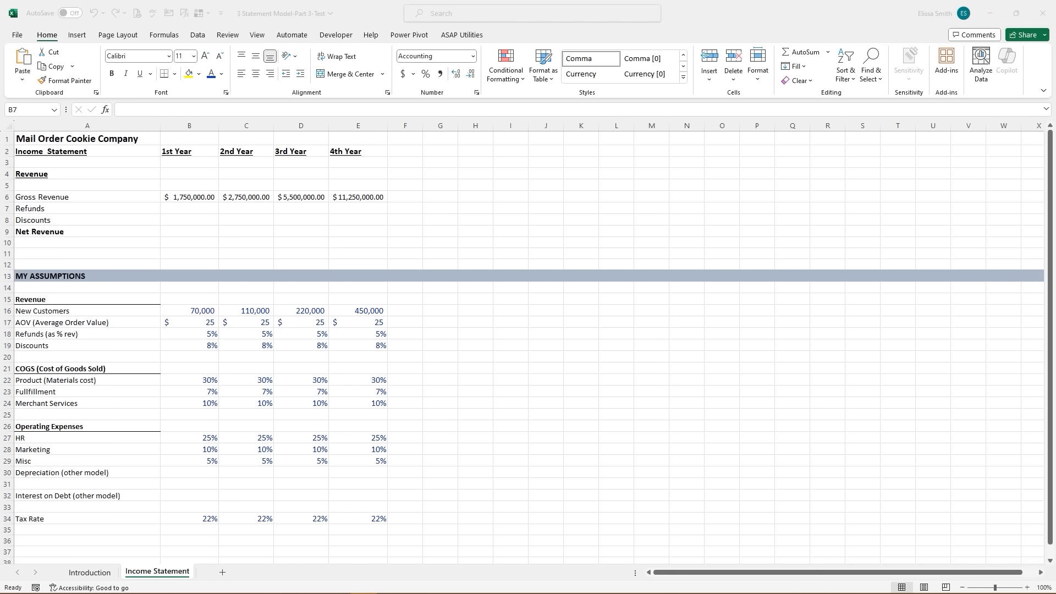
# - Remove the decimal places from the gross revenue amounts in B6:E6
pyautogui.click(173, 196)
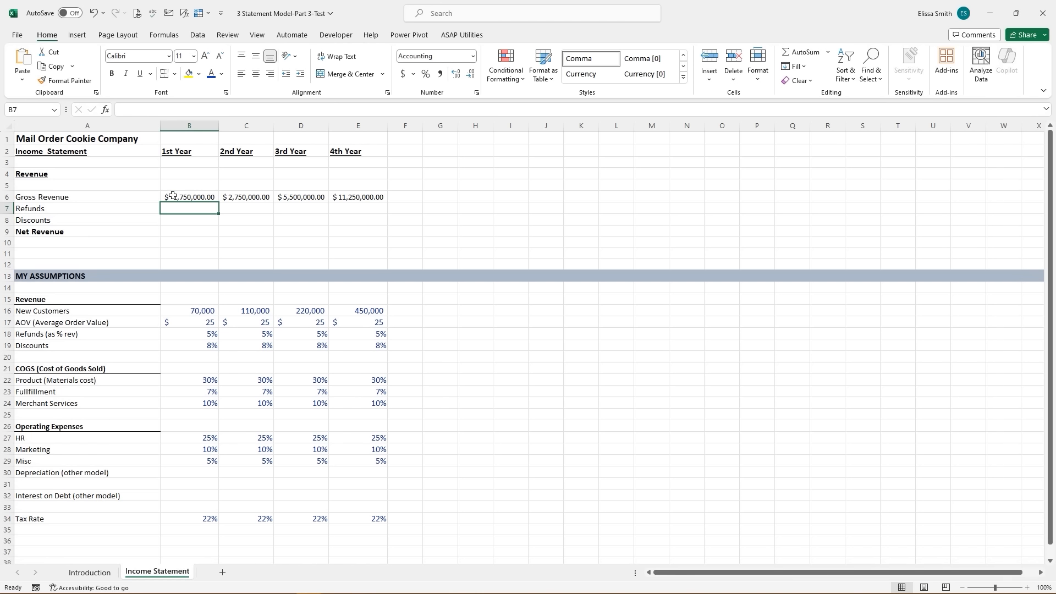
pyautogui.moveTo(173, 196); pyautogui.dragTo(365, 198)
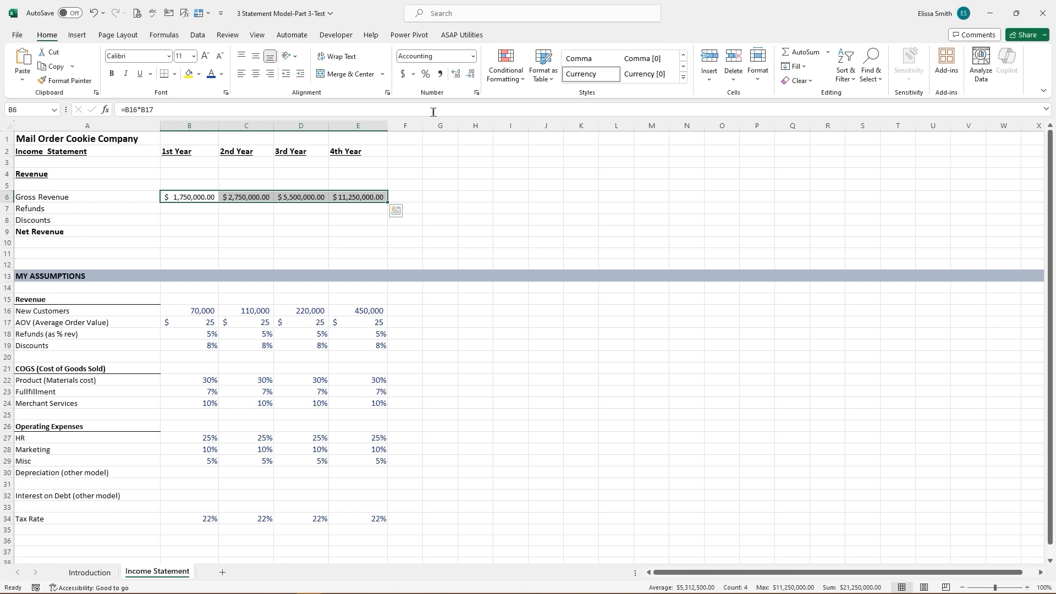
pyautogui.click(463, 79)
pyautogui.click(464, 80)
# - Calculate the first-year refunds in cell B7 as a negative amount with the formula =-B$6*B18, locking the row of gross revenue
pyautogui.click(175, 209)
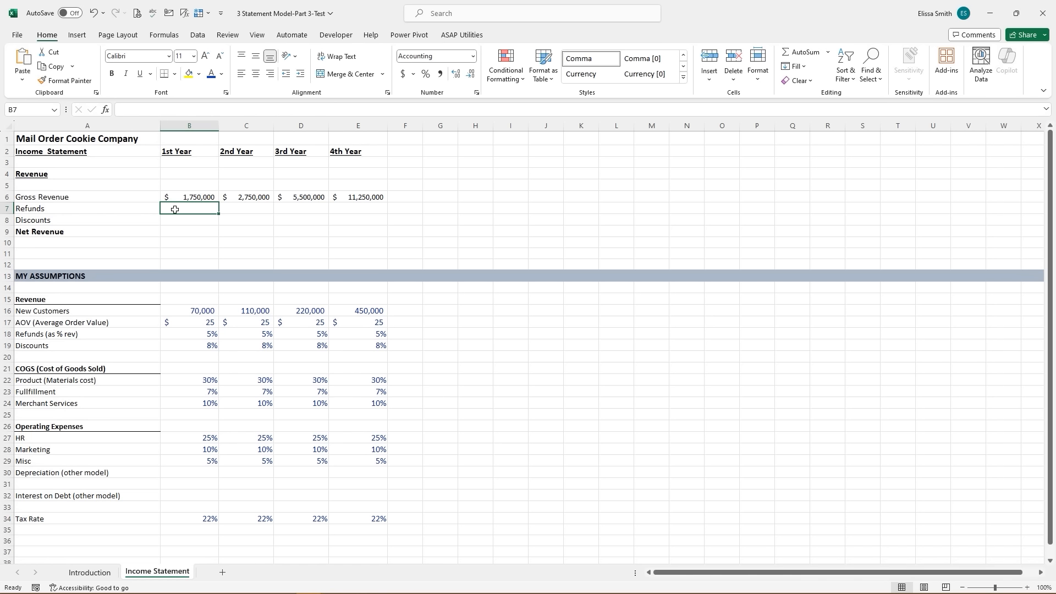
pyautogui.write('=')
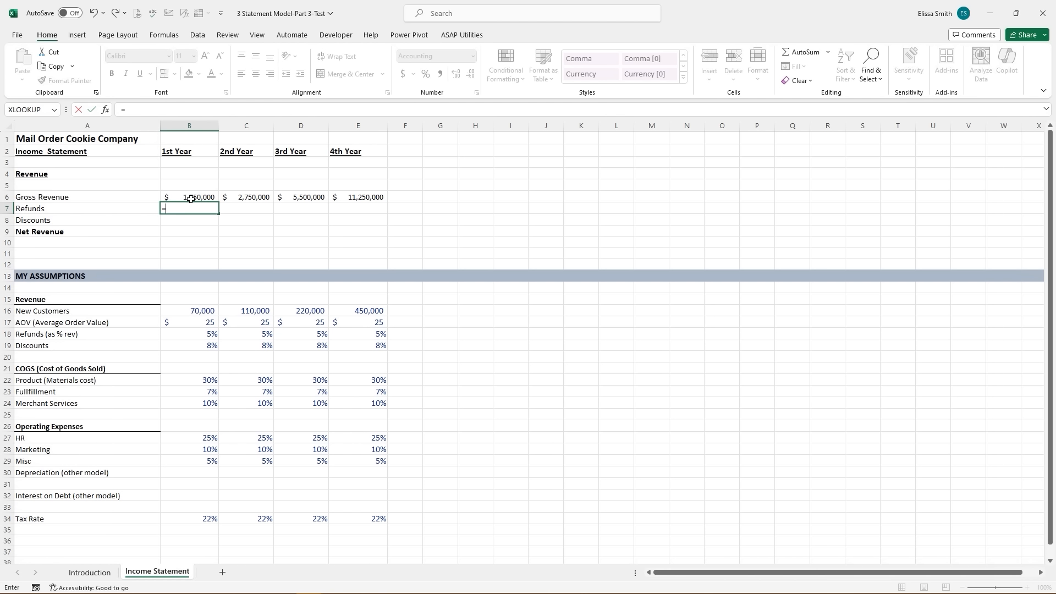
pyautogui.write('-')
pyautogui.click(191, 198)
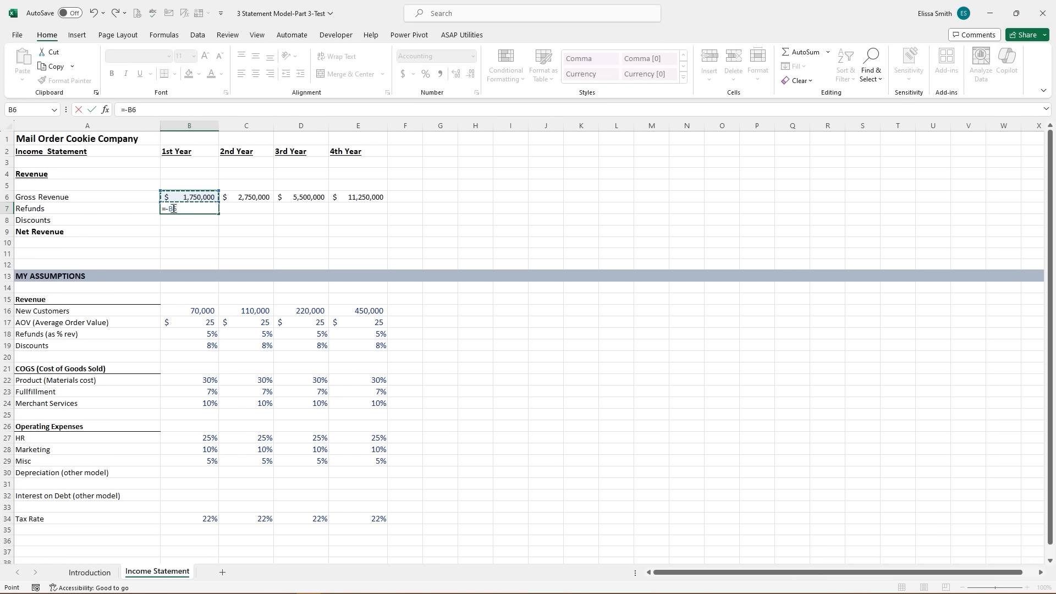
pyautogui.click(174, 209)
pyautogui.press('F4')
pyautogui.press('F4')
pyautogui.click(198, 333)
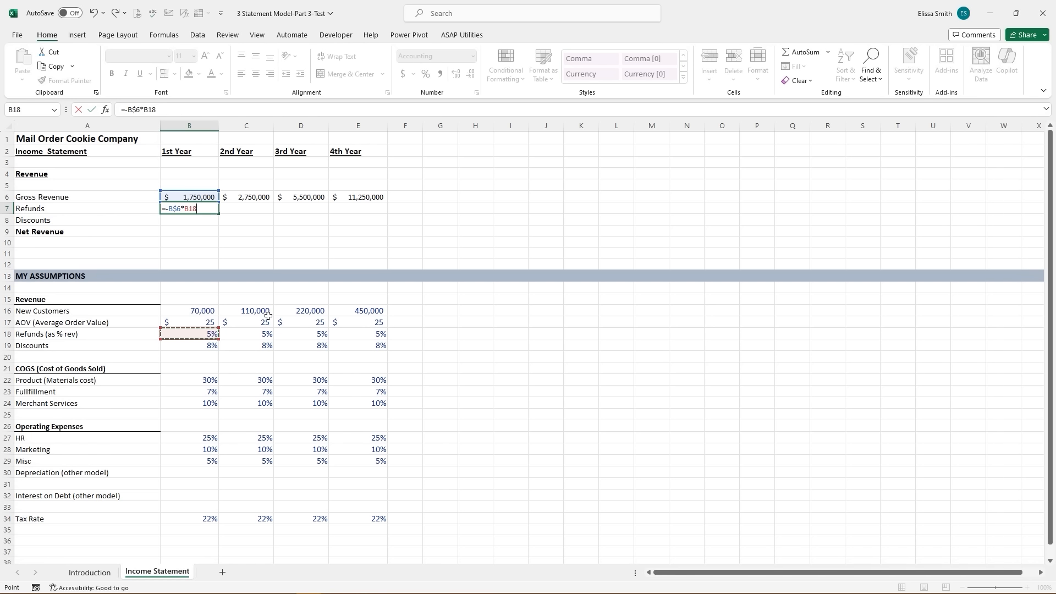
pyautogui.press('Return')
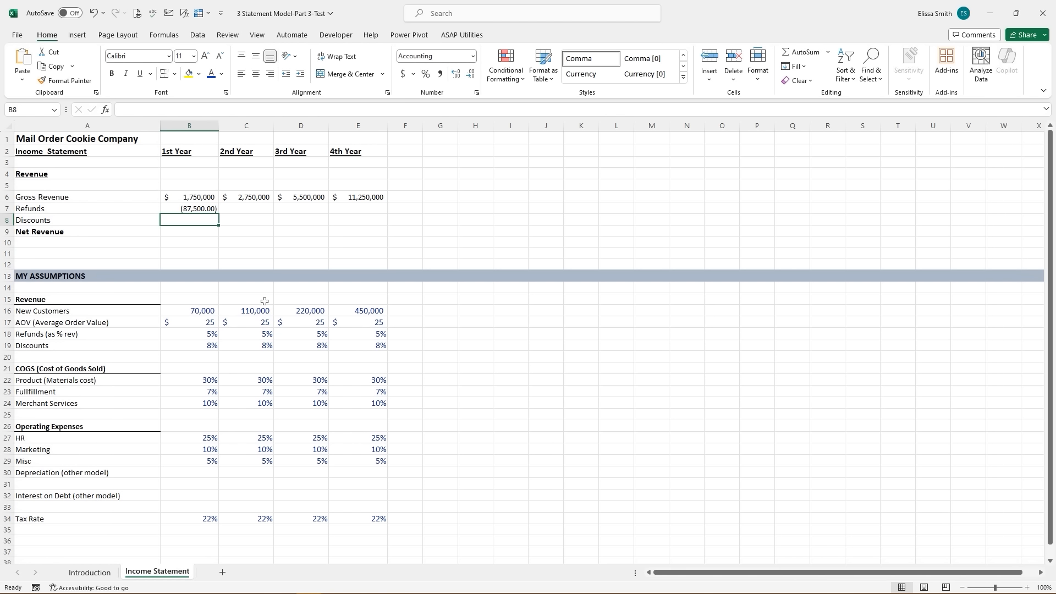
# - Copy the refunds formula from B7 across to the 4th Year and down to the Discounts row, filling B7:E8
pyautogui.click(191, 210)
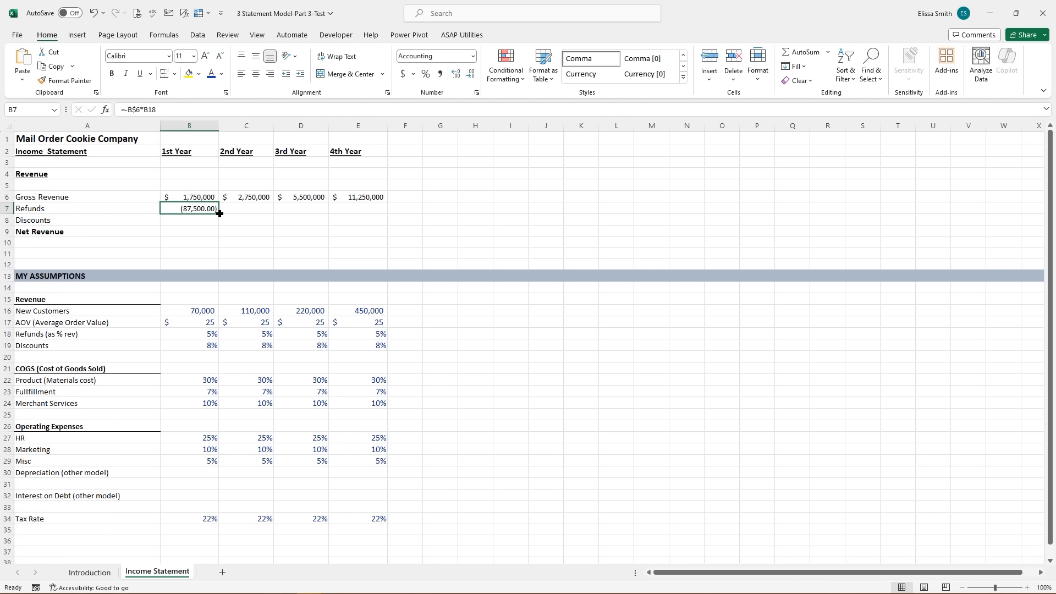
pyautogui.moveTo(219, 214); pyautogui.dragTo(379, 216)
pyautogui.moveTo(387, 214); pyautogui.dragTo(385, 225)
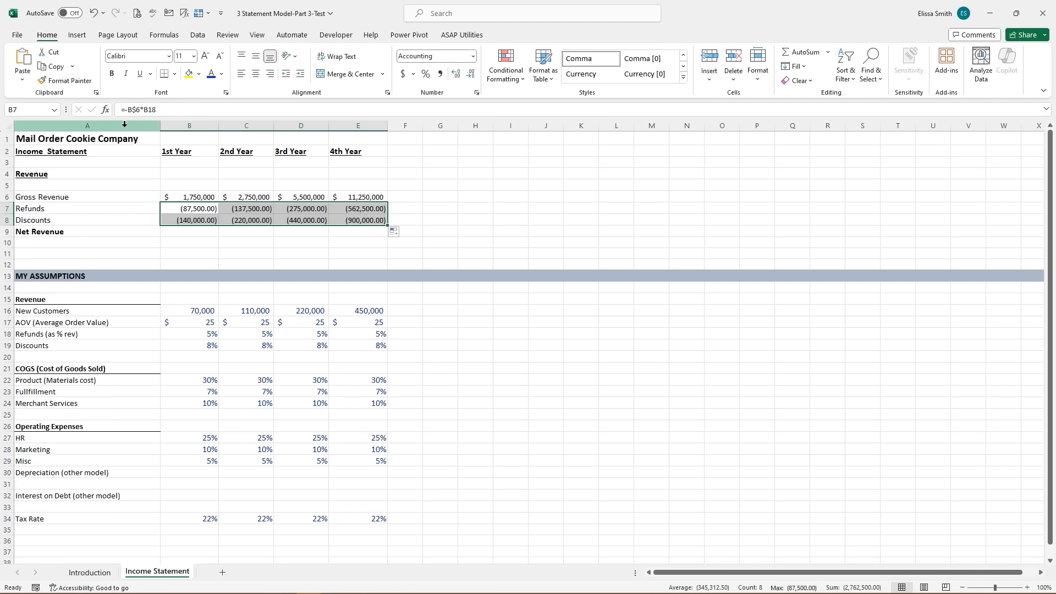
# - Remove the decimal places from the refunds and discounts in B7:E8
pyautogui.click(199, 210)
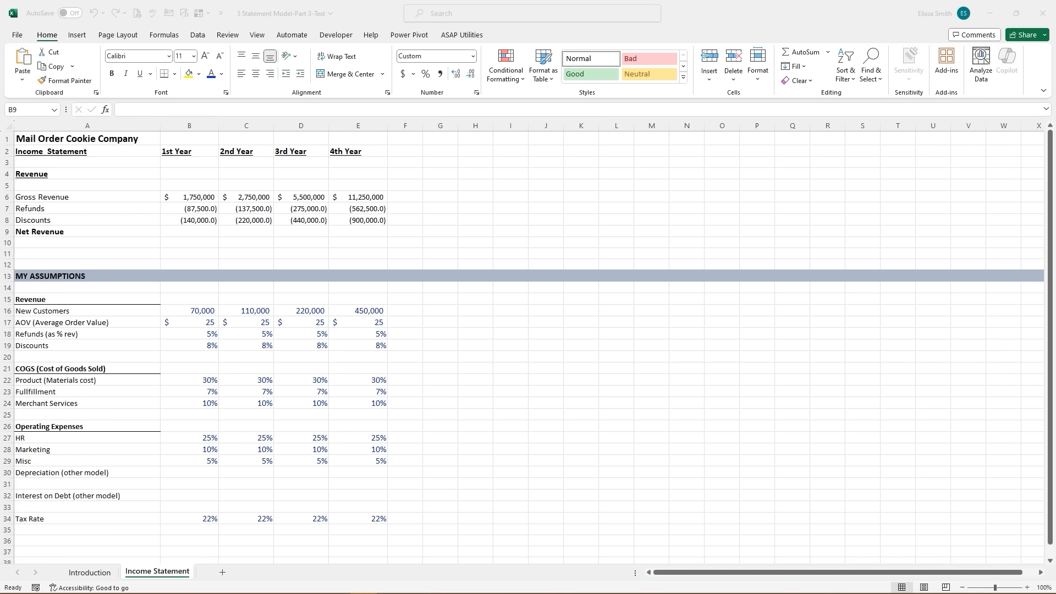
pyautogui.click(176, 229)
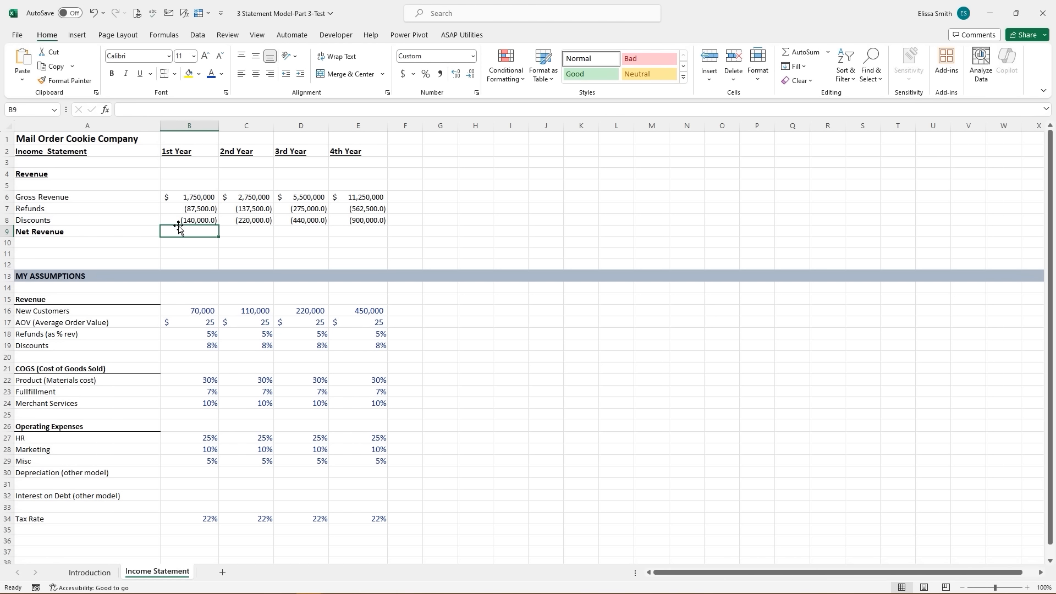
pyautogui.moveTo(180, 210); pyautogui.dragTo(377, 219)
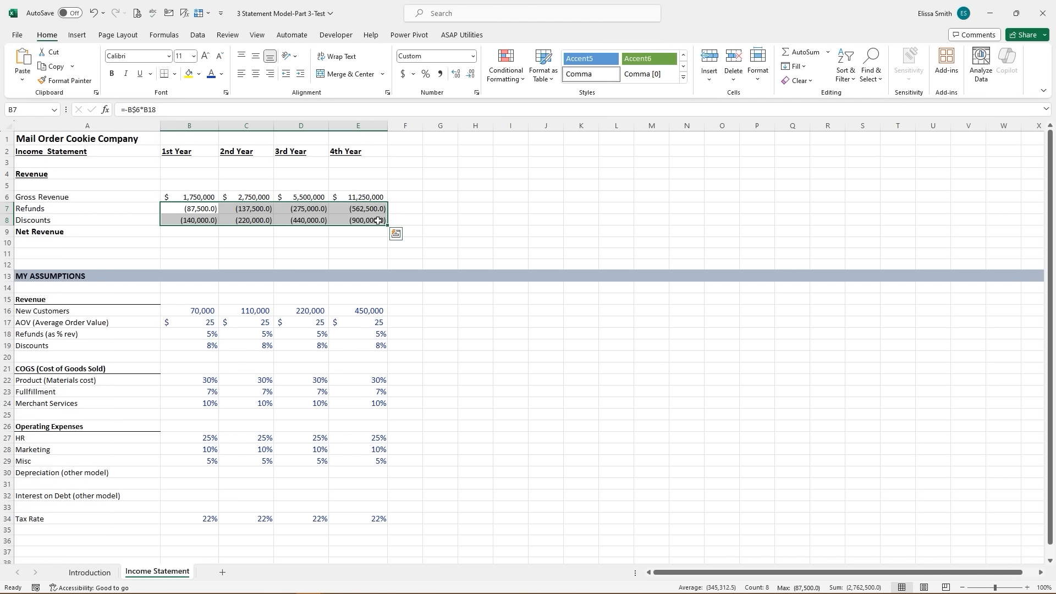
pyautogui.click(470, 76)
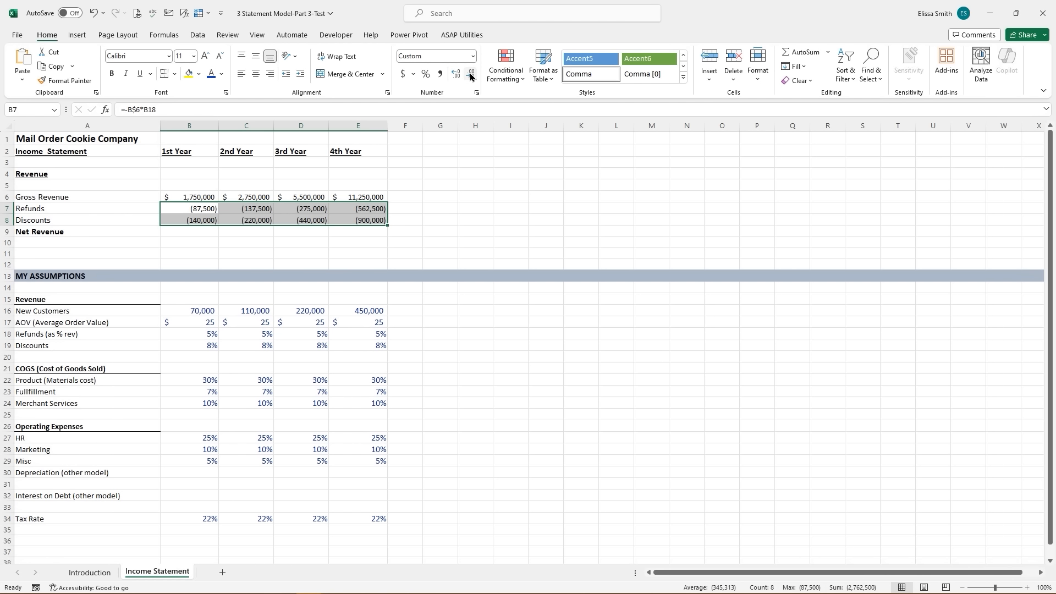
# - Calculate the first-year net revenue in cell B9 with the formula =SUM(B6:B8)
pyautogui.click(187, 231)
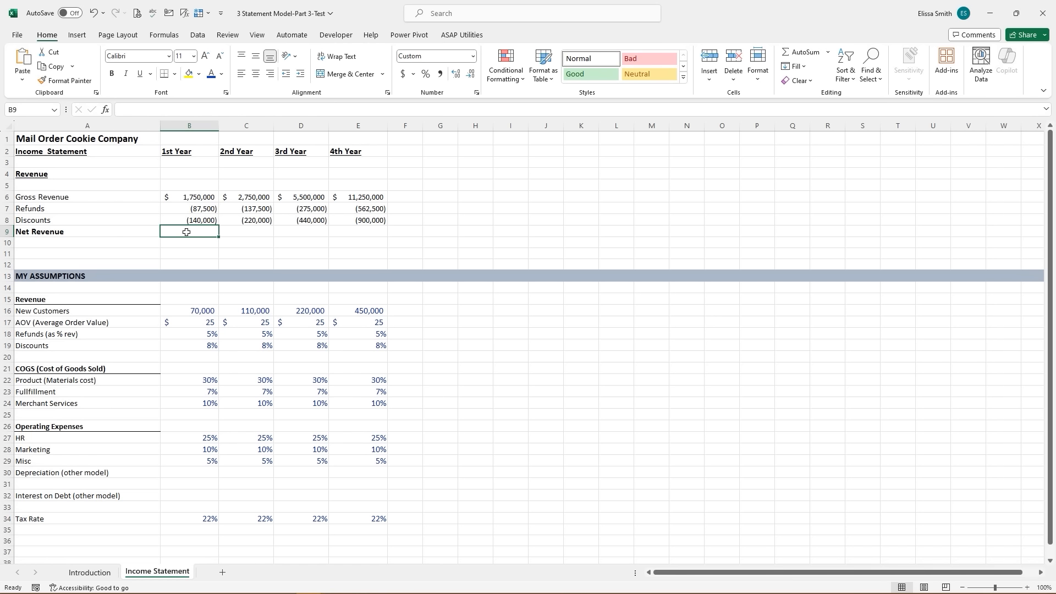
pyautogui.write('=s')
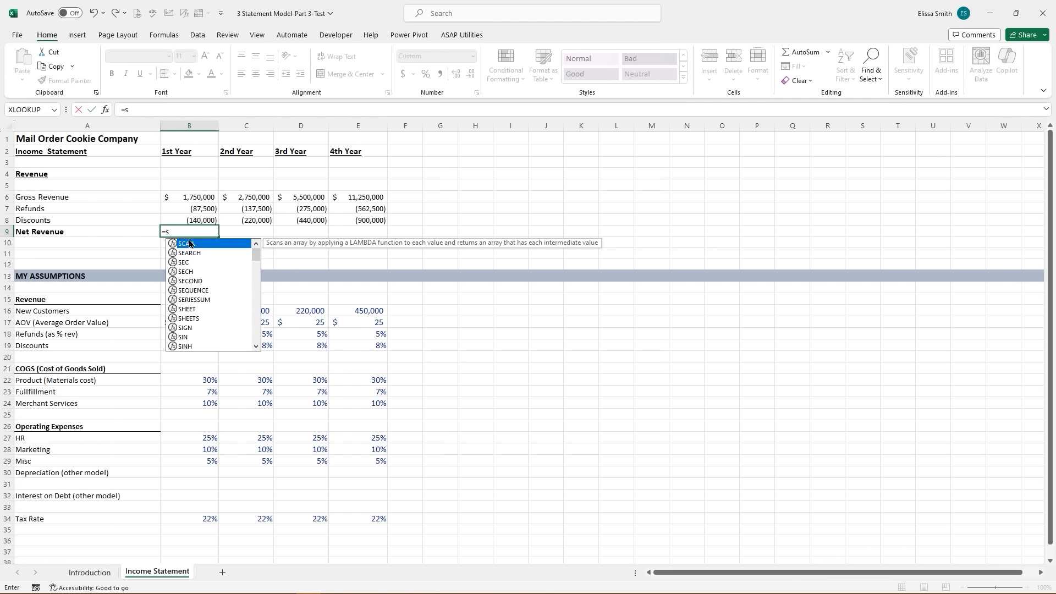
pyautogui.write('u')
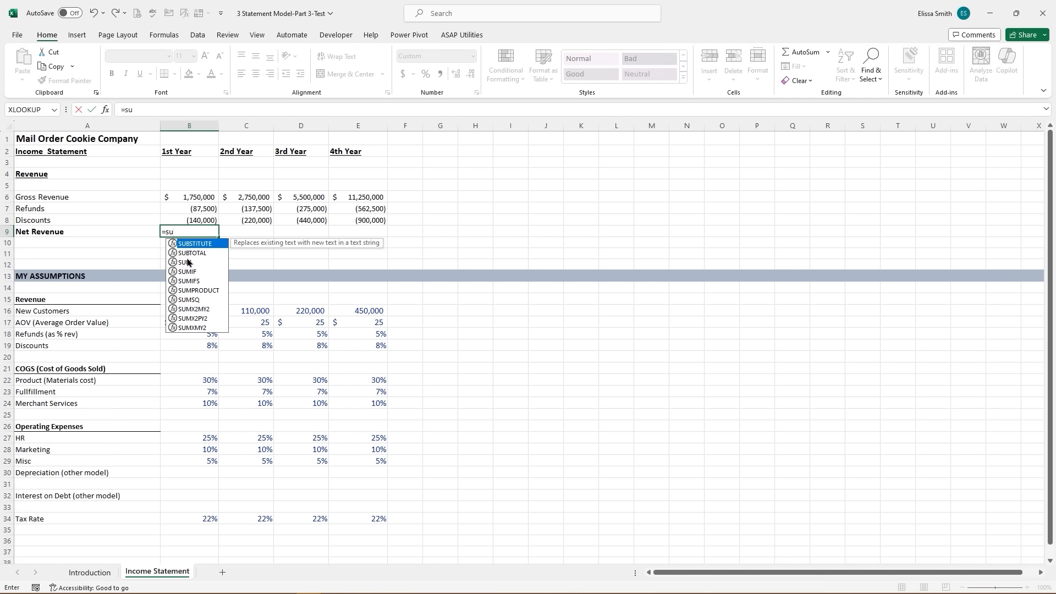
pyautogui.doubleClick(186, 263)
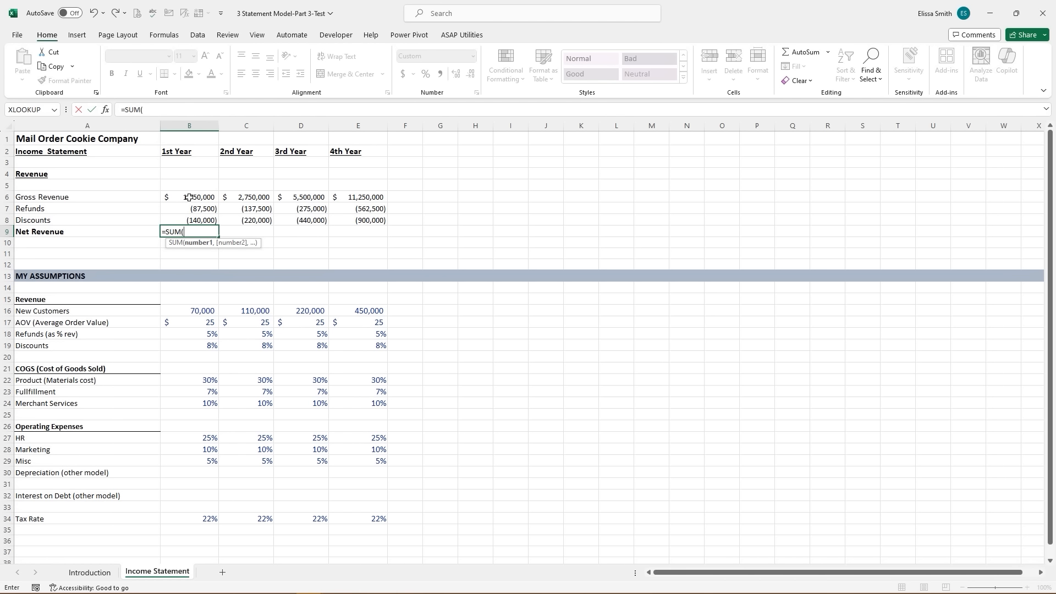
pyautogui.click(189, 196)
pyautogui.moveTo(189, 208); pyautogui.dragTo(190, 216)
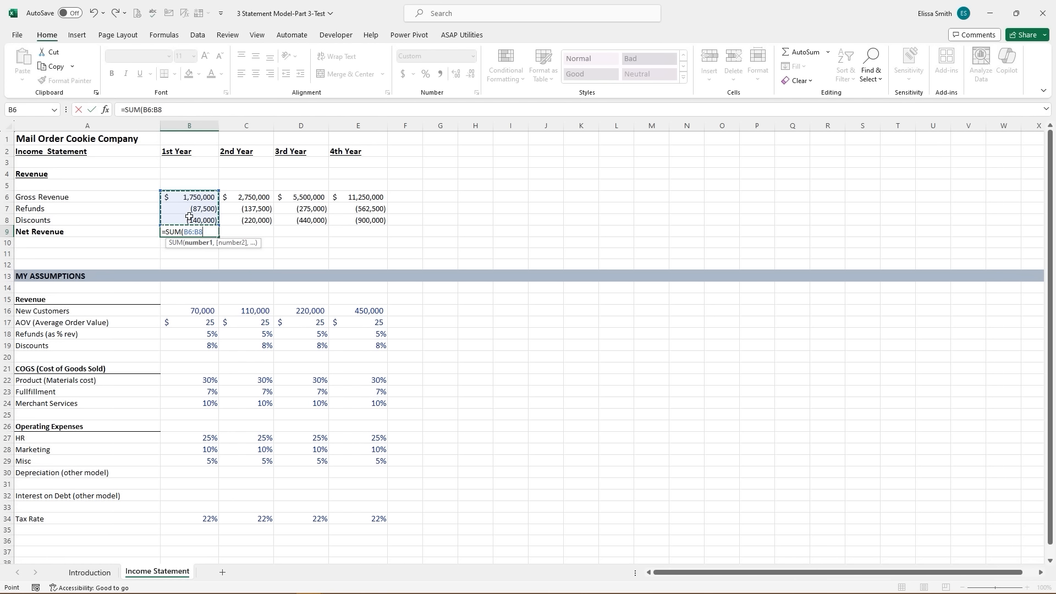
pyautogui.press('Return')
# - Fill the net revenue formula from B9 across to E9 and add a top border to the Net Revenue cells
pyautogui.click(193, 236)
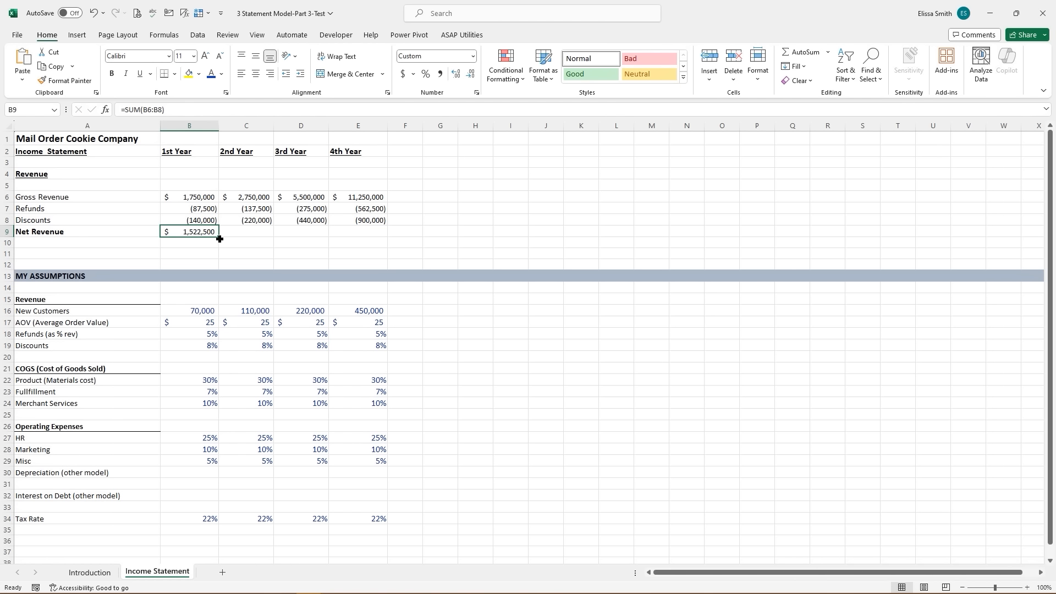
pyautogui.moveTo(220, 238); pyautogui.dragTo(370, 231)
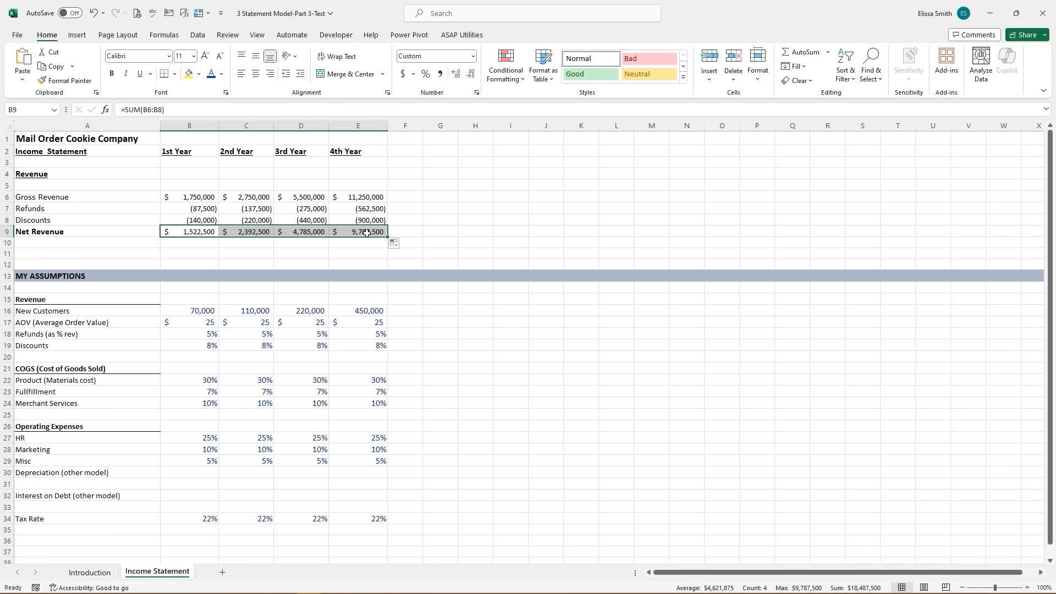
pyautogui.click(174, 76)
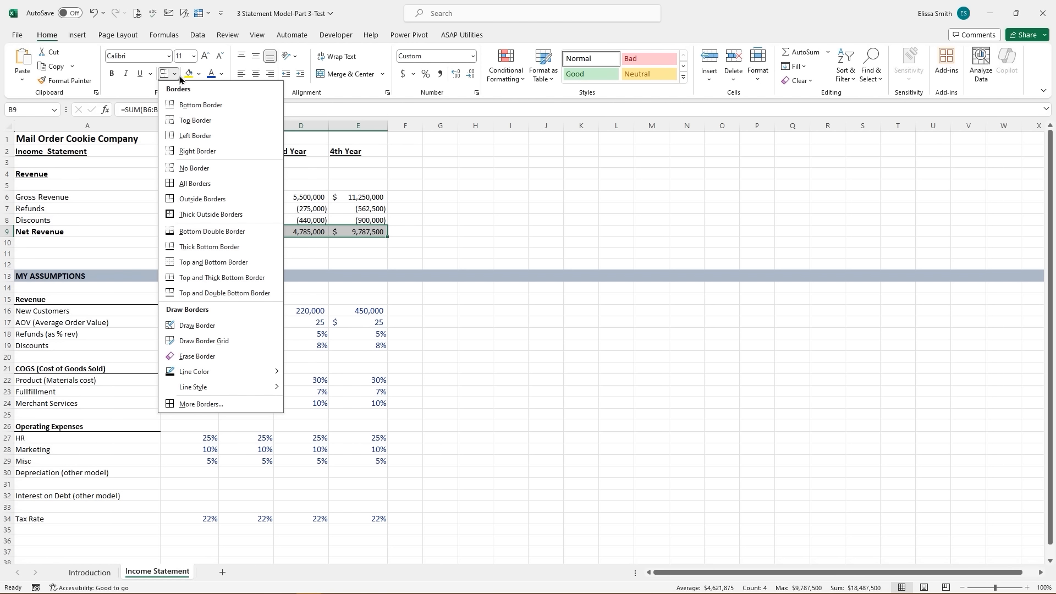
pyautogui.click(199, 121)
pyautogui.click(237, 252)
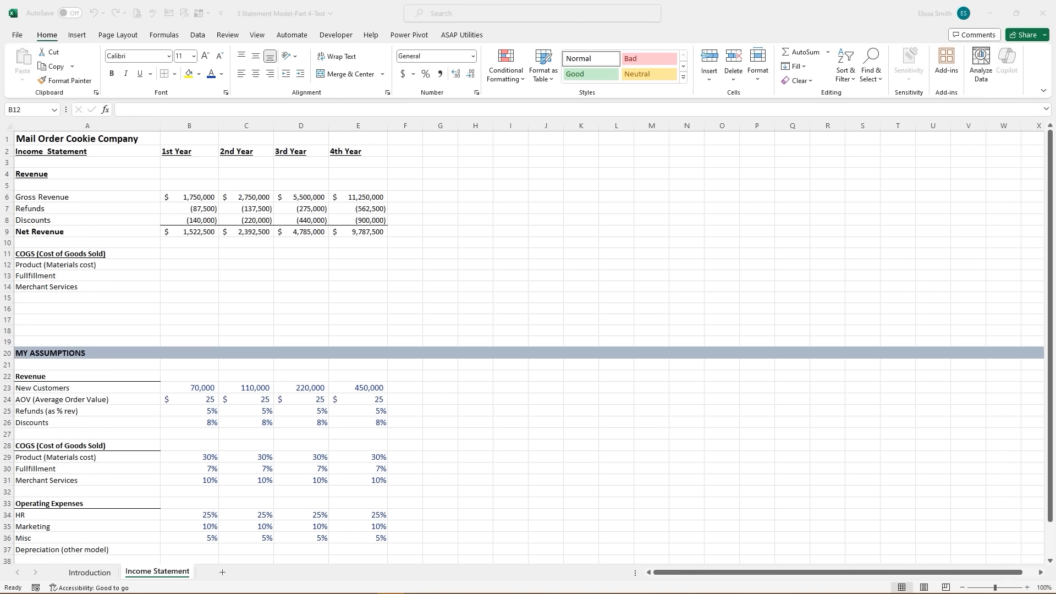
# - Calculate the first-year product materials cost in cell B12 with the formula =B$9*B29, locking the net revenue row
pyautogui.click(186, 261)
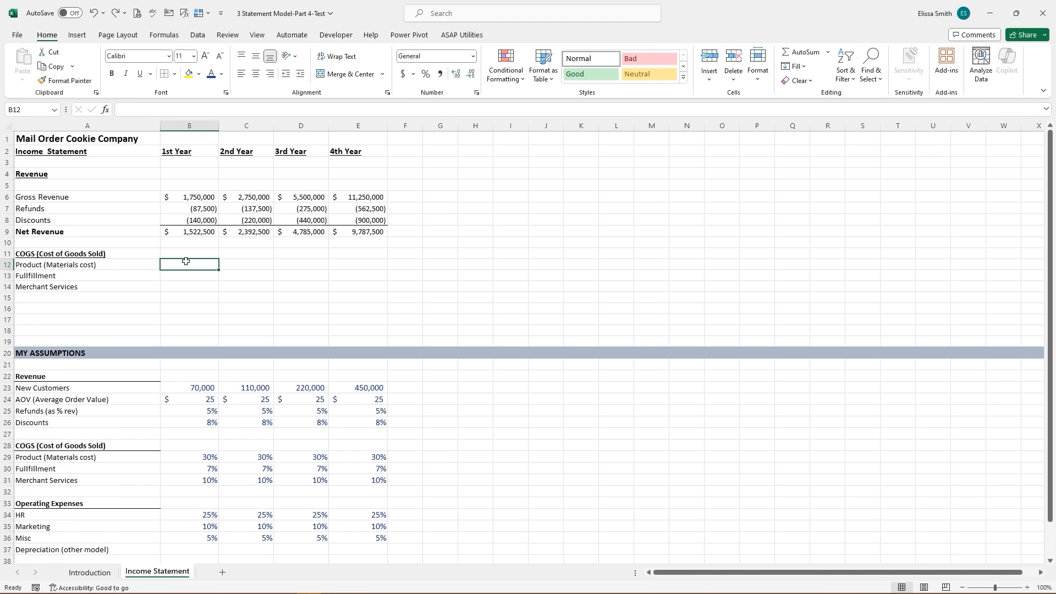
pyautogui.write('=')
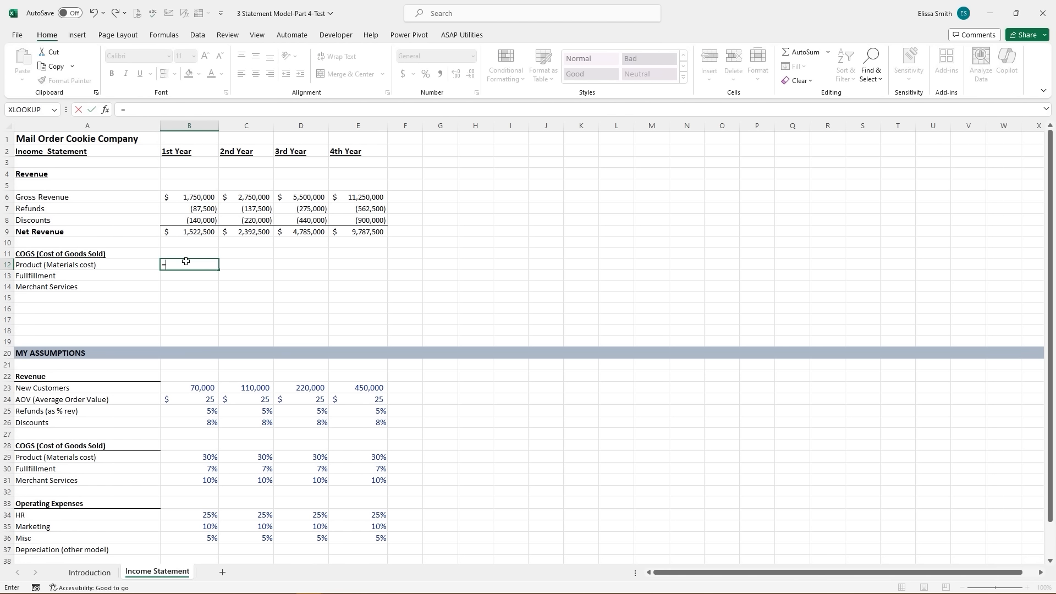
pyautogui.click(187, 231)
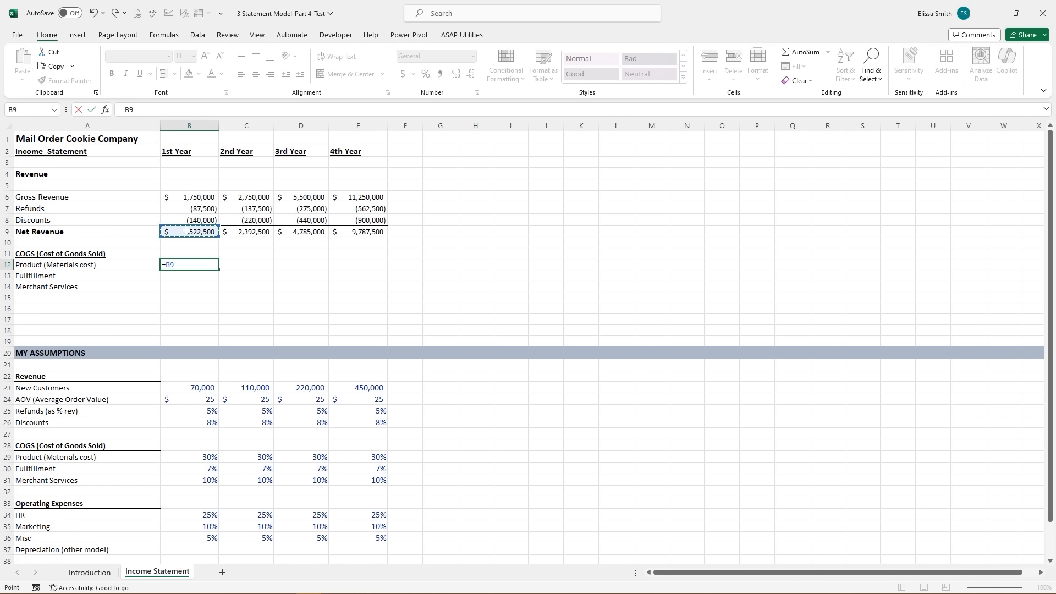
pyautogui.press('F4')
pyautogui.press('F4')
pyautogui.press('F4')
pyautogui.press('F4')
pyautogui.press('F4')
pyautogui.press('F4')
pyautogui.write('*')
pyautogui.click(204, 457)
pyautogui.press('Return')
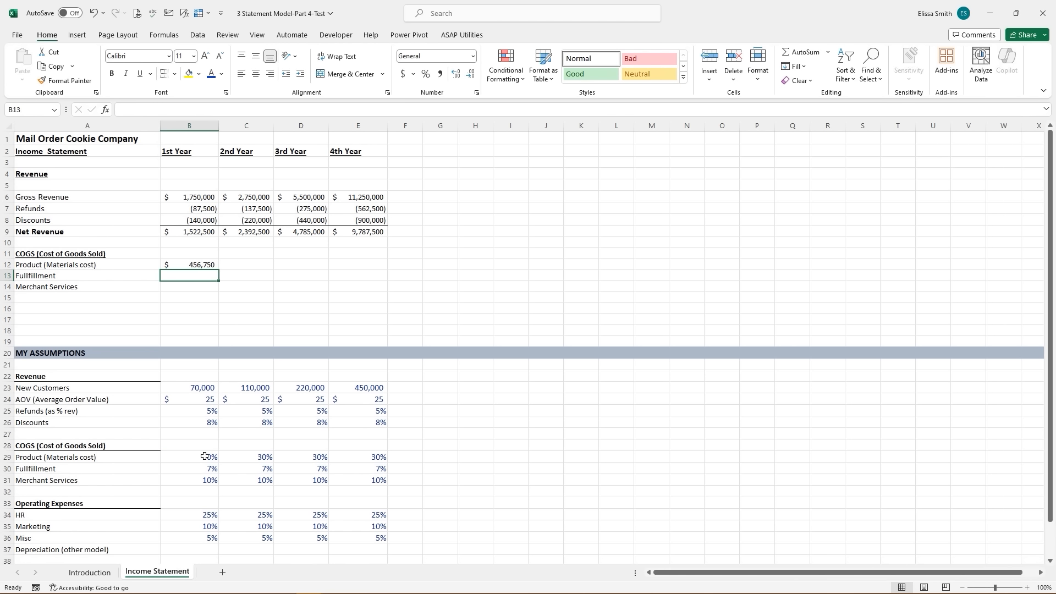
# - Copy the product cost formula from B12 across to the 4th Year and down to Merchant Services, filling B12:E14
pyautogui.click(192, 264)
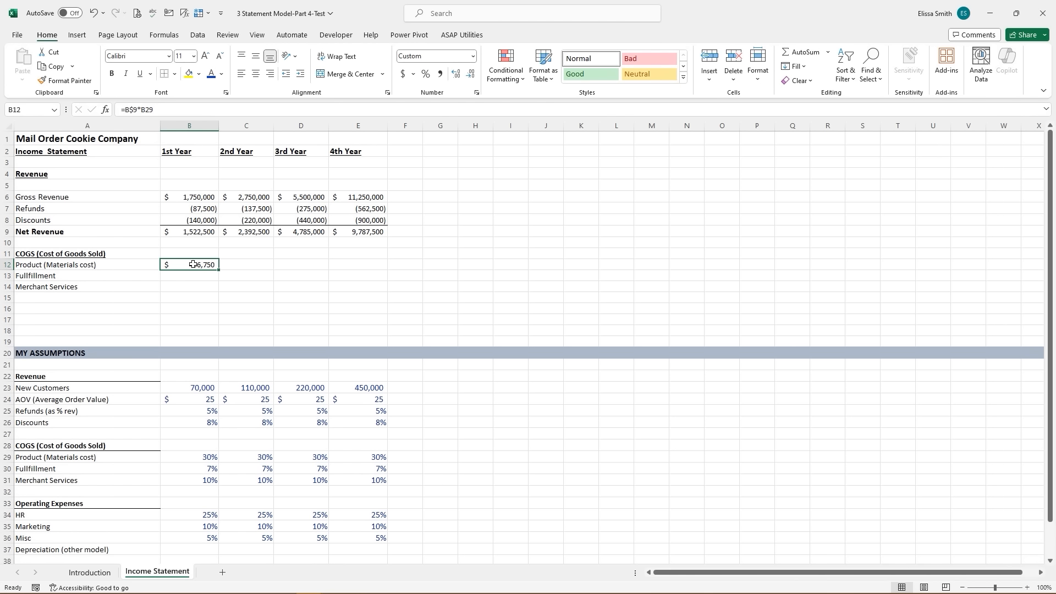
pyautogui.doubleClick(192, 264)
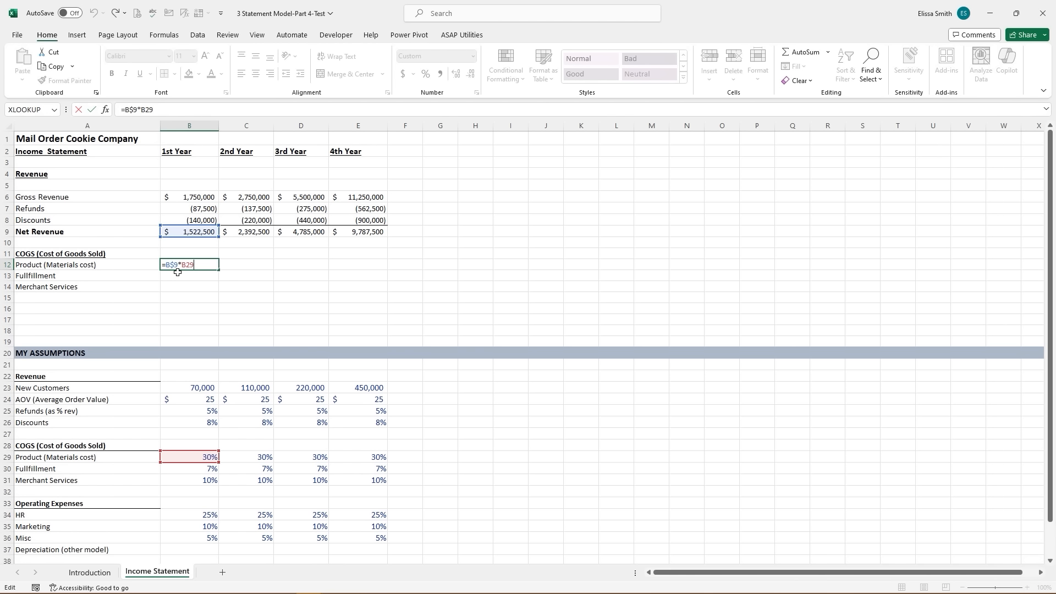
pyautogui.press('Escape')
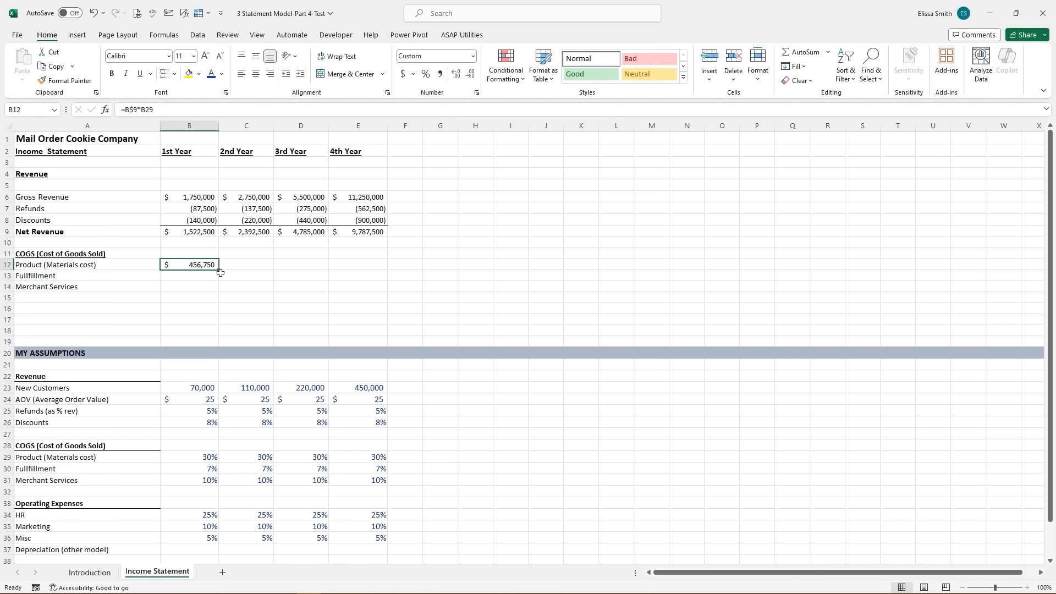
pyautogui.moveTo(221, 270); pyautogui.dragTo(386, 289)
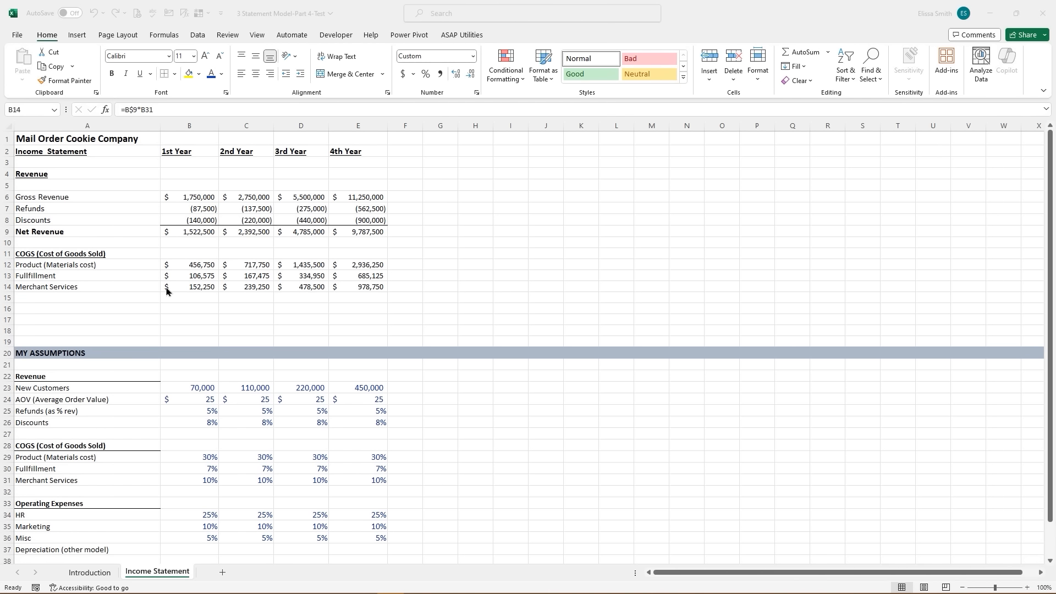
# - Add a bottom border to the Merchant Services cells B14:E14 and save the workbook
pyautogui.moveTo(171, 287); pyautogui.dragTo(364, 285)
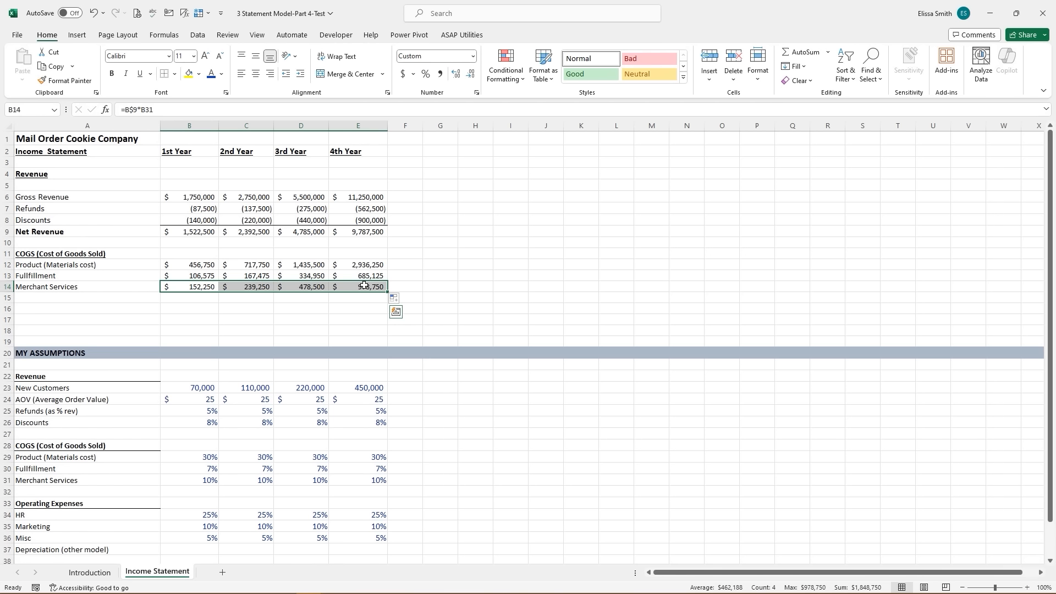
pyautogui.click(150, 74)
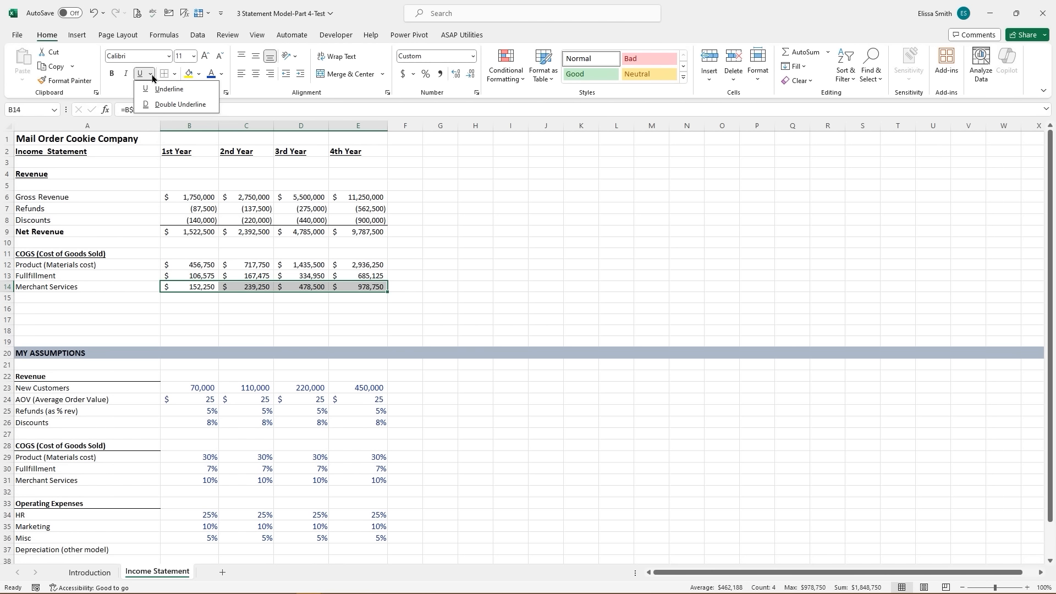
pyautogui.click(174, 75)
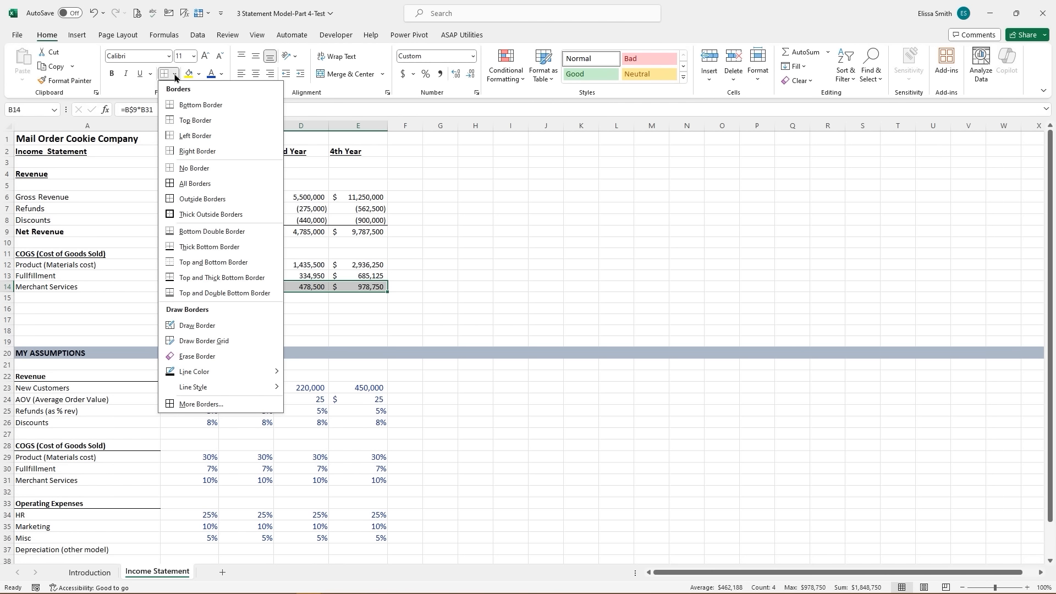
pyautogui.click(187, 105)
pyautogui.click(422, 289)
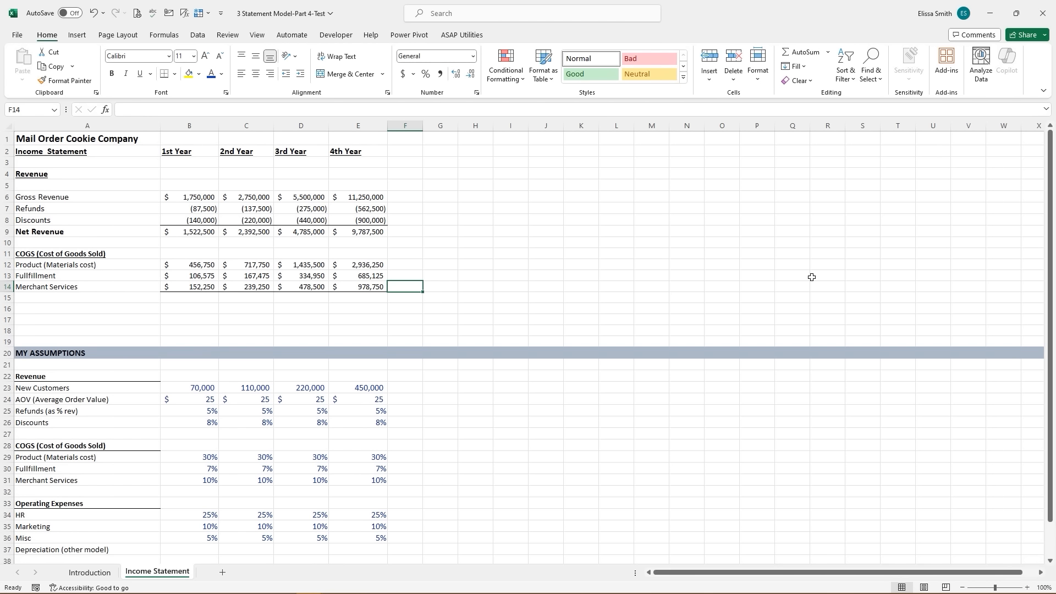
pyautogui.hotkey('ctrl', 's')
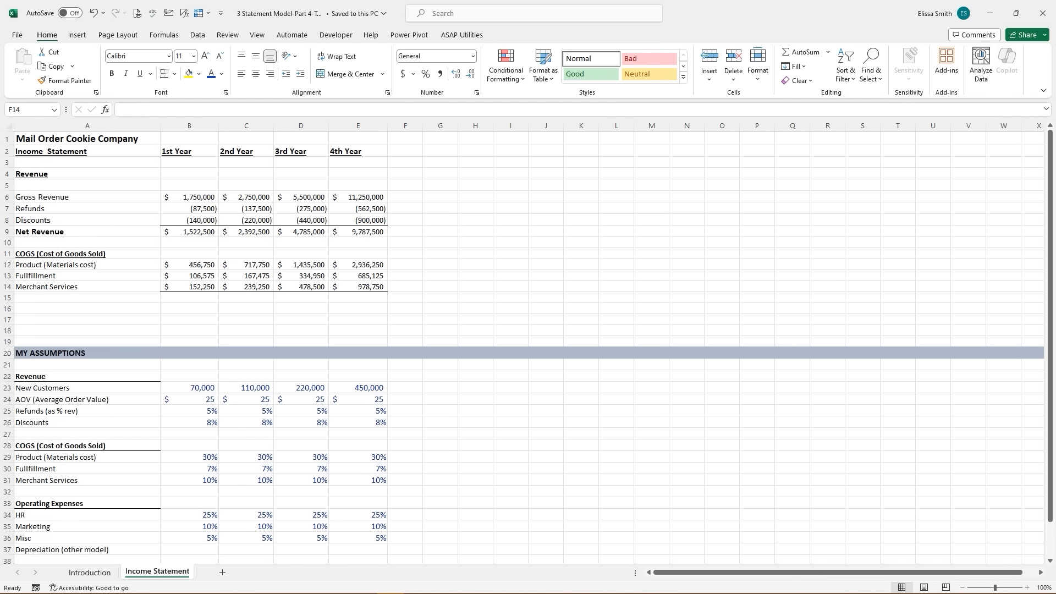
# - Total the first-year COGS in cell B15 with =SUM(B12:B14) and fill the formula across to E15
pyautogui.click(192, 297)
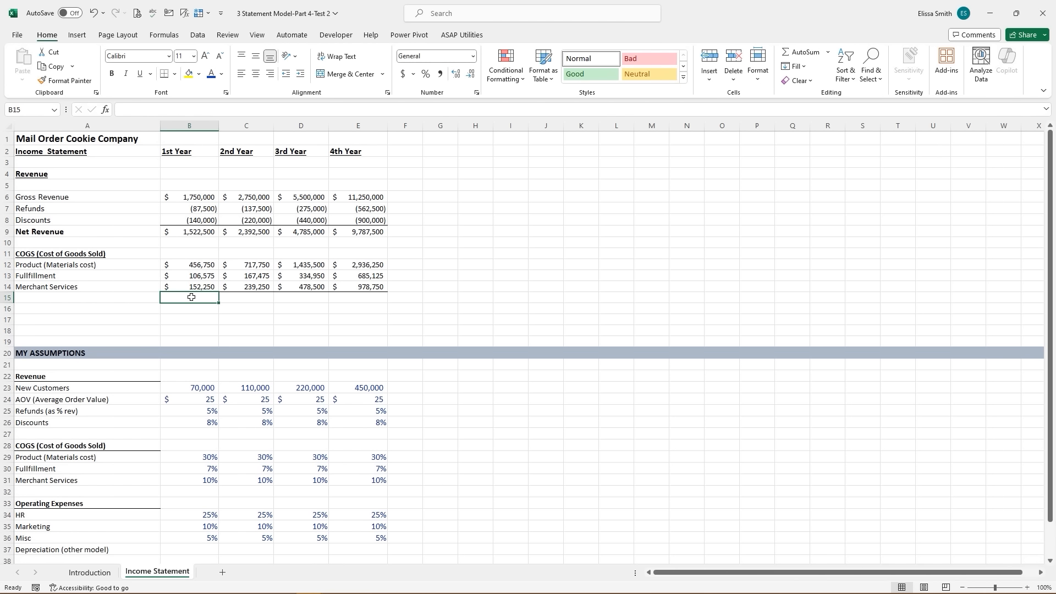
pyautogui.click(801, 52)
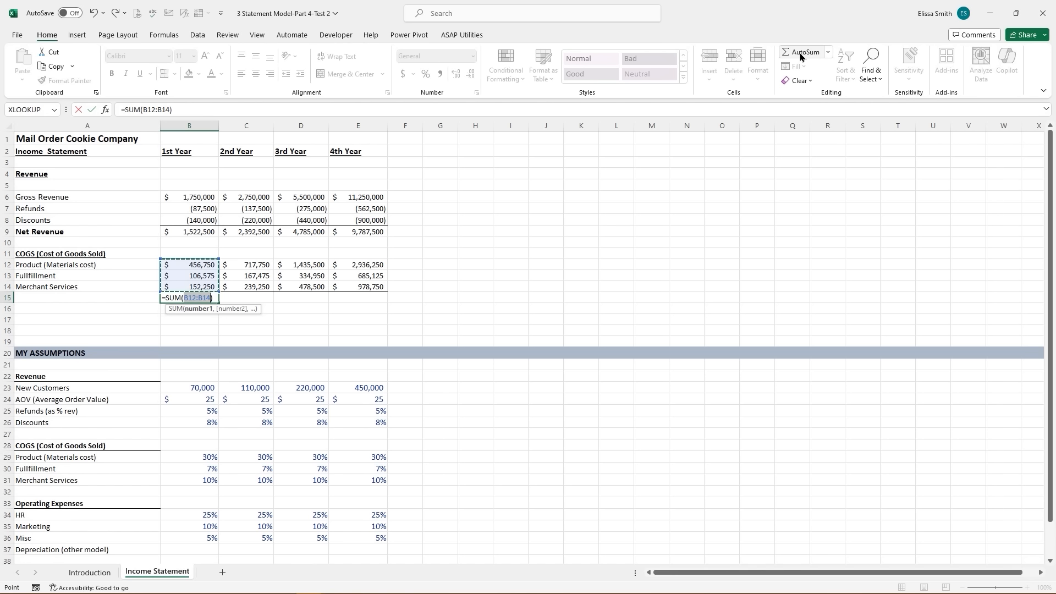
pyautogui.click(800, 55)
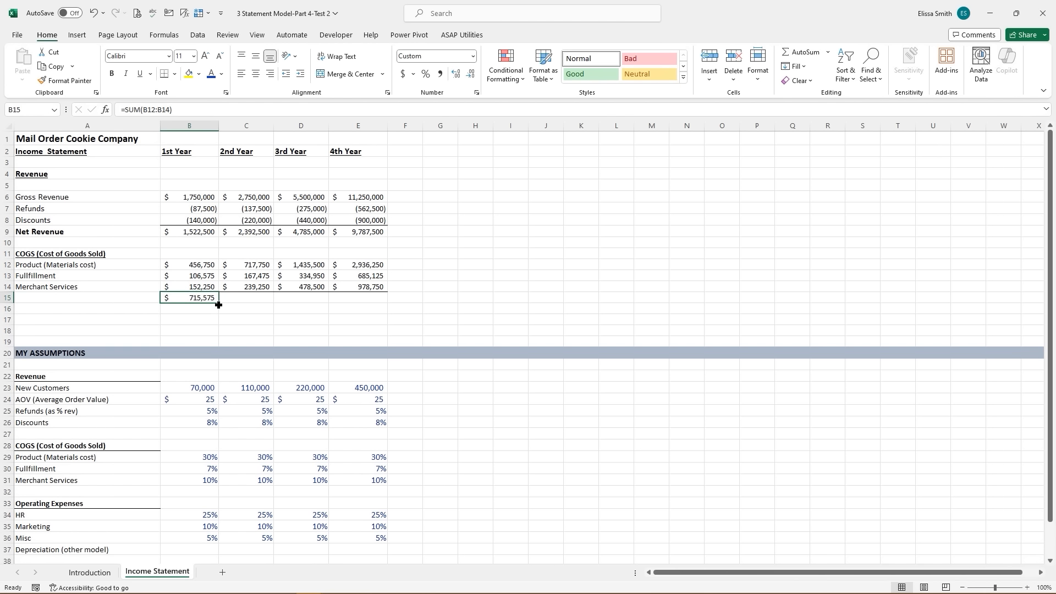
pyautogui.moveTo(219, 304); pyautogui.dragTo(358, 302)
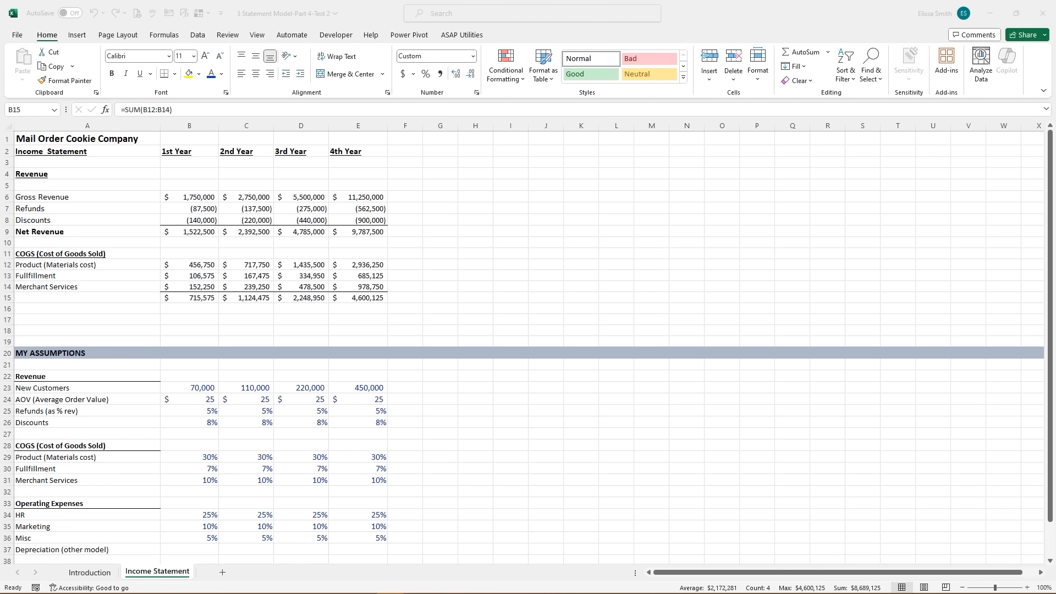
# - Label cell A15 "Total COGS" and make the label bold
pyautogui.click(86, 300)
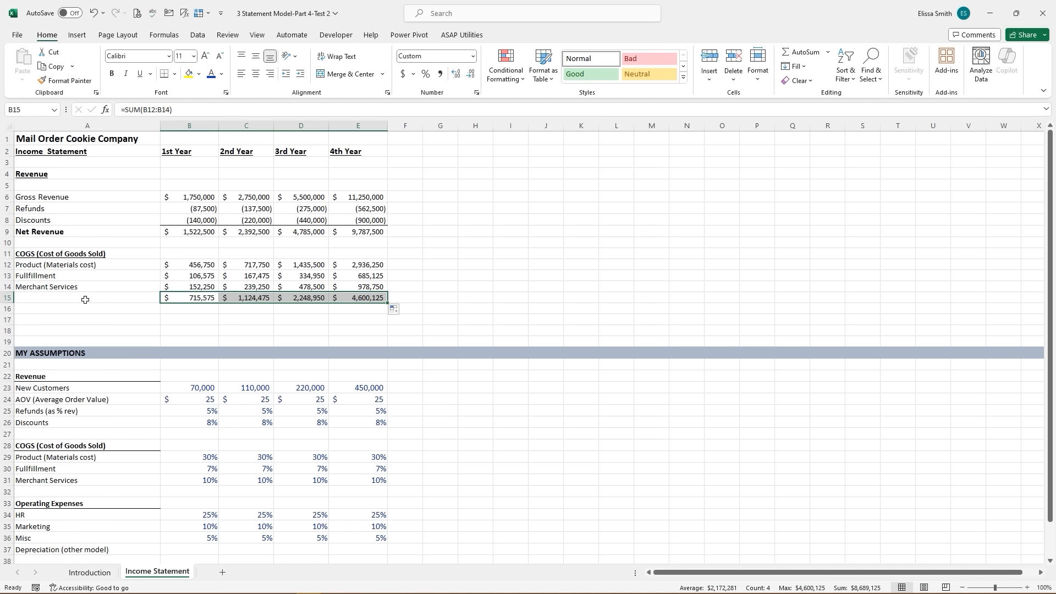
pyautogui.click(86, 298)
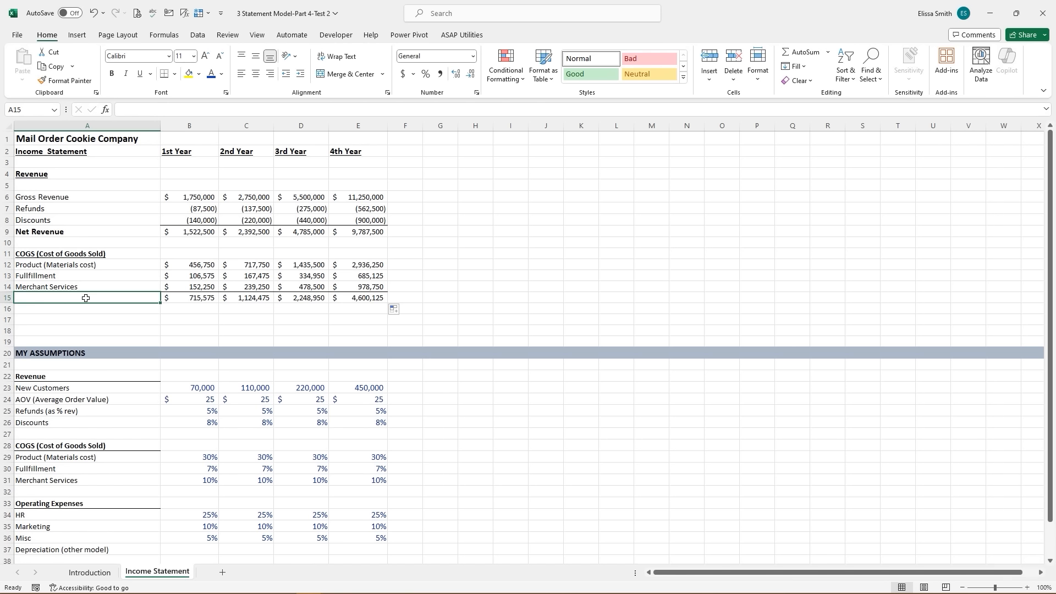
pyautogui.write('Total CV')
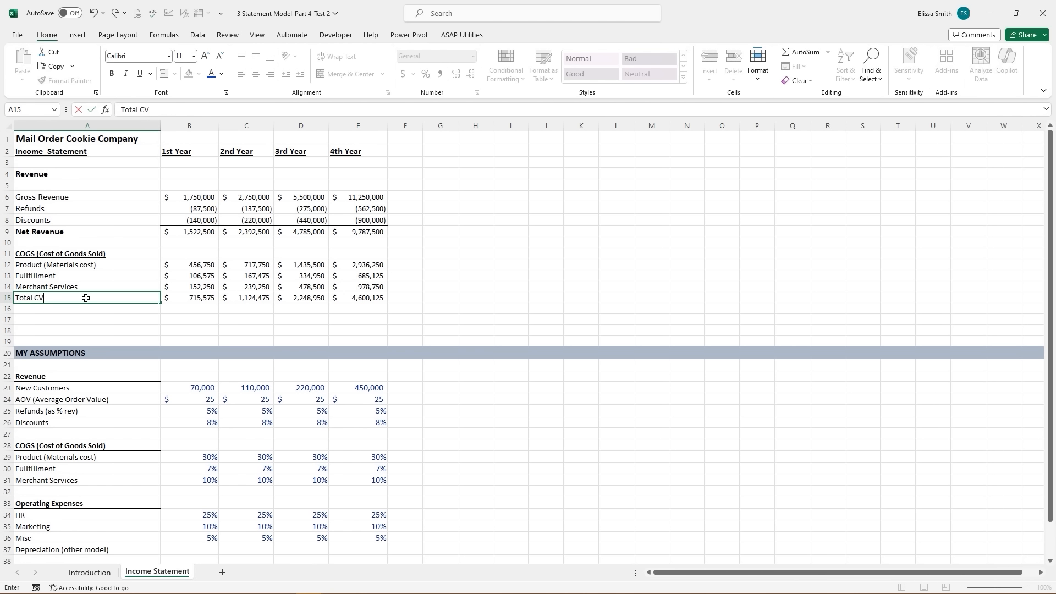
pyautogui.press('BackSpace')
pyautogui.write('OGS')
pyautogui.press('Return')
pyautogui.click(86, 298)
pyautogui.hotkey('ctrl', 'b')
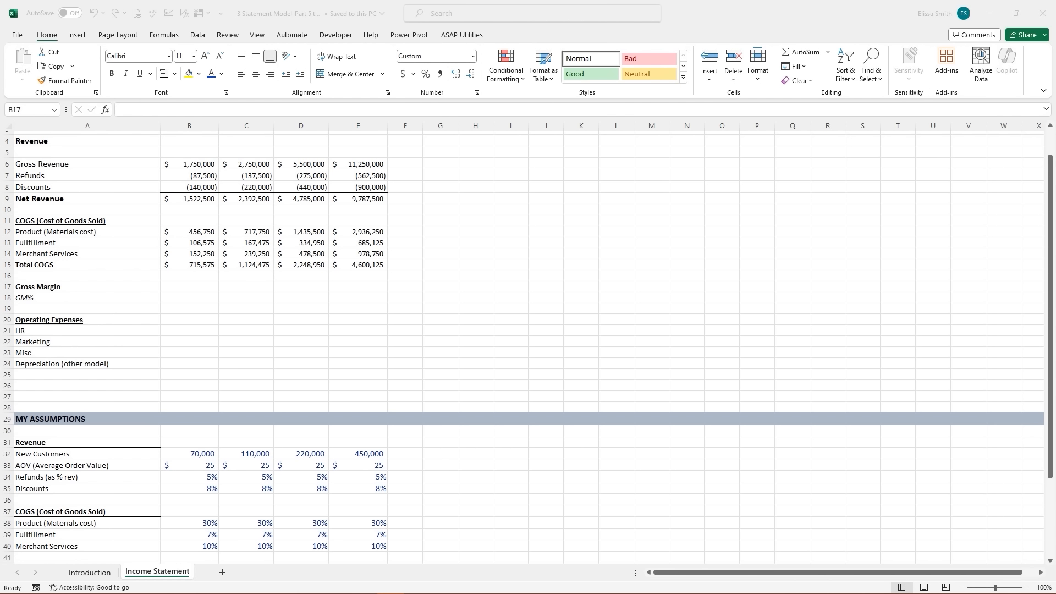
# - Calculate the first-year gross margin in cell B17 with the formula =B9-B15
pyautogui.click(195, 287)
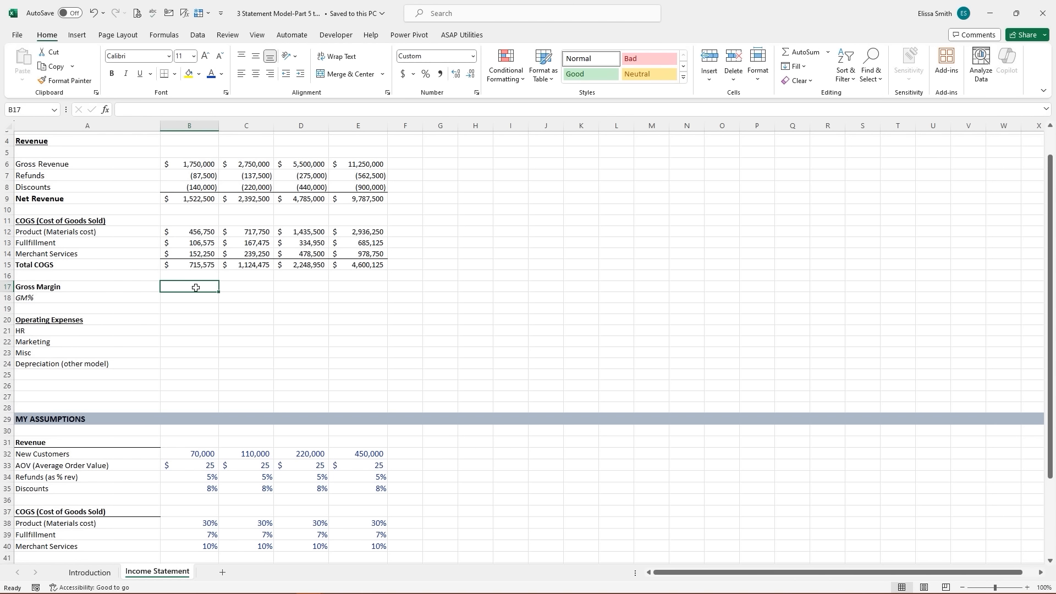
pyautogui.write('=')
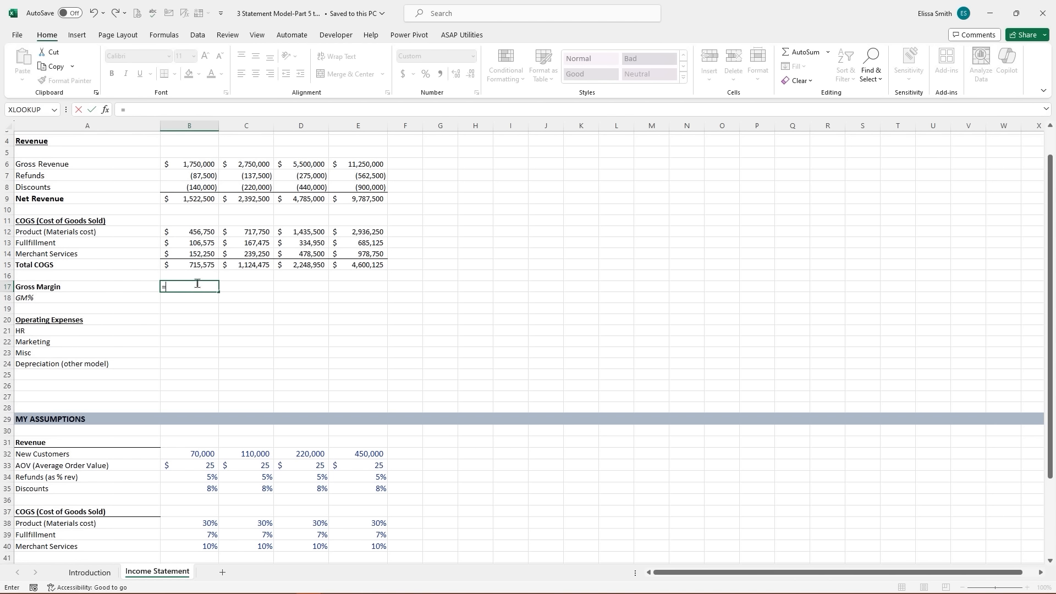
pyautogui.click(192, 200)
pyautogui.write('-')
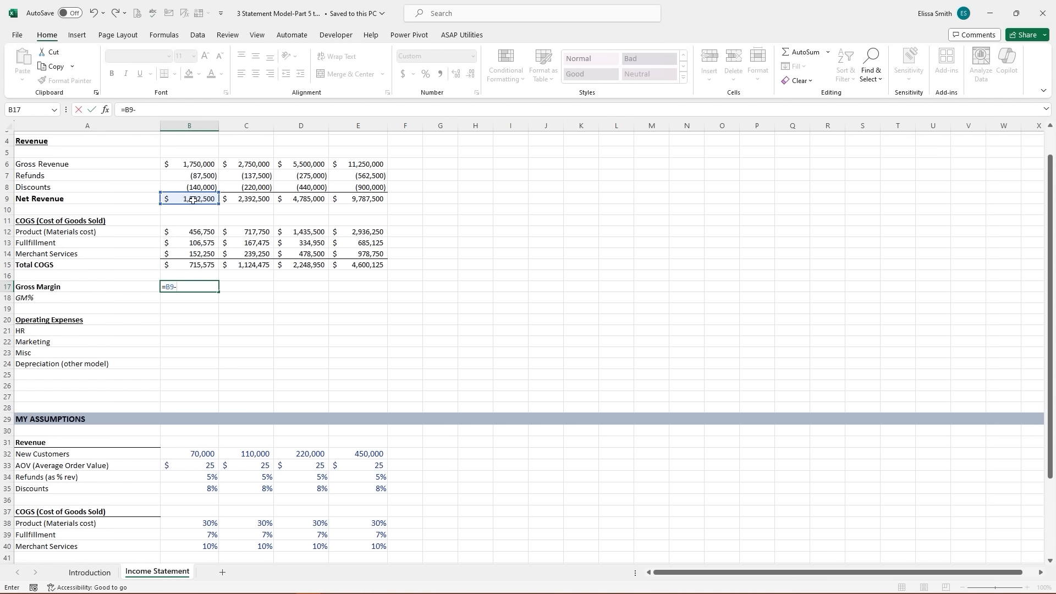
pyautogui.click(191, 265)
pyautogui.press('Return')
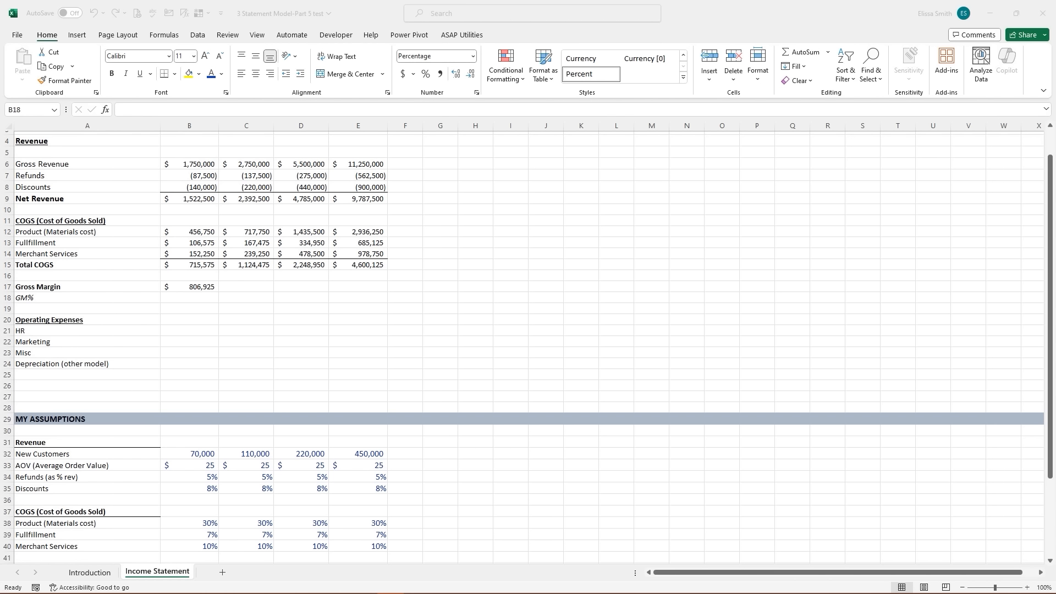
# - Calculate the first-year gross margin percentage in cell B18 with the formula =B17/B9
pyautogui.click(174, 299)
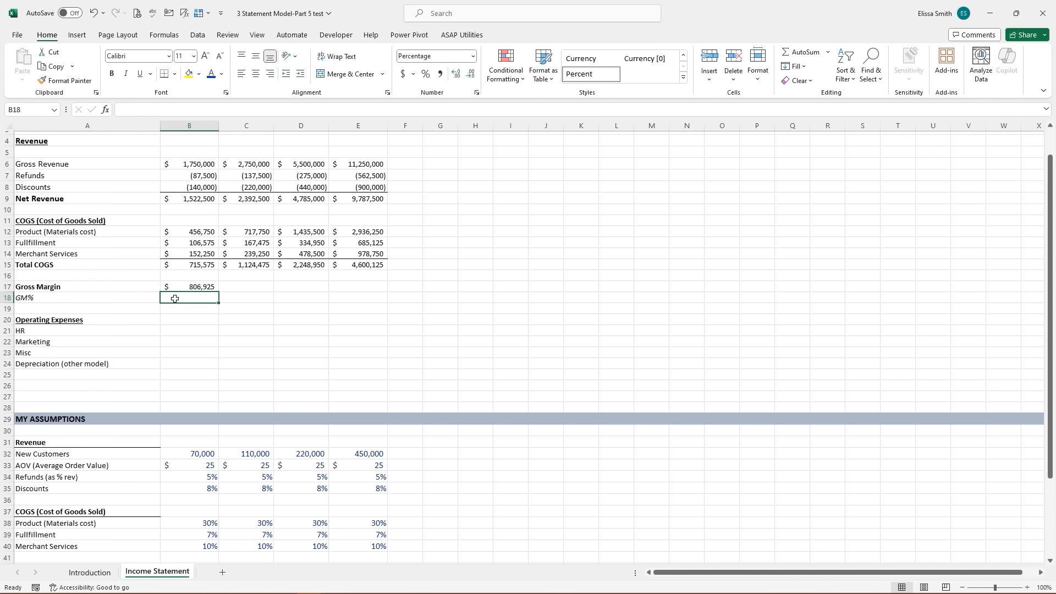
pyautogui.write('=')
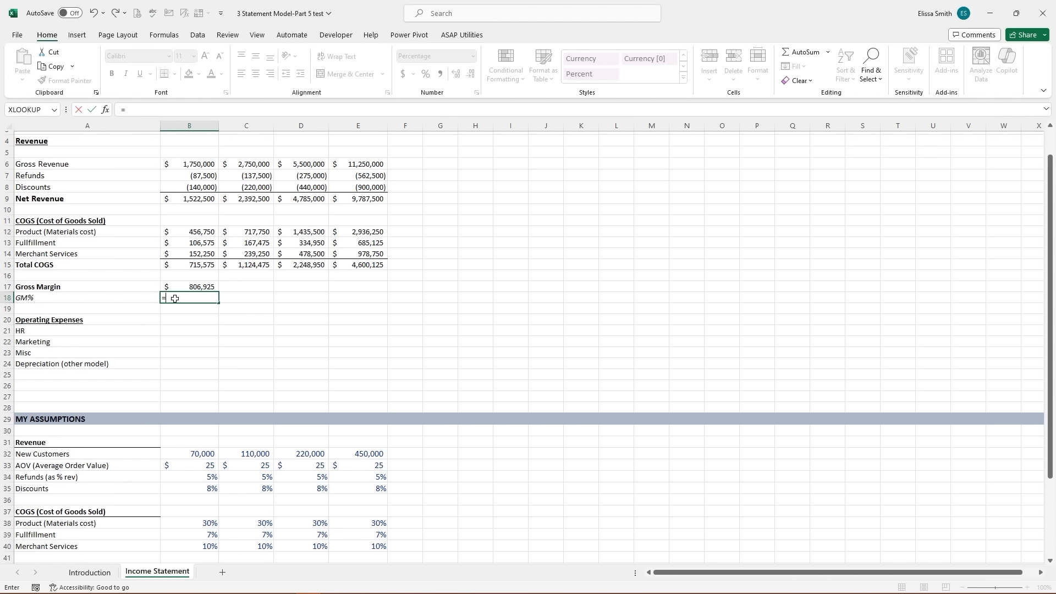
pyautogui.click(202, 287)
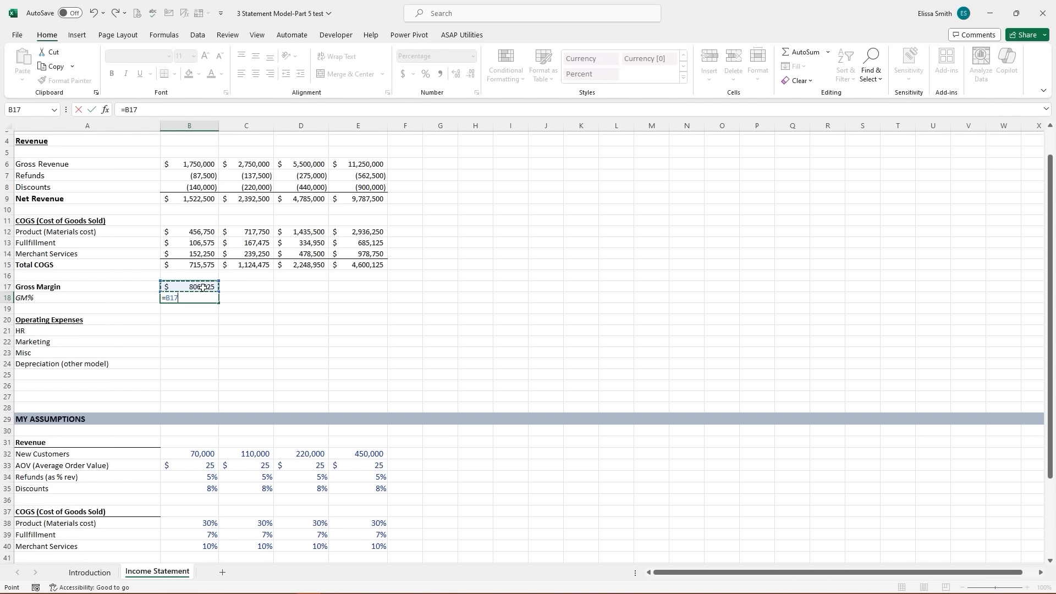
pyautogui.write('/')
pyautogui.click(201, 199)
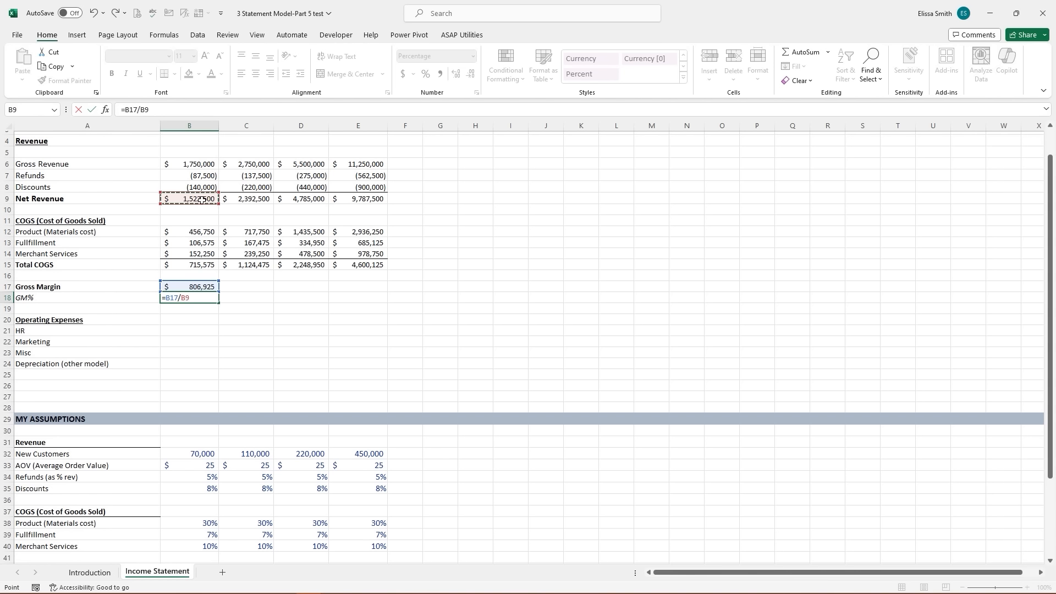
pyautogui.press('Return')
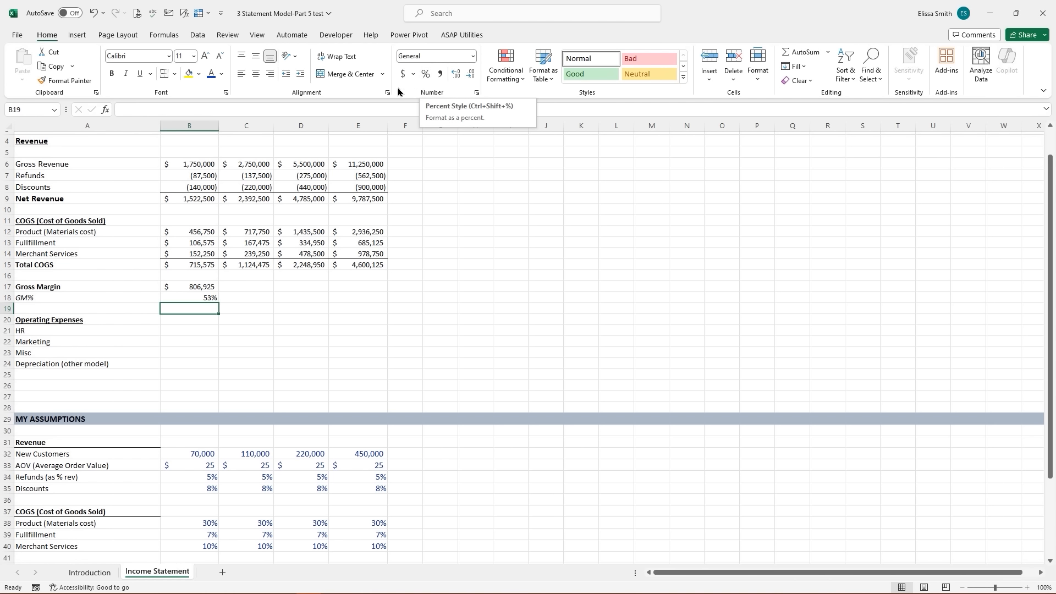
# - Apply a top and double bottom border to the gross margin in B17 and fill the cell across to E17
pyautogui.click(188, 285)
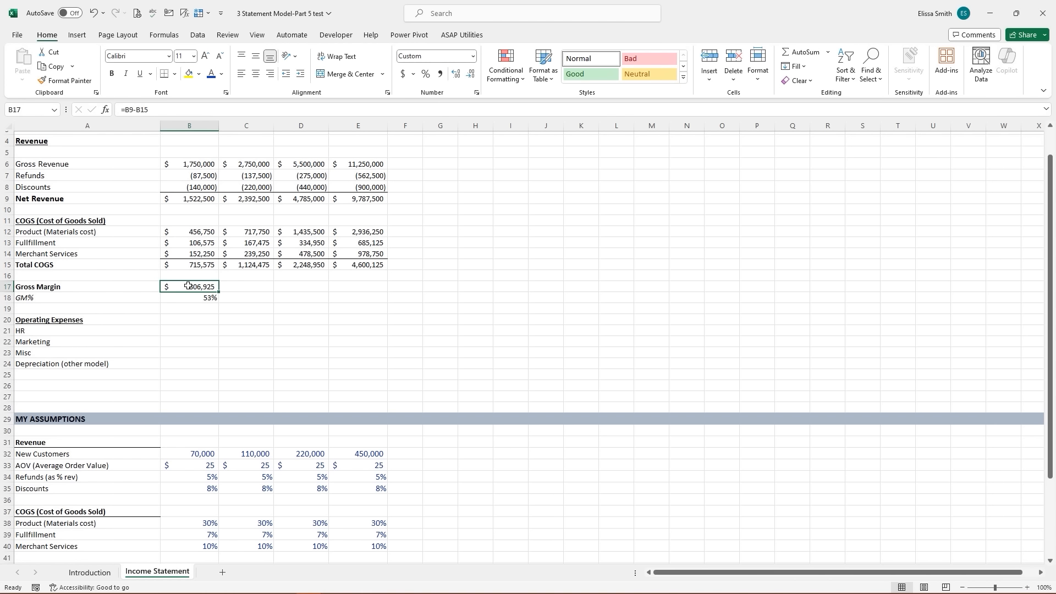
pyautogui.click(174, 79)
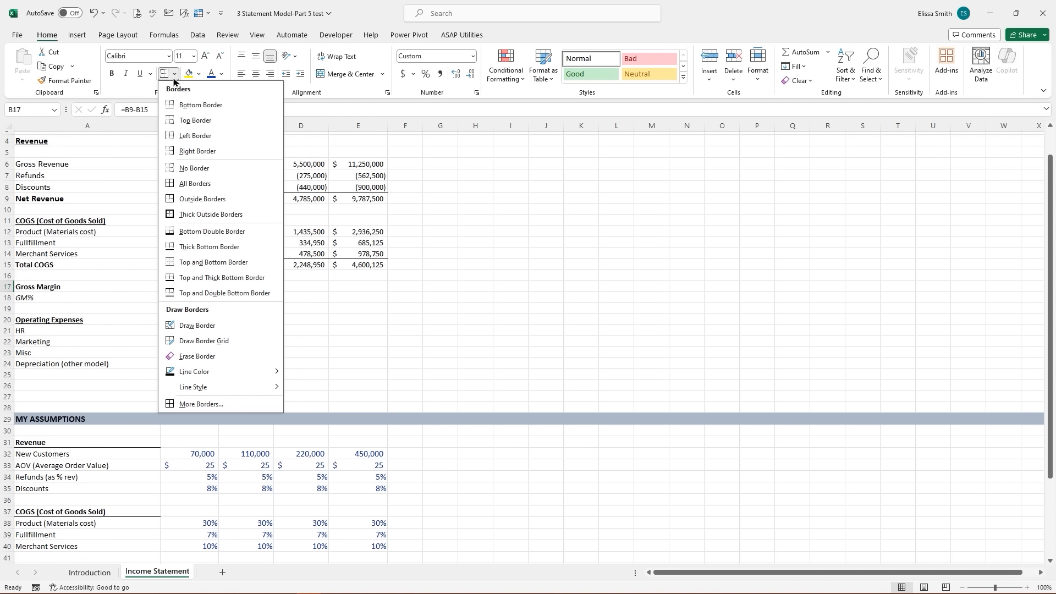
pyautogui.click(211, 298)
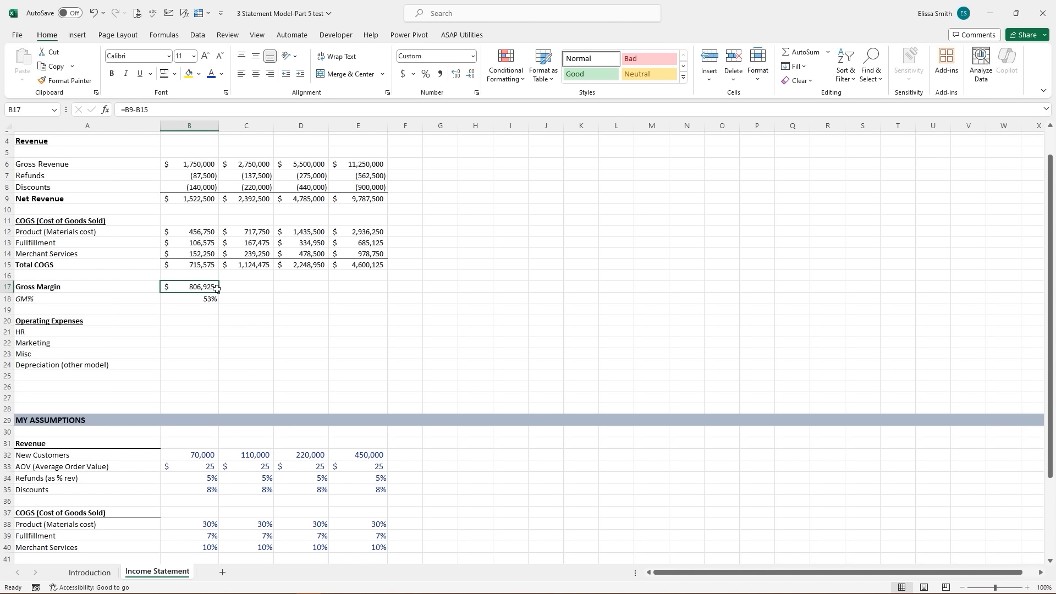
pyautogui.moveTo(219, 291); pyautogui.dragTo(407, 289)
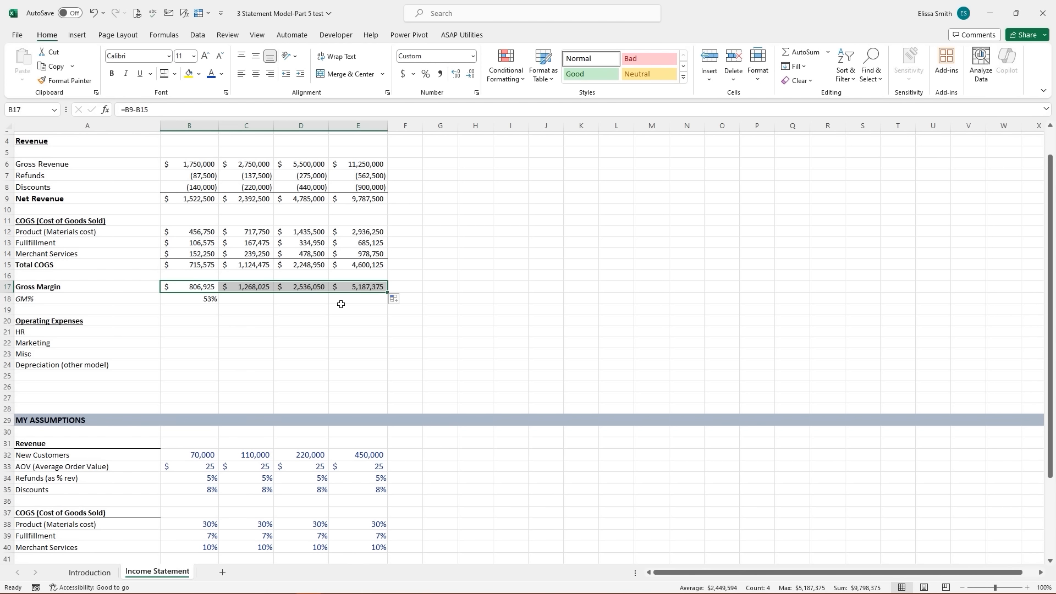
pyautogui.click(259, 309)
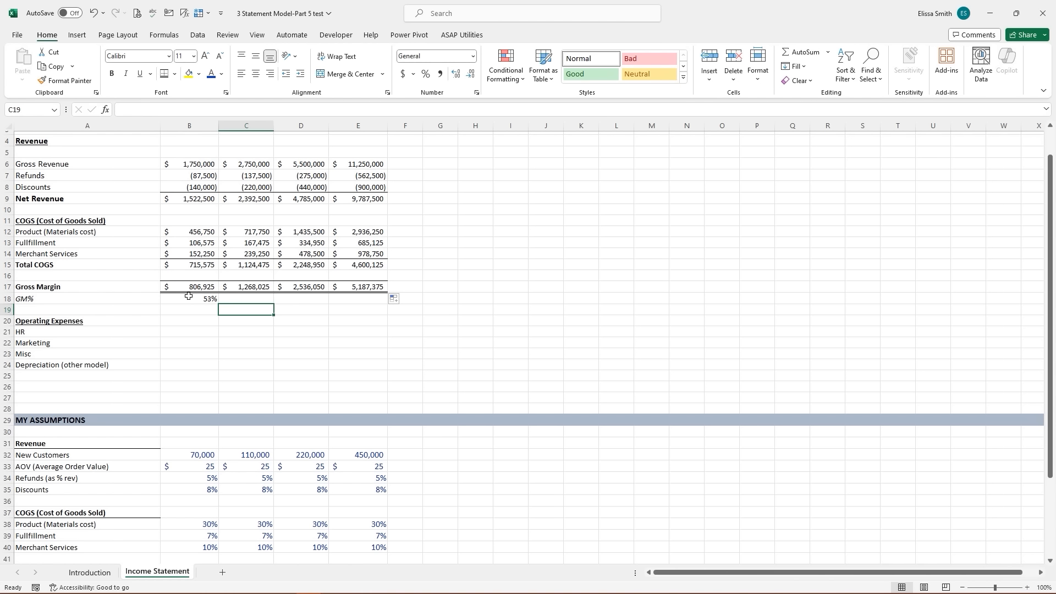
# - Fill the gross margin percentage formula from B18 across to E18
pyautogui.click(207, 300)
pyautogui.moveTo(220, 305); pyautogui.dragTo(380, 305)
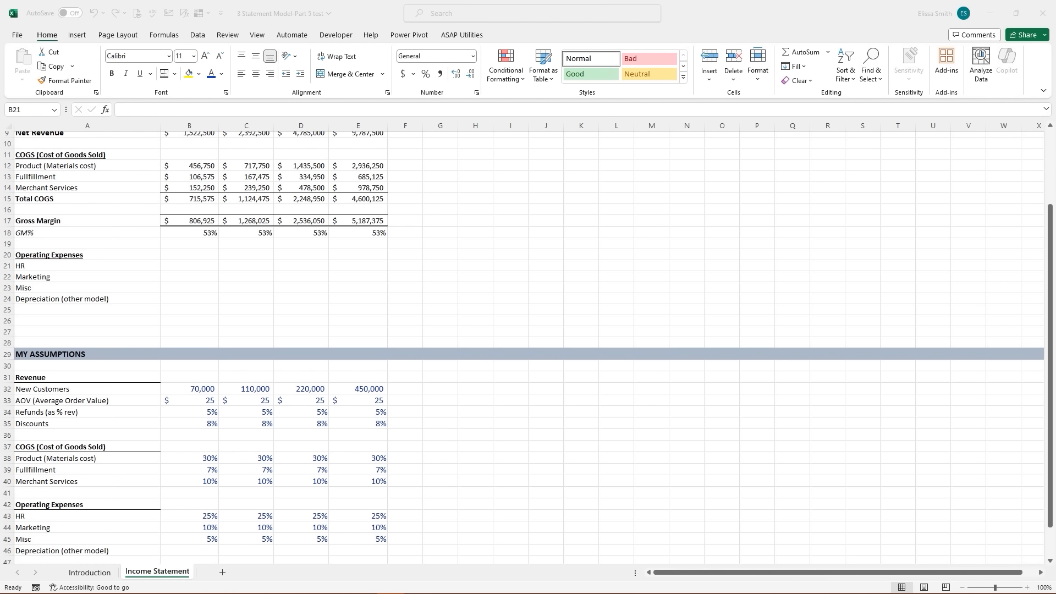
pyautogui.click(178, 264)
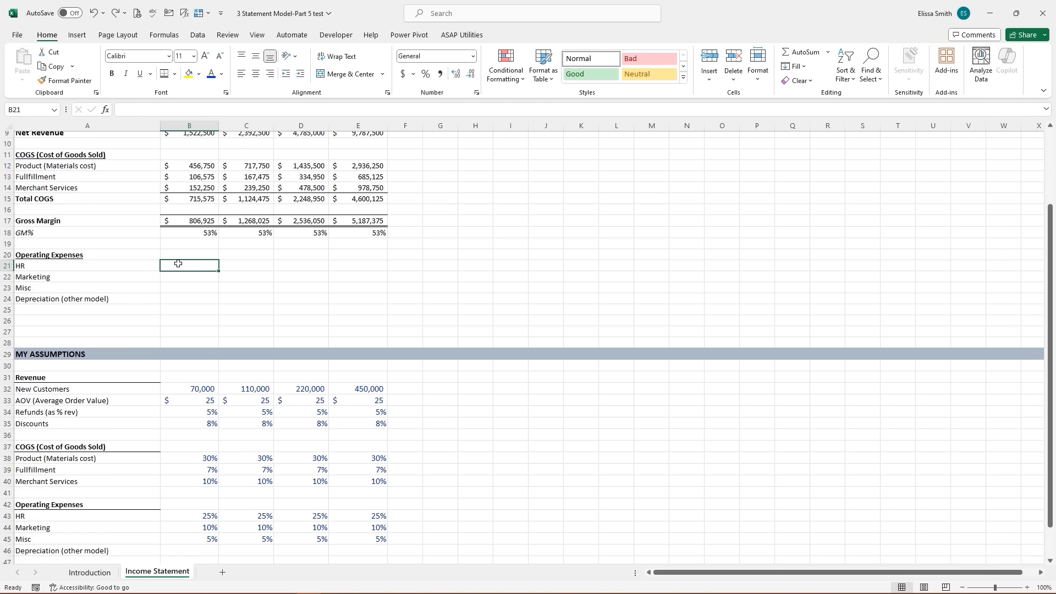
pyautogui.click(202, 515)
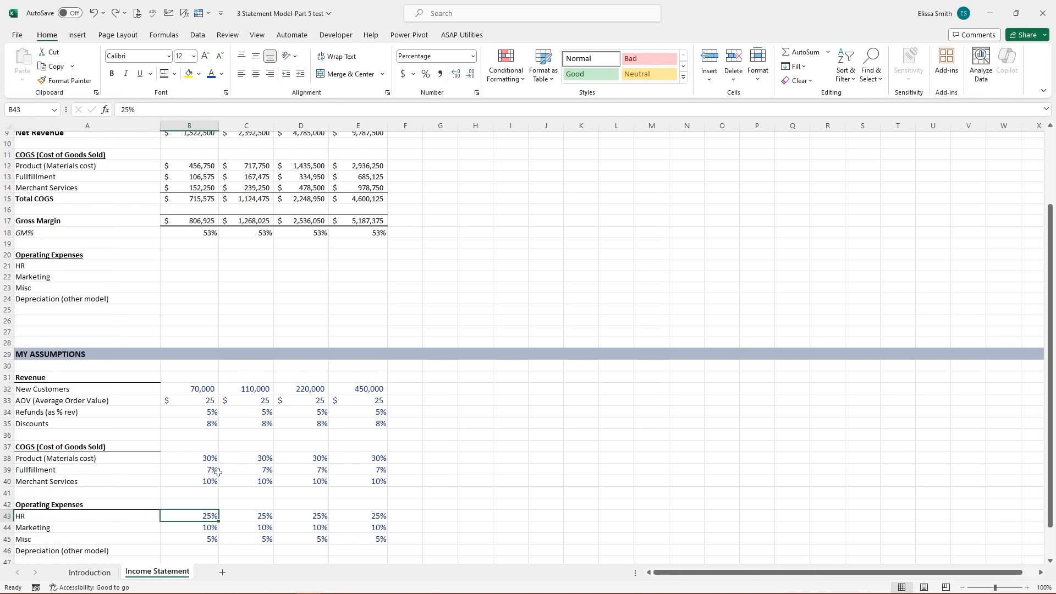
pyautogui.click(195, 267)
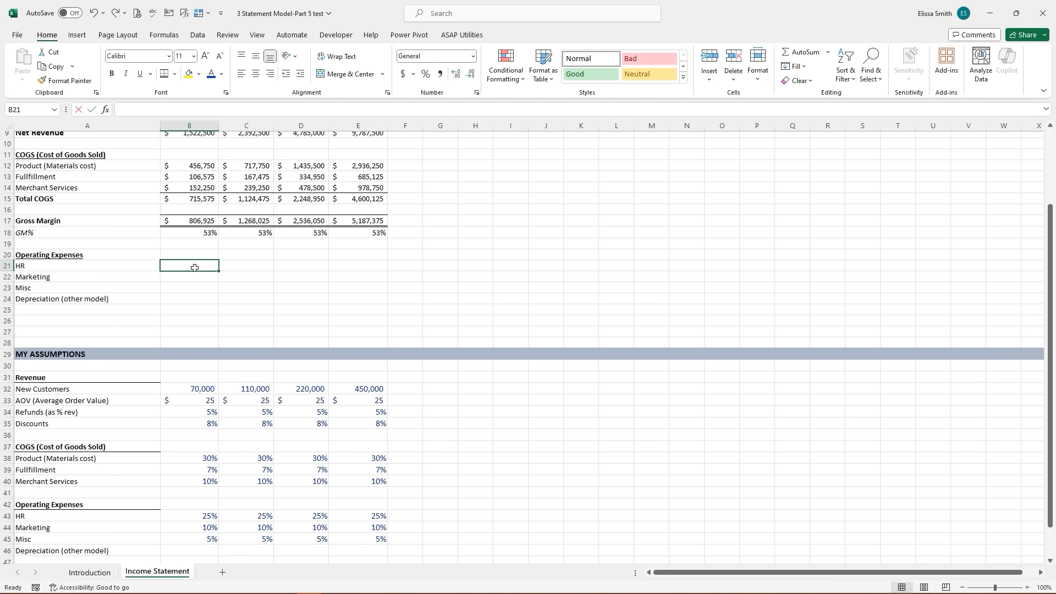
pyautogui.write('=')
pyautogui.scroll(2, 195, 268)
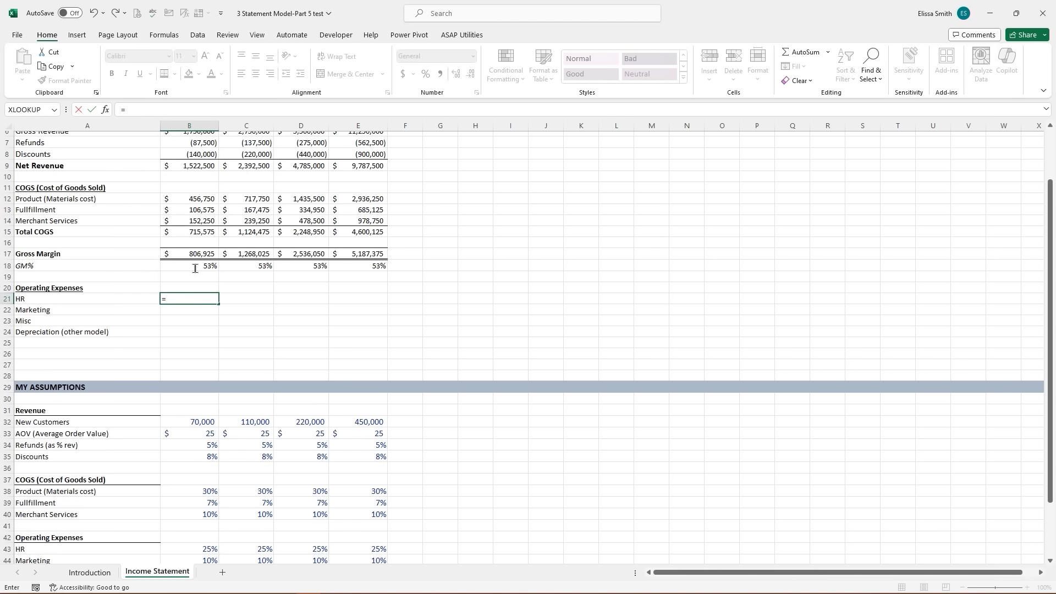
pyautogui.click(191, 200)
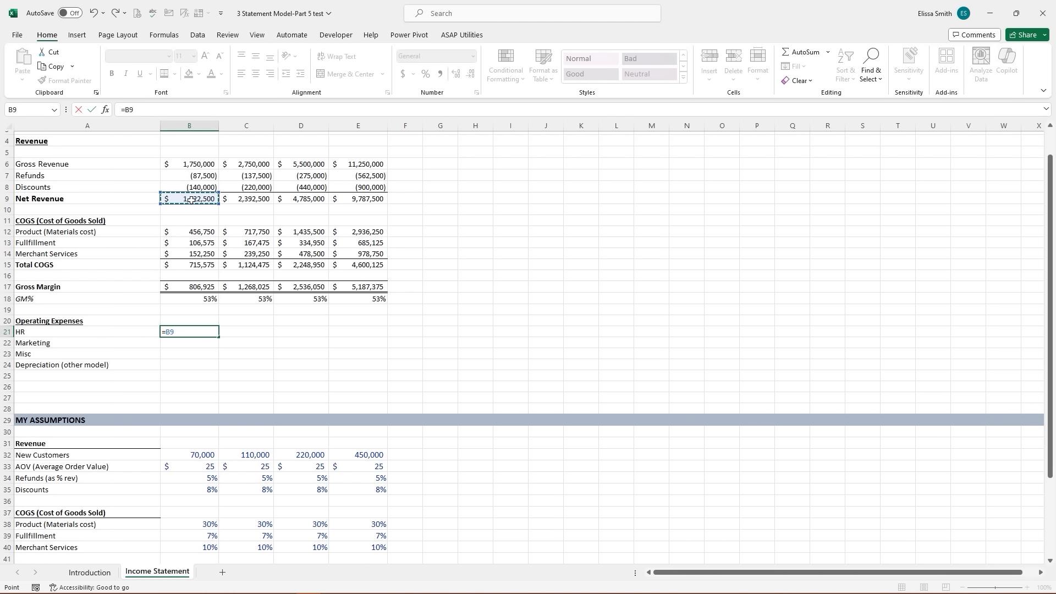
pyautogui.write('8')
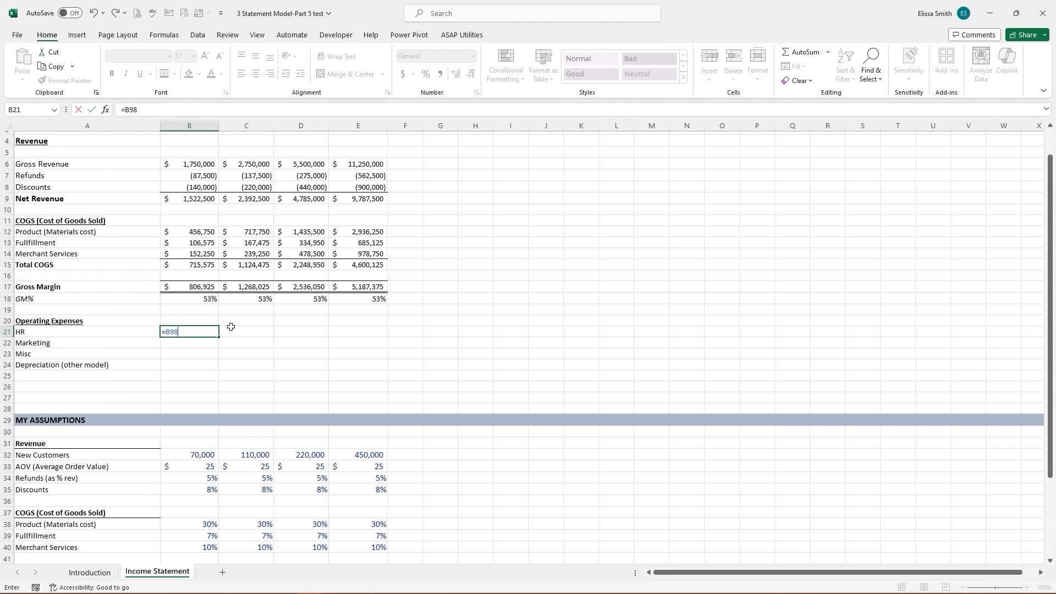
pyautogui.moveTo(178, 331); pyautogui.dragTo(157, 324)
pyautogui.press('BackSpace')
# - Calculate the first-year HR expense in cell B21 with the formula =B$9*B43, locking the net revenue row
pyautogui.write('=')
pyautogui.scroll(1, 210, 306)
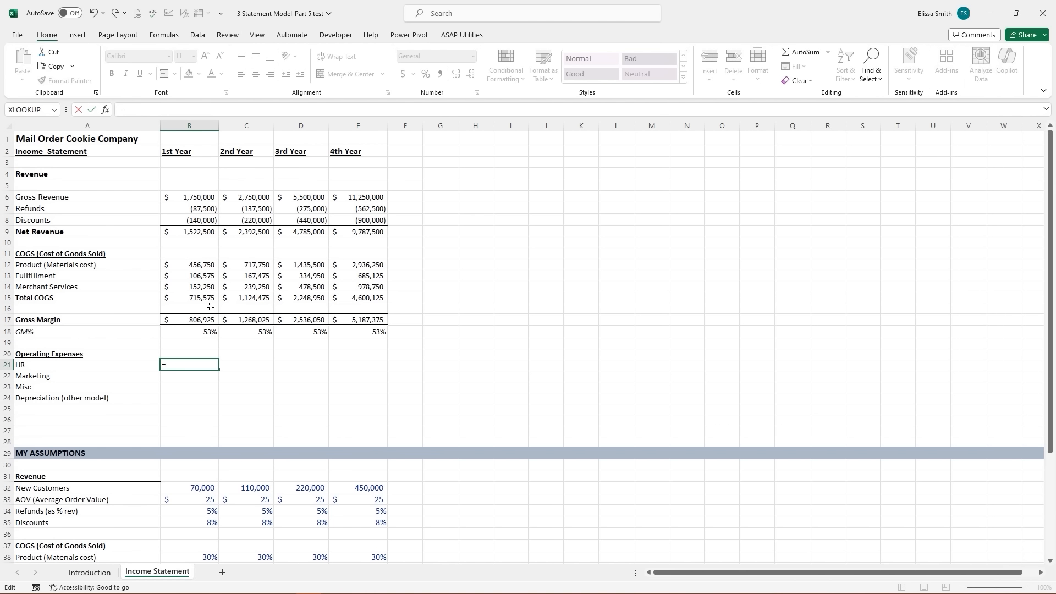
pyautogui.click(188, 233)
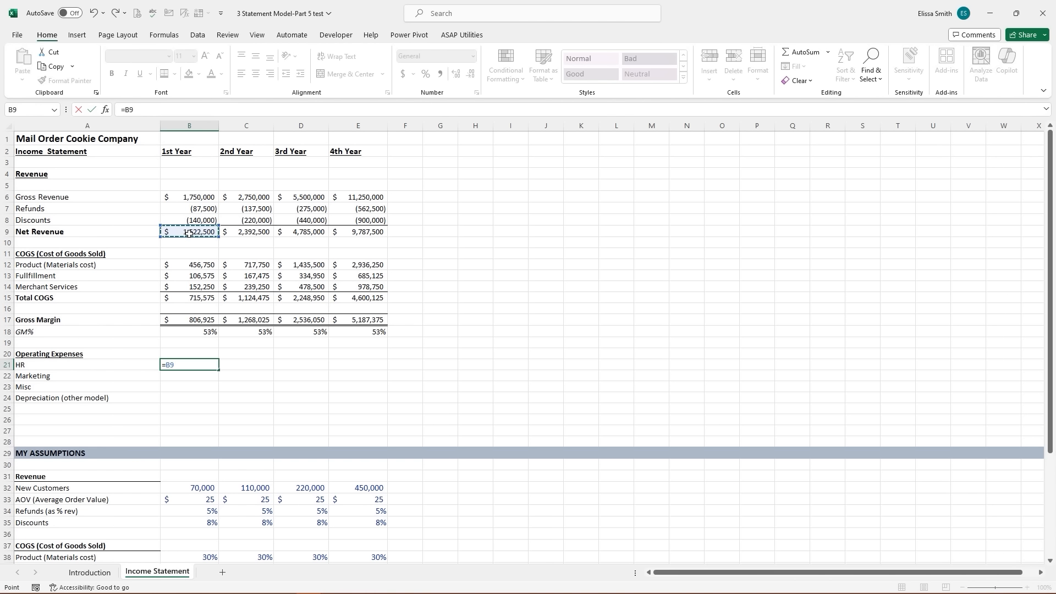
pyautogui.write('*')
pyautogui.scroll(-3, 233, 391)
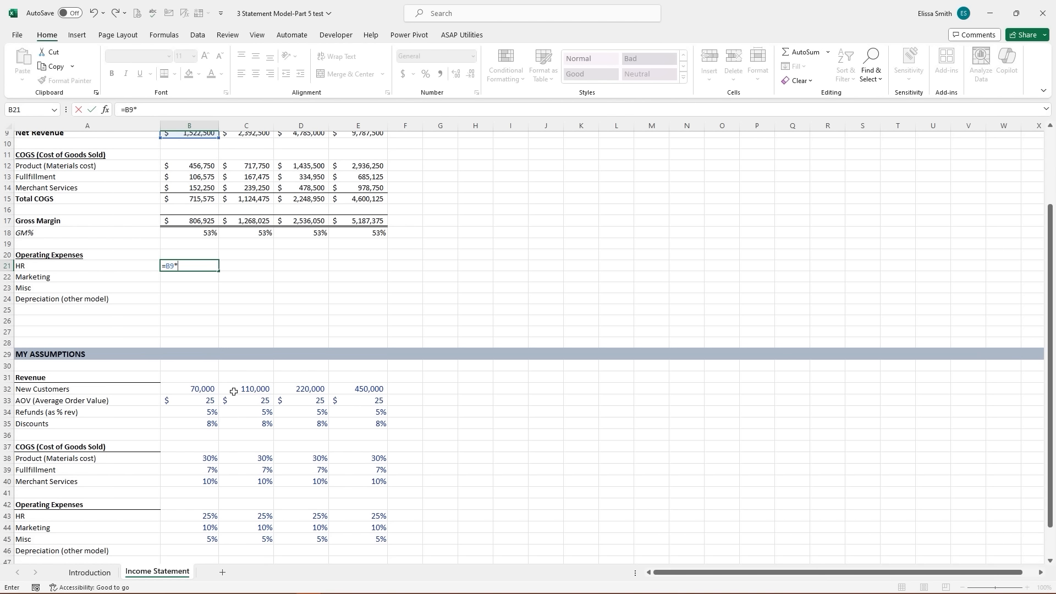
pyautogui.scroll(-1, 233, 391)
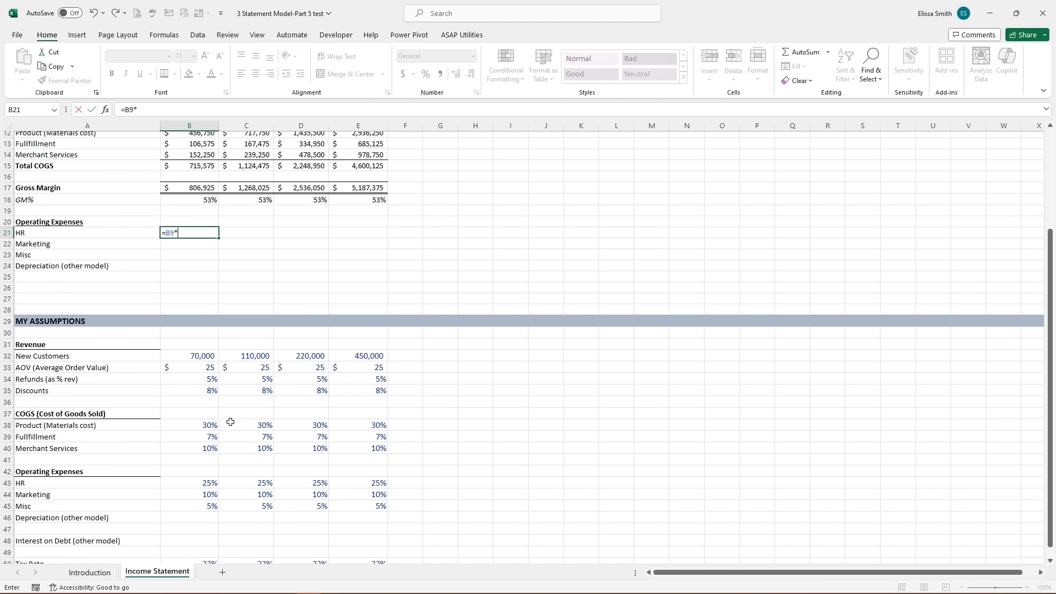
pyautogui.click(199, 483)
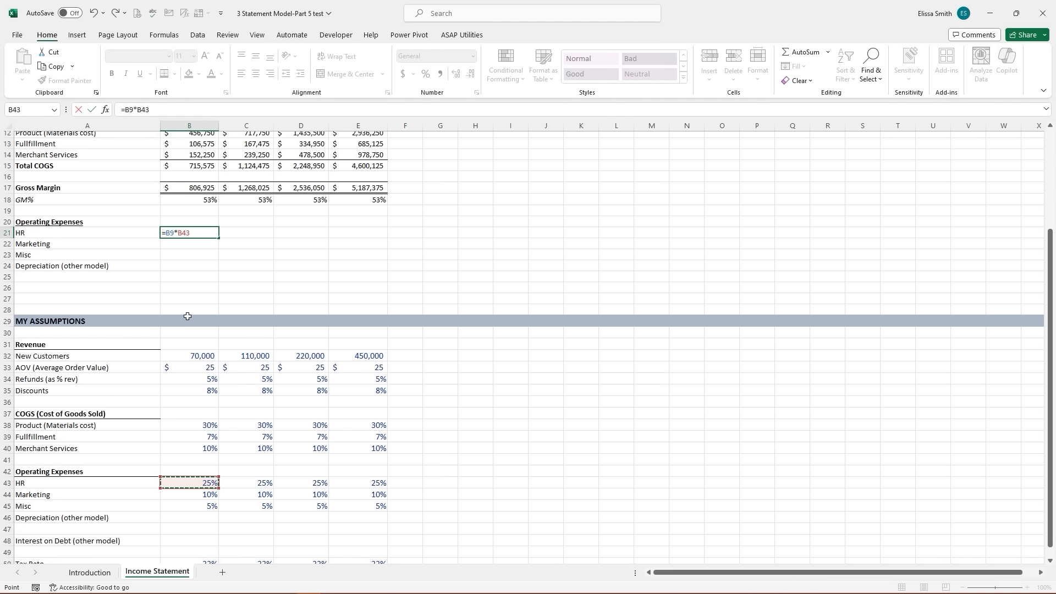
pyautogui.click(169, 232)
pyautogui.press('F4')
pyautogui.press('F4')
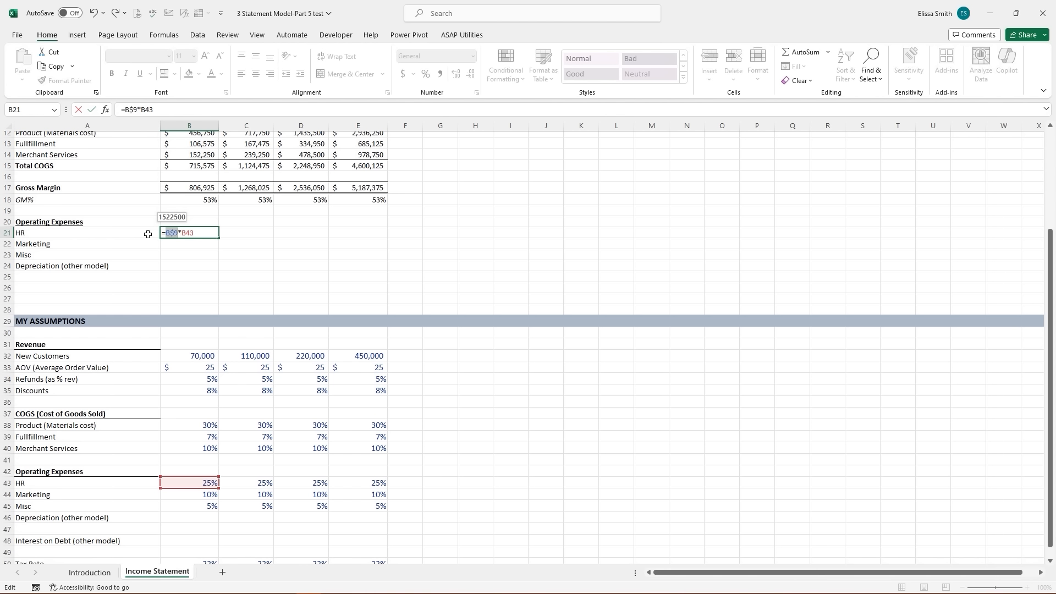
pyautogui.press('Return')
# - Copy the HR formula in B21 across to the fourth year and down through the Marketing and Misc rows, covering B21:E23
pyautogui.click(179, 231)
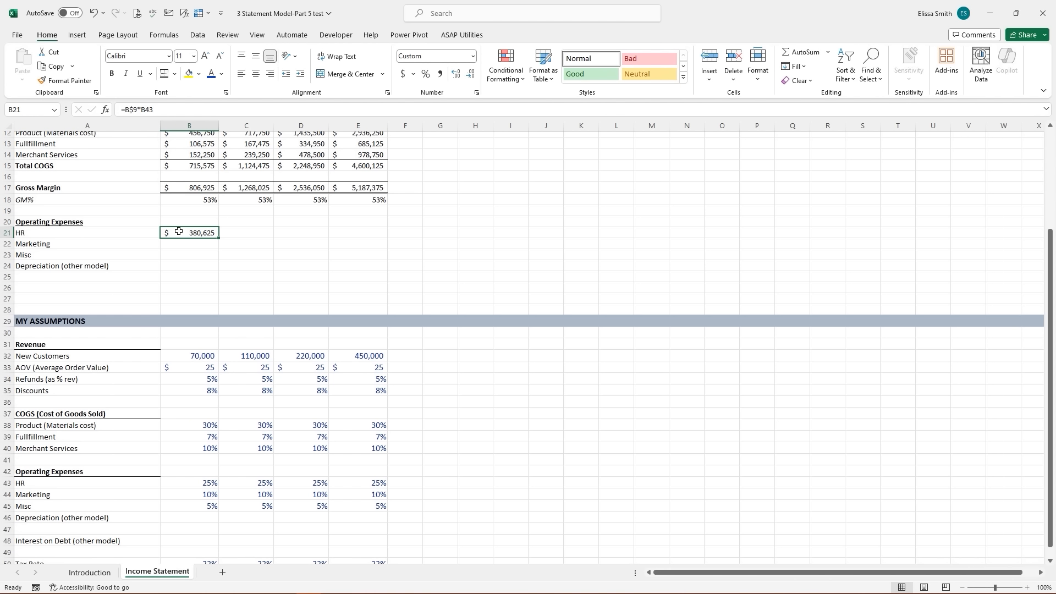
pyautogui.moveTo(218, 237); pyautogui.dragTo(385, 261)
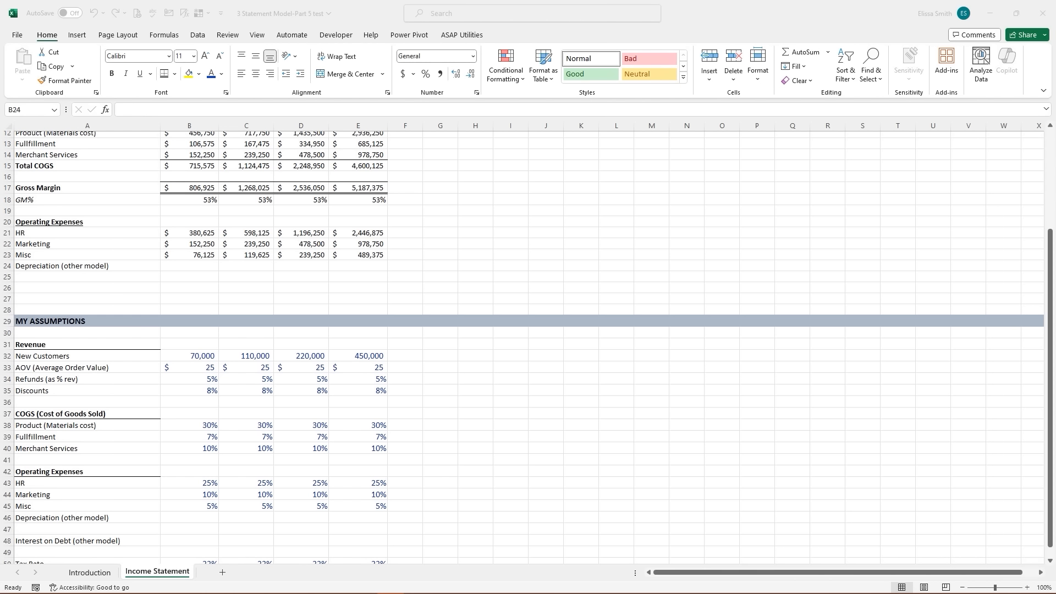
# - Shade the empty depreciation cells B24:E24 with a light gold fill
pyautogui.click(172, 265)
pyautogui.moveTo(172, 265); pyautogui.dragTo(349, 264)
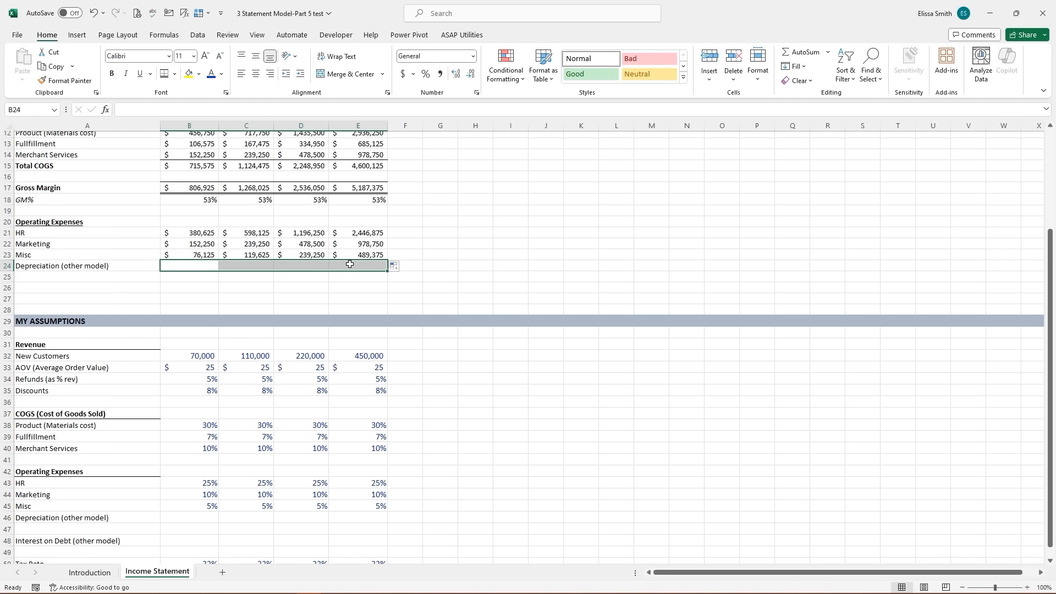
pyautogui.click(198, 77)
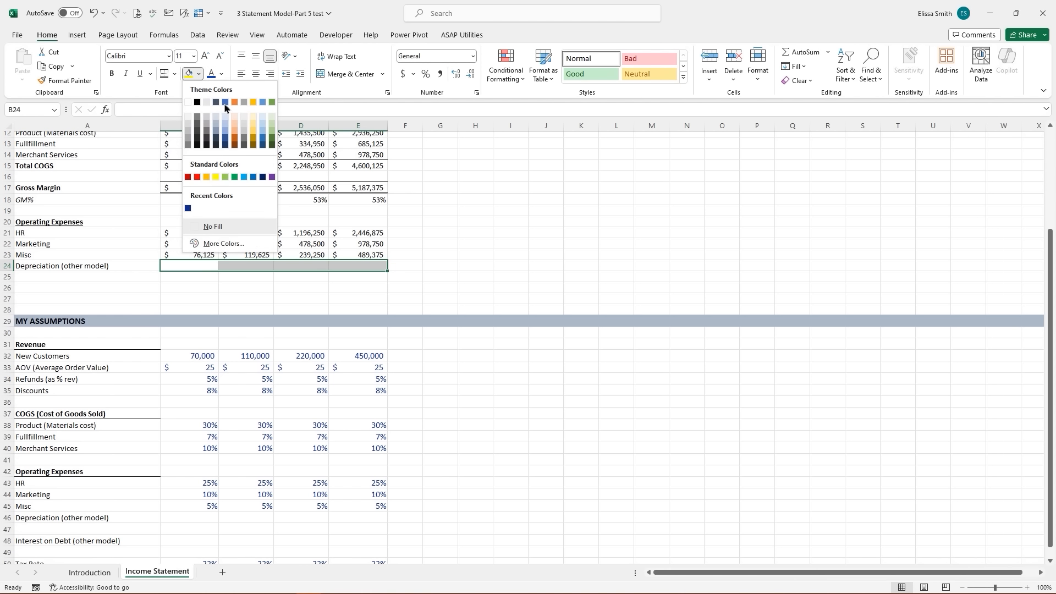
pyautogui.click(253, 126)
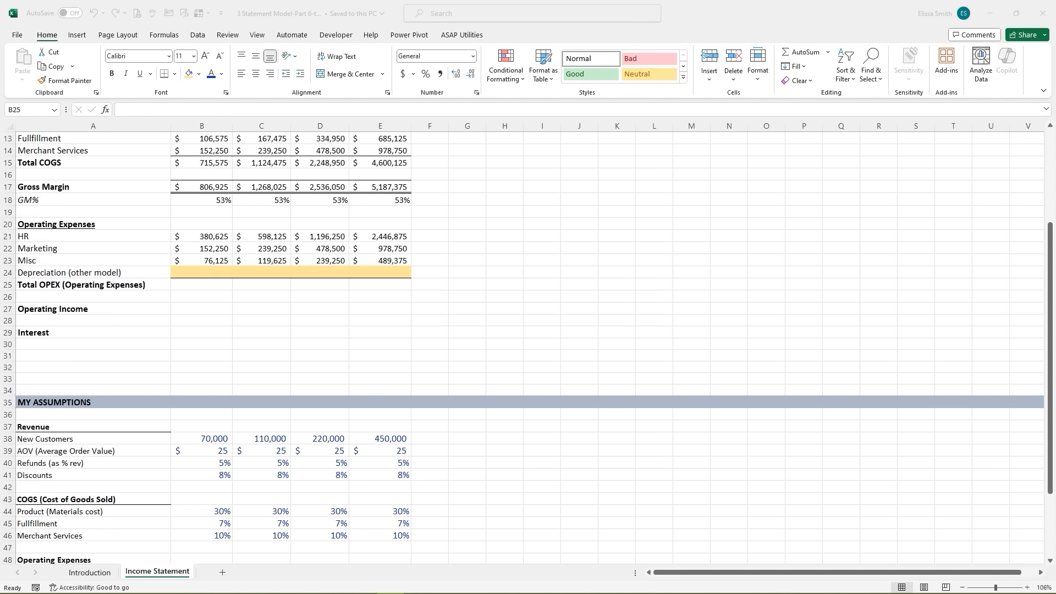
# - Calculate the first-year total operating expenses in B25 with =SUM(B21:B24) and fill the formula across to E25
pyautogui.click(190, 286)
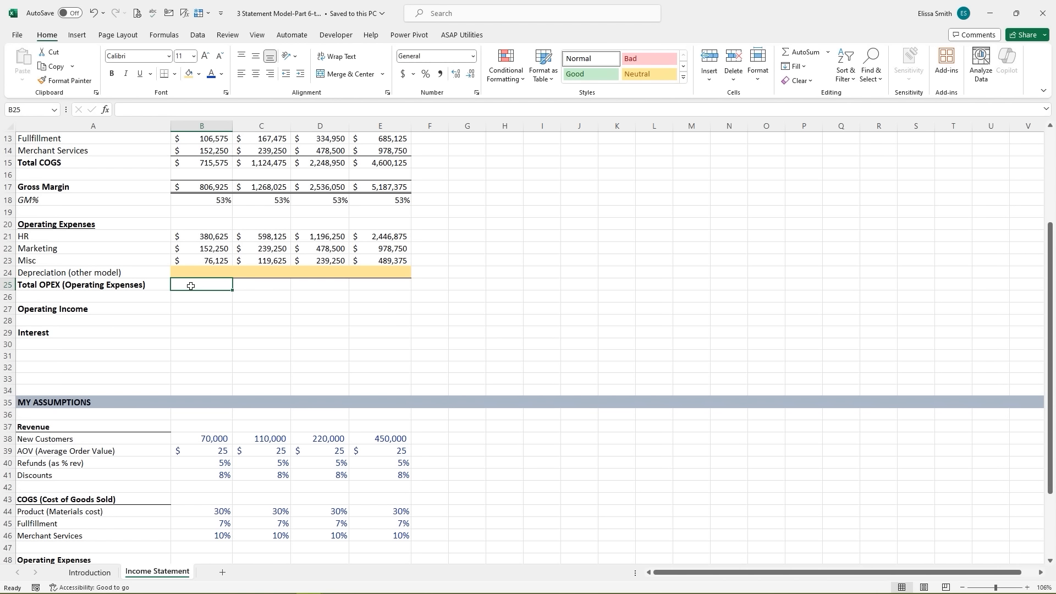
pyautogui.write('=')
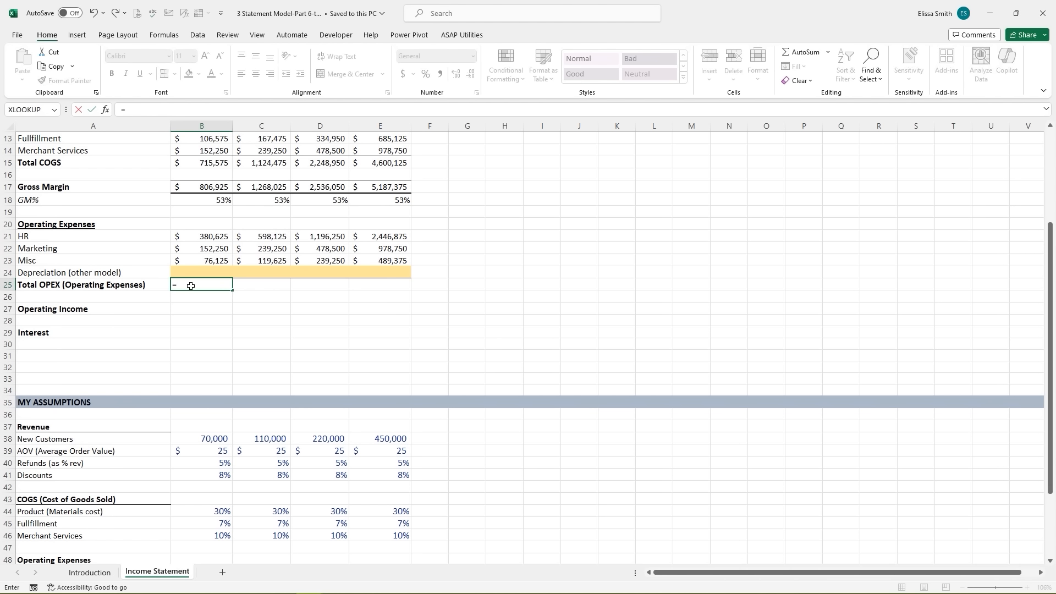
pyautogui.write('su')
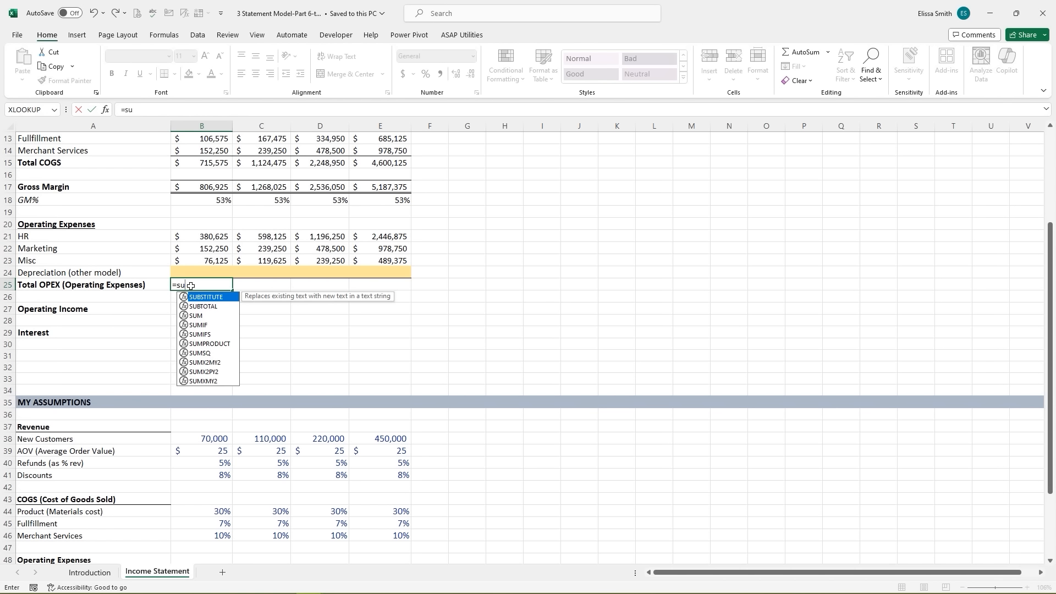
pyautogui.write('m')
pyautogui.doubleClick(198, 300)
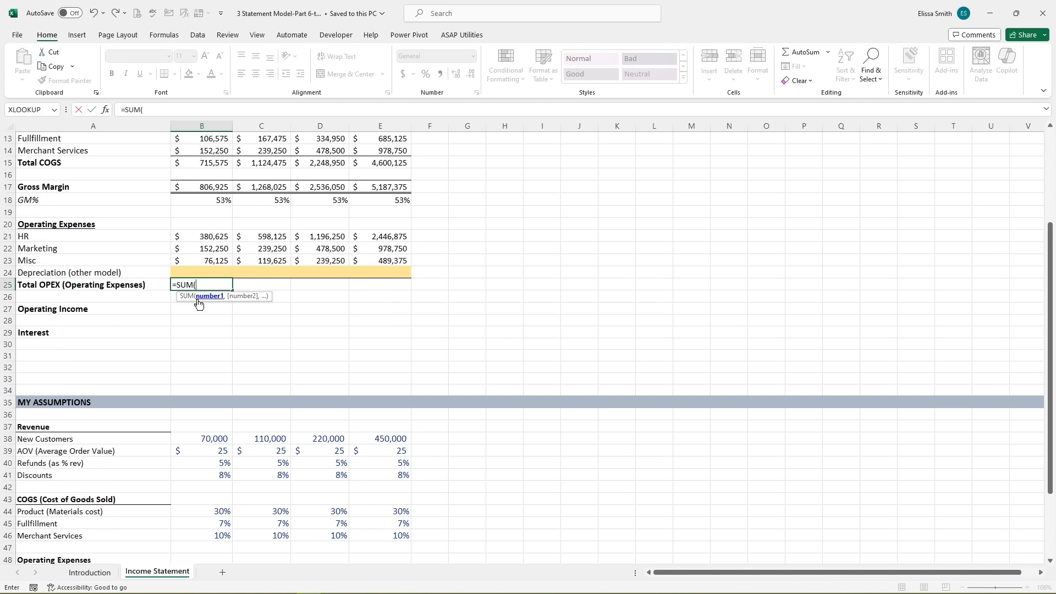
pyautogui.moveTo(196, 236); pyautogui.dragTo(197, 268)
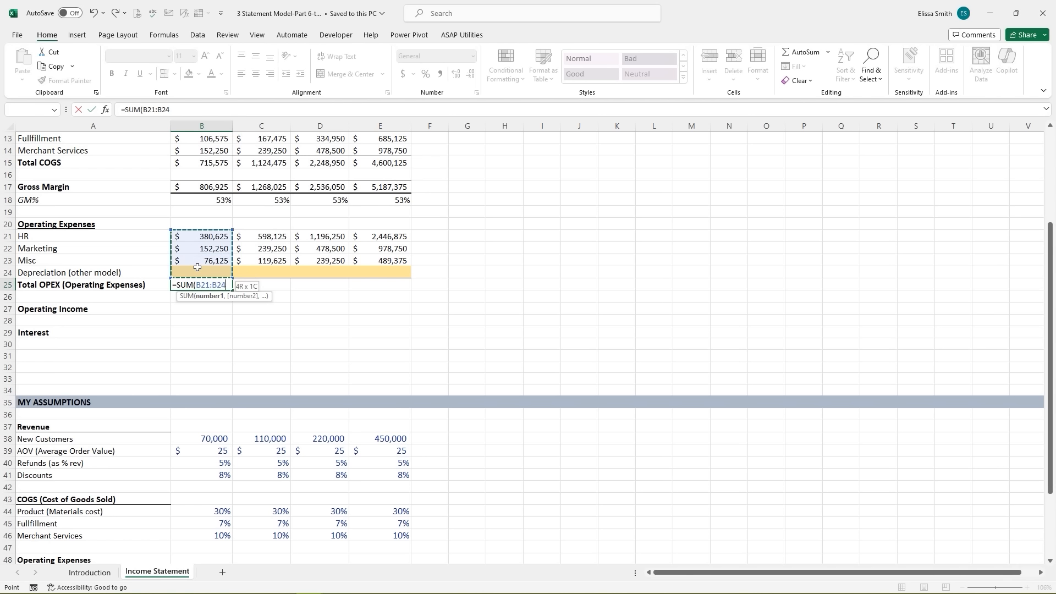
pyautogui.press('Return')
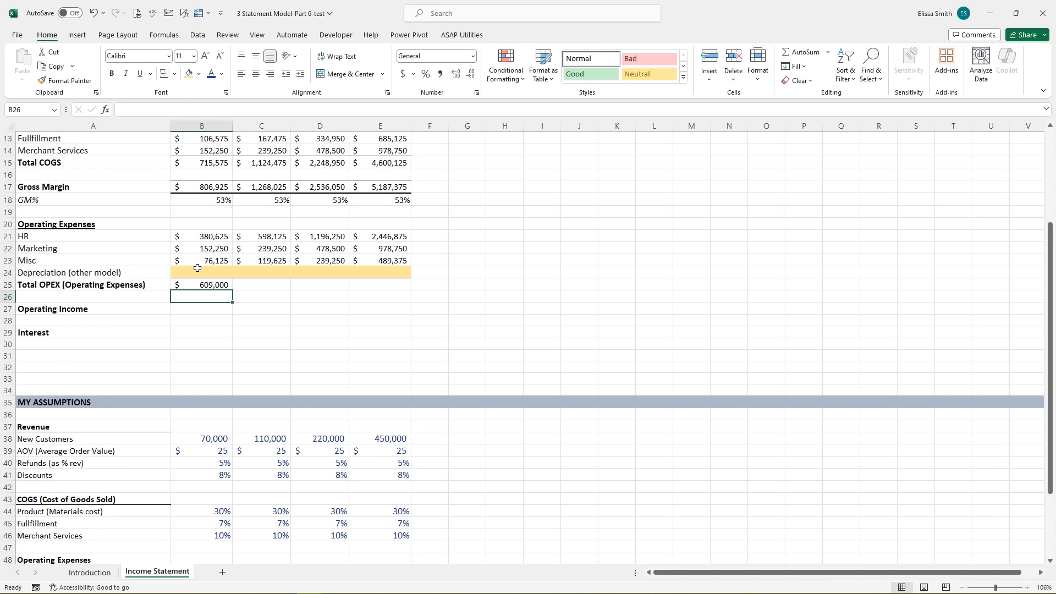
pyautogui.click(210, 283)
pyautogui.moveTo(233, 289); pyautogui.dragTo(400, 293)
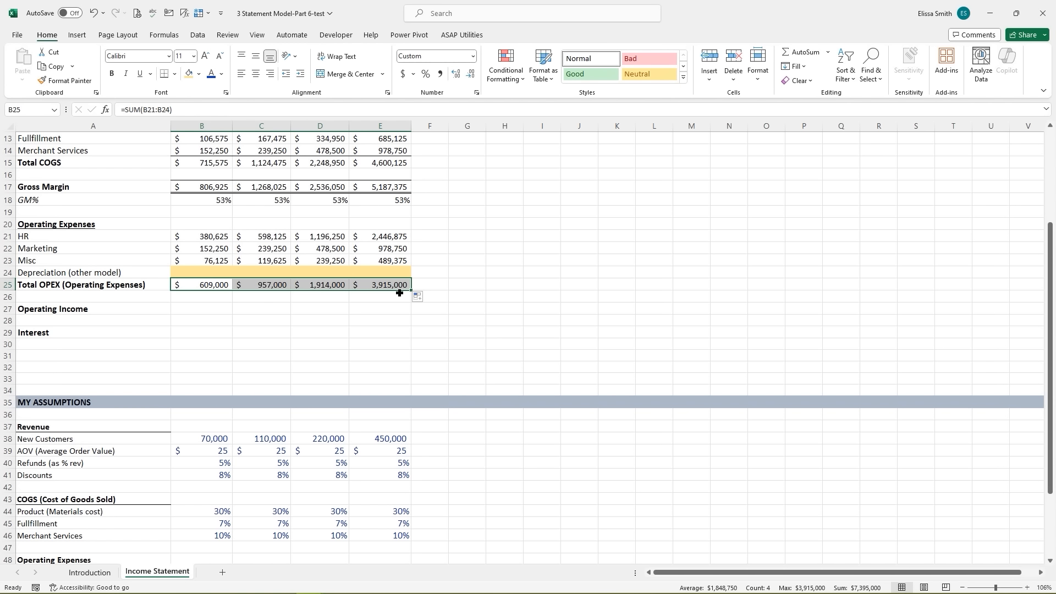
# - Calculate the first-year operating income in B27 with =B17-B25 and fill the formula across to E27
pyautogui.click(201, 311)
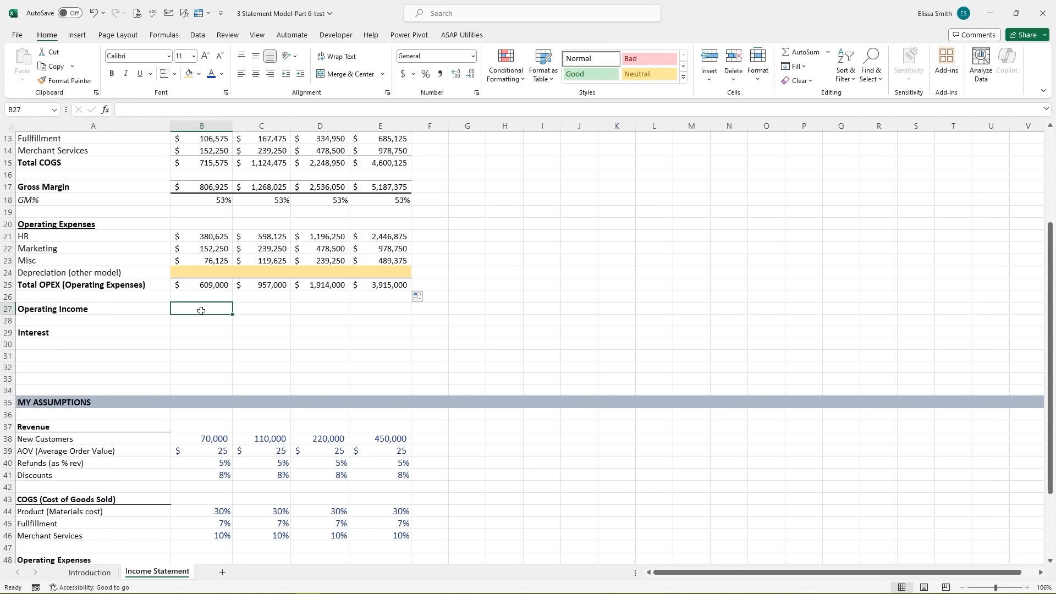
pyautogui.write('=')
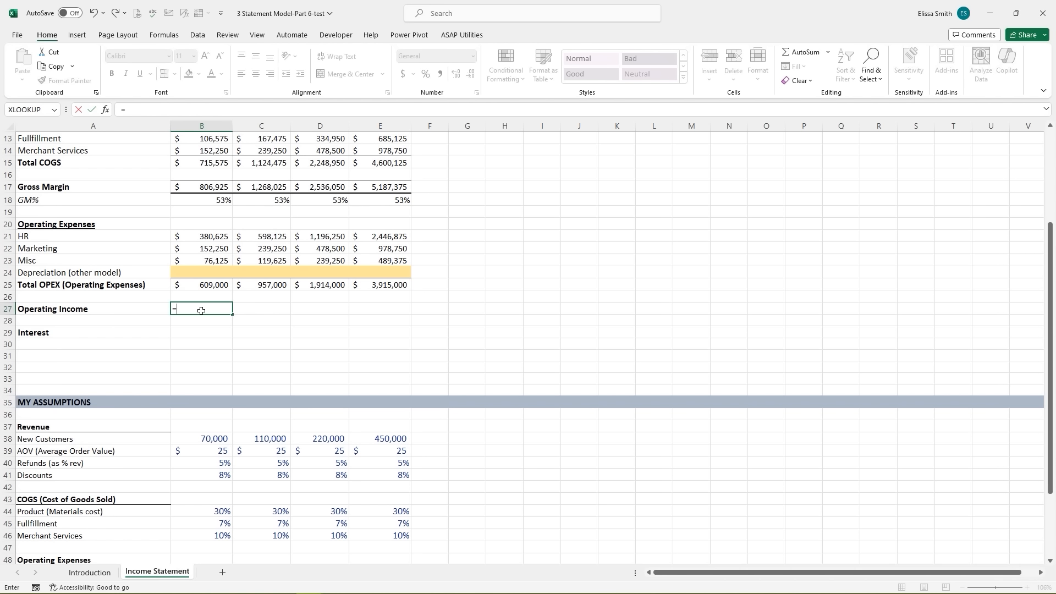
pyautogui.click(204, 185)
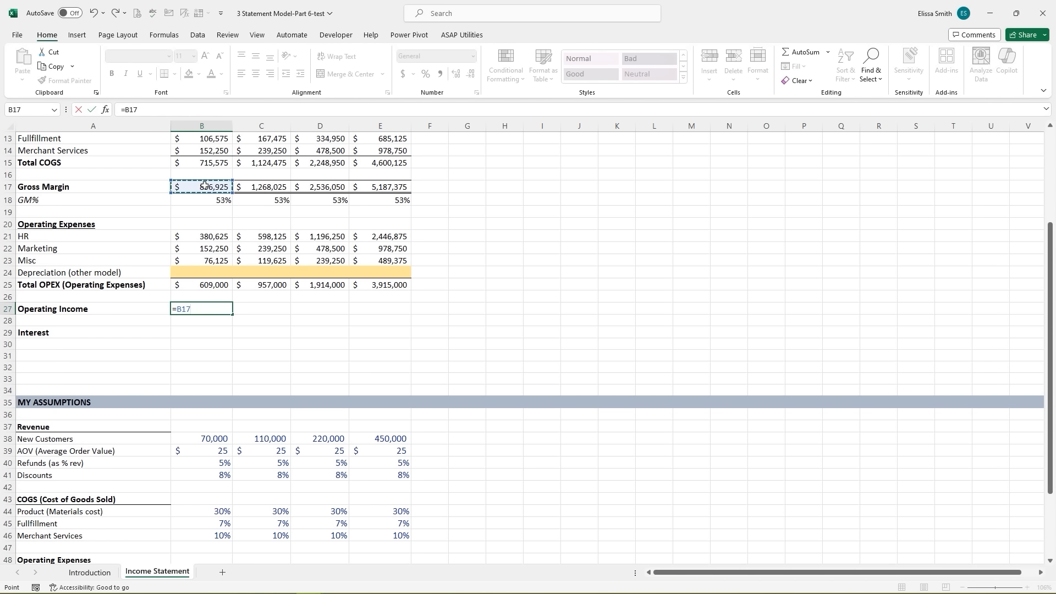
pyautogui.write('-')
pyautogui.click(194, 284)
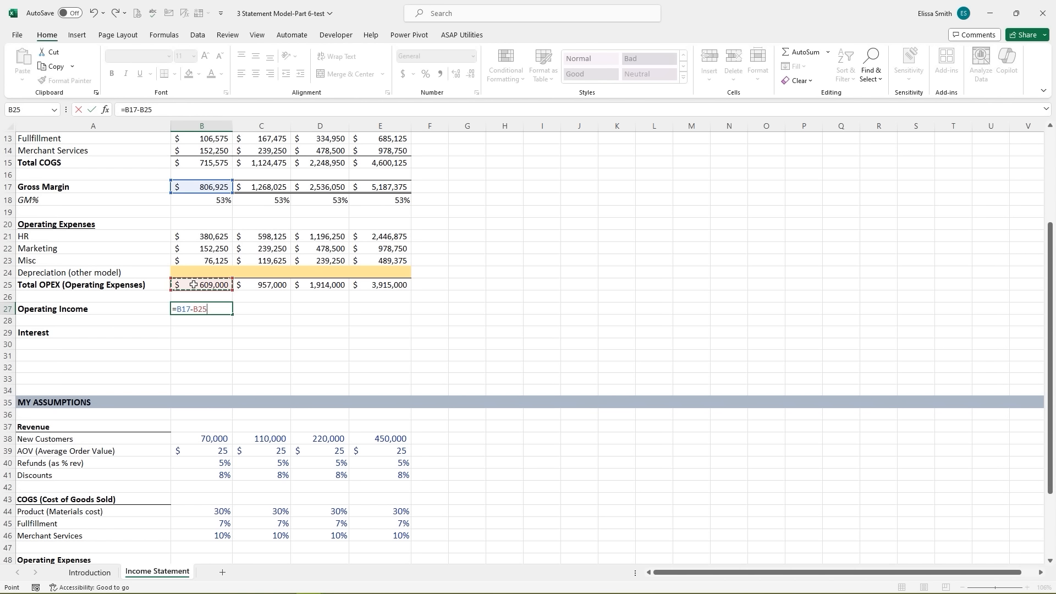
pyautogui.press('Return')
pyautogui.click(219, 309)
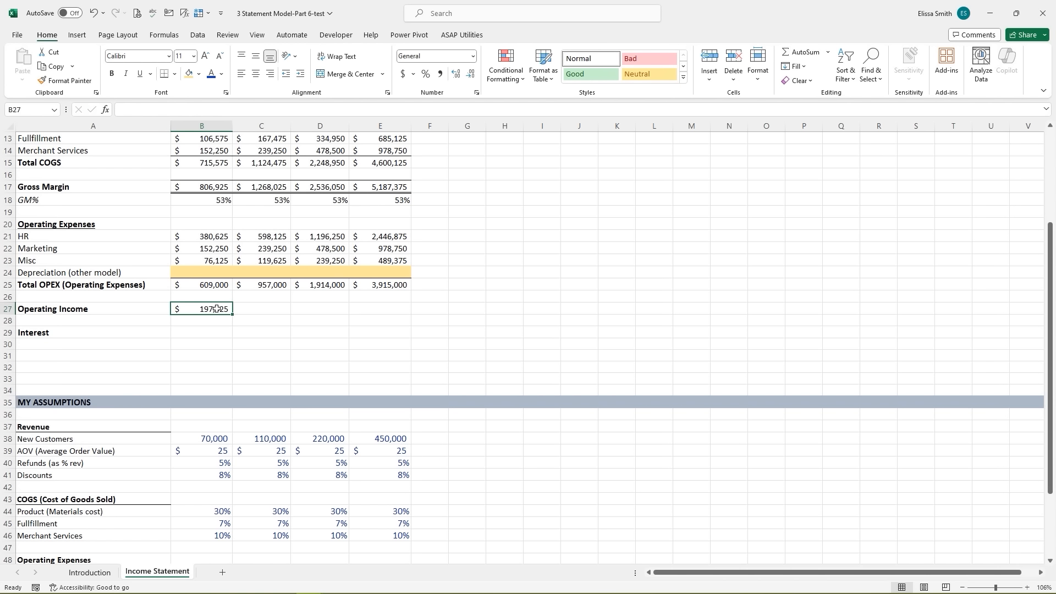
pyautogui.moveTo(232, 314); pyautogui.dragTo(390, 311)
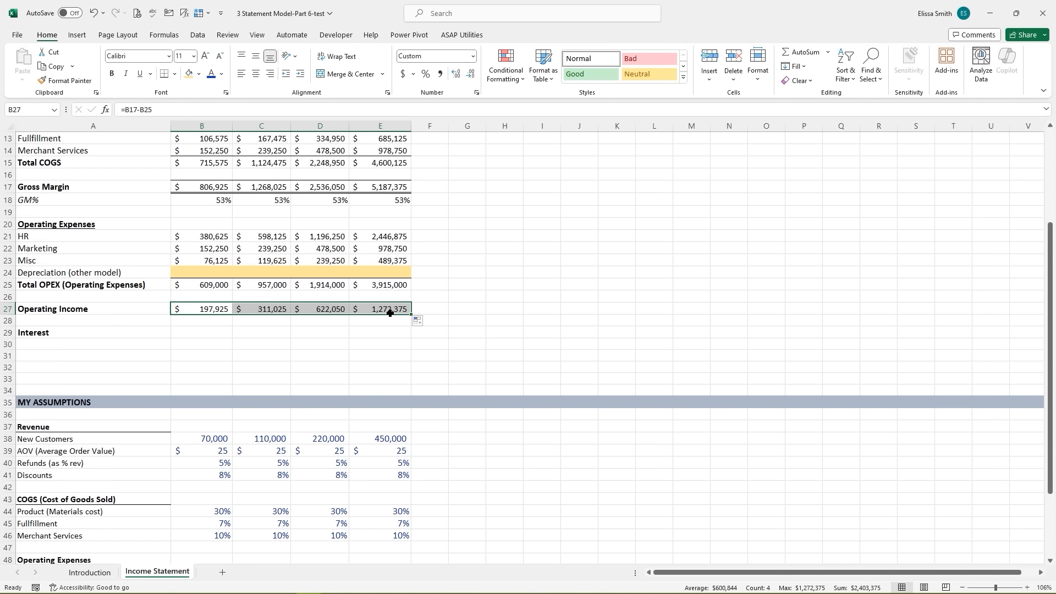
# - Append "(other model)" to the Interest label in cell A29
pyautogui.click(200, 334)
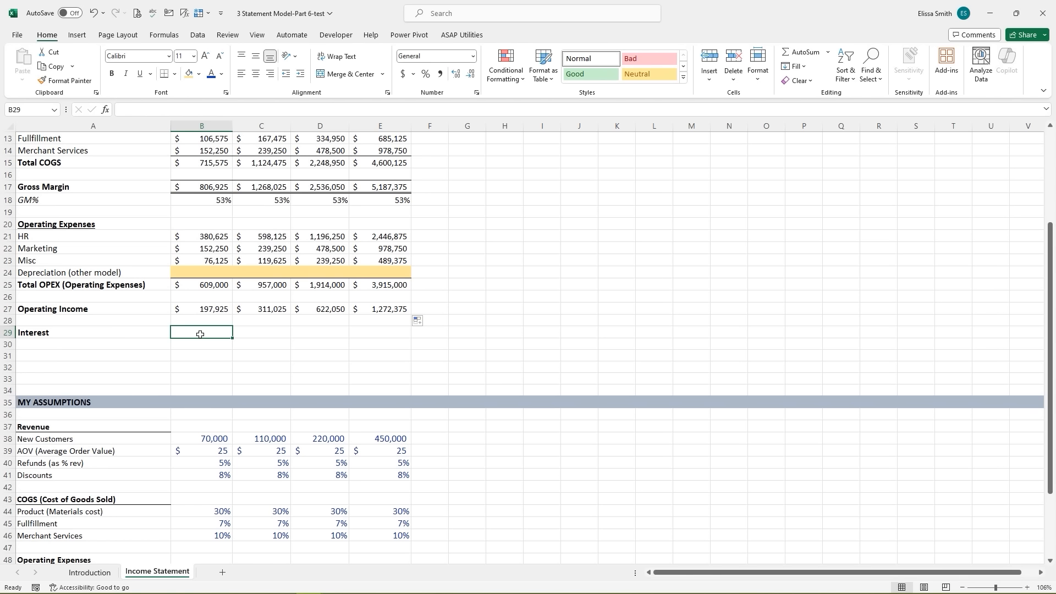
pyautogui.click(102, 332)
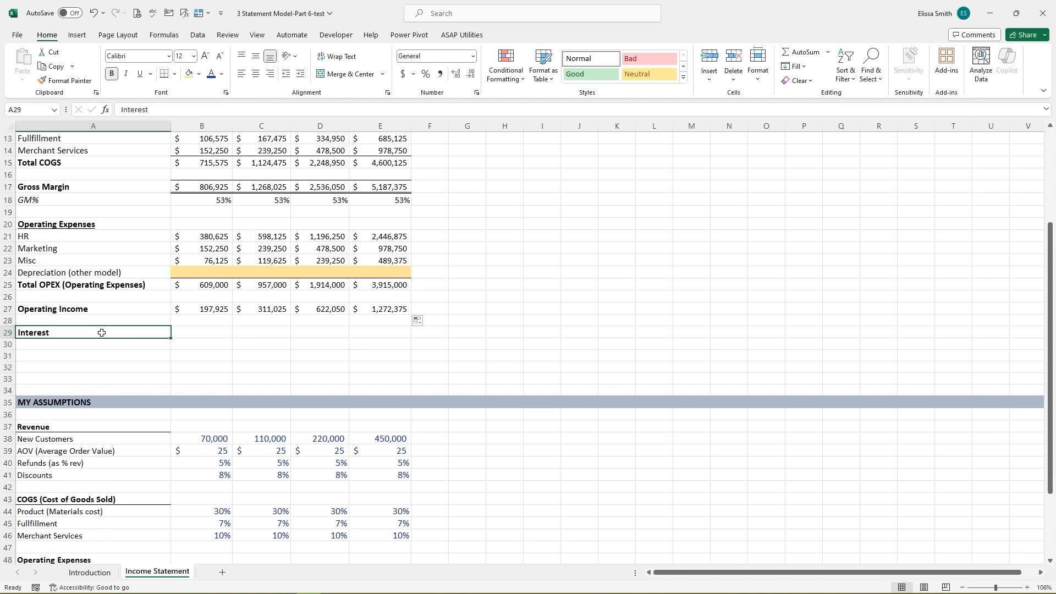
pyautogui.doubleClick(71, 333)
pyautogui.write('(other model)')
pyautogui.press('Return')
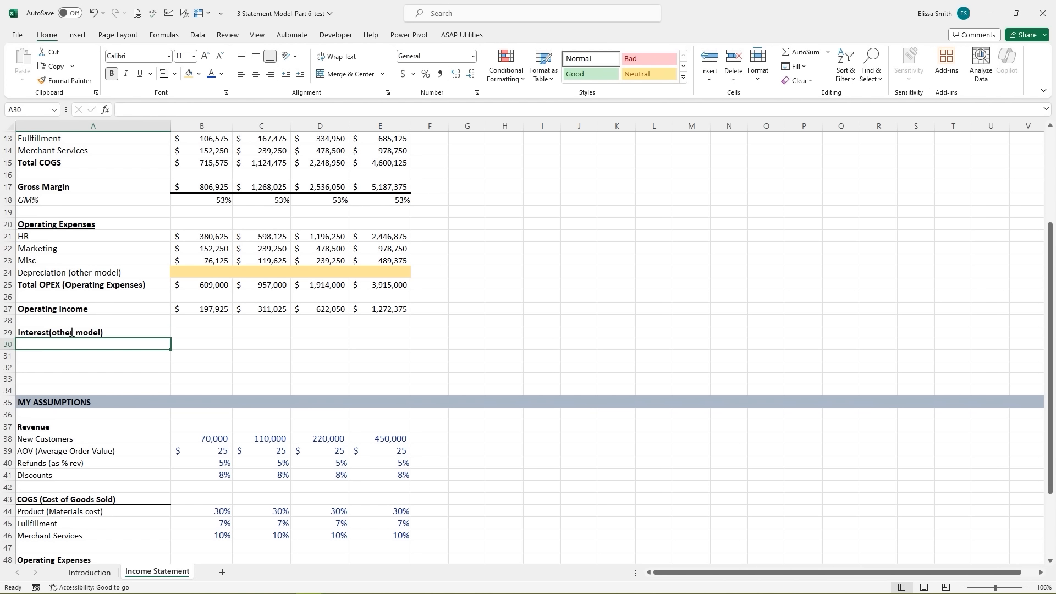
pyautogui.click(71, 333)
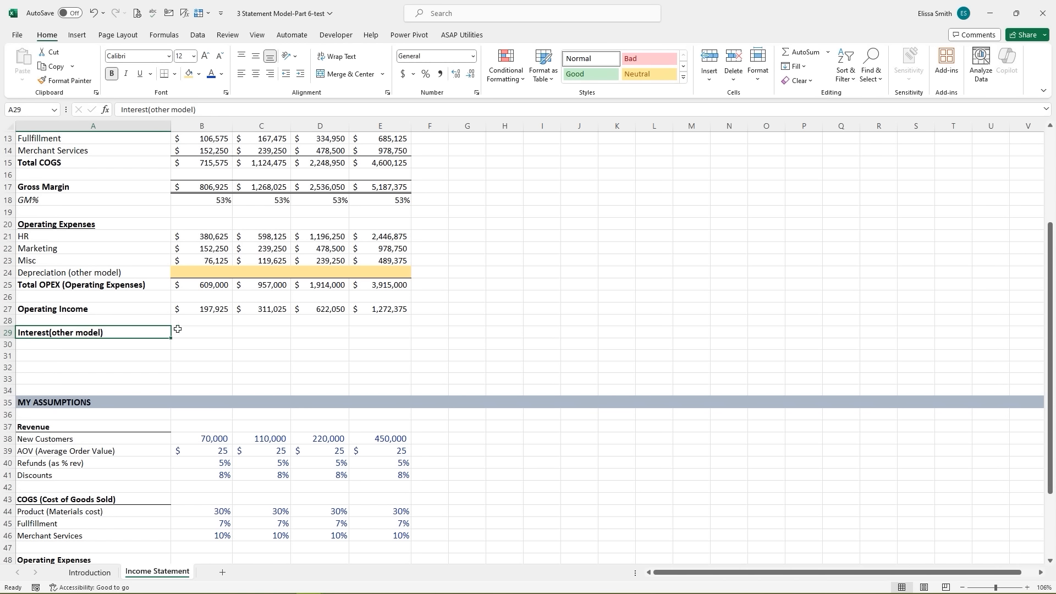
# - Copy the gold formatting of the depreciation cell B24 onto the empty interest cells B29:E29 with Format Painter
pyautogui.moveTo(190, 332); pyautogui.dragTo(365, 332)
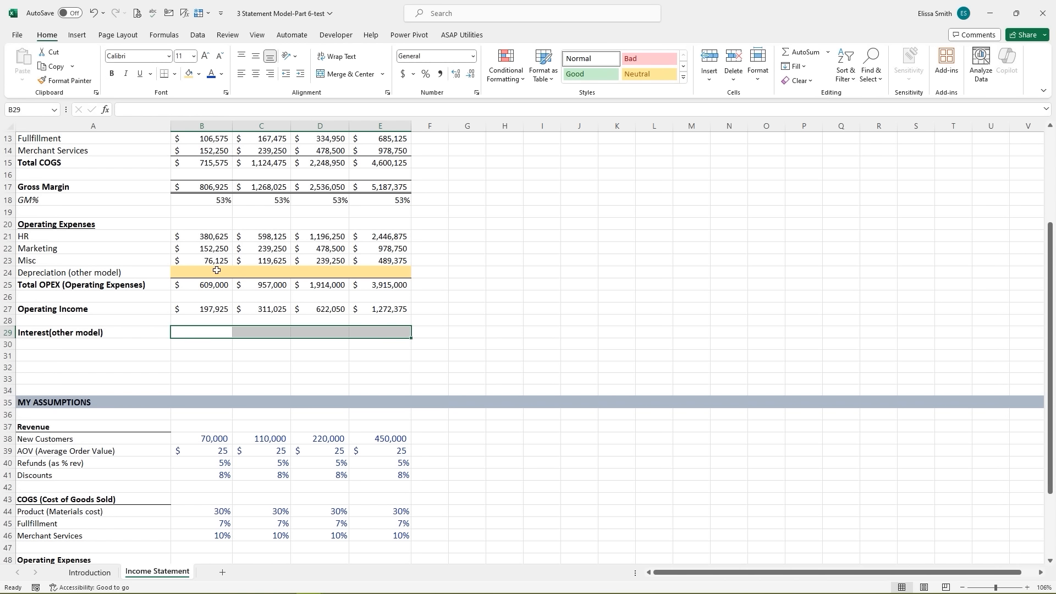
pyautogui.click(214, 270)
pyautogui.click(66, 80)
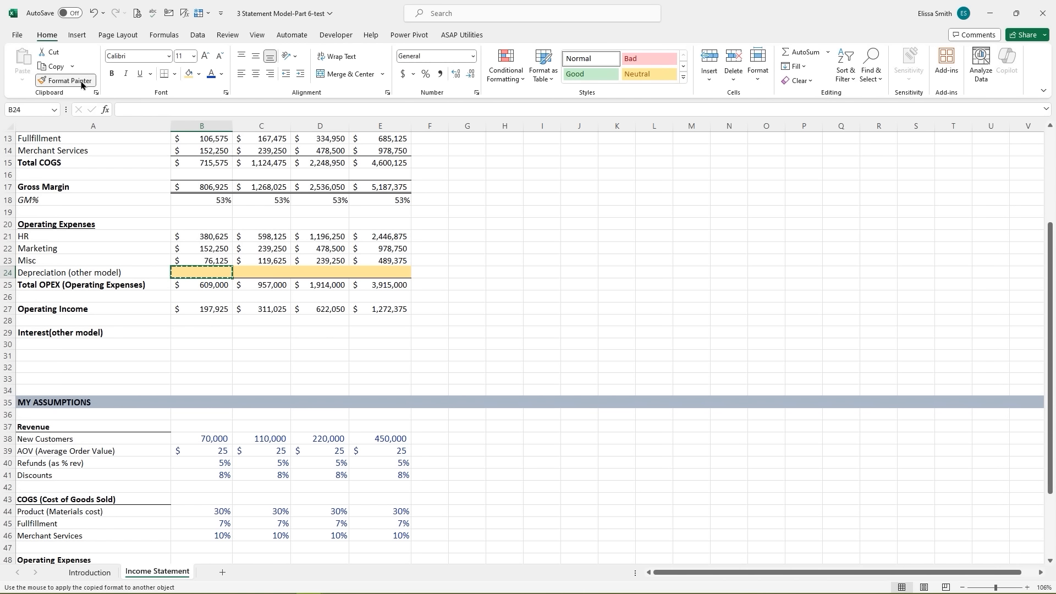
pyautogui.click(209, 331)
pyautogui.moveTo(209, 332); pyautogui.dragTo(377, 330)
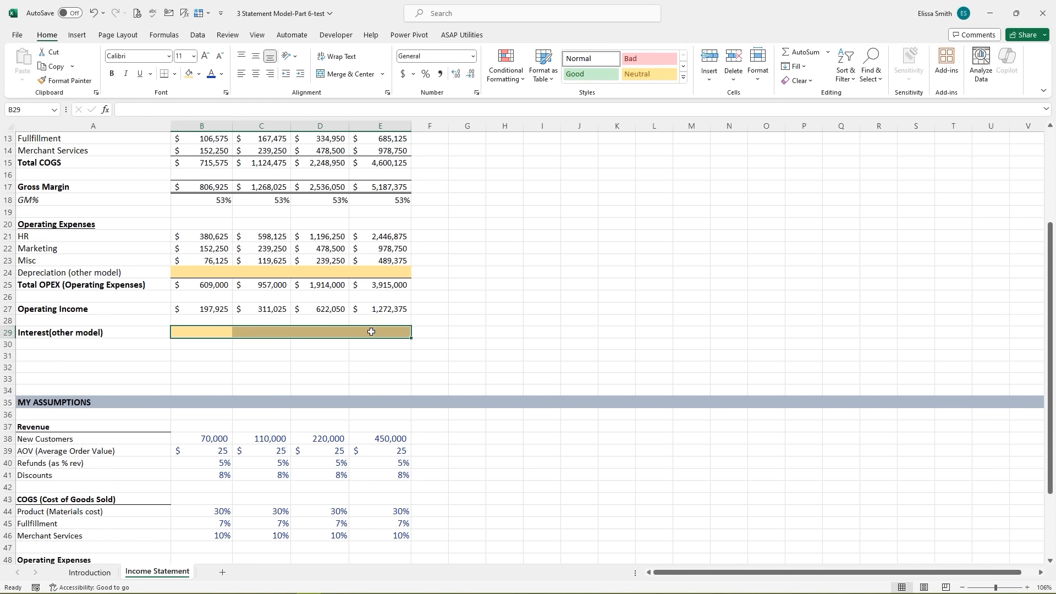
pyautogui.click(279, 345)
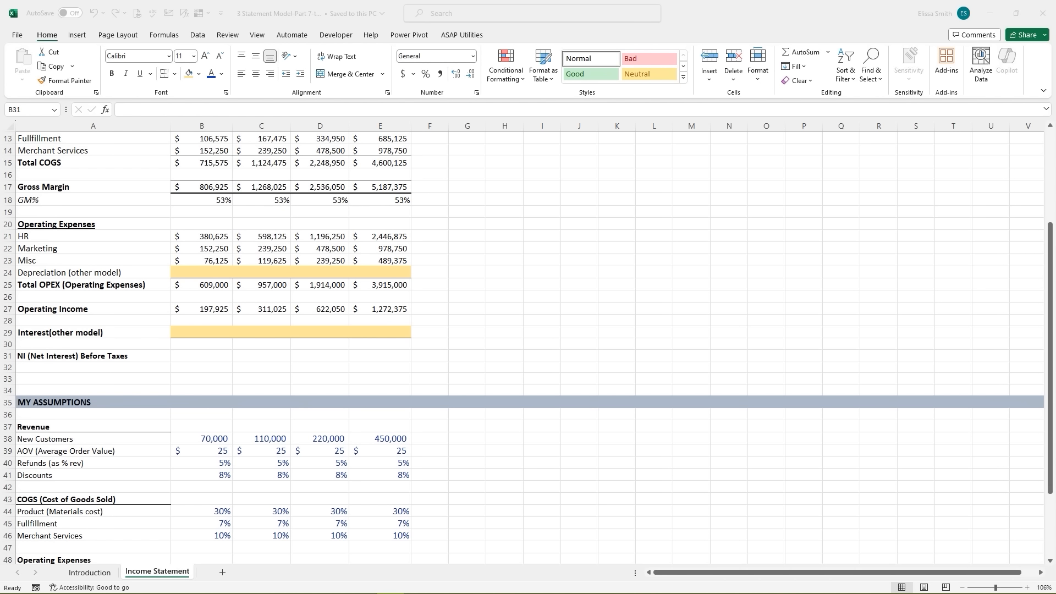
# - Calculate the first-year NI before taxes in B31 with =B27-B29 and fill the formula across to E31
pyautogui.click(184, 356)
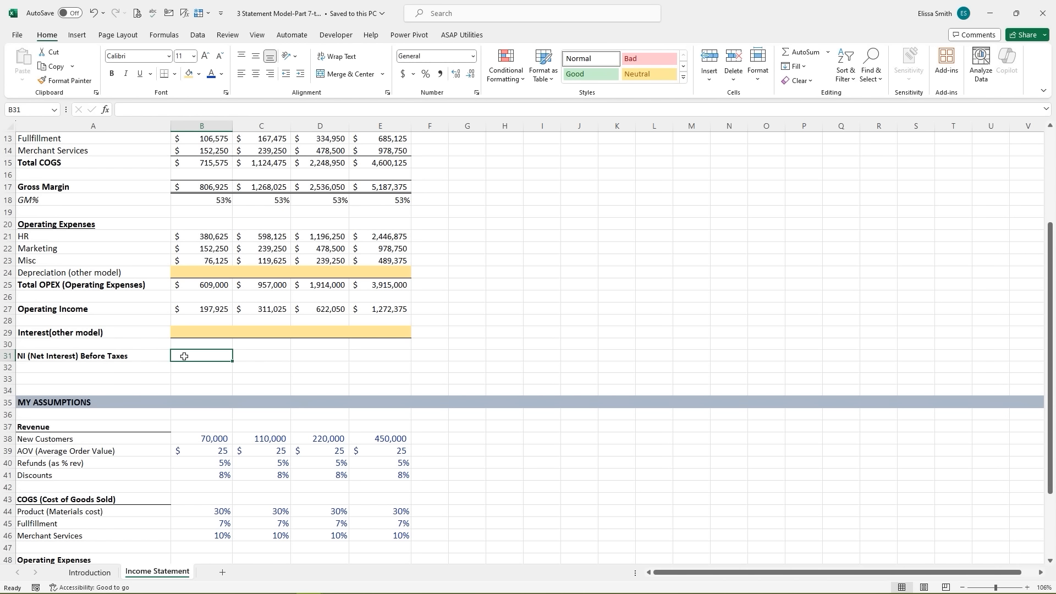
pyautogui.write('=')
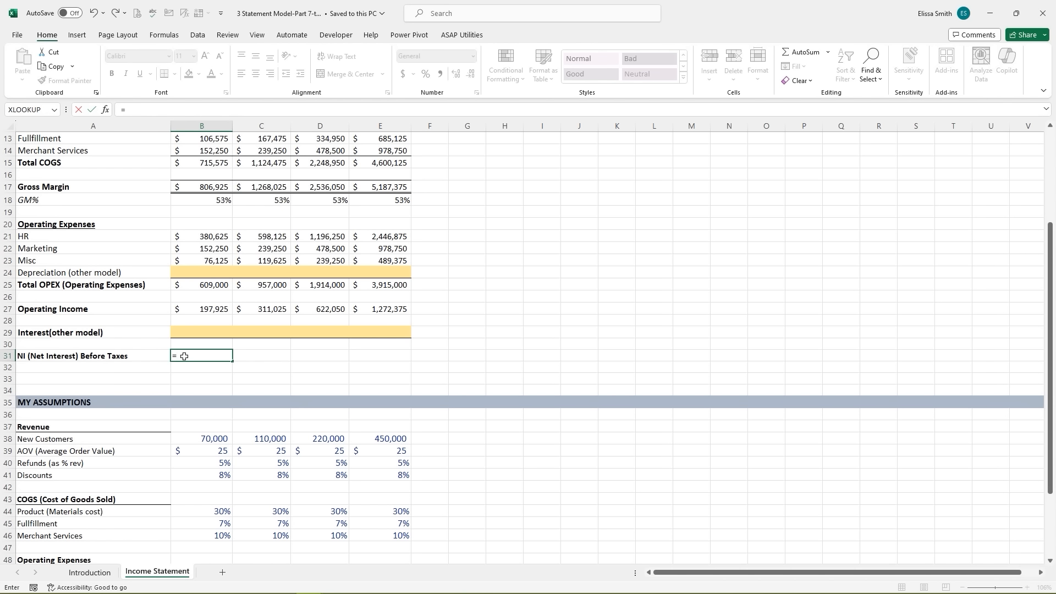
pyautogui.click(201, 310)
pyautogui.write('-')
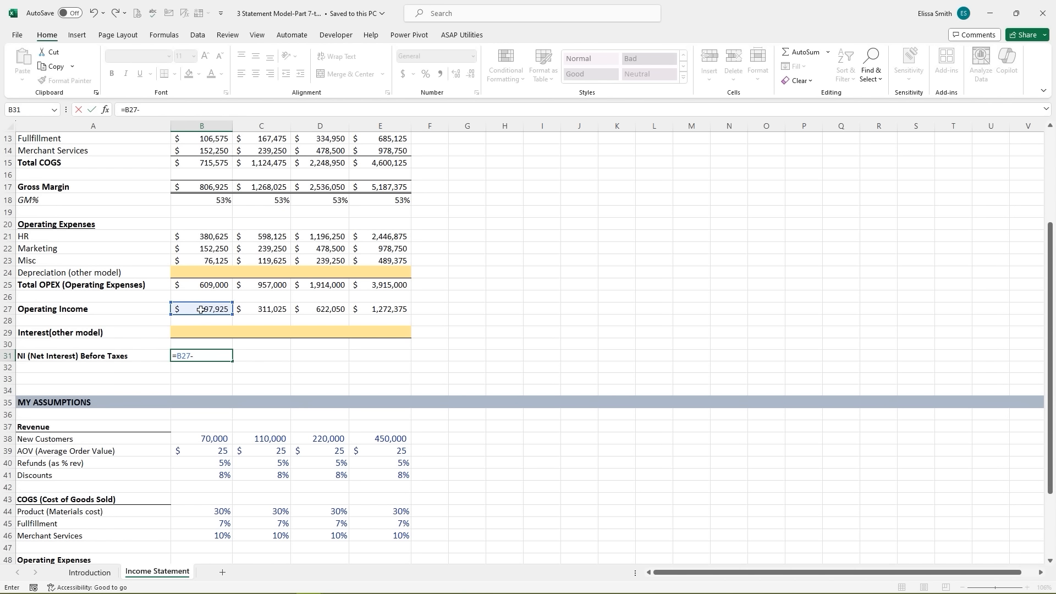
pyautogui.click(200, 331)
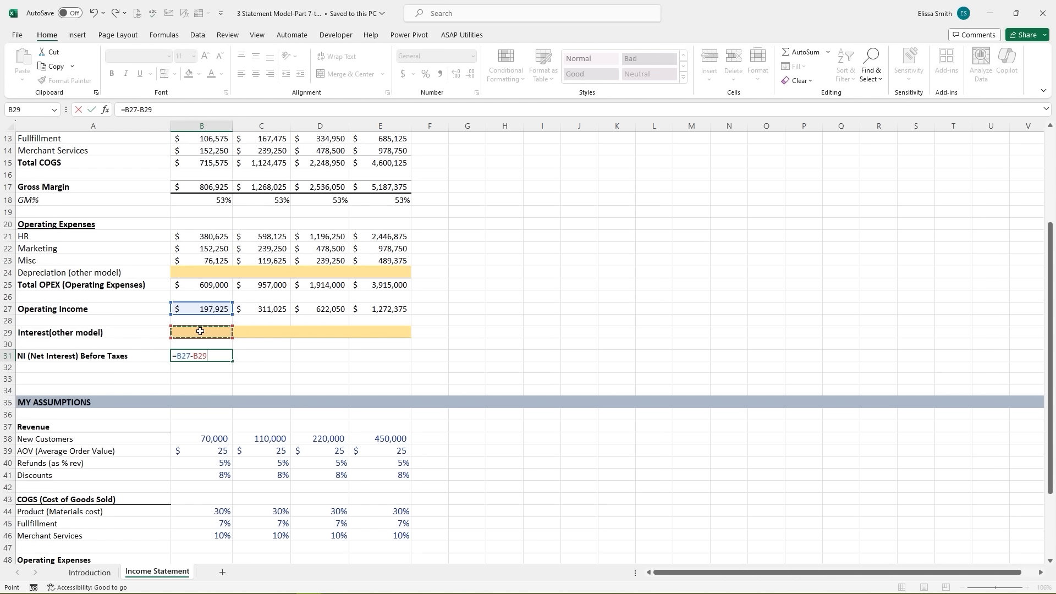
pyautogui.press('Return')
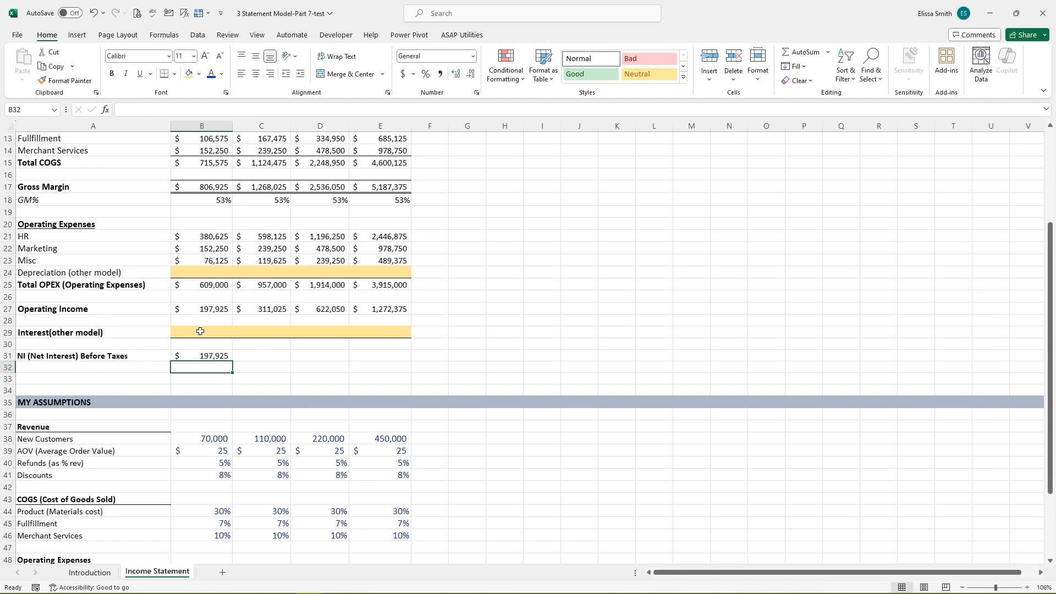
pyautogui.click(217, 354)
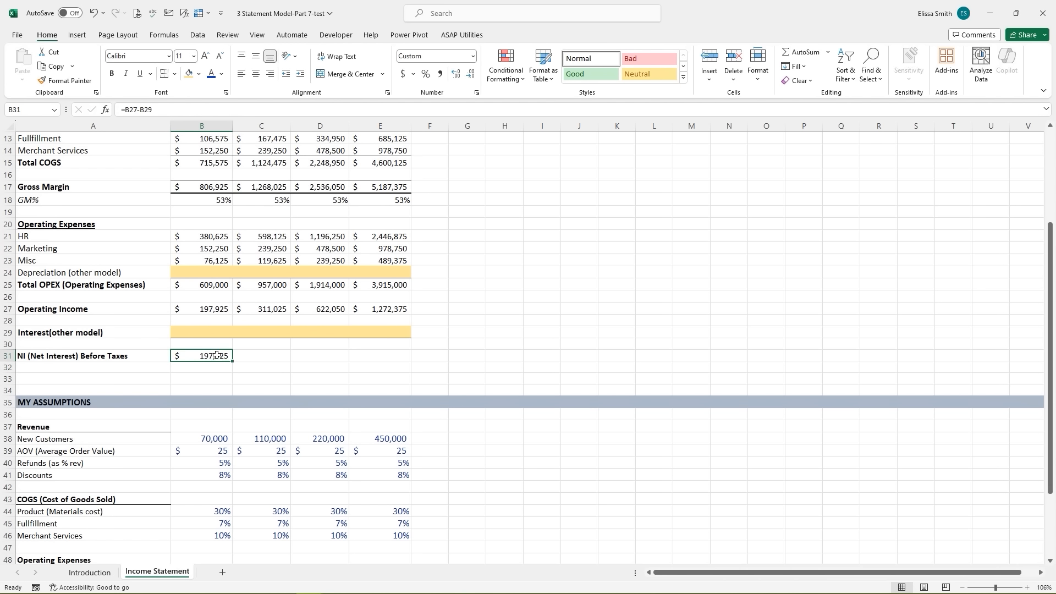
pyautogui.moveTo(235, 362); pyautogui.dragTo(392, 359)
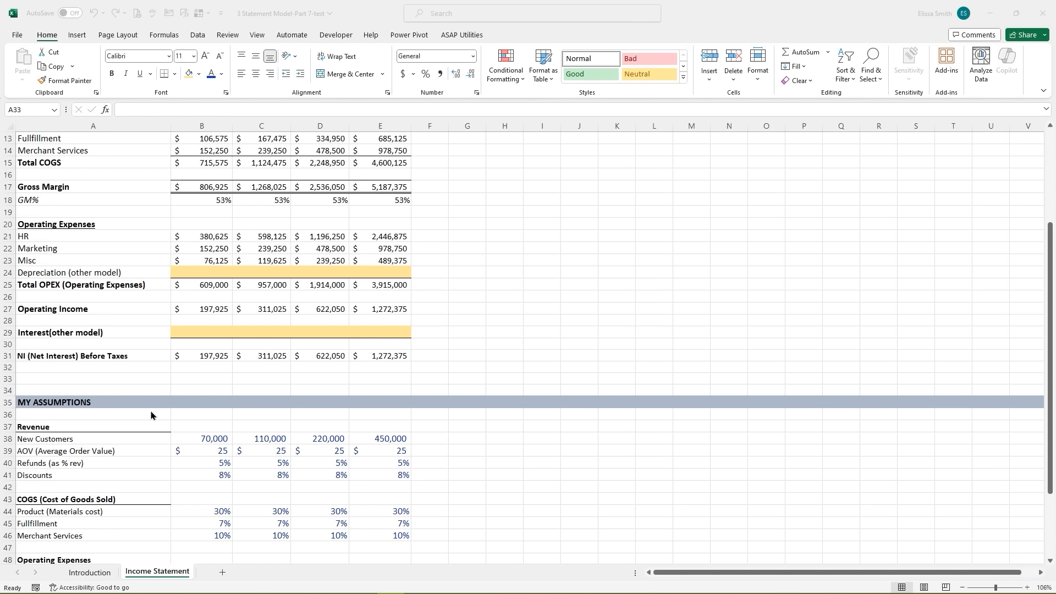
# - Insert three blank rows at row 32, above the assumptions section, and enter the label "Taxes" in A33
pyautogui.click(117, 379)
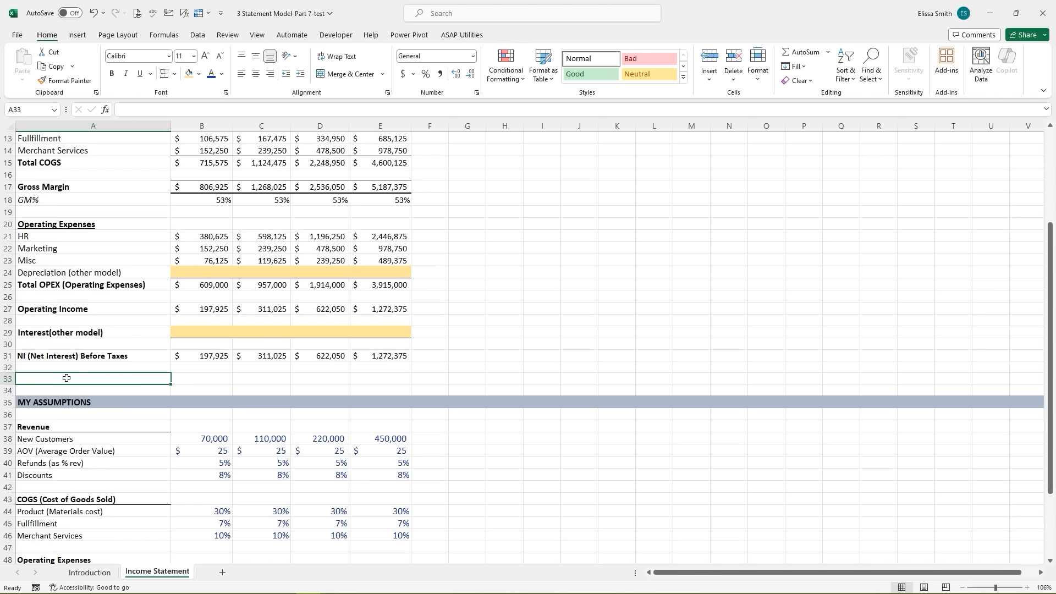
pyautogui.moveTo(8, 367); pyautogui.dragTo(7, 387)
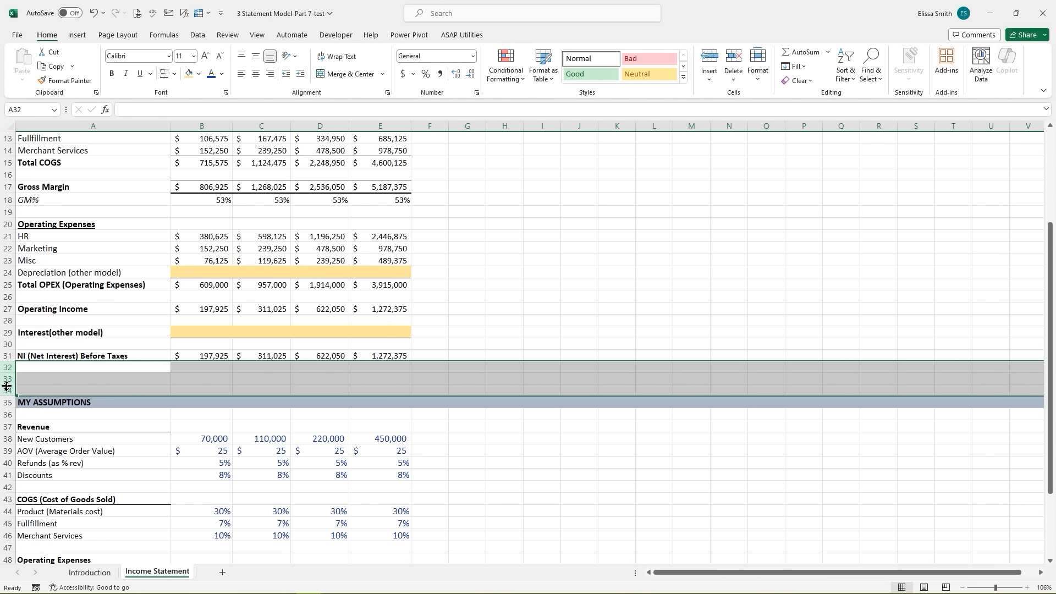
pyautogui.rightClick(7, 387)
pyautogui.click(33, 269)
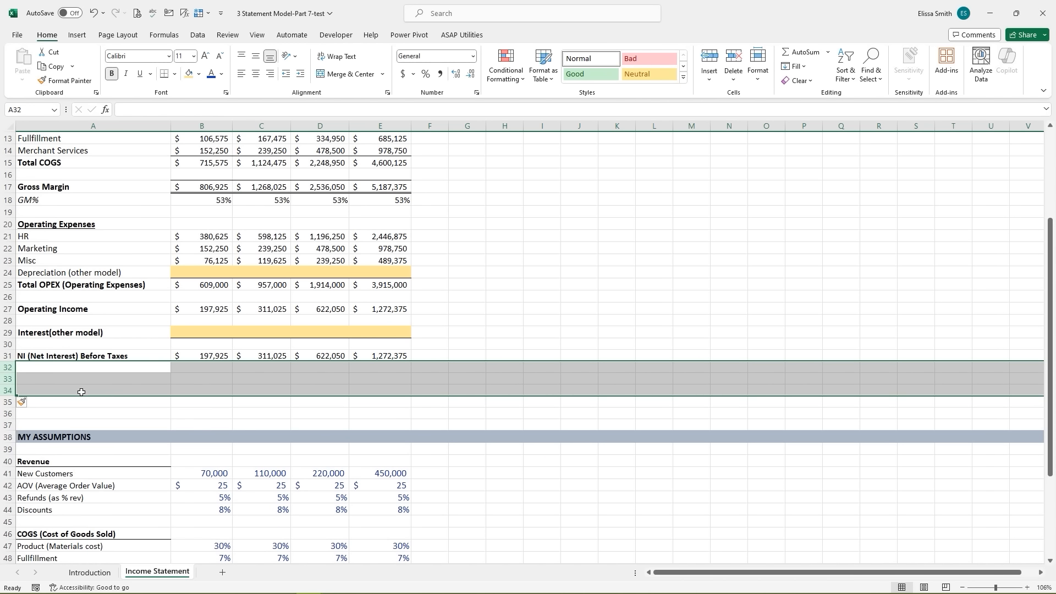
pyautogui.click(81, 379)
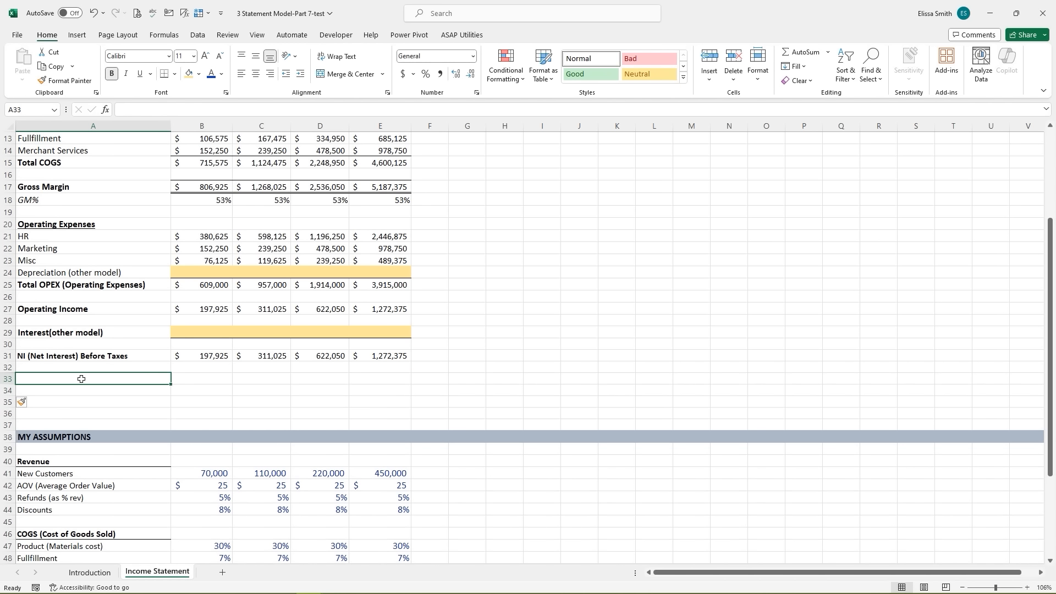
pyautogui.write('Taxes')
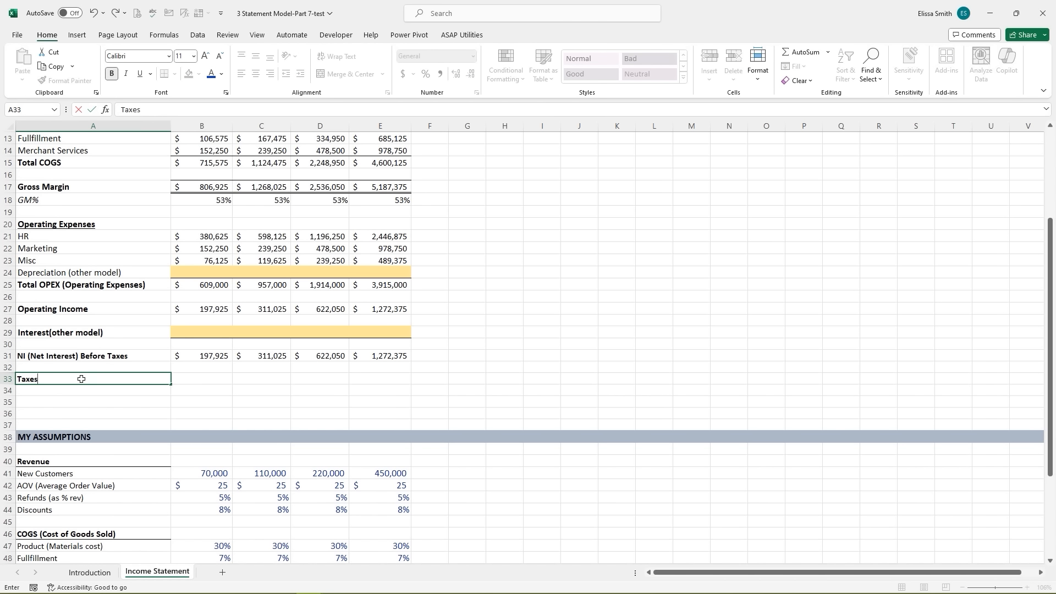
pyautogui.press('Tab')
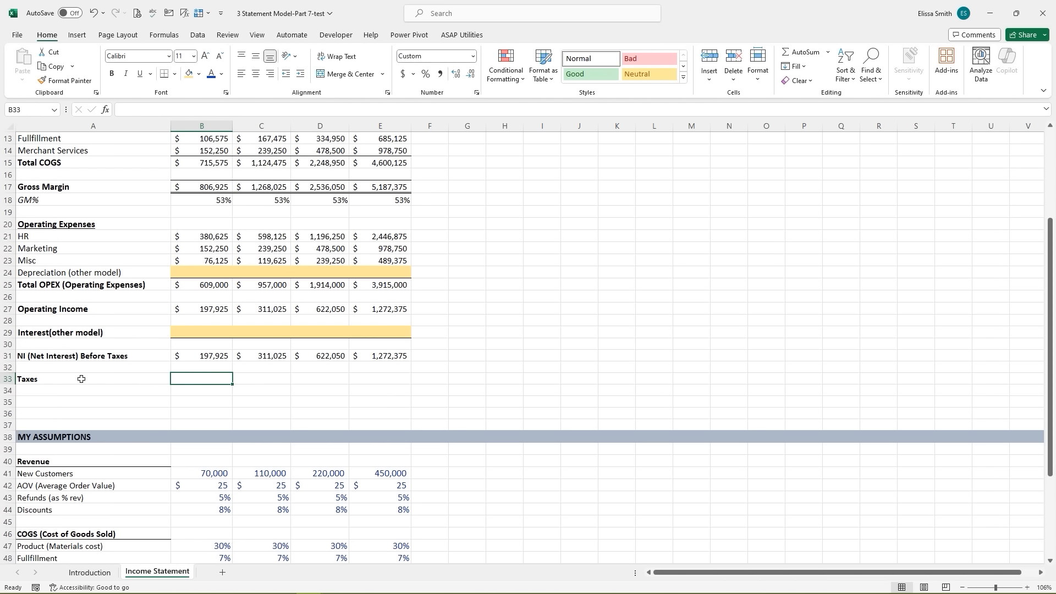
# - Calculate the first-year taxes in B33 with =B31*B59, using the assumed tax rate, and fill the formula across to E33
pyautogui.write('=')
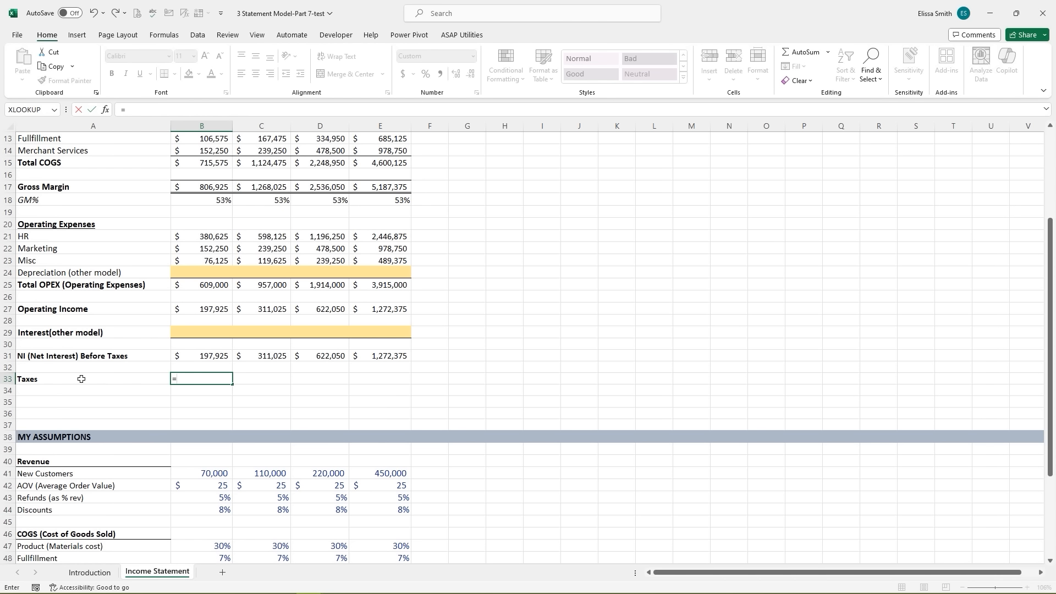
pyautogui.click(204, 355)
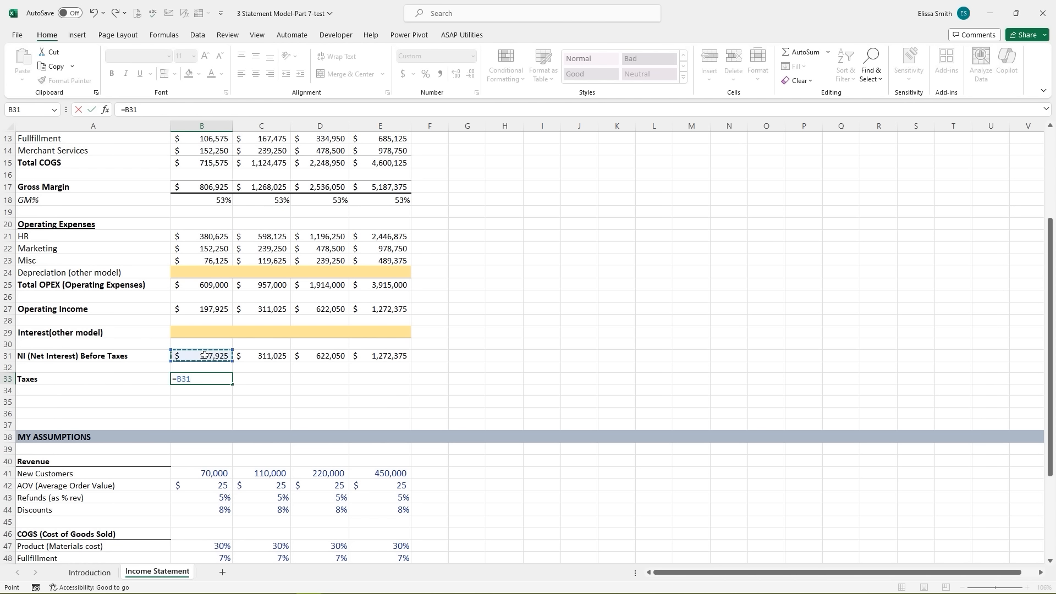
pyautogui.write('*')
pyautogui.scroll(-5, 149, 432)
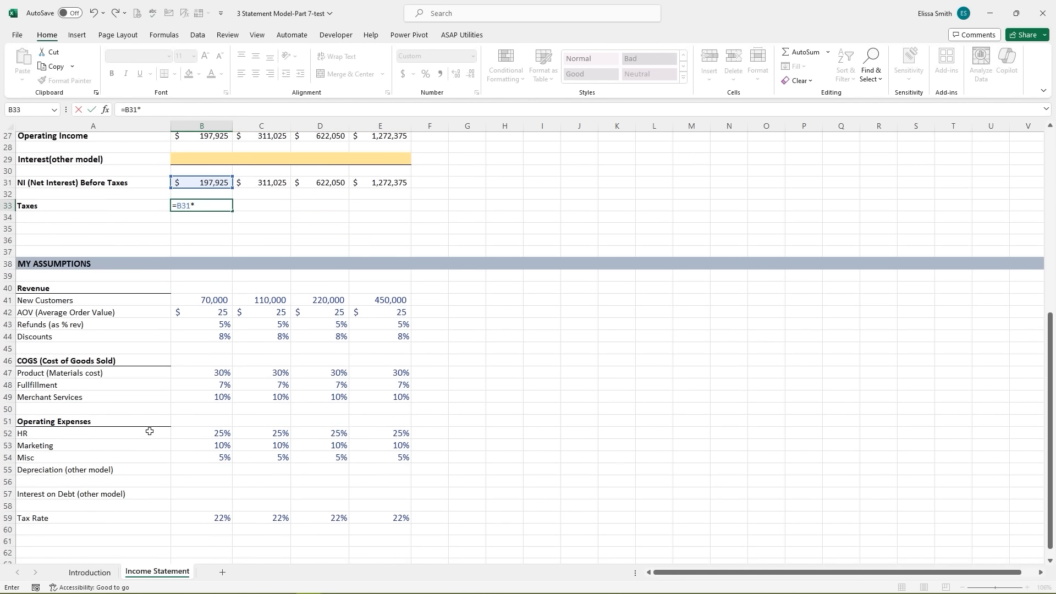
pyautogui.click(208, 517)
pyautogui.press('Return')
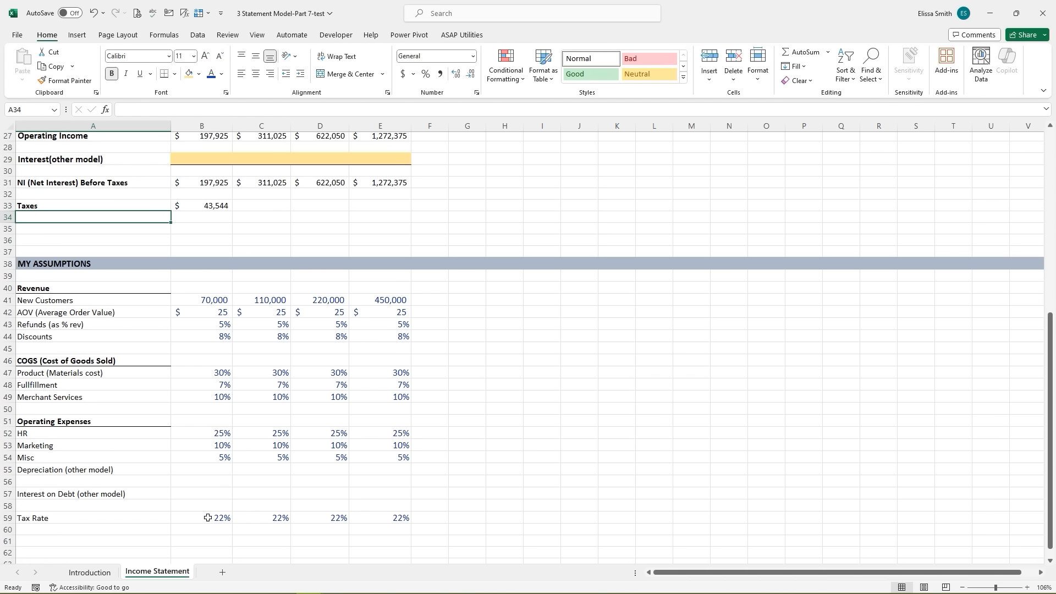
pyautogui.click(222, 208)
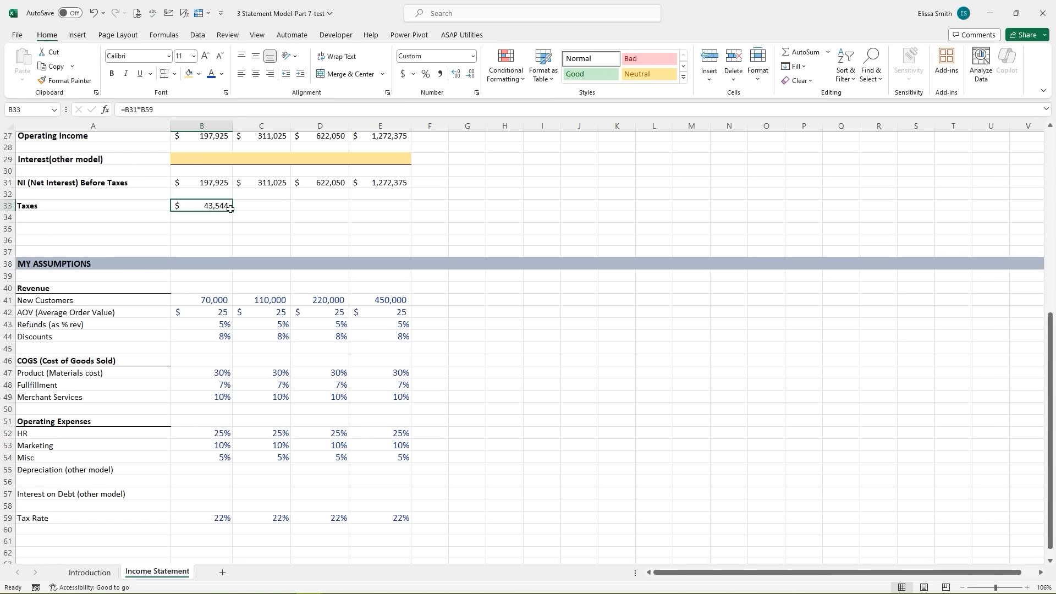
pyautogui.moveTo(232, 210); pyautogui.dragTo(393, 208)
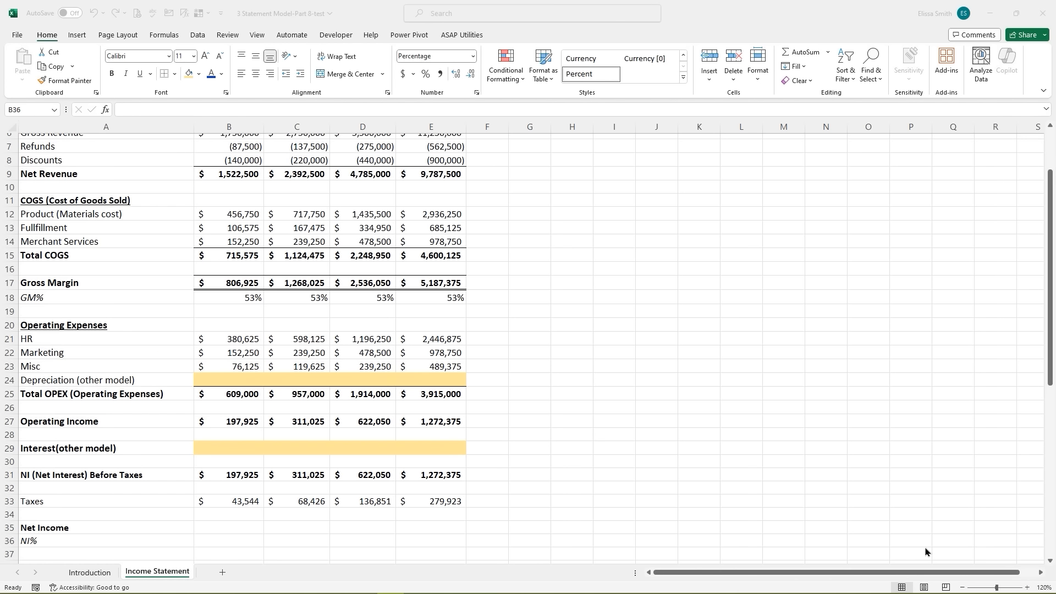
# - Calculate the first-year net income in B35 with =B31-B33
pyautogui.scroll(-1, 841, 539)
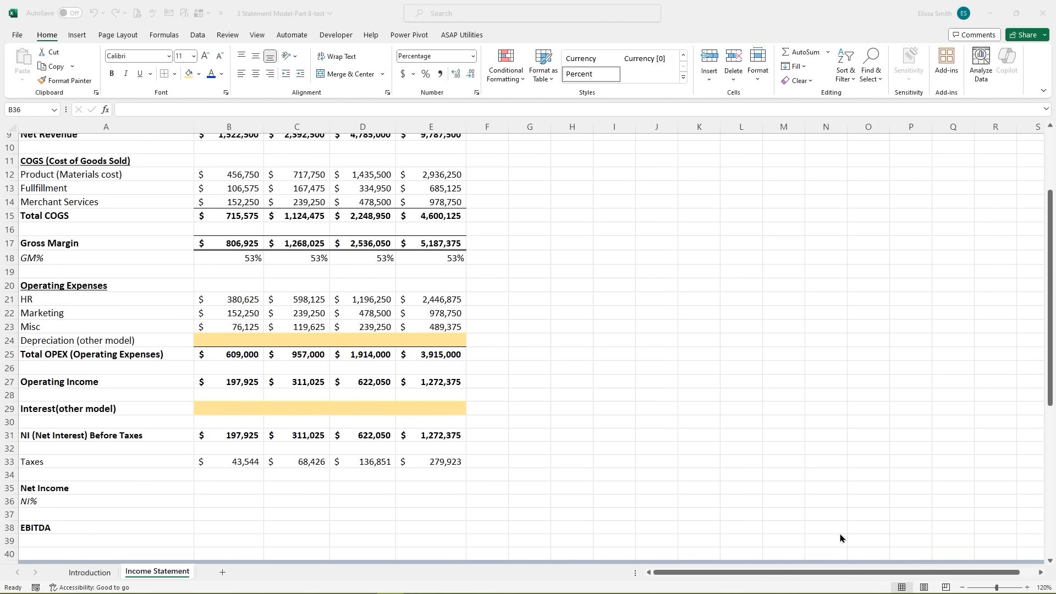
pyautogui.click(233, 487)
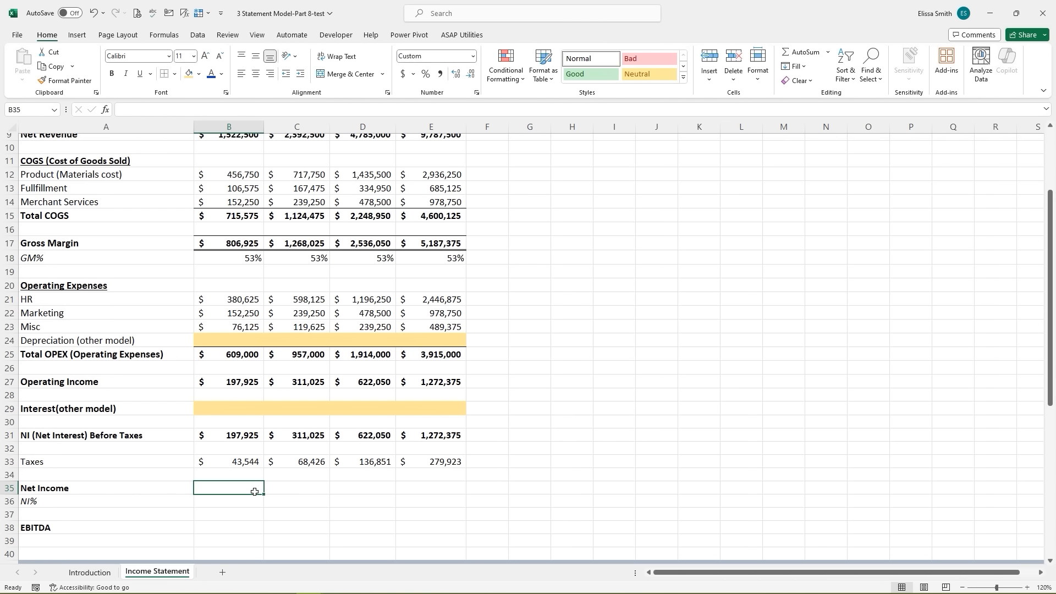
pyautogui.write('=')
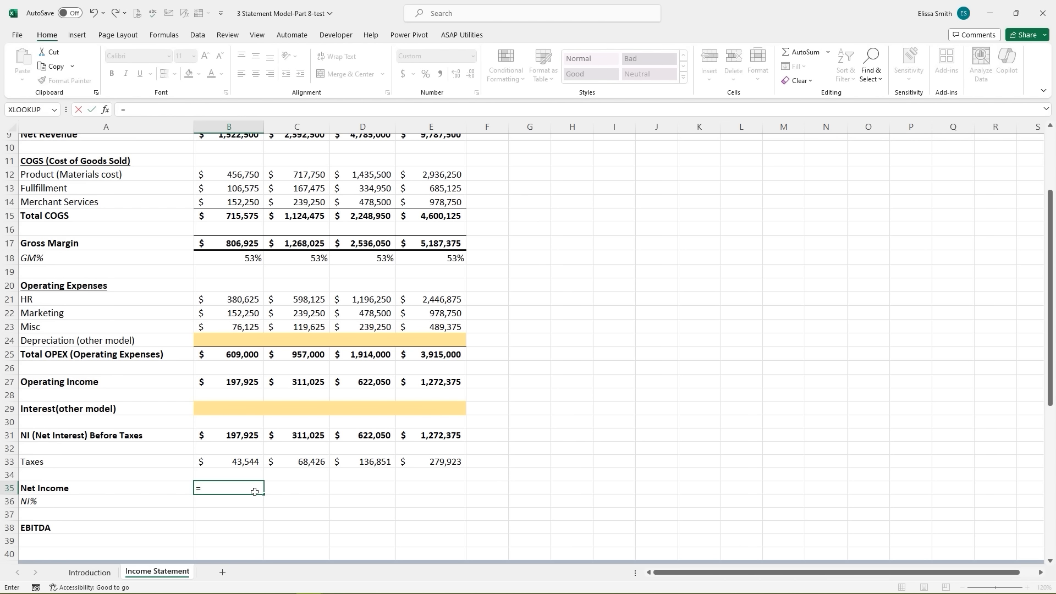
pyautogui.click(238, 435)
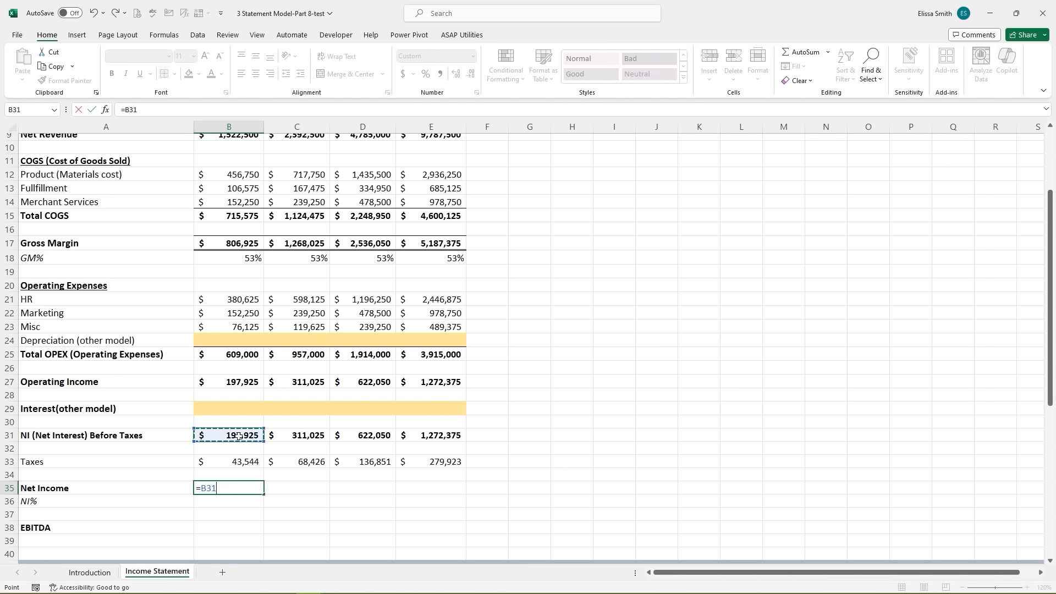
pyautogui.write('-')
pyautogui.click(242, 463)
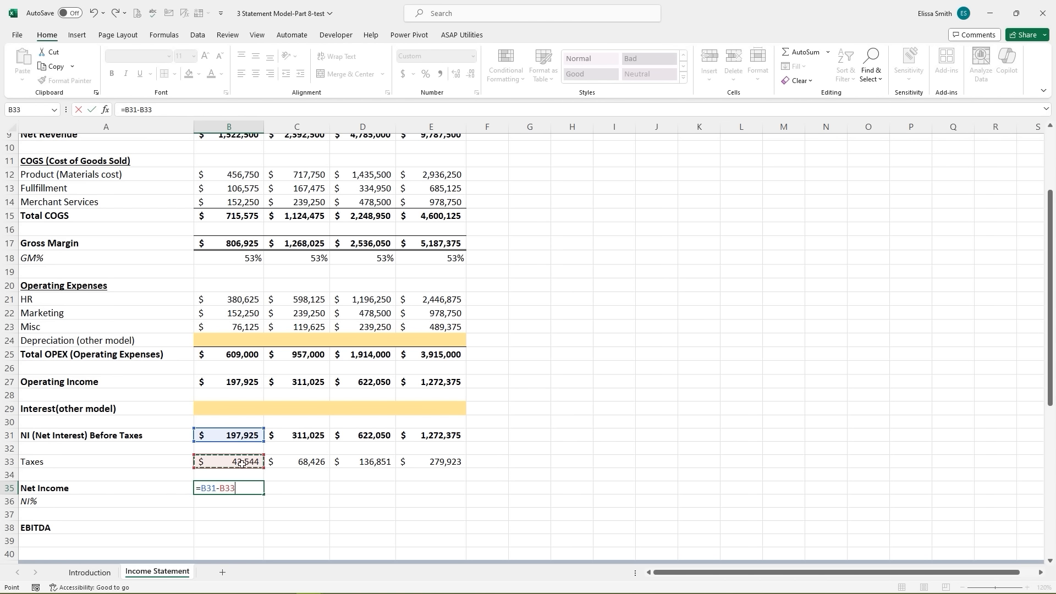
pyautogui.press('Return')
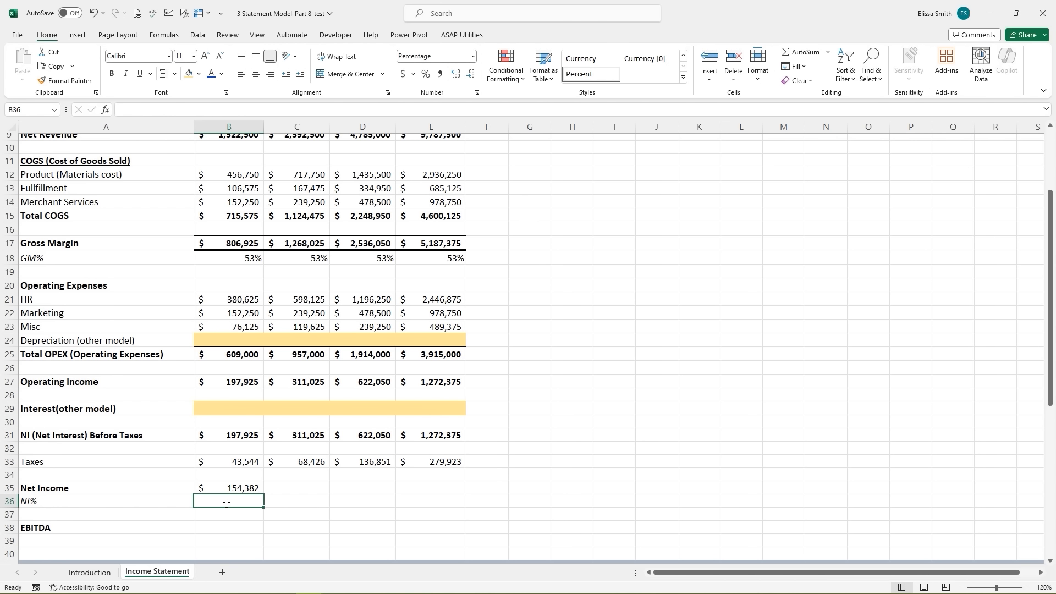
# - Calculate the first-year NI% in B36 with =B35/B9, dividing net income by net revenue
pyautogui.write('=')
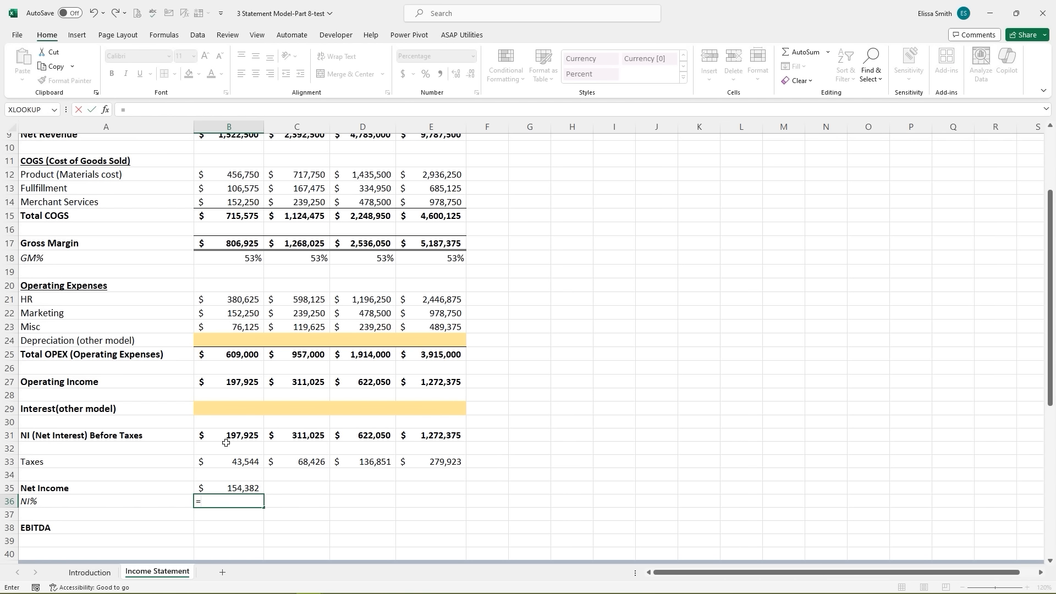
pyautogui.click(238, 486)
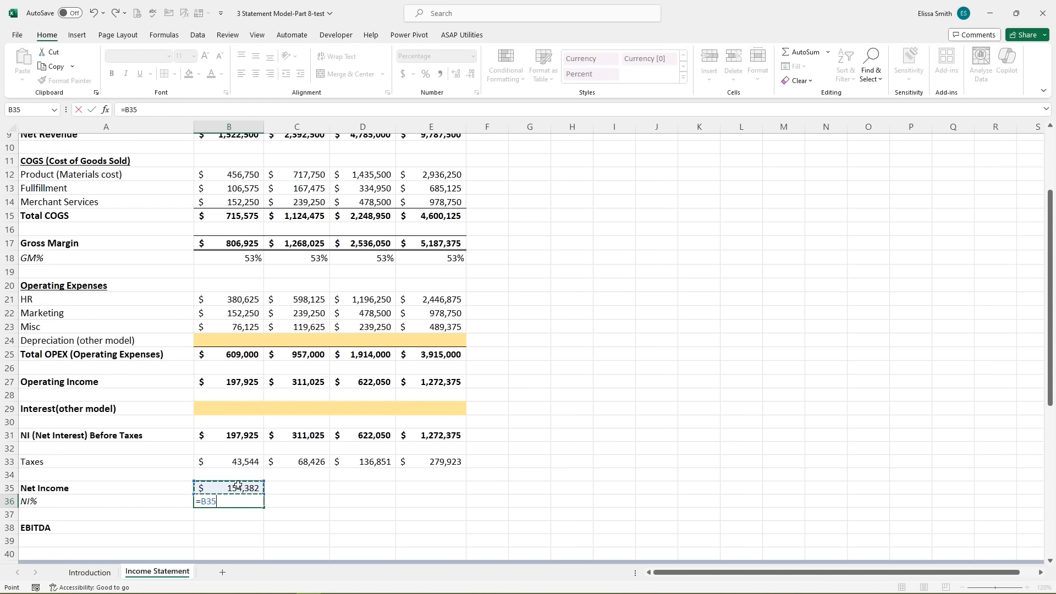
pyautogui.write('/')
pyautogui.scroll(2, 238, 486)
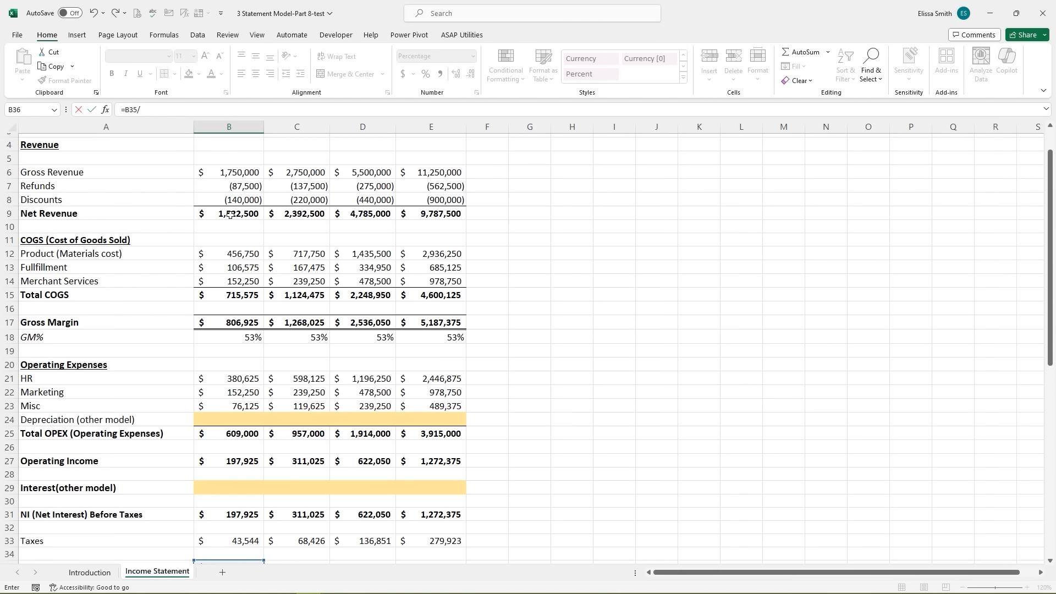
pyautogui.click(230, 215)
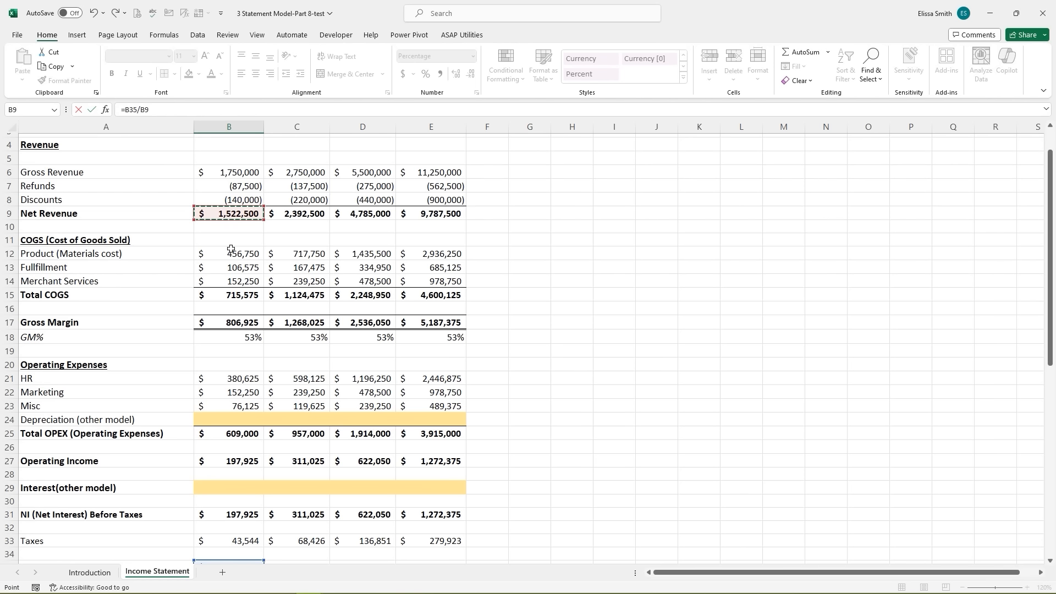
pyautogui.scroll(-1, 170, 422)
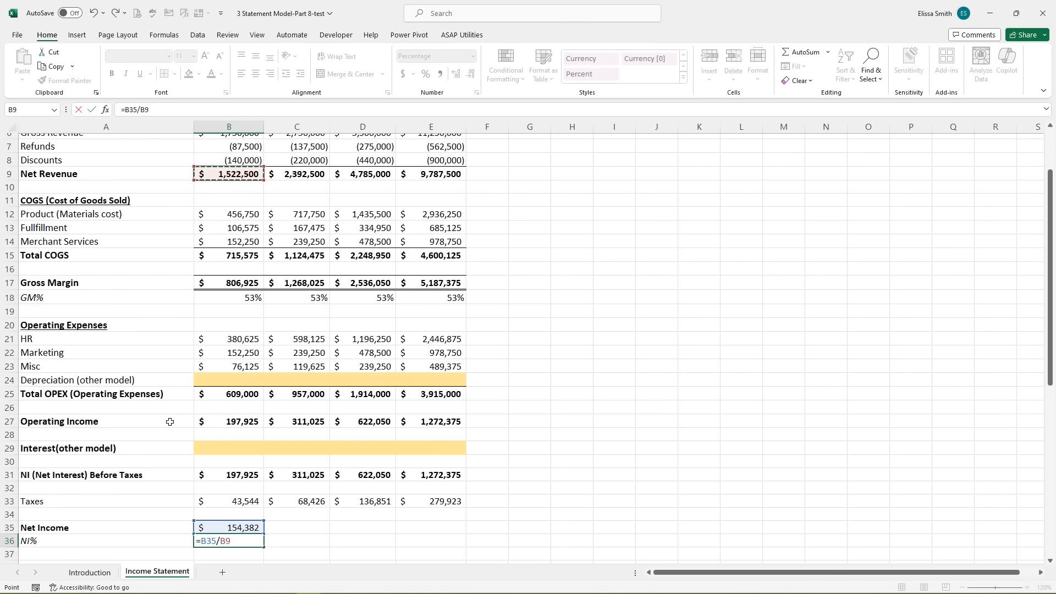
pyautogui.scroll(-2, 170, 422)
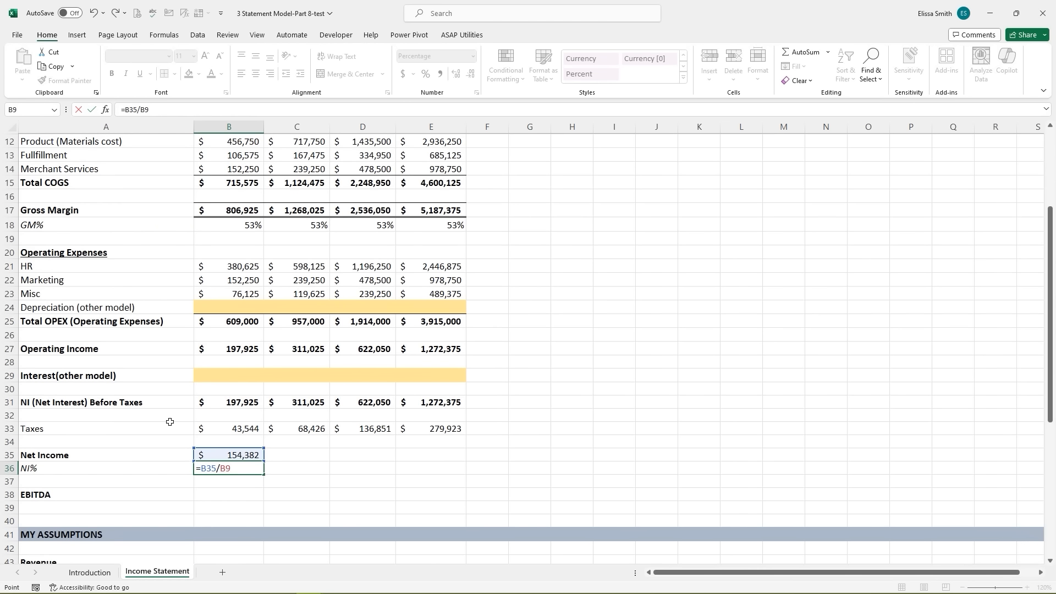
pyautogui.press('Return')
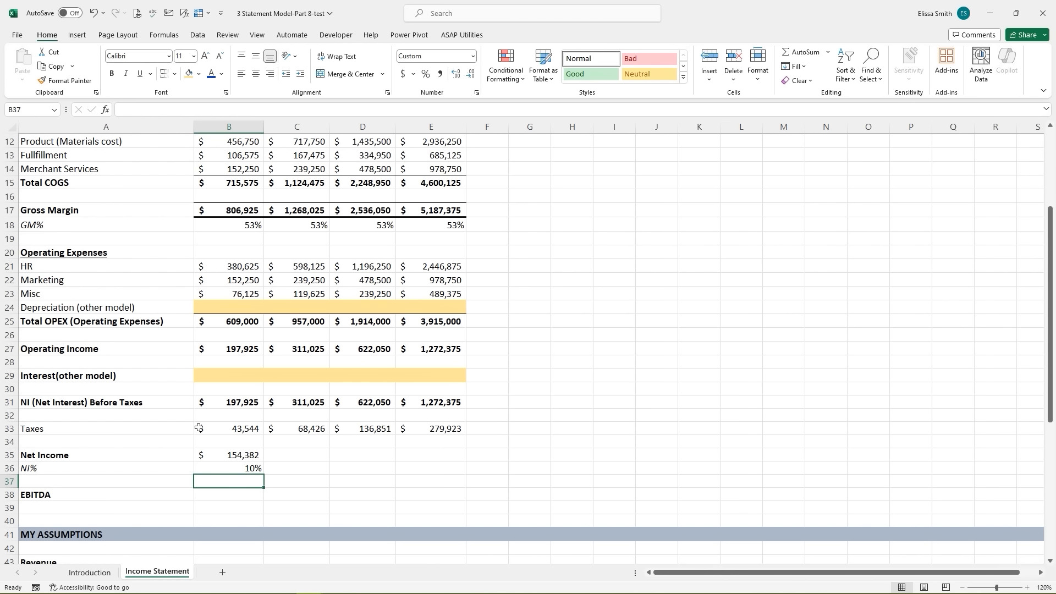
# - Fill the net income formula in B35 and the NI% formula in B36 across to column E
pyautogui.click(219, 468)
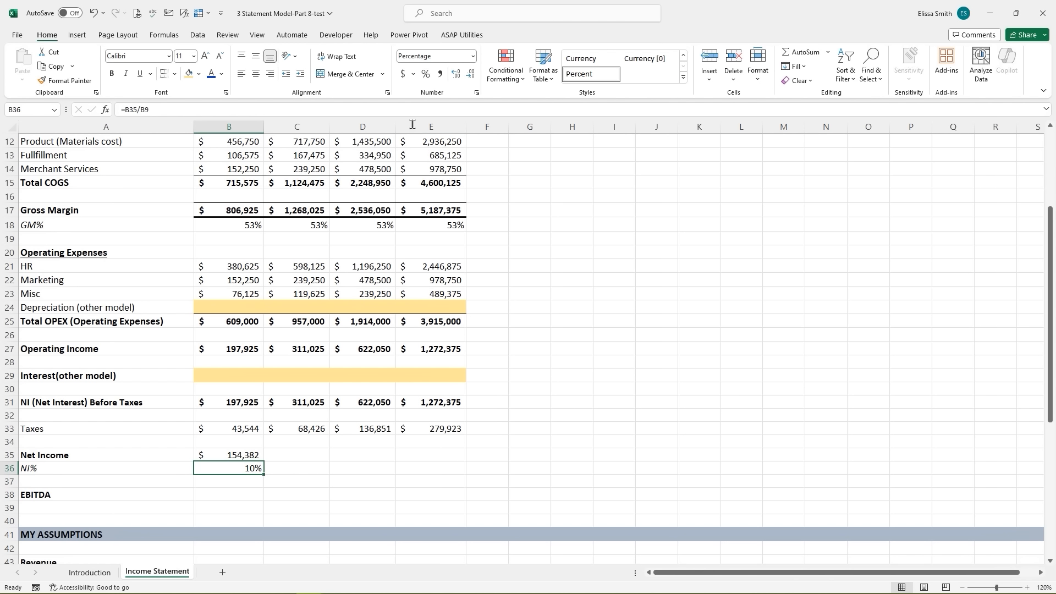
pyautogui.click(241, 457)
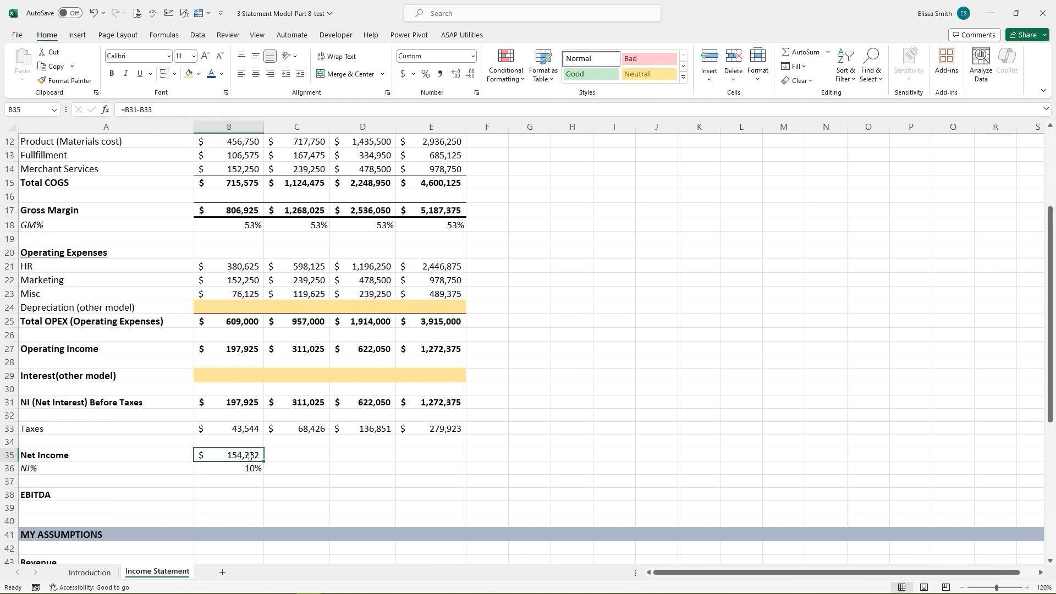
pyautogui.moveTo(264, 461); pyautogui.dragTo(448, 460)
pyautogui.click(260, 472)
pyautogui.moveTo(260, 471); pyautogui.dragTo(440, 473)
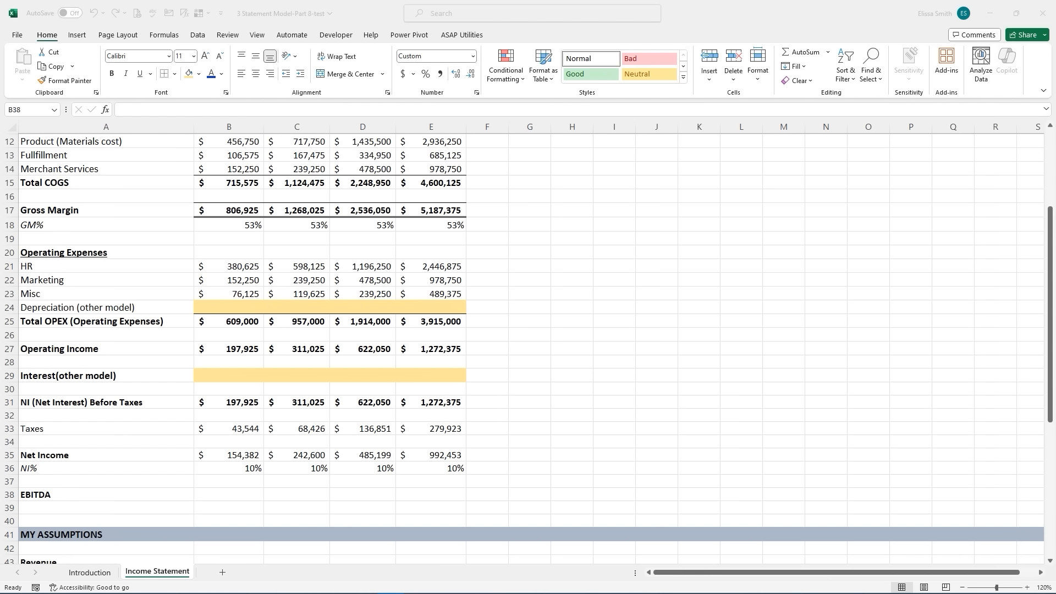
# - Calculate the first-year EBITDA in B38 with =B27+B24 and fill the formula across to E38
pyautogui.click(201, 493)
pyautogui.write('=')
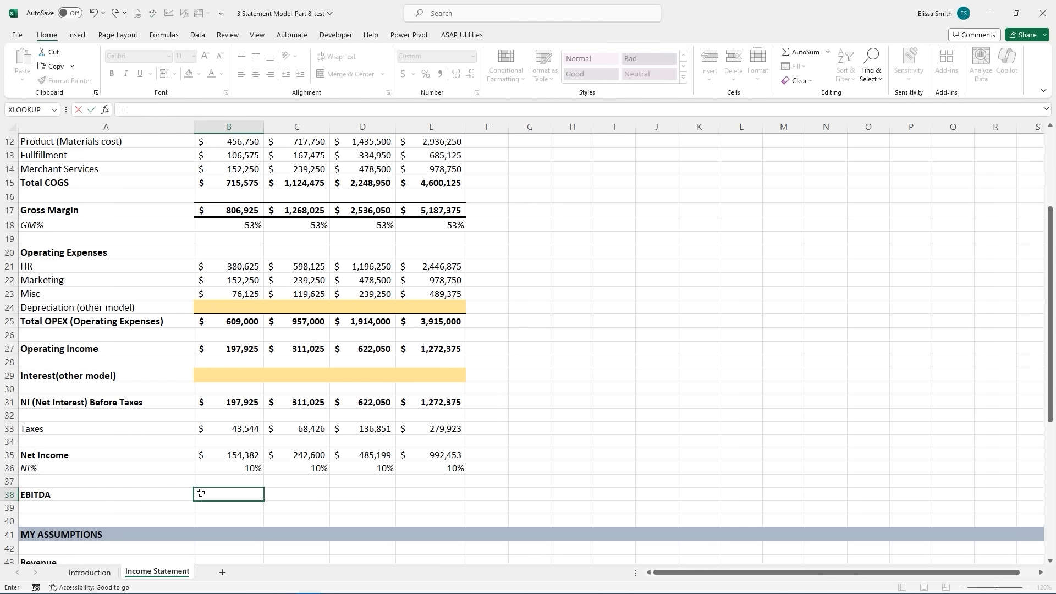
pyautogui.click(218, 349)
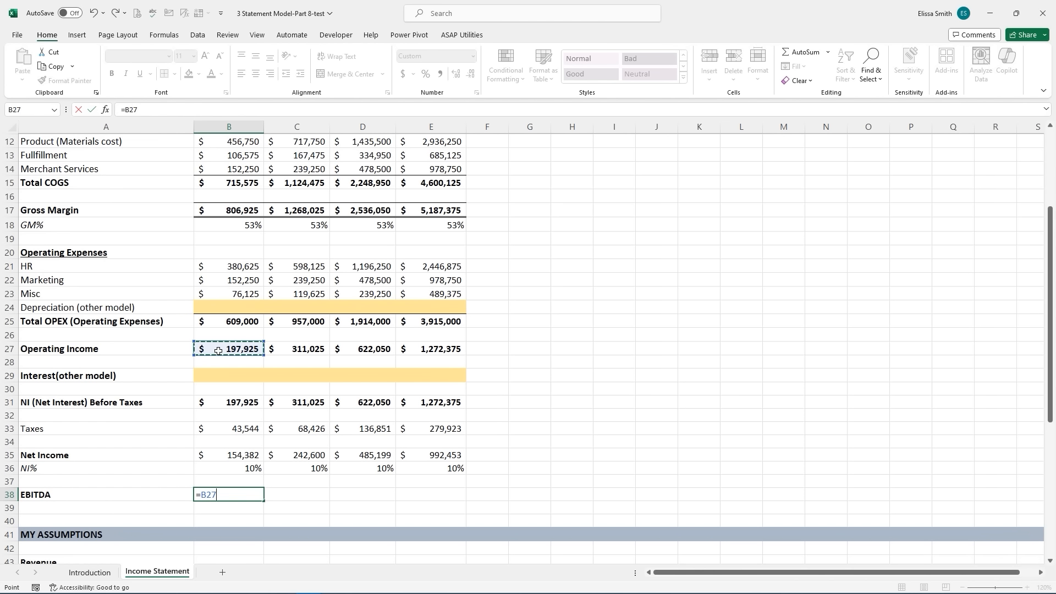
pyautogui.write('+')
pyautogui.click(219, 309)
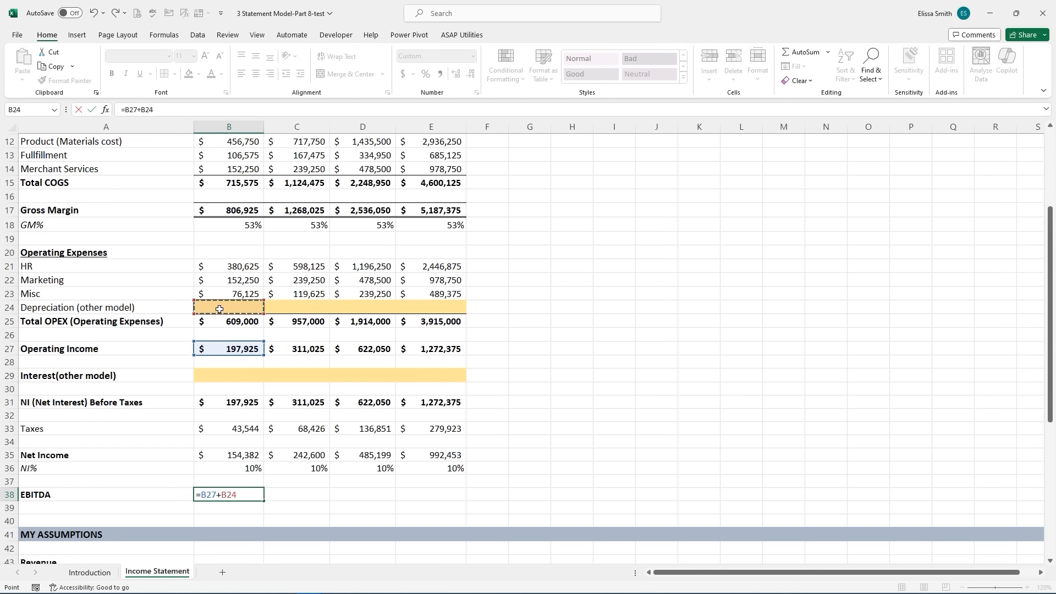
pyautogui.press('Return')
pyautogui.click(240, 491)
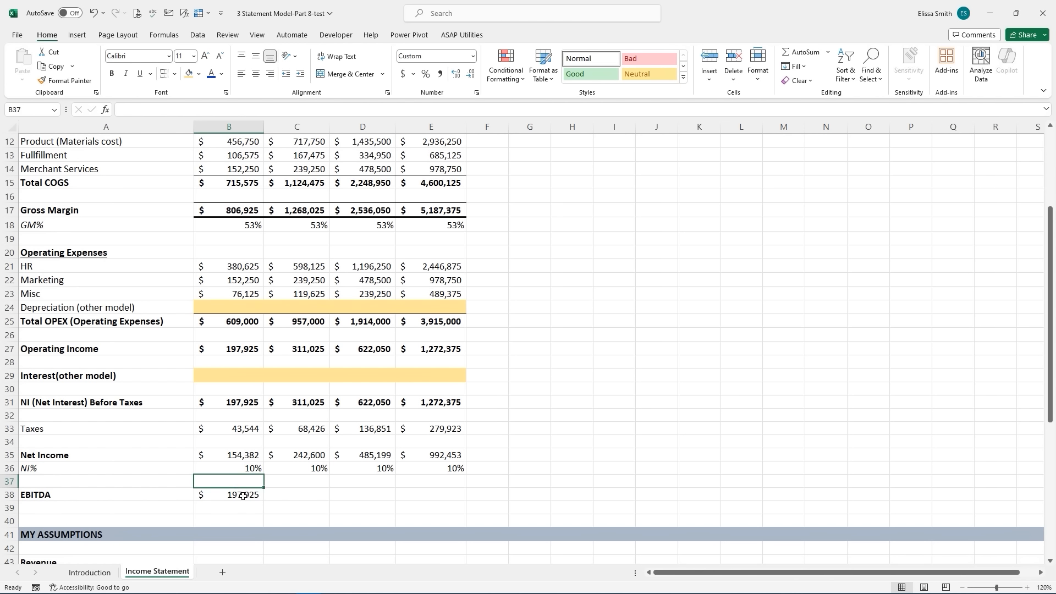
pyautogui.moveTo(261, 500); pyautogui.dragTo(443, 500)
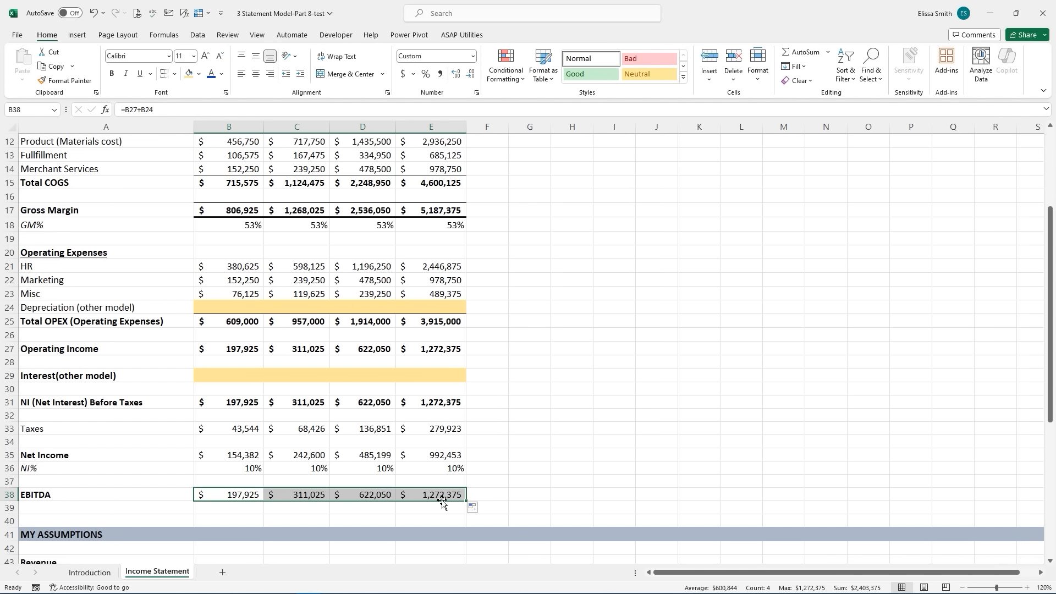
# - Bold the net income values in B35:E35
pyautogui.click(219, 454)
pyautogui.moveTo(279, 454); pyautogui.dragTo(448, 454)
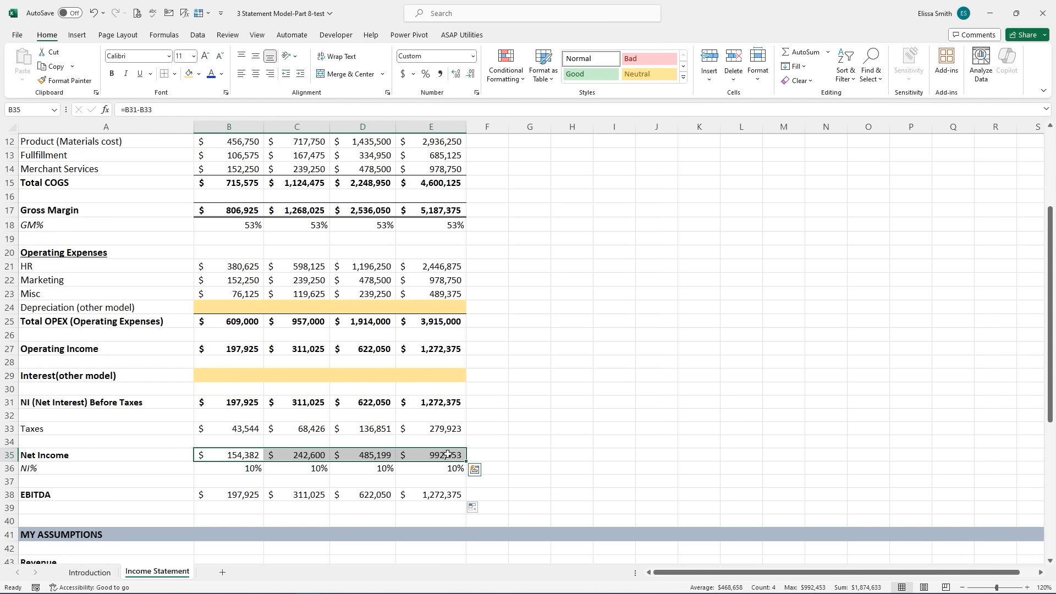
pyautogui.hotkey('ctrl', 'b')
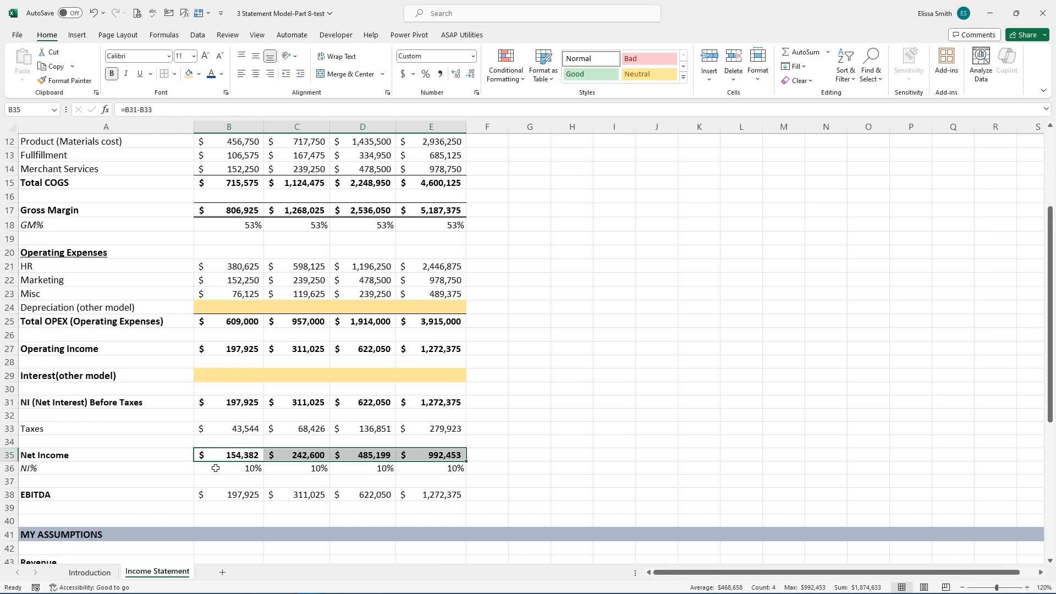
# - Italicize the NI% values in B36:E36, keeping the formula =B35/B9 in B36
pyautogui.moveTo(216, 468); pyautogui.dragTo(439, 469)
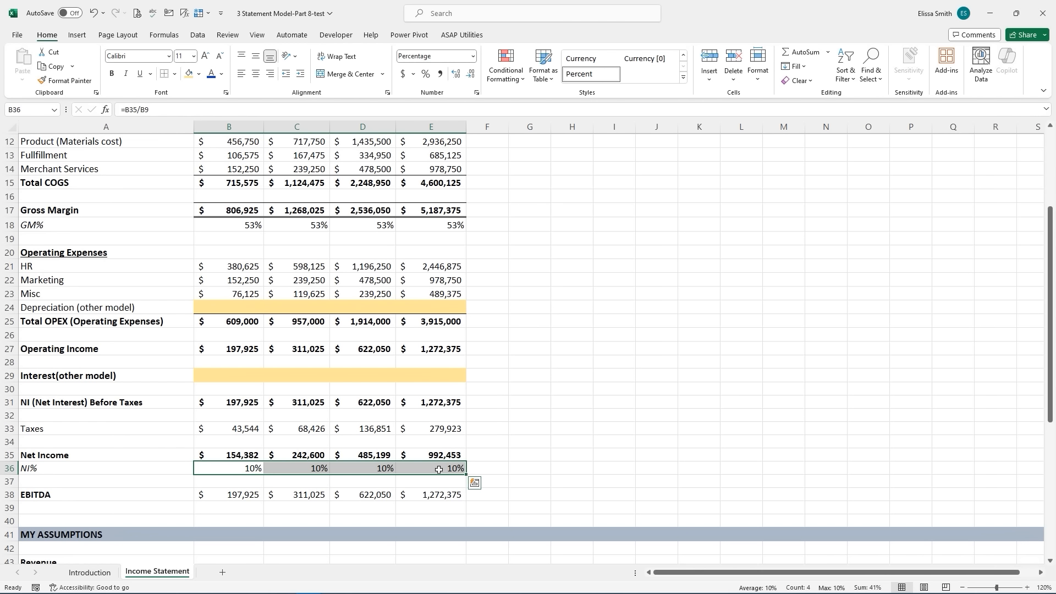
pyautogui.write('I')
pyautogui.press('BackSpace')
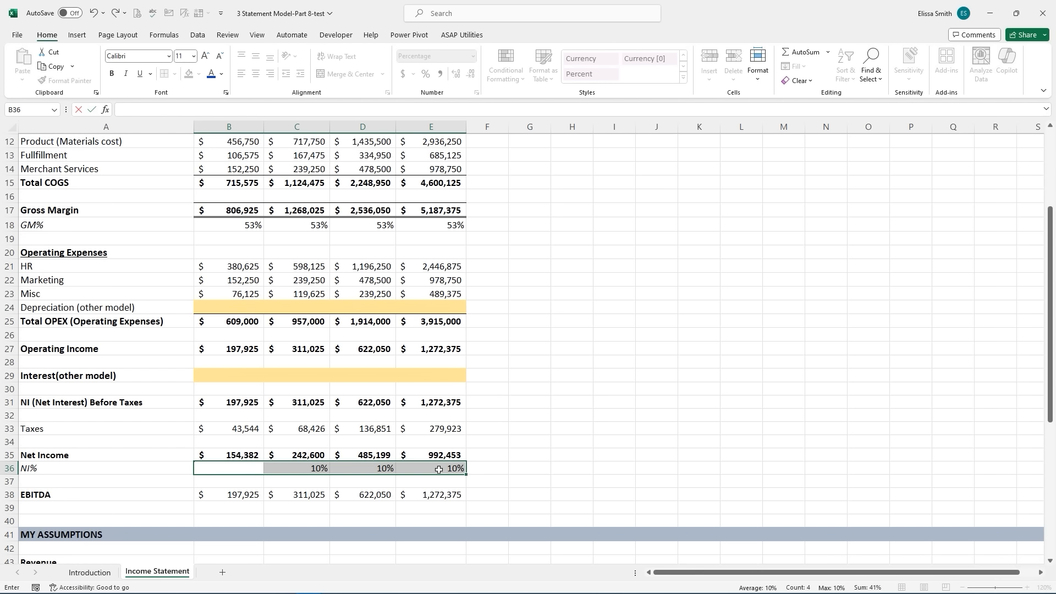
pyautogui.write('=B35/B9')
pyautogui.press('Return')
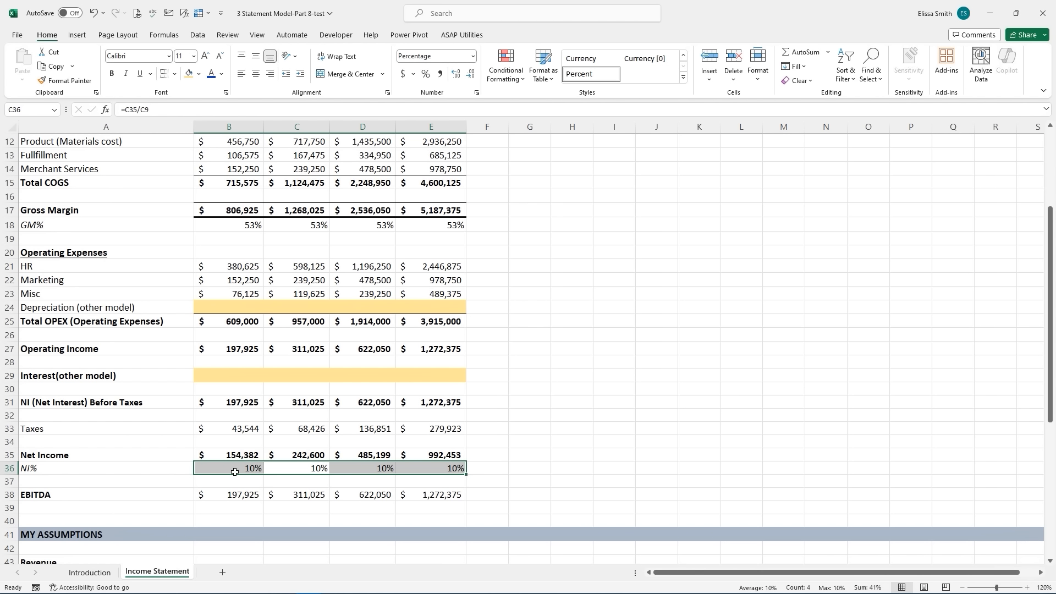
pyautogui.hotkey('ctrl', 'i')
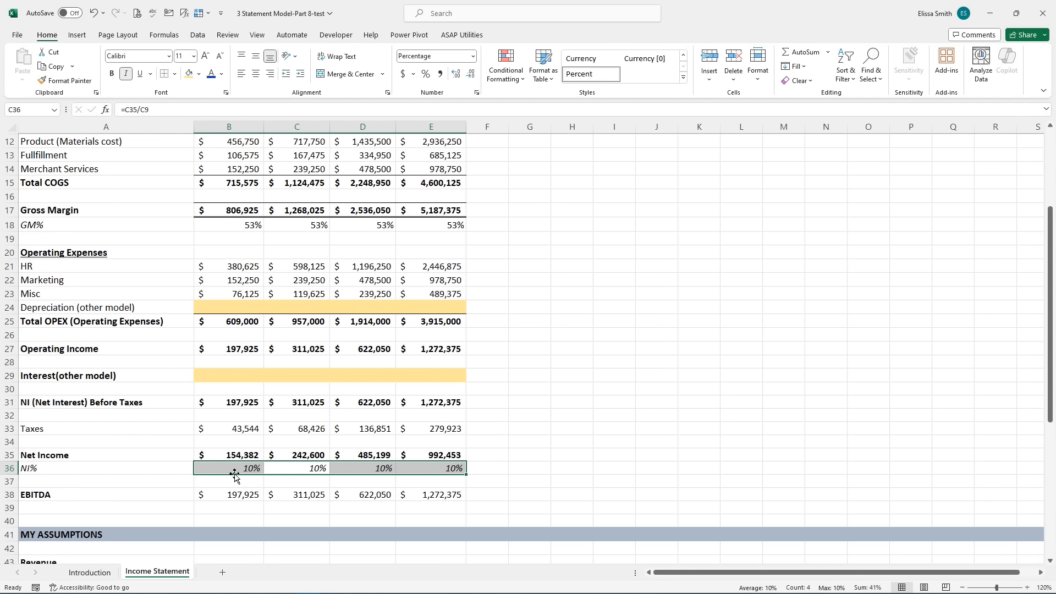
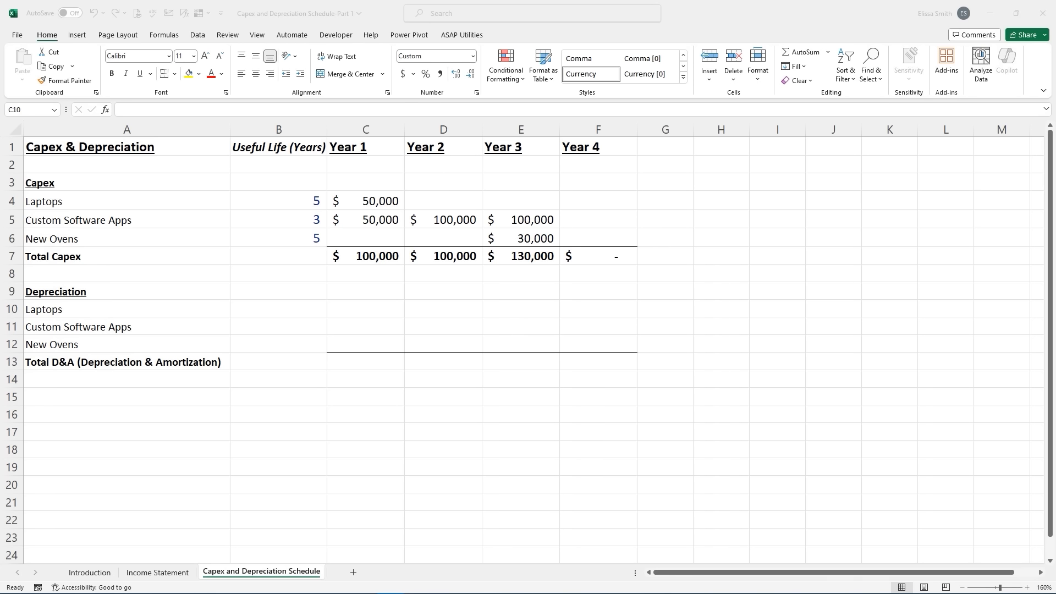
# - On the capex and depreciation schedule, calculate Year 1 laptop depreciation in C10 with =$C$4/$B$4 and fill it across to F10
pyautogui.click(360, 309)
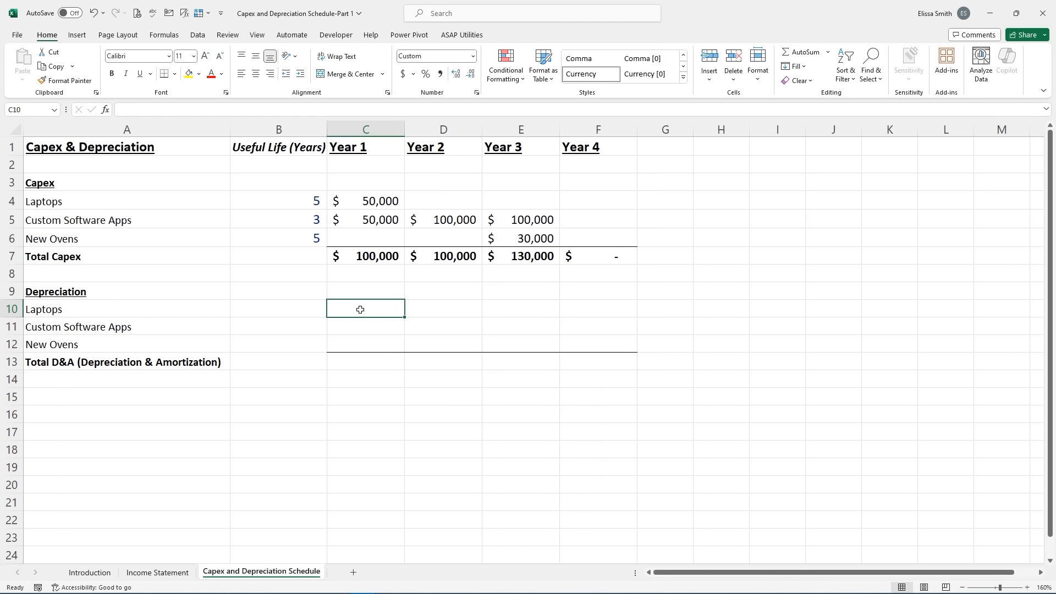
pyautogui.write('=')
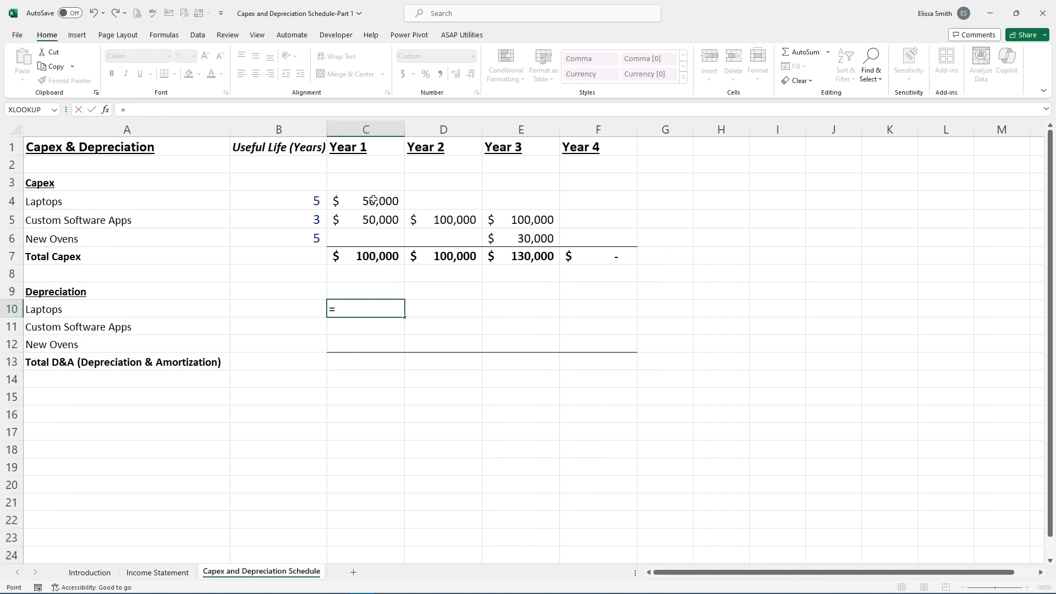
pyautogui.click(373, 201)
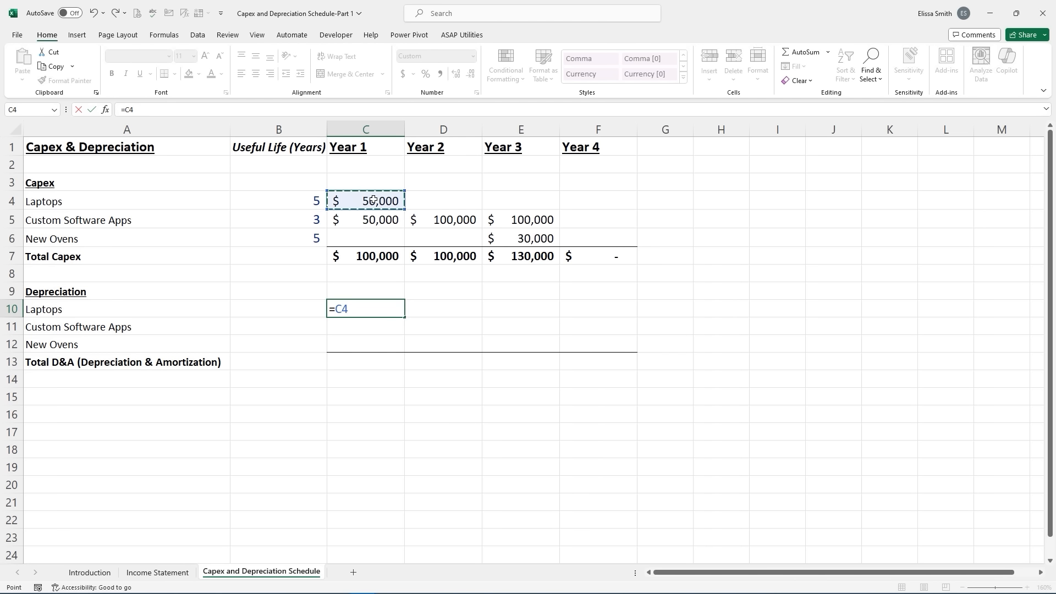
pyautogui.press('F4')
pyautogui.write('/')
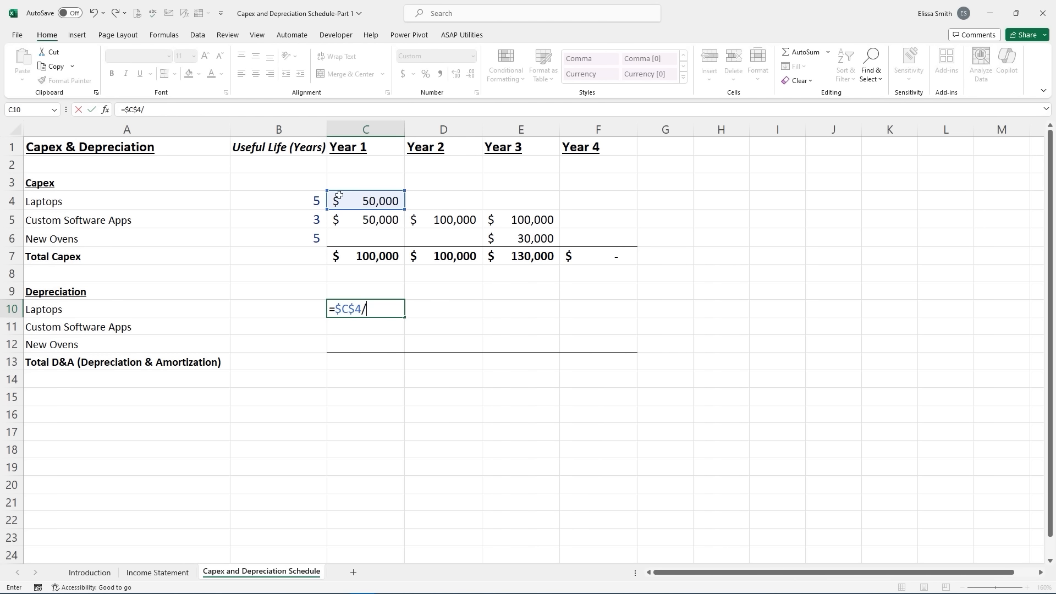
pyautogui.click(275, 201)
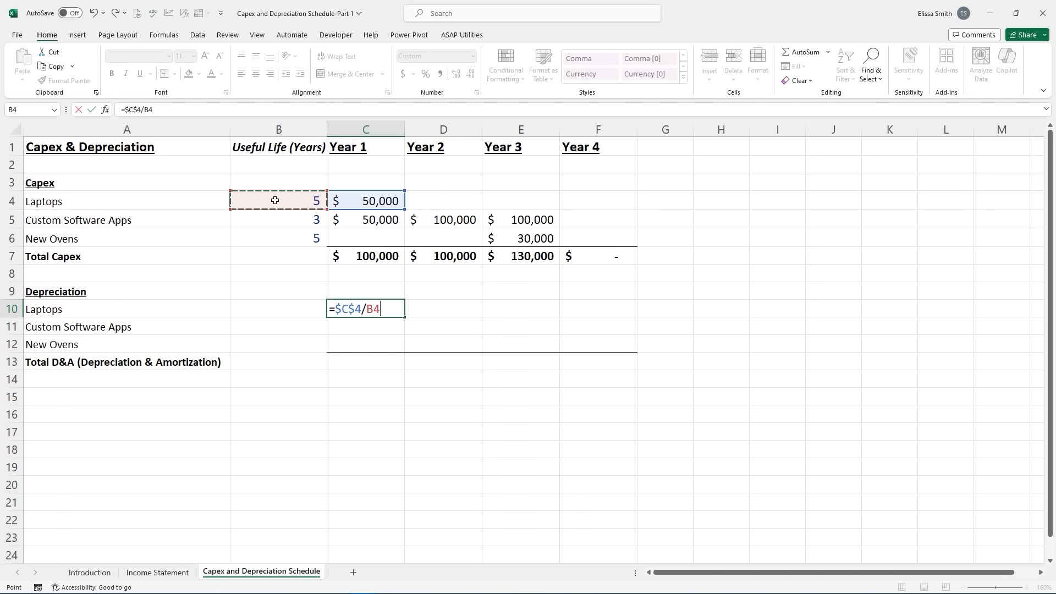
pyautogui.press('F4')
pyautogui.press('Return')
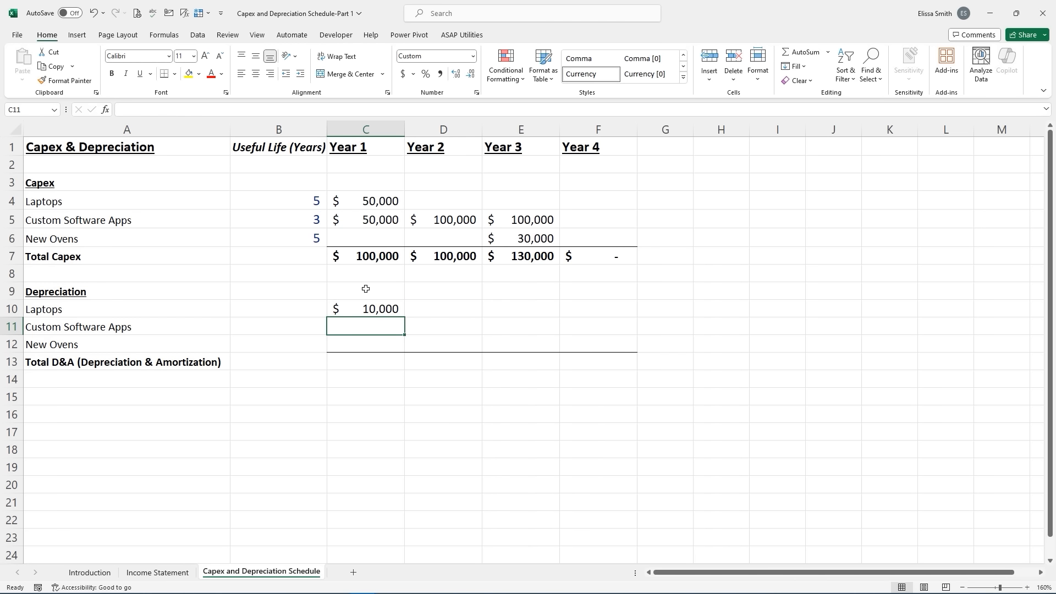
pyautogui.click(371, 306)
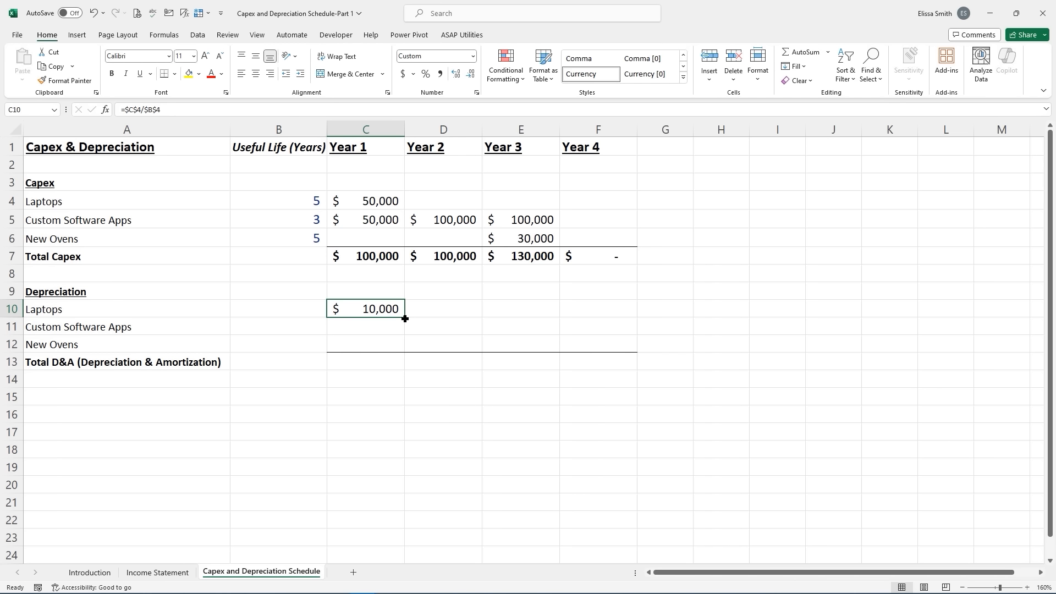
pyautogui.moveTo(405, 318); pyautogui.dragTo(617, 314)
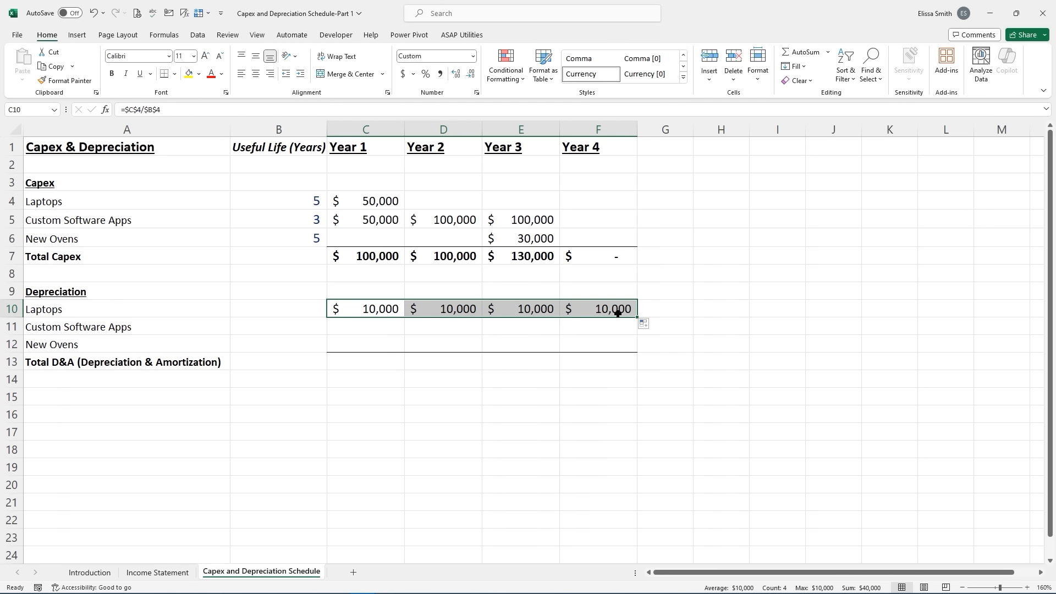
# - Calculate Year 1 custom software depreciation in C11 with =$C$5/$B$5
pyautogui.click(363, 328)
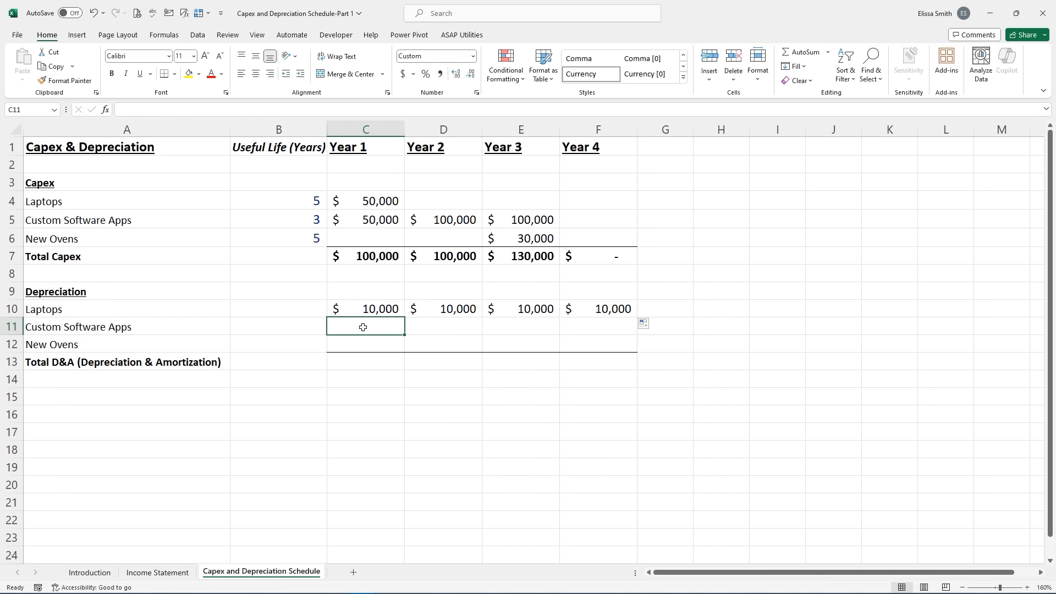
pyautogui.click(366, 219)
pyautogui.click(419, 220)
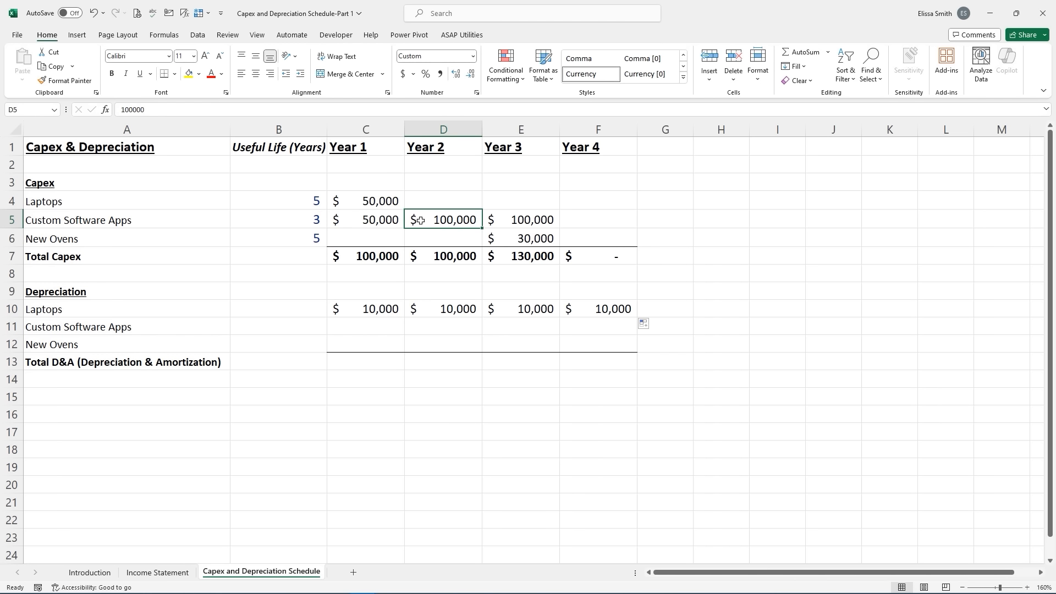
pyautogui.click(515, 223)
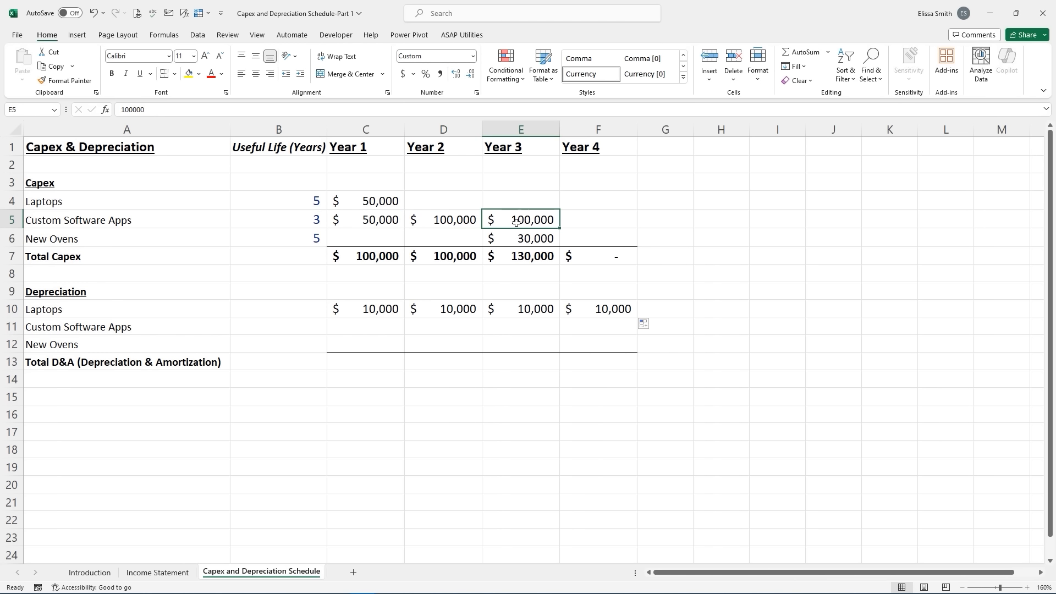
pyautogui.click(359, 327)
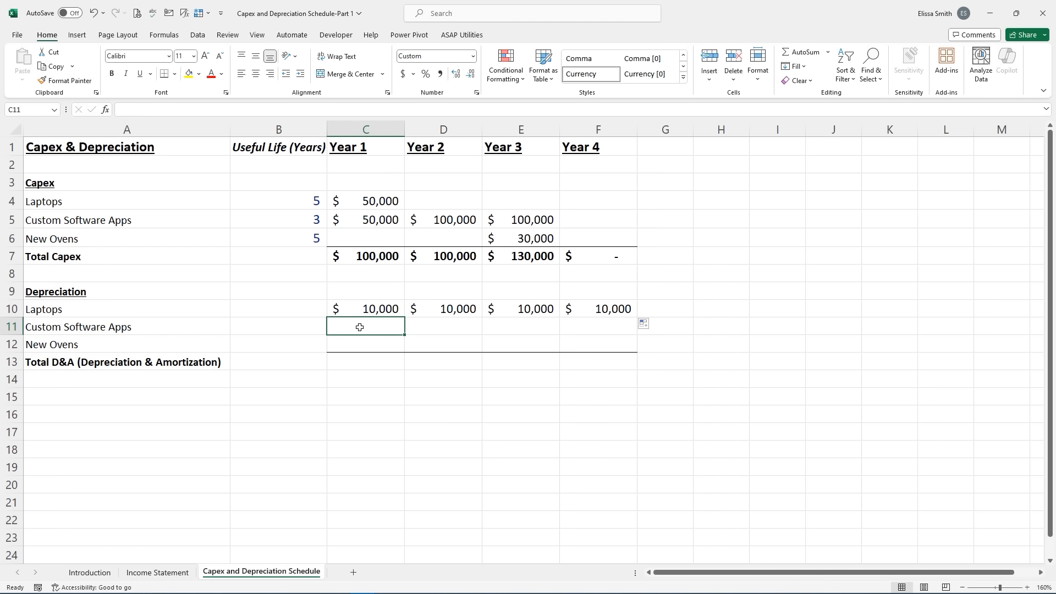
pyautogui.write('=')
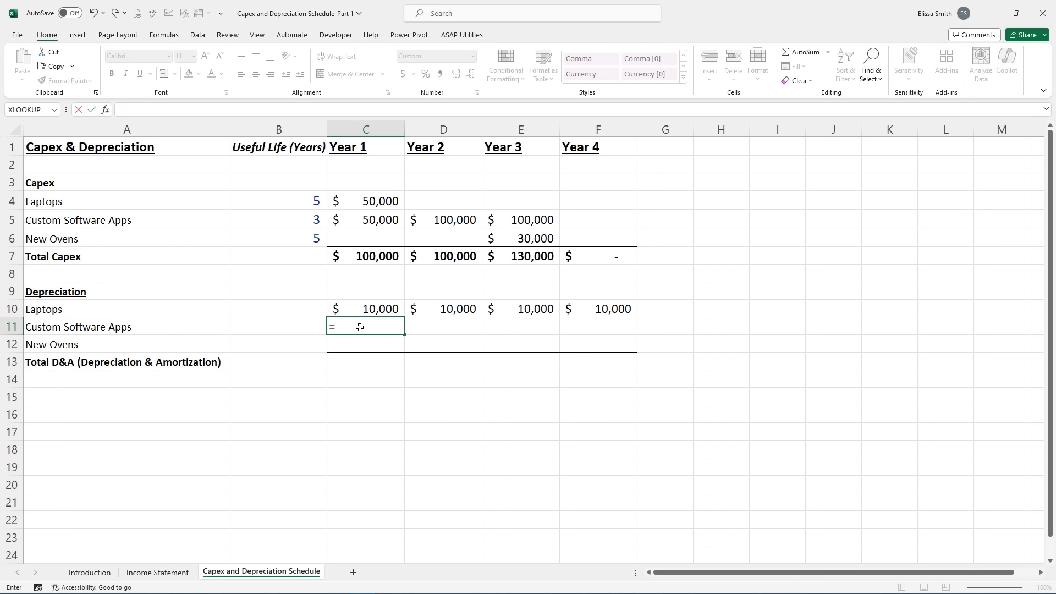
pyautogui.click(367, 220)
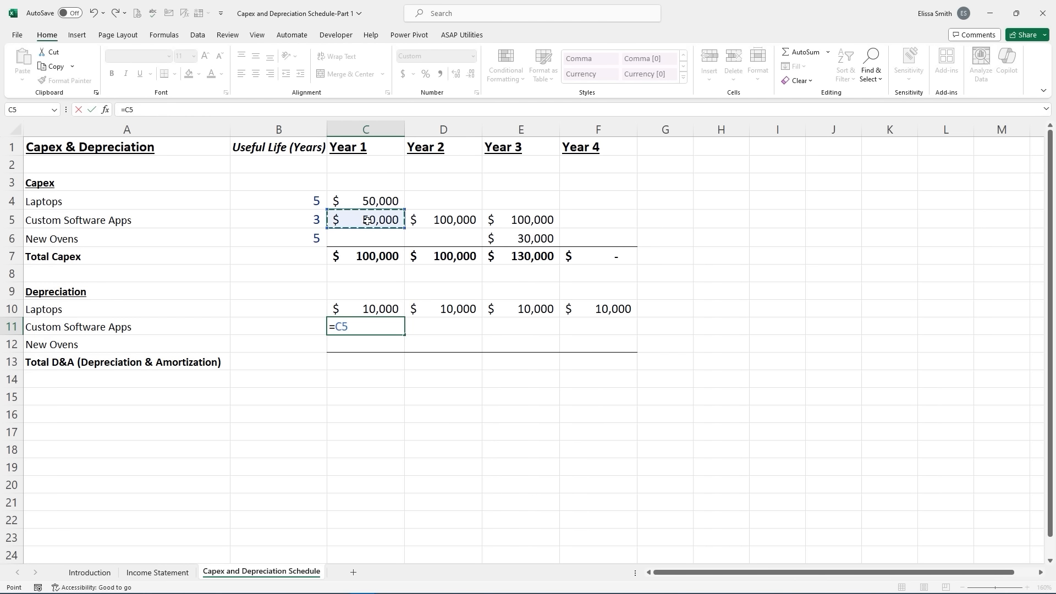
pyautogui.press('F4')
pyautogui.write('/')
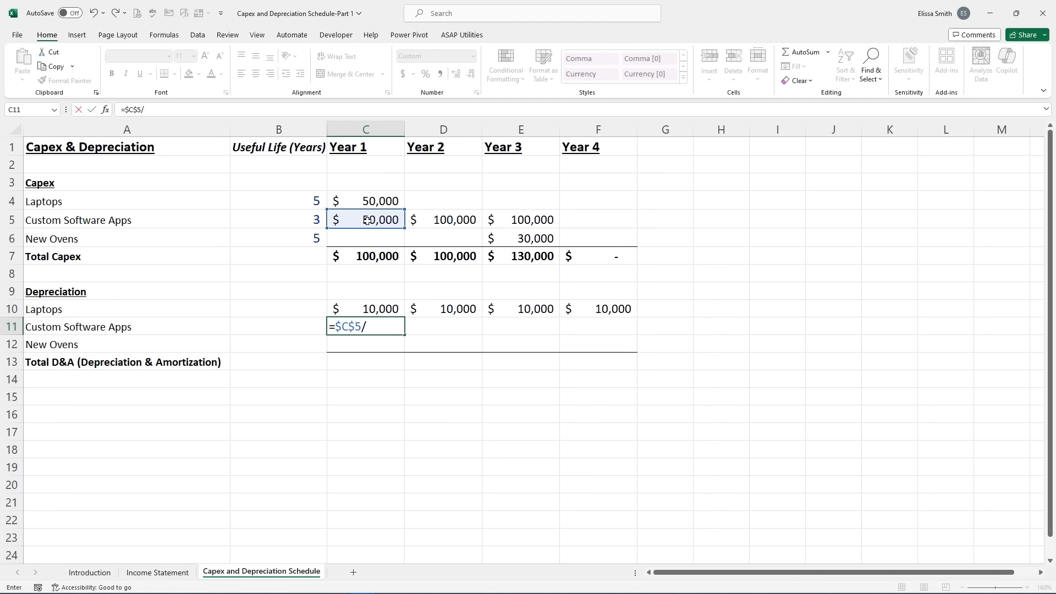
pyautogui.click(302, 220)
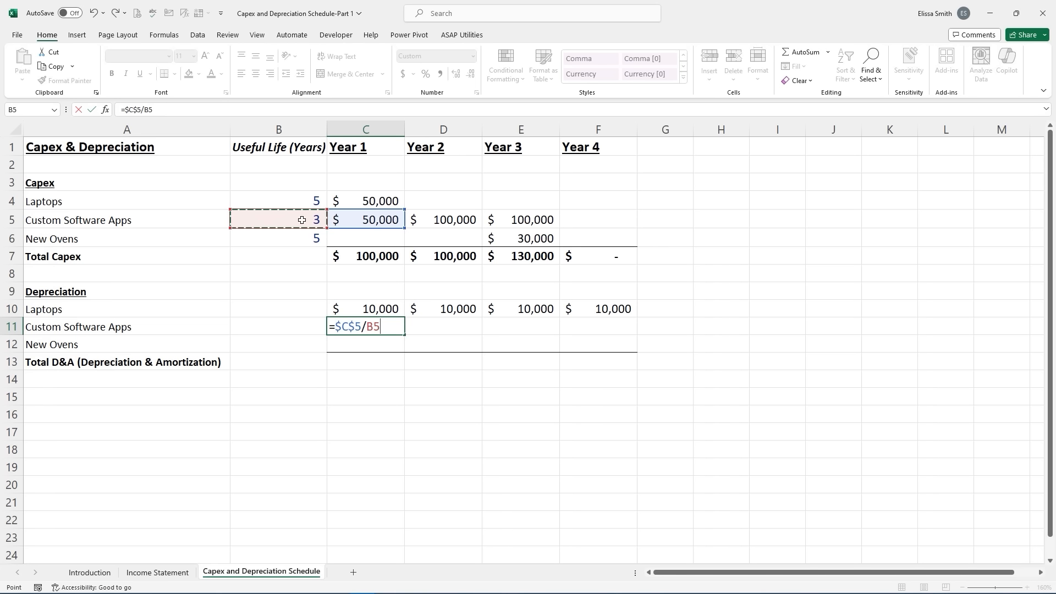
pyautogui.press('F4')
pyautogui.press('Return')
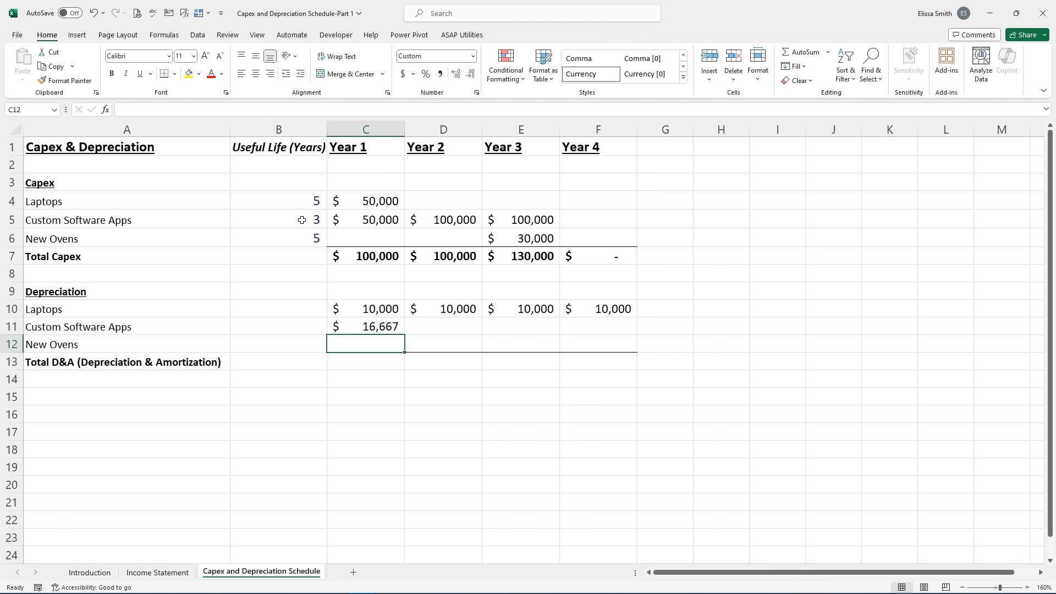
# - Copy the C11 formula into D11 and extend it with the Year 2 software purchase to =$C$5/$B$5+$D$5/$B$5
pyautogui.click(390, 326)
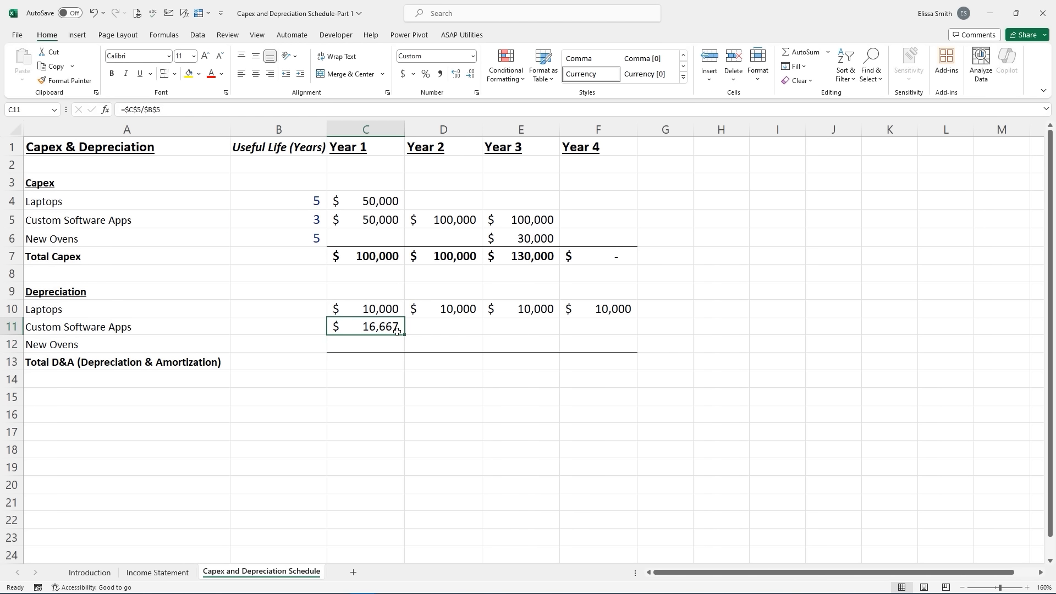
pyautogui.moveTo(405, 335); pyautogui.dragTo(461, 335)
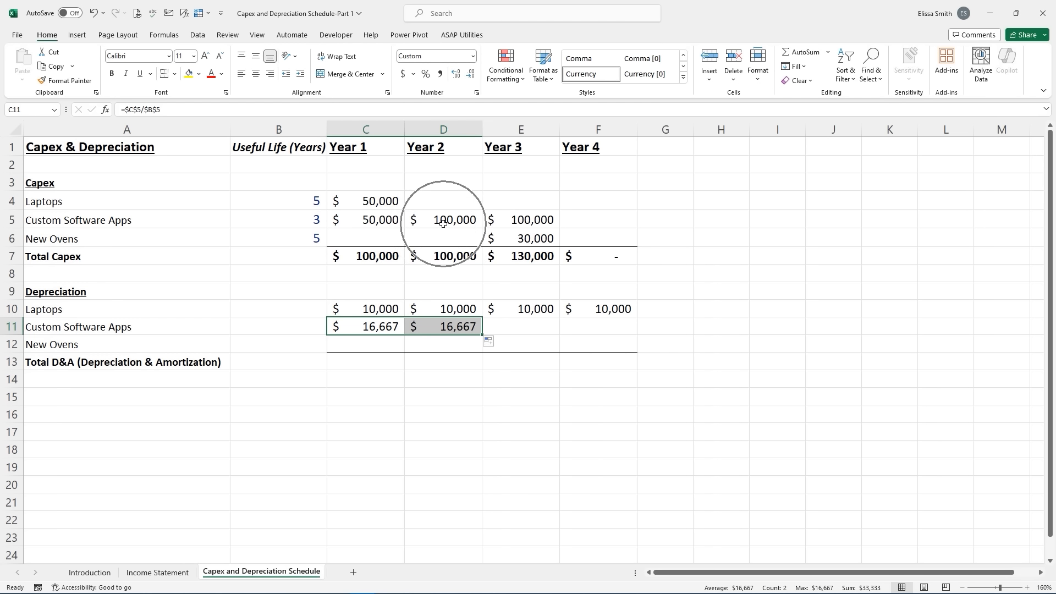
pyautogui.click(457, 328)
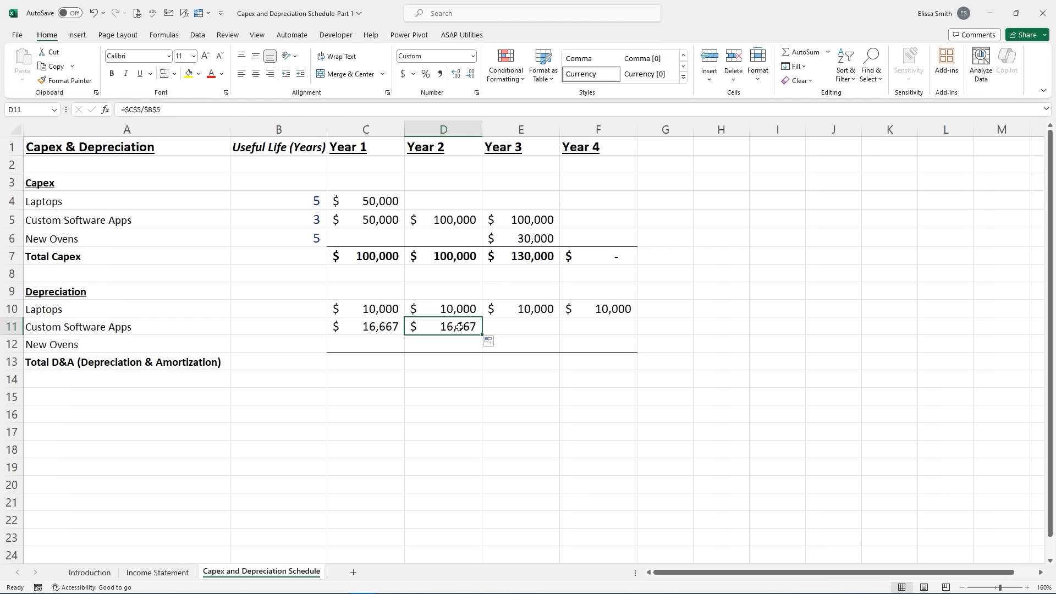
pyautogui.press('F2')
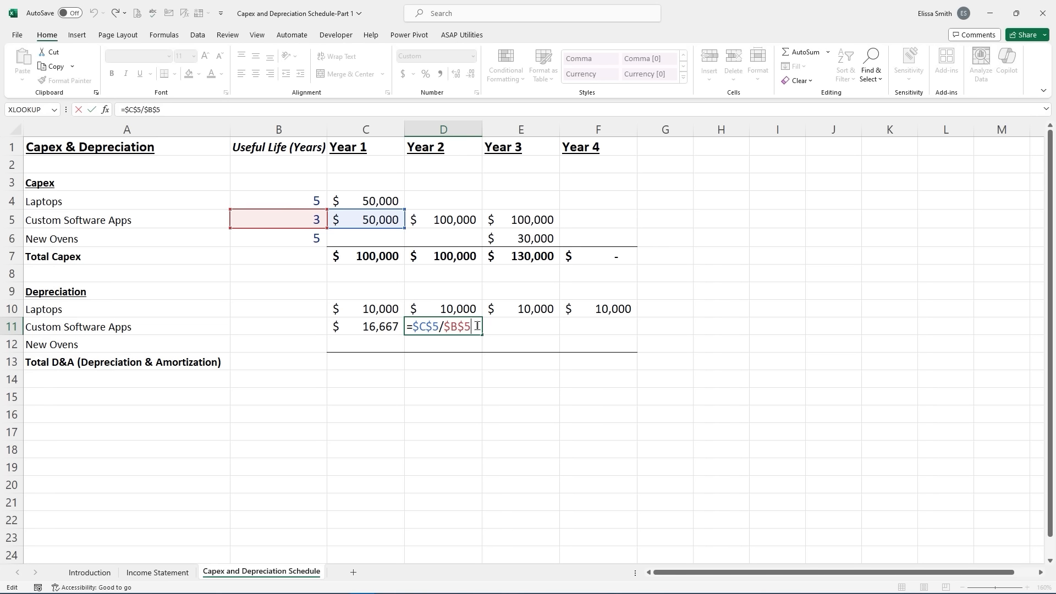
pyautogui.write('+')
pyautogui.click(453, 221)
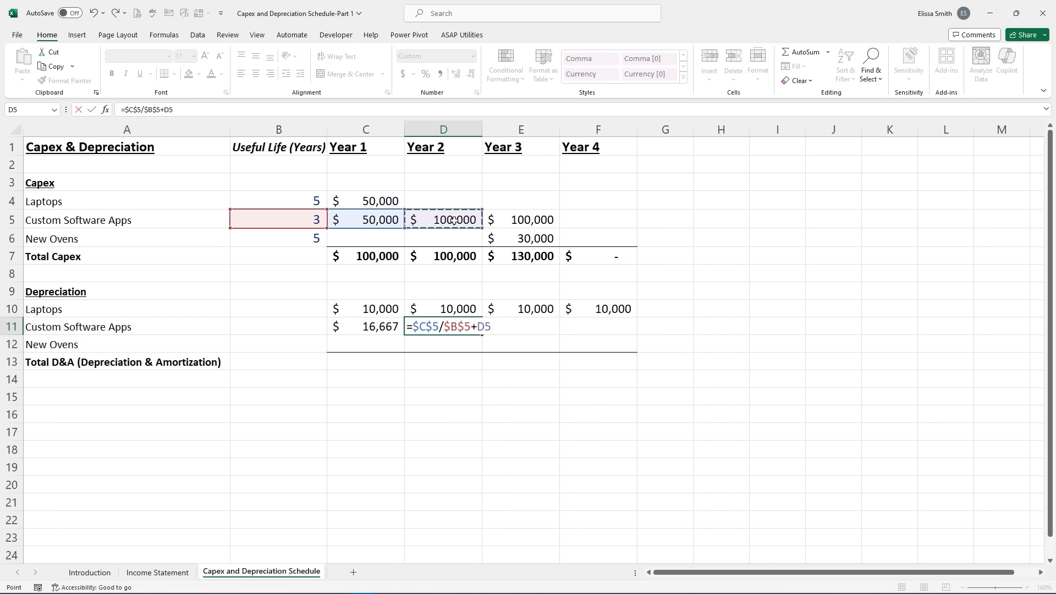
pyautogui.press('F4')
pyautogui.write('/')
pyautogui.click(303, 216)
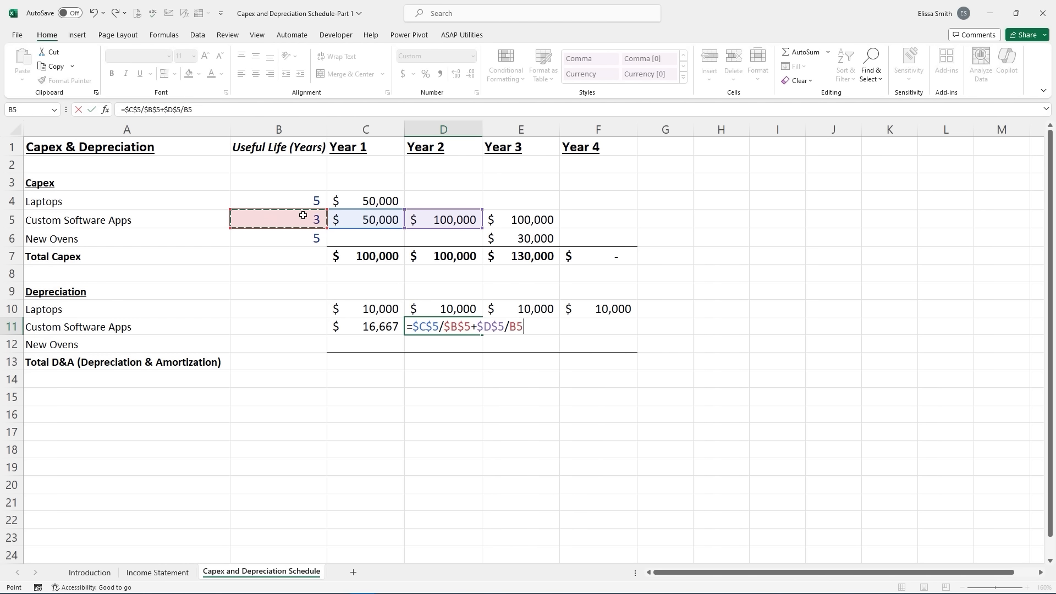
pyautogui.press('F4')
pyautogui.press('Return')
# - Copy the D11 formula into E11 and add the Year 3 software purchase, giving =$C$5/$B$5+$D$5/$B$5+$E$5/$B$5
pyautogui.click(461, 325)
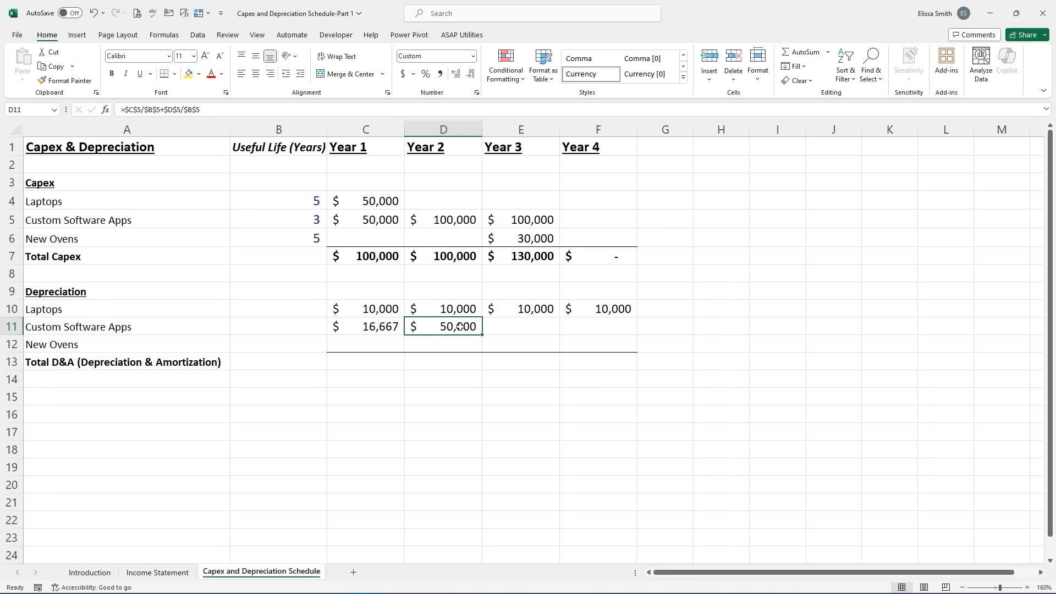
pyautogui.moveTo(483, 336); pyautogui.dragTo(539, 335)
pyautogui.click(534, 327)
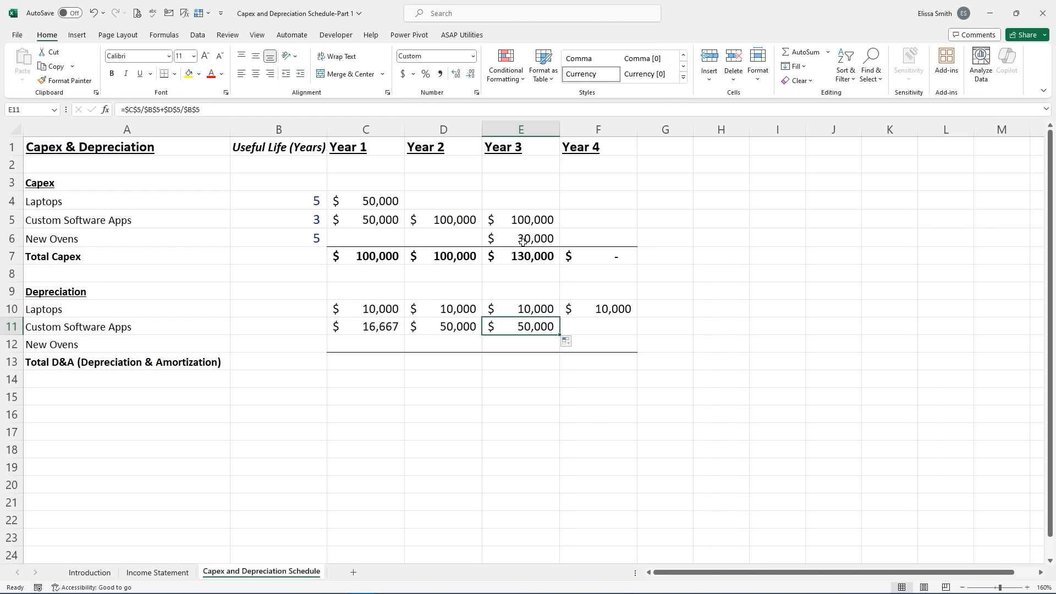
pyautogui.press('ctrl')
pyautogui.doubleClick(518, 327)
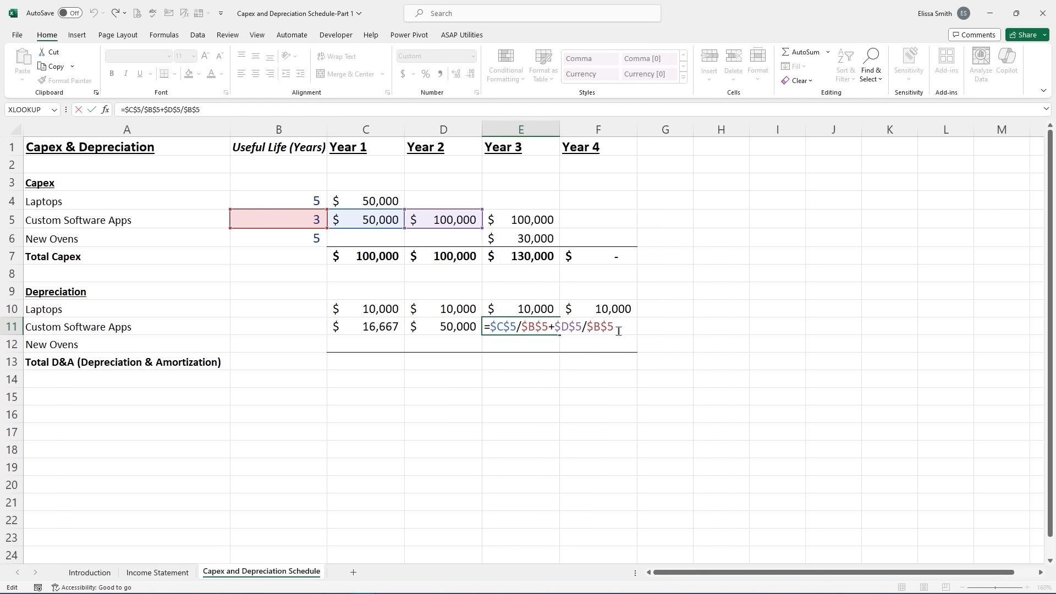
pyautogui.write('=')
pyautogui.press('BackSpace')
pyautogui.click(531, 219)
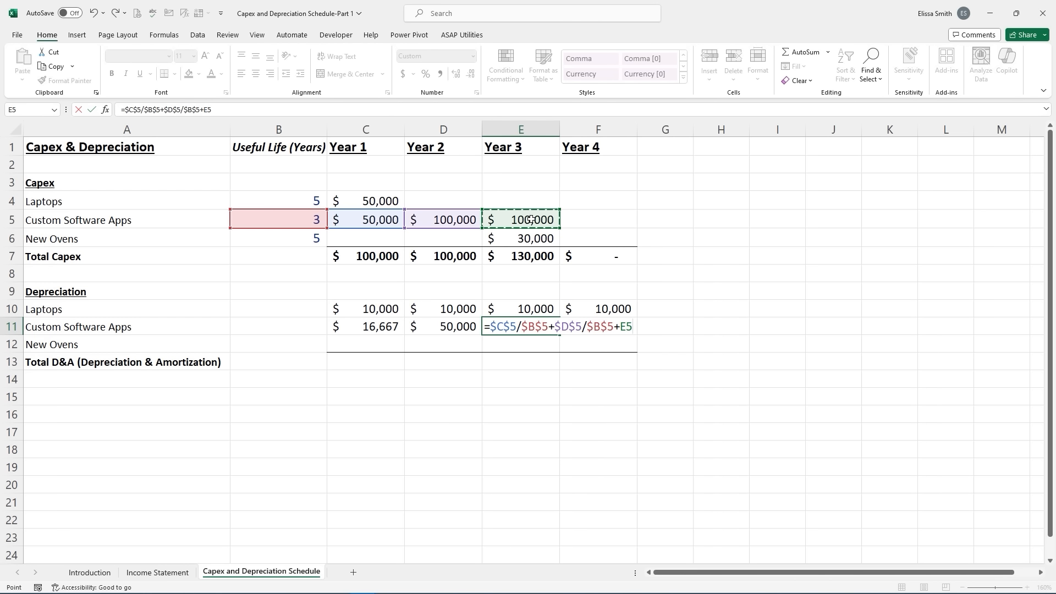
pyautogui.press('F4')
pyautogui.write('/')
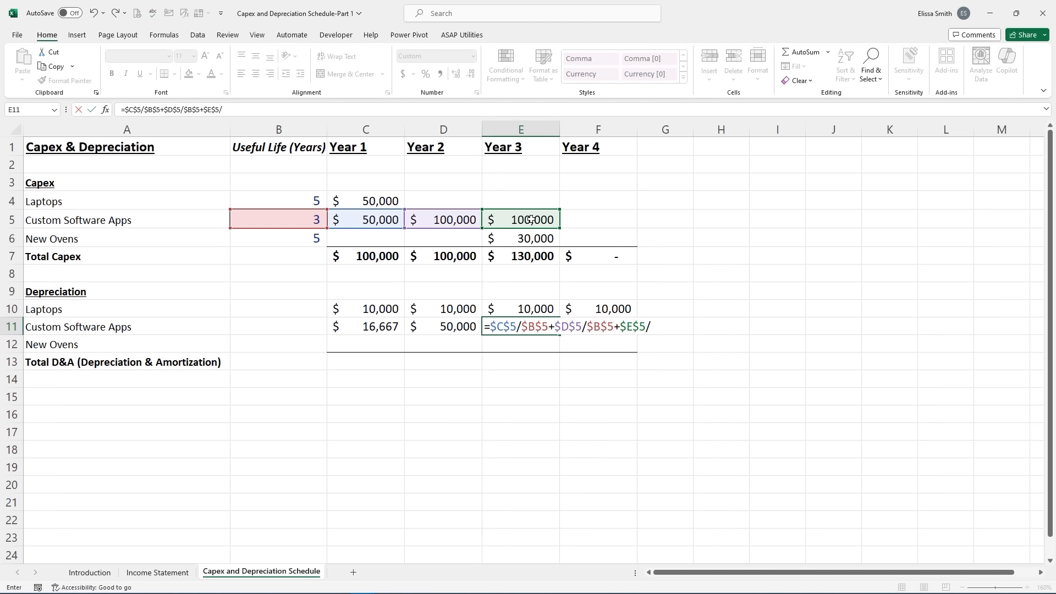
pyautogui.click(306, 216)
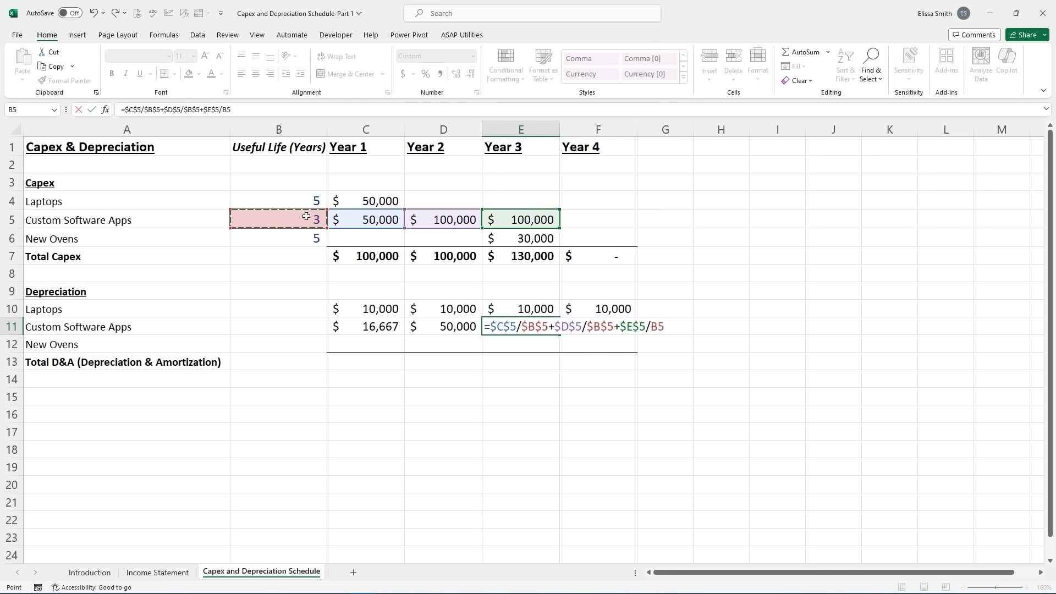
pyautogui.press('F4')
pyautogui.press('Return')
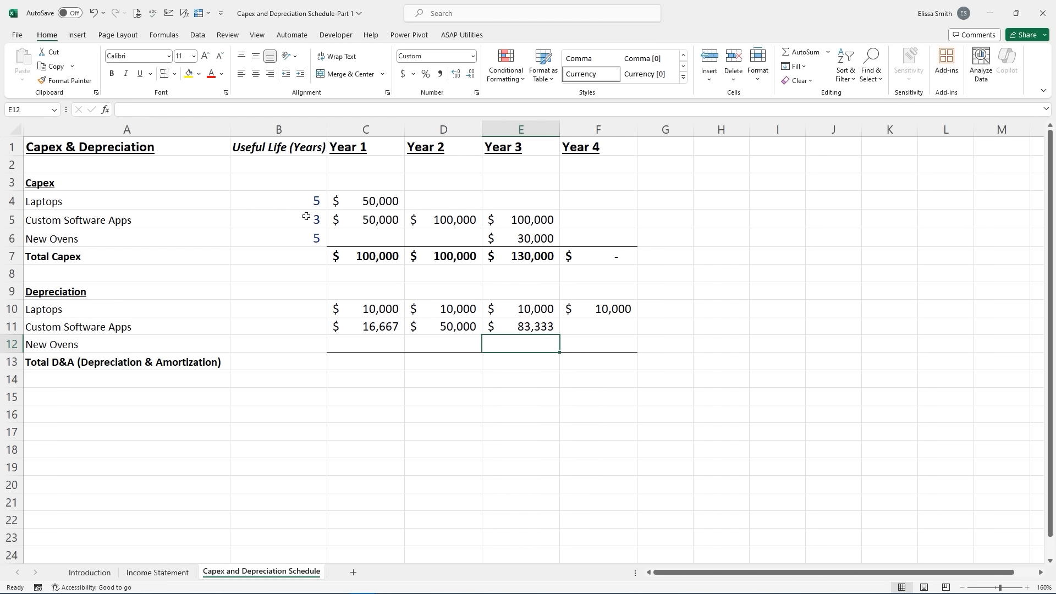
# - Fill the Year 3 custom software depreciation formula from E11 into F11
pyautogui.click(537, 326)
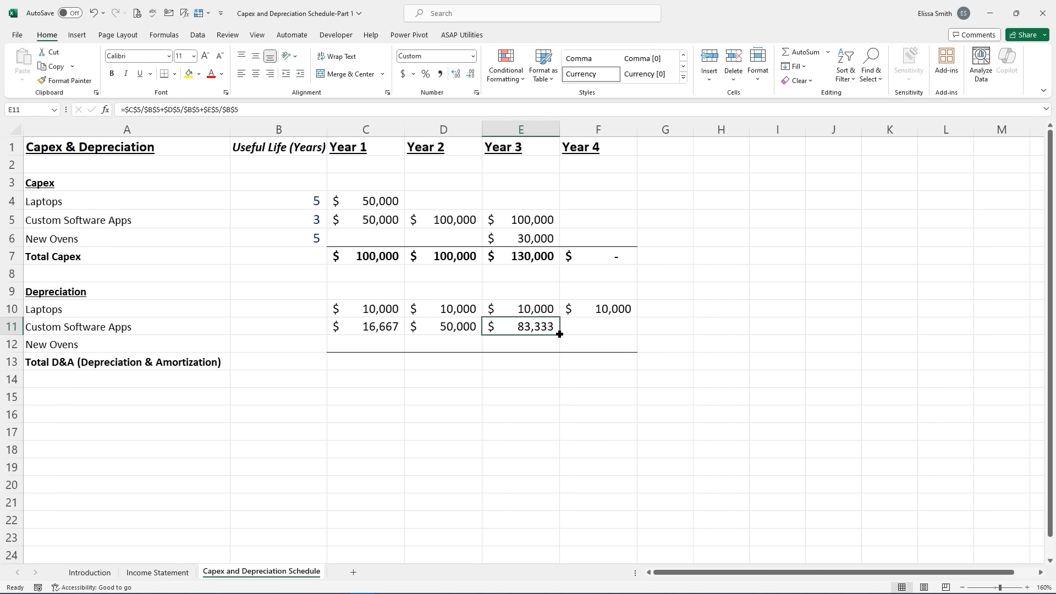
pyautogui.moveTo(556, 332); pyautogui.dragTo(602, 332)
pyautogui.click(609, 329)
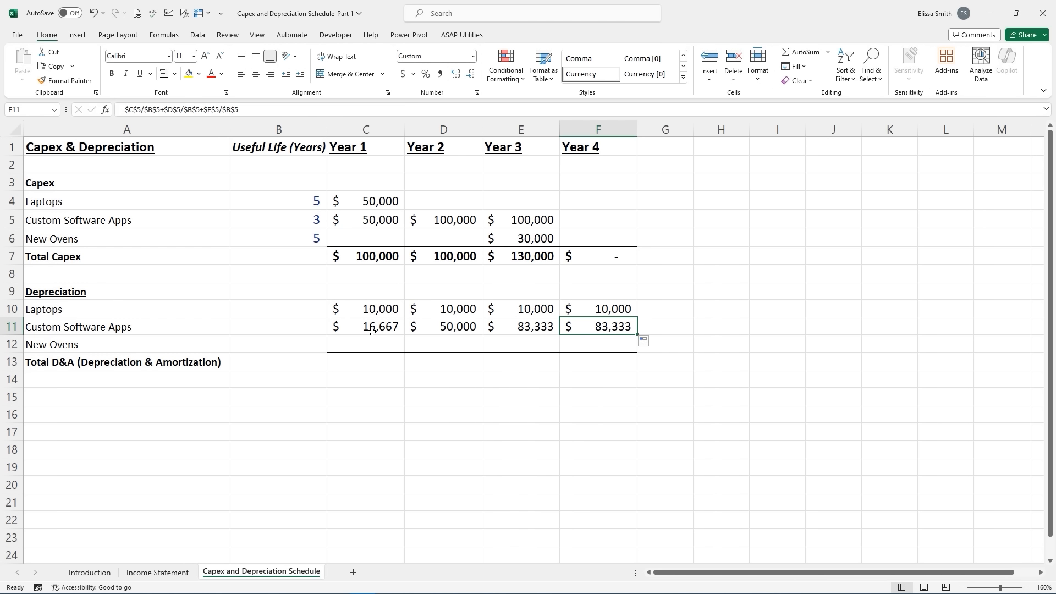
pyautogui.doubleClick(589, 328)
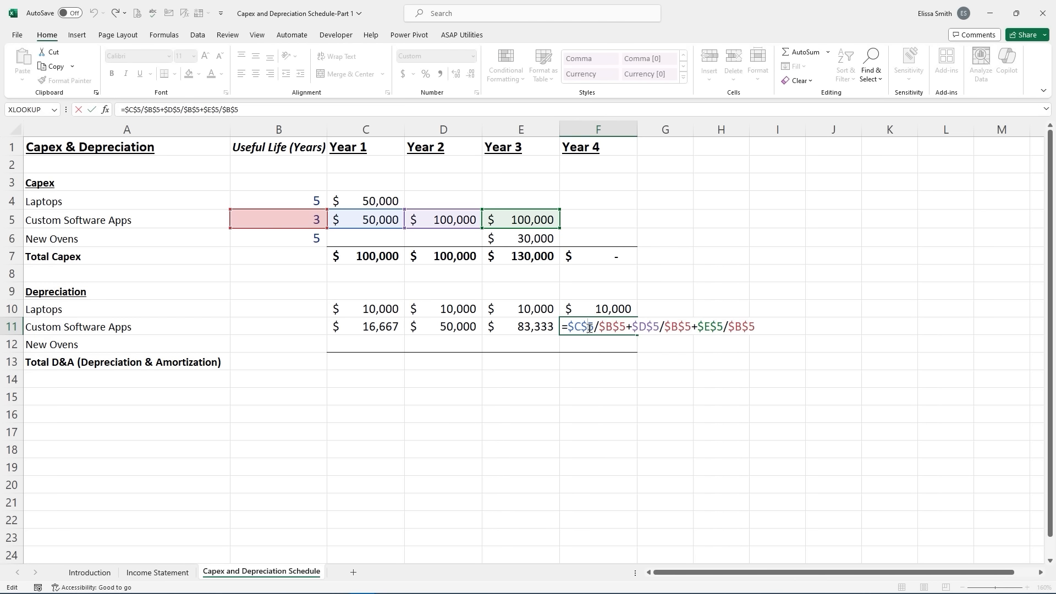
pyautogui.moveTo(630, 327); pyautogui.dragTo(567, 326)
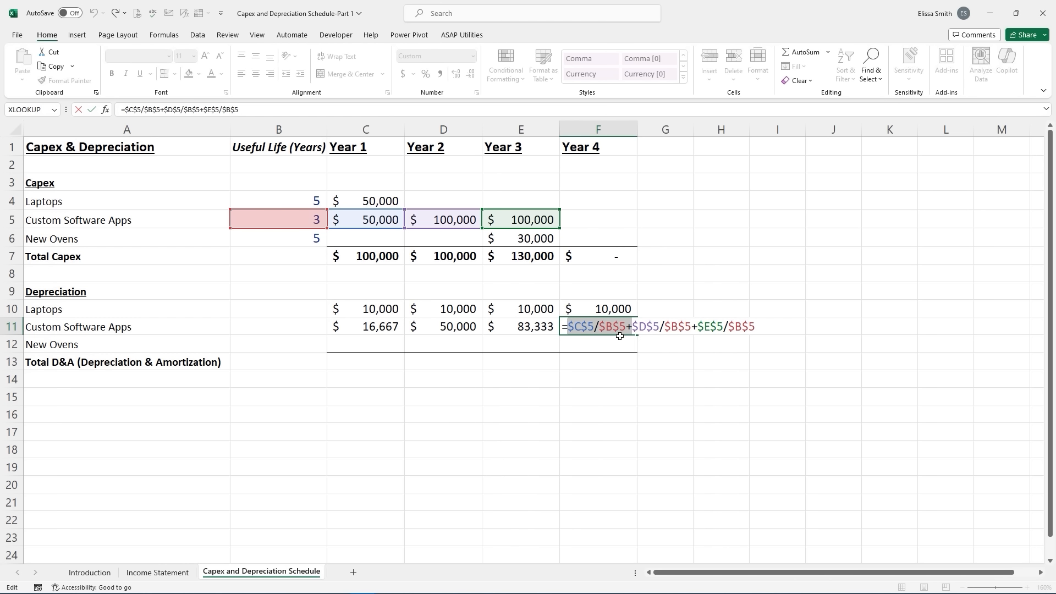
pyautogui.press('Return')
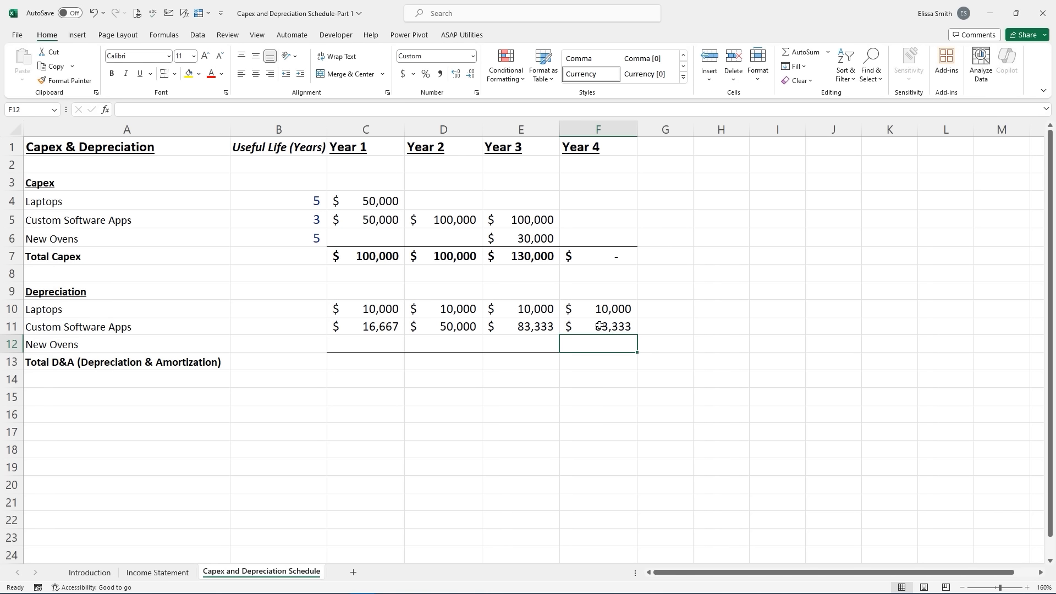
# - Remove the Year 1 purchase term from the F11 formula, leaving =$D$5/$B$5+$E$5/$B$5
pyautogui.click(599, 327)
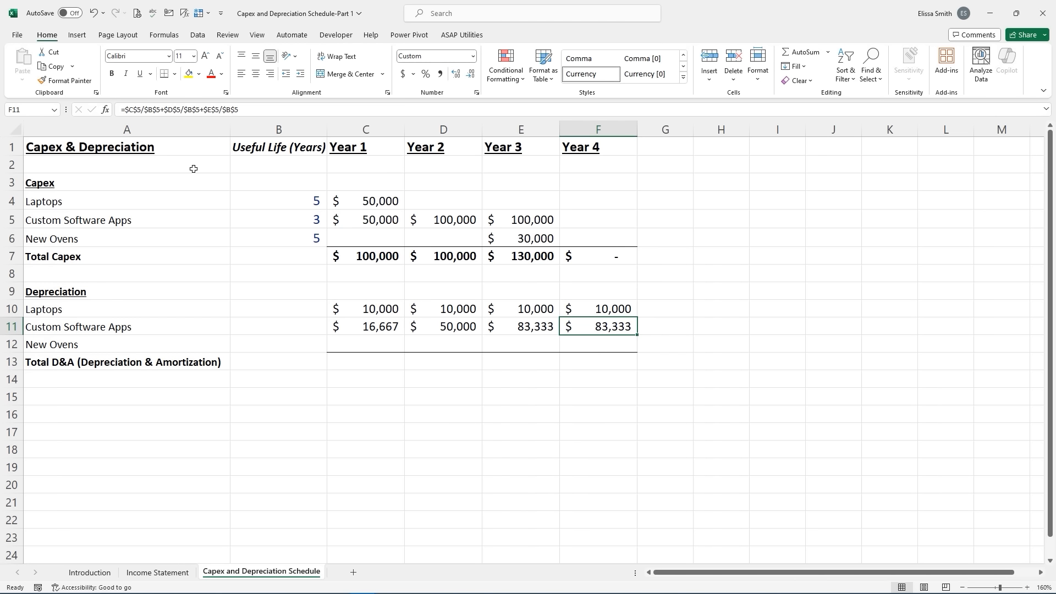
pyautogui.click(164, 109)
pyautogui.moveTo(164, 109); pyautogui.dragTo(125, 110)
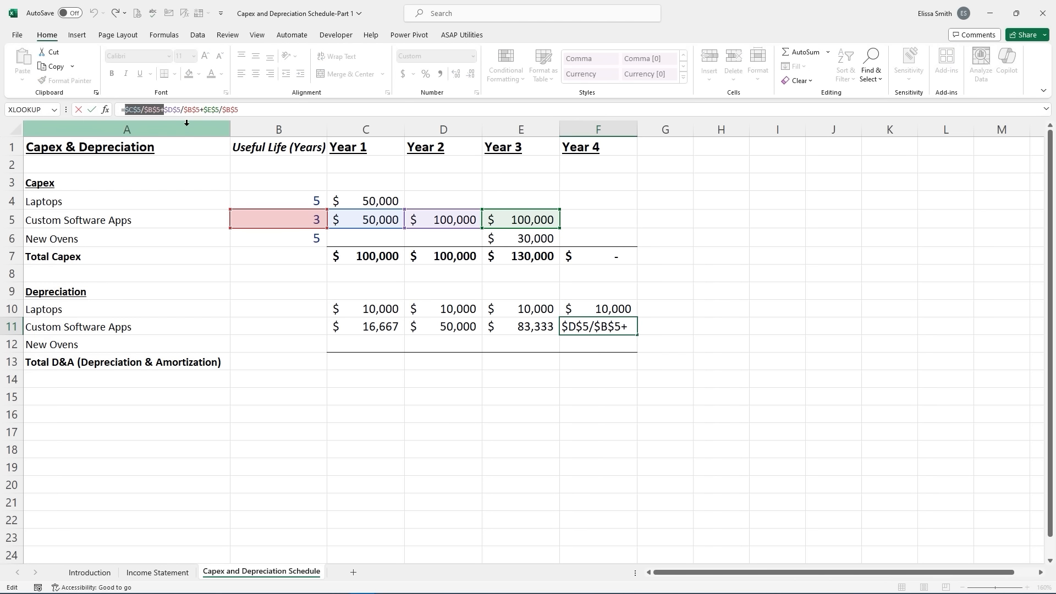
pyautogui.press('Delete')
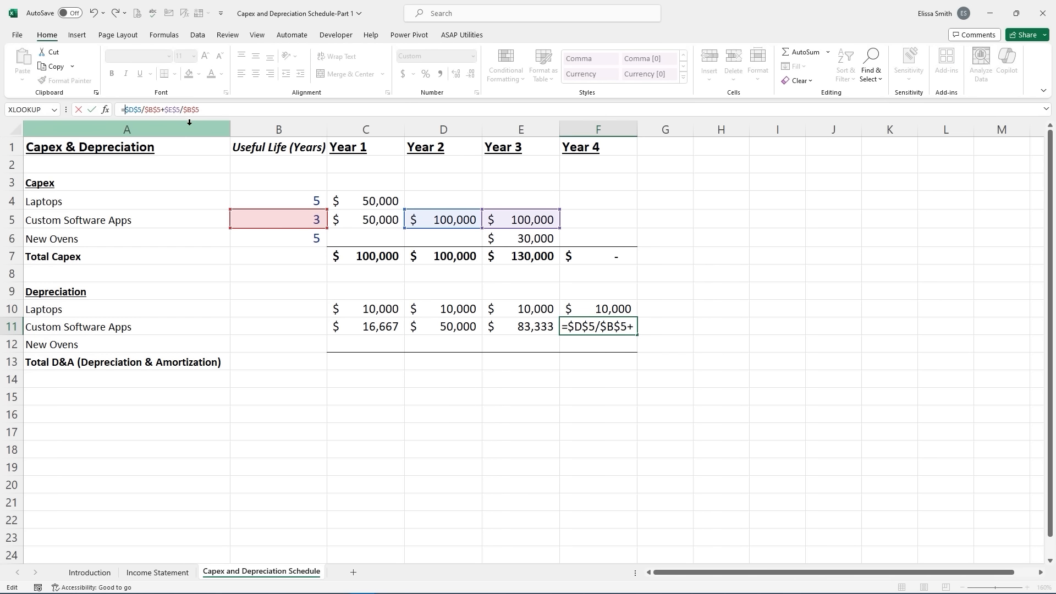
pyautogui.press('Return')
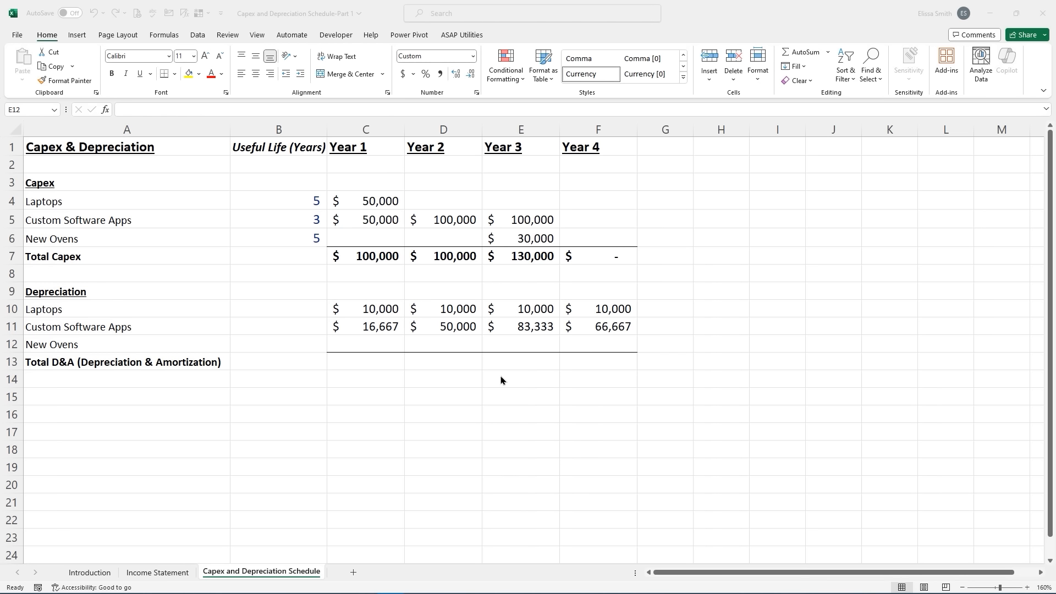
# - Calculate Year 3 new ovens depreciation in E12 with =$E$6/$B$6
pyautogui.click(500, 344)
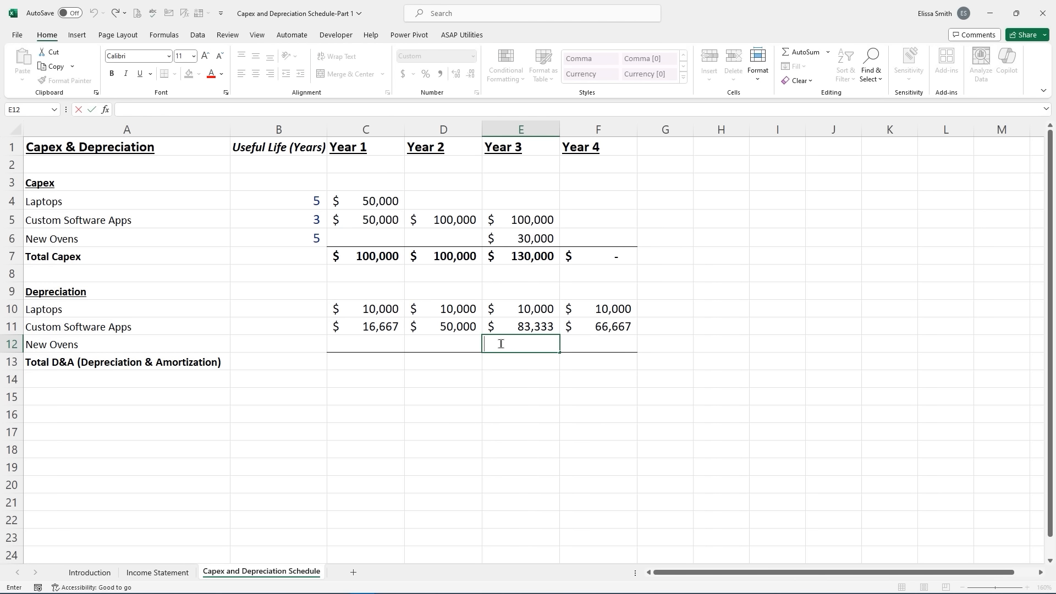
pyautogui.write('=')
pyautogui.click(519, 240)
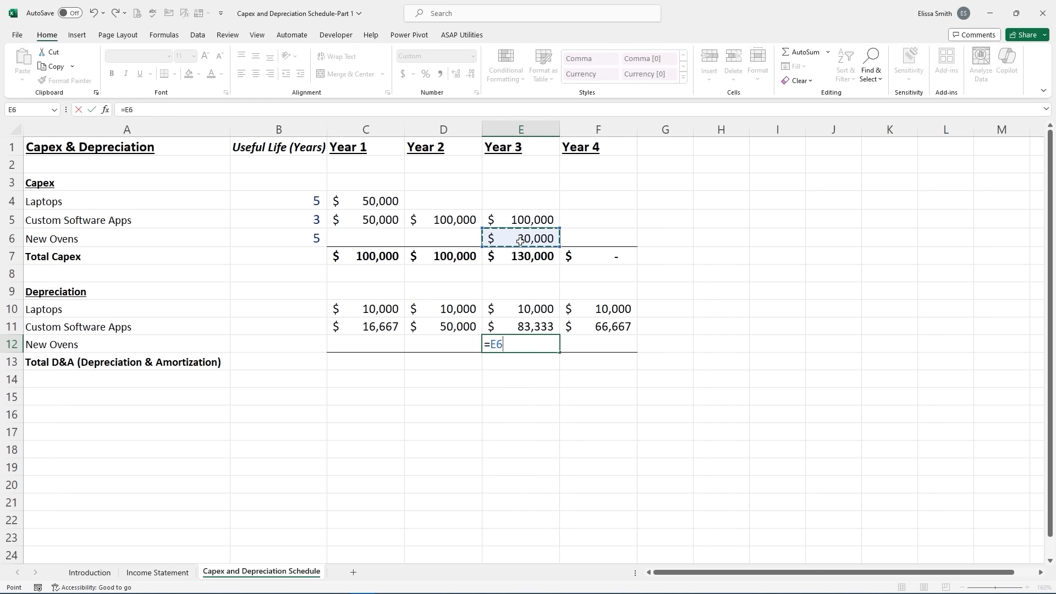
pyautogui.press('F4')
pyautogui.write('/')
pyautogui.click(316, 238)
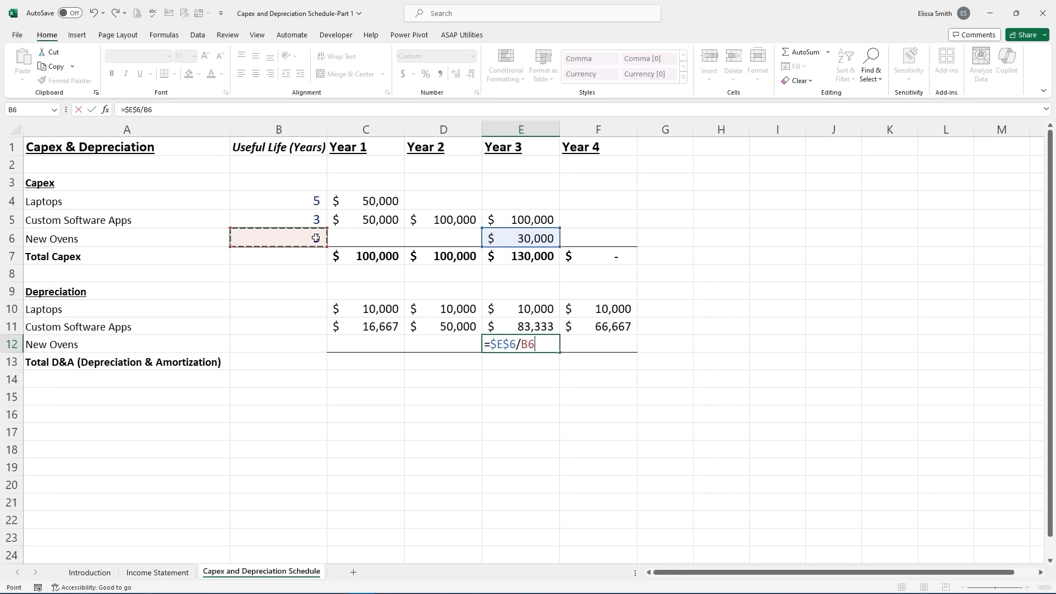
pyautogui.press('F4')
pyautogui.press('Return')
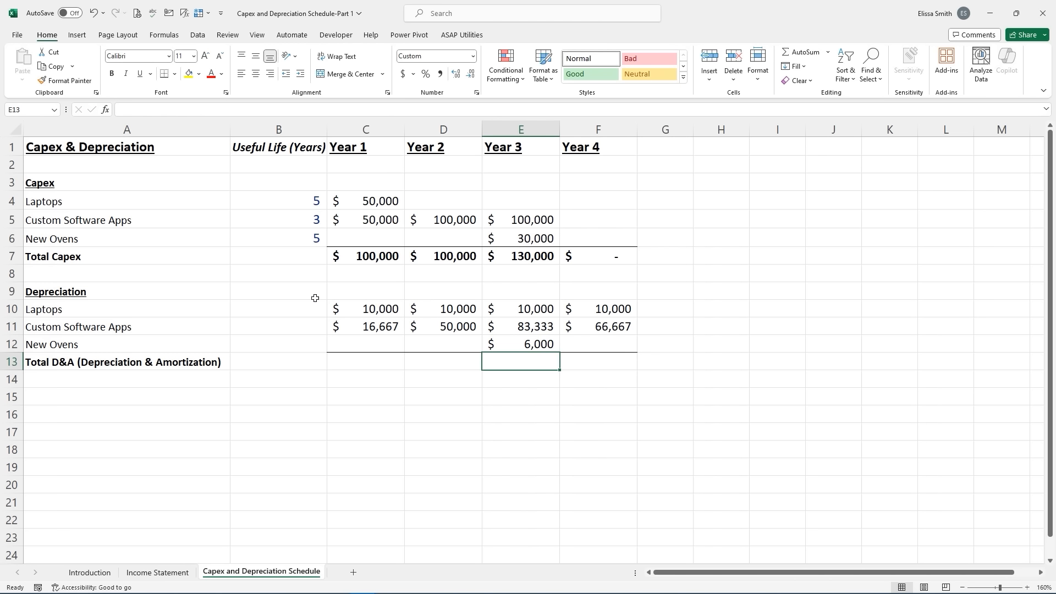
# - Fill the new ovens depreciation formula from E12 into F12 and total Year 1 D&A in C13 with =SUM(C10:C12)
pyautogui.click(525, 345)
pyautogui.moveTo(566, 349); pyautogui.dragTo(615, 358)
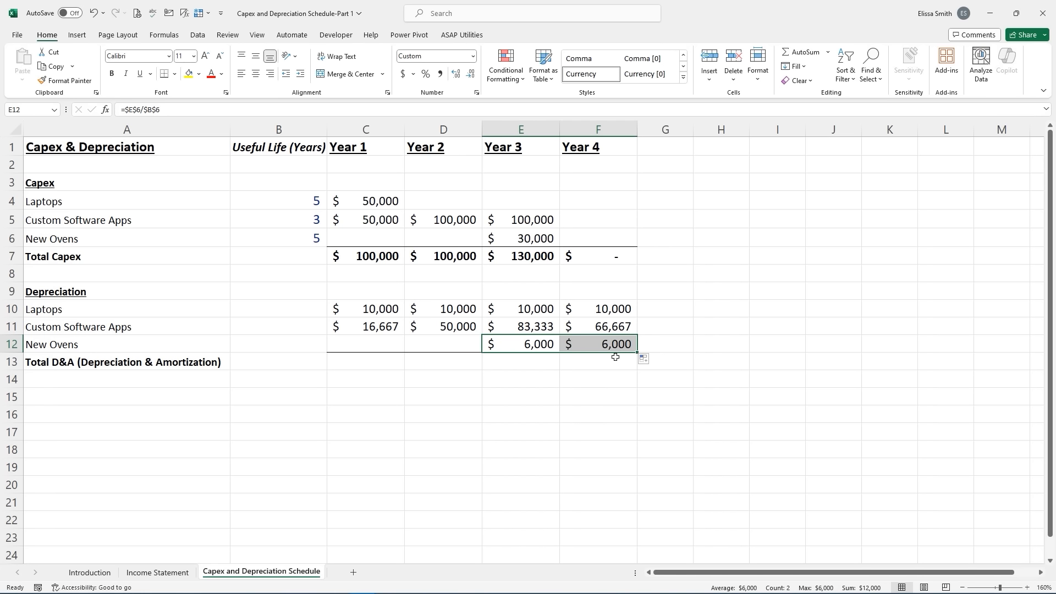
pyautogui.click(357, 364)
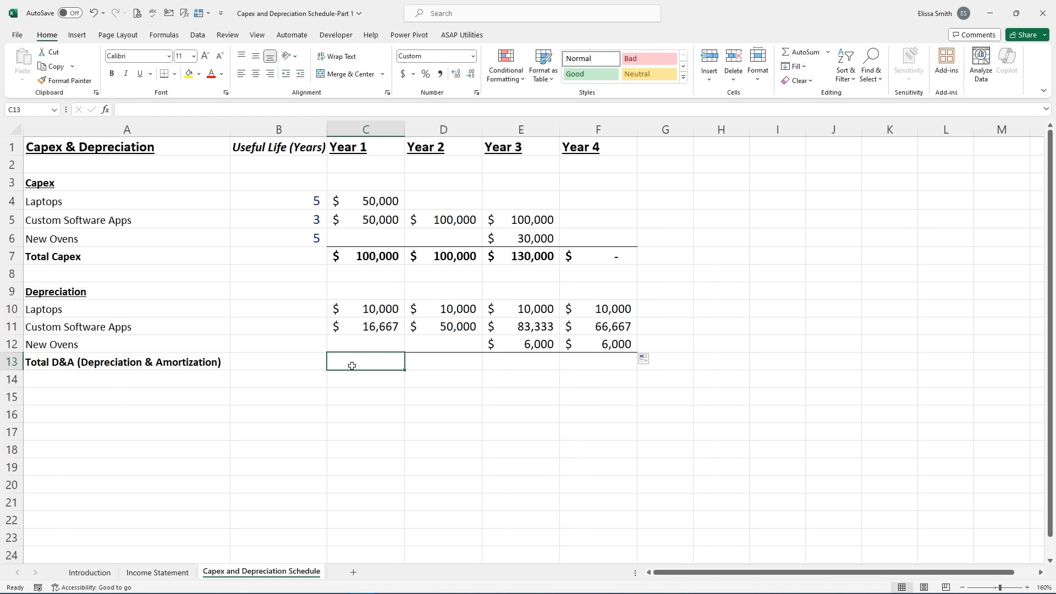
pyautogui.click(812, 54)
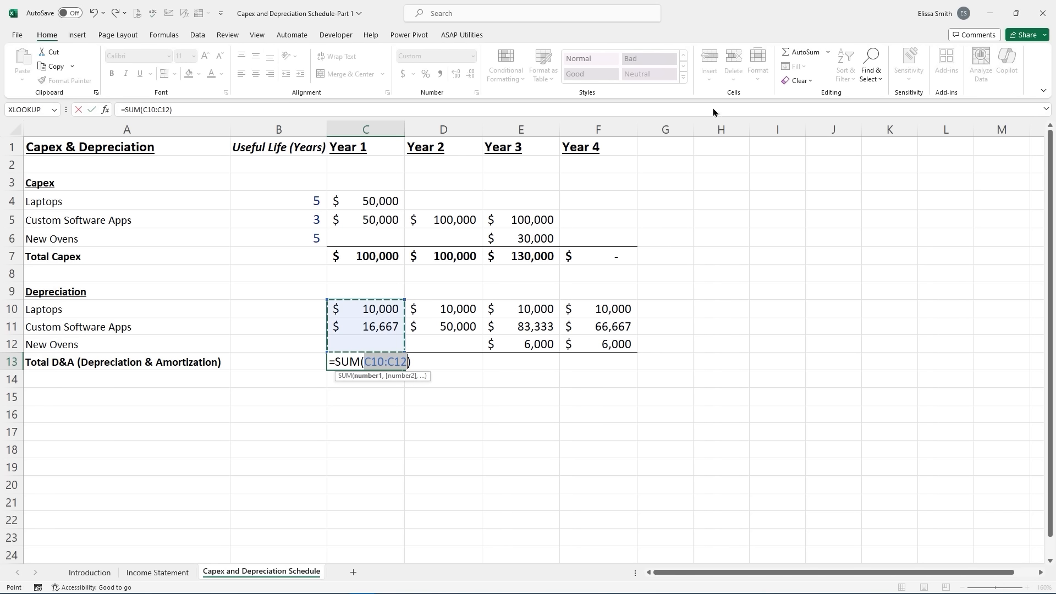
pyautogui.press('Return')
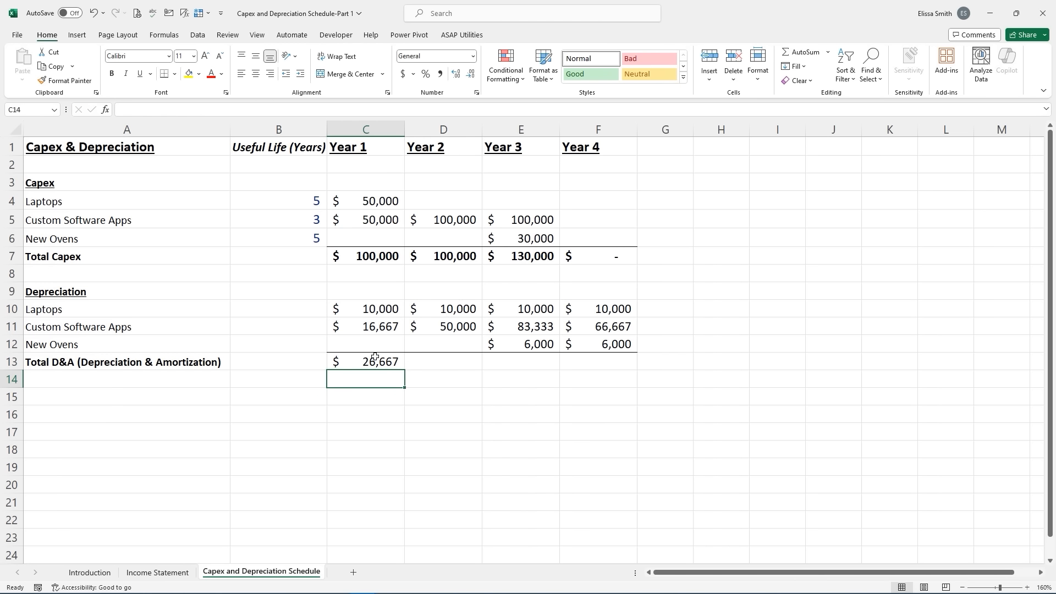
# - Fill the total D&A formula from C13 across D13:F13 and check the Year 3 and Year 4 sums
pyautogui.click(375, 356)
pyautogui.moveTo(405, 369); pyautogui.dragTo(604, 361)
pyautogui.click(439, 362)
pyautogui.click(509, 361)
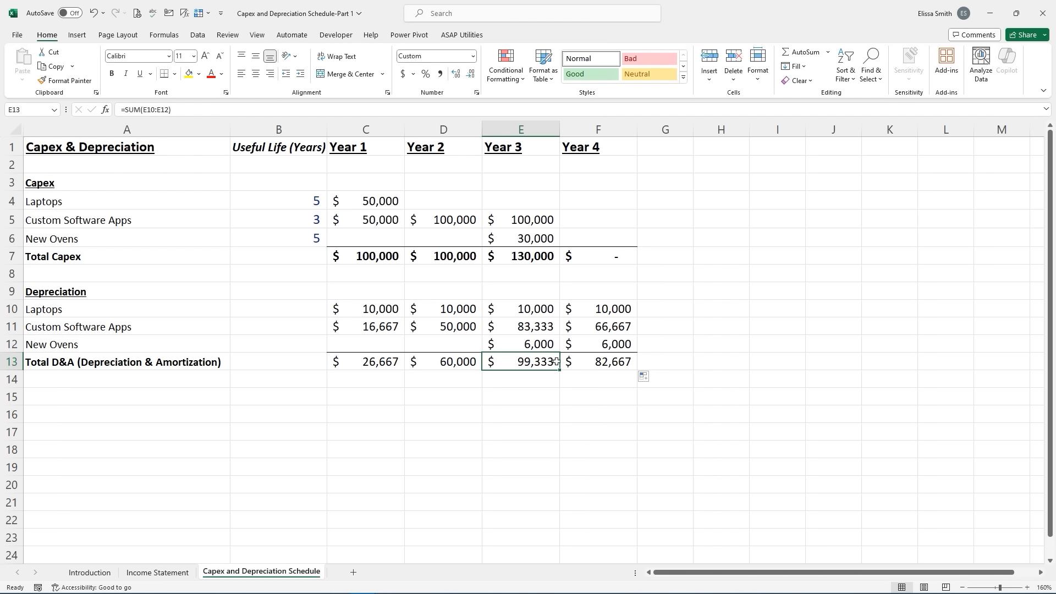
pyautogui.click(593, 365)
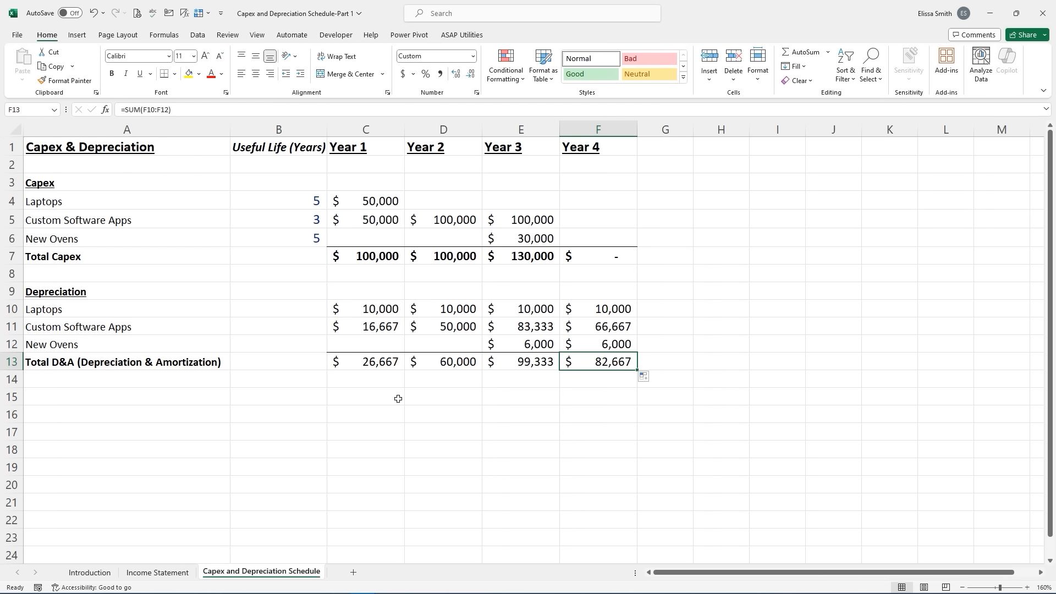
pyautogui.click(367, 399)
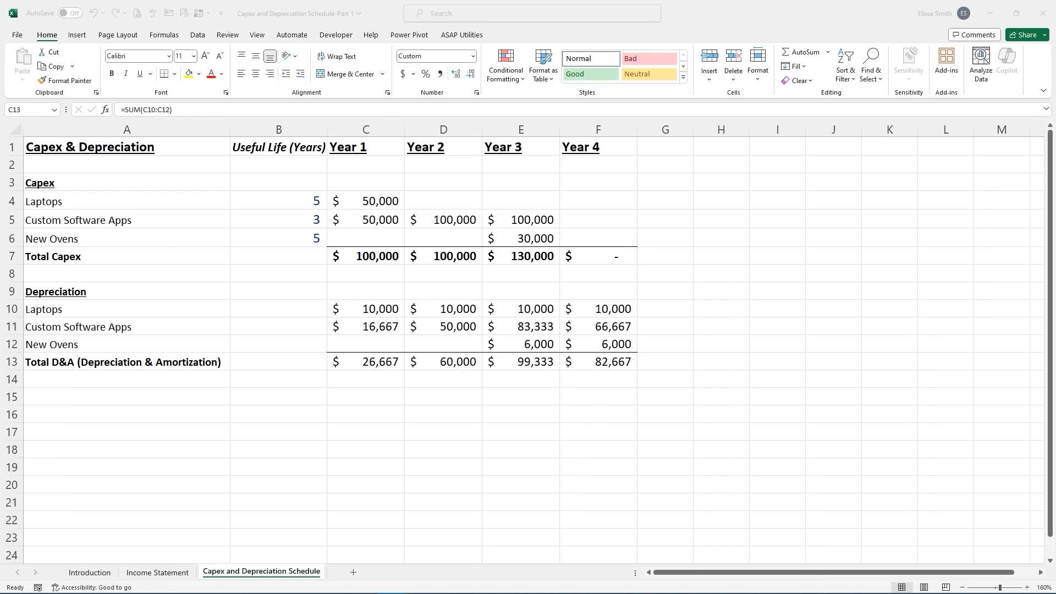
# - Link Income Statement cell B24 to ='Capex and Depreciation Schedule'!C13 and fill the depreciation link across to E24
pyautogui.click(159, 574)
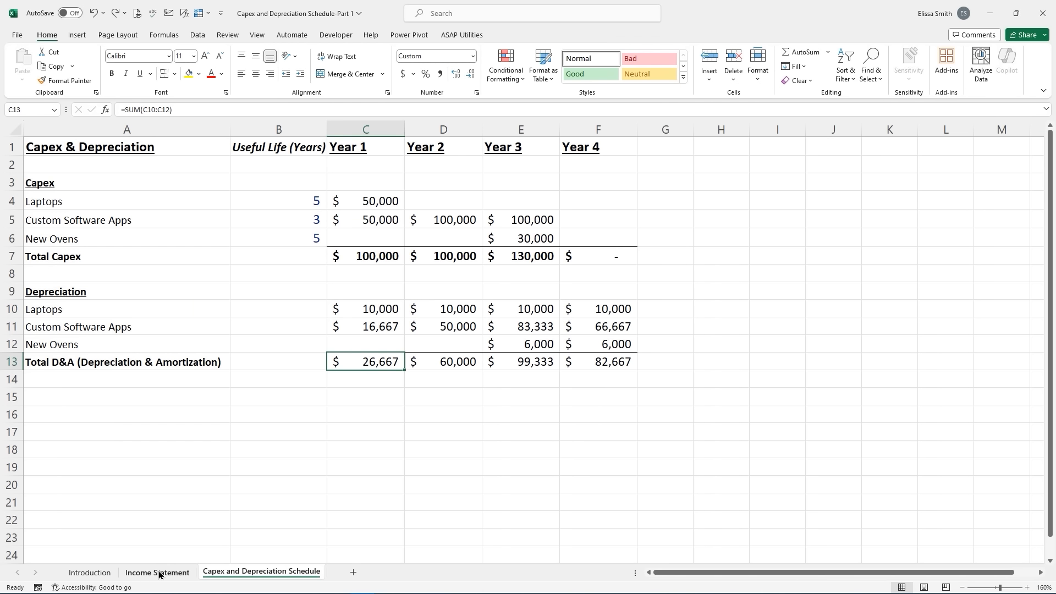
pyautogui.click(160, 574)
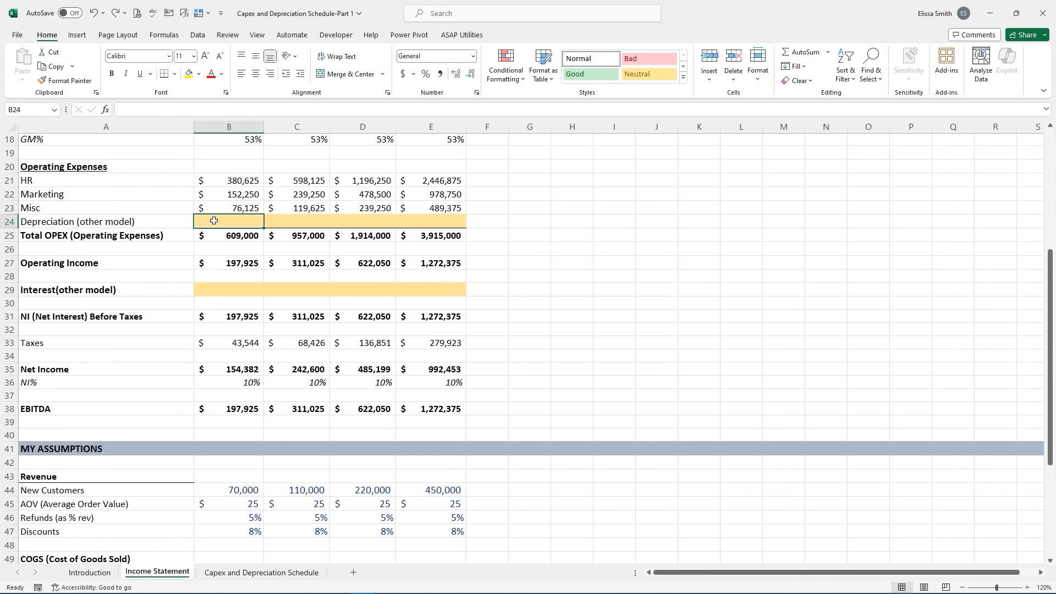
pyautogui.scroll(2, 214, 220)
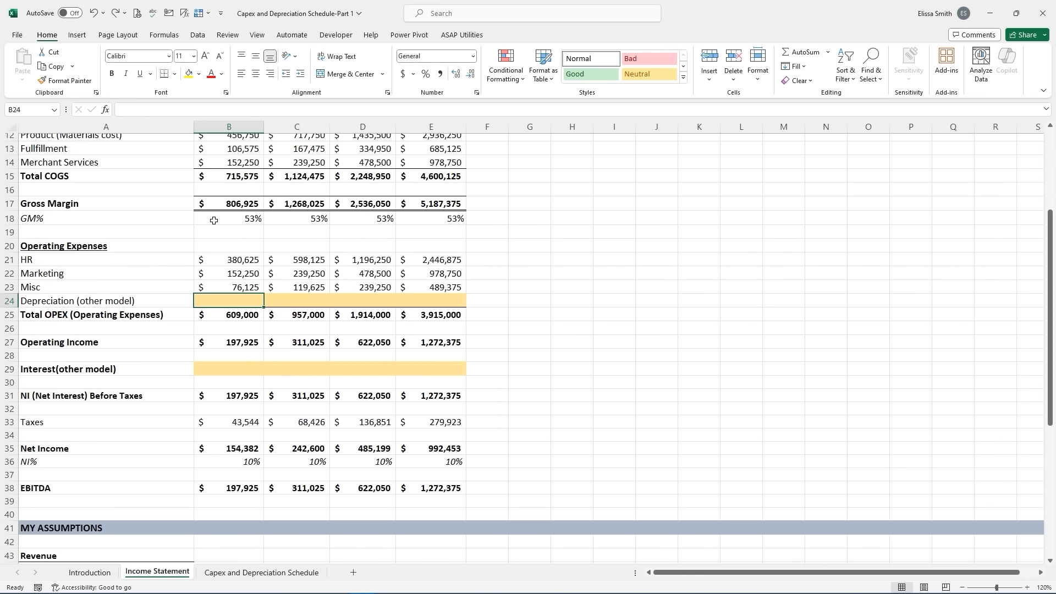
pyautogui.scroll(-2, 214, 220)
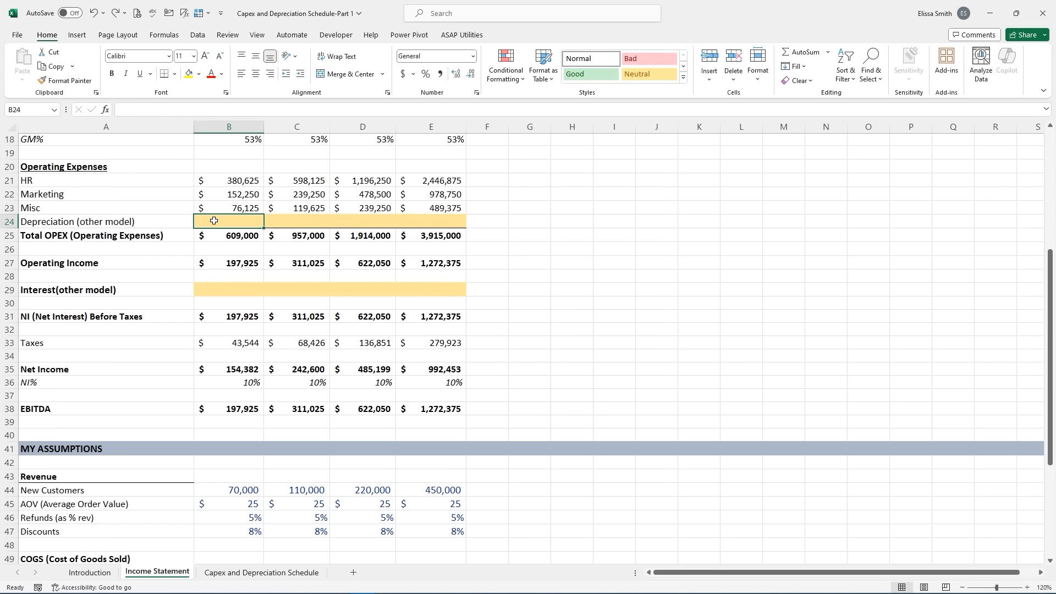
pyautogui.write('=')
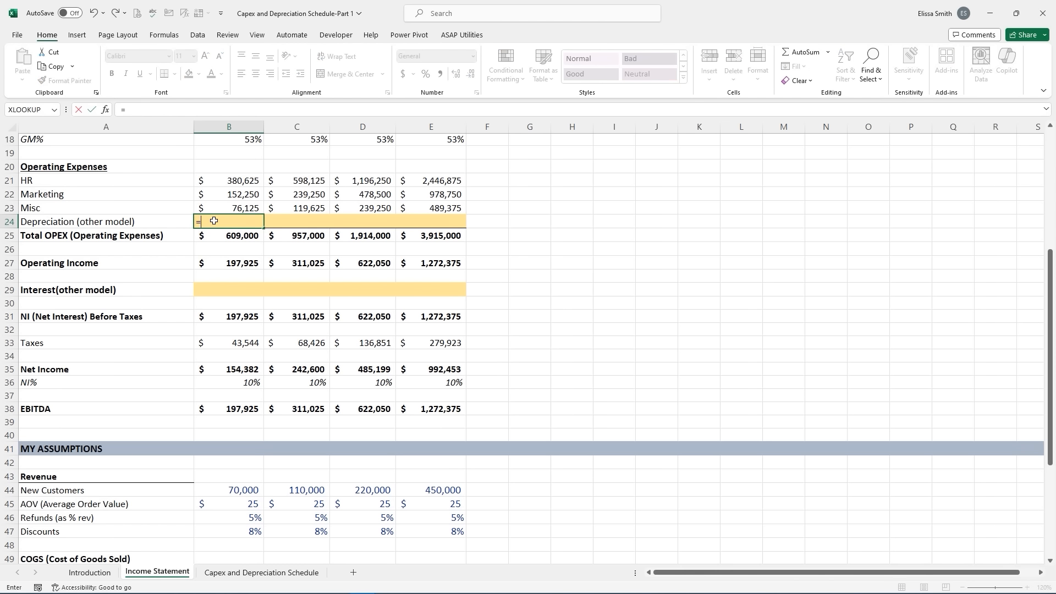
pyautogui.click(255, 574)
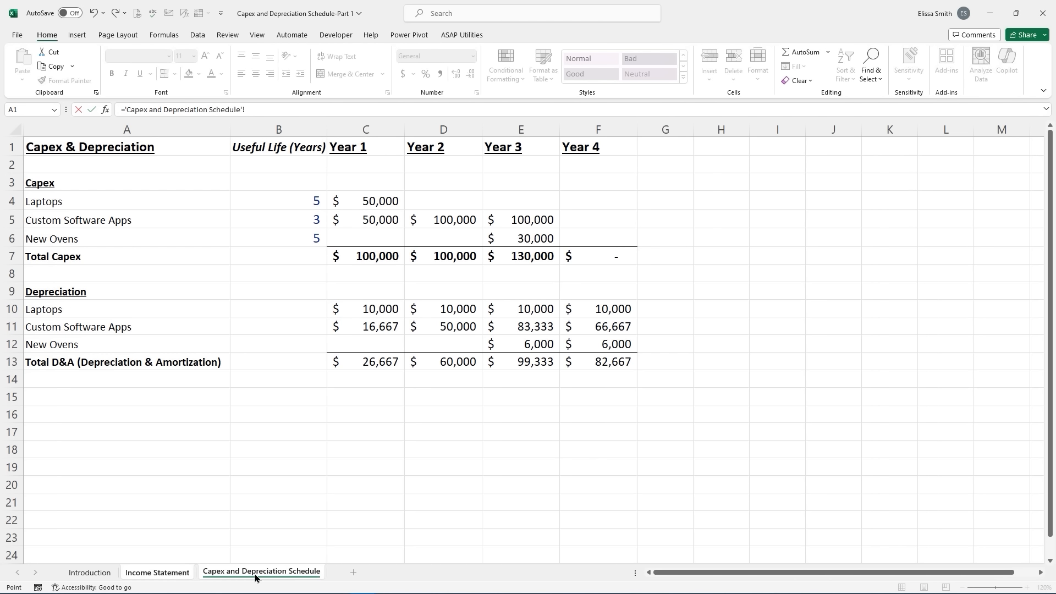
pyautogui.click(370, 367)
pyautogui.press('Return')
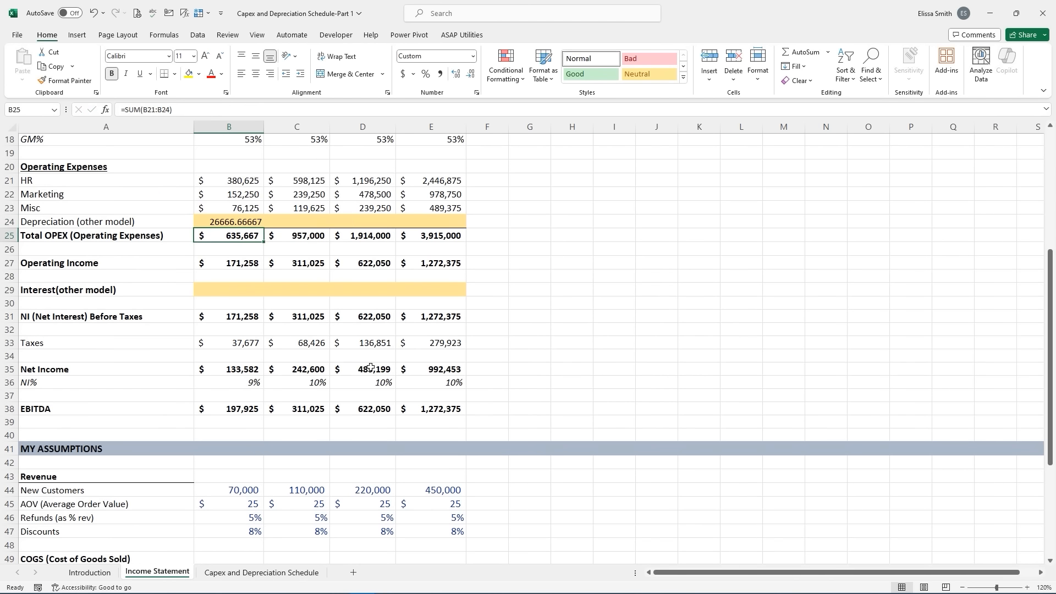
pyautogui.click(219, 222)
pyautogui.moveTo(264, 228); pyautogui.dragTo(438, 229)
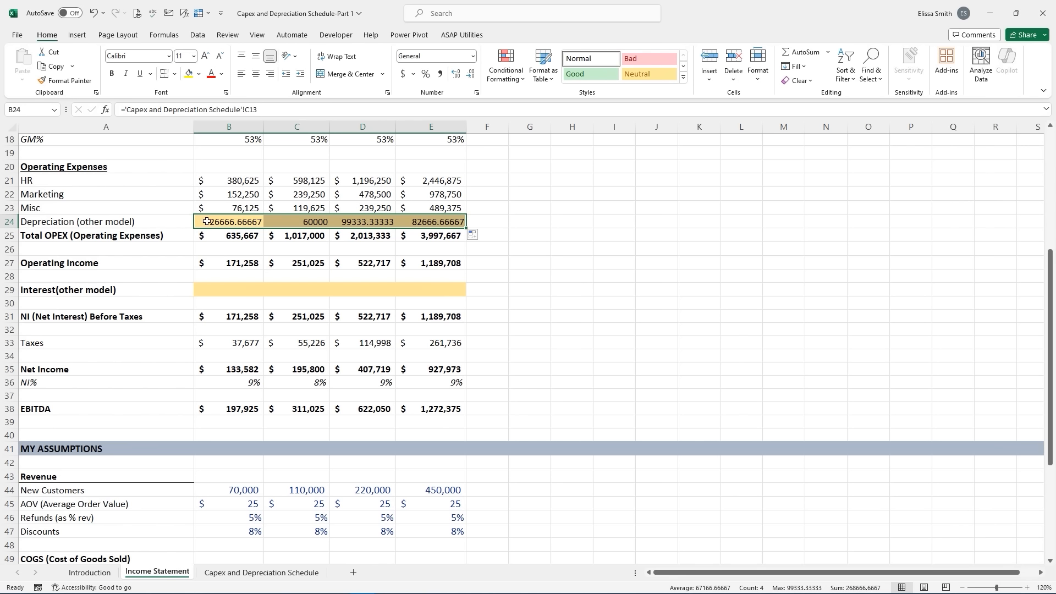
# - Format the Income Statement depreciation values in B24:E24 as dollar accounting figures with no decimals
pyautogui.moveTo(205, 221); pyautogui.dragTo(439, 222)
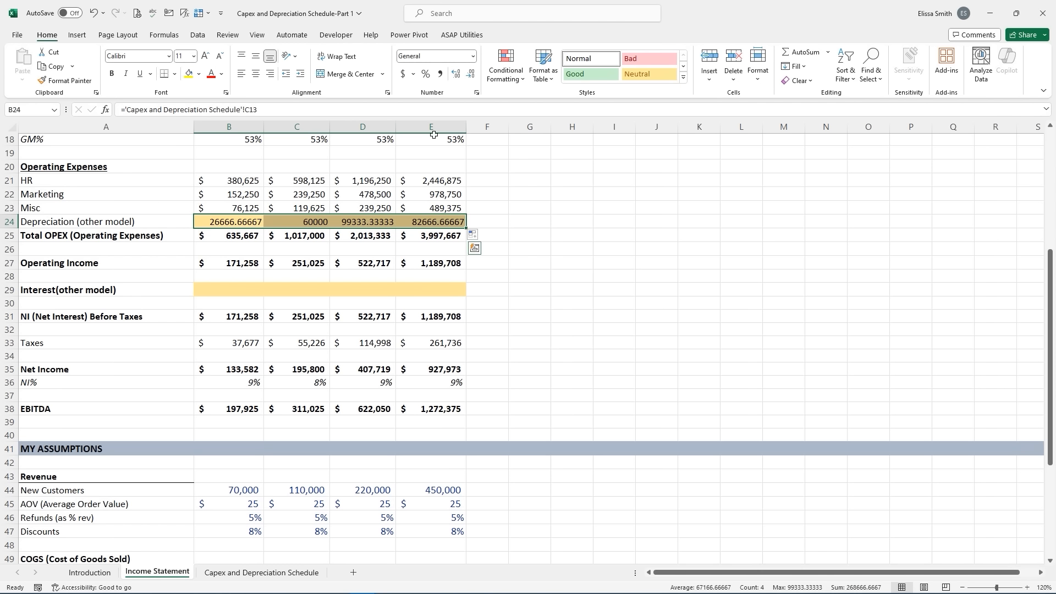
pyautogui.click(403, 77)
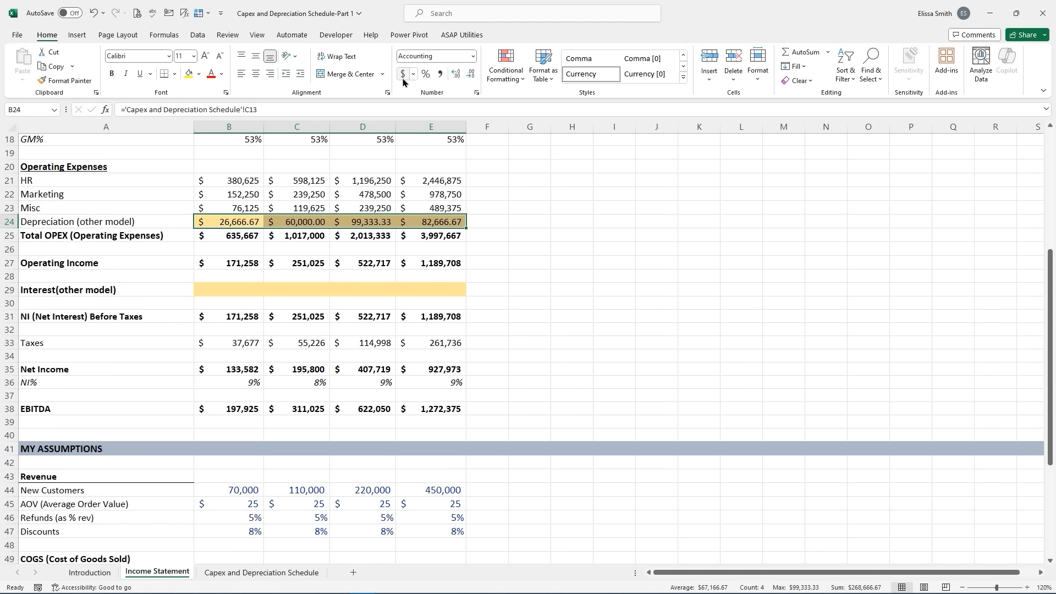
pyautogui.click(455, 76)
pyautogui.click(469, 76)
pyautogui.click(469, 75)
pyautogui.click(469, 75)
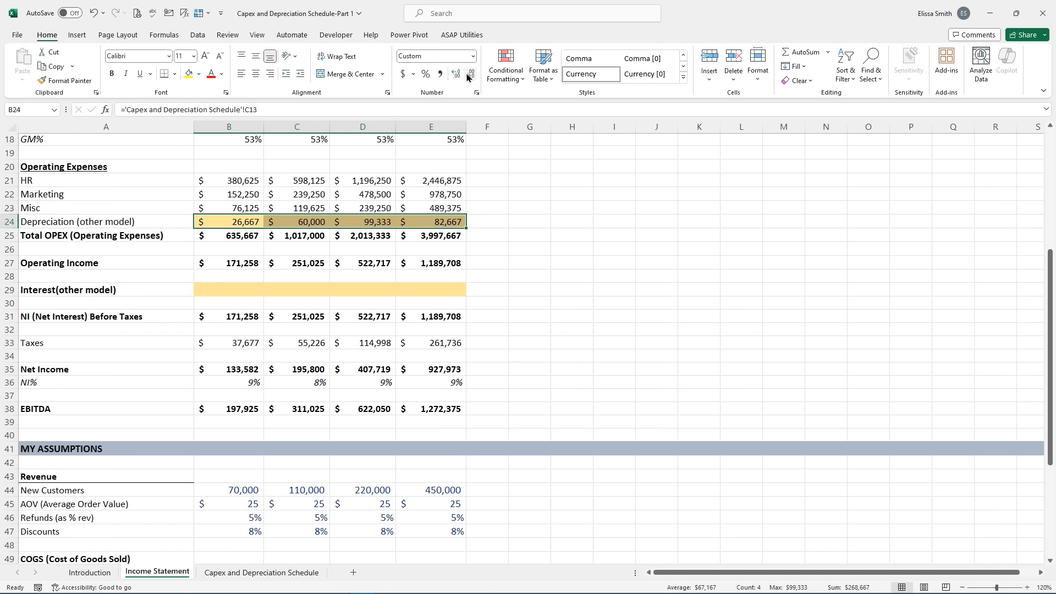
# - Copy the formatting of the Year 1 Misc cell B23 onto the depreciation cells B24:E24
pyautogui.click(218, 204)
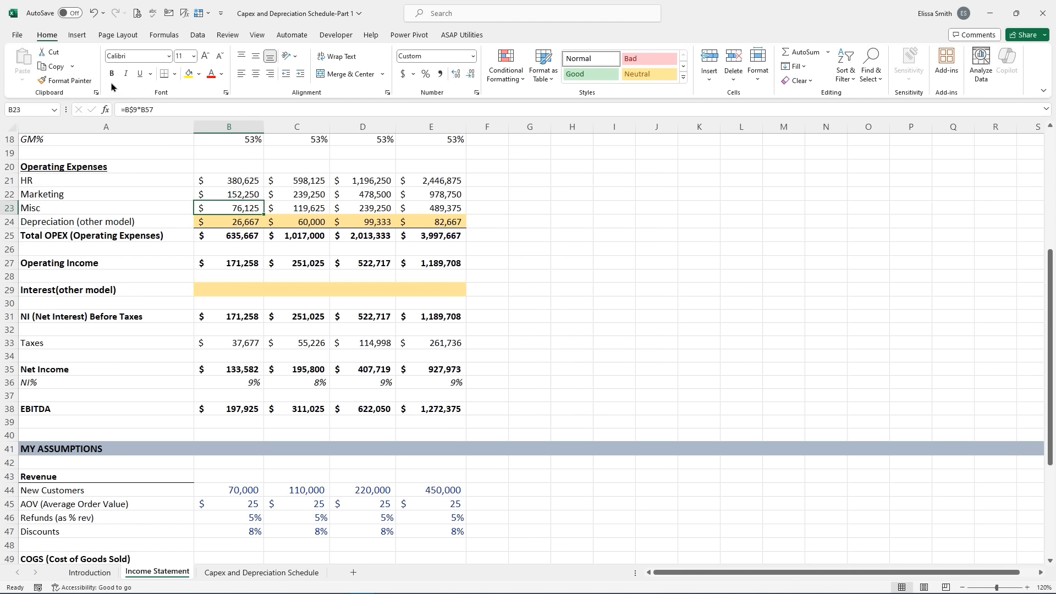
pyautogui.click(81, 80)
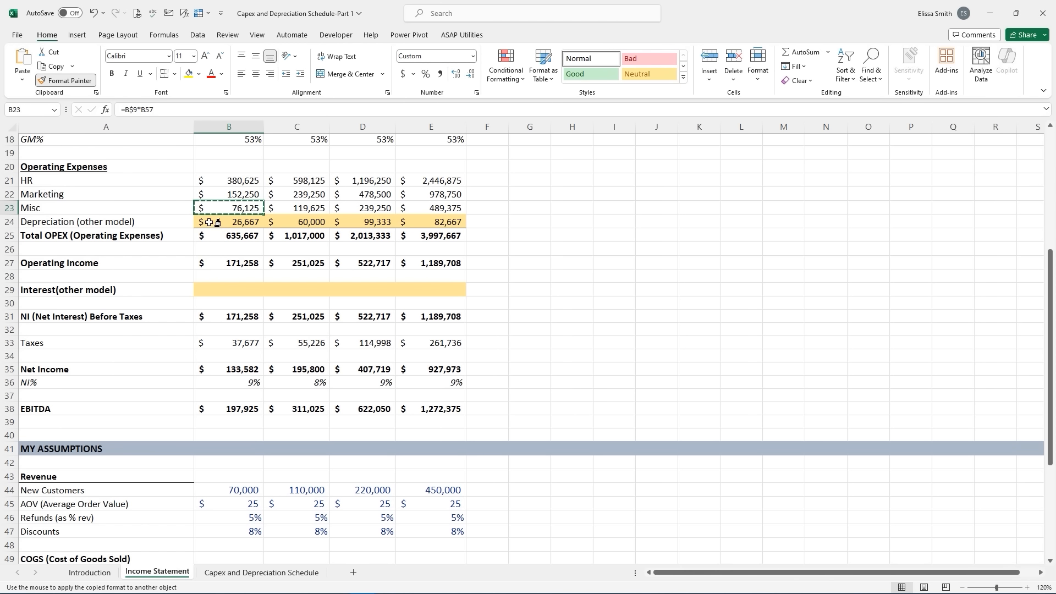
pyautogui.moveTo(209, 222); pyautogui.dragTo(447, 223)
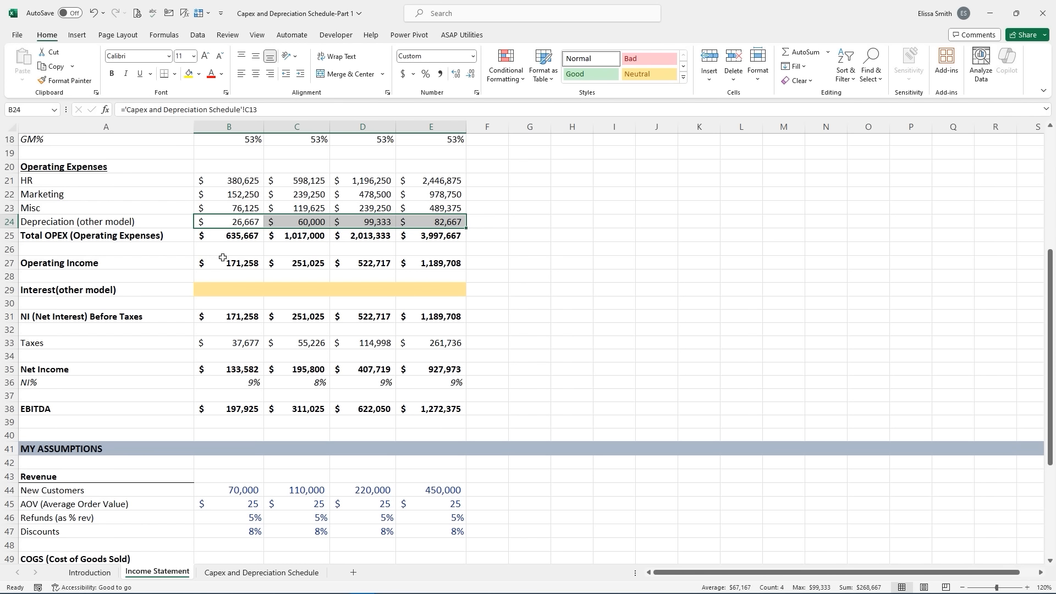
pyautogui.moveTo(222, 261); pyautogui.dragTo(443, 261)
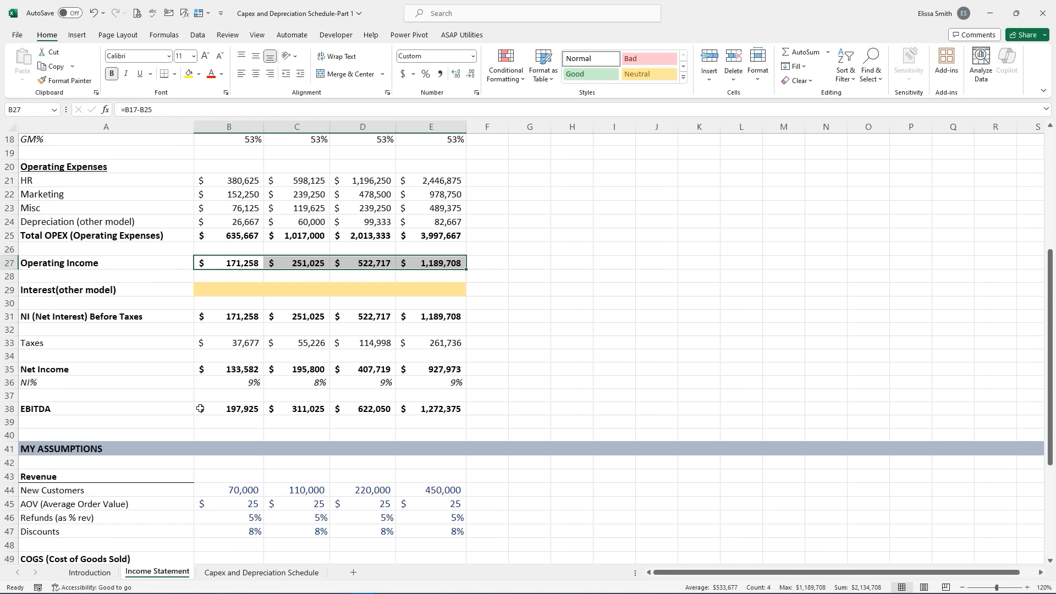
pyautogui.moveTo(200, 409); pyautogui.dragTo(442, 406)
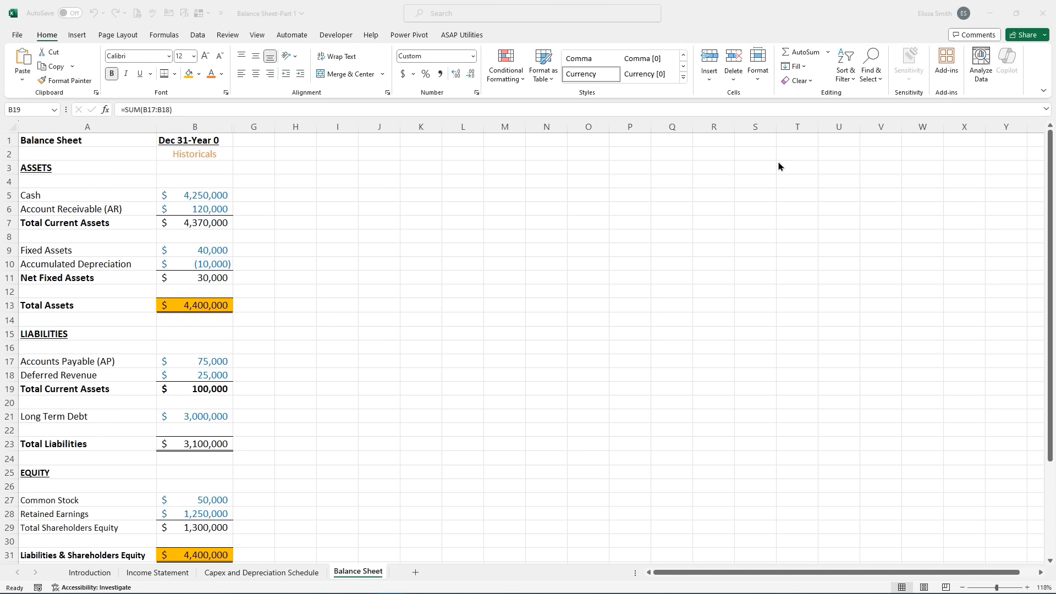
# - Examine the Year 0 asset figures on the Balance Sheet, from Cash and Account Receivable through Net Fixed Assets to Total Assets
pyautogui.click(368, 573)
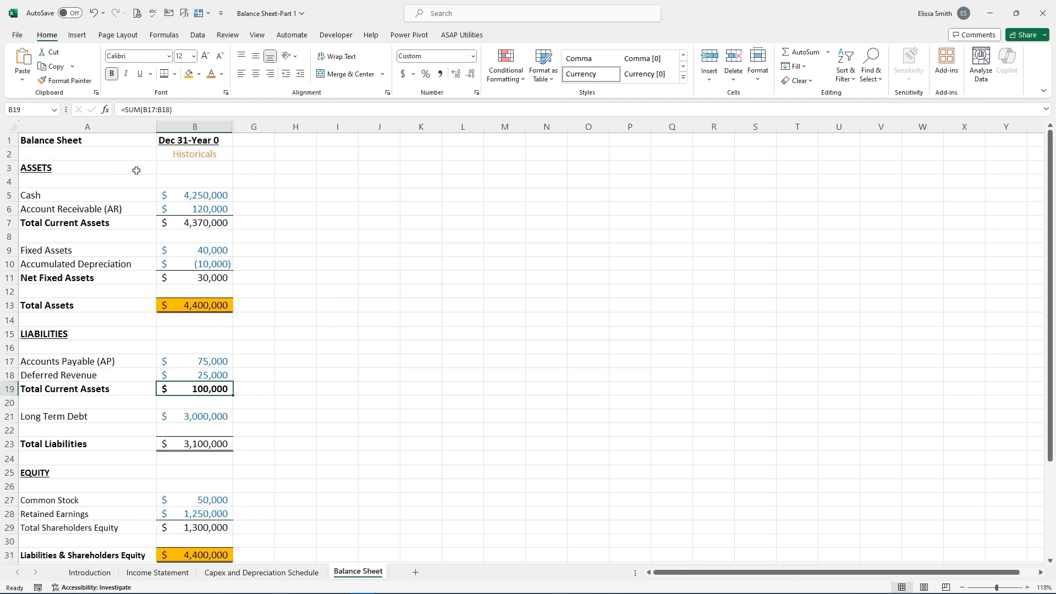
pyautogui.click(175, 142)
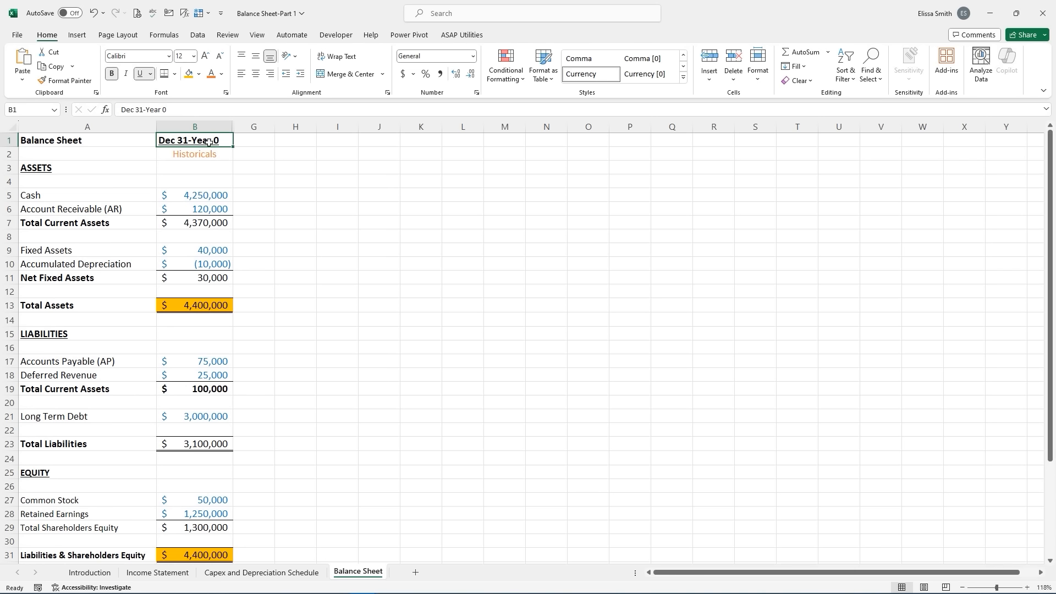
pyautogui.click(210, 195)
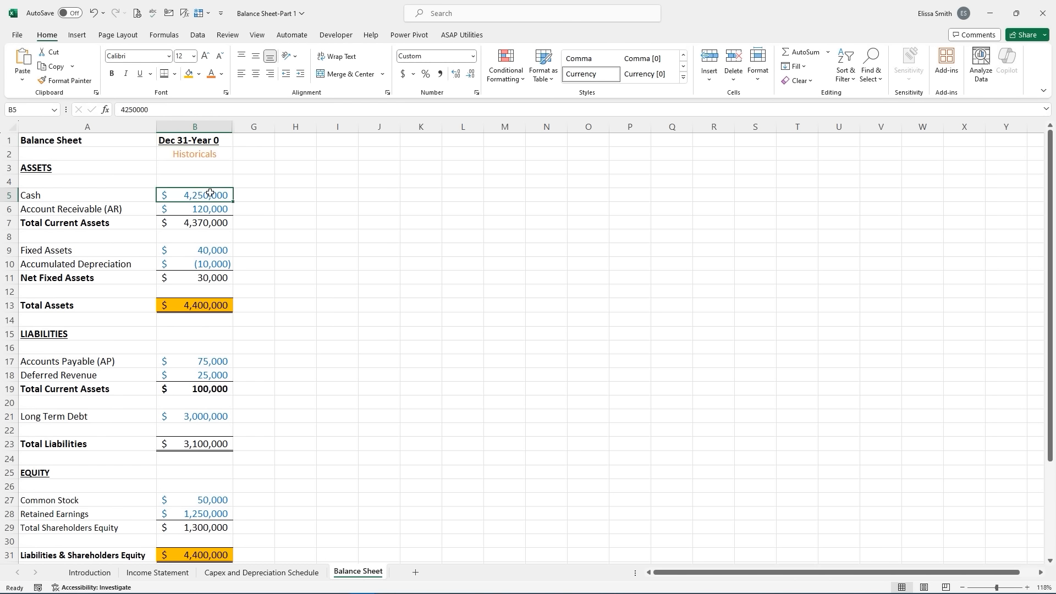
pyautogui.click(205, 212)
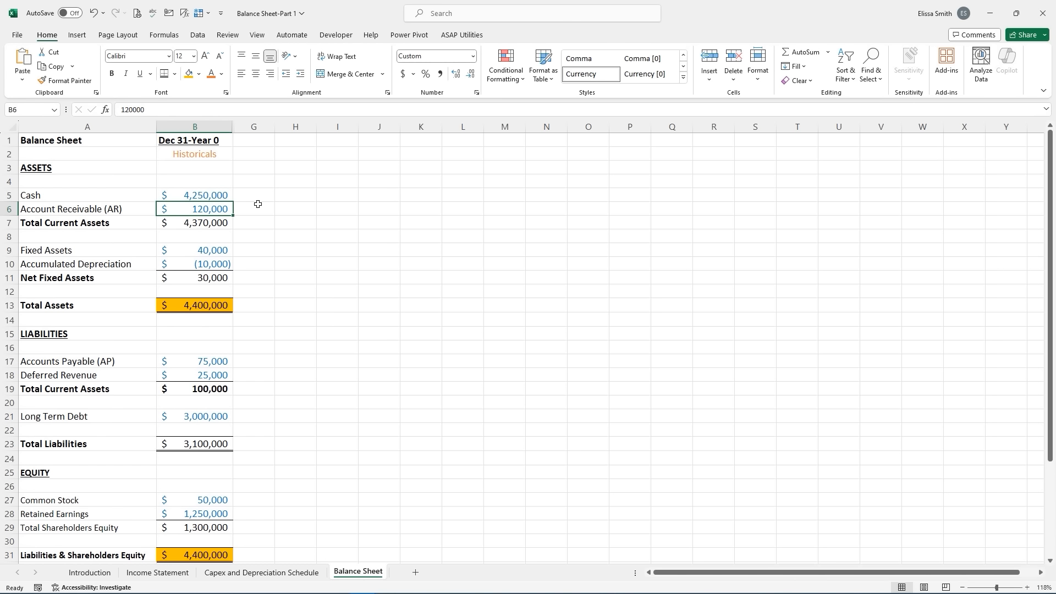
pyautogui.click(210, 223)
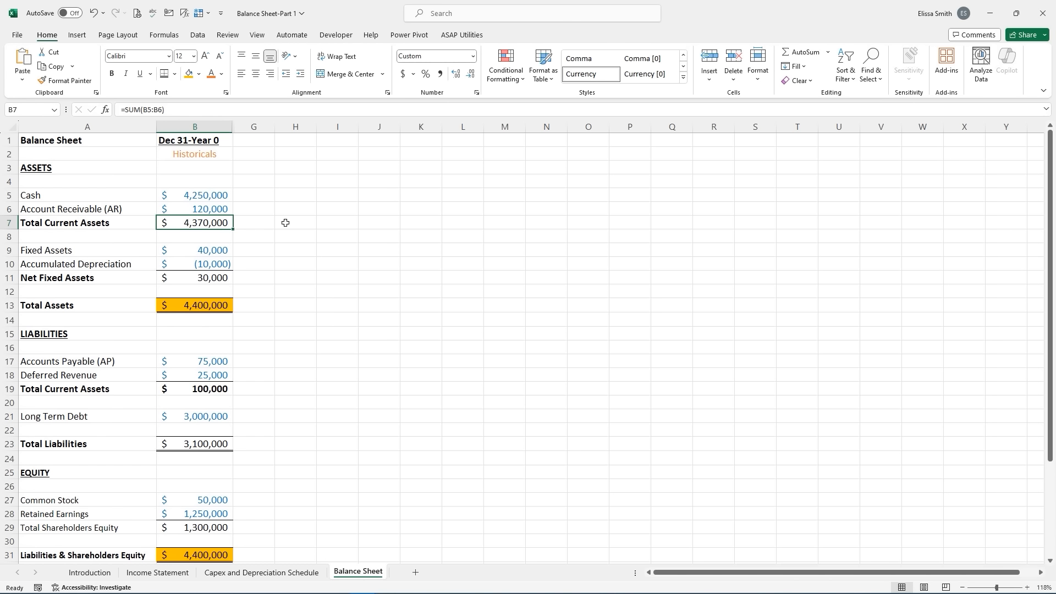
pyautogui.click(202, 249)
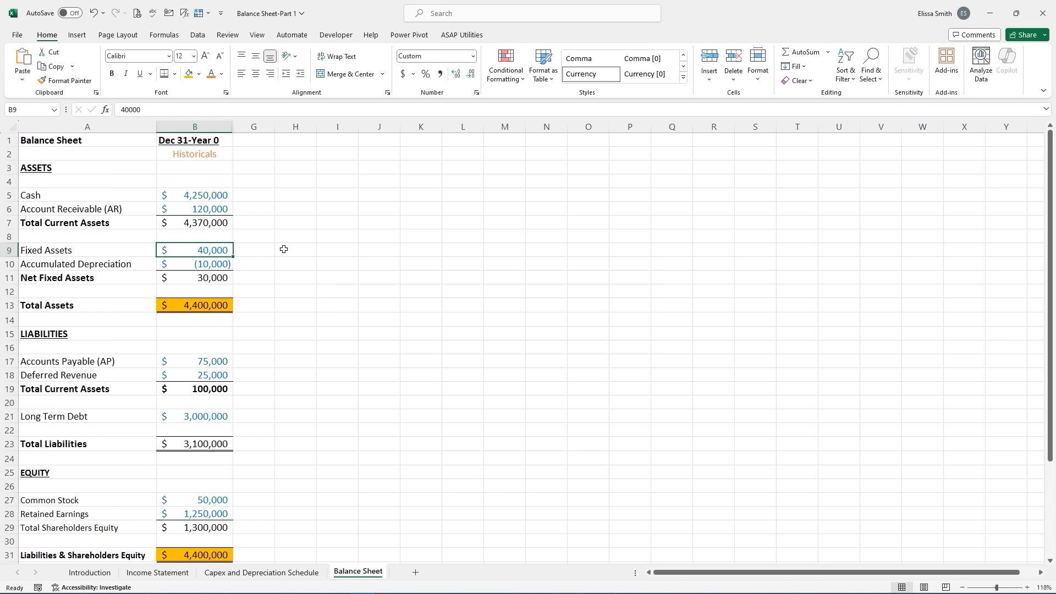
pyautogui.click(222, 268)
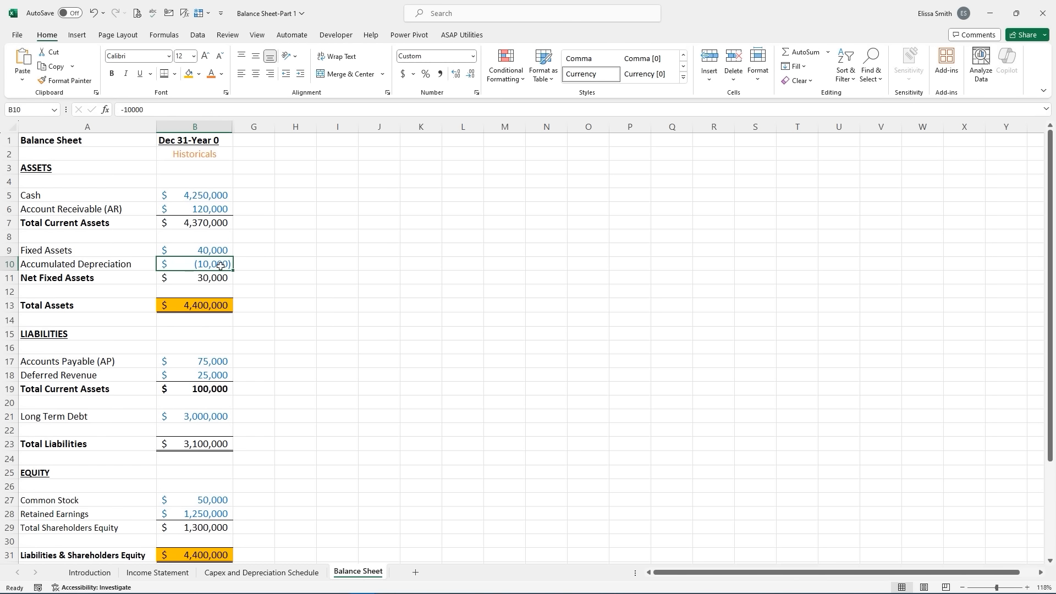
pyautogui.click(225, 279)
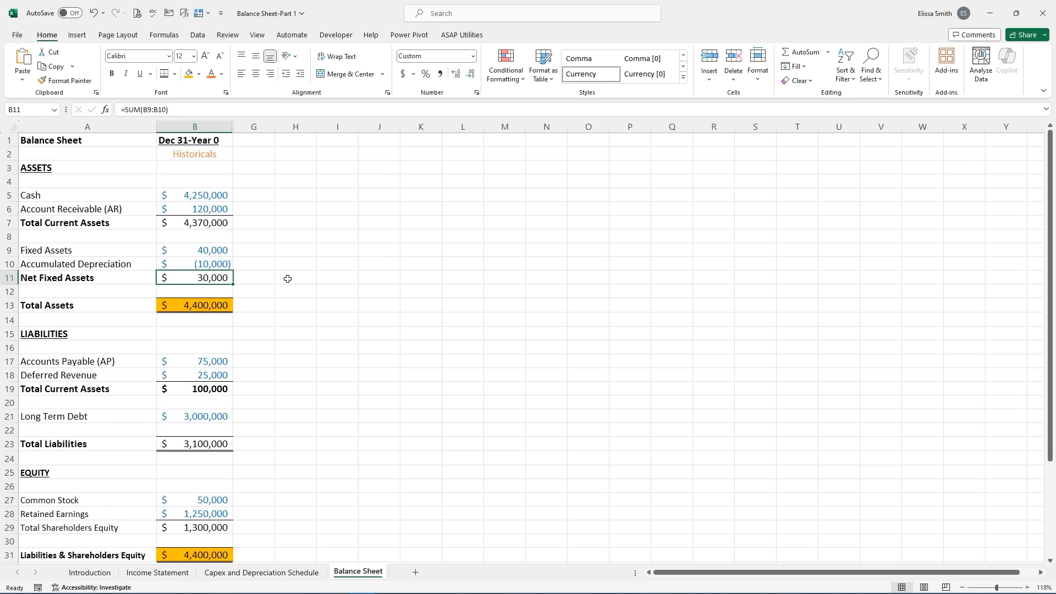
pyautogui.click(220, 307)
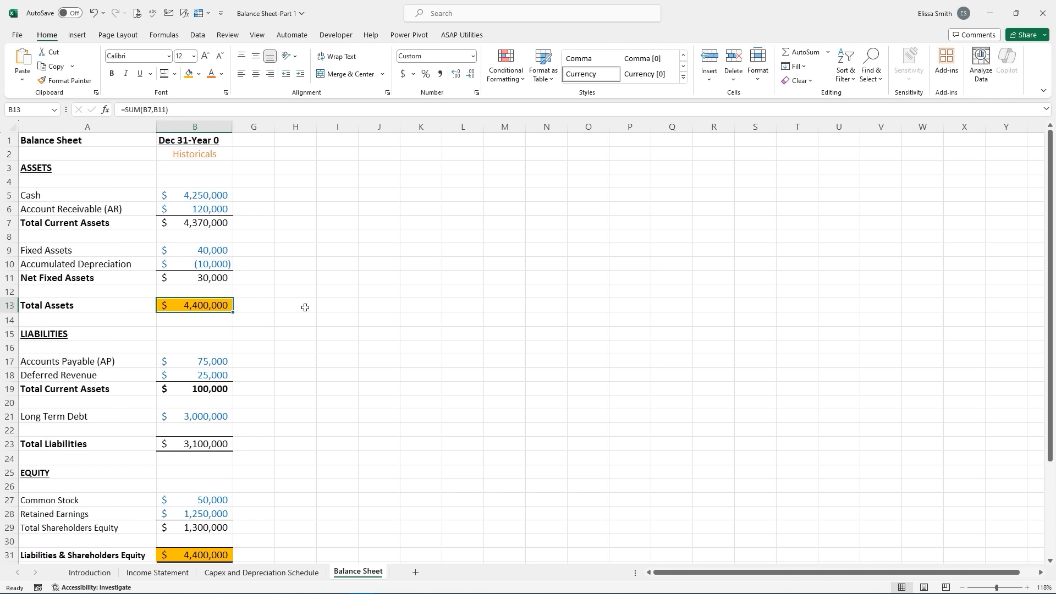
# - Examine the Year 0 liabilities and equity entries and the formulas behind Total Liabilities and Total Shareholders Equity
pyautogui.scroll(-1, 305, 307)
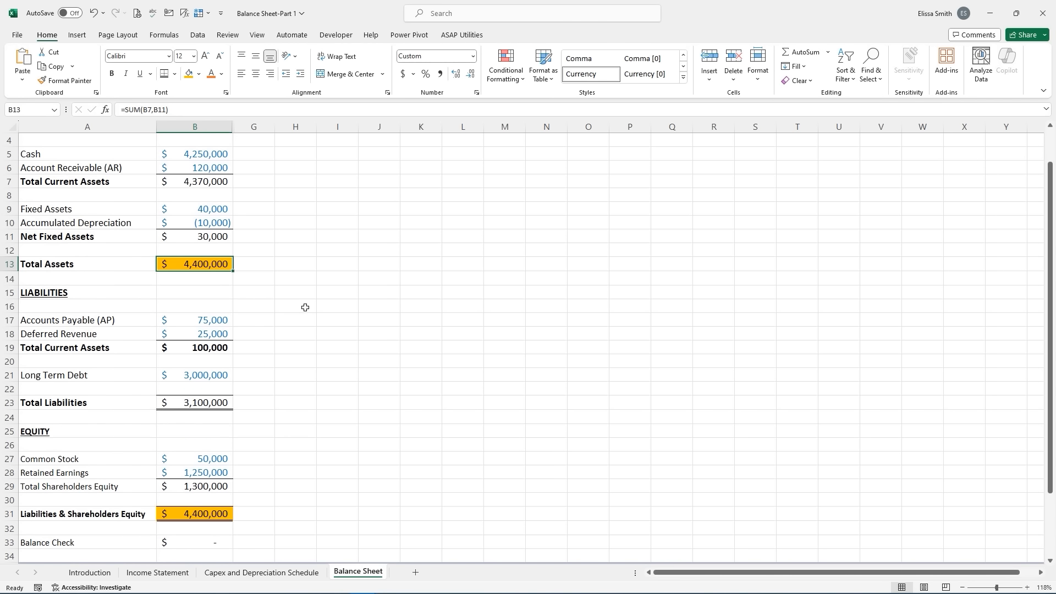
pyautogui.click(203, 319)
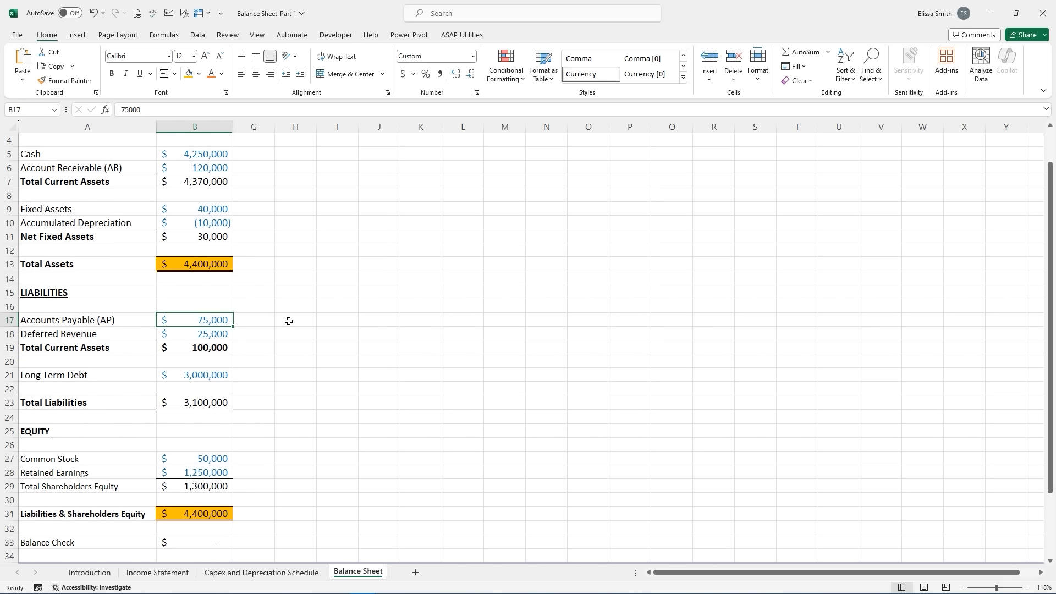
pyautogui.click(208, 332)
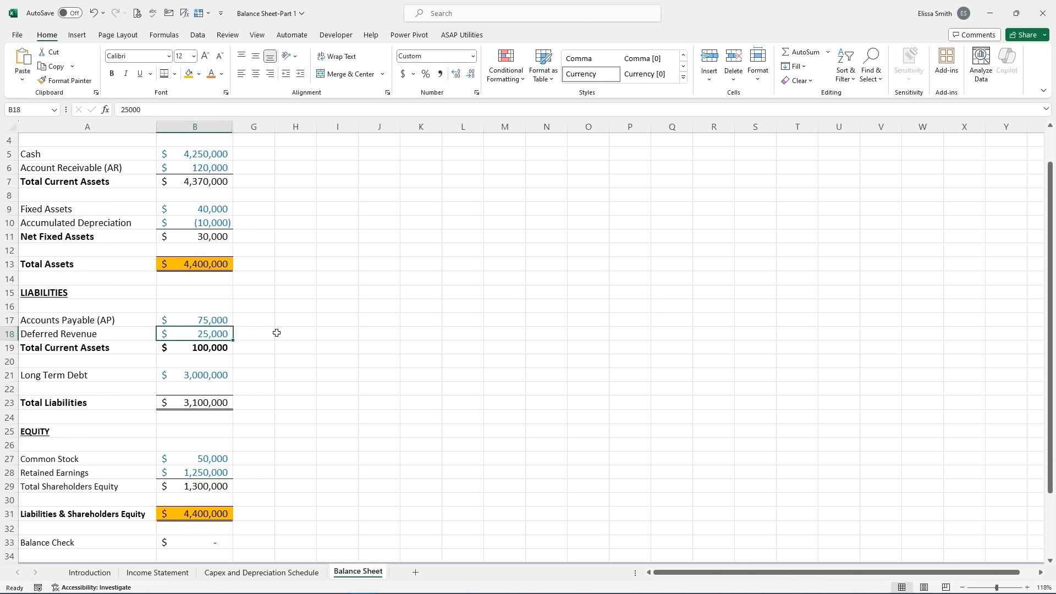
pyautogui.click(206, 378)
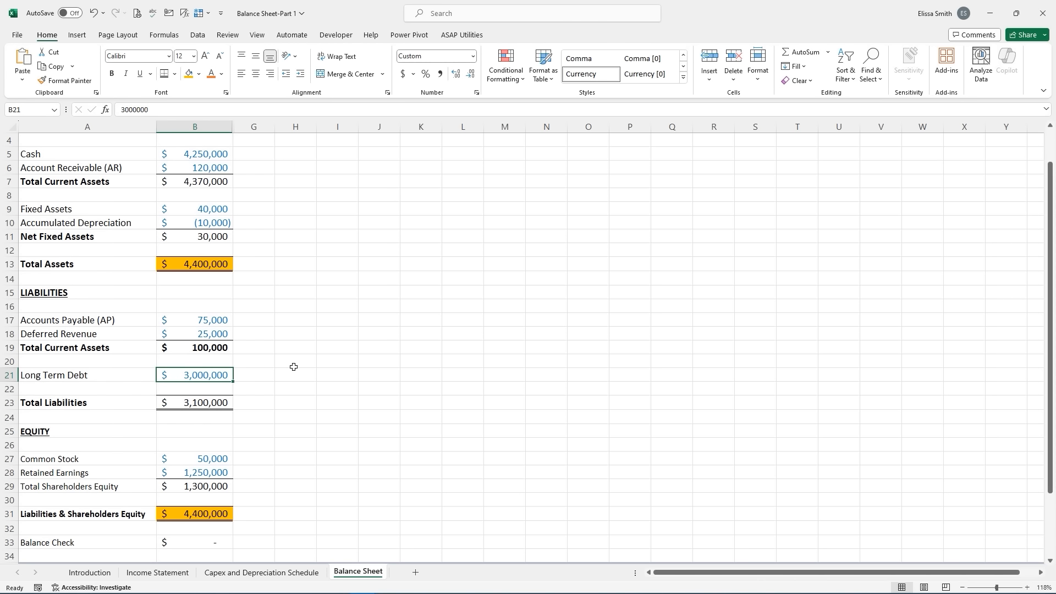
pyautogui.click(203, 404)
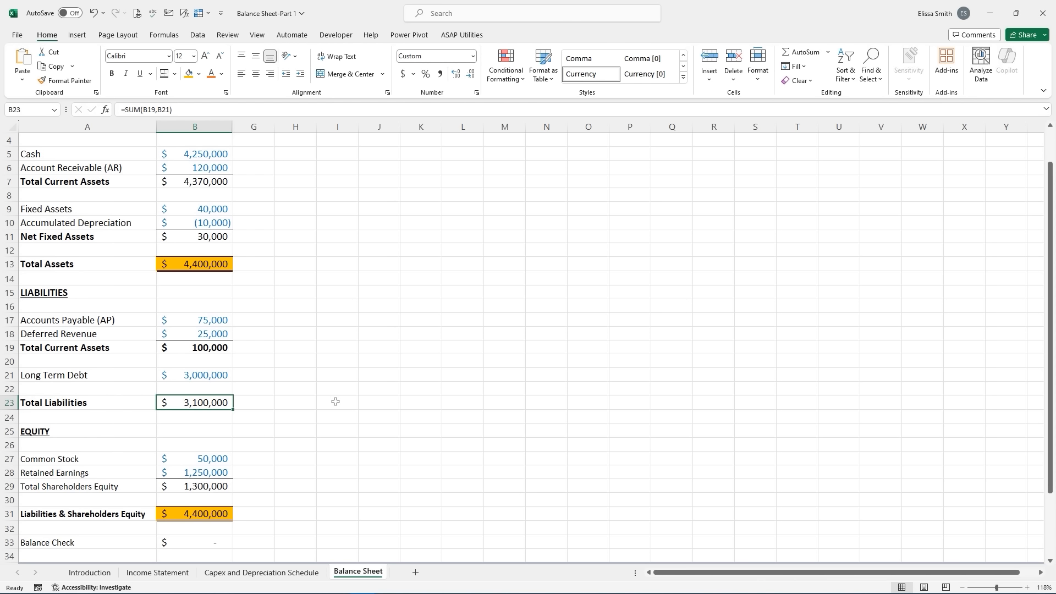
pyautogui.scroll(-1, 335, 401)
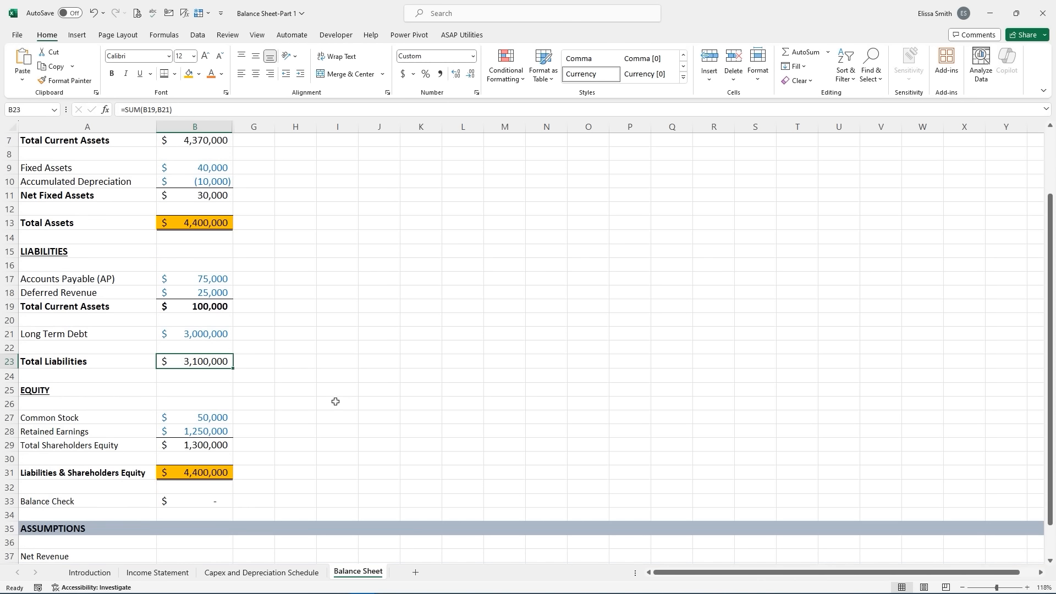
pyautogui.click(216, 417)
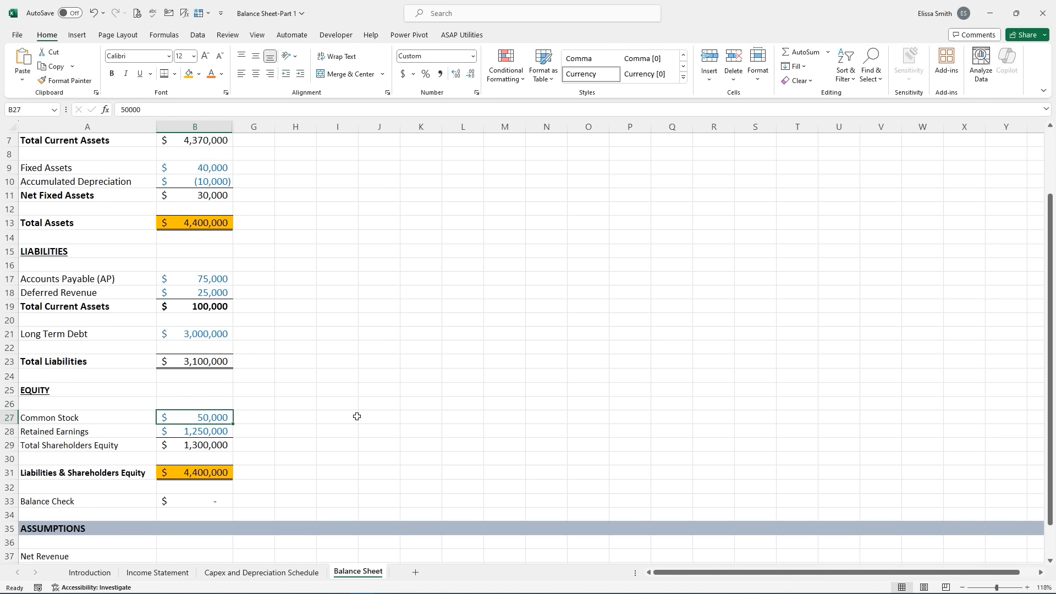
pyautogui.click(219, 434)
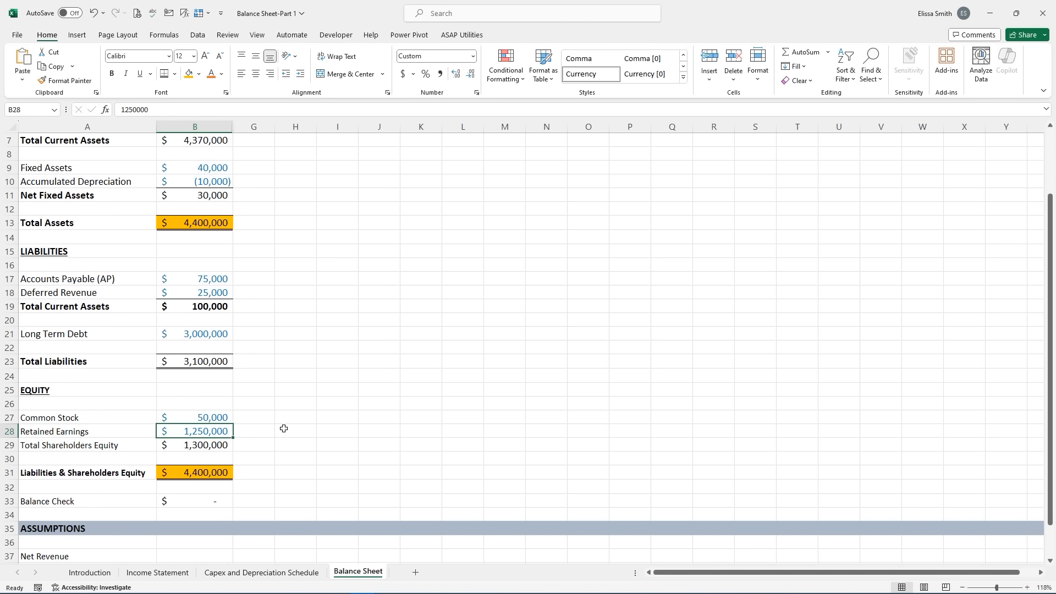
pyautogui.click(205, 447)
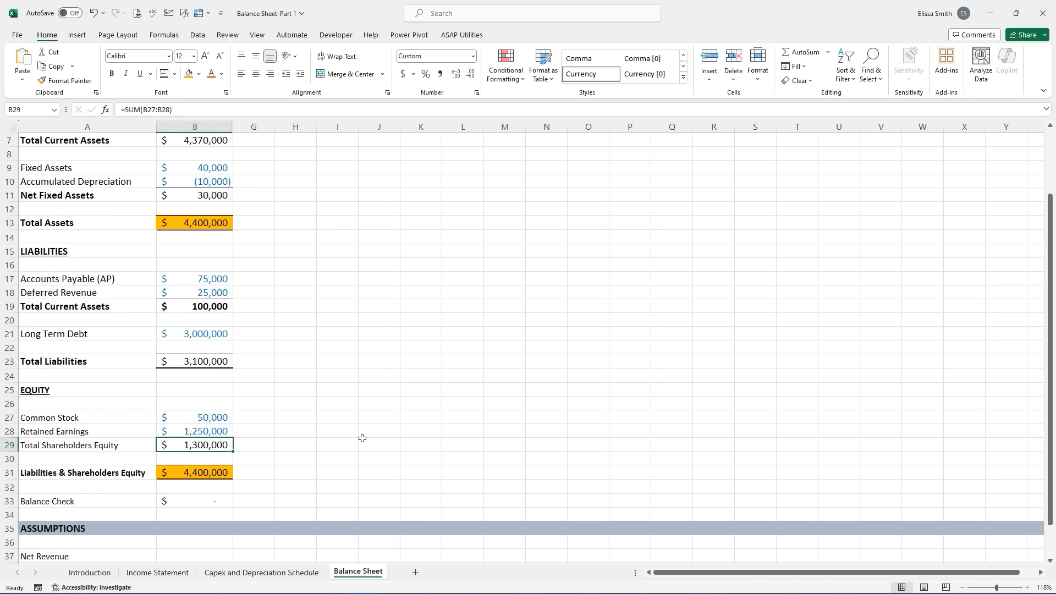
# - Paste the copied "Liabilities + Equity= (MUST Equal) Assets" text box and place it beside the liabilities section, around columns H to K
pyautogui.click(209, 470)
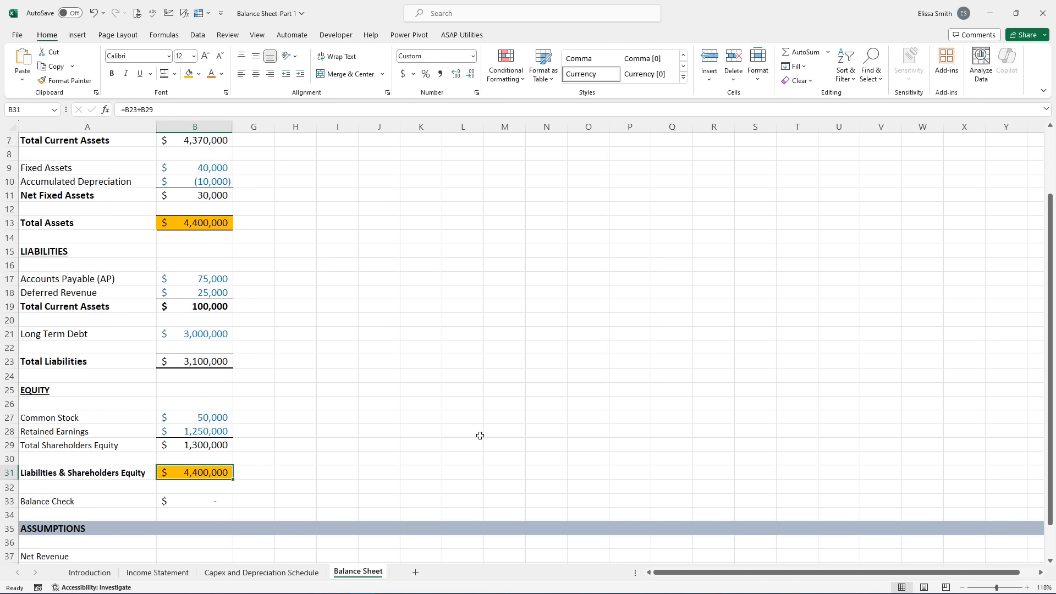
pyautogui.hotkey('ctrl', 'v')
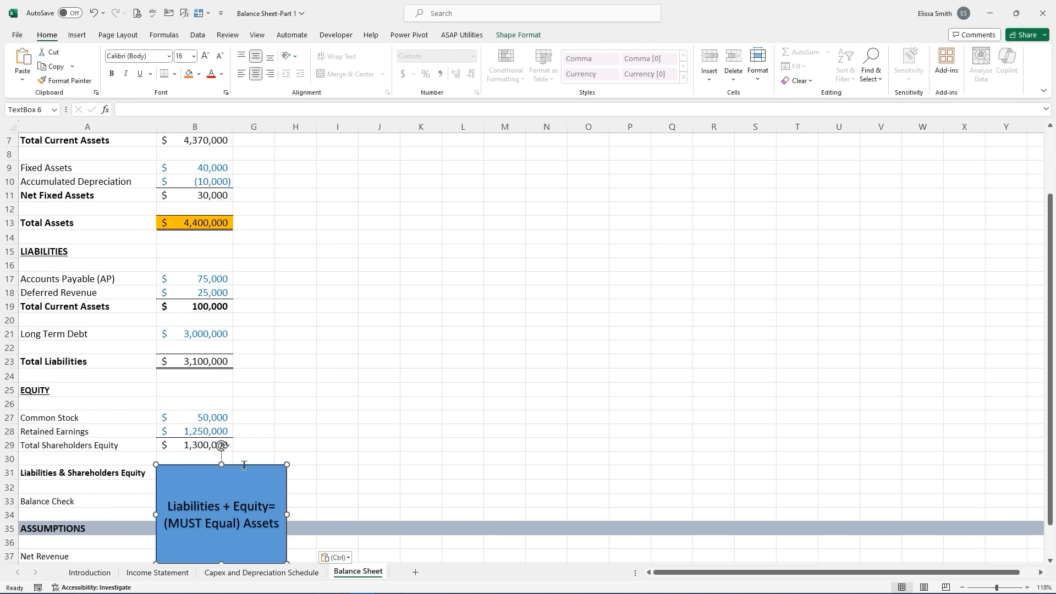
pyautogui.moveTo(291, 431); pyautogui.dragTo(395, 266)
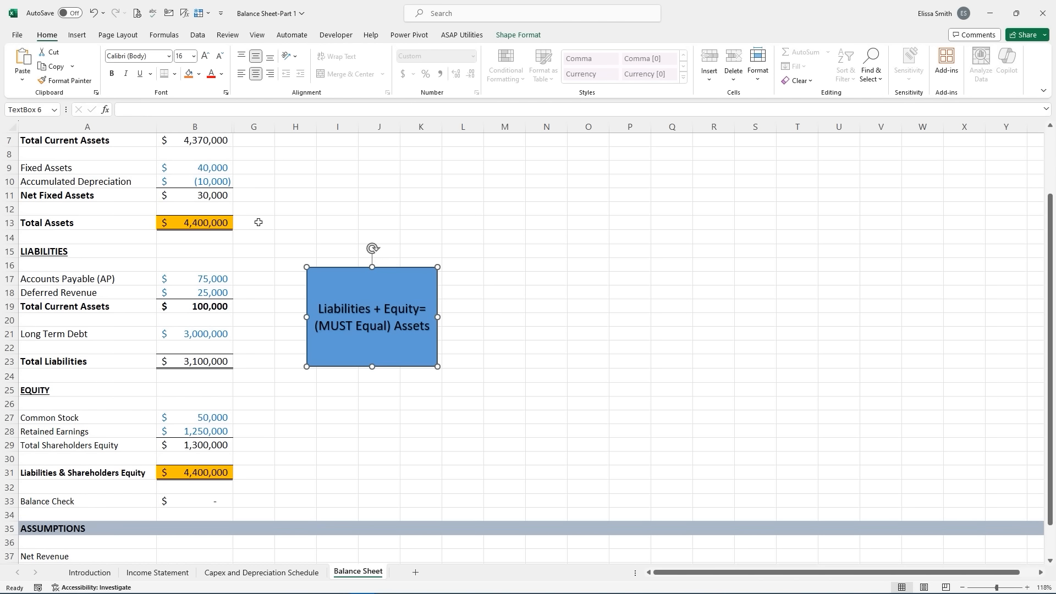
# - Compare Total Assets with Liabilities & Shareholders Equity and inspect the Balance Check formula for Year 0
pyautogui.click(212, 223)
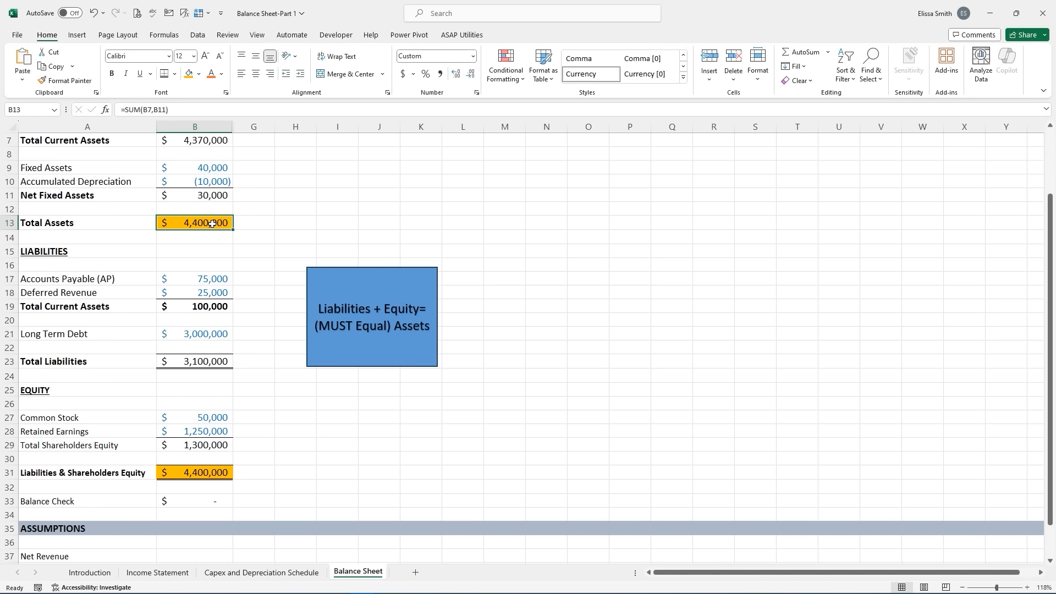
pyautogui.click(206, 468)
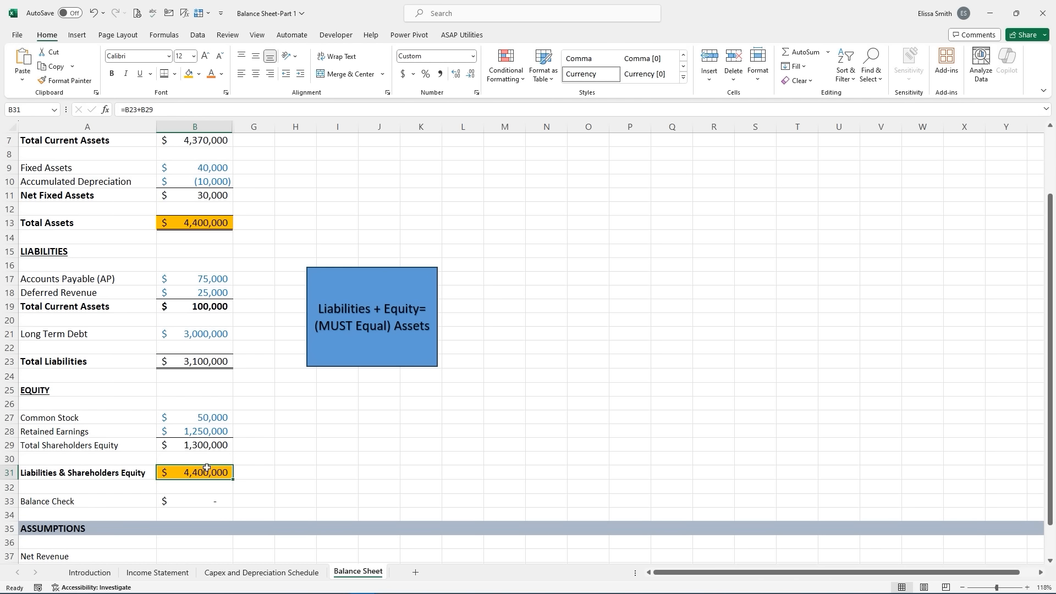
pyautogui.click(193, 498)
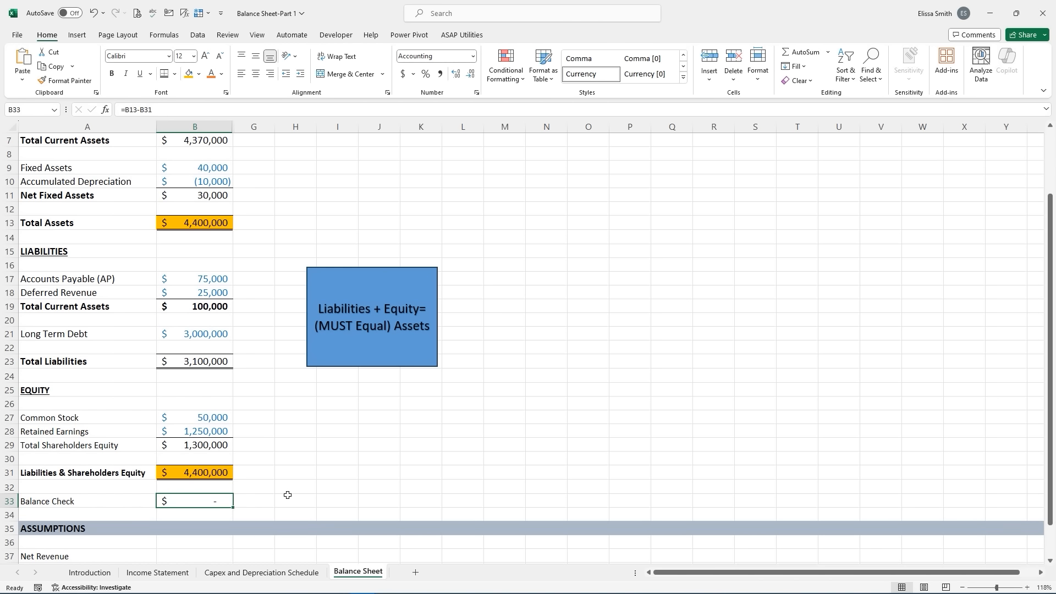
pyautogui.click(205, 225)
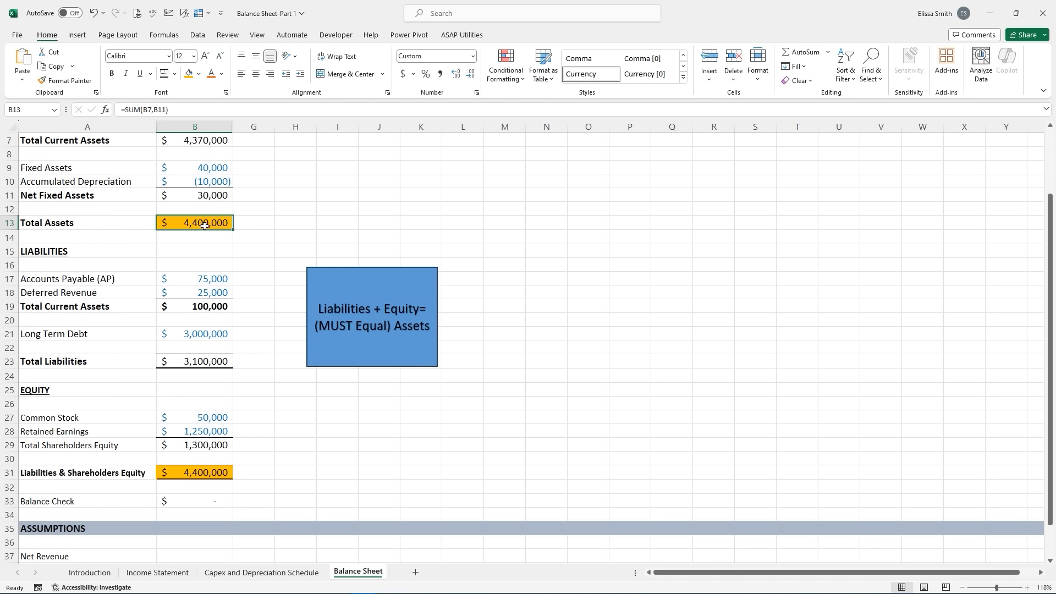
pyautogui.click(208, 471)
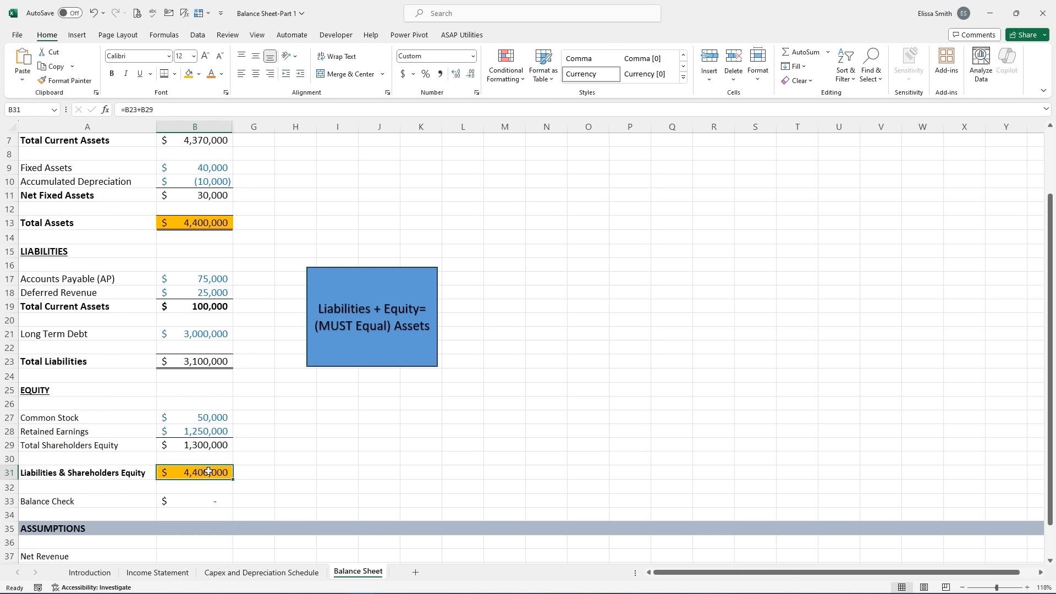
pyautogui.click(208, 497)
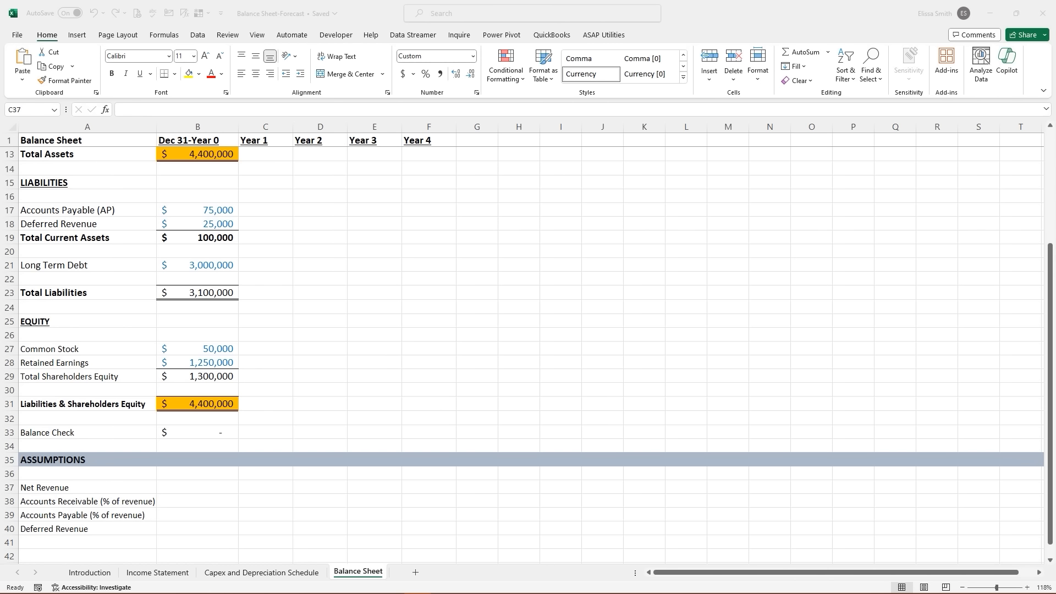
# - Link the Year 1 Net Revenue assumption in C37 to the first-year net revenue in cell B9 of the Income Statement sheet
pyautogui.click(255, 486)
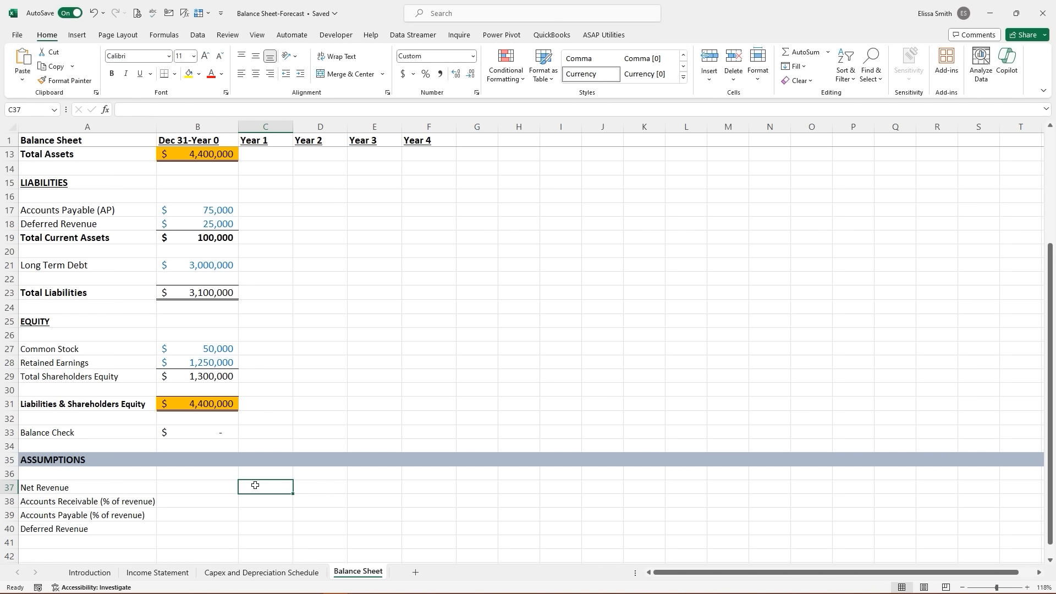
pyautogui.write('=')
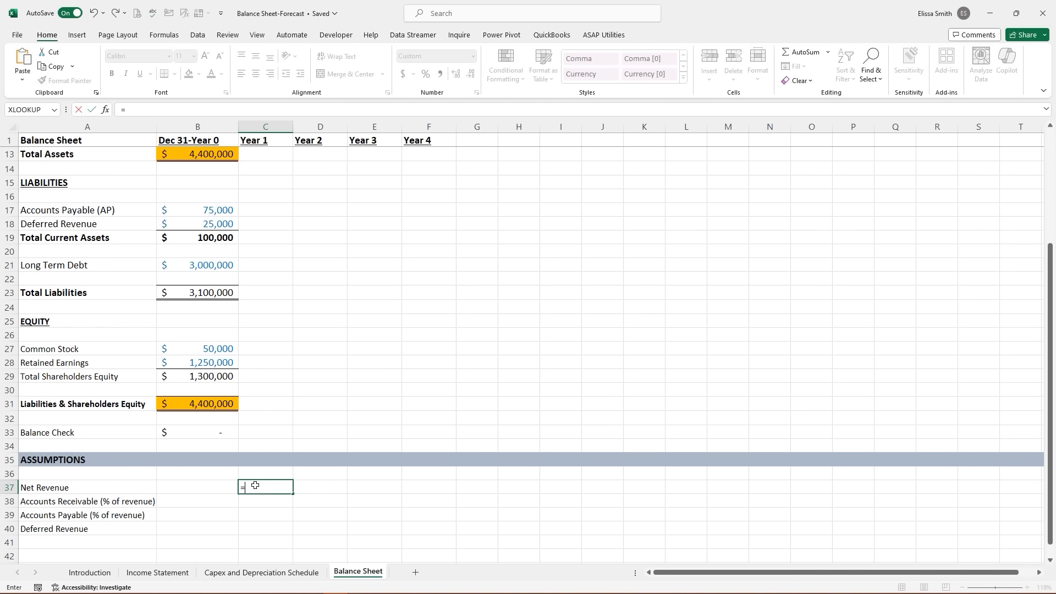
pyautogui.click(158, 572)
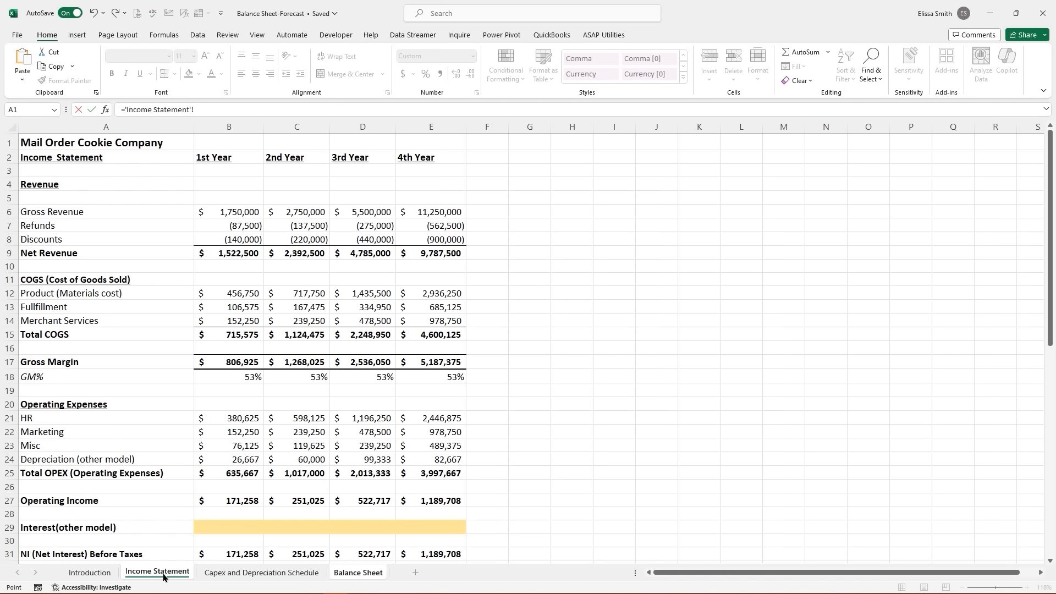
pyautogui.click(235, 253)
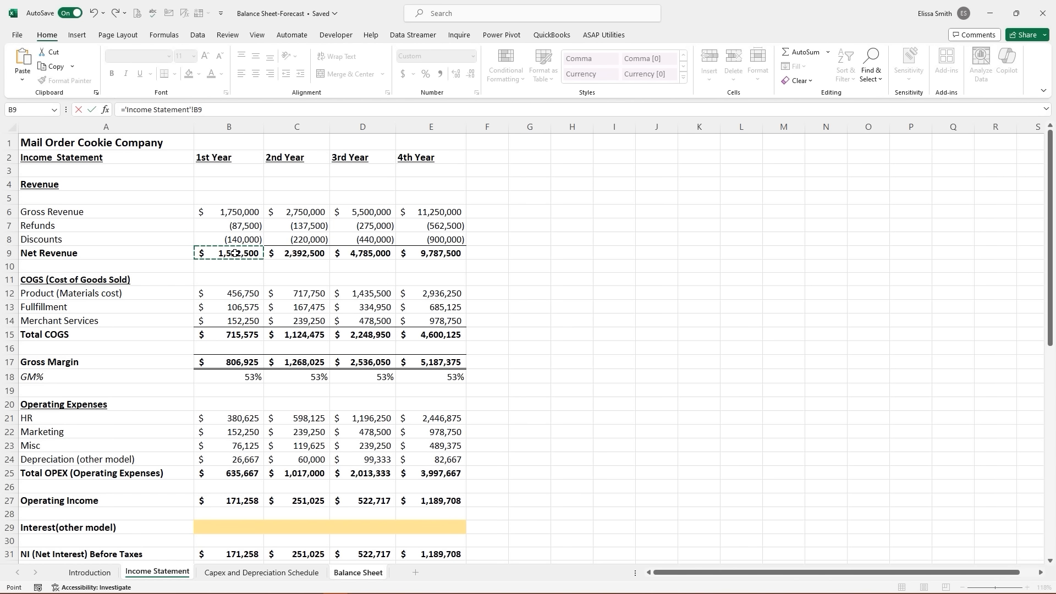
pyautogui.press('Return')
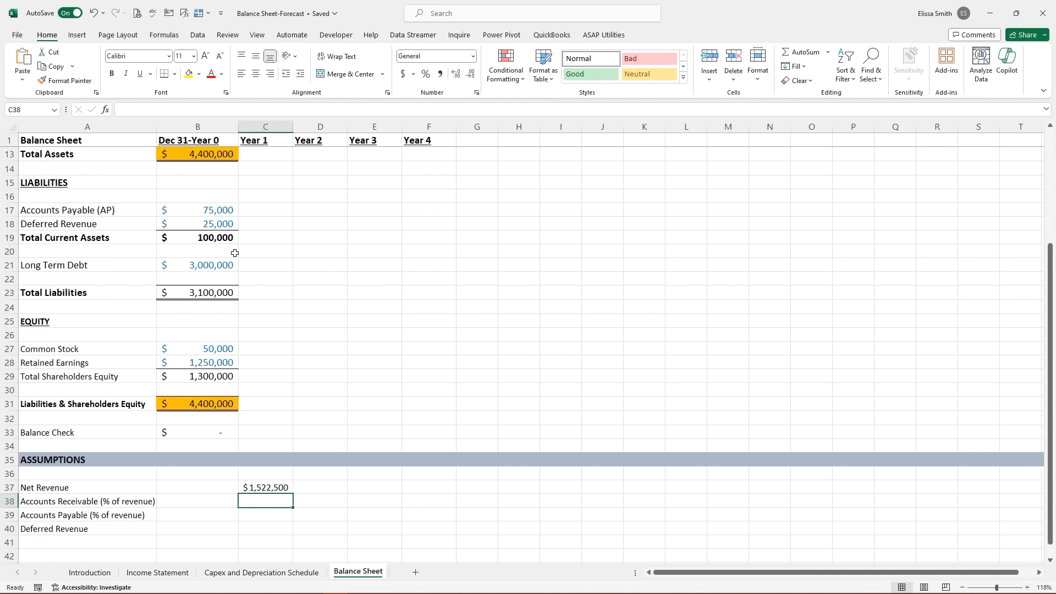
# - Fill the Net Revenue link from C37 across to Year 4 in F37 and check the copied references
pyautogui.click(256, 487)
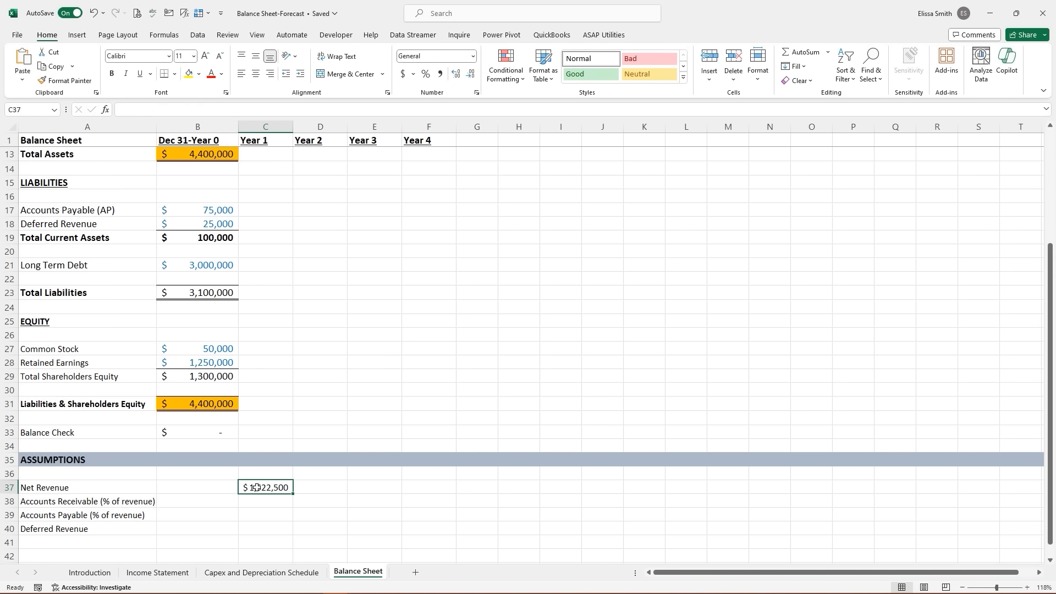
pyautogui.moveTo(293, 494); pyautogui.dragTo(441, 488)
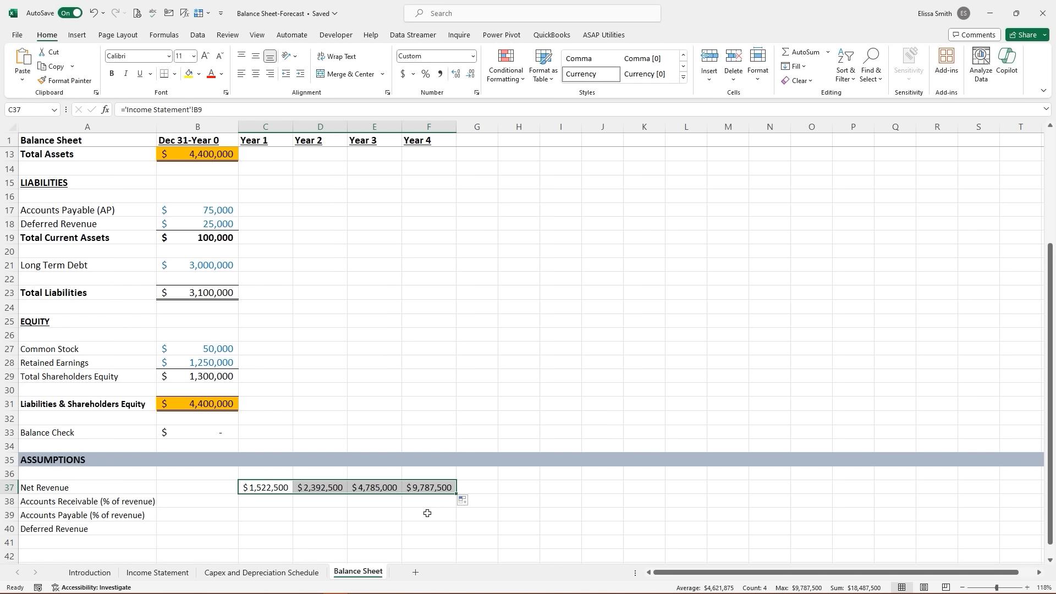
pyautogui.click(309, 483)
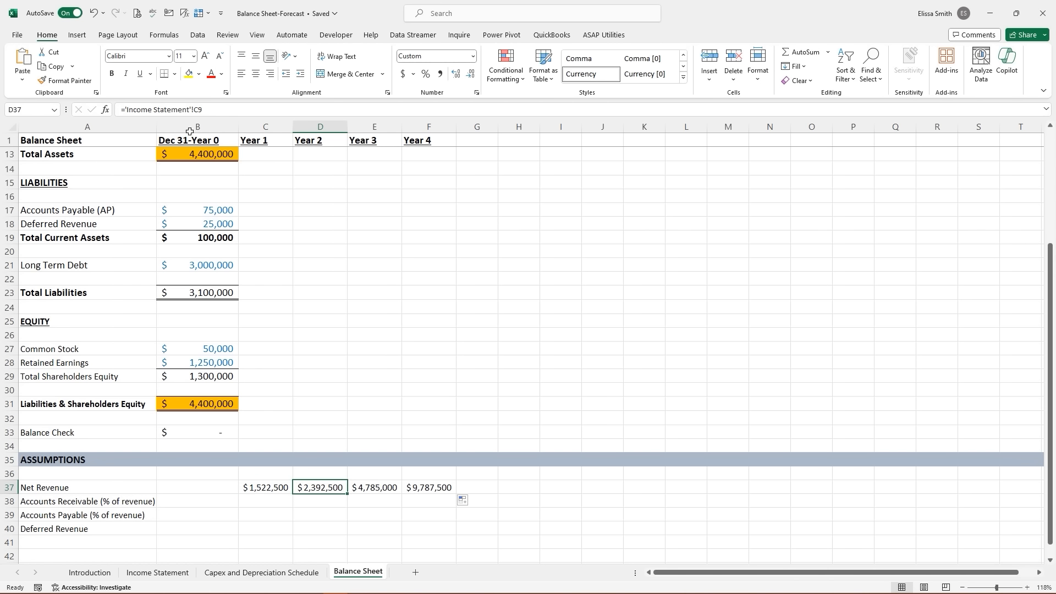
pyautogui.press('Right')
pyautogui.press('Right')
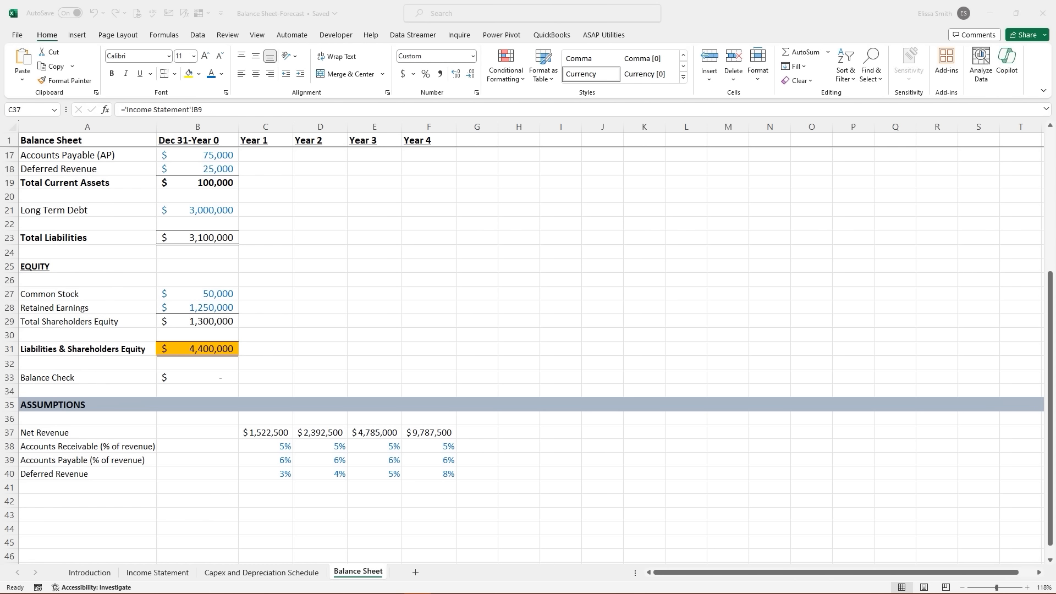
# - Calculate Year 1 Account Receivable in C6 as net revenue times the receivable percentage with the formula =C37*C38
pyautogui.click(271, 434)
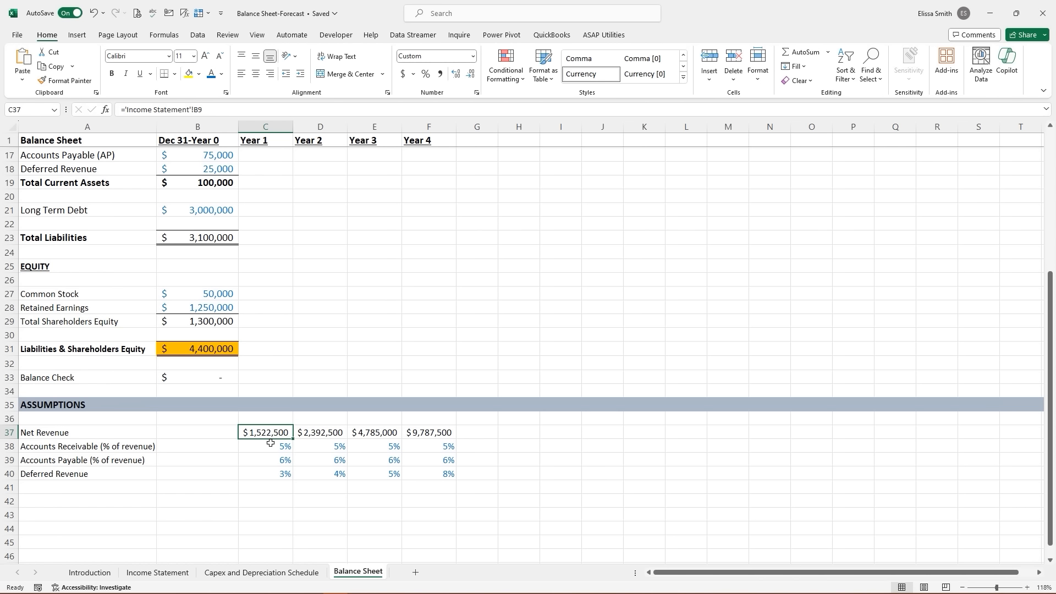
pyautogui.scroll(5, 270, 443)
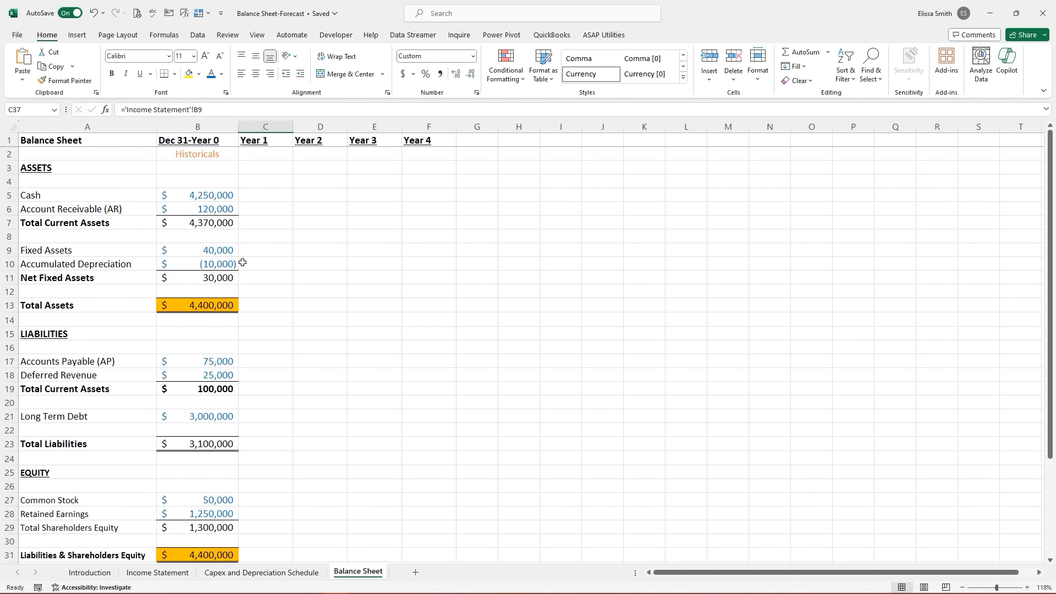
pyautogui.click(257, 207)
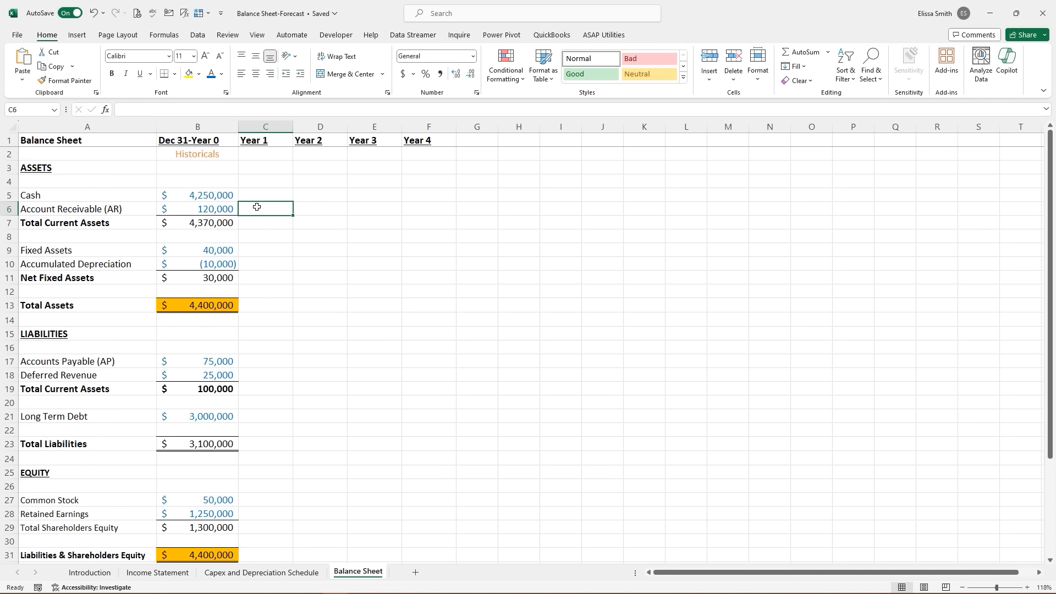
pyautogui.write('=')
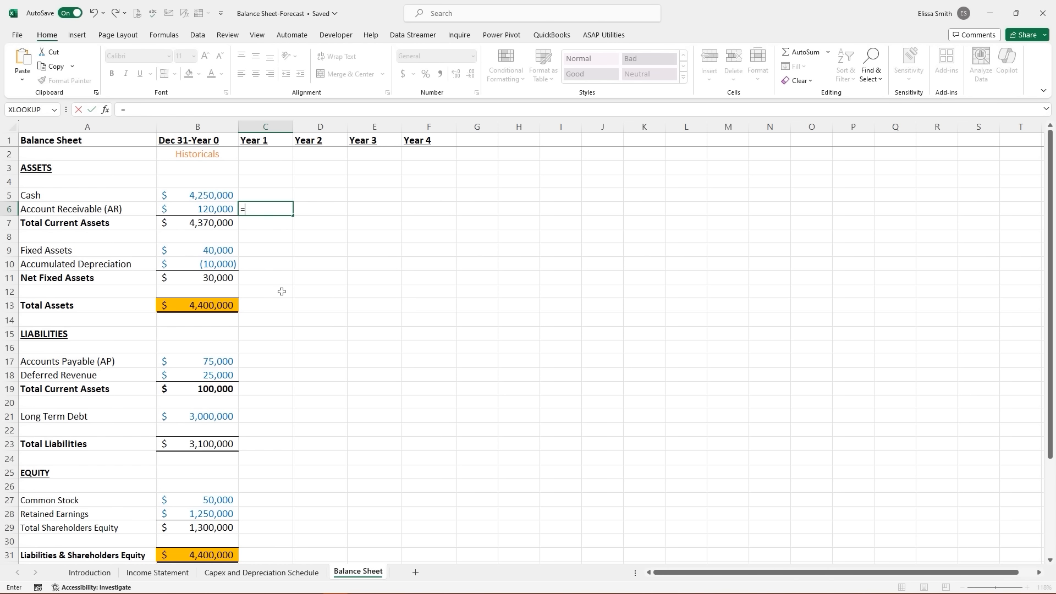
pyautogui.scroll(-3, 281, 292)
pyautogui.scroll(-2, 282, 291)
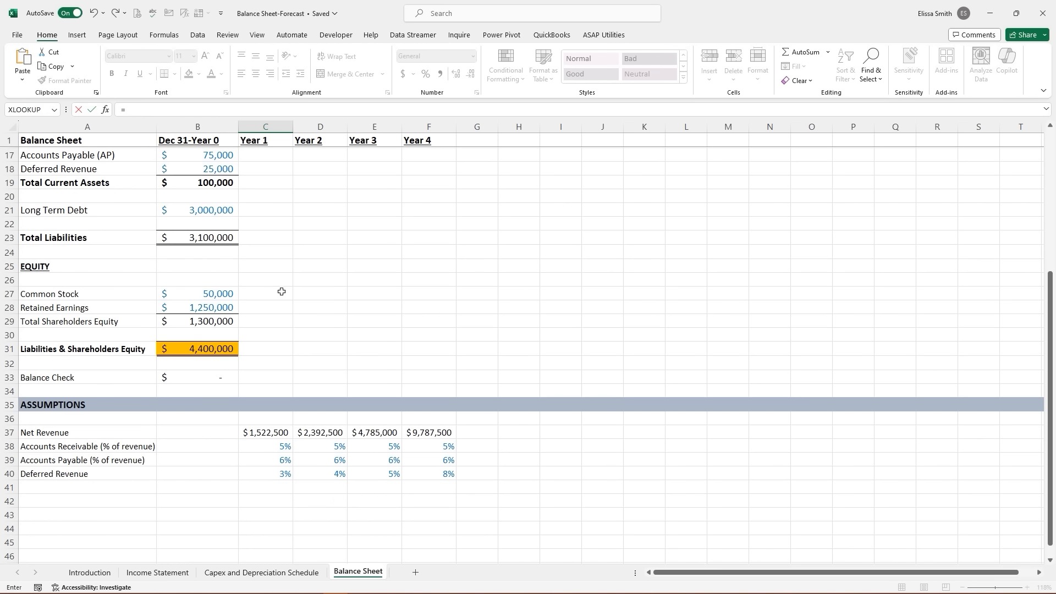
pyautogui.click(270, 434)
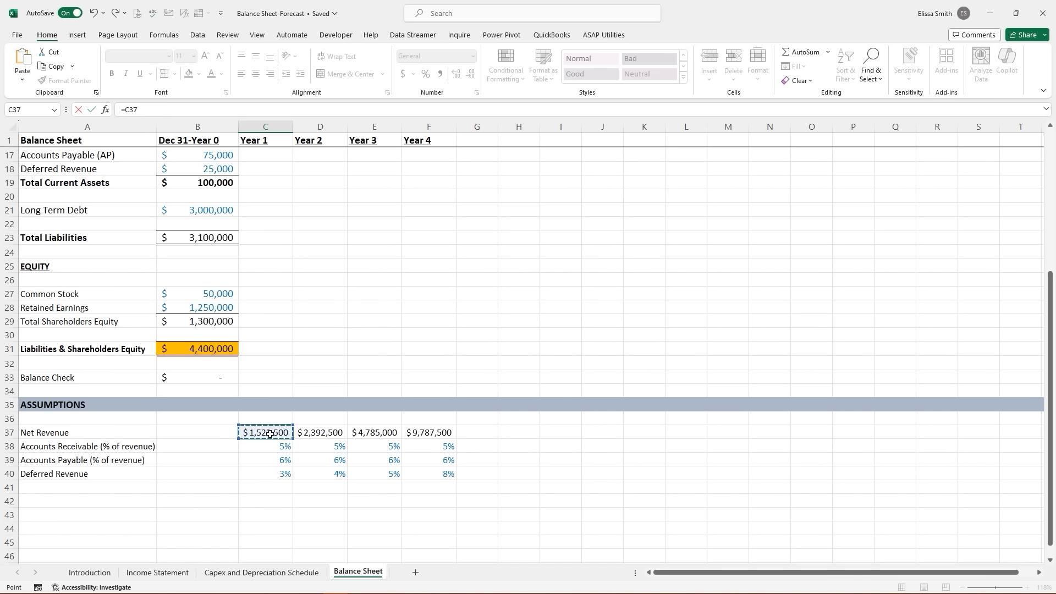
pyautogui.write('*')
pyautogui.click(269, 447)
pyautogui.press('Return')
# - Fill the Account Receivable formula from C6 across to Year 4 in F6
pyautogui.scroll(2, 327, 381)
pyautogui.click(275, 209)
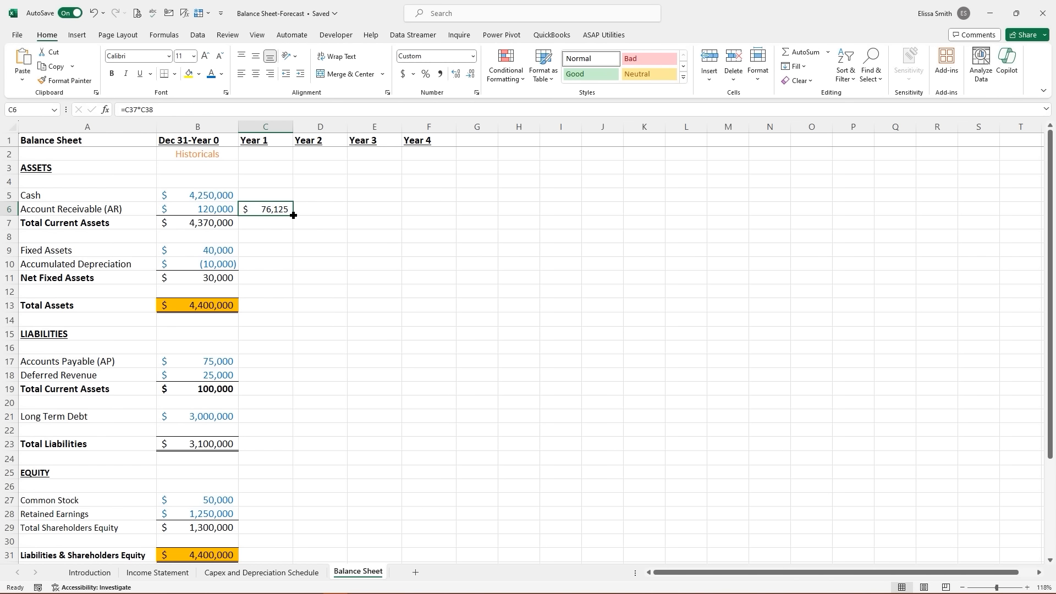
pyautogui.moveTo(292, 214); pyautogui.dragTo(434, 217)
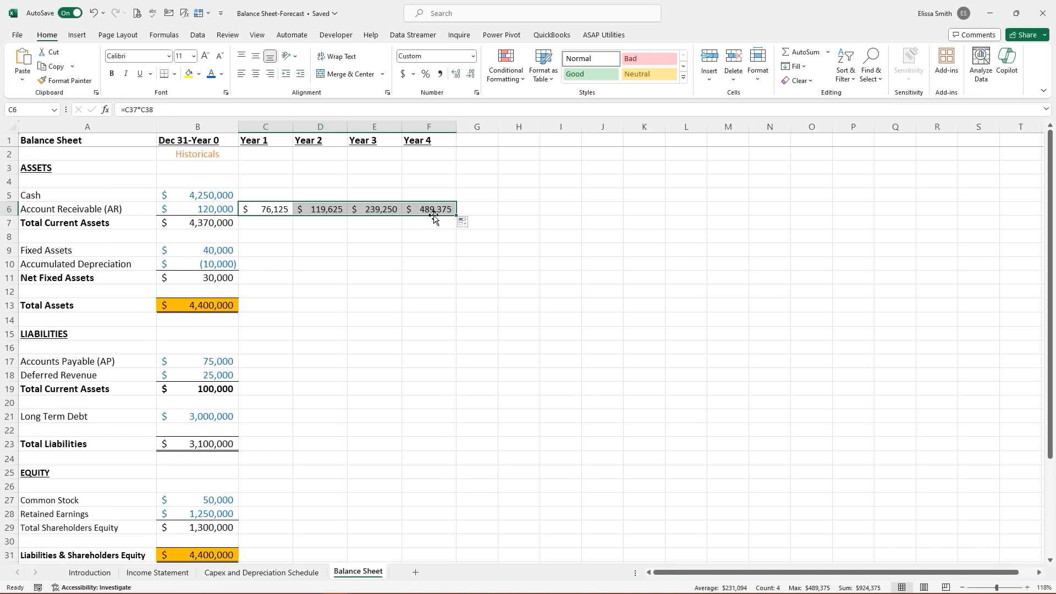
# - Fill the Total Current Assets sum formula from B7 across to Year 4 in F7
pyautogui.click(202, 223)
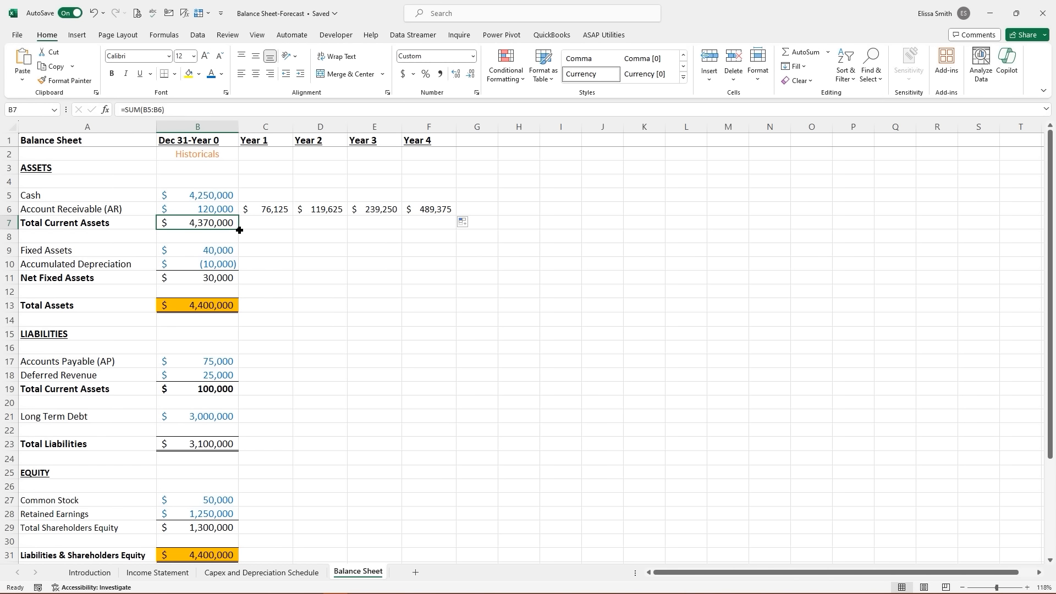
pyautogui.moveTo(239, 230); pyautogui.dragTo(445, 231)
# - Format the Year 1 to Year 4 values in C6:F7 as Number with no decimal places
pyautogui.moveTo(256, 207); pyautogui.dragTo(434, 222)
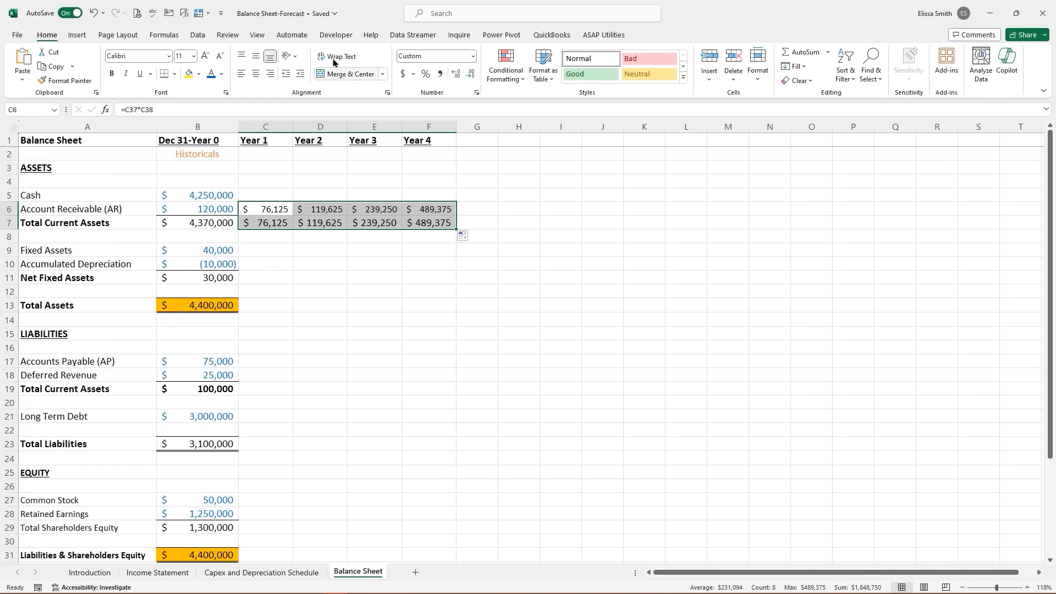
pyautogui.click(403, 74)
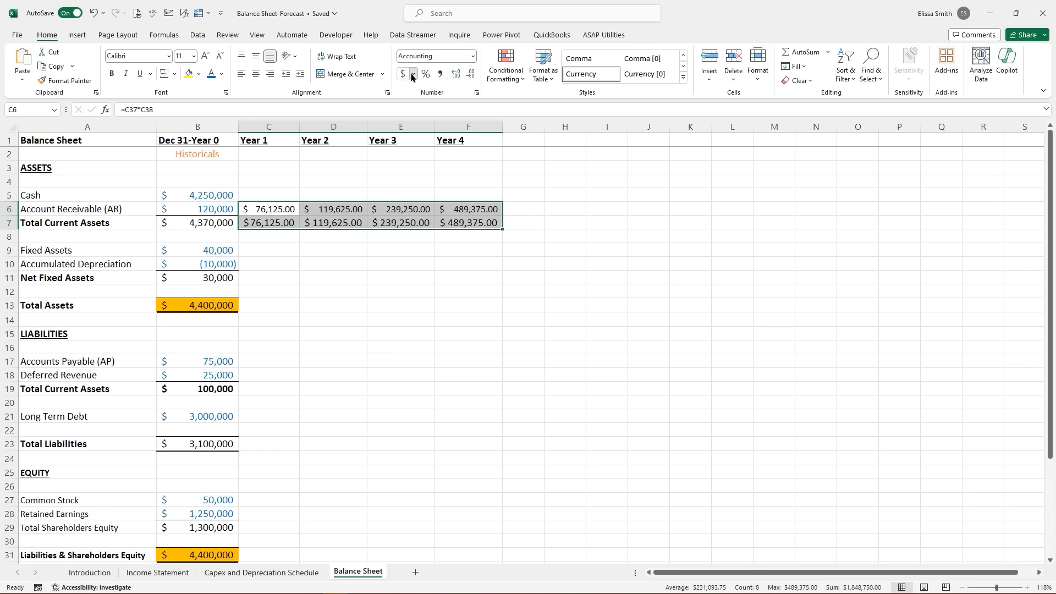
pyautogui.click(413, 73)
pyautogui.click(472, 55)
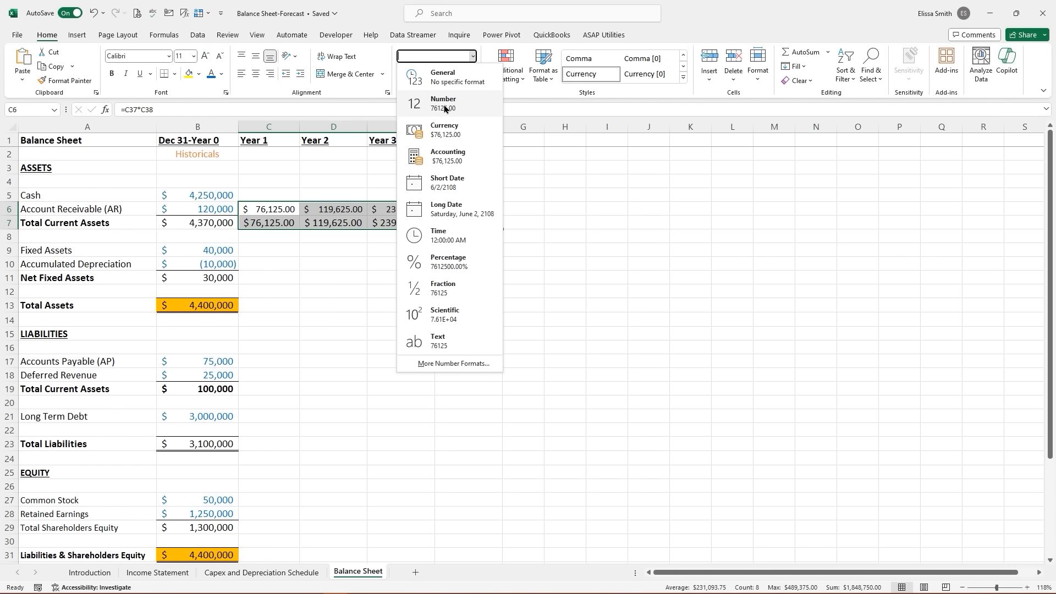
pyautogui.click(444, 106)
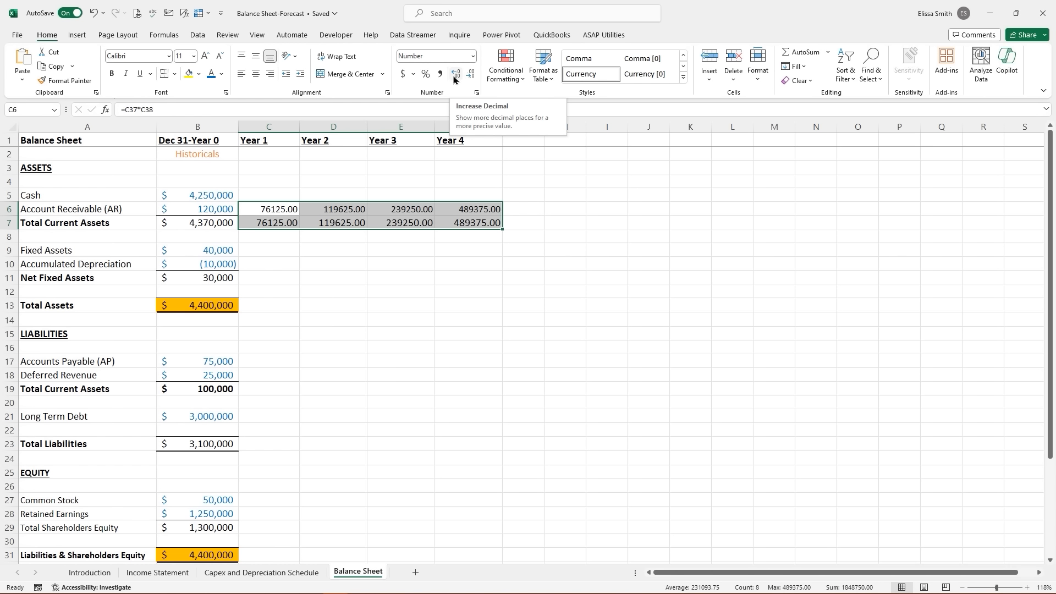
pyautogui.click(454, 77)
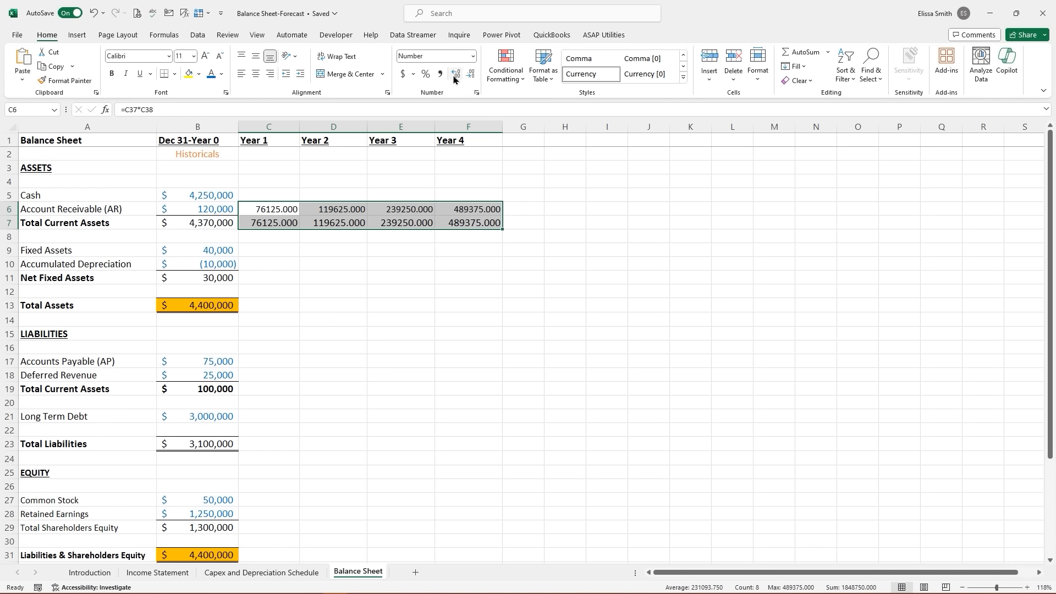
pyautogui.click(471, 76)
pyautogui.click(471, 76)
pyautogui.click(471, 76)
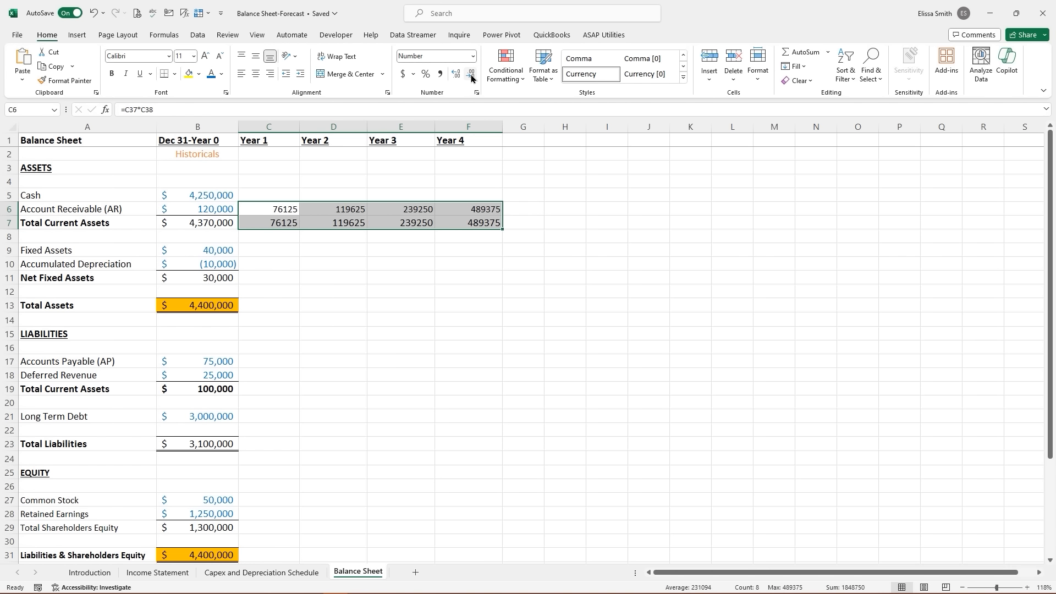
# - Copy the cell formatting of C7 onto the Account Receivable forecast cells C6:F6
pyautogui.click(259, 221)
pyautogui.click(65, 80)
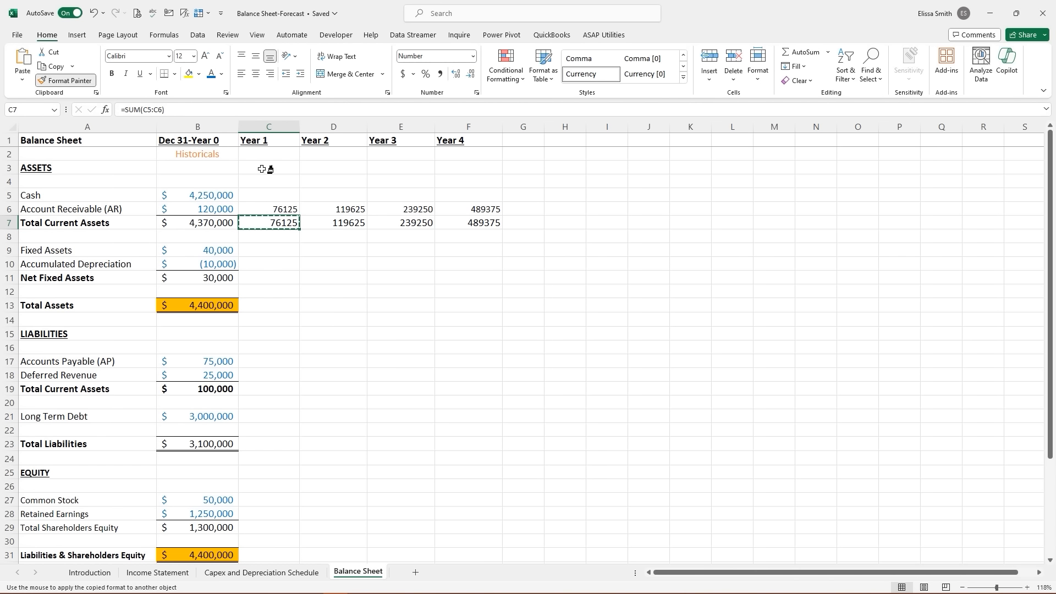
pyautogui.moveTo(275, 210); pyautogui.dragTo(489, 209)
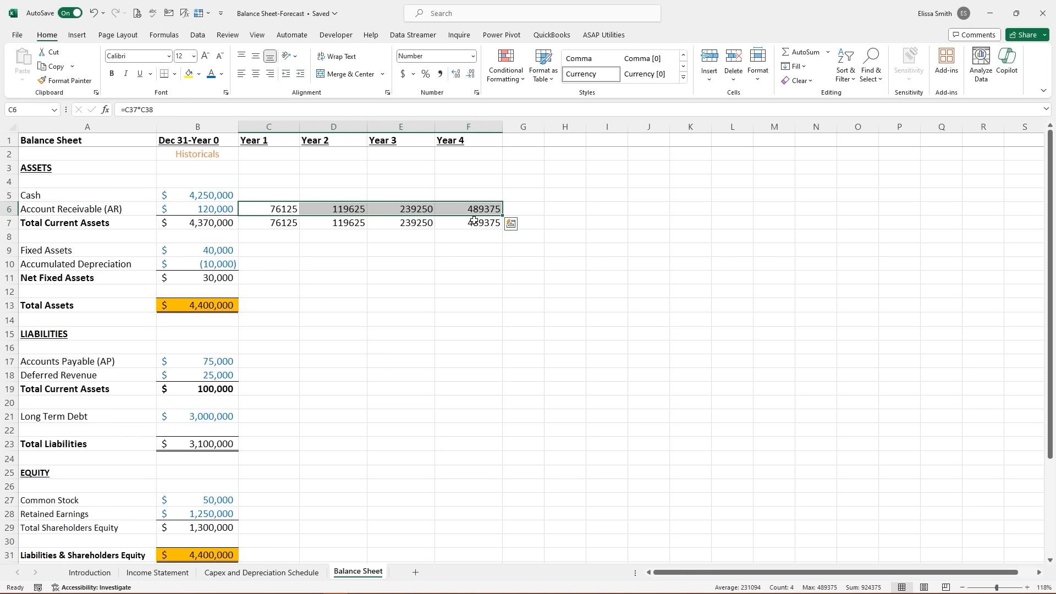
# - Apply the comma number style with no decimals to C6:F7 and add a bottom border under C6:F6
pyautogui.moveTo(269, 208); pyautogui.dragTo(453, 220)
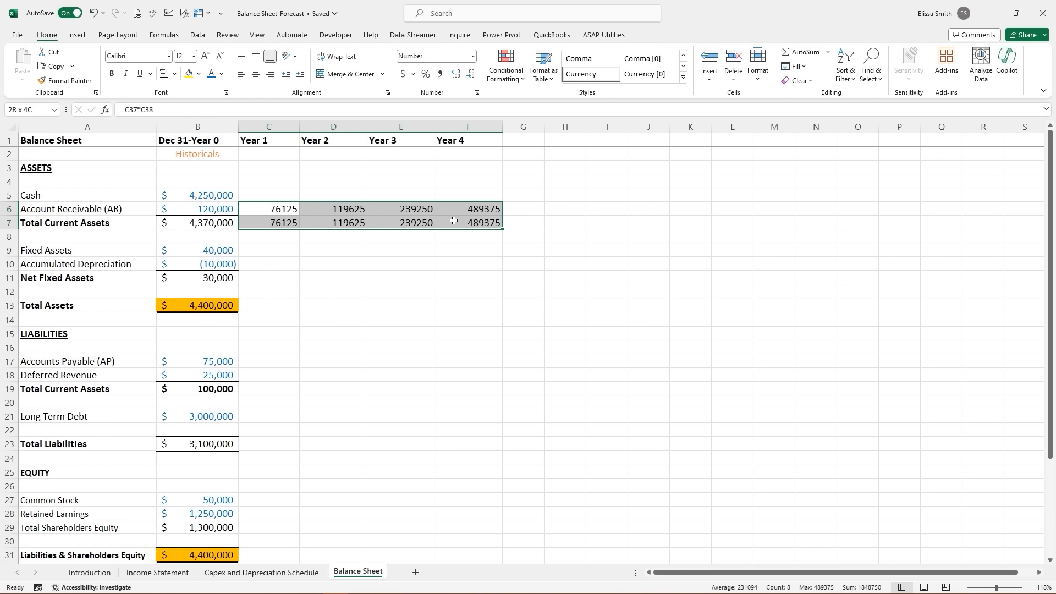
pyautogui.click(440, 74)
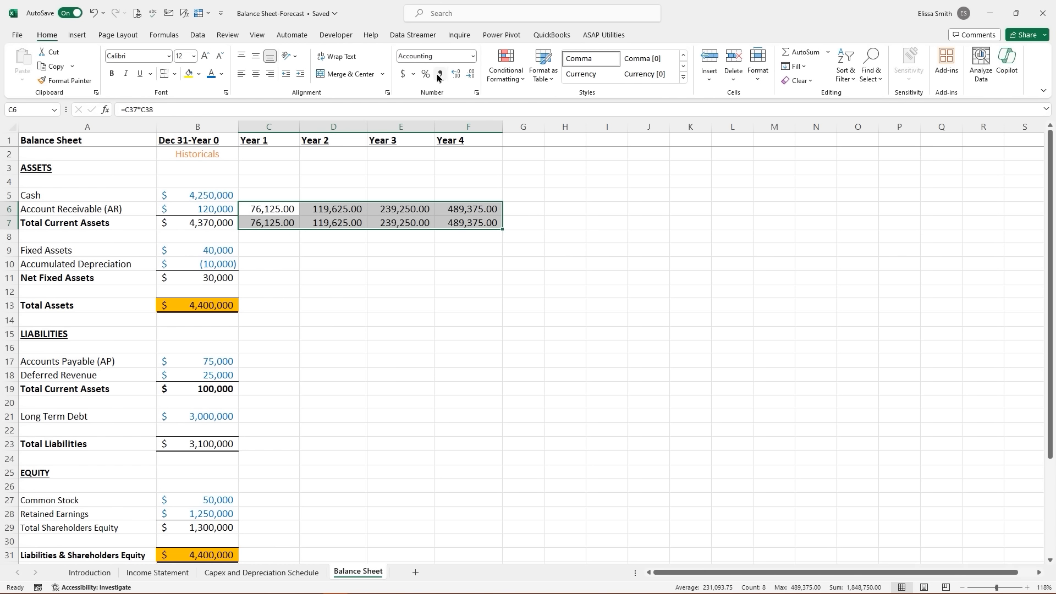
pyautogui.click(457, 74)
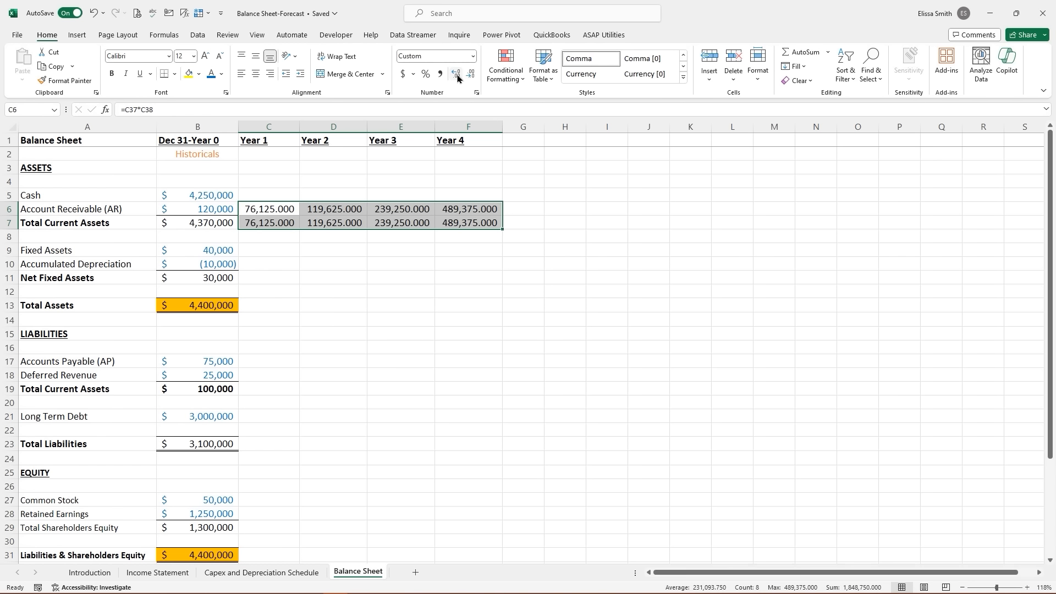
pyautogui.click(470, 74)
pyautogui.click(471, 76)
pyautogui.click(470, 76)
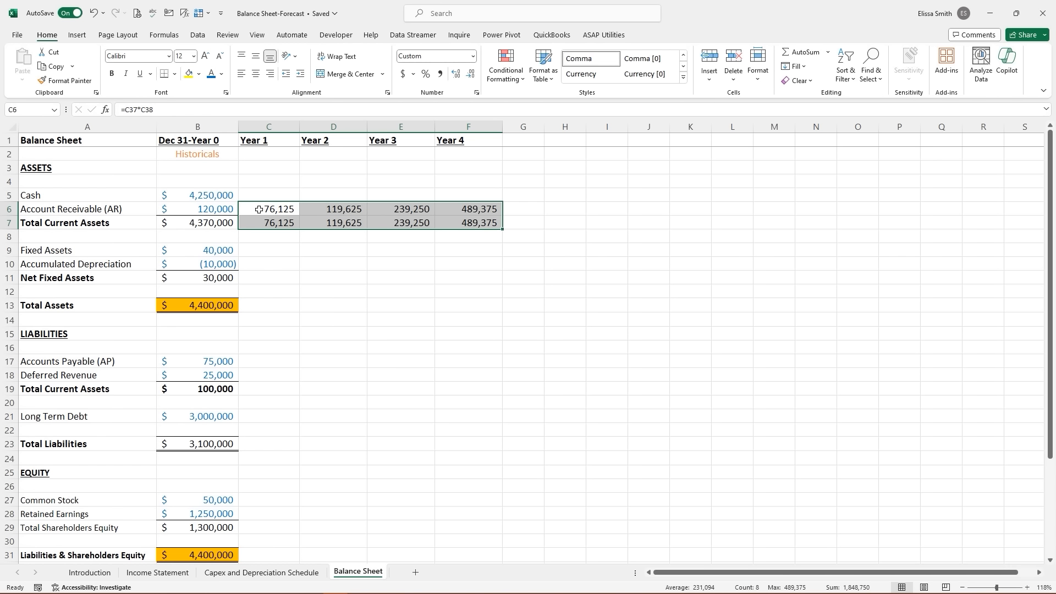
pyautogui.moveTo(258, 209); pyautogui.dragTo(458, 206)
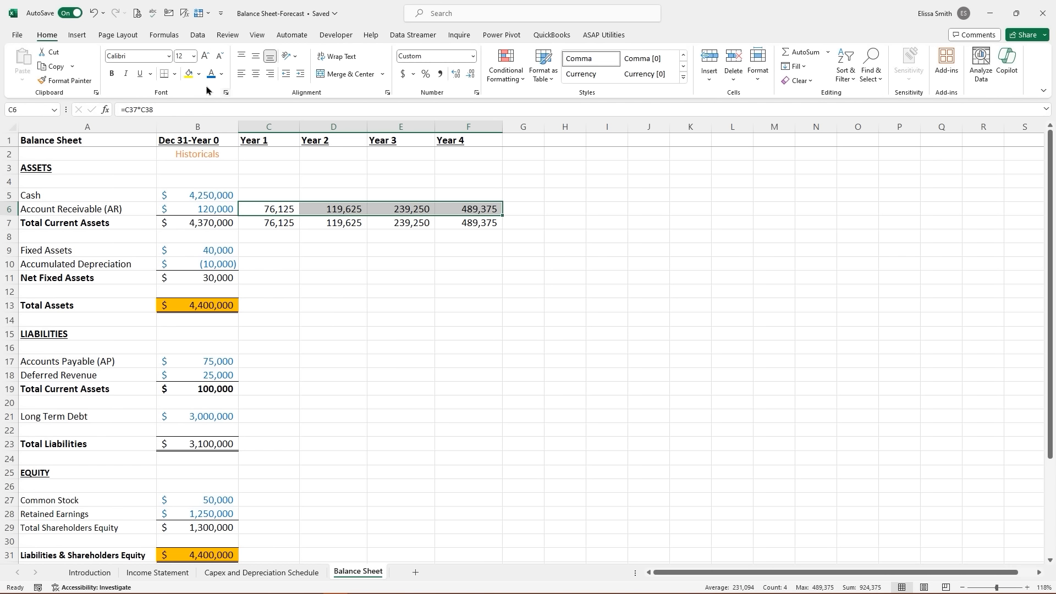
pyautogui.click(395, 285)
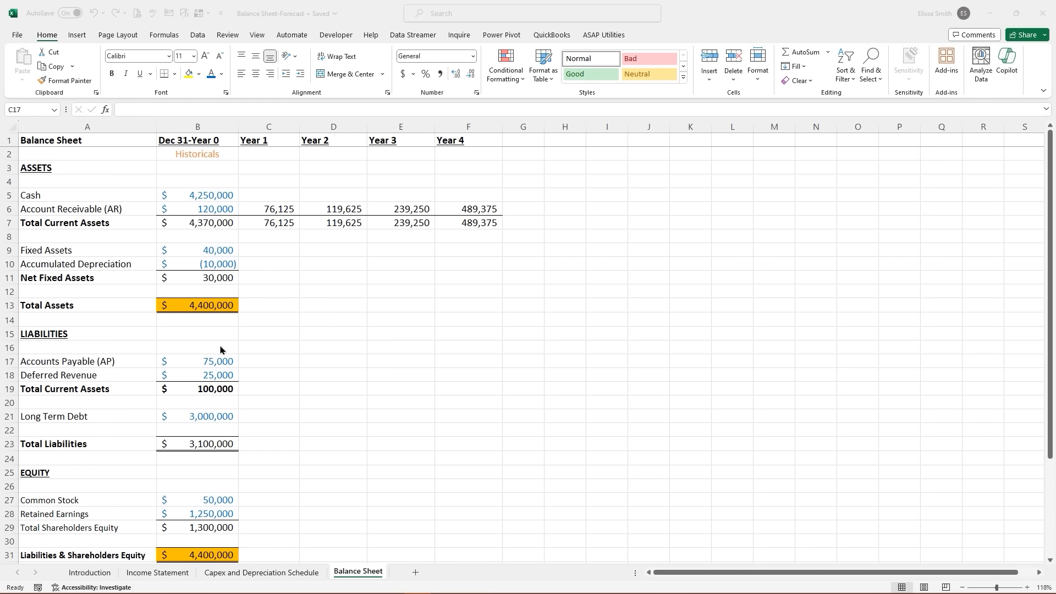
# - Try to calculate Year 1 Accounts Payable in C17 by multiplying net revenue by the payable percentage
pyautogui.click(250, 358)
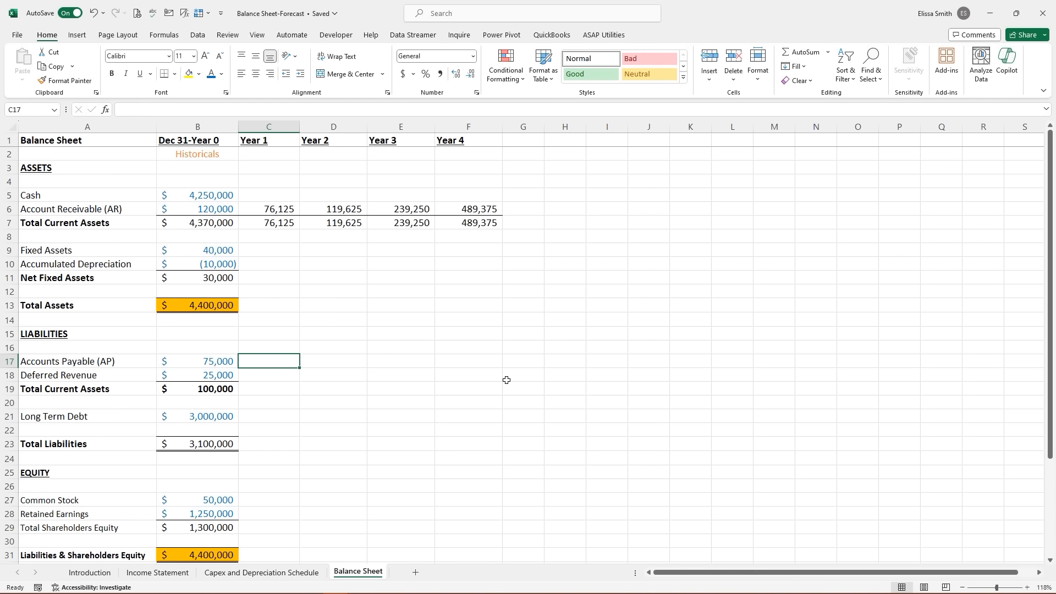
pyautogui.write('=')
pyautogui.scroll(-5, 506, 380)
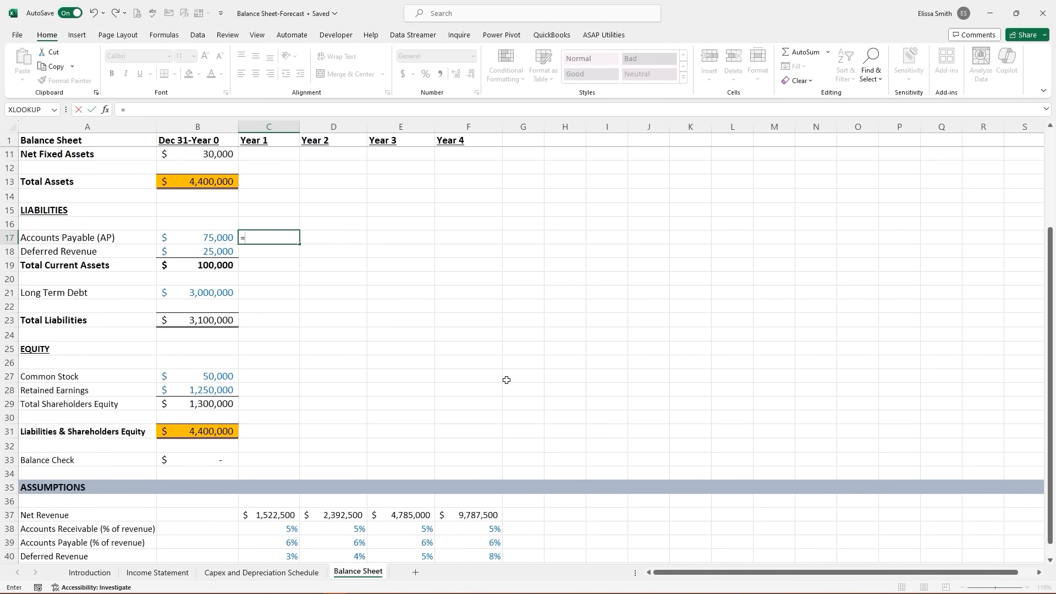
pyautogui.click(278, 433)
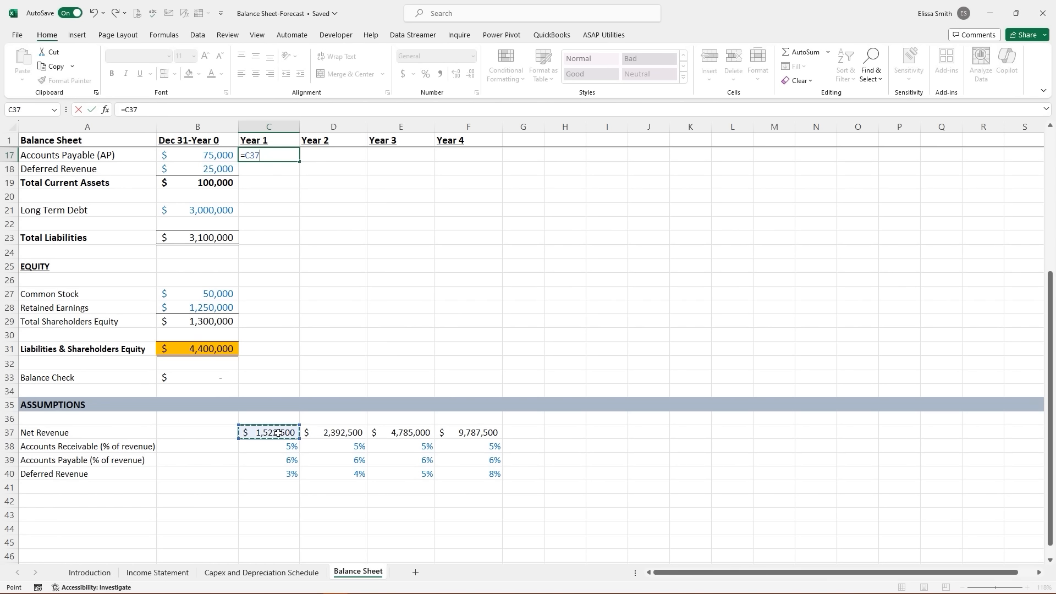
pyautogui.write('*')
pyautogui.click(287, 462)
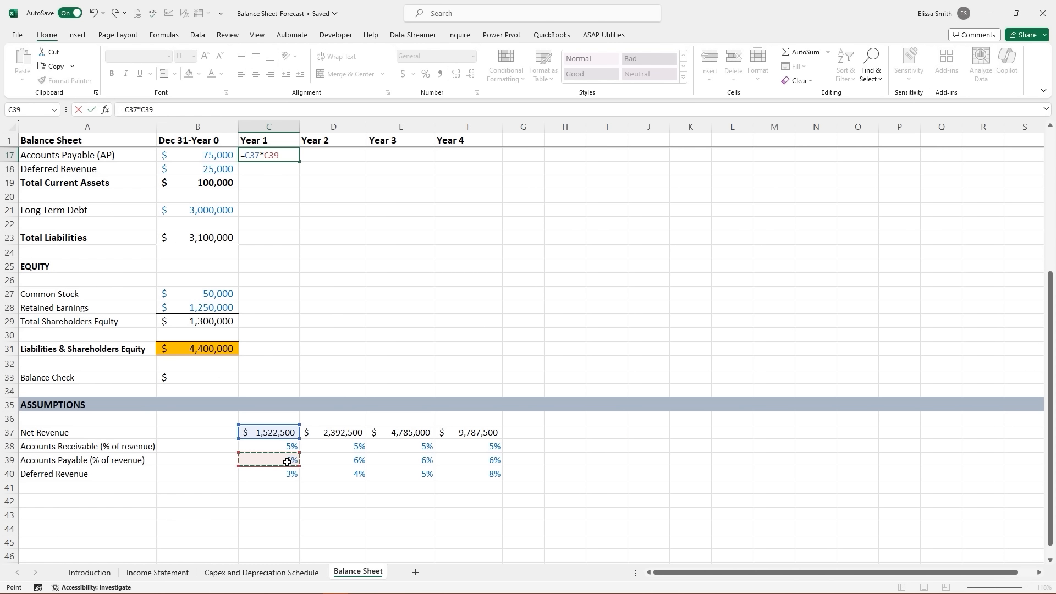
pyautogui.write('b')
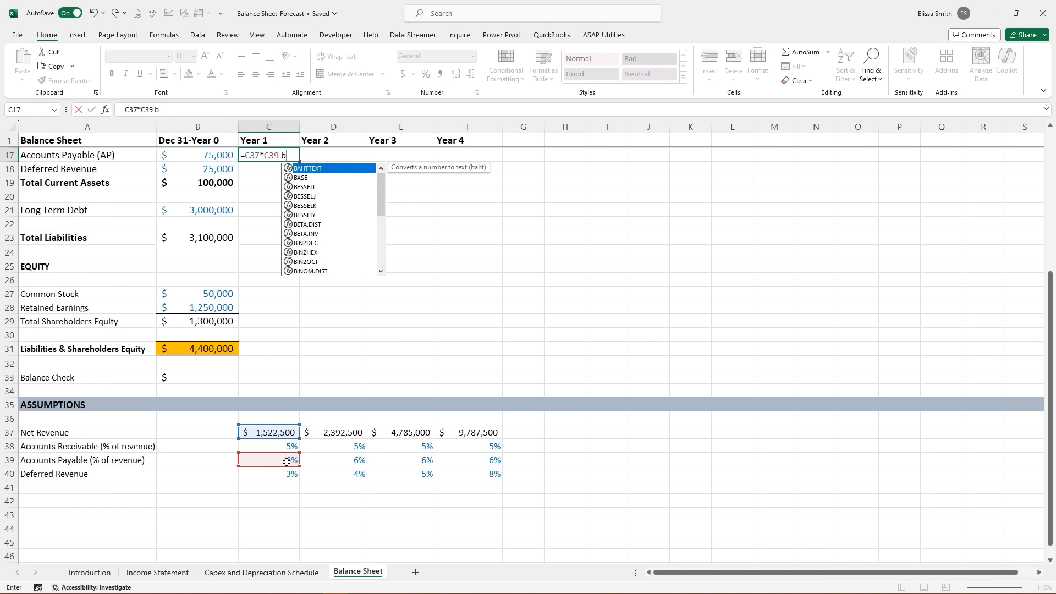
pyautogui.press('Escape')
pyautogui.press('Return')
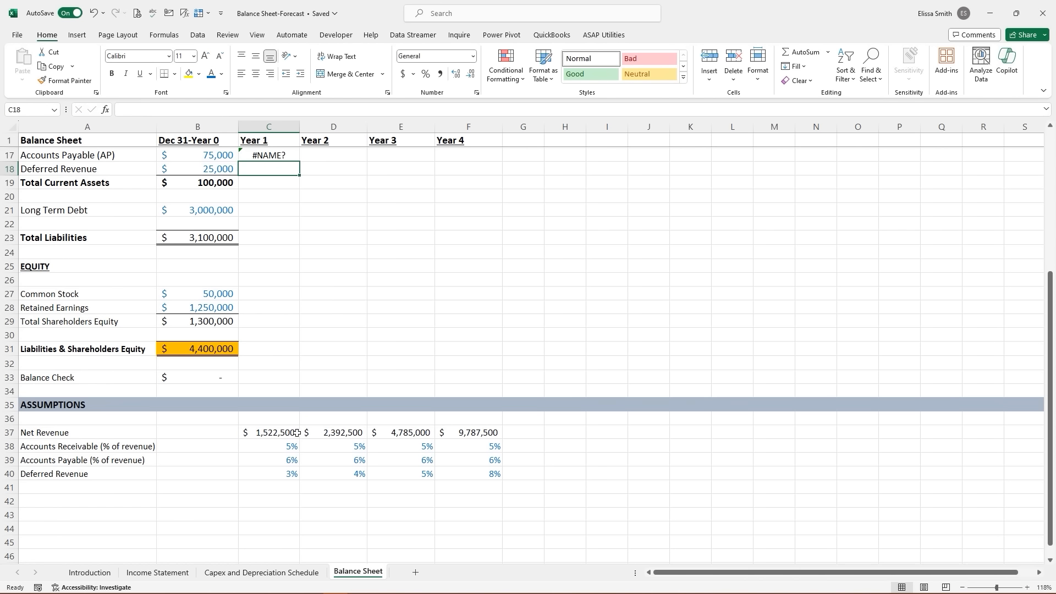
# - Calculate Year 1 Accounts Payable in C17 with the formula =C37*C39 and fill it across to Year 4 in F17
pyautogui.click(268, 155)
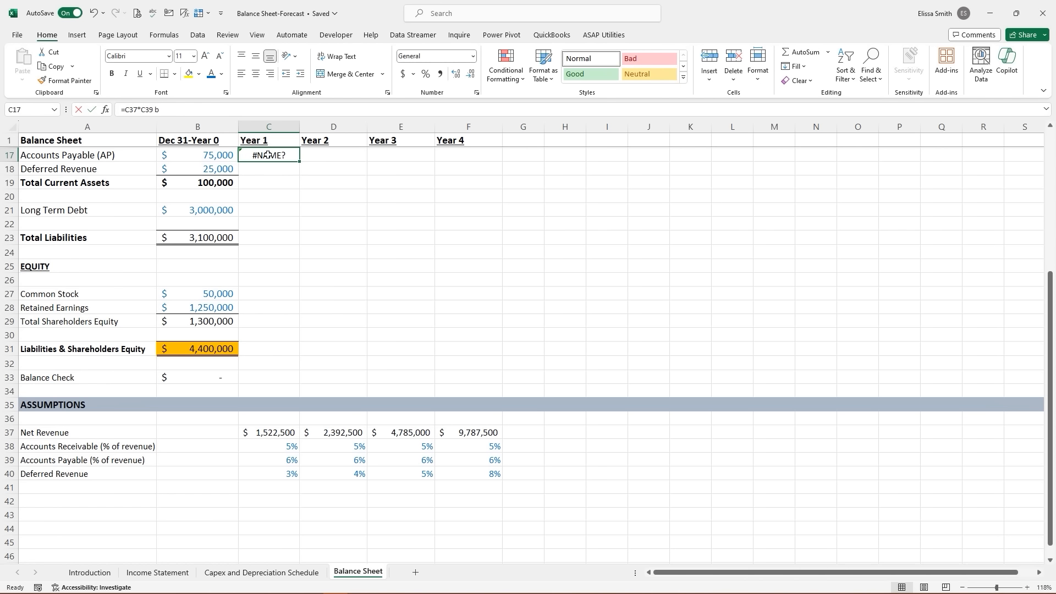
pyautogui.write('=')
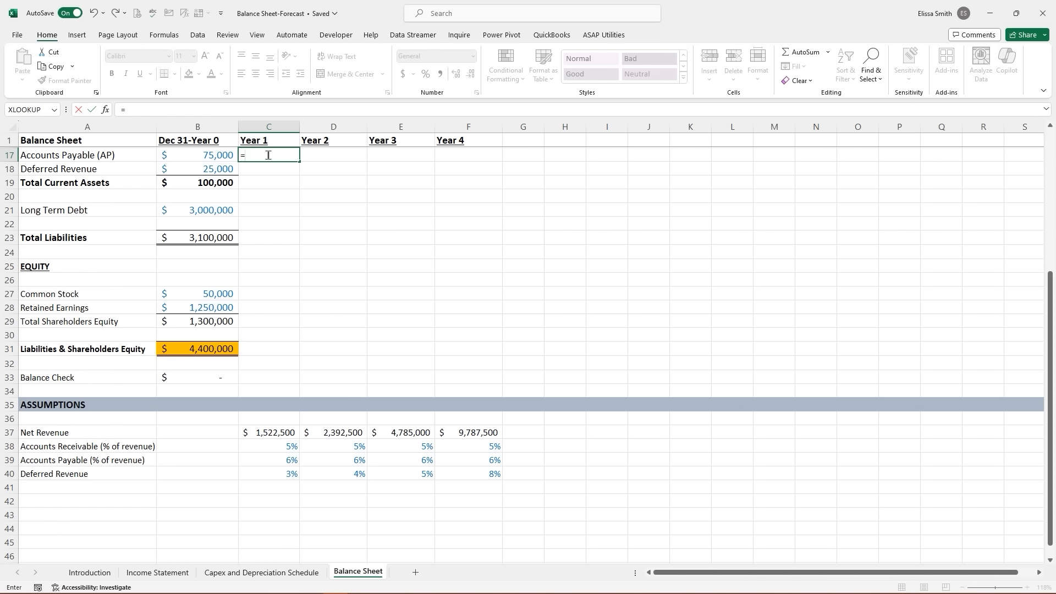
pyautogui.click(275, 432)
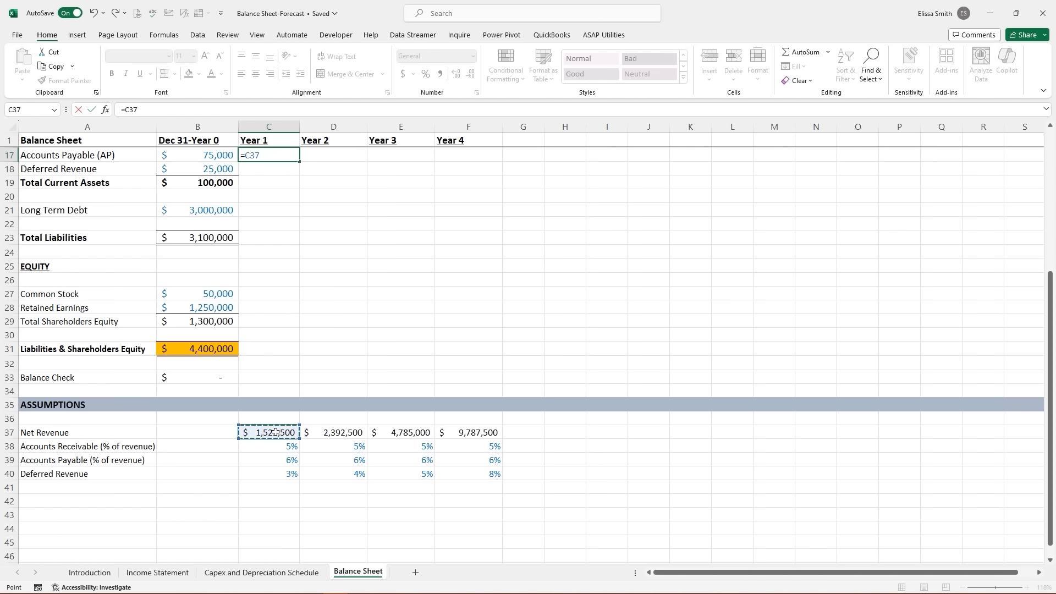
pyautogui.write('*')
pyautogui.click(265, 458)
pyautogui.hotkey('ctrl', 'Return')
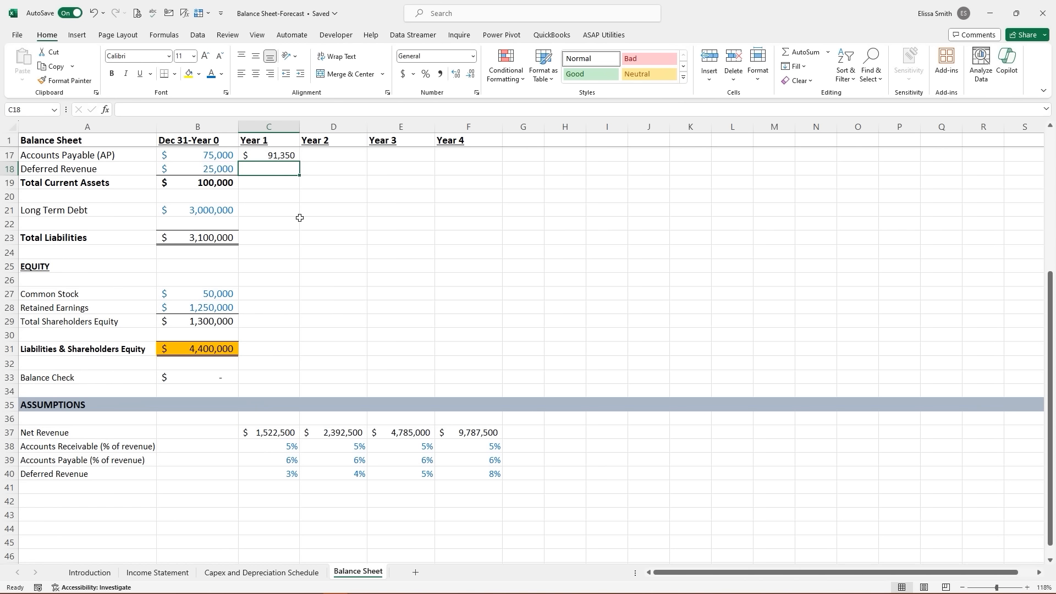
pyautogui.moveTo(296, 159); pyautogui.dragTo(478, 162)
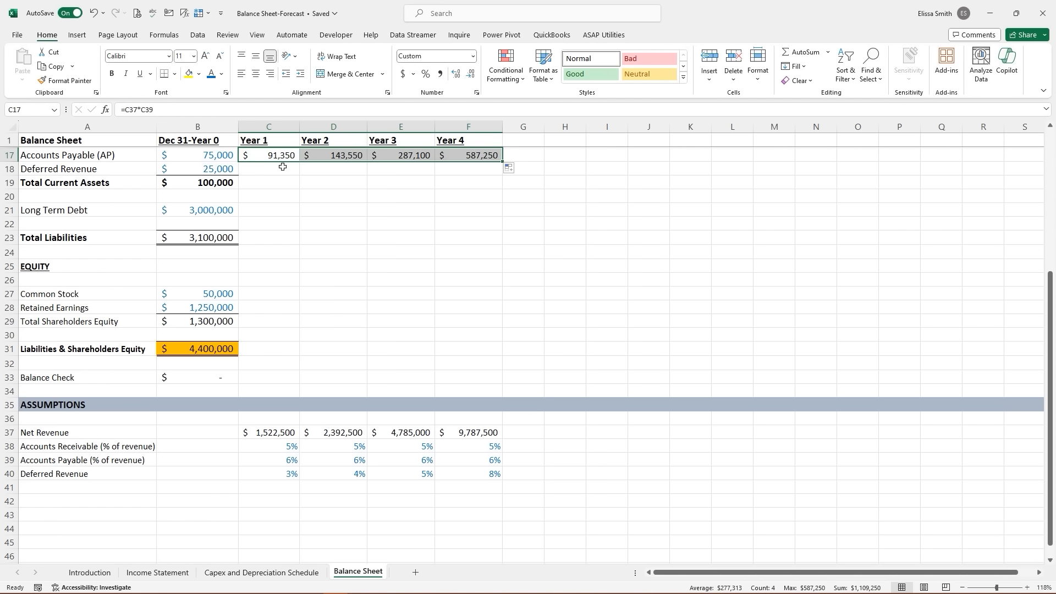
# - Calculate Year 1 Deferred Revenue in C18 with the formula =C37*C40 and fill it across to Year 4 in F18
pyautogui.click(254, 168)
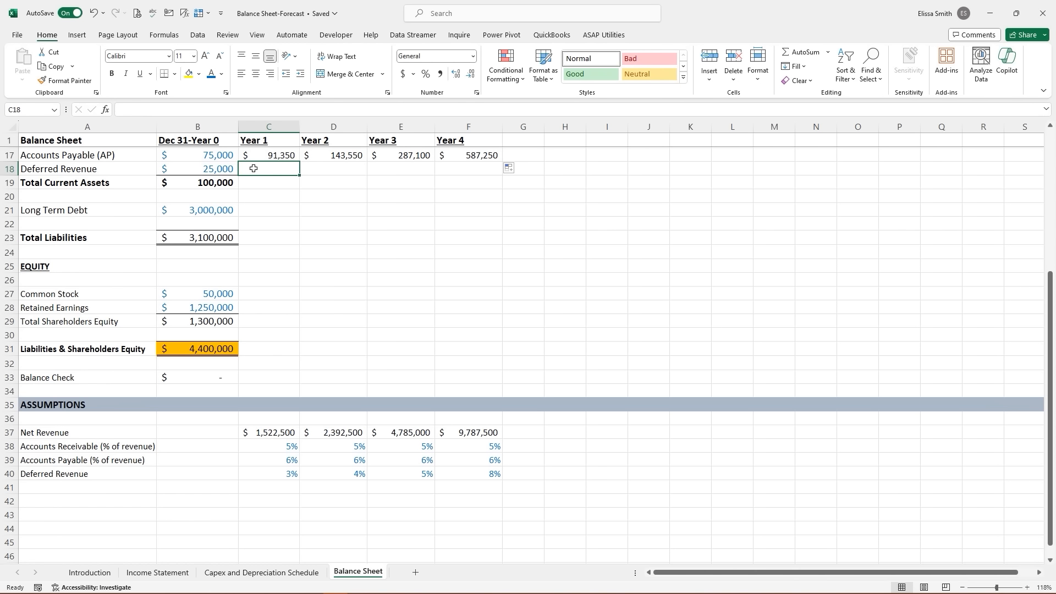
pyautogui.write('=')
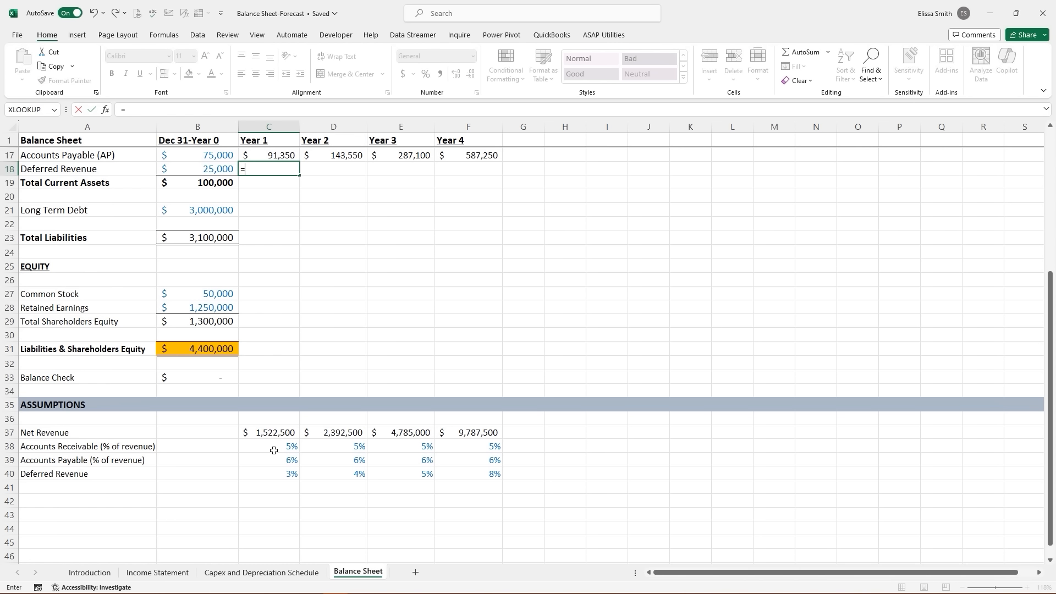
pyautogui.click(273, 432)
pyautogui.write('*')
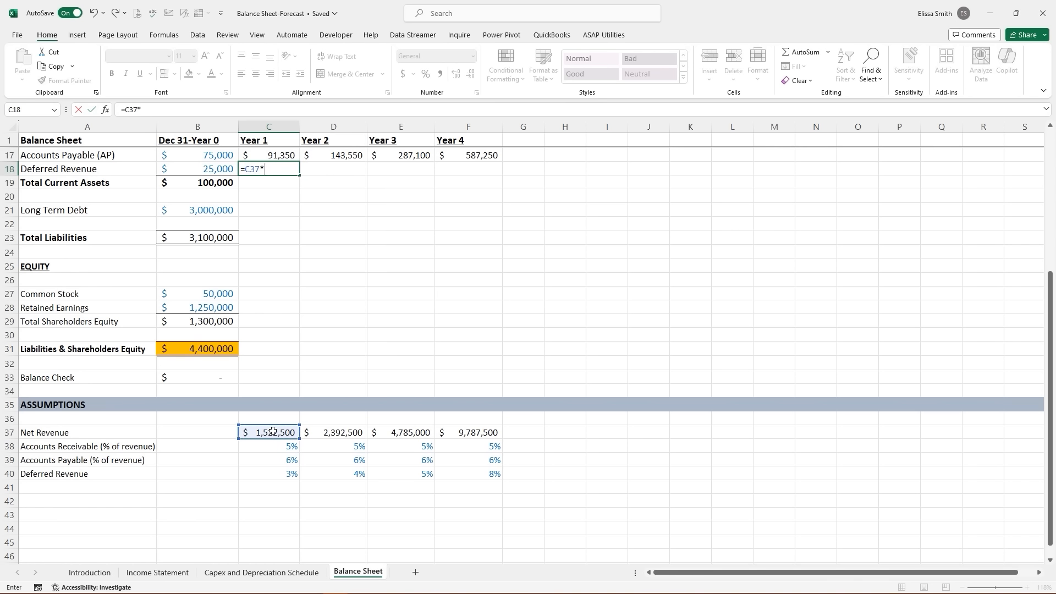
pyautogui.click(282, 473)
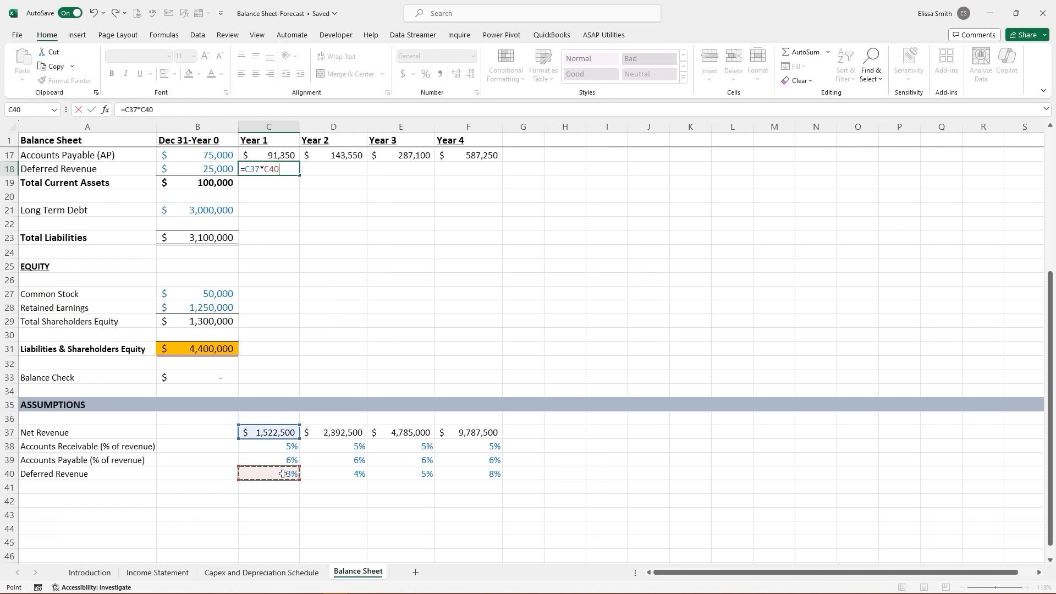
pyautogui.press('Return')
pyautogui.click(269, 168)
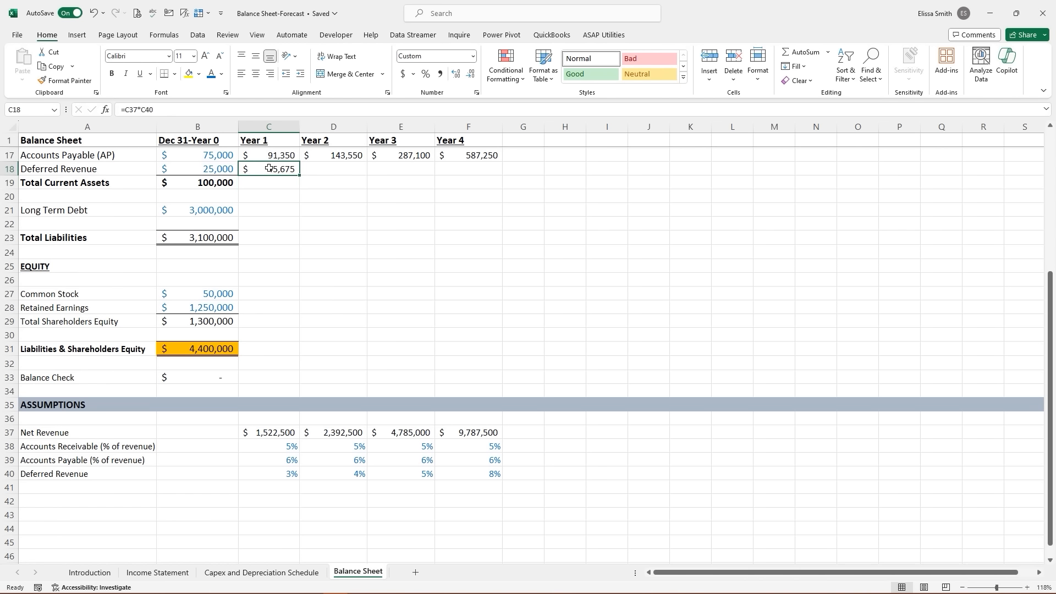
pyautogui.moveTo(299, 175); pyautogui.dragTo(495, 179)
# - Copy the formatting of Account Receivable cell C6 onto the Accounts Payable and Deferred Revenue forecasts in C17:F18
pyautogui.scroll(4, 263, 177)
pyautogui.click(263, 168)
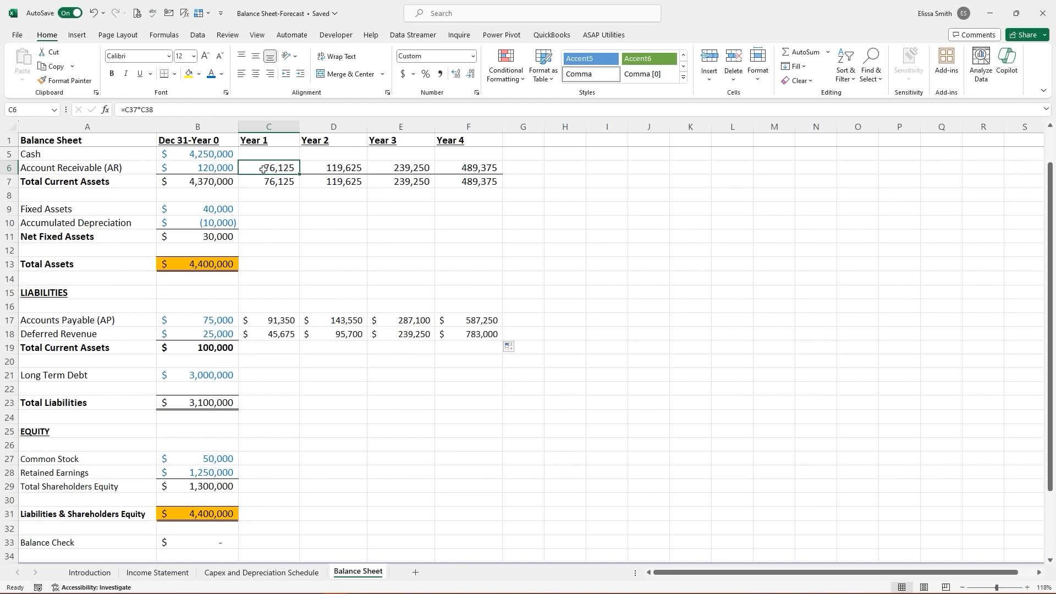
pyautogui.click(65, 80)
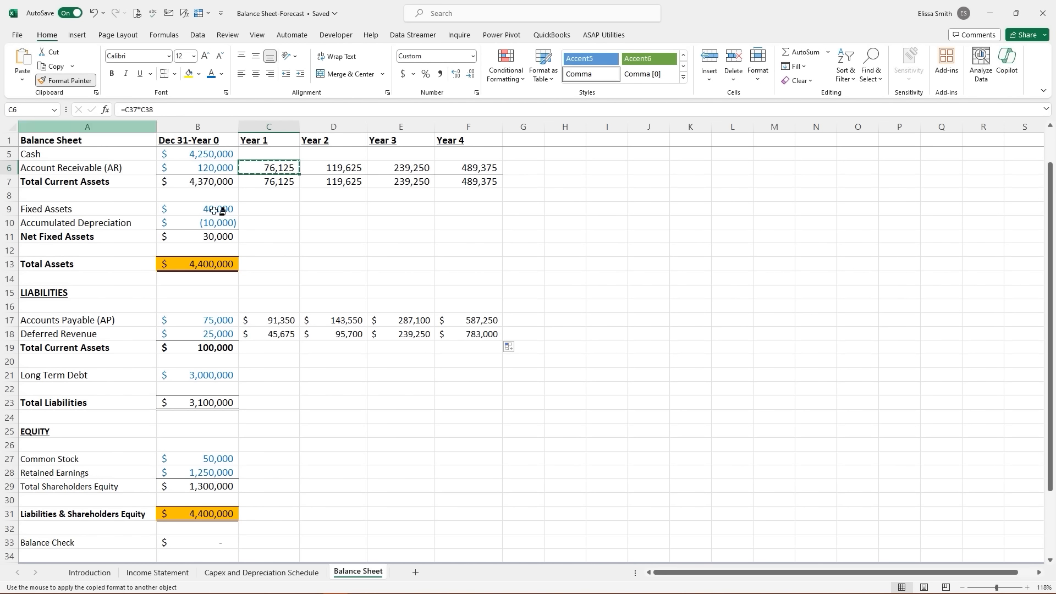
pyautogui.click(275, 321)
pyautogui.moveTo(276, 321); pyautogui.dragTo(496, 344)
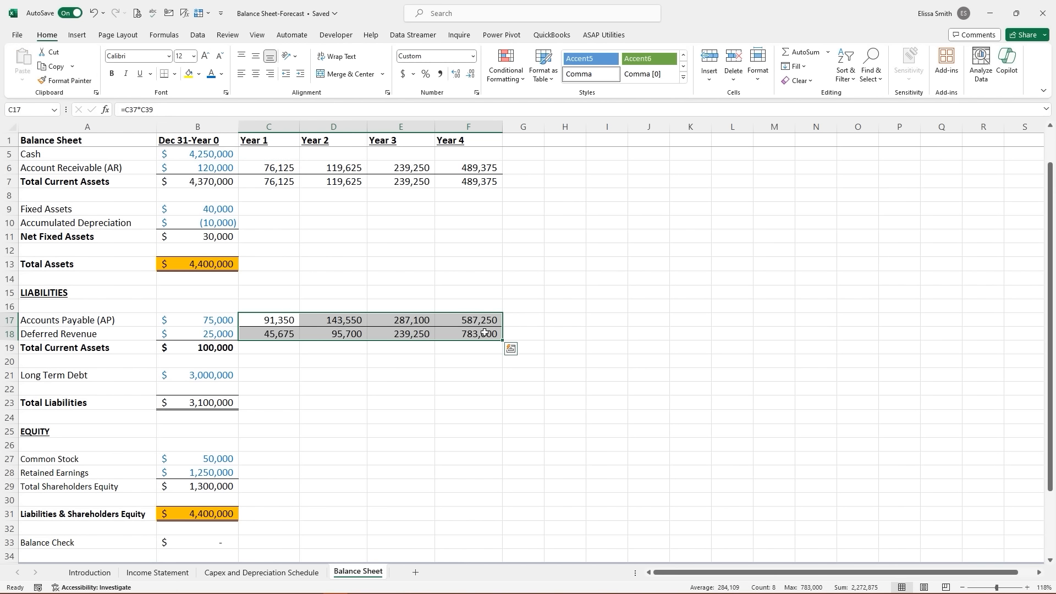
pyautogui.click(260, 320)
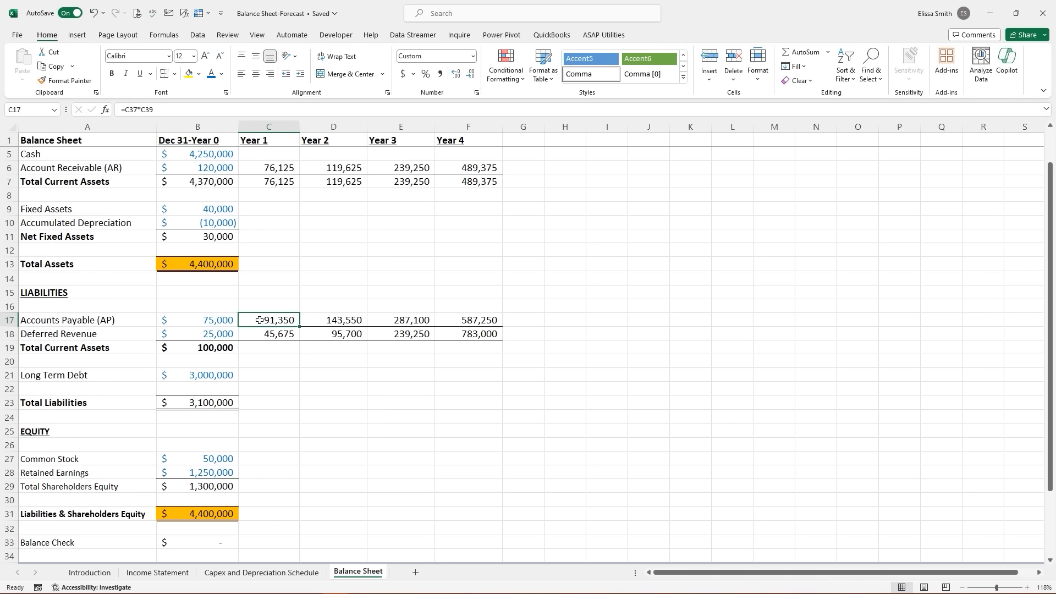
# - Remove all borders from the Accounts Payable forecast cells C17:F17
pyautogui.click(286, 354)
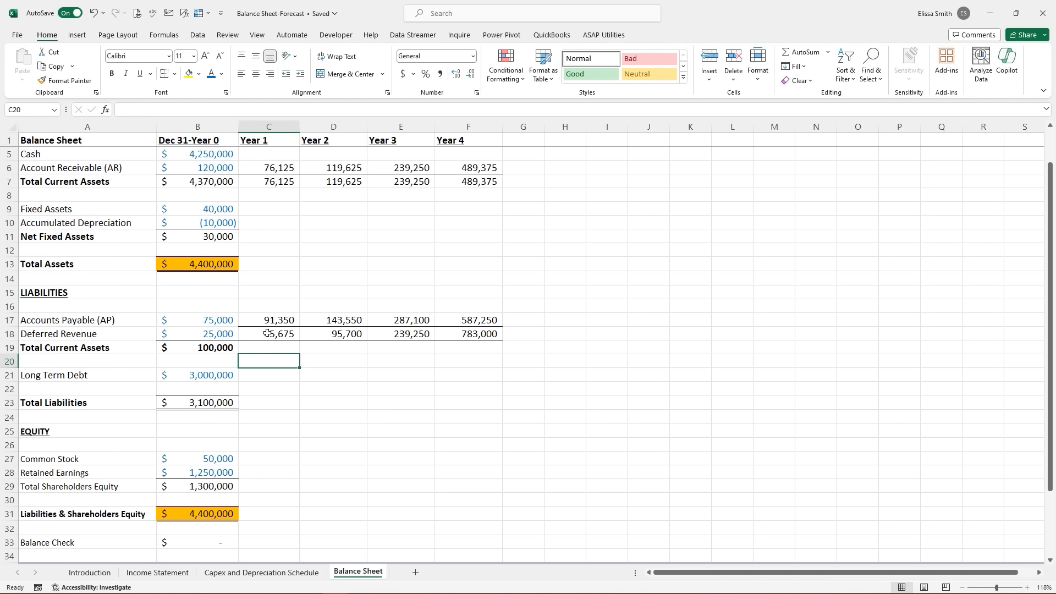
pyautogui.moveTo(263, 324); pyautogui.dragTo(464, 321)
pyautogui.click(174, 76)
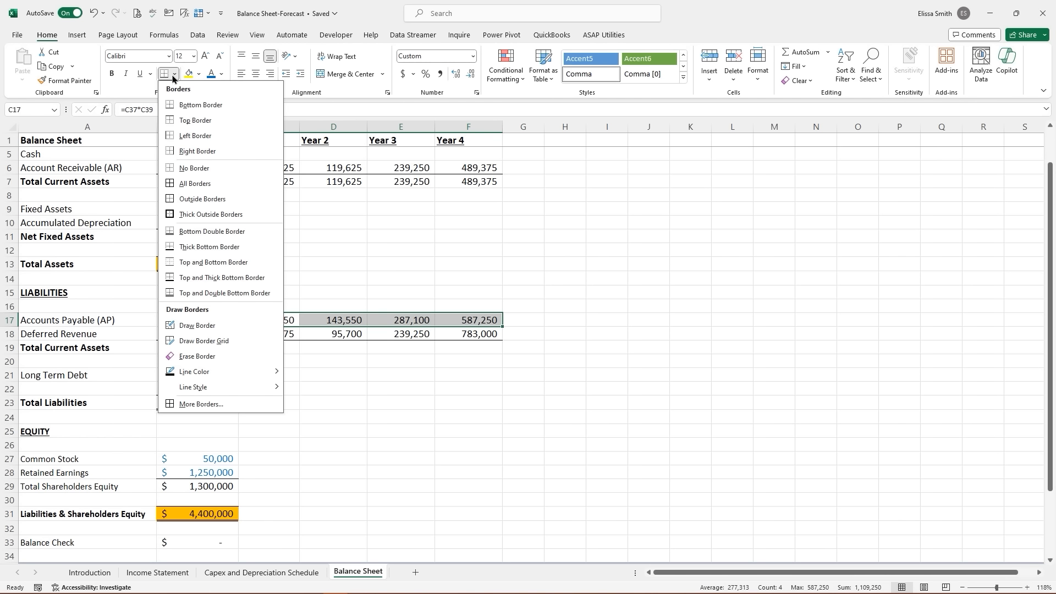
pyautogui.click(193, 168)
pyautogui.click(336, 361)
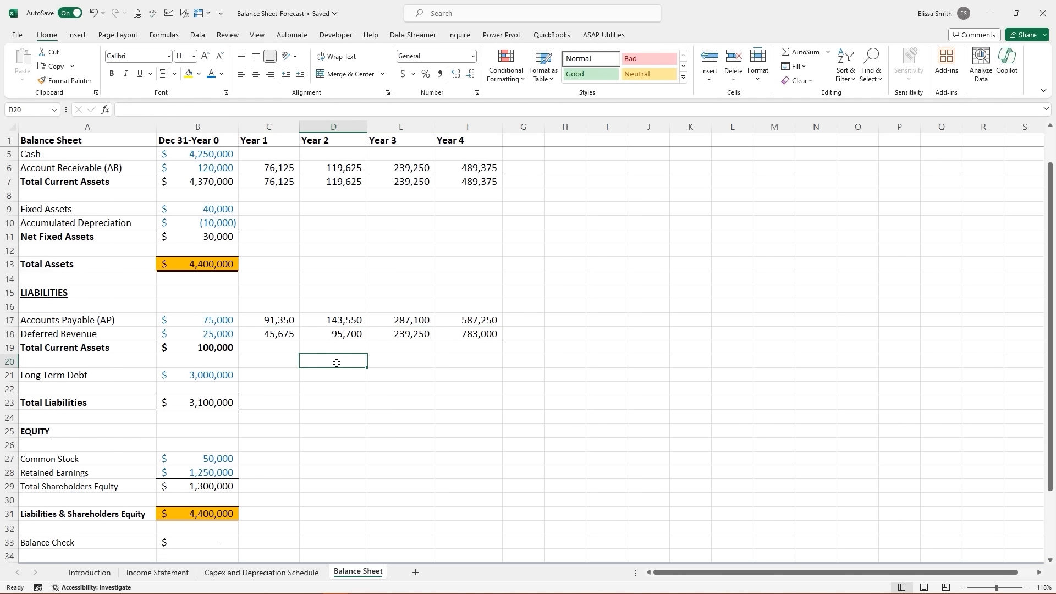
# - Fill the Total Current Assets formula under Liabilities from B19 across to Year 4 in F19 and remove the bold from C19:F19
pyautogui.click(216, 346)
pyautogui.moveTo(238, 354); pyautogui.dragTo(480, 345)
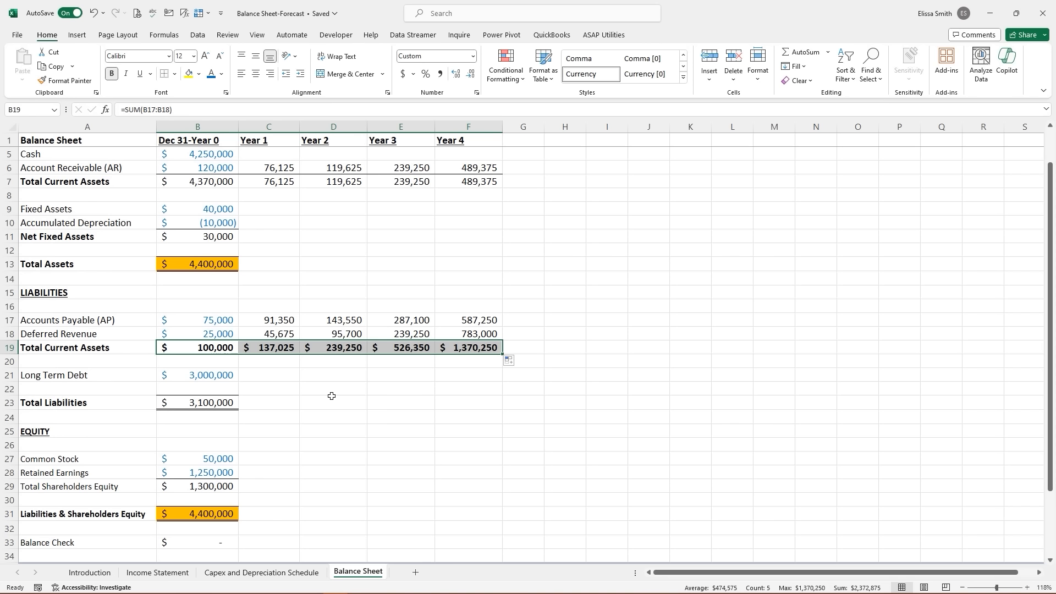
pyautogui.click(214, 349)
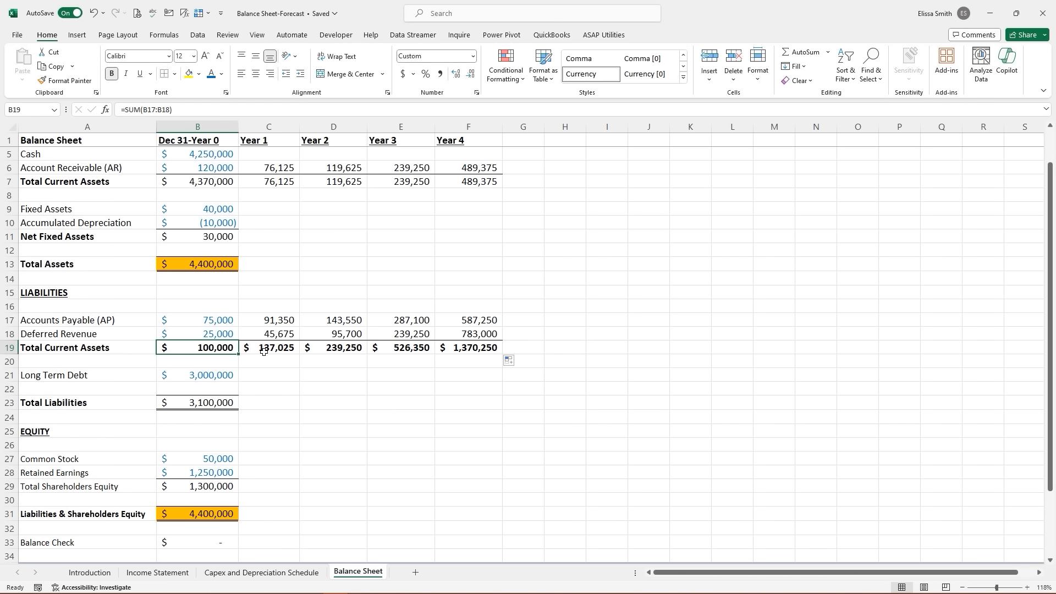
pyautogui.moveTo(264, 350); pyautogui.dragTo(471, 350)
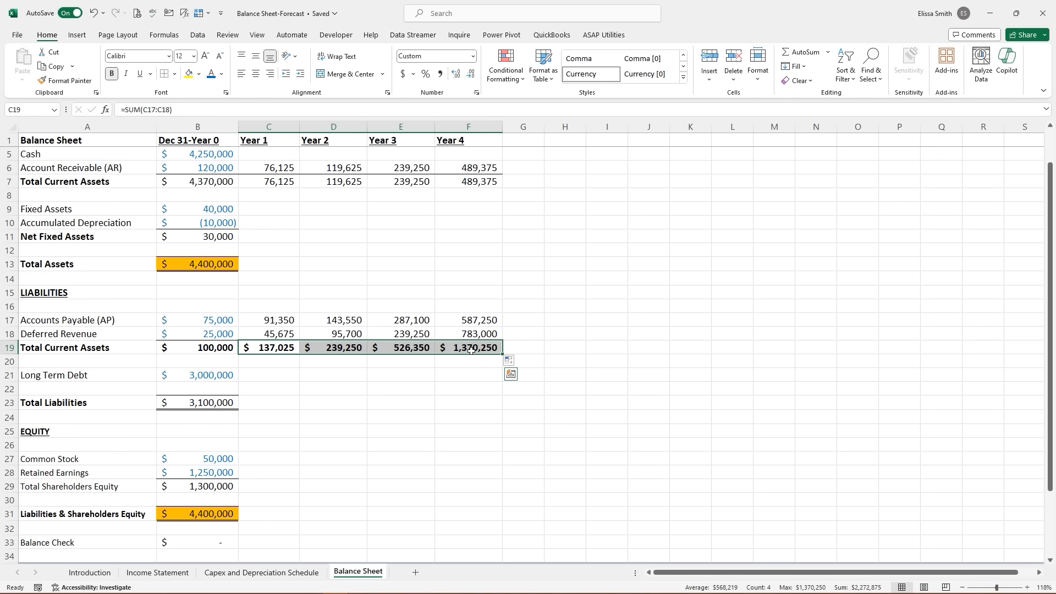
pyautogui.click(464, 376)
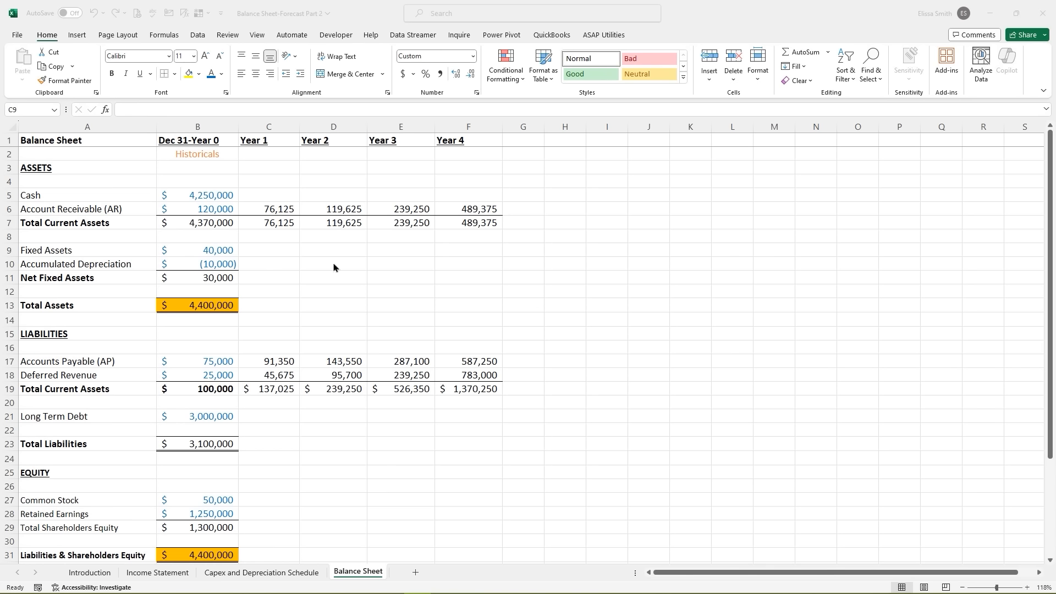
# - Calculate Year 1 Fixed Assets in C9 with ='B9' plus Total Capex, =B9+'Capex and Depreciation Schedule'!C7, and fill it across to F9
pyautogui.click(262, 248)
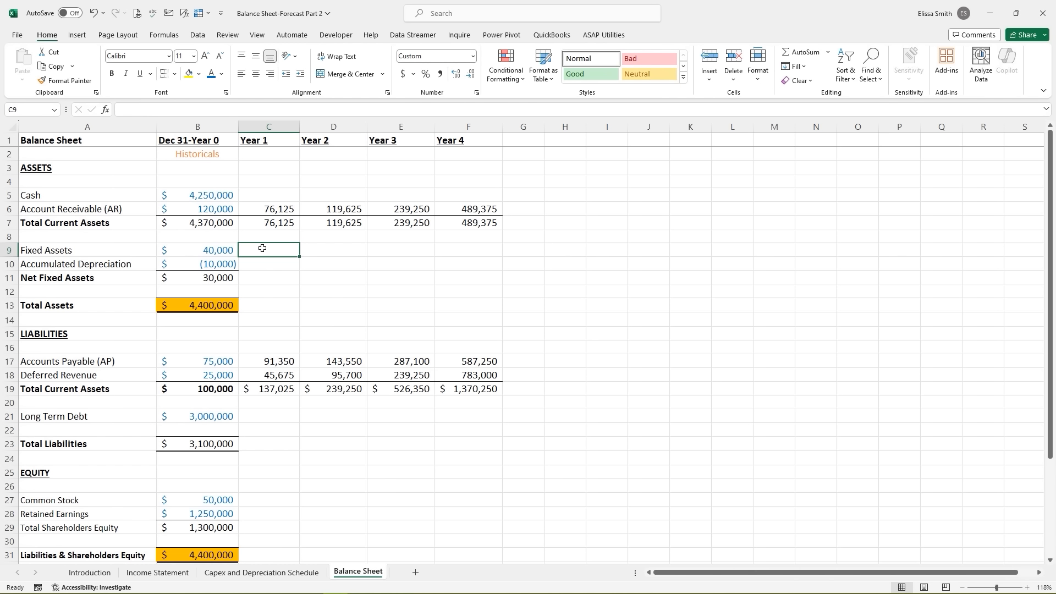
pyautogui.write('=')
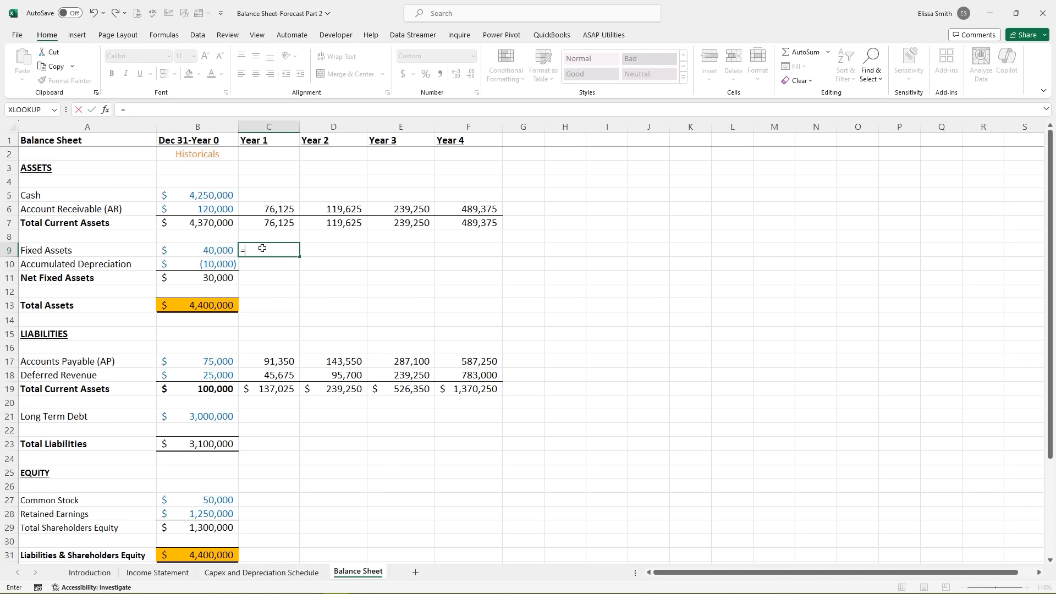
pyautogui.click(205, 250)
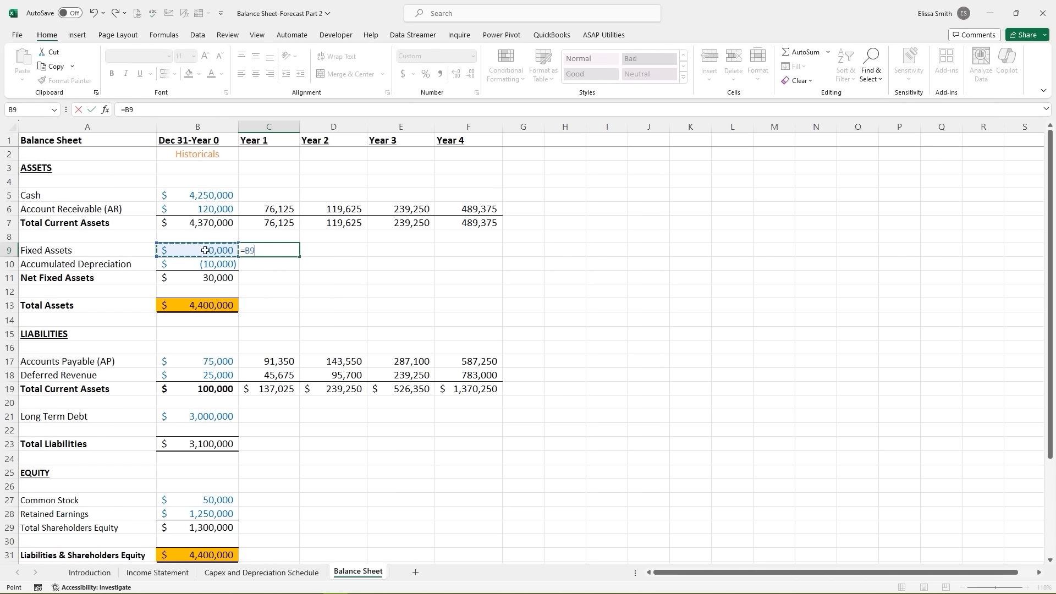
pyautogui.write('+')
pyautogui.click(247, 572)
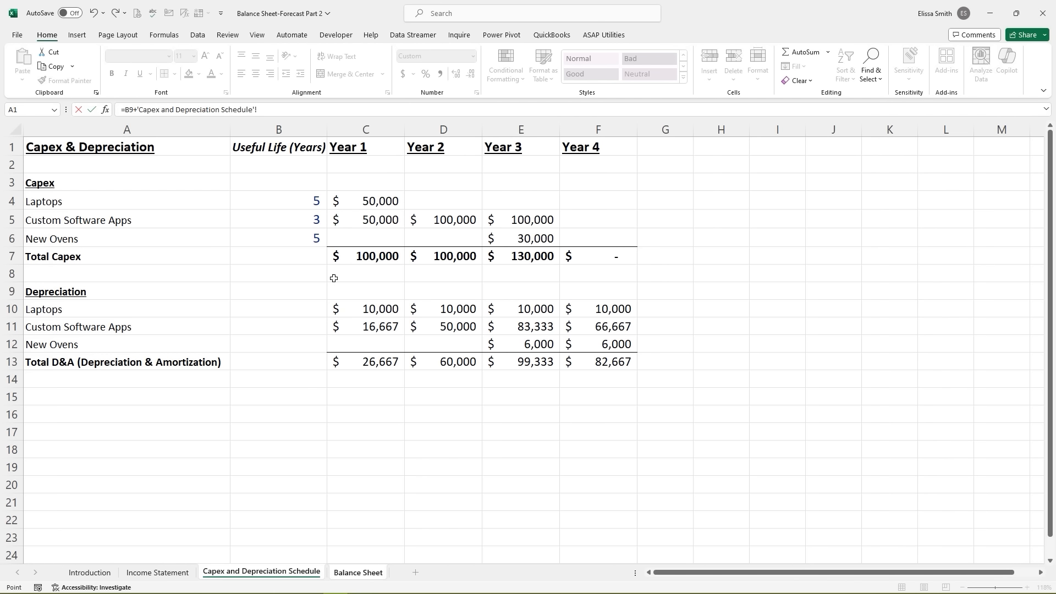
pyautogui.click(358, 256)
pyautogui.press('Return')
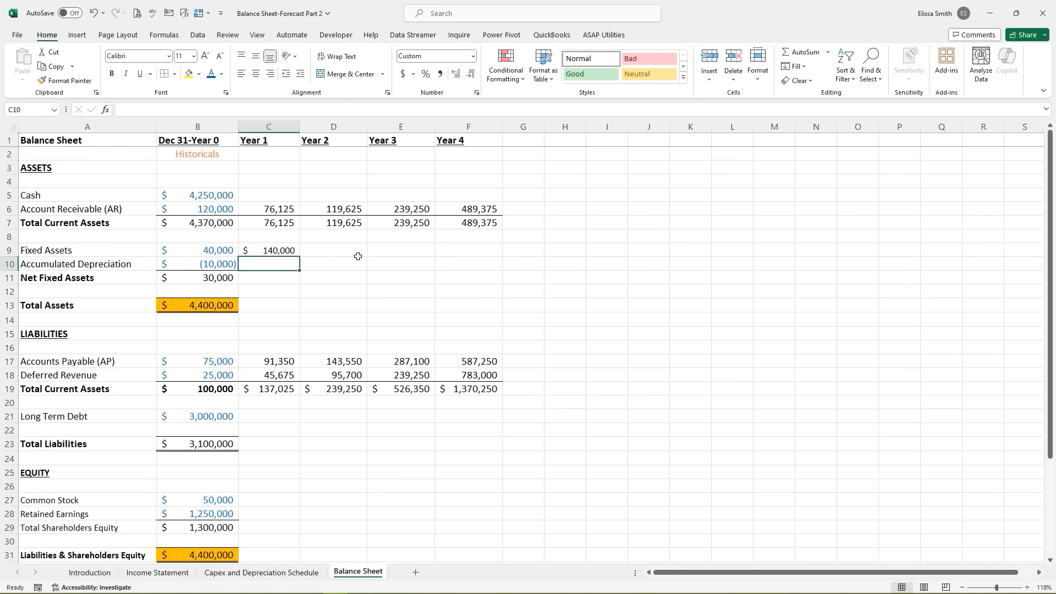
pyautogui.click(292, 251)
pyautogui.moveTo(298, 254); pyautogui.dragTo(489, 254)
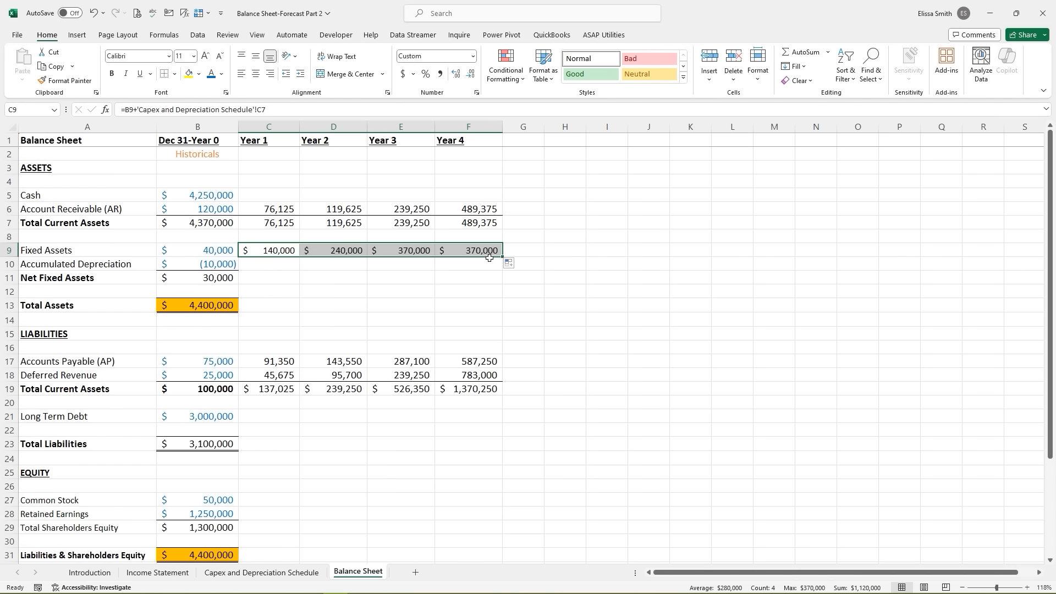
# - Copy the formatting of Account Receivable cell C6 onto the Fixed Assets forecasts in C9:F9
pyautogui.click(272, 208)
pyautogui.click(64, 80)
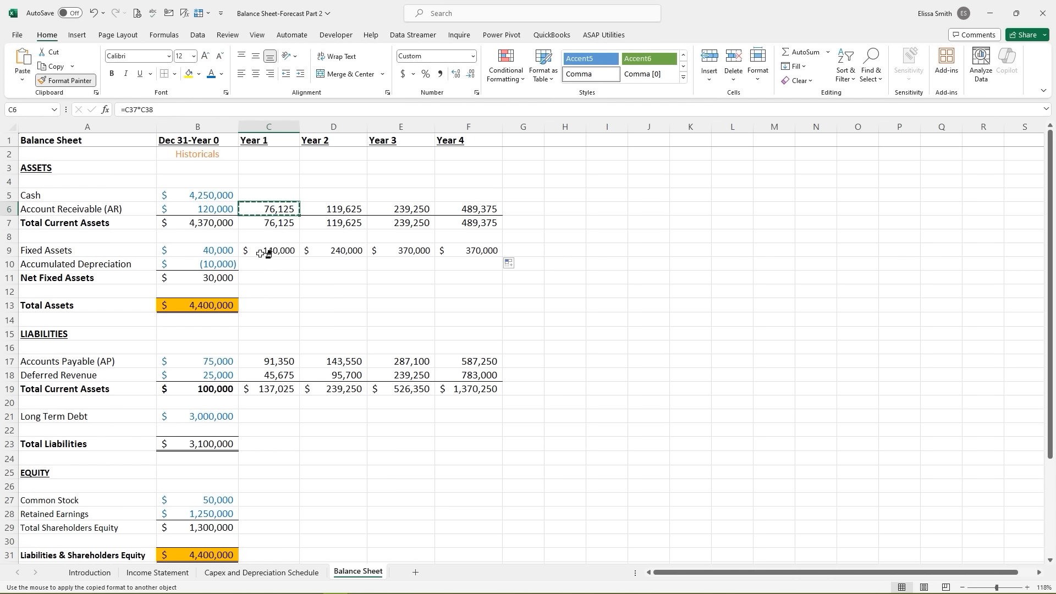
pyautogui.moveTo(265, 251); pyautogui.dragTo(479, 251)
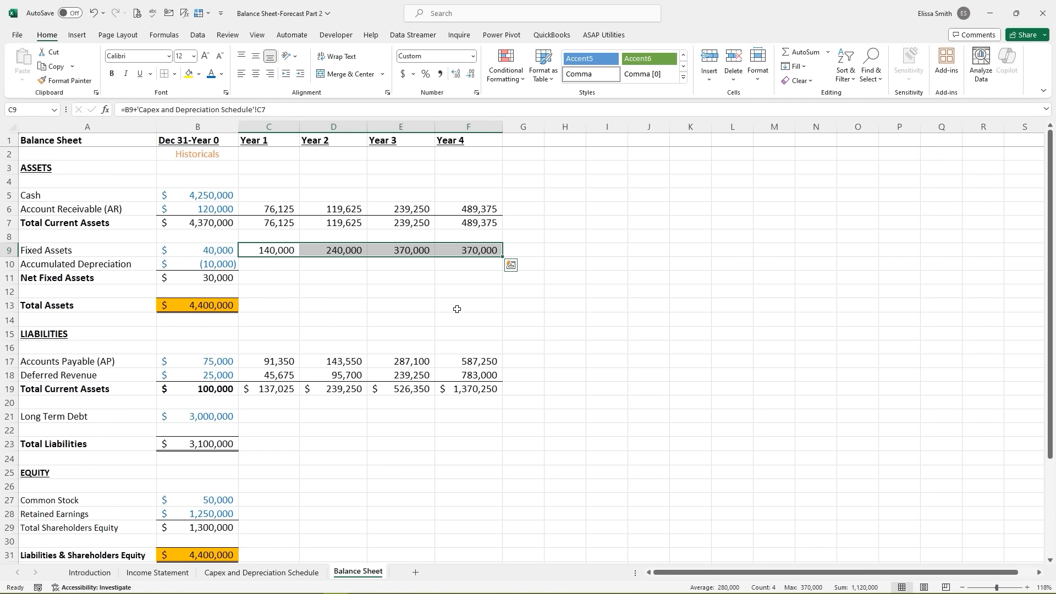
# - Calculate Year 1 Accumulated Depreciation in C10 with =B10-'Capex and Depreciation Schedule'!C13 and fill it across to Year 4 in F10
pyautogui.click(255, 264)
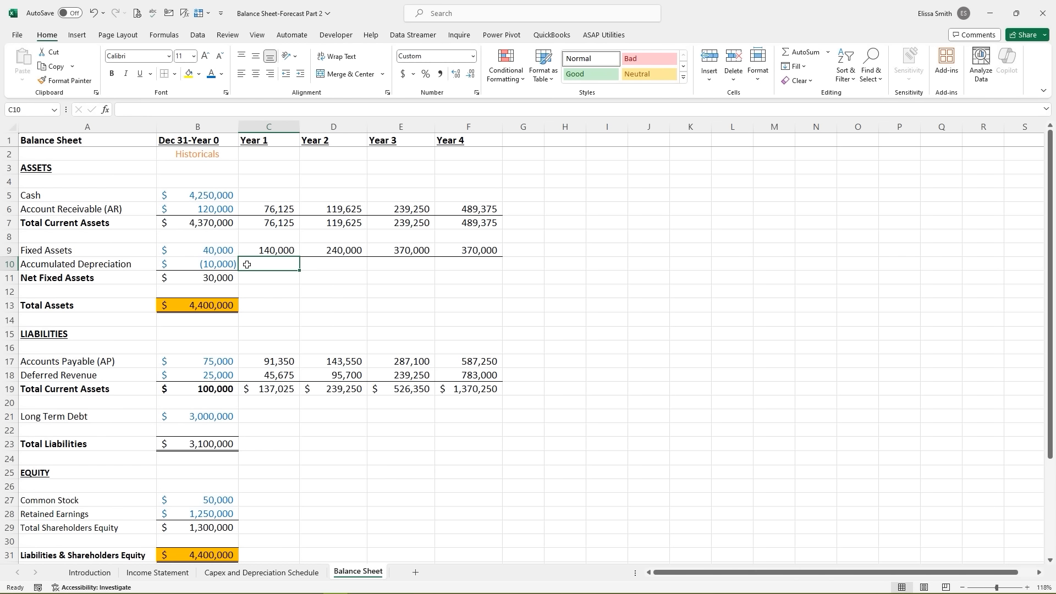
pyautogui.write('=')
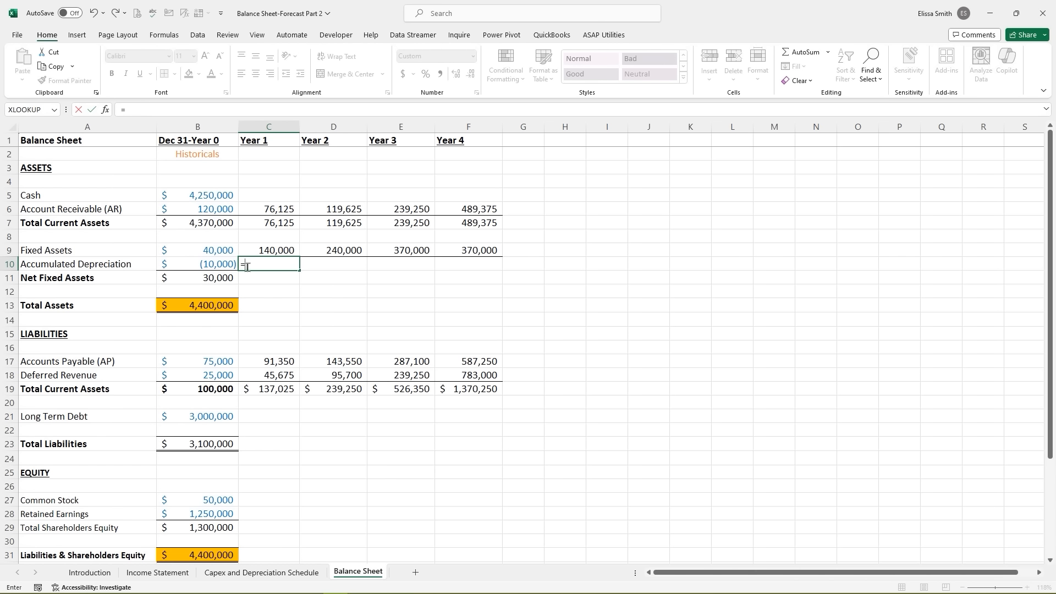
pyautogui.click(210, 264)
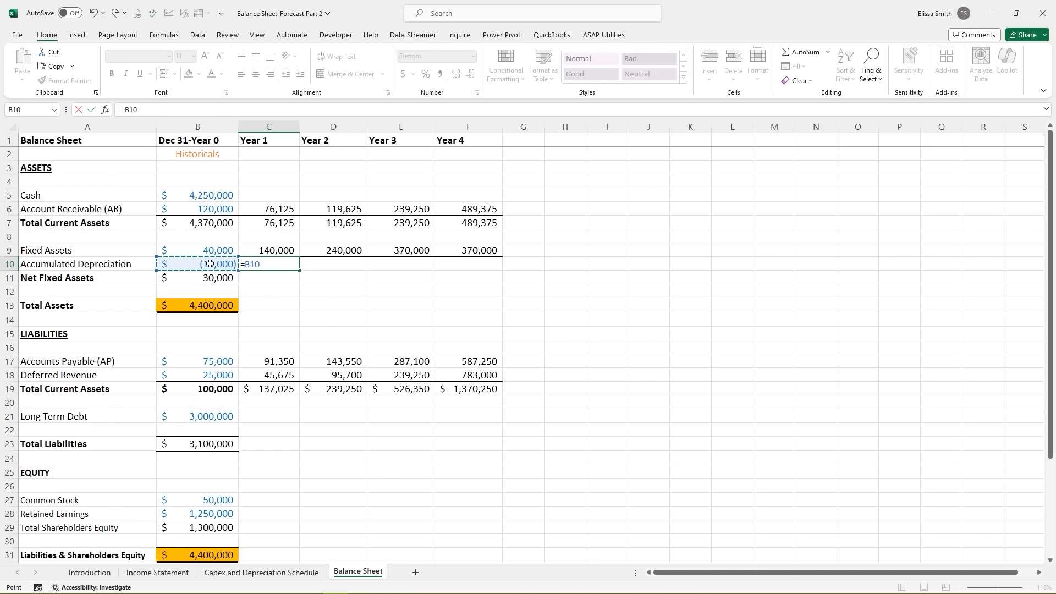
pyautogui.write('-')
pyautogui.click(239, 574)
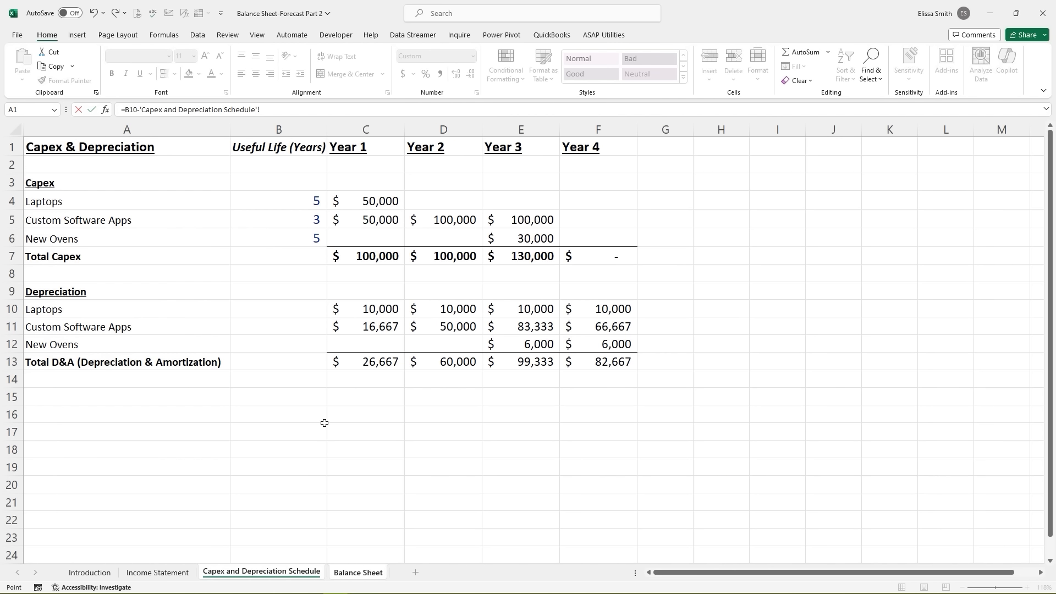
pyautogui.click(355, 363)
pyautogui.press('Return')
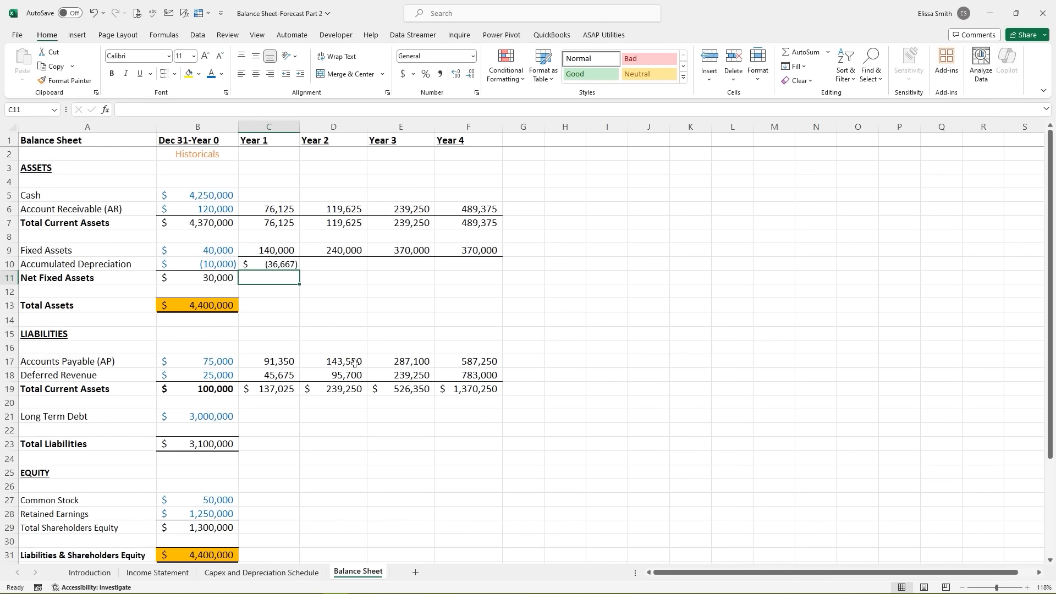
pyautogui.click(278, 263)
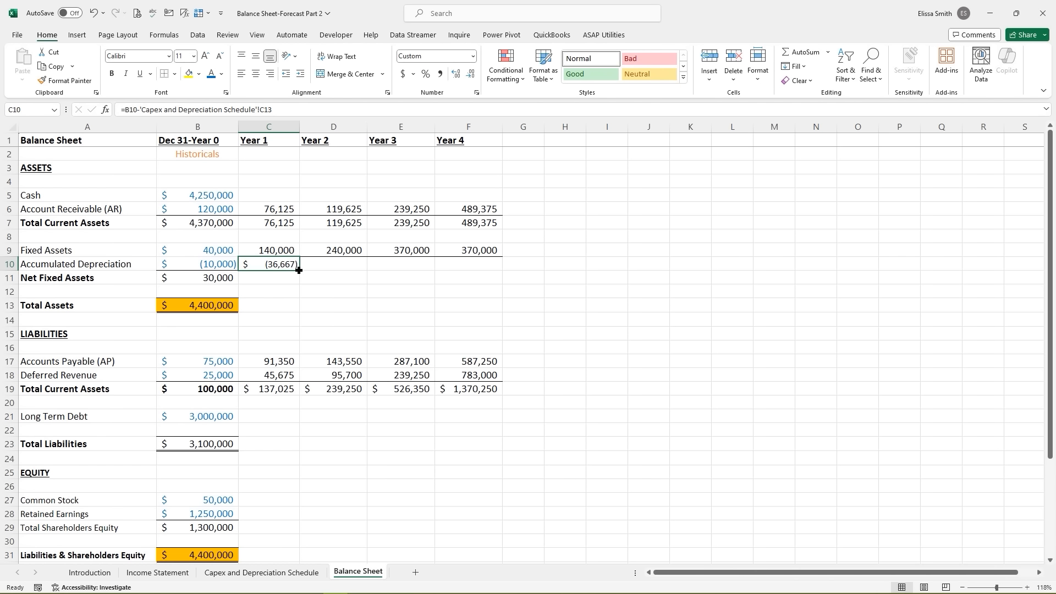
pyautogui.moveTo(299, 270); pyautogui.dragTo(488, 267)
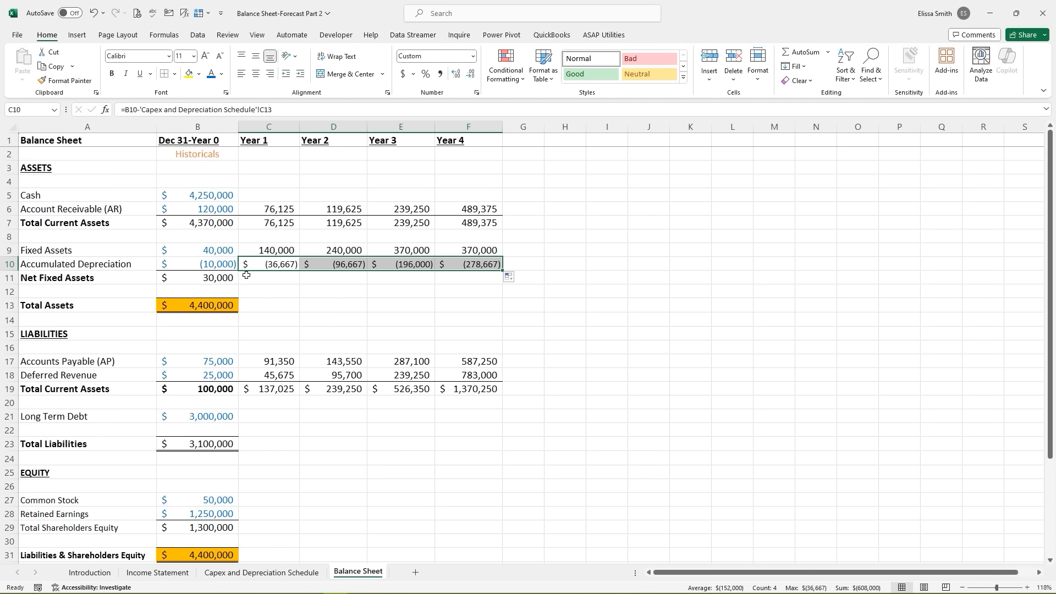
# - Copy the formatting of Fixed Assets cell C9 onto the Accumulated Depreciation forecasts in C10:F10
pyautogui.click(266, 250)
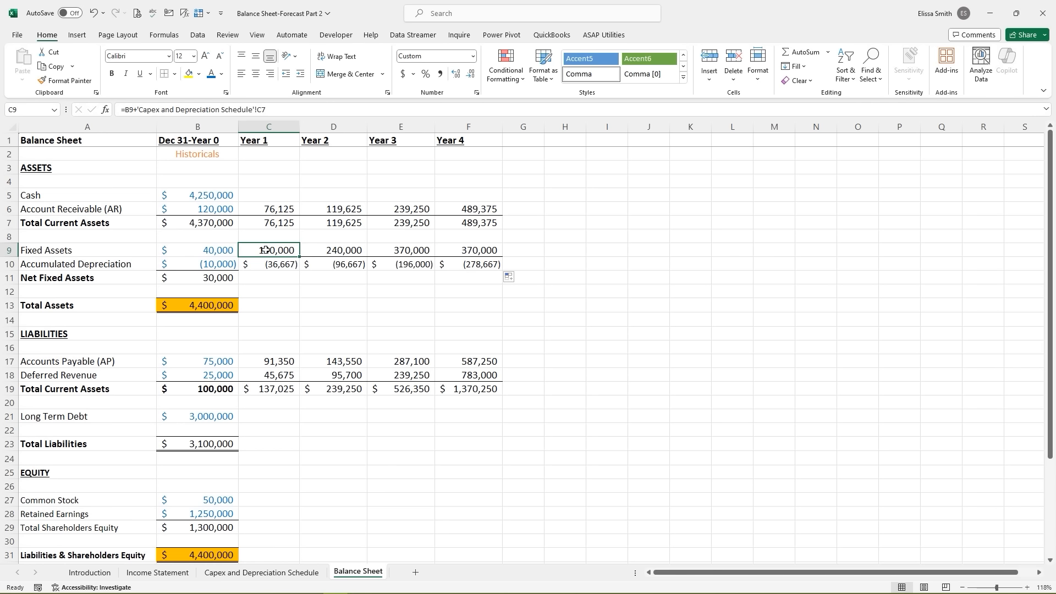
pyautogui.click(66, 81)
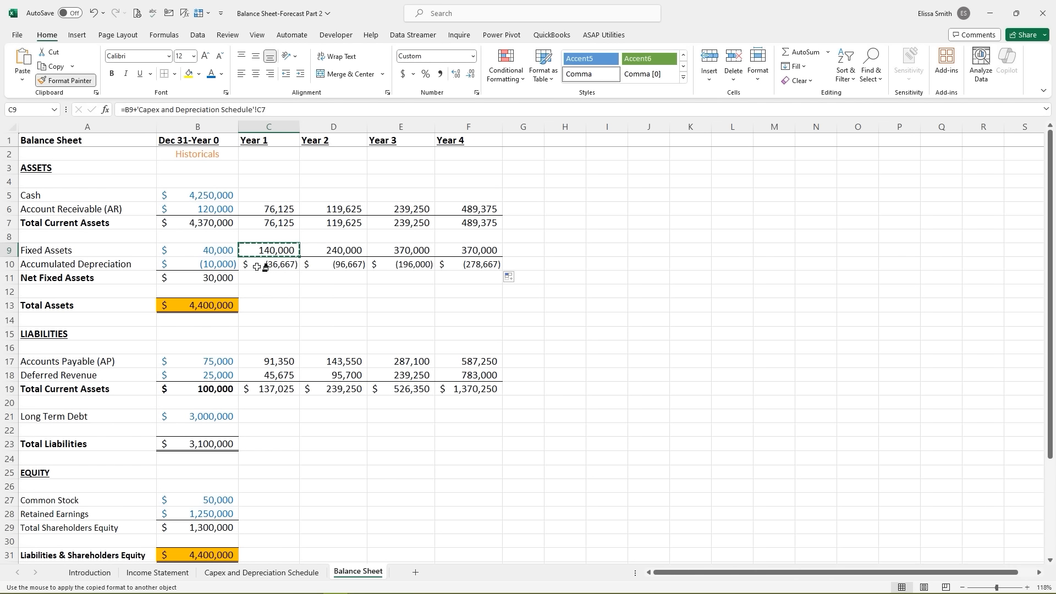
pyautogui.moveTo(257, 266); pyautogui.dragTo(490, 269)
pyautogui.click(381, 290)
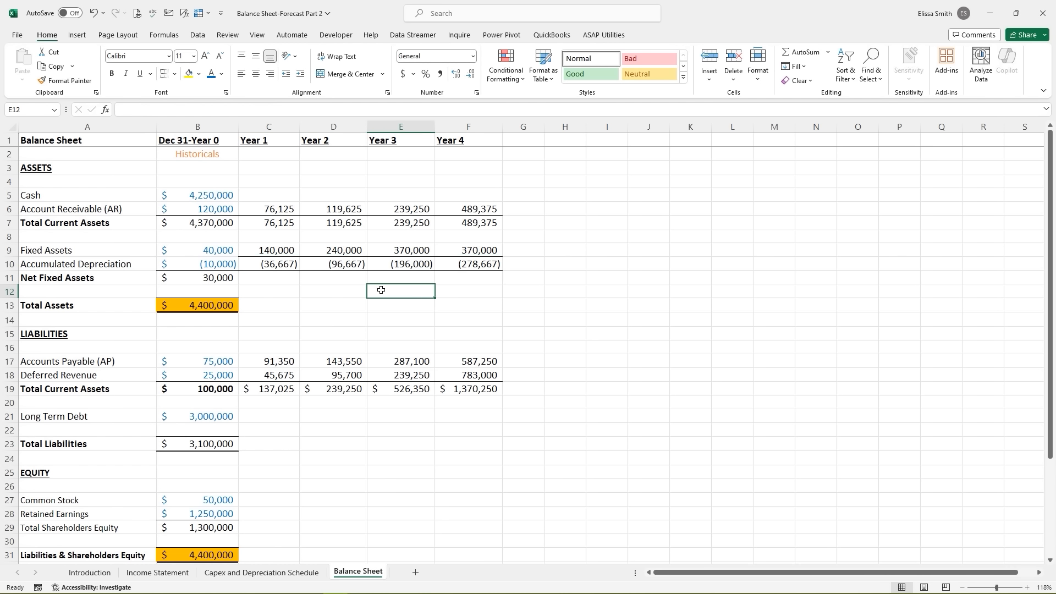
# - Fill the Net Fixed Assets formula from B11 across to Year 4 in F11
pyautogui.click(264, 279)
pyautogui.click(215, 273)
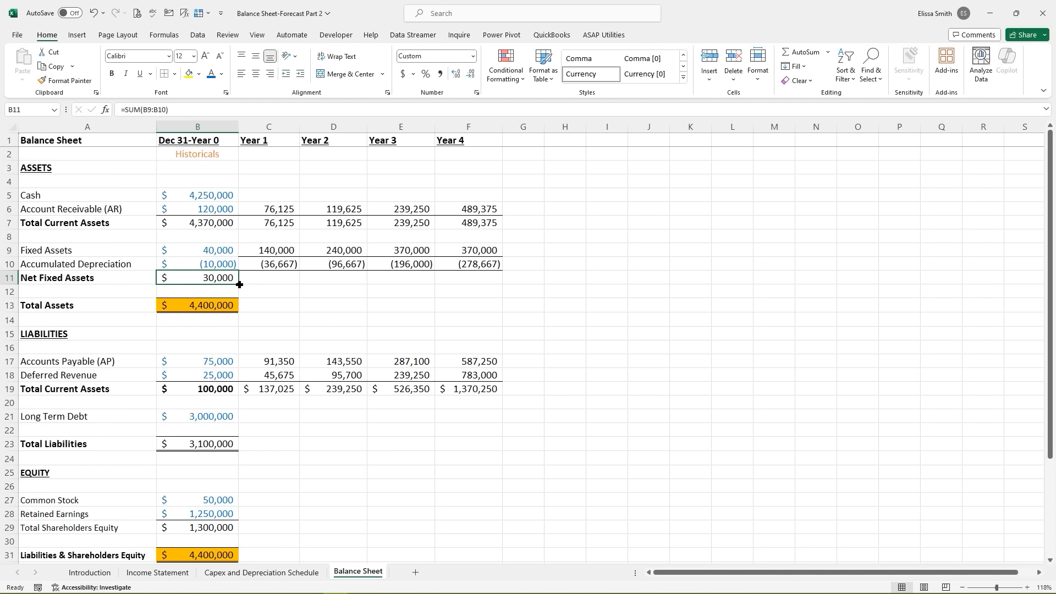
pyautogui.moveTo(239, 284); pyautogui.dragTo(498, 283)
pyautogui.click(248, 293)
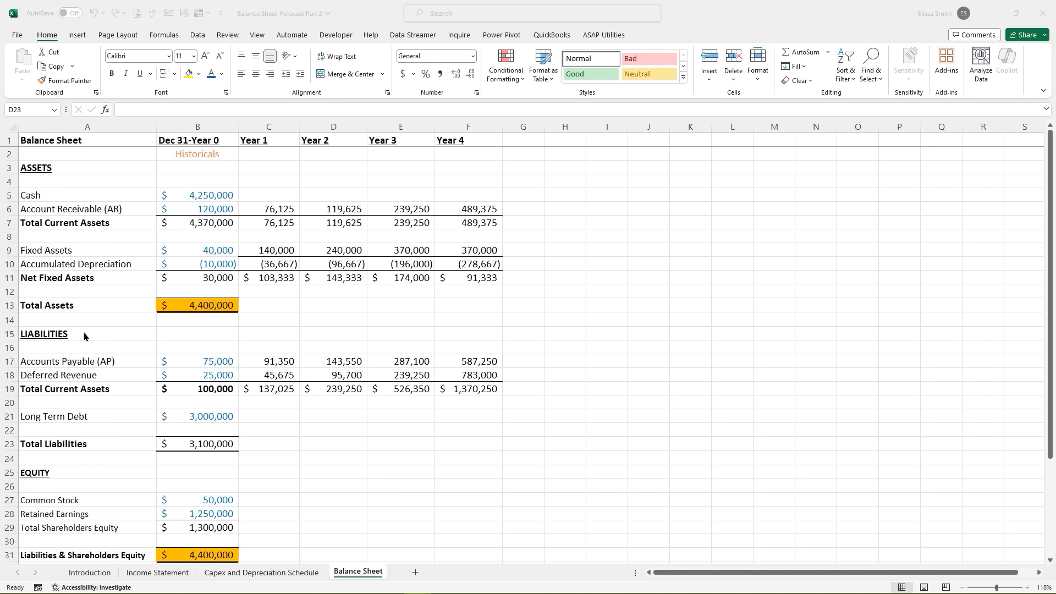
# - Set the fill of Total Assets cell B13 to white and fill its formula across to Year 4 in F13
pyautogui.click(187, 305)
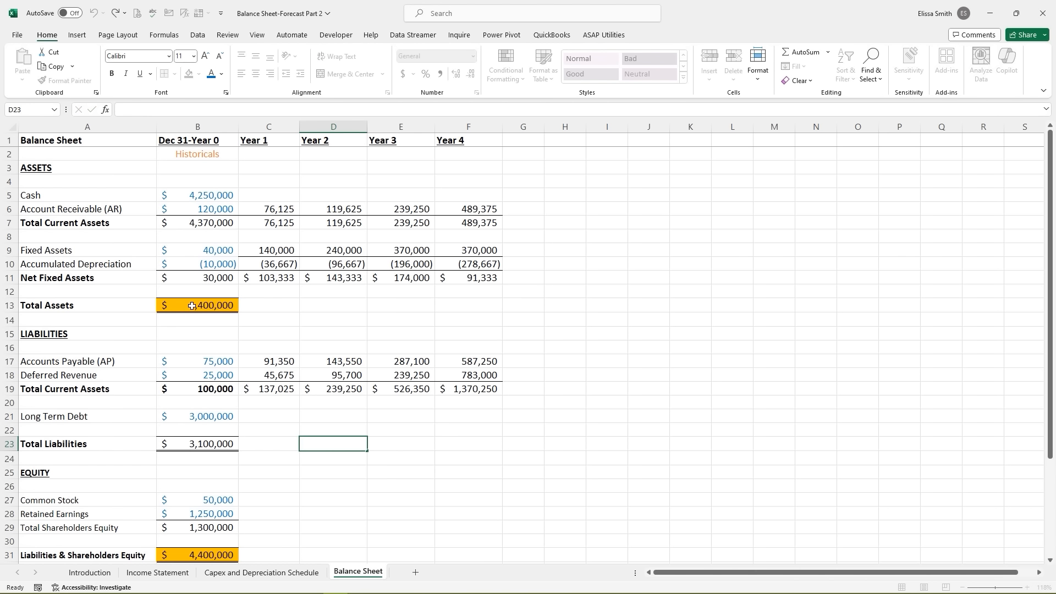
pyautogui.click(191, 306)
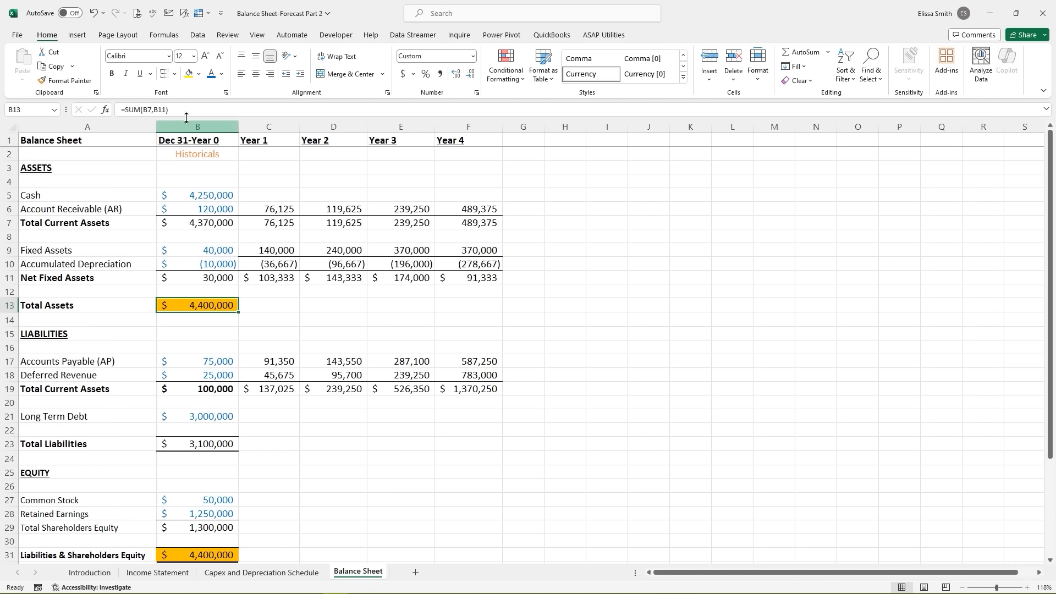
pyautogui.click(198, 75)
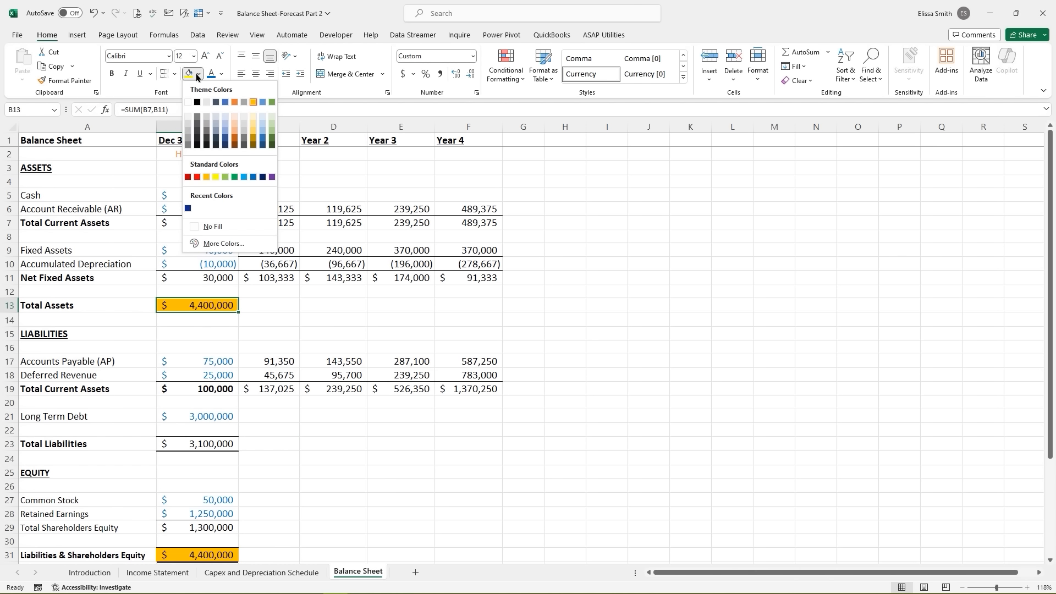
pyautogui.click(188, 102)
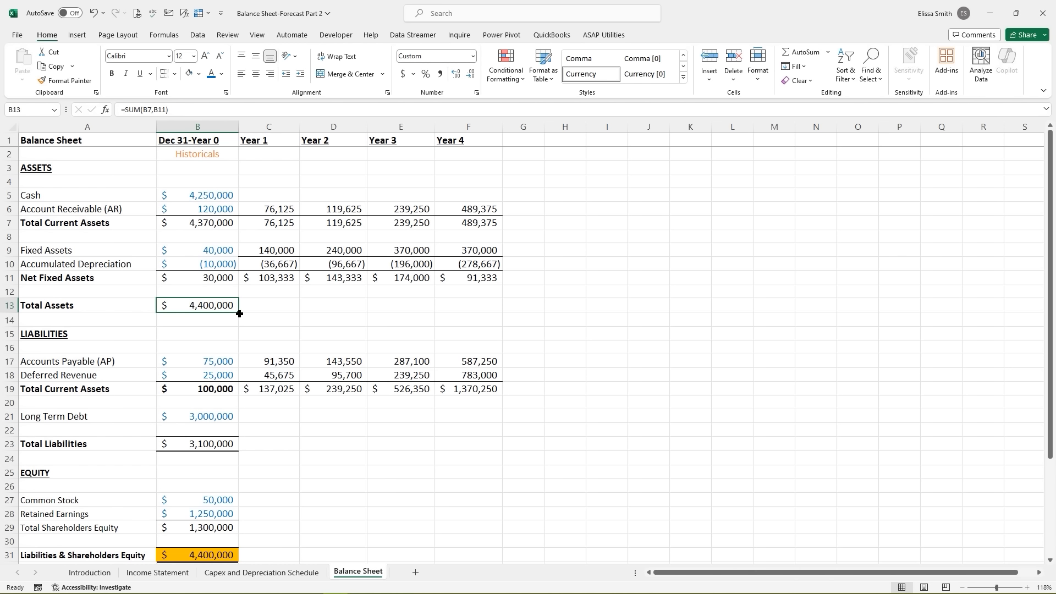
pyautogui.moveTo(239, 313); pyautogui.dragTo(470, 307)
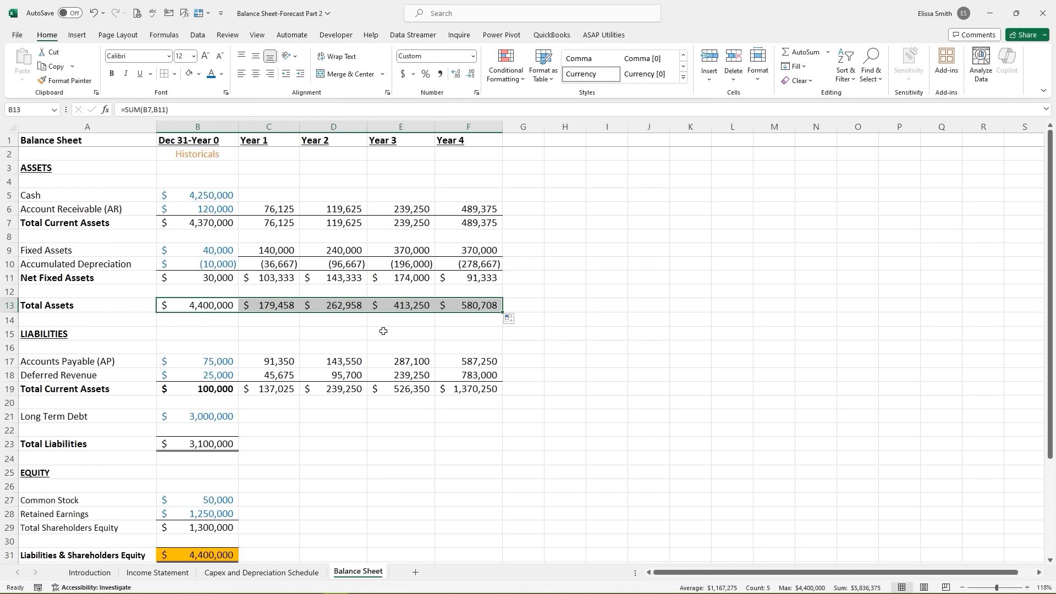
# - Copy the formatting of Fixed Assets cell C9 onto the Total Assets forecasts in C13:F13 and the Net Fixed Assets forecasts in C11:F11
pyautogui.click(267, 305)
pyautogui.moveTo(262, 304); pyautogui.dragTo(456, 306)
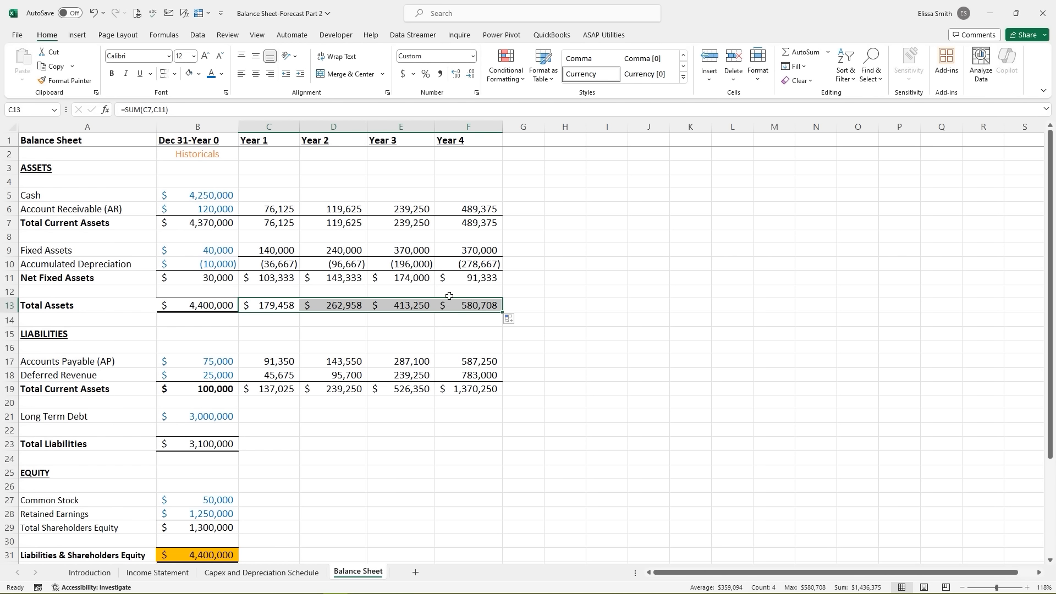
pyautogui.click(278, 250)
pyautogui.click(65, 80)
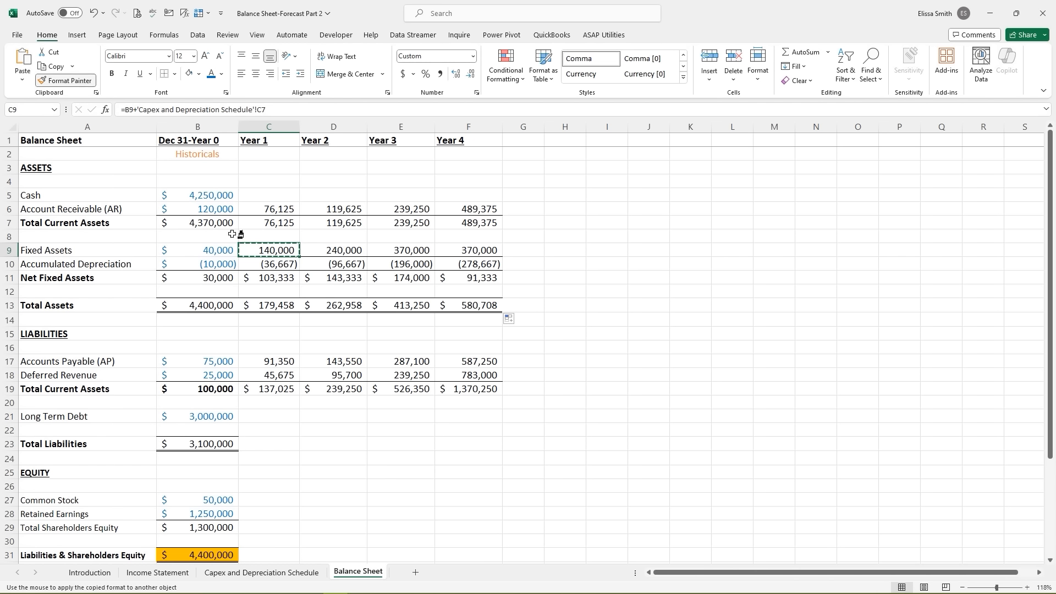
pyautogui.moveTo(256, 306); pyautogui.dragTo(448, 301)
pyautogui.click(65, 81)
pyautogui.moveTo(264, 278); pyautogui.dragTo(448, 277)
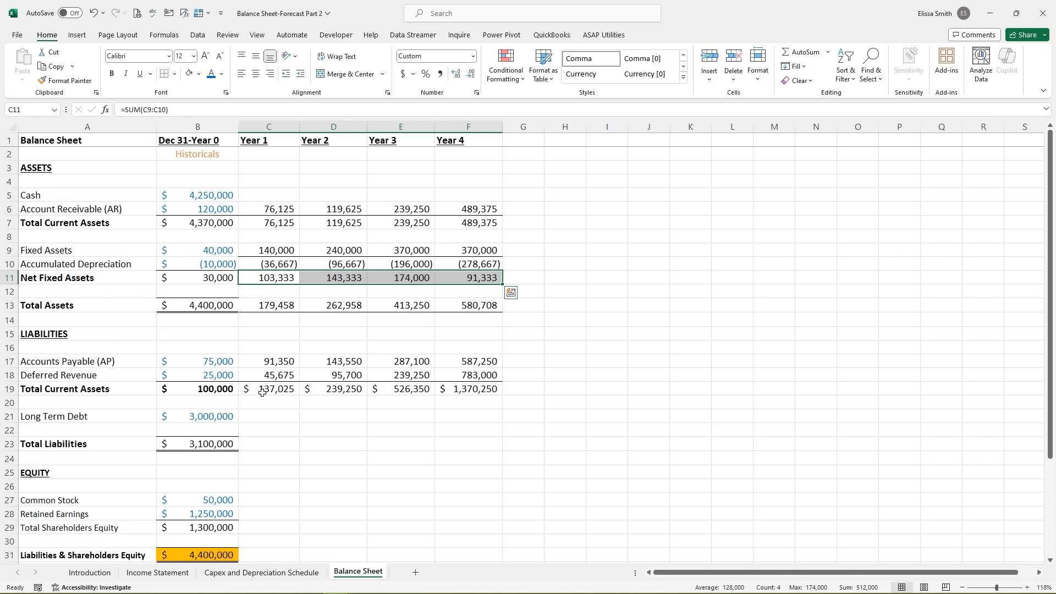
# - Copy the formatting of the Net Fixed Assets forecasts in C11:F11 onto the liabilities subtotal forecasts in C19:F19
pyautogui.click(65, 81)
pyautogui.moveTo(263, 389); pyautogui.dragTo(470, 389)
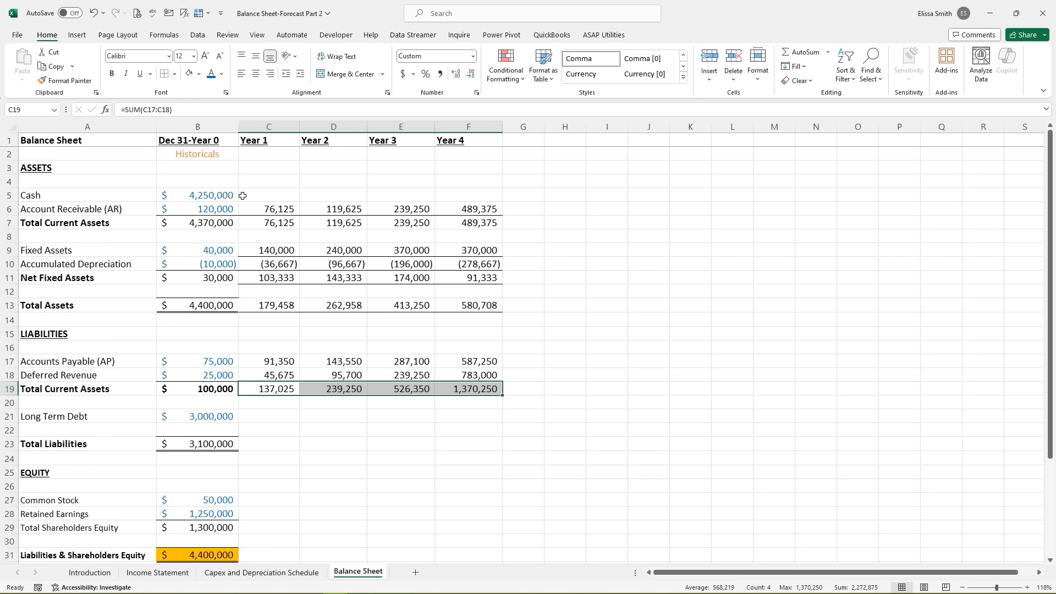
pyautogui.press('ctrl')
pyautogui.hotkey('ctrl', 'q')
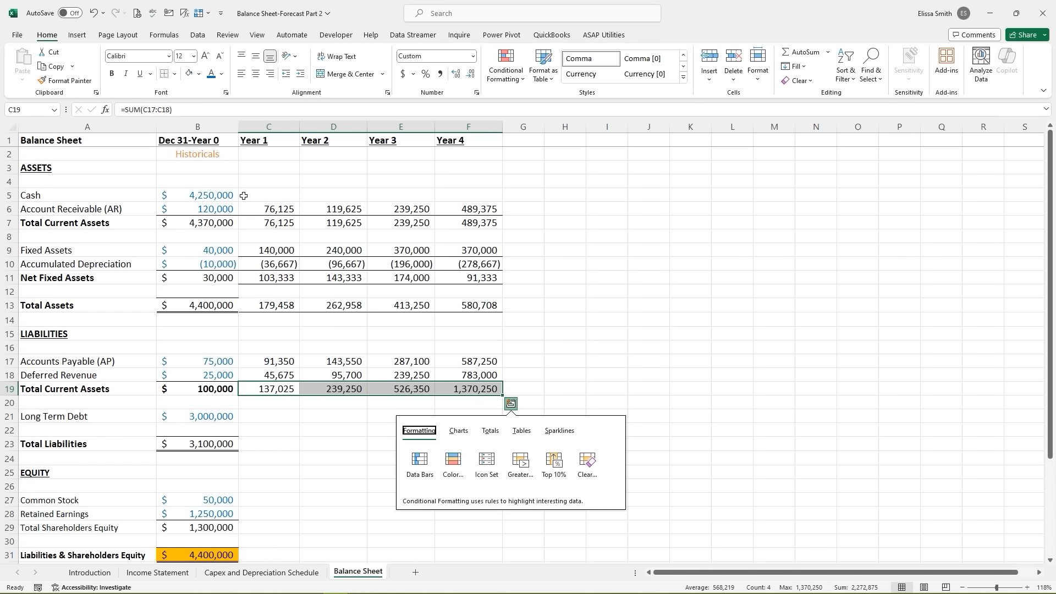
# - Highlight the empty Cash forecast cells C5:F5 with a gold fill
pyautogui.click(243, 195)
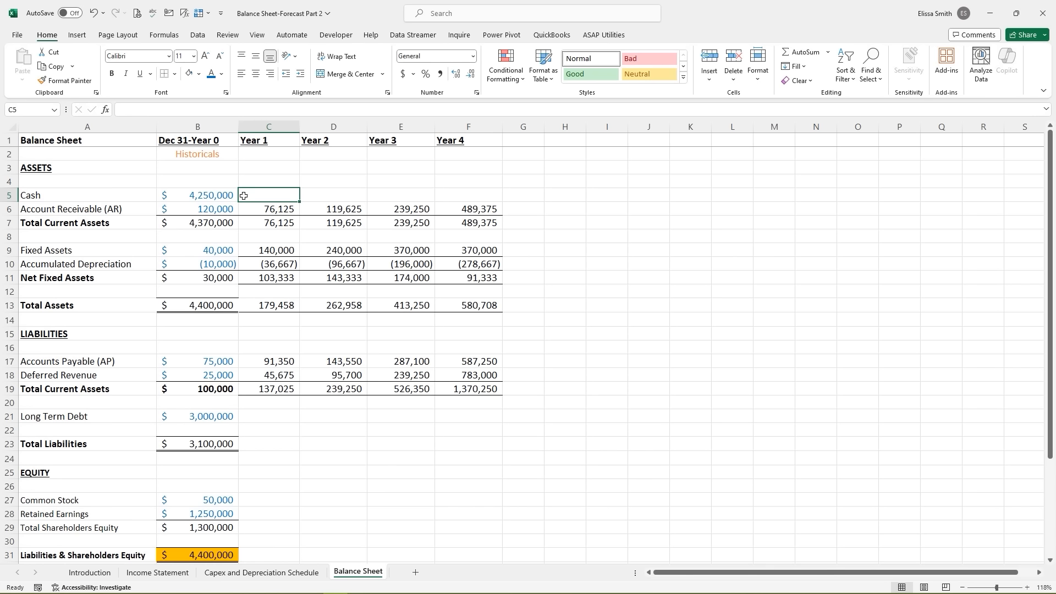
pyautogui.moveTo(244, 196); pyautogui.dragTo(469, 193)
pyautogui.click(223, 74)
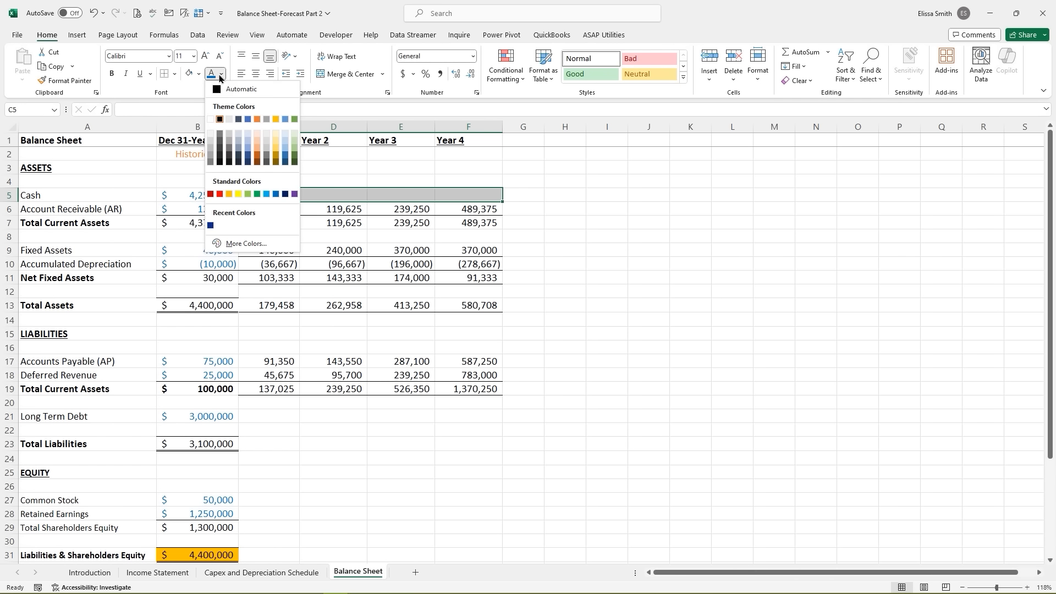
pyautogui.click(277, 143)
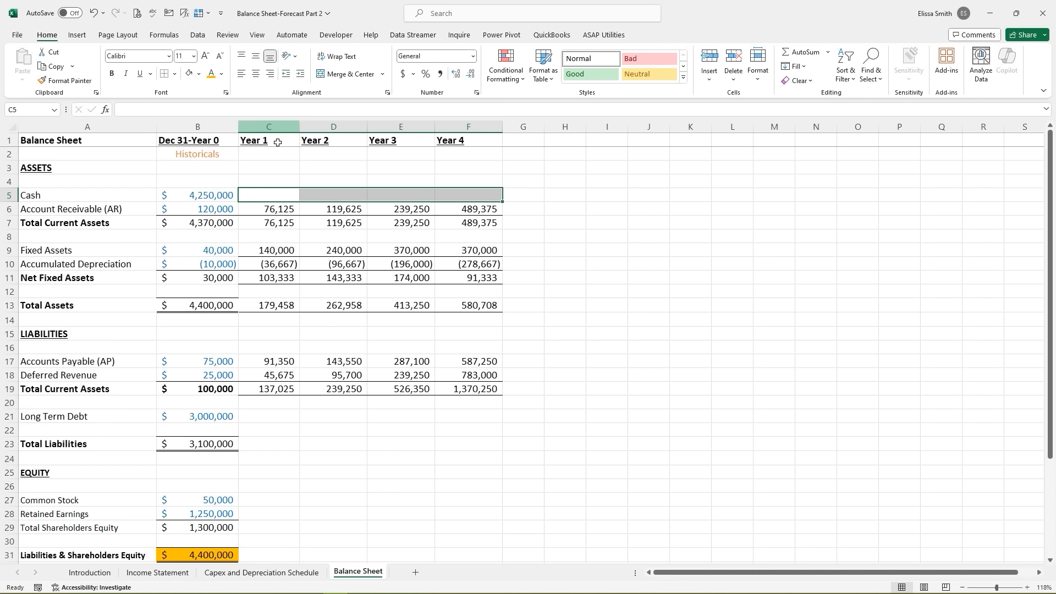
pyautogui.click(199, 74)
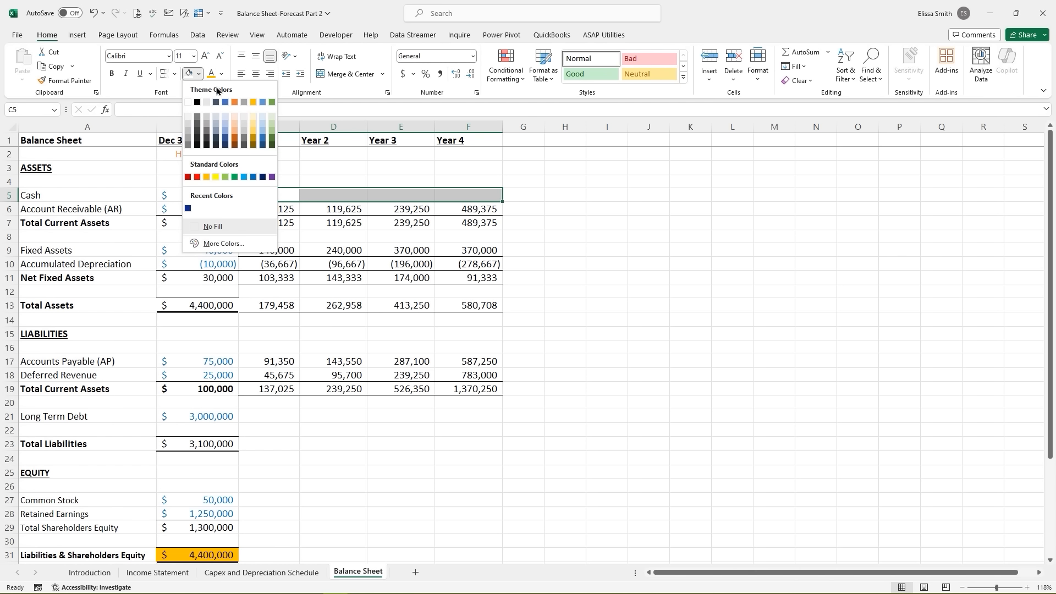
pyautogui.click(253, 102)
pyautogui.click(515, 320)
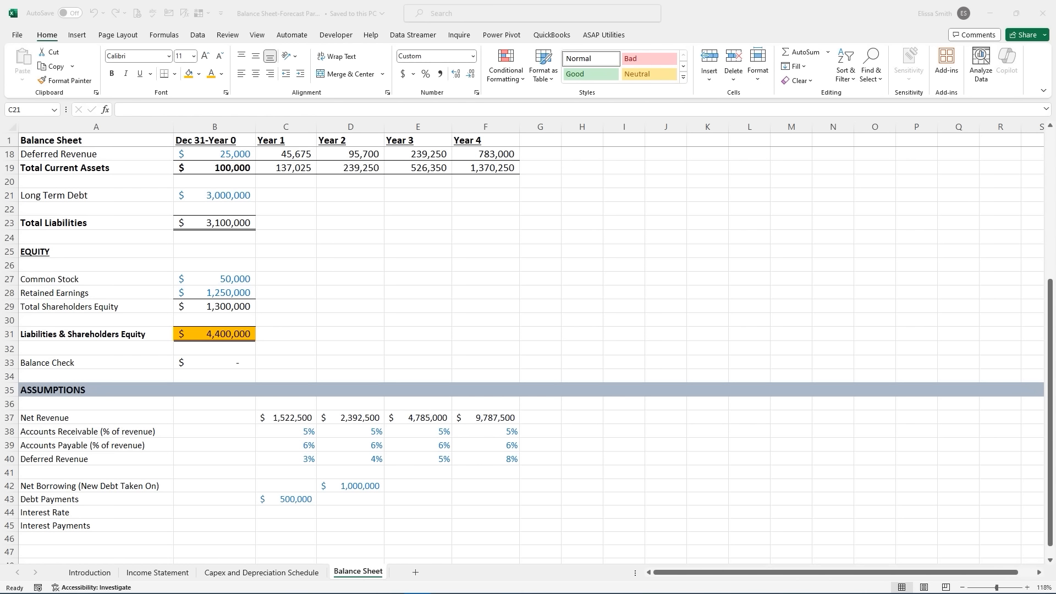
# - Calculate Year 1 Long Term Debt in C21 from prior debt plus net borrowing minus debt payments with =B21+C42-C43
pyautogui.click(208, 195)
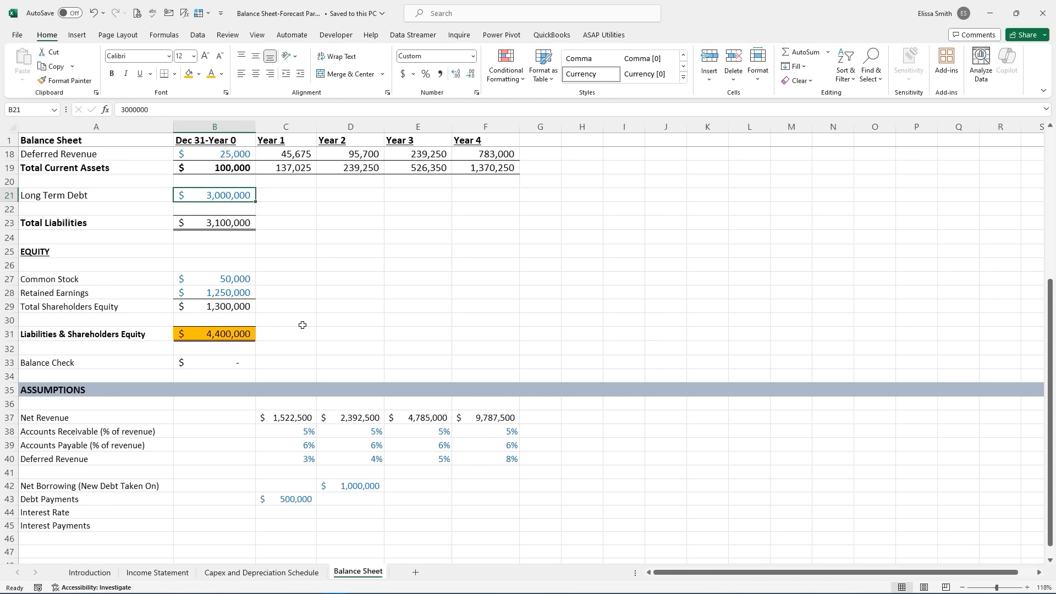
pyautogui.click(56, 484)
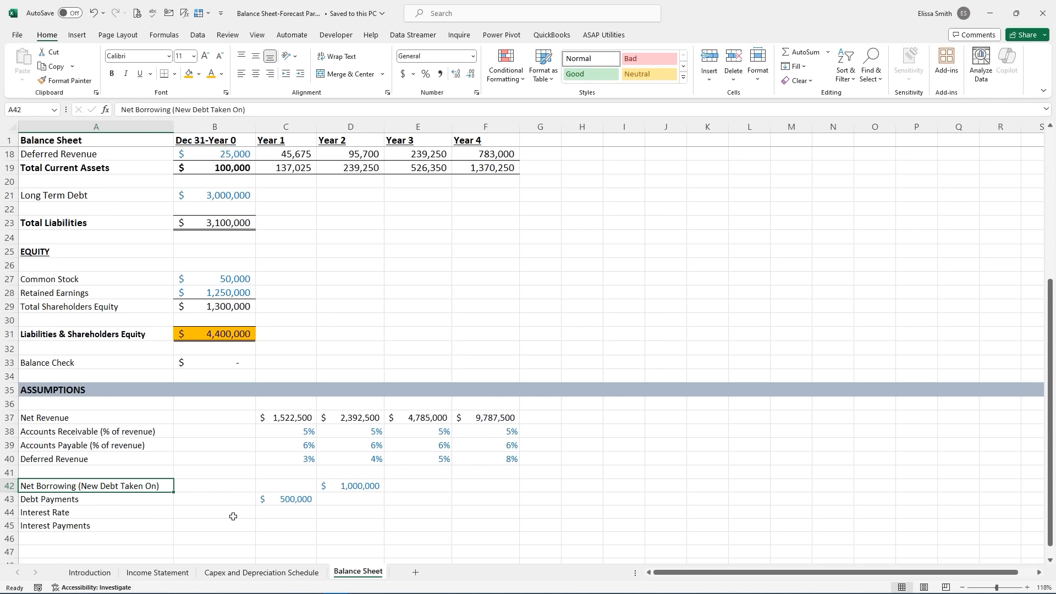
pyautogui.click(291, 483)
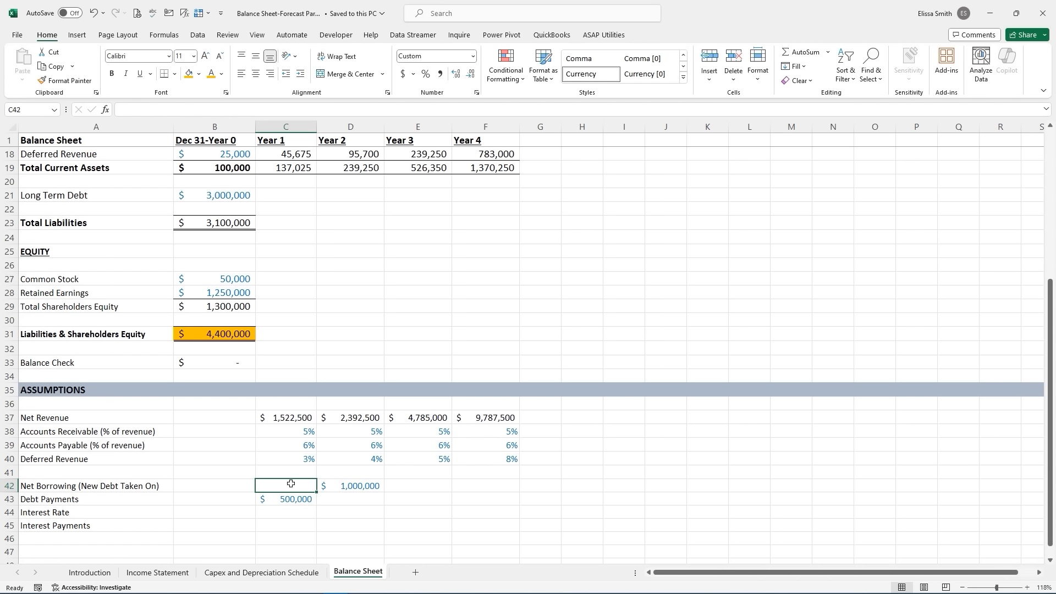
pyautogui.click(289, 501)
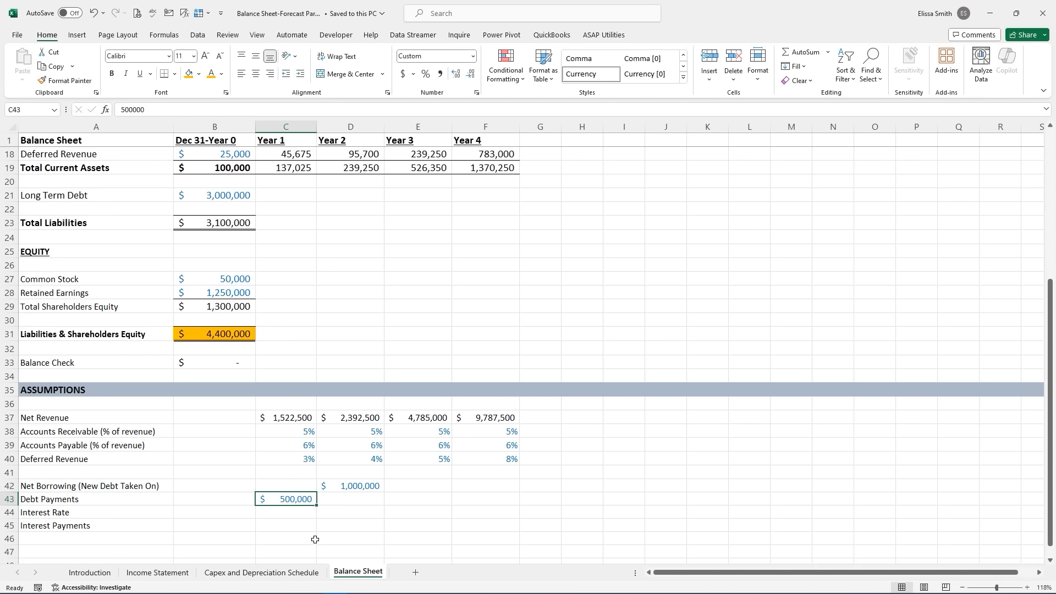
pyautogui.click(340, 487)
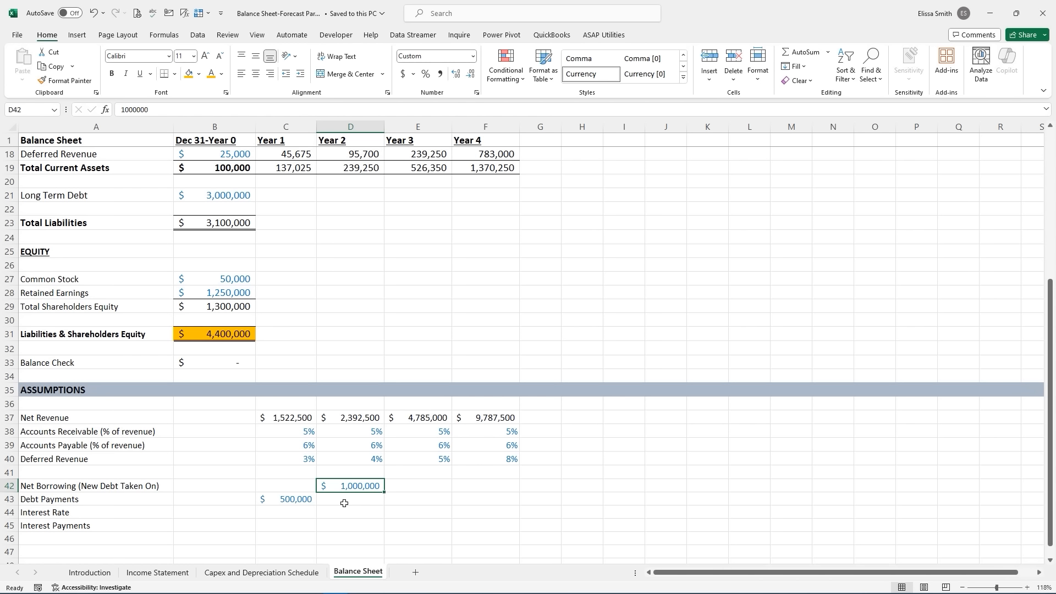
pyautogui.click(285, 197)
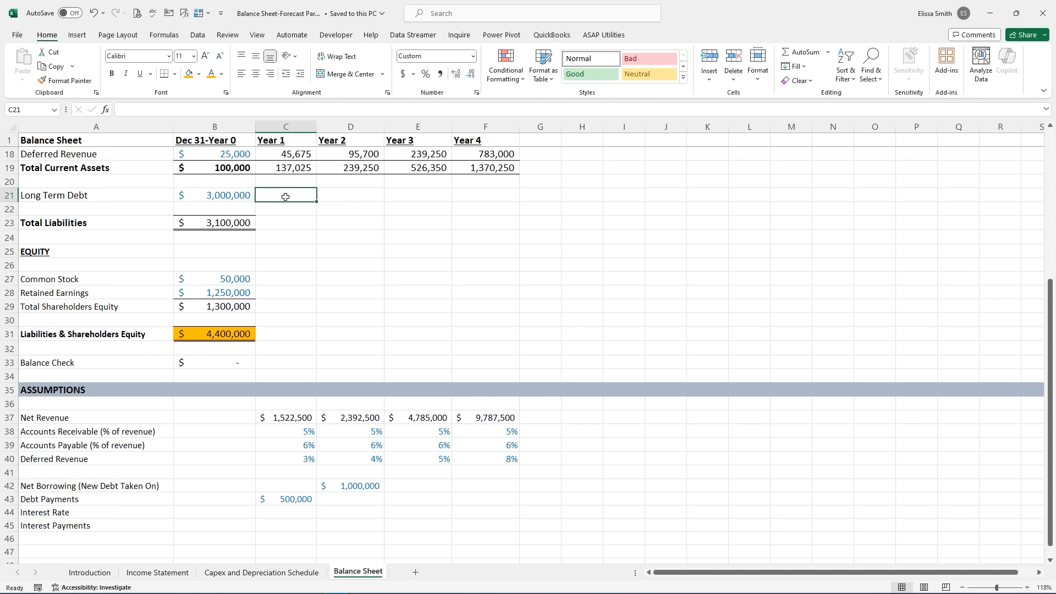
pyautogui.write('=')
pyautogui.click(224, 196)
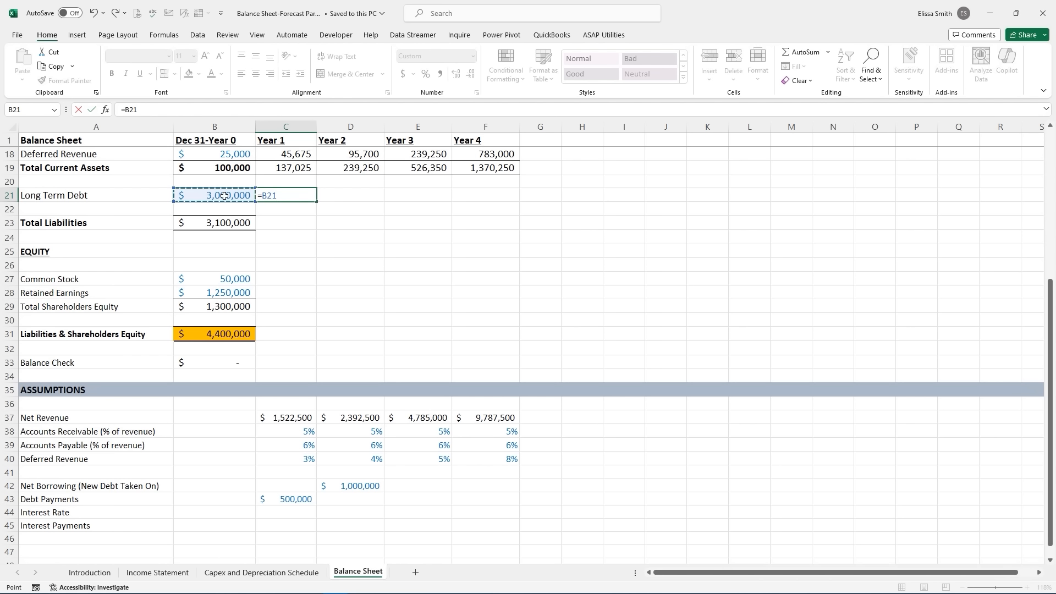
pyautogui.write('+')
pyautogui.click(294, 484)
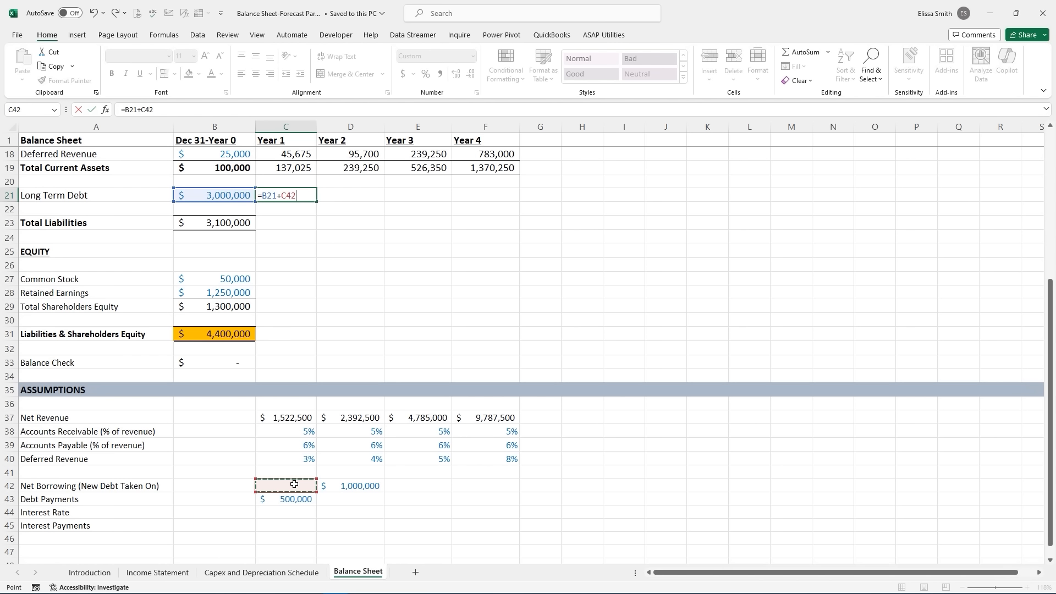
pyautogui.write('-')
pyautogui.click(287, 501)
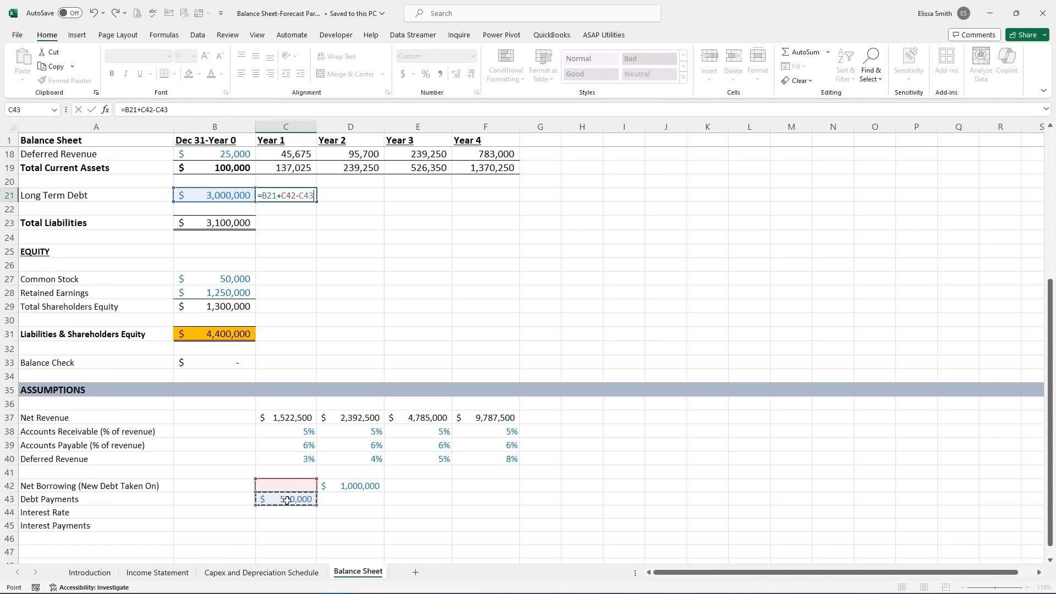
pyautogui.press('Return')
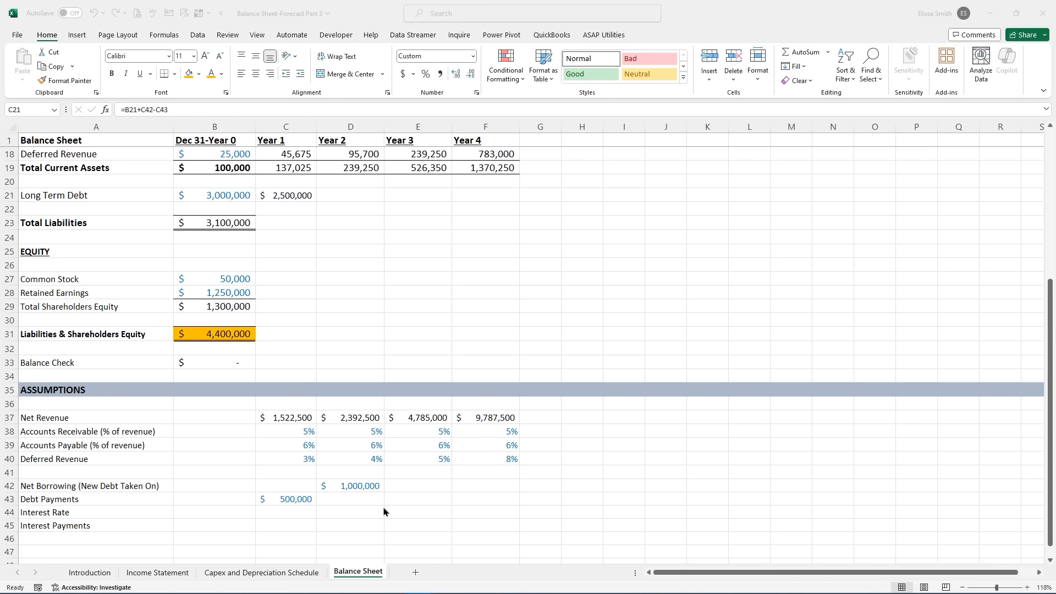
# - Enter 700000 as the Year 2 debt payment in D43 and copy it across to Year 4 in F43
pyautogui.click(365, 499)
pyautogui.click(365, 499)
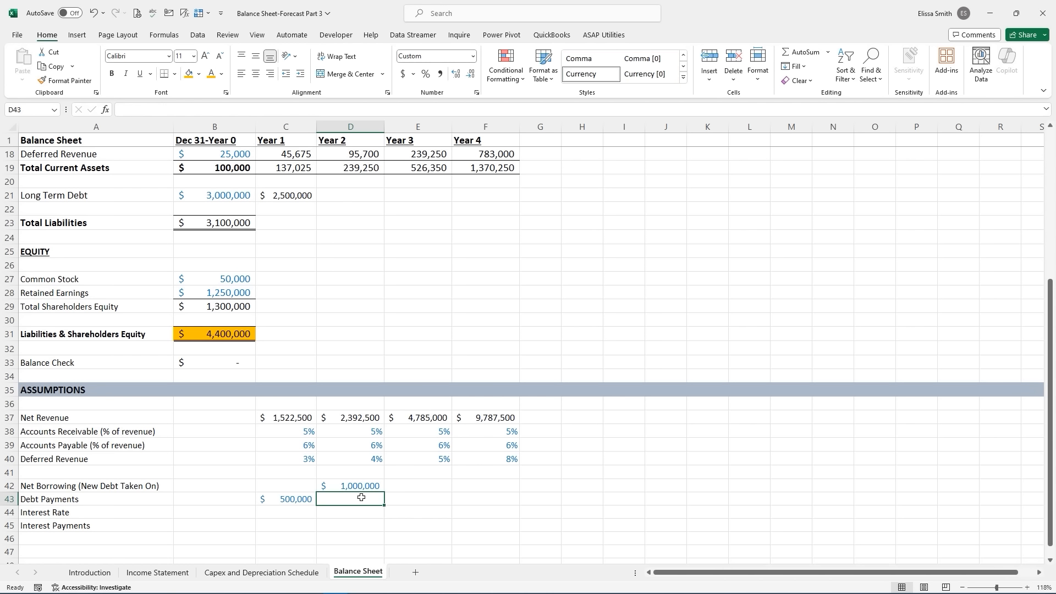
pyautogui.write('700000')
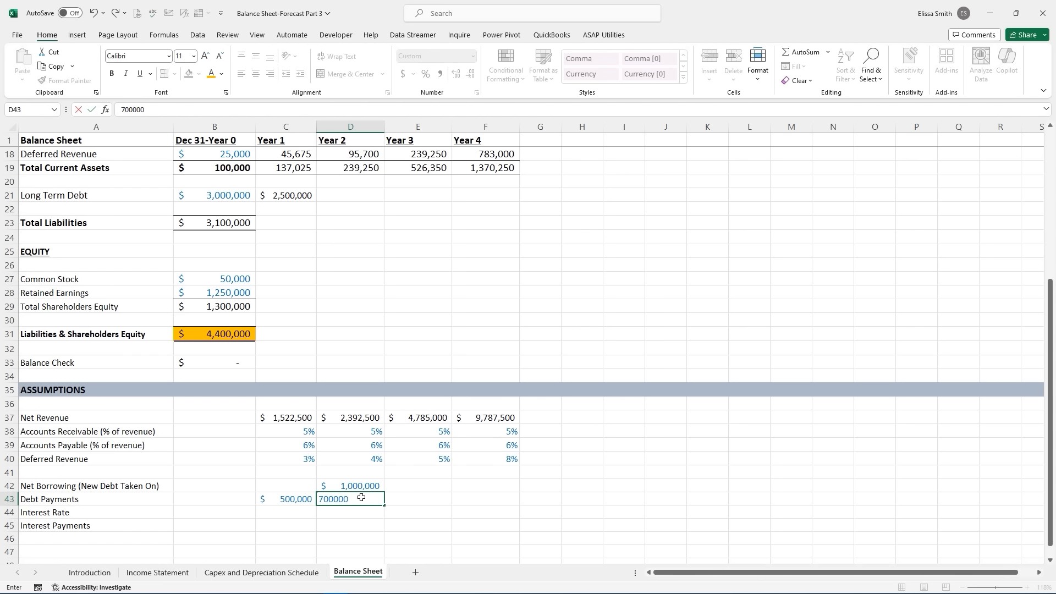
pyautogui.press('Return')
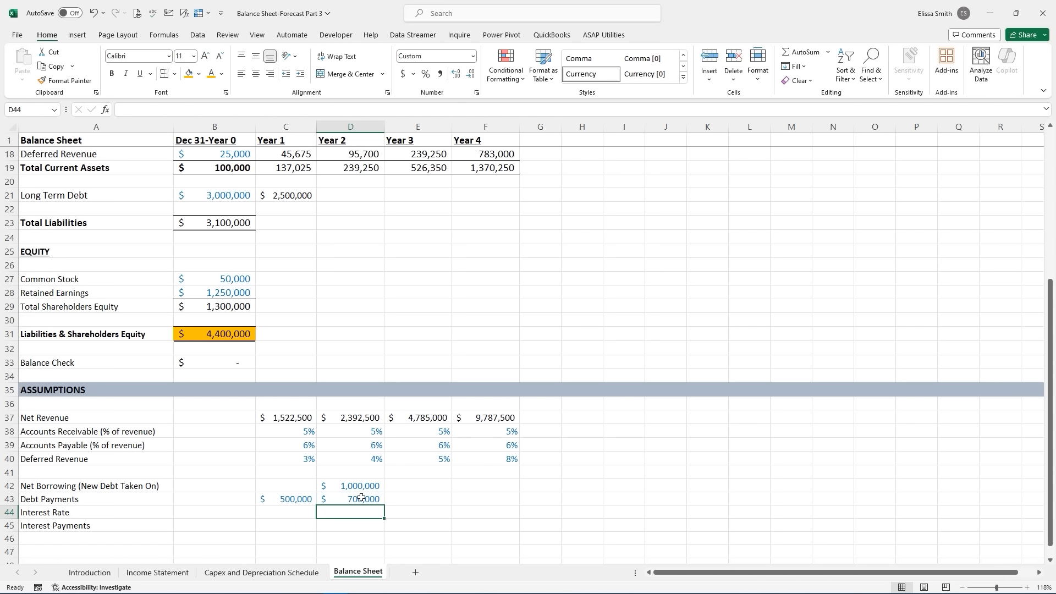
pyautogui.press('Up')
pyautogui.moveTo(386, 507); pyautogui.dragTo(491, 511)
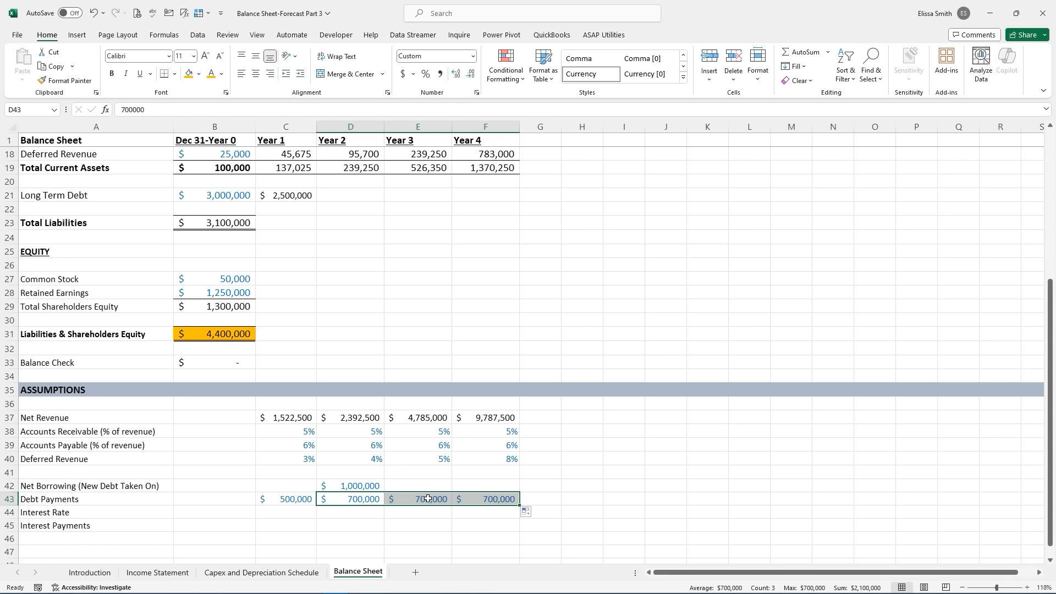
# - Fill the Long Term Debt formula from C21 across to F21 and the Total Liabilities formula from B23 across to F23
pyautogui.click(284, 196)
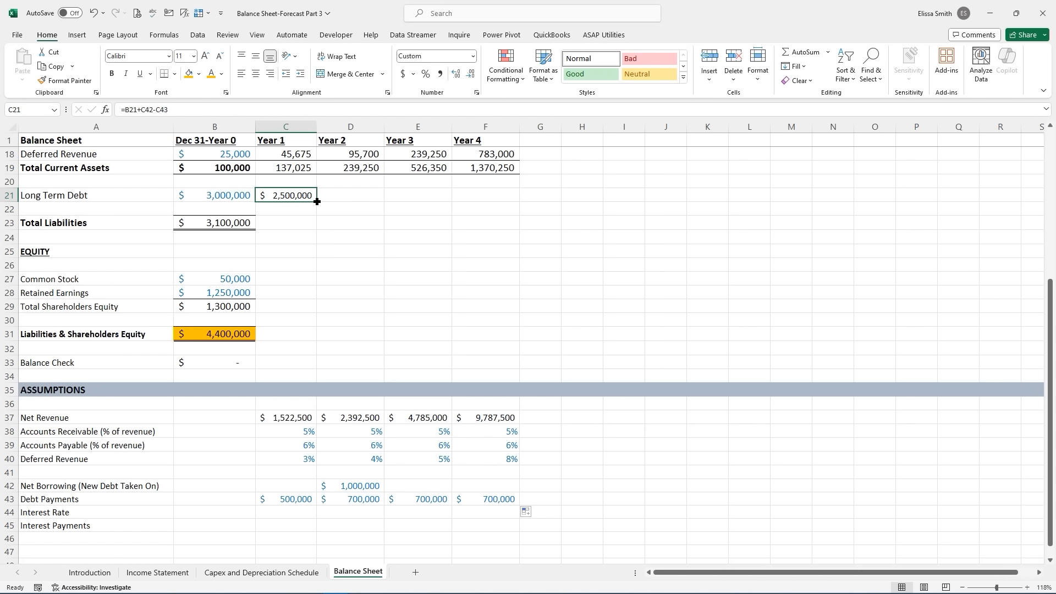
pyautogui.moveTo(317, 201); pyautogui.dragTo(516, 201)
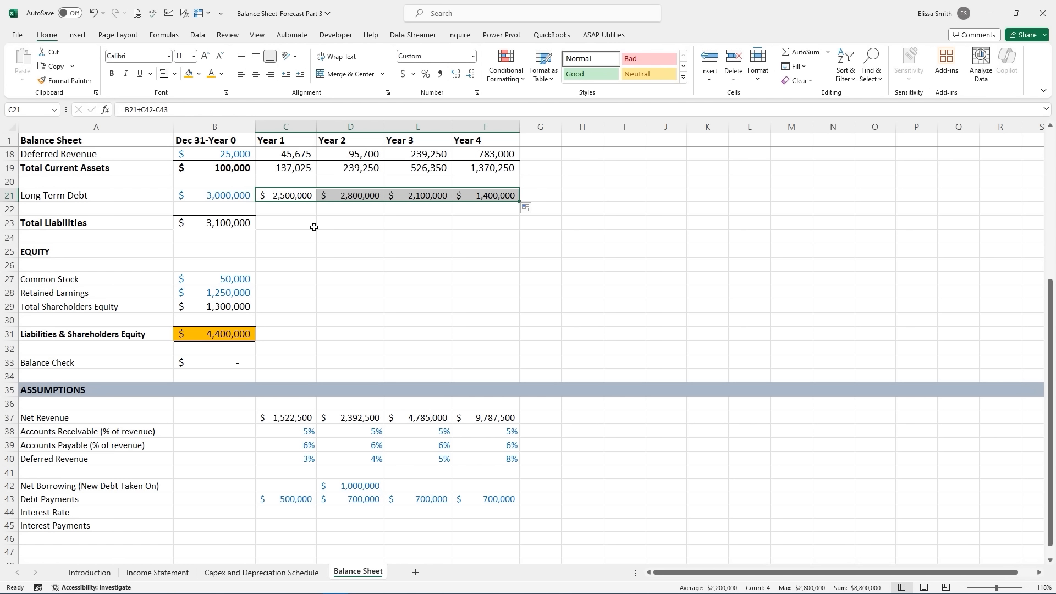
pyautogui.click(233, 223)
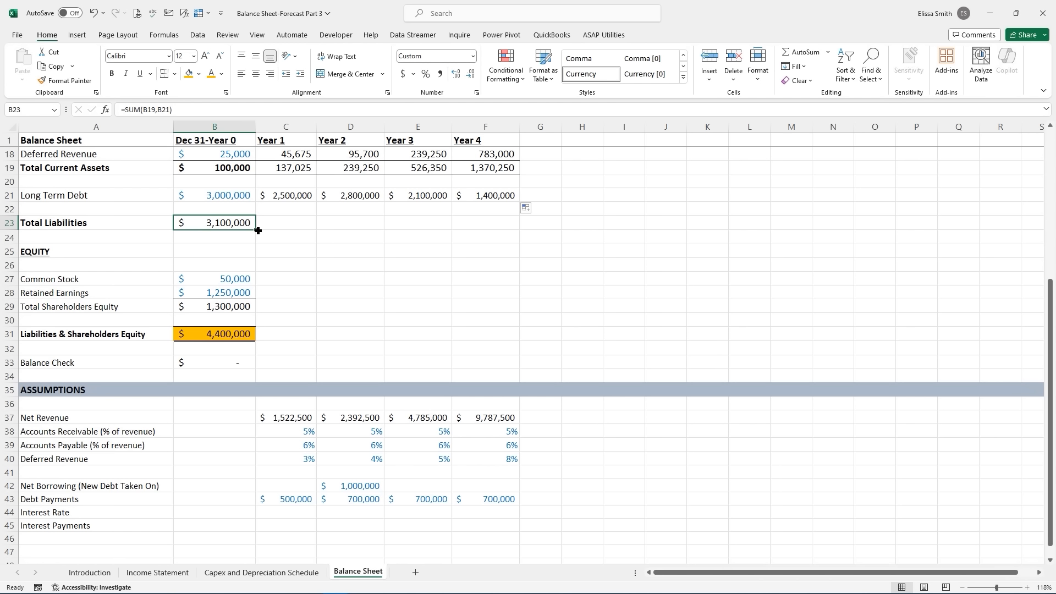
pyautogui.moveTo(258, 230); pyautogui.dragTo(495, 231)
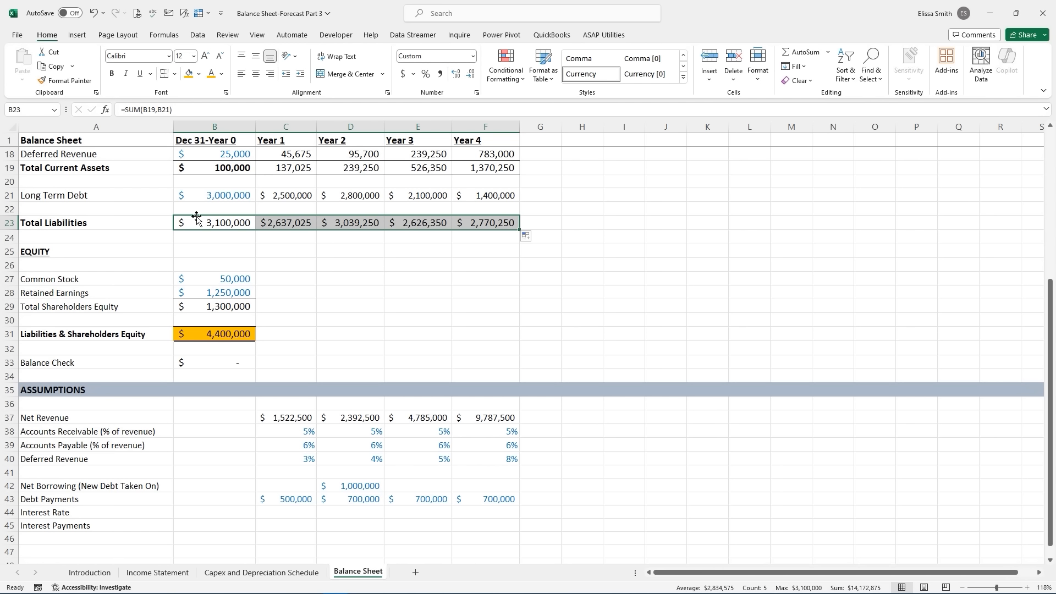
# - Copy the formatting of liabilities subtotal cell C19 onto the Total Liabilities row in B23:F23
pyautogui.click(279, 170)
pyautogui.click(65, 80)
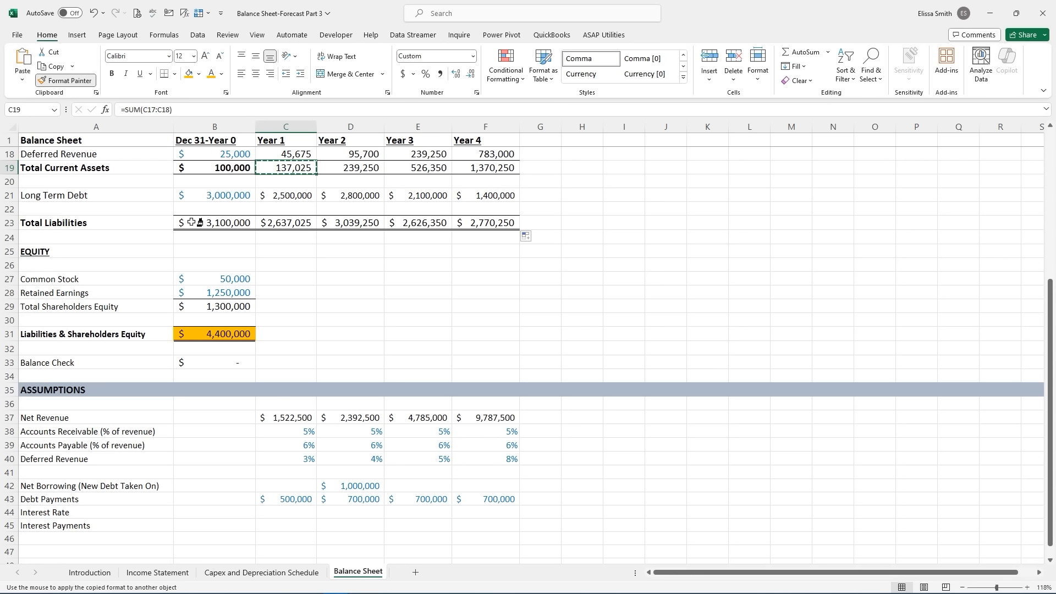
pyautogui.moveTo(196, 222); pyautogui.dragTo(489, 226)
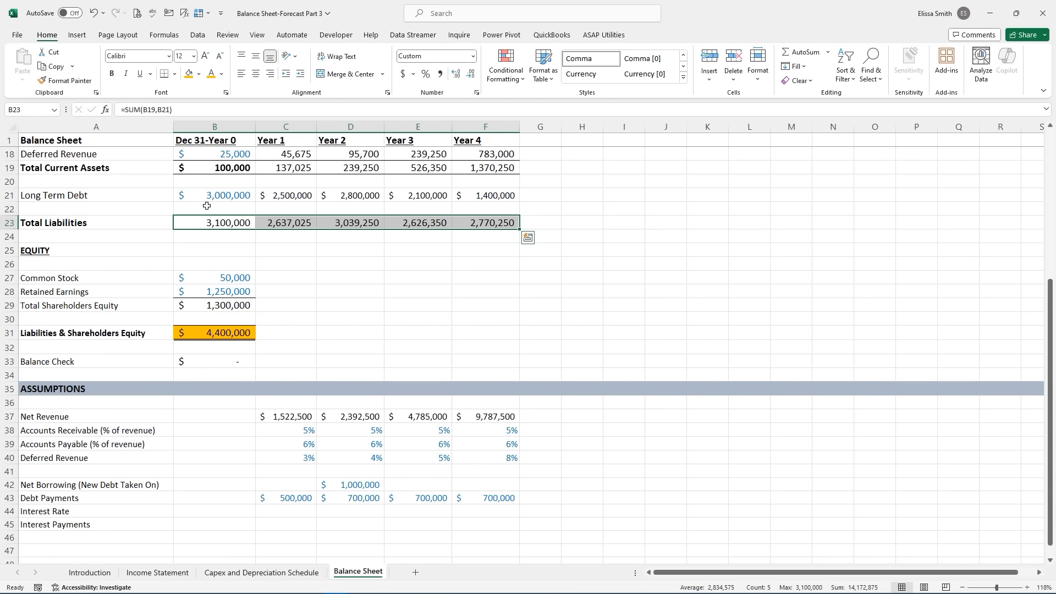
# - Try to apply the formatting of liabilities subtotal cell C19 to the Long Term Debt row in B21:F21
pyautogui.moveTo(192, 198); pyautogui.dragTo(484, 196)
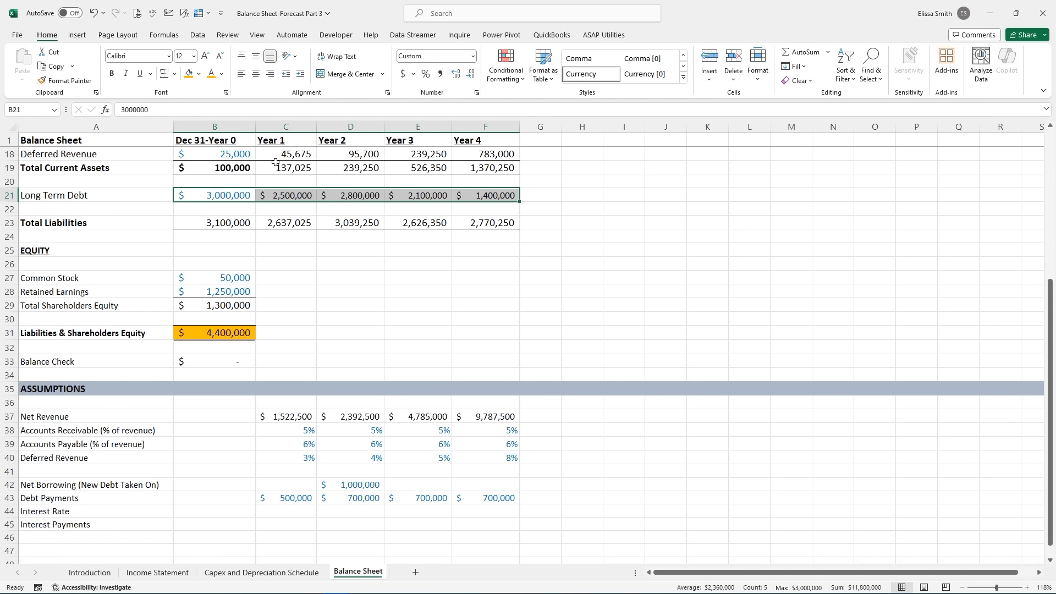
pyautogui.click(294, 168)
pyautogui.click(67, 81)
pyautogui.moveTo(187, 196); pyautogui.dragTo(479, 196)
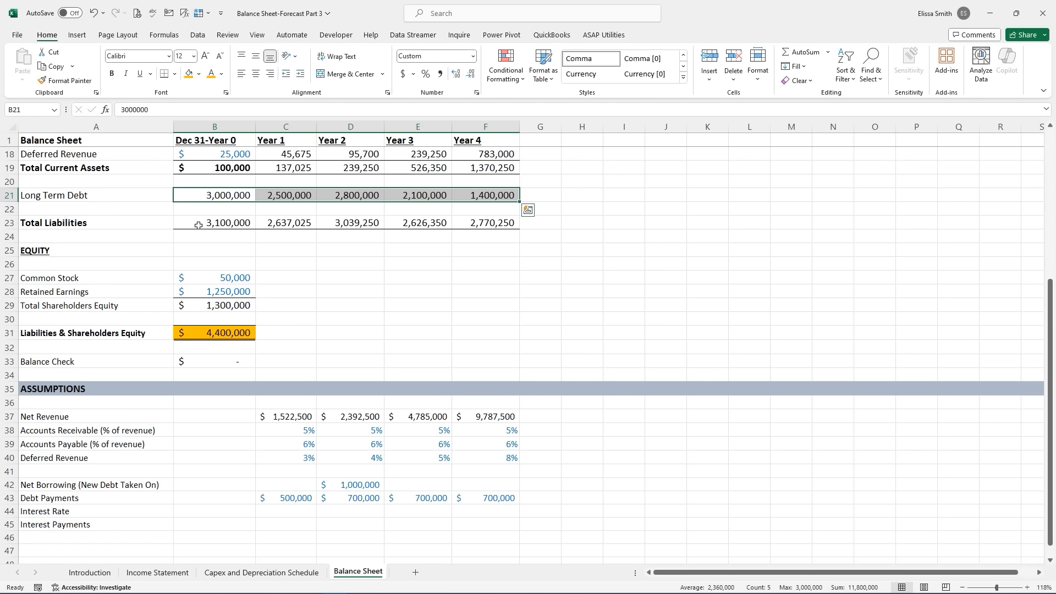
# - Add a top and double bottom border to the Total Liabilities row in B23:F23
pyautogui.moveTo(207, 224); pyautogui.dragTo(469, 222)
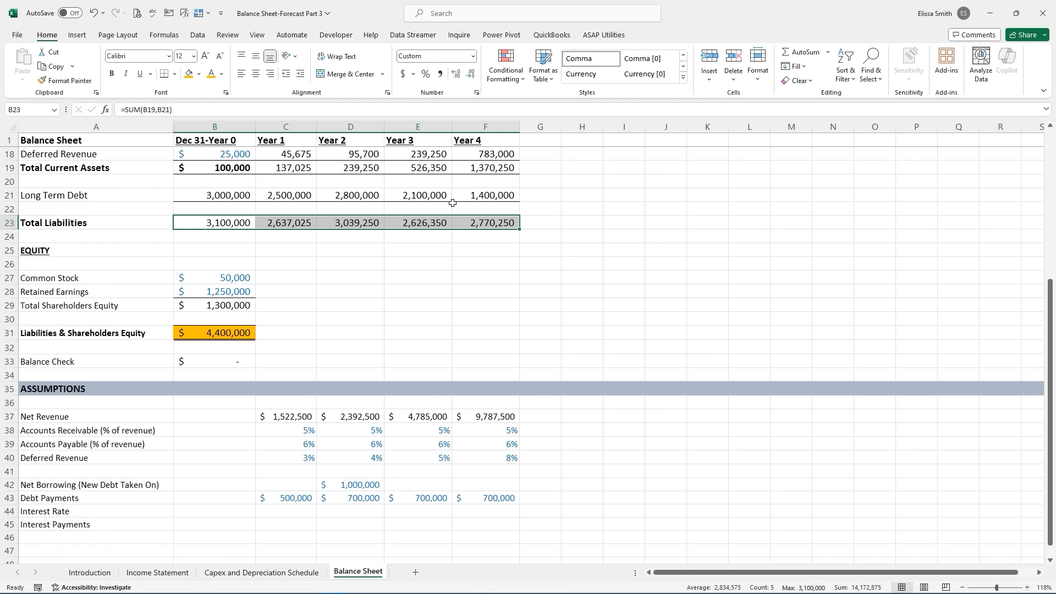
pyautogui.click(174, 74)
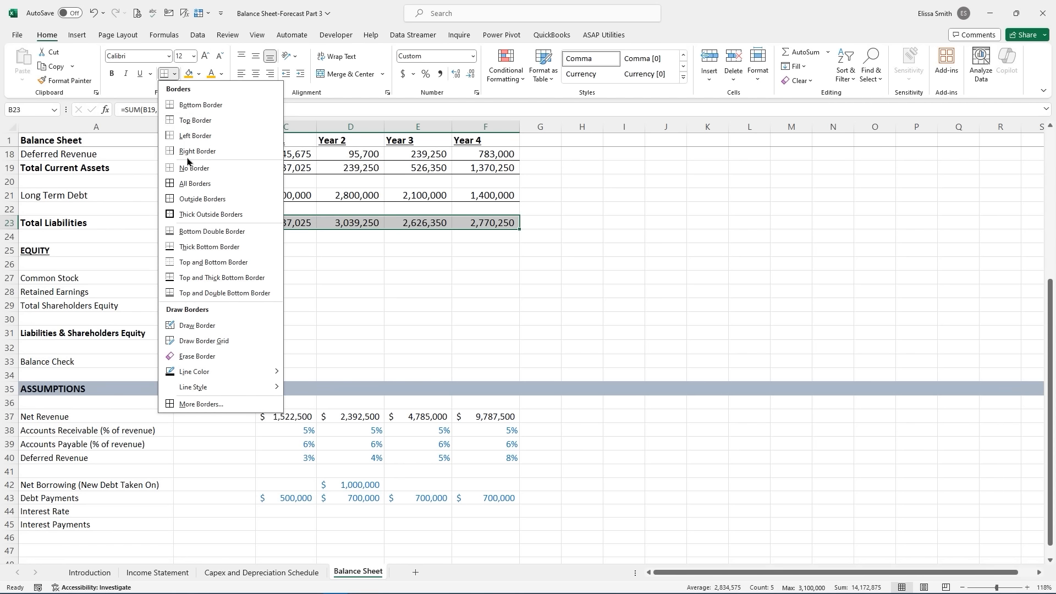
pyautogui.click(206, 293)
pyautogui.click(374, 292)
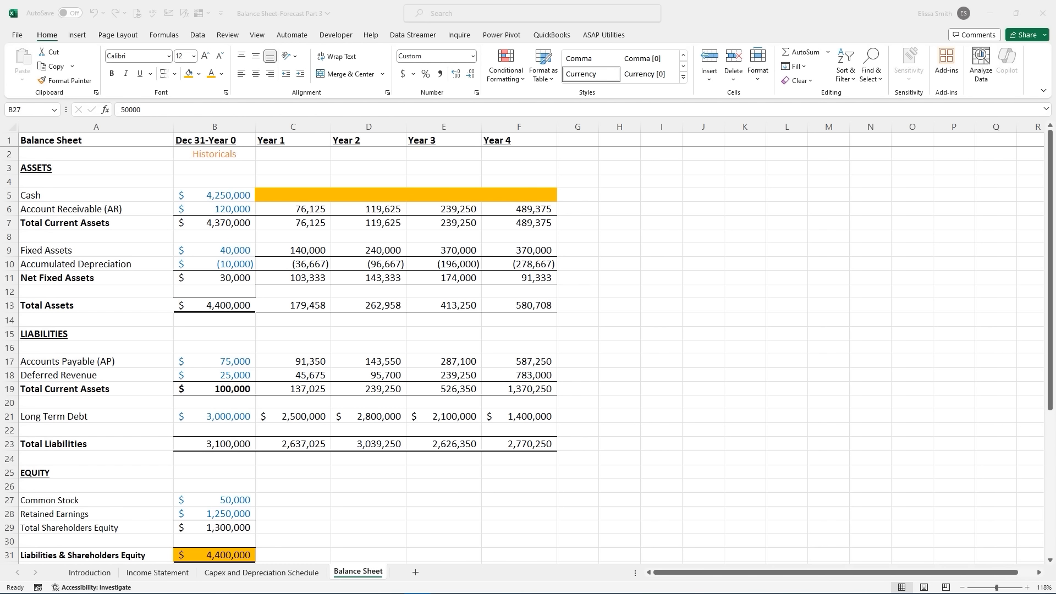
# - Carry Common Stock forward by entering =B27 in C27 and filling the formula across to F27
pyautogui.click(219, 501)
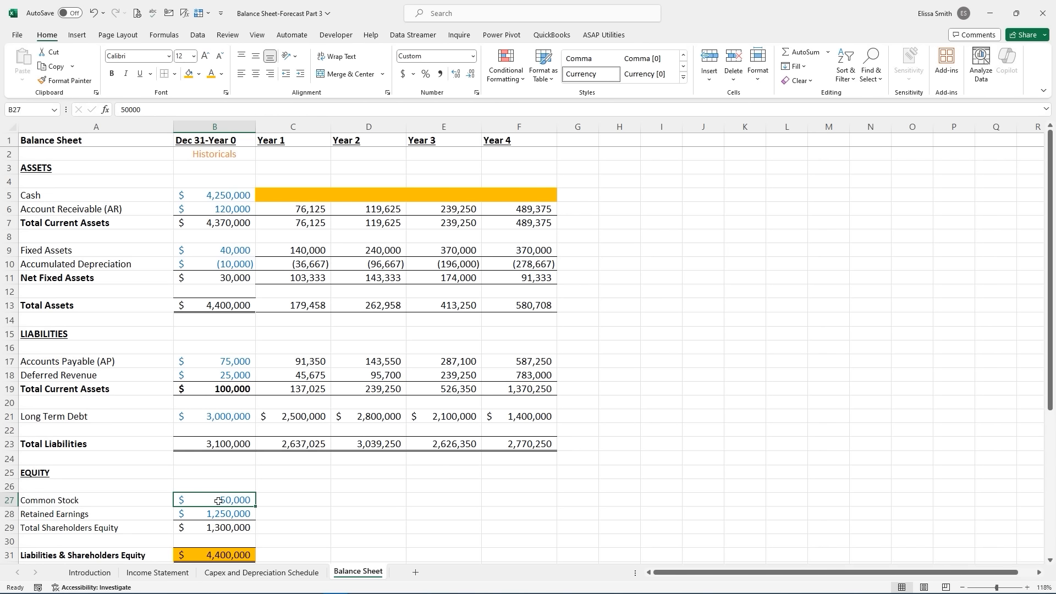
pyautogui.click(270, 500)
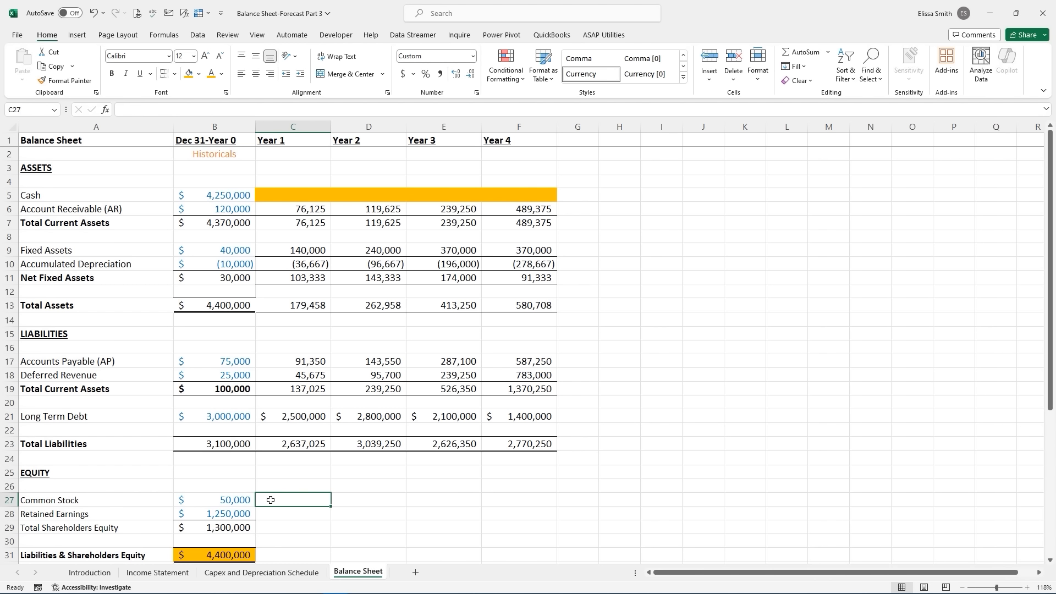
pyautogui.write('=')
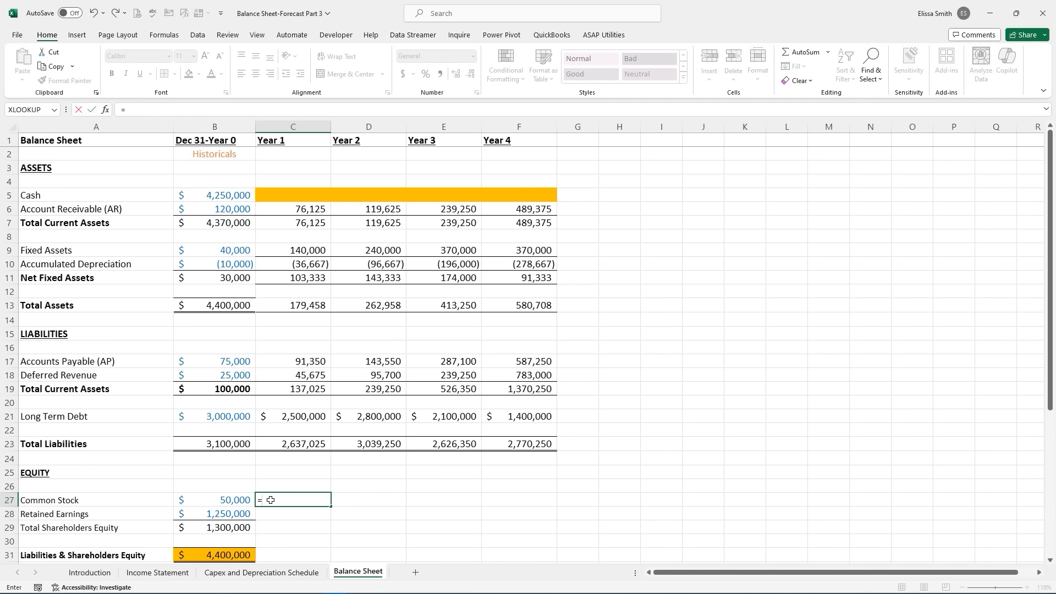
pyautogui.click(222, 502)
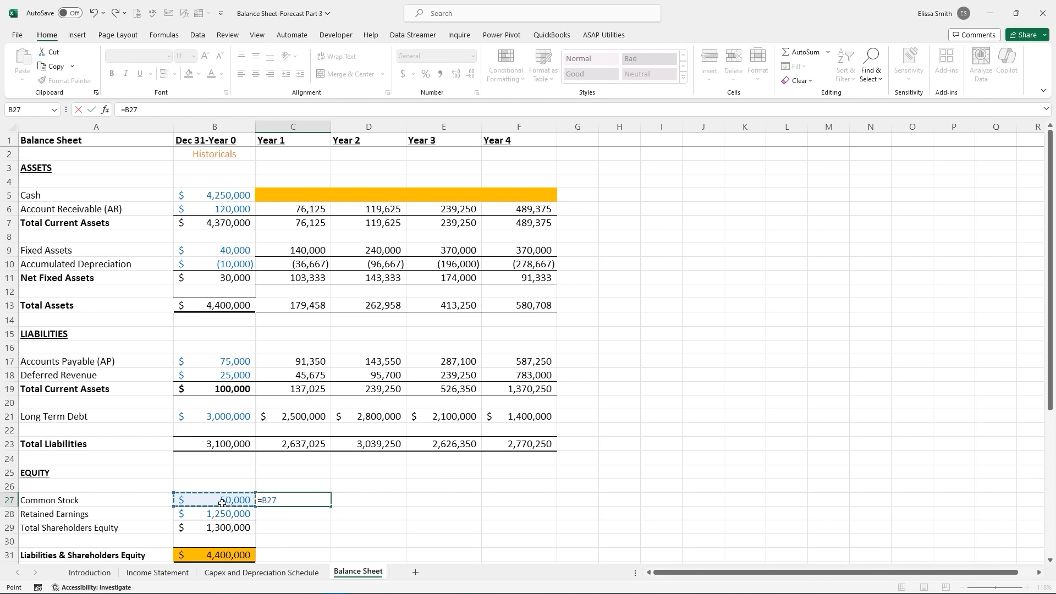
pyautogui.hotkey('ctrl', 'Return')
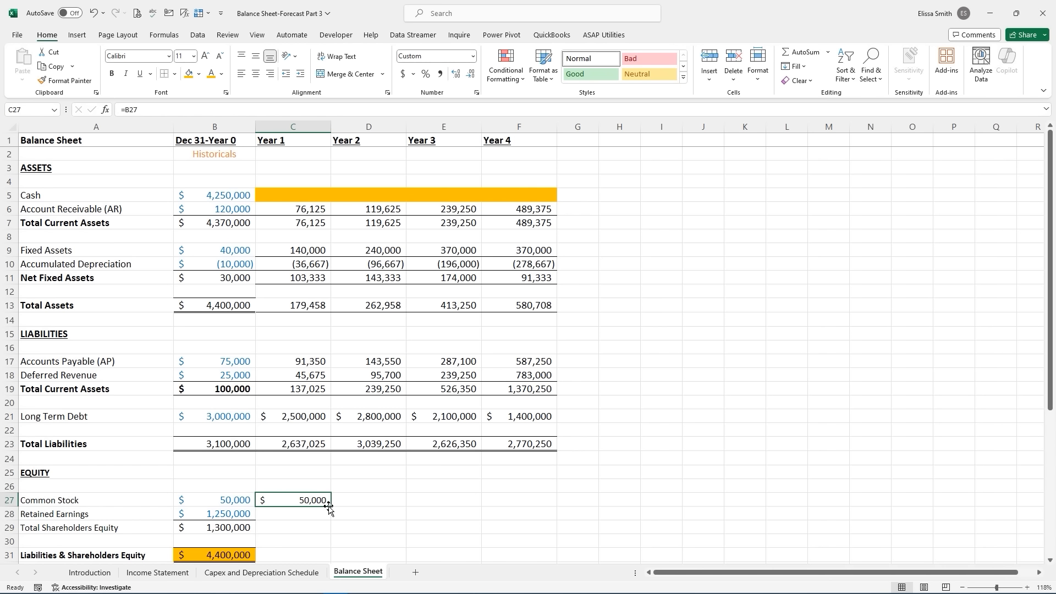
pyautogui.moveTo(330, 506); pyautogui.dragTo(546, 503)
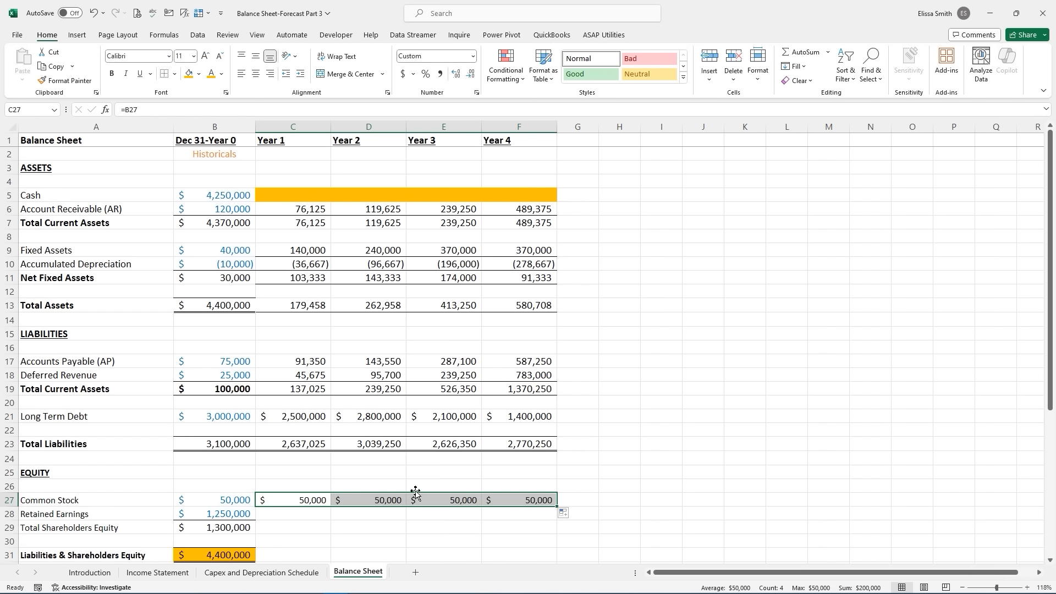
# - Give the Year 1 Retained Earnings cell C28 a yellow font colour and an orange fill
pyautogui.click(278, 514)
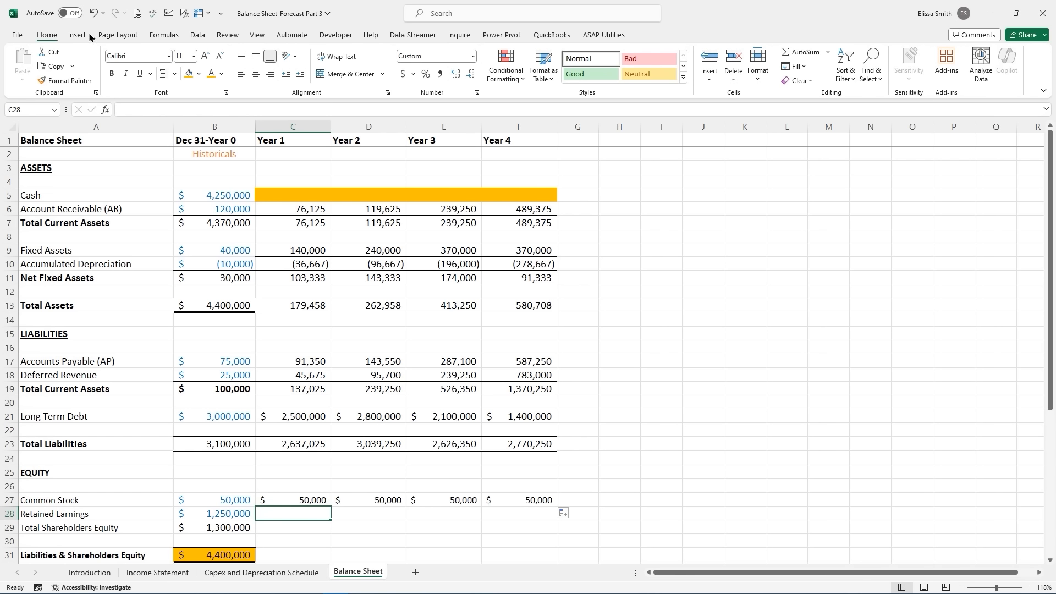
pyautogui.click(222, 75)
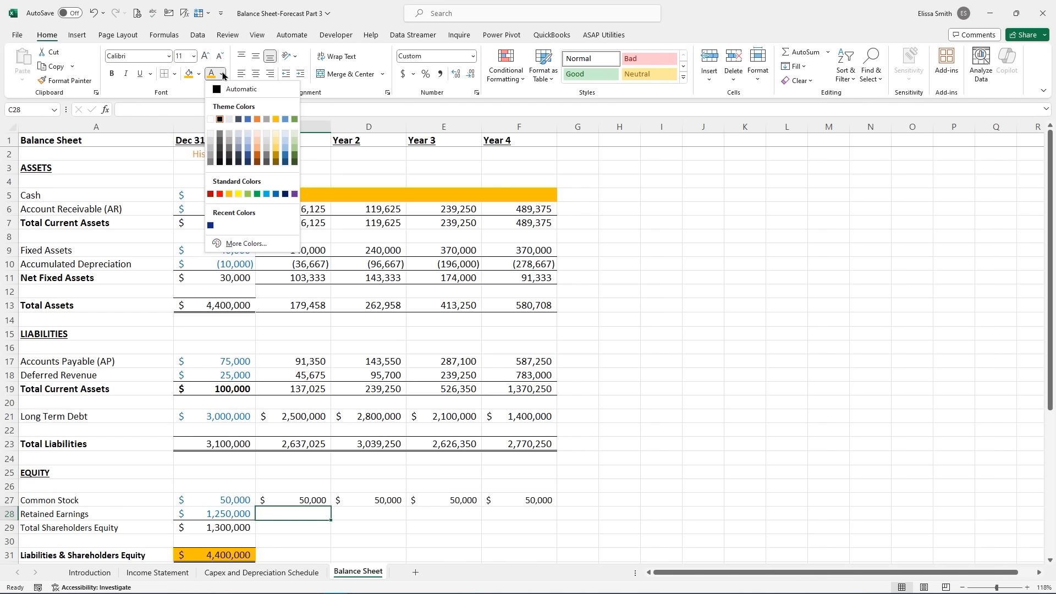
pyautogui.click(238, 194)
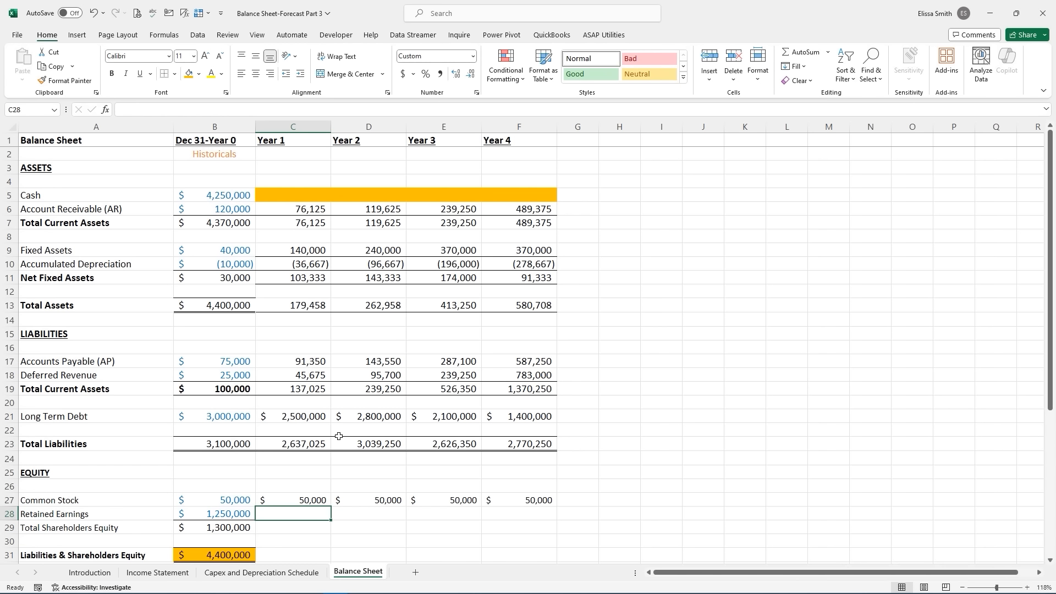
pyautogui.click(188, 75)
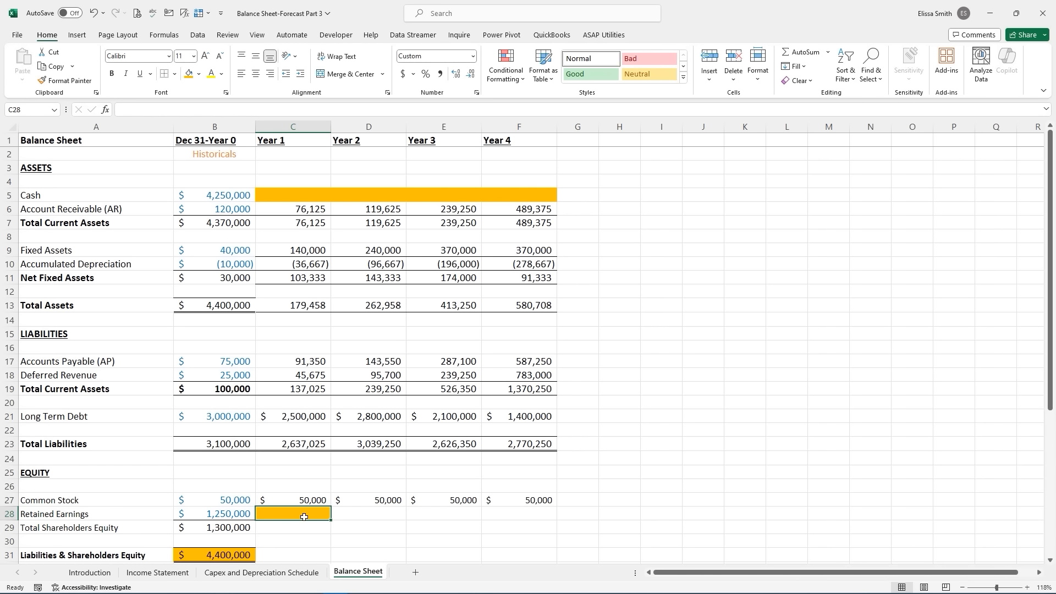
# - Calculate Year 1 Retained Earnings in C28 as the prior-year balance plus net income, =B28+'Income Statement'!B35
pyautogui.write('=')
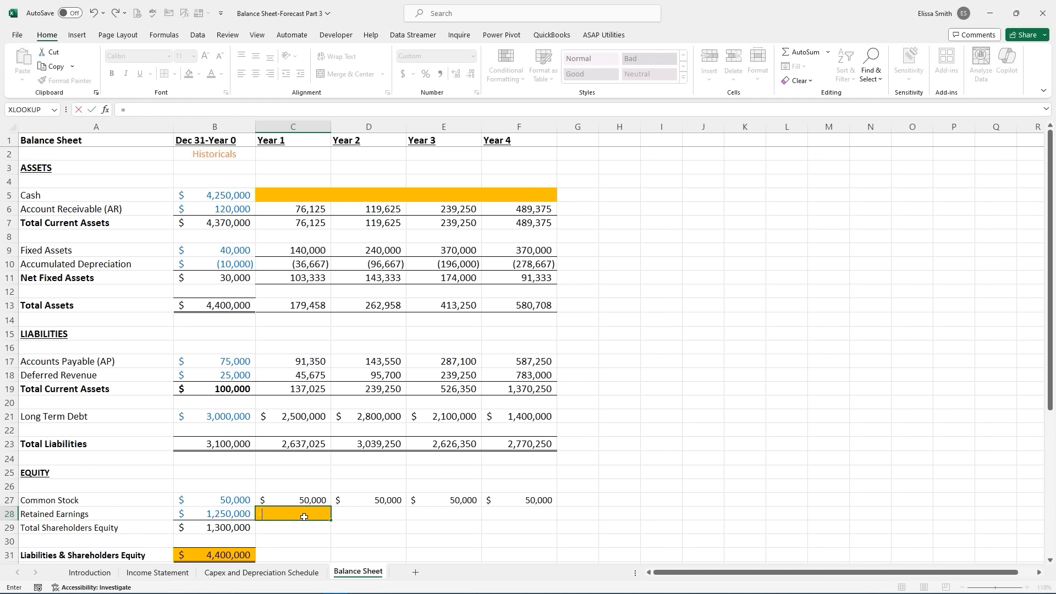
pyautogui.click(198, 510)
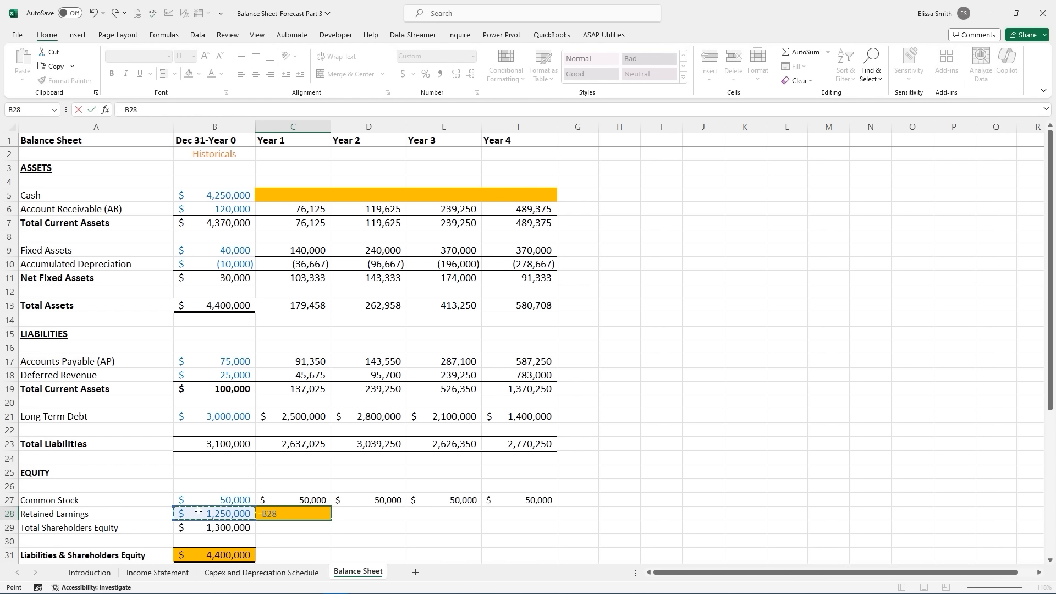
pyautogui.write('+')
pyautogui.click(171, 575)
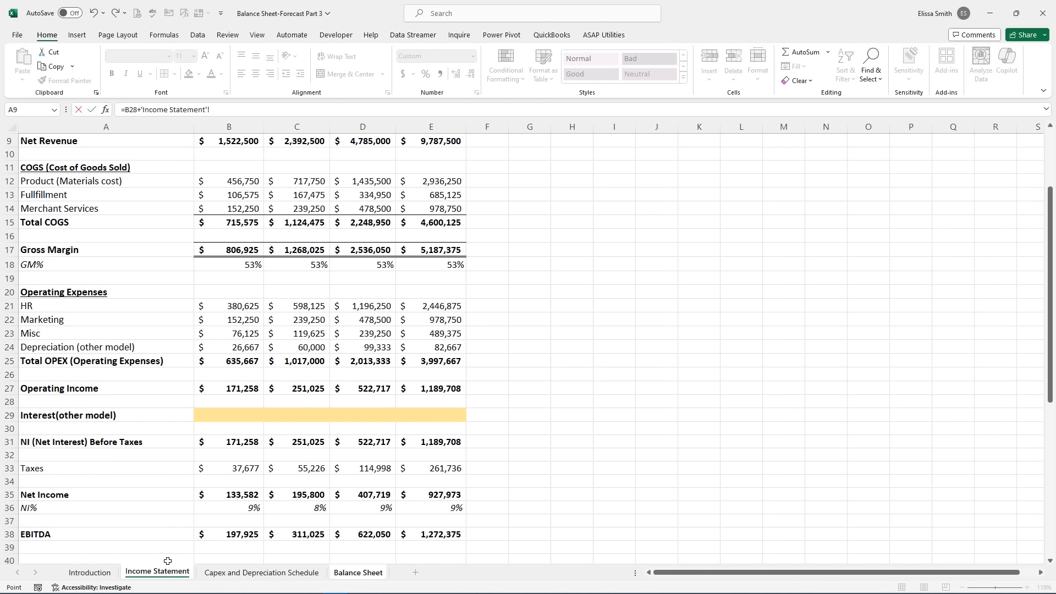
pyautogui.scroll(-1, 155, 536)
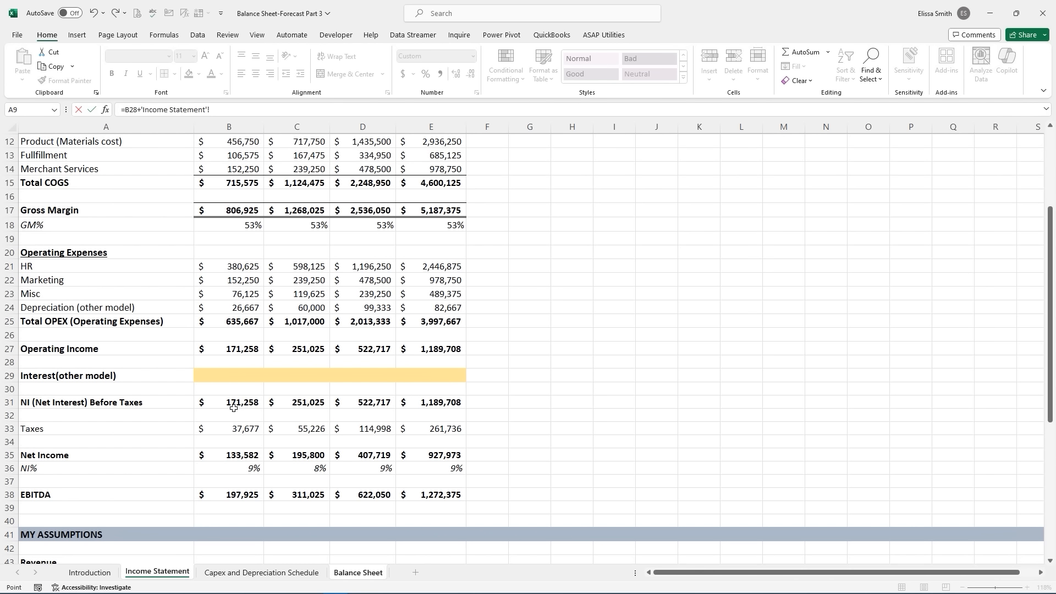
pyautogui.click(235, 456)
pyautogui.press('Return')
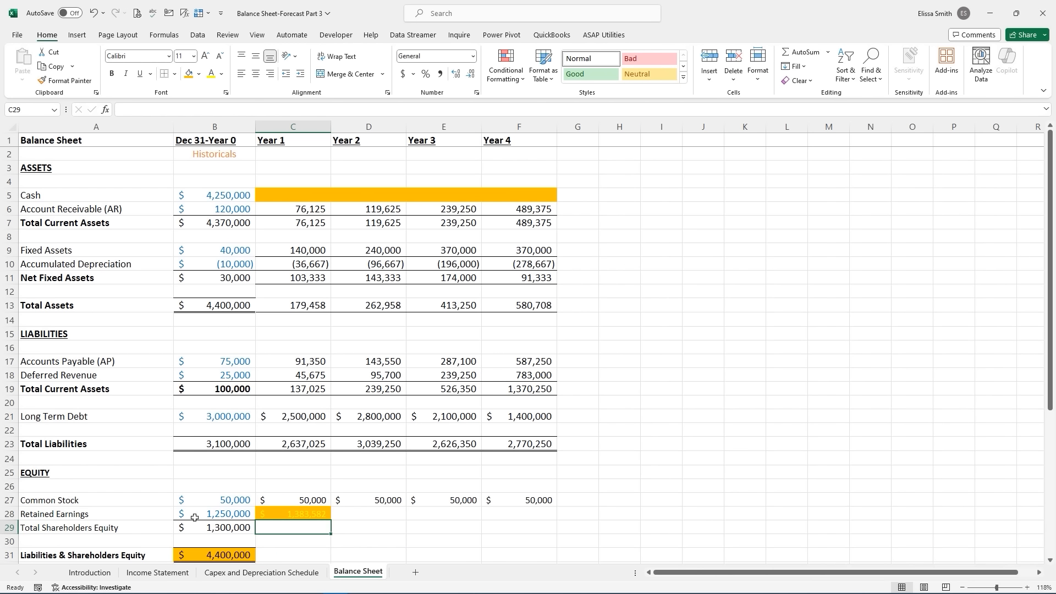
# - Change the font colour of the Year 1 Retained Earnings cell C28 to black
pyautogui.click(277, 513)
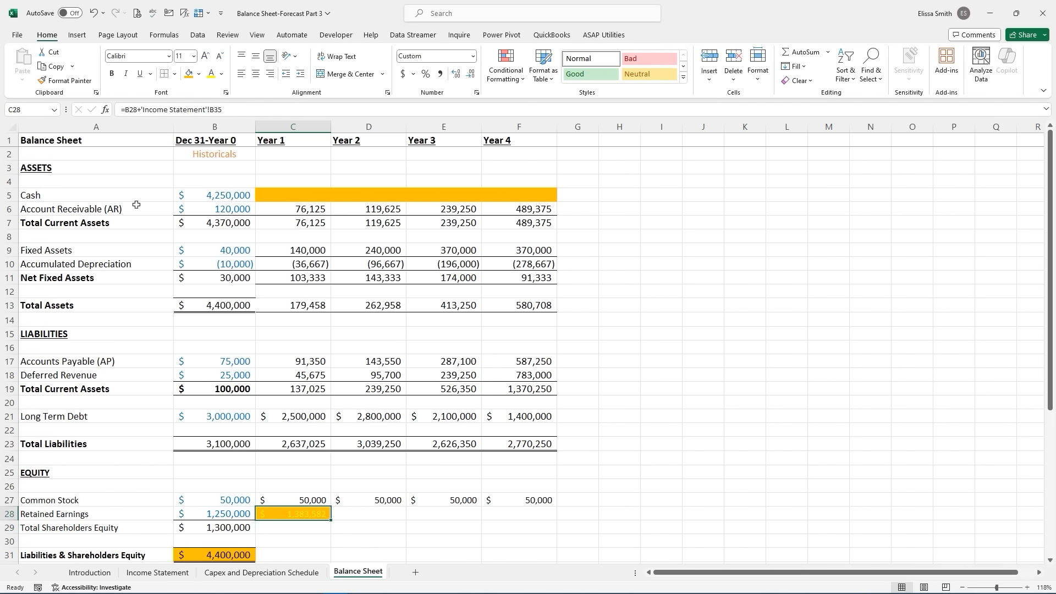
pyautogui.click(198, 74)
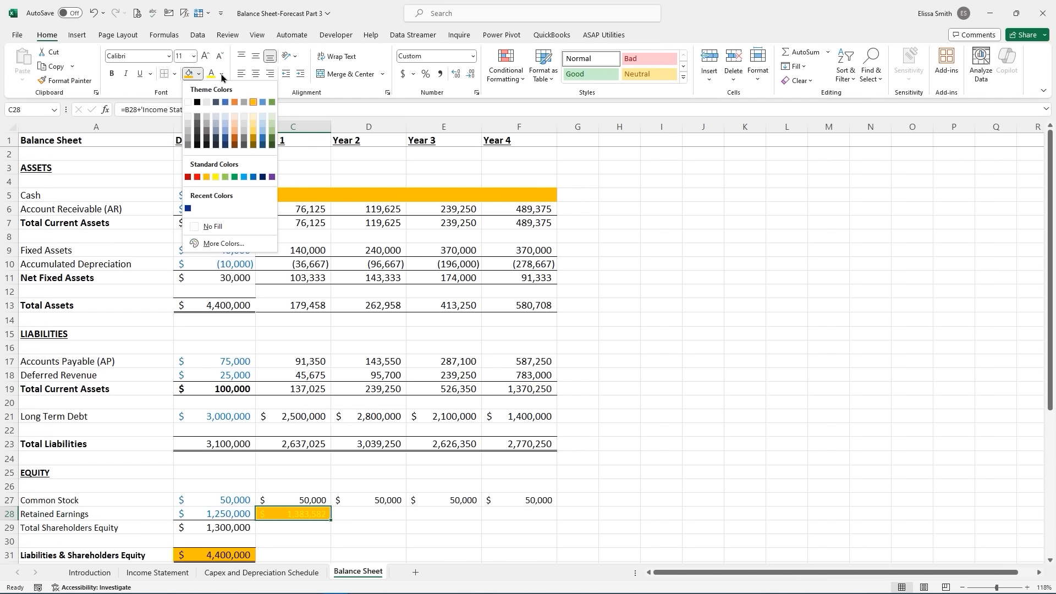
pyautogui.click(222, 74)
pyautogui.click(220, 120)
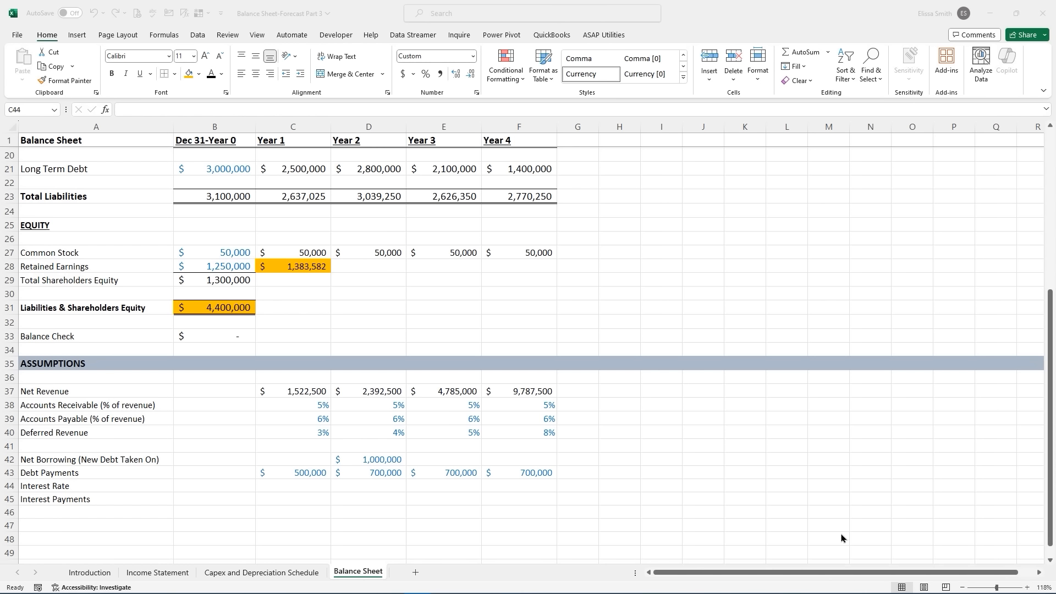
# - Set the Interest Rate assumption to 7%, formatted as a percentage, for Years 1 to 4 in C44:F44
pyautogui.click(280, 485)
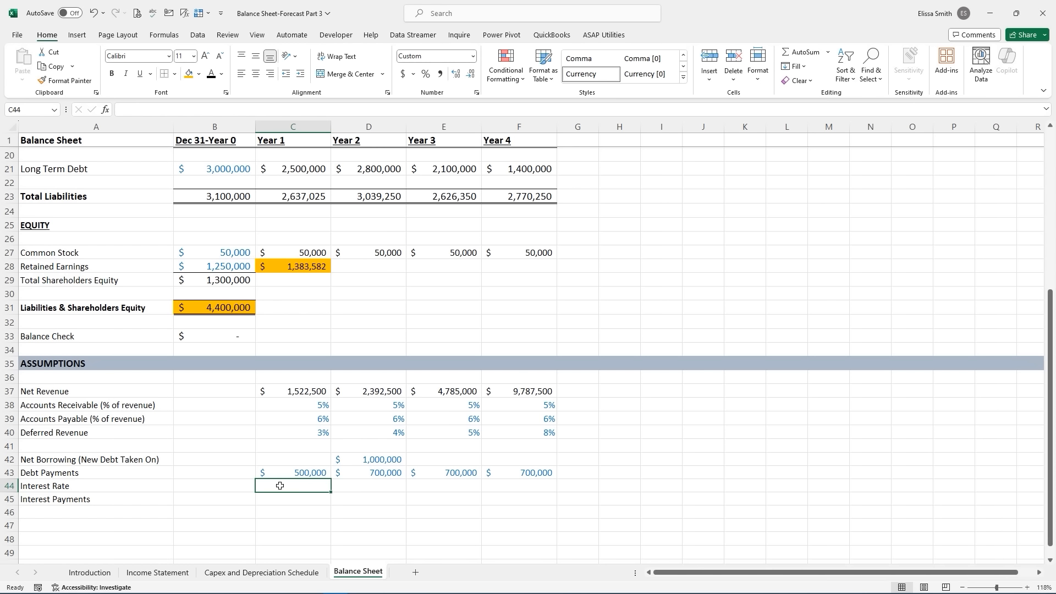
pyautogui.write('7')
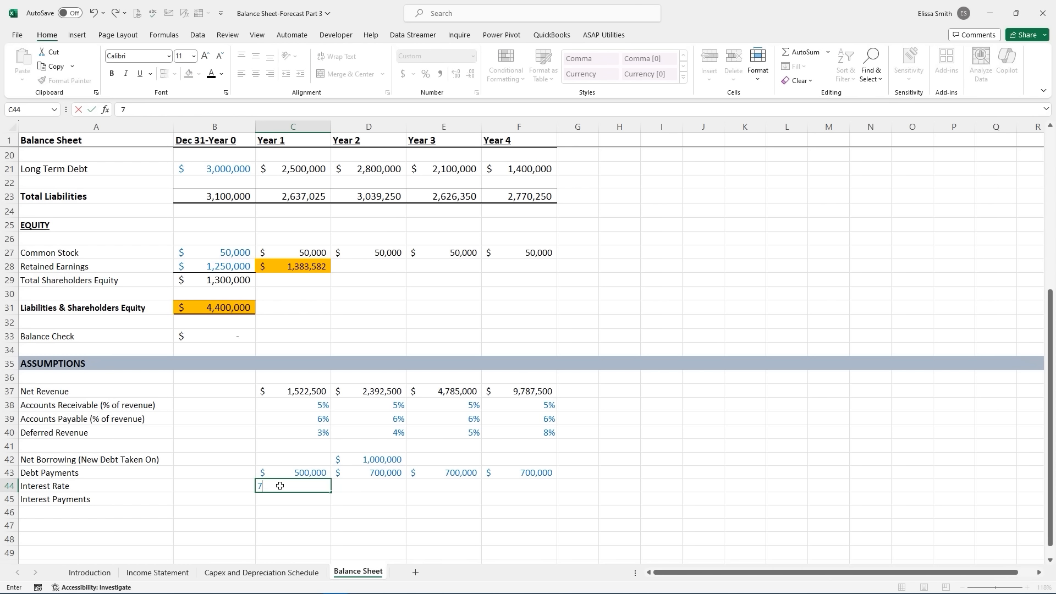
pyautogui.write('%')
pyautogui.press('Return')
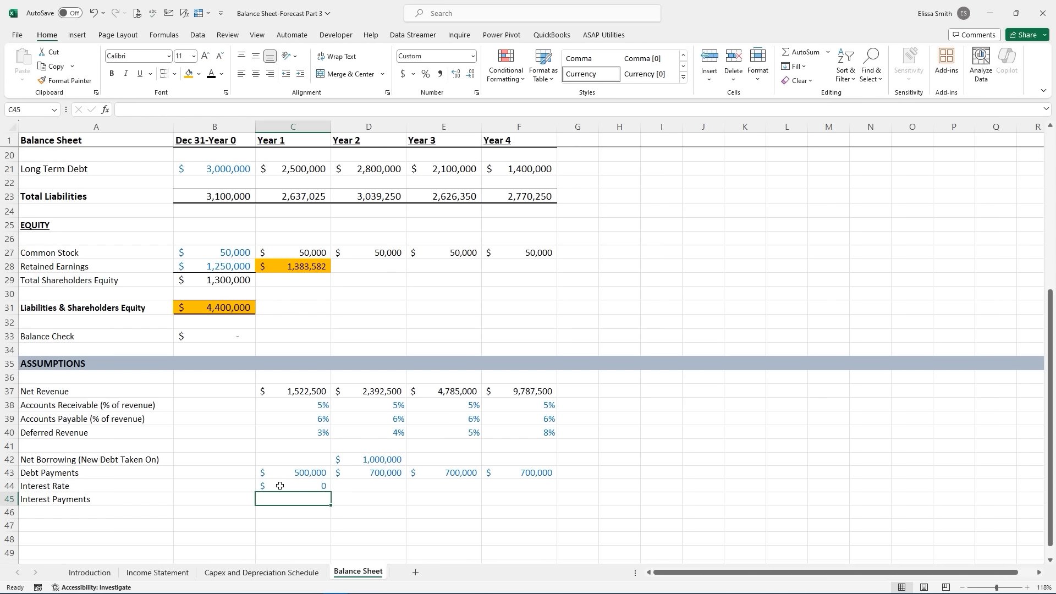
pyautogui.click(280, 486)
pyautogui.click(425, 73)
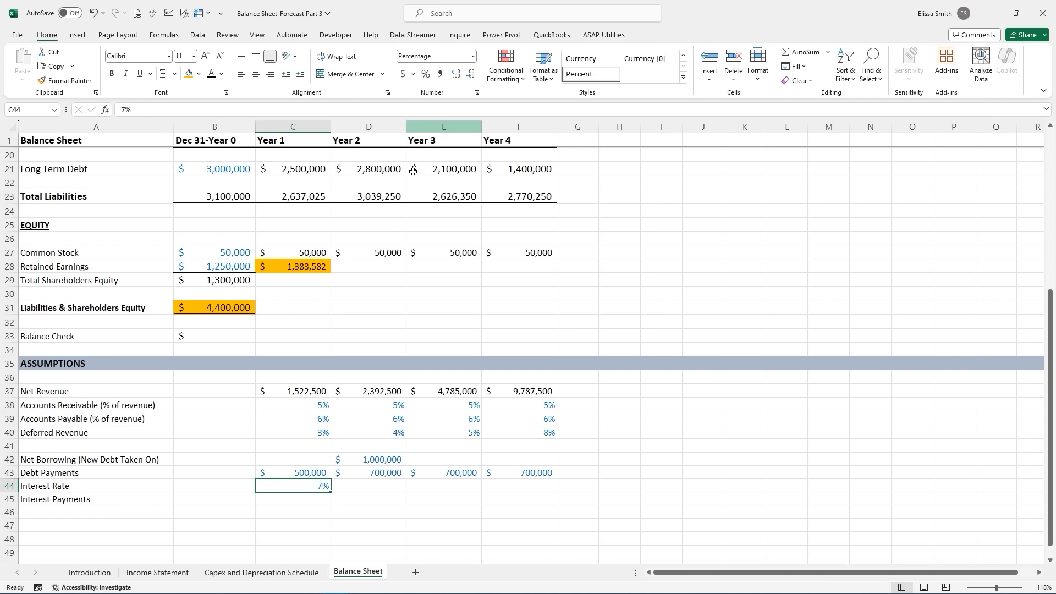
pyautogui.moveTo(330, 491); pyautogui.dragTo(544, 489)
# - Calculate Interest Payments in C45 as interest rate times long-term debt, =C44*C21, and fill the formula across to F45
pyautogui.click(309, 498)
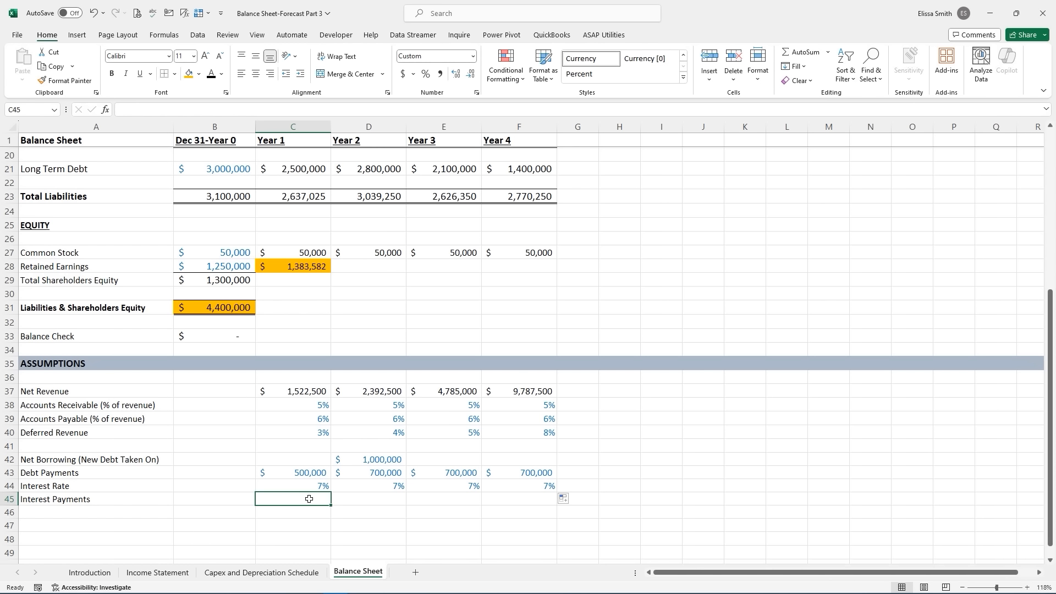
pyautogui.write('=')
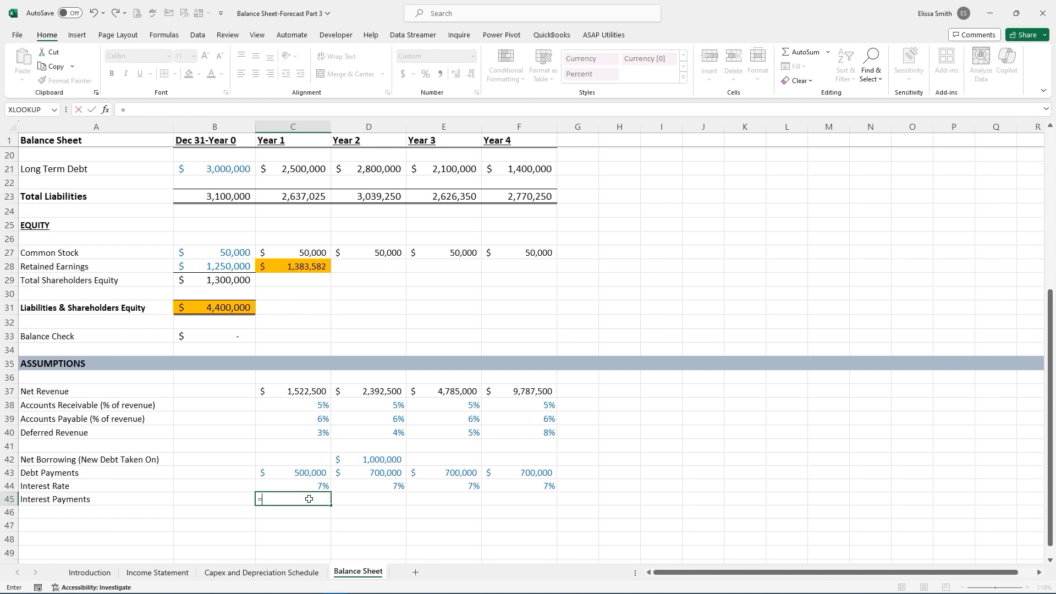
pyautogui.click(307, 486)
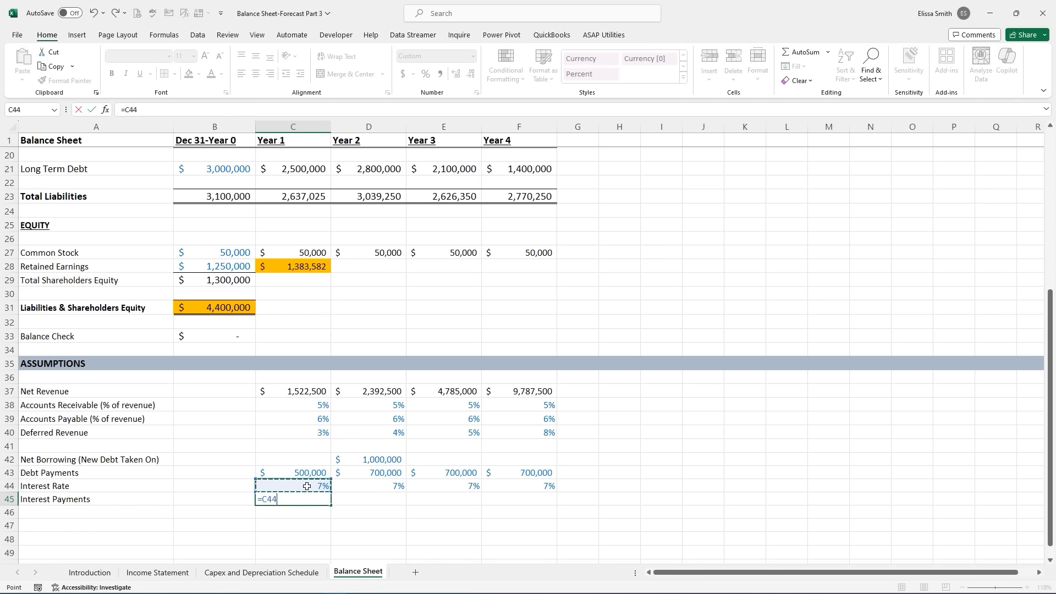
pyautogui.write('*')
pyautogui.scroll(3, 307, 486)
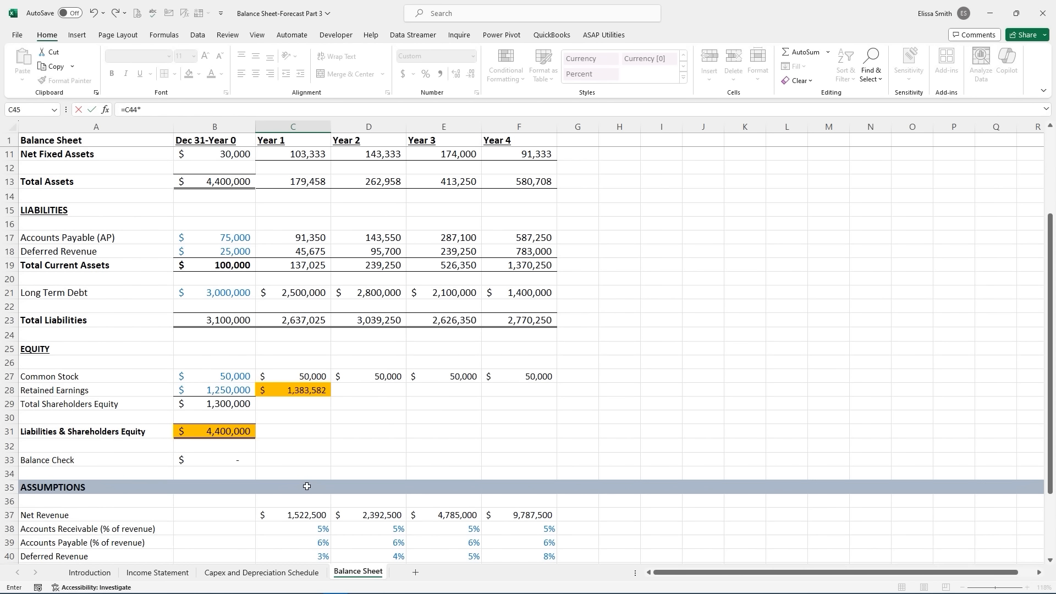
pyautogui.click(293, 295)
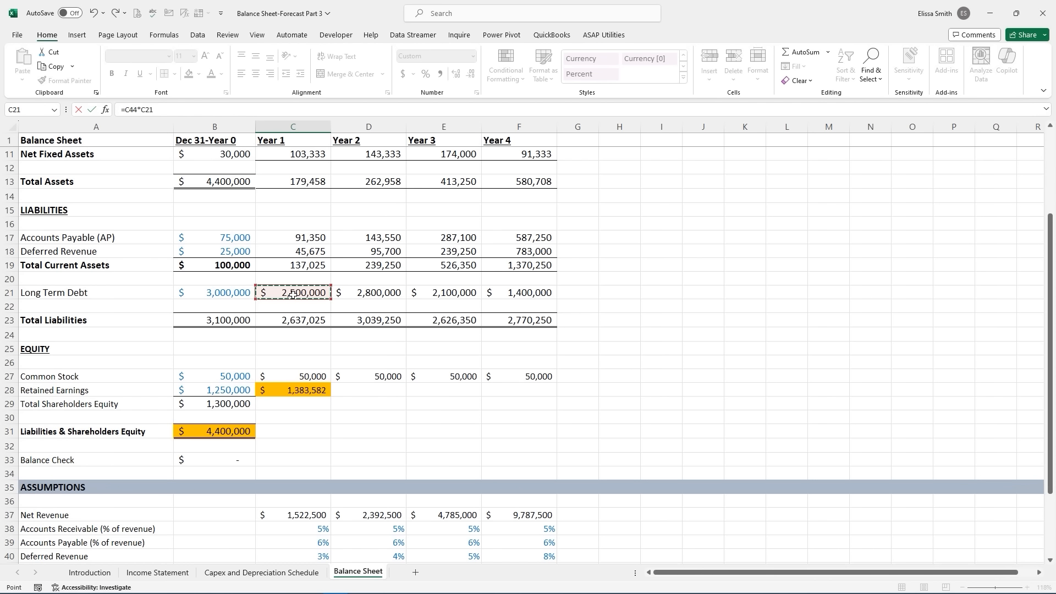
pyautogui.press('Return')
pyautogui.click(297, 538)
pyautogui.moveTo(330, 545); pyautogui.dragTo(550, 543)
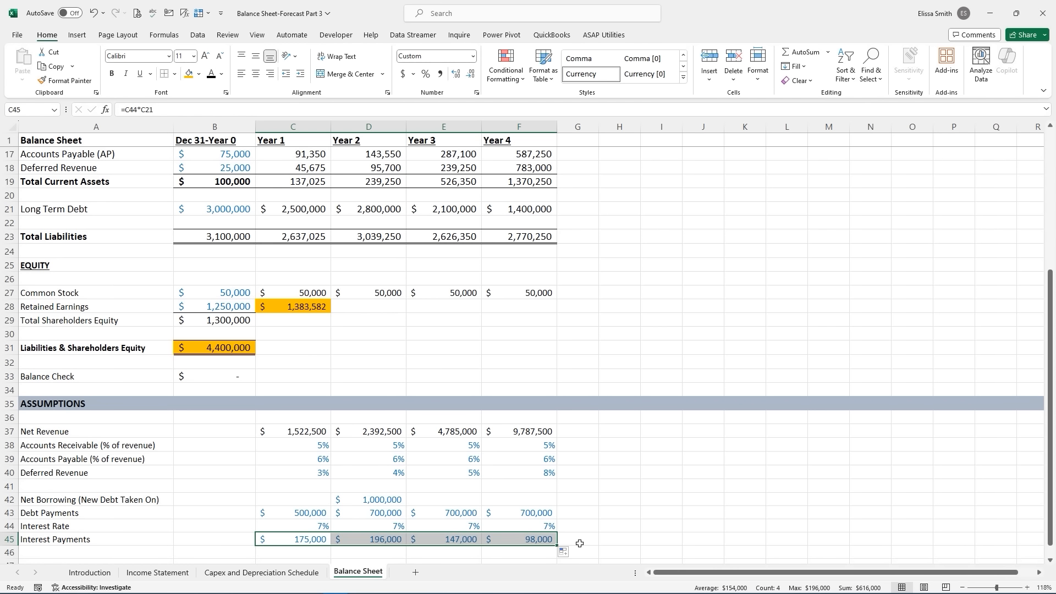
pyautogui.click(543, 524)
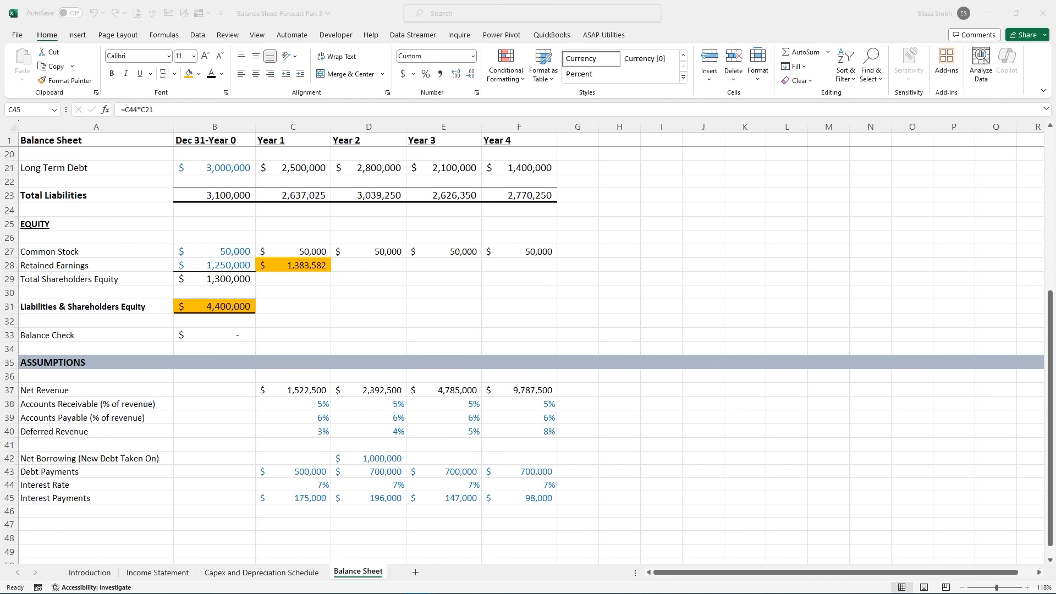
# - Copy the formatting of Net Revenue cell C37 onto the Interest Payments row in C45:F45
pyautogui.click(263, 500)
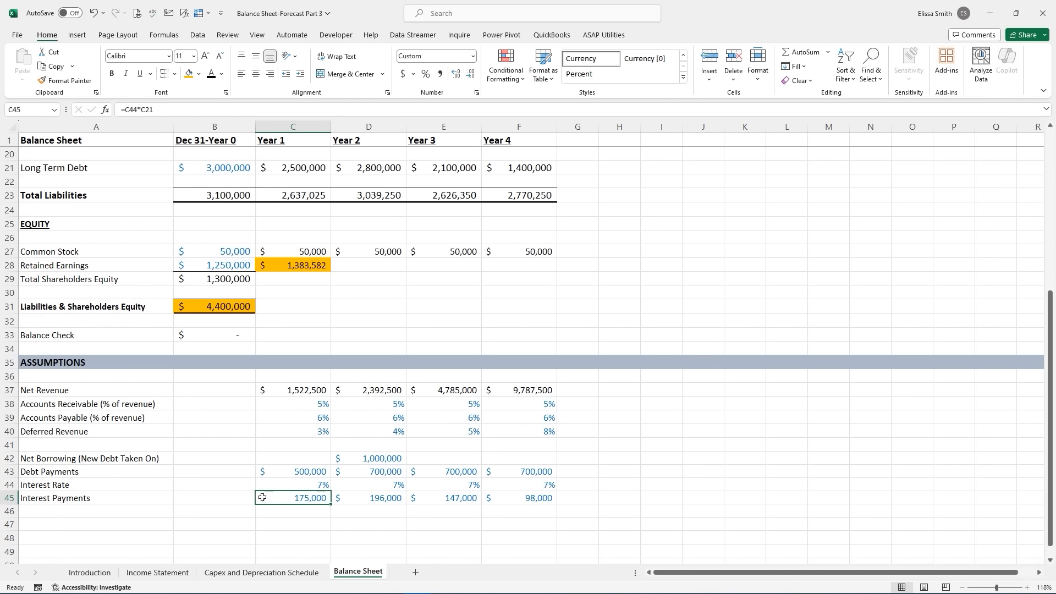
pyautogui.click(294, 388)
pyautogui.click(65, 81)
pyautogui.moveTo(282, 498)
pyautogui.mouseDown()
pyautogui.moveTo(537, 499)
pyautogui.moveTo(528, 503)
pyautogui.mouseUp()
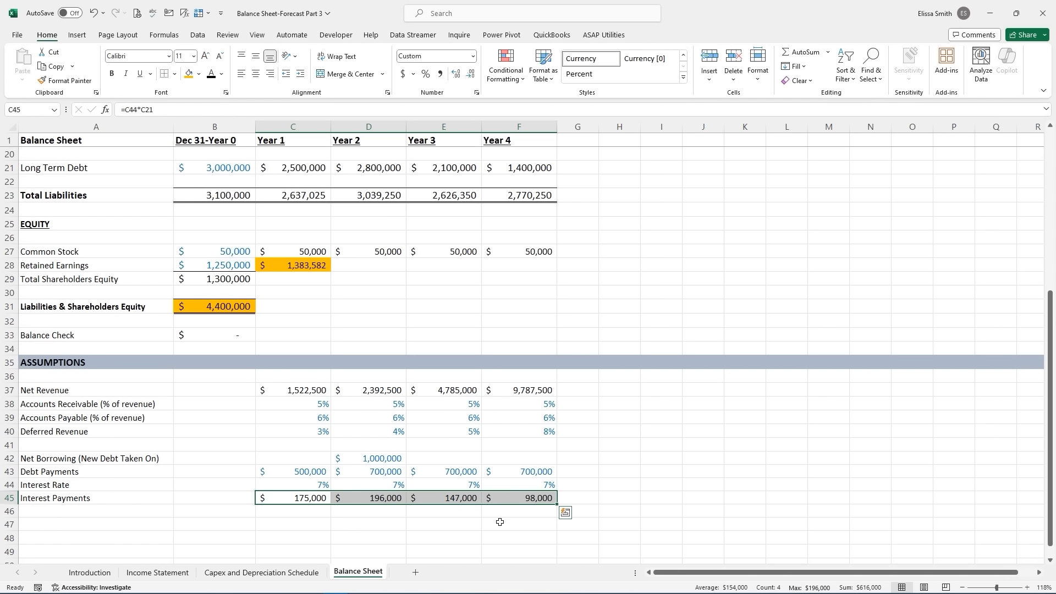
# - Link the Year 1 Interest cell B29 on the Income Statement to Interest Payments with ='Balance Sheet'!C45
pyautogui.click(158, 573)
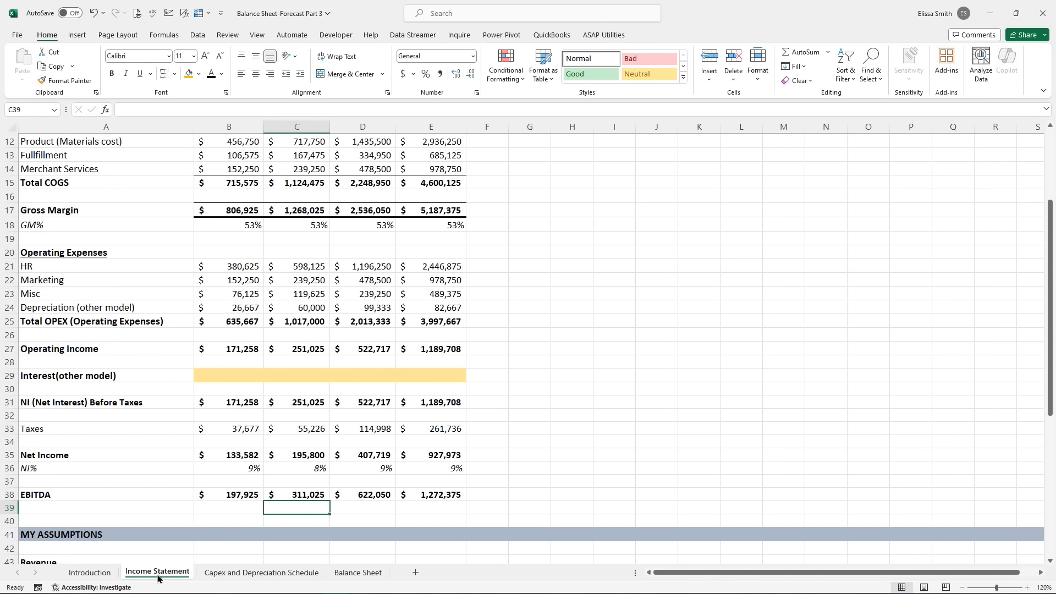
pyautogui.click(237, 376)
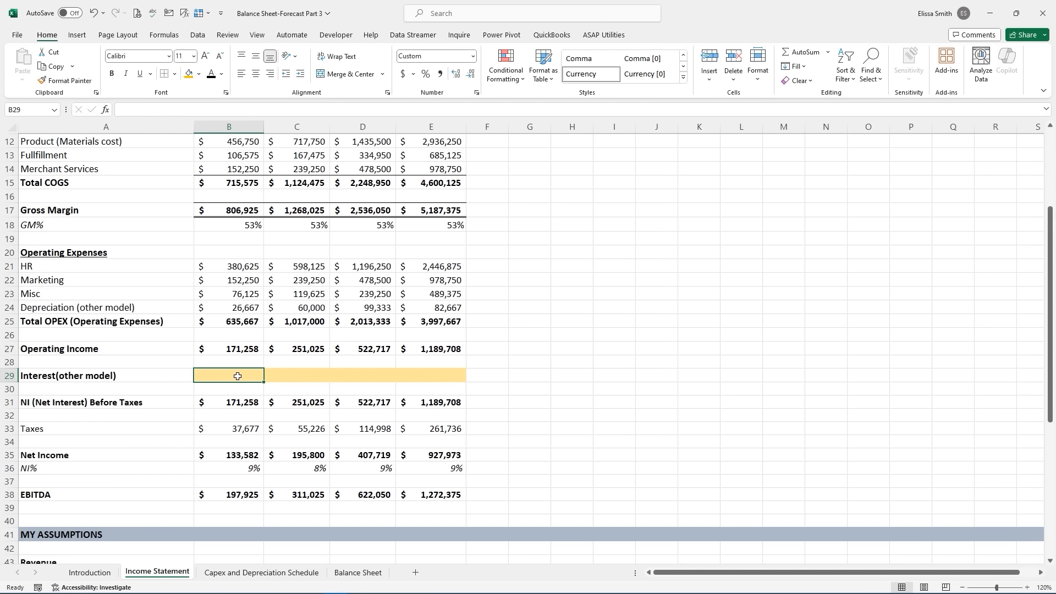
pyautogui.write('=')
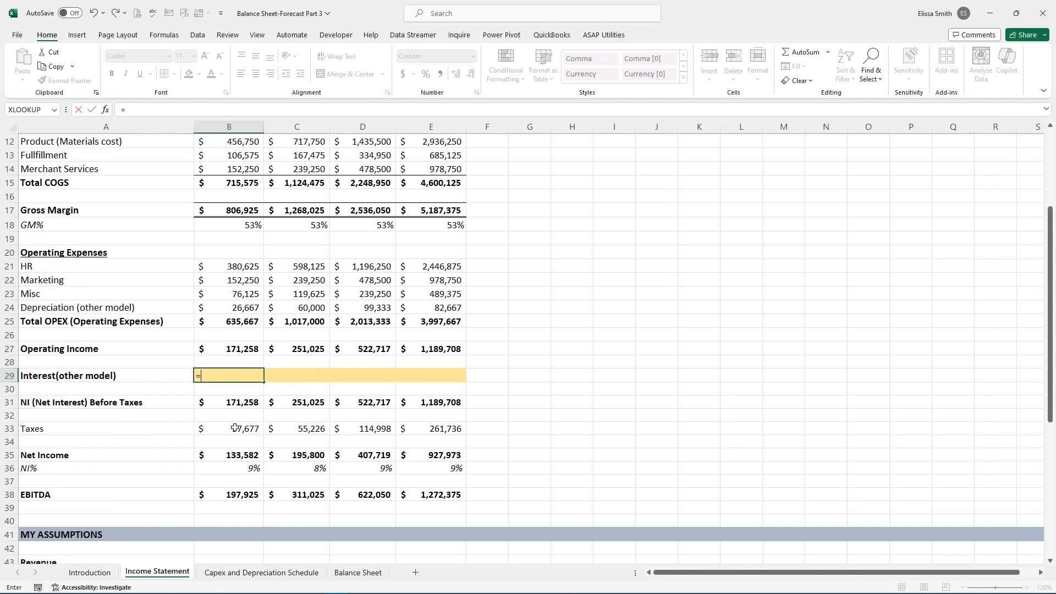
pyautogui.click(361, 574)
pyautogui.click(310, 498)
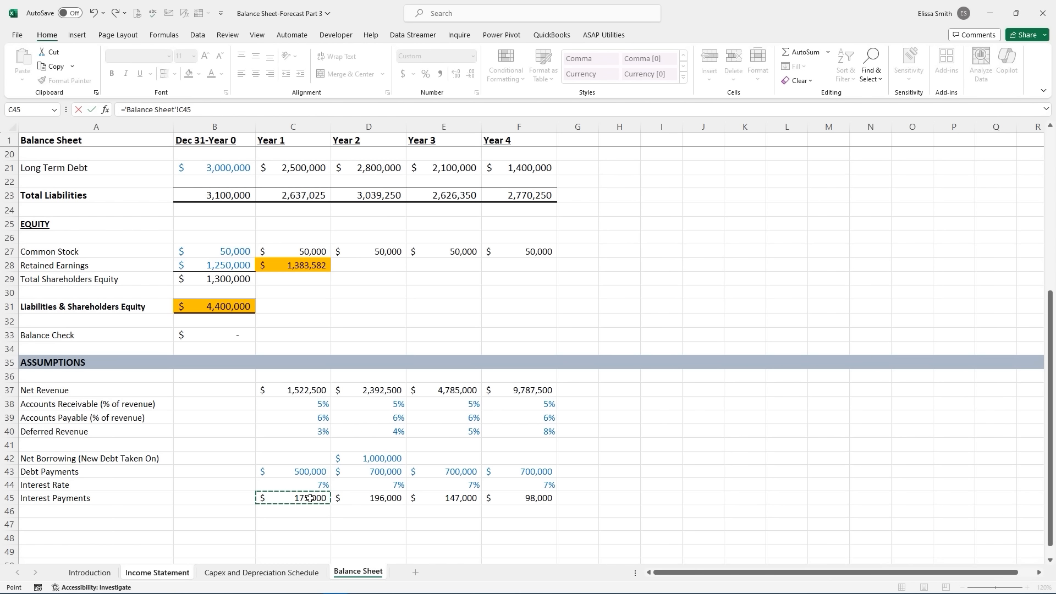
pyautogui.press('Return')
# - Fill the Interest link from B29 across to E29 and change the fill colour of those cells to white
pyautogui.click(253, 379)
pyautogui.moveTo(264, 382); pyautogui.dragTo(447, 381)
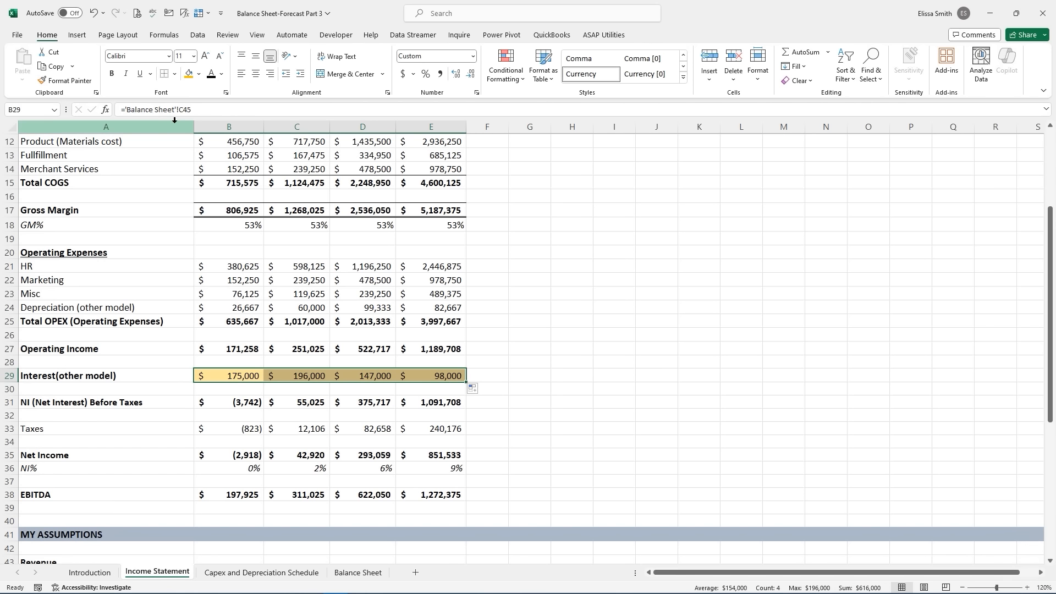
pyautogui.click(198, 74)
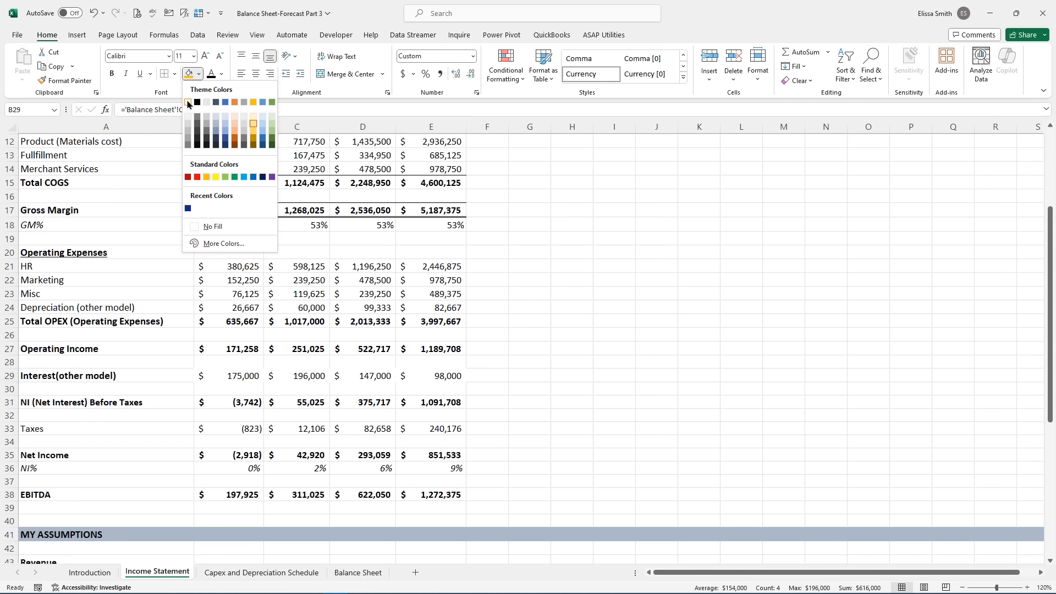
pyautogui.click(188, 102)
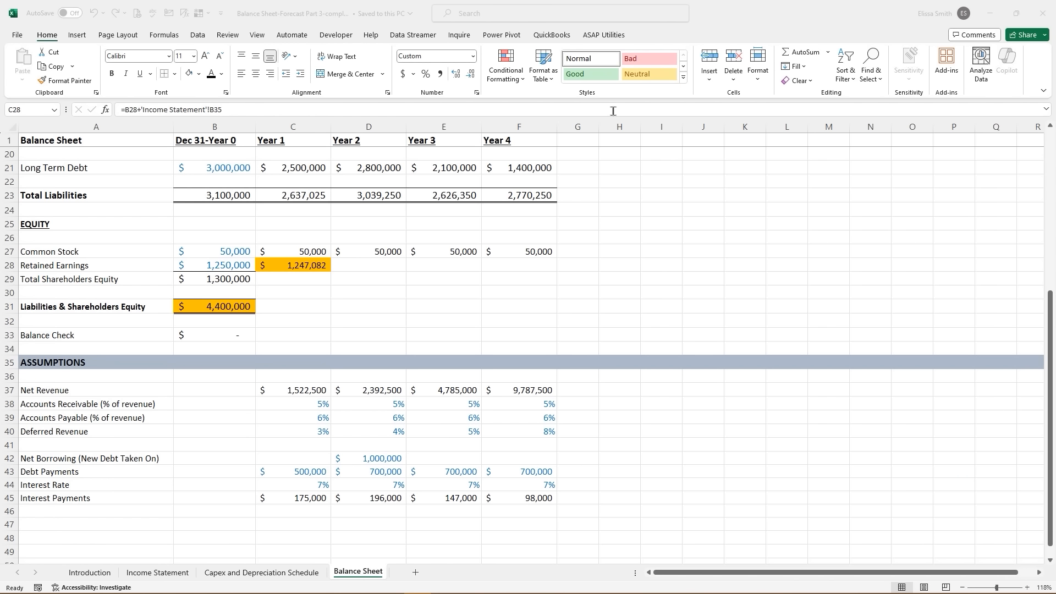
# - Total Shareholders Equity for Year 1 in Balance Sheet cell C29 with =SUM(C27:C28) and fill the formula across to F29
pyautogui.click(243, 281)
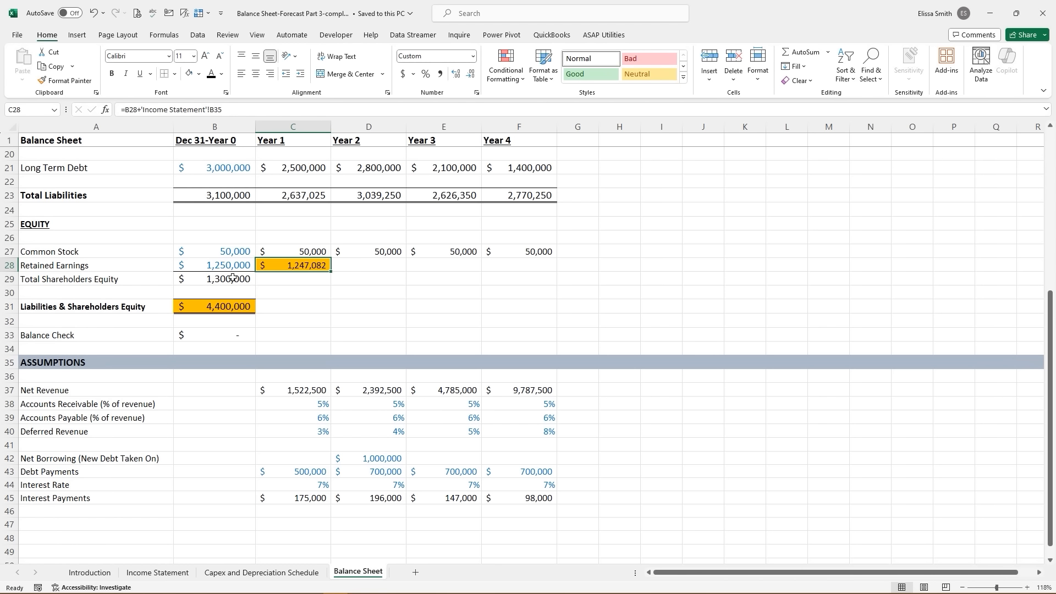
pyautogui.click(233, 278)
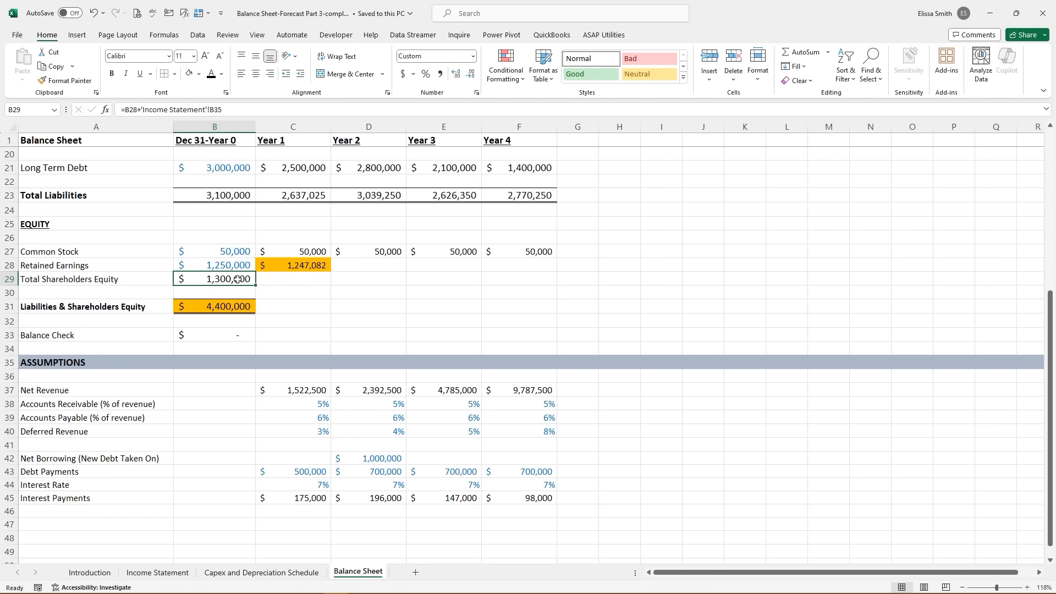
pyautogui.click(306, 281)
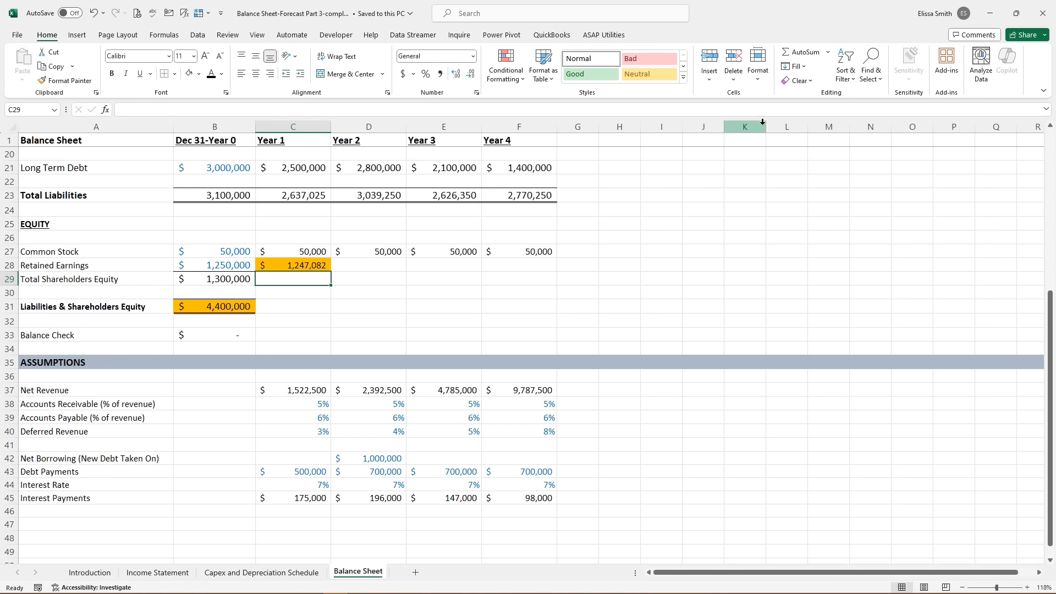
pyautogui.click(804, 53)
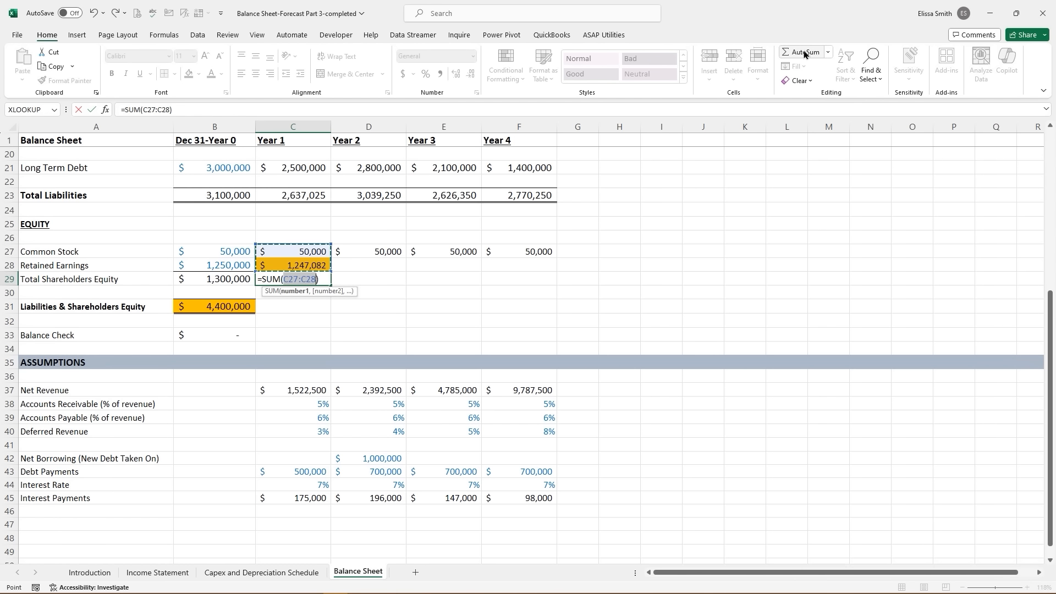
pyautogui.click(804, 54)
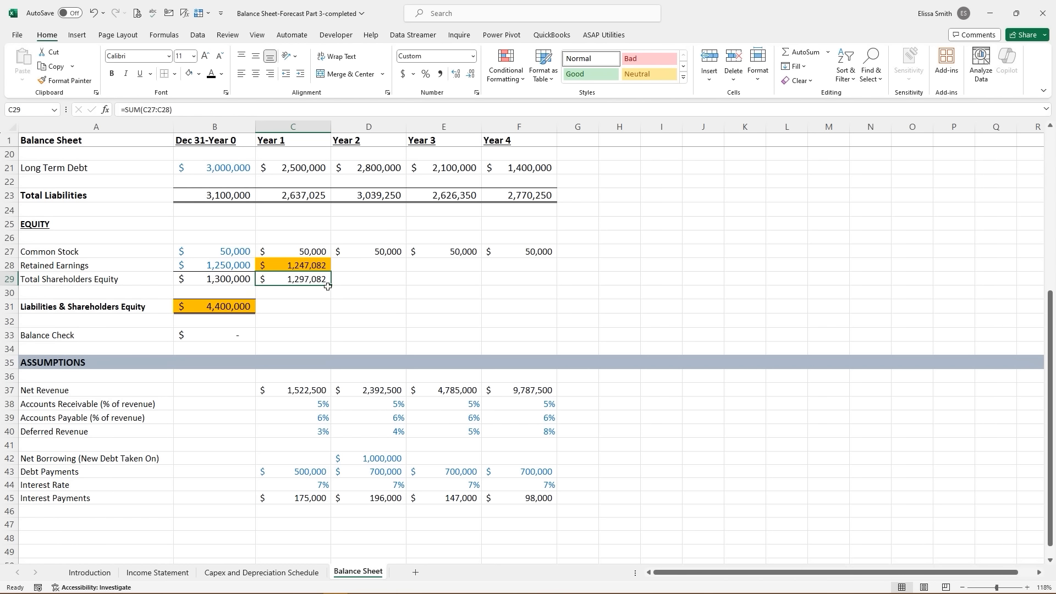
pyautogui.moveTo(331, 285); pyautogui.dragTo(526, 281)
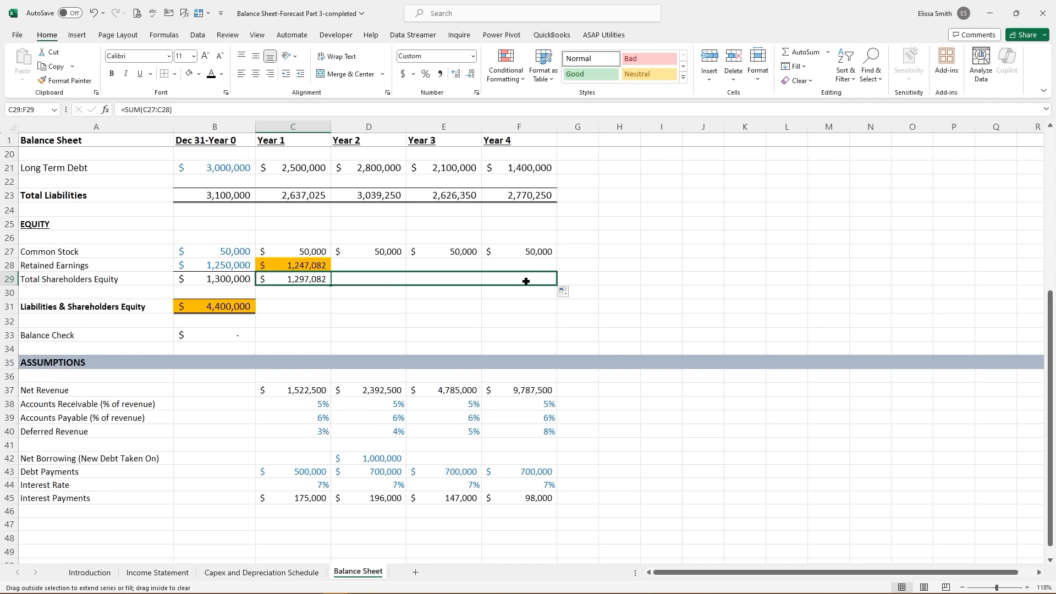
# - Fill the Year 1 Retained Earnings formula in C28 across to Year 4 in F28
pyautogui.click(320, 265)
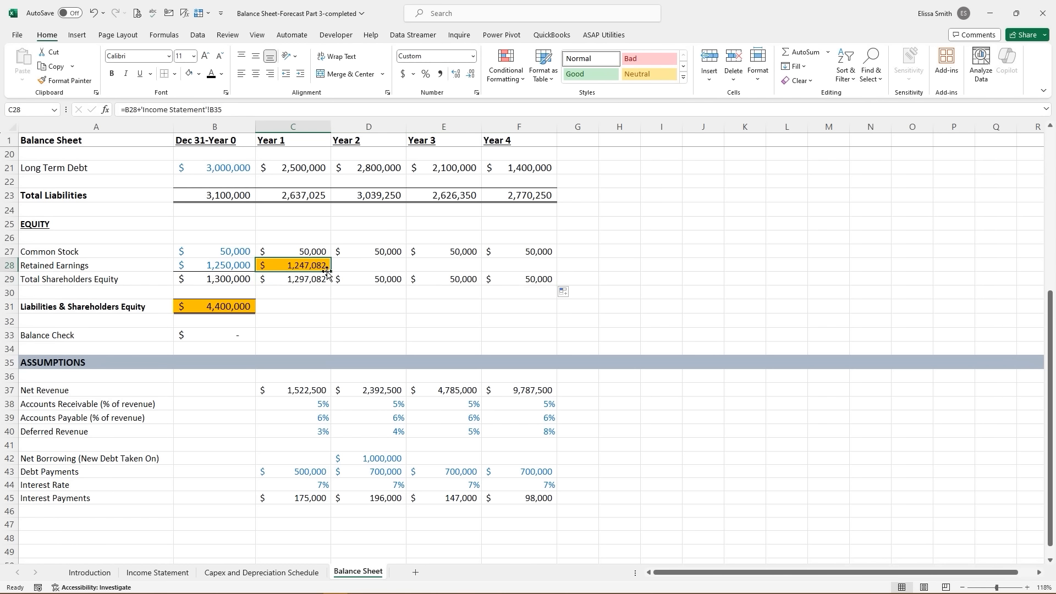
pyautogui.moveTo(331, 271); pyautogui.dragTo(529, 270)
pyautogui.click(378, 302)
# - Copy the formatting of the Year 0 Total Shareholders Equity cell B29 onto C29:F29
pyautogui.click(222, 279)
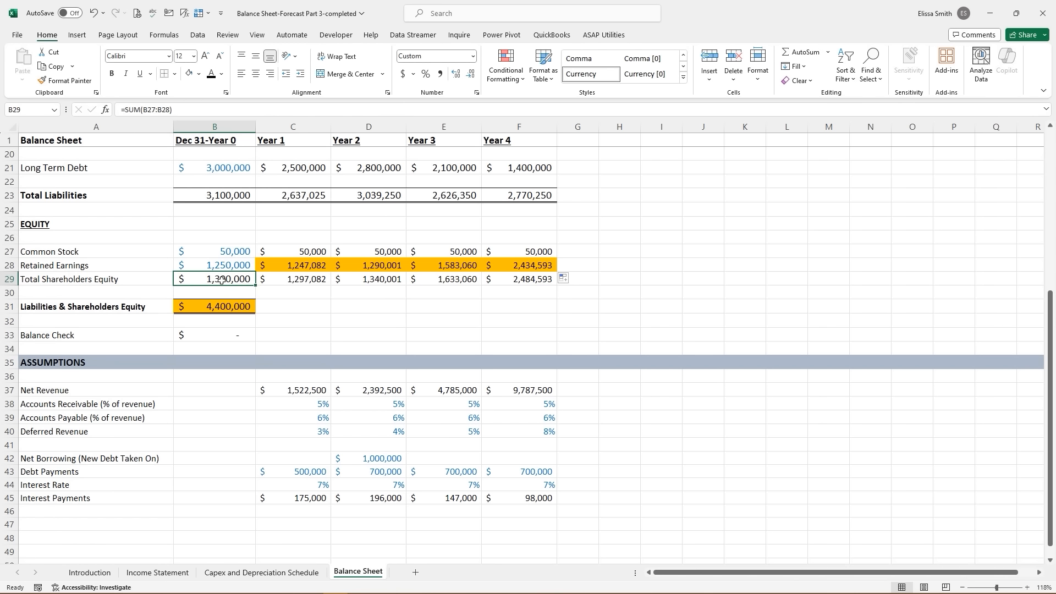
pyautogui.click(66, 80)
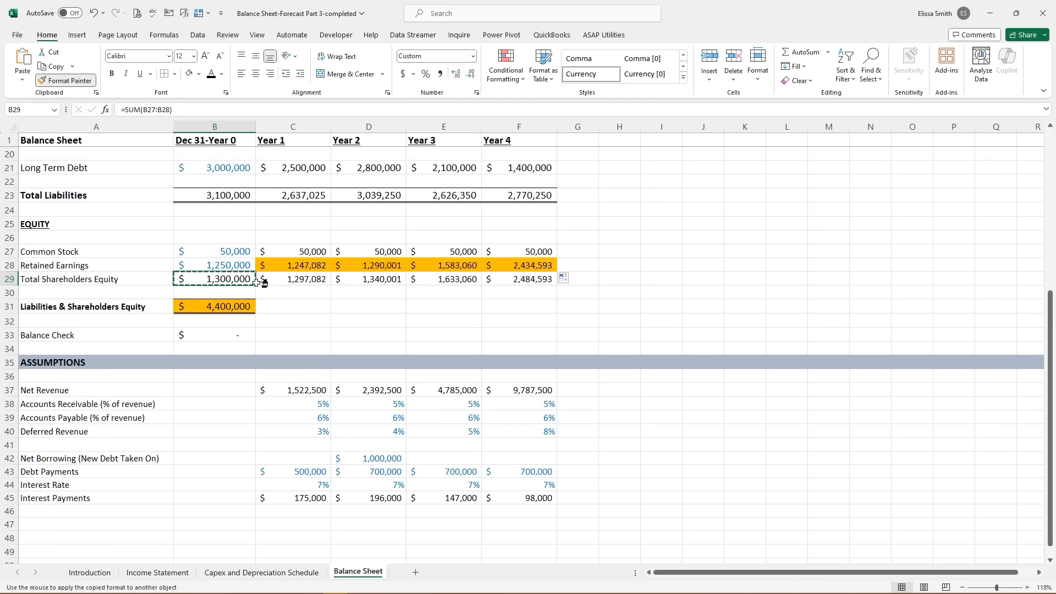
pyautogui.moveTo(251, 280); pyautogui.dragTo(551, 283)
pyautogui.click(478, 309)
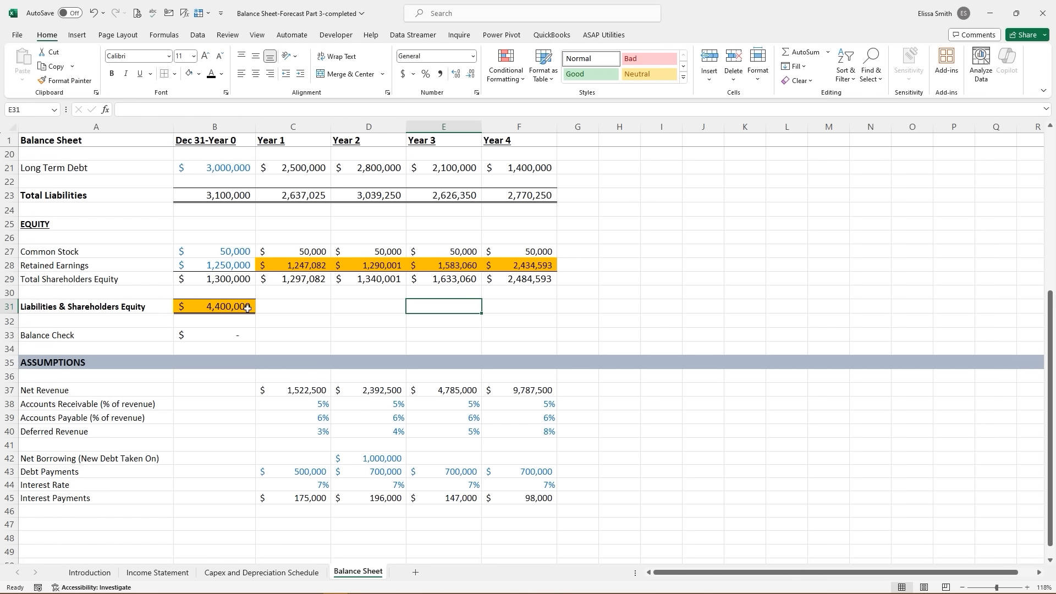
pyautogui.scroll(6, 247, 309)
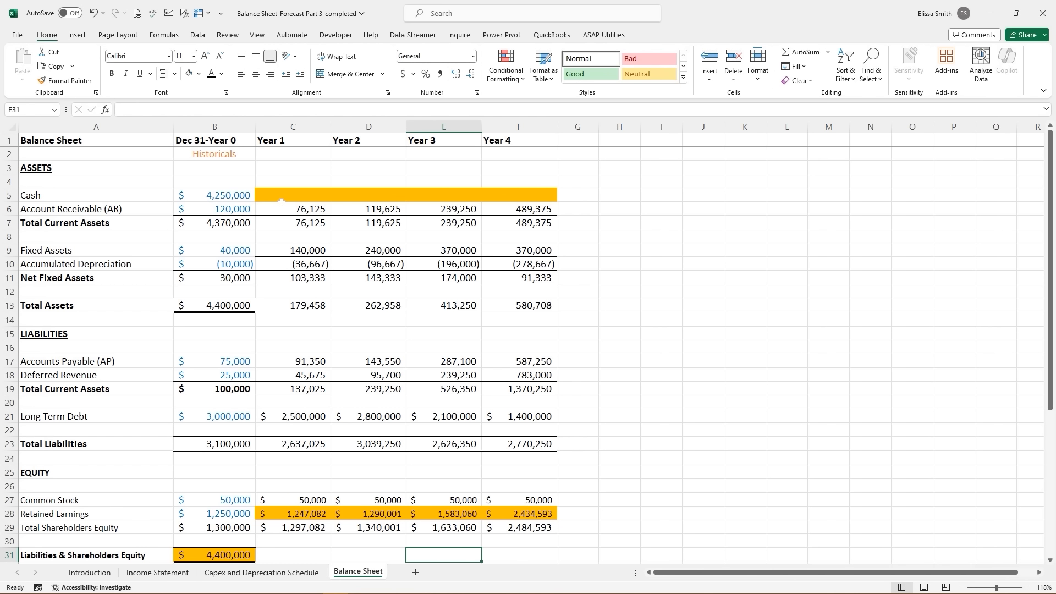
pyautogui.scroll(-2, 295, 280)
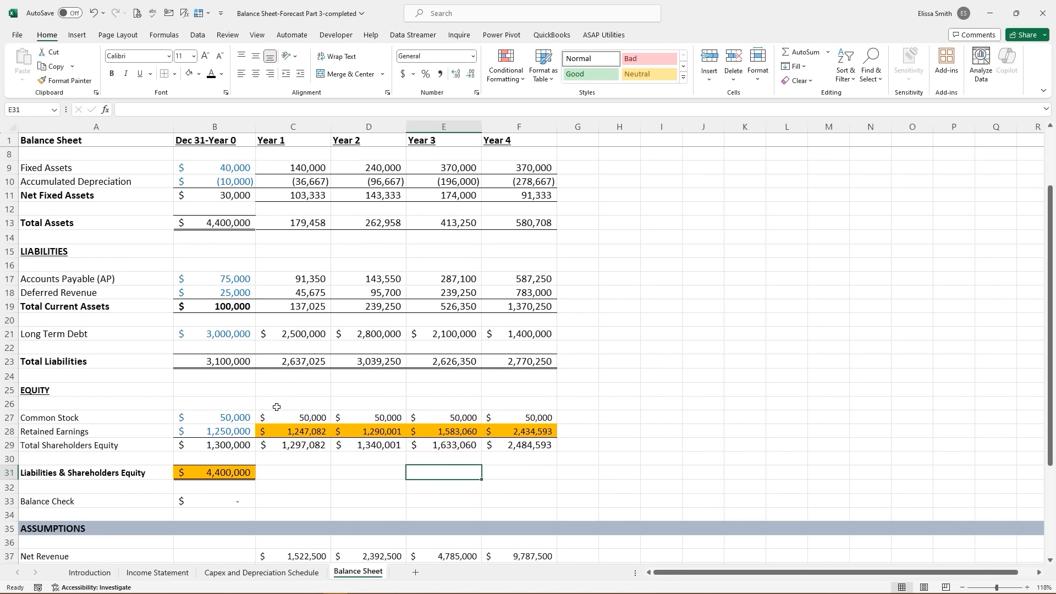
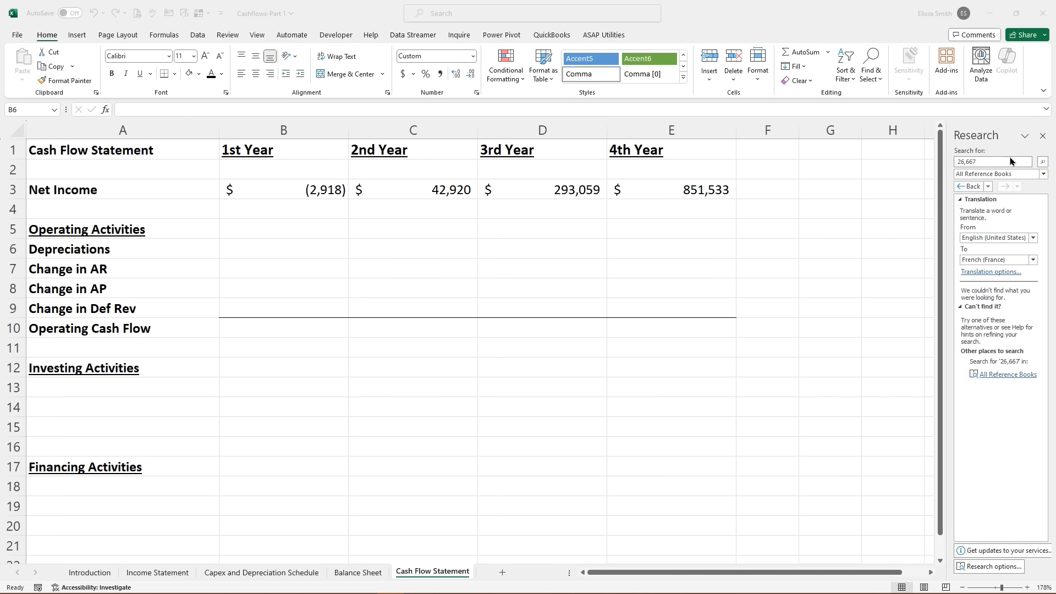
# - Close the Research pane beside the Cash Flow Statement sheet
pyautogui.click(1042, 135)
pyautogui.click(1041, 136)
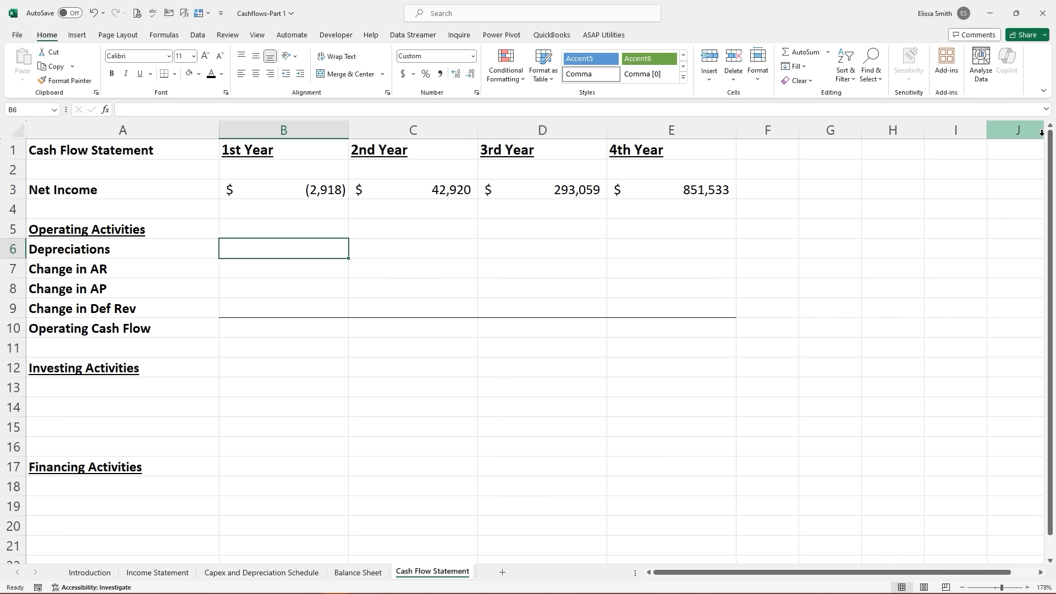
# - Examine the Net Income link in B3 and the Operating, Investing and Financing Activities sections of the Cash Flow Statement
pyautogui.click(346, 268)
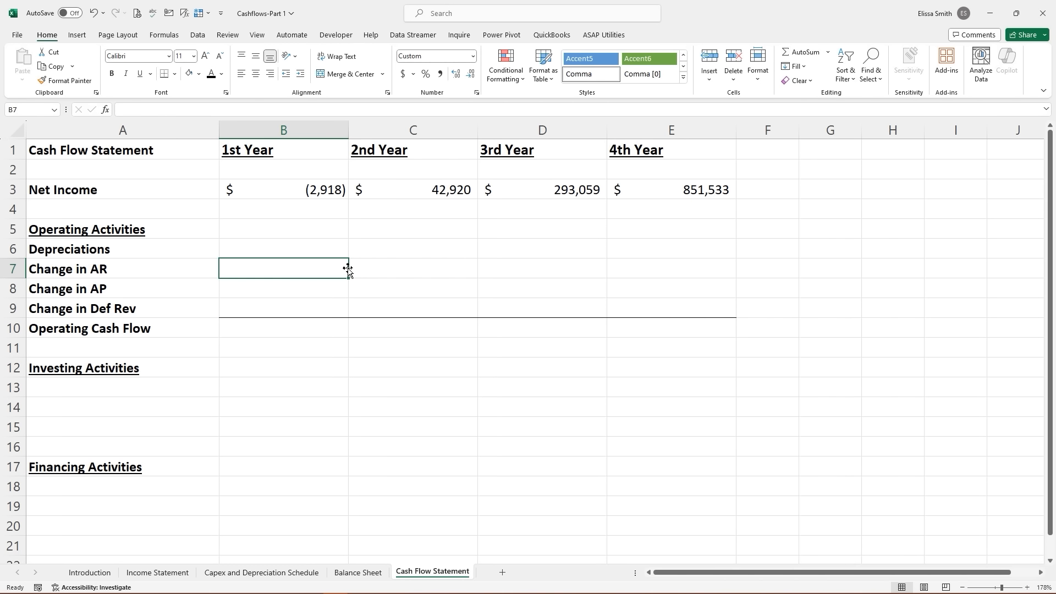
pyautogui.click(109, 190)
pyautogui.click(273, 190)
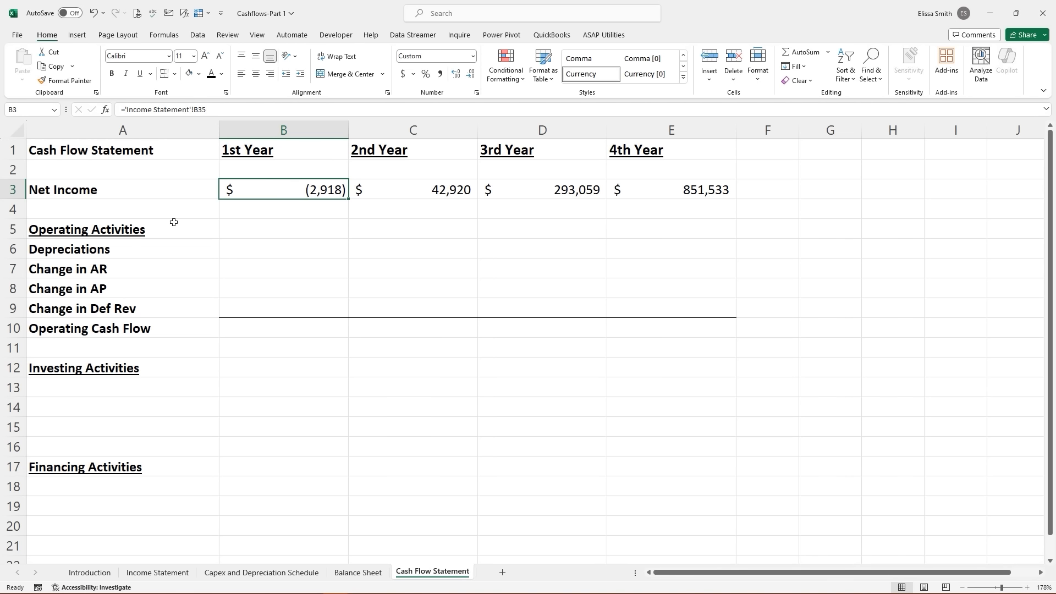
pyautogui.click(137, 230)
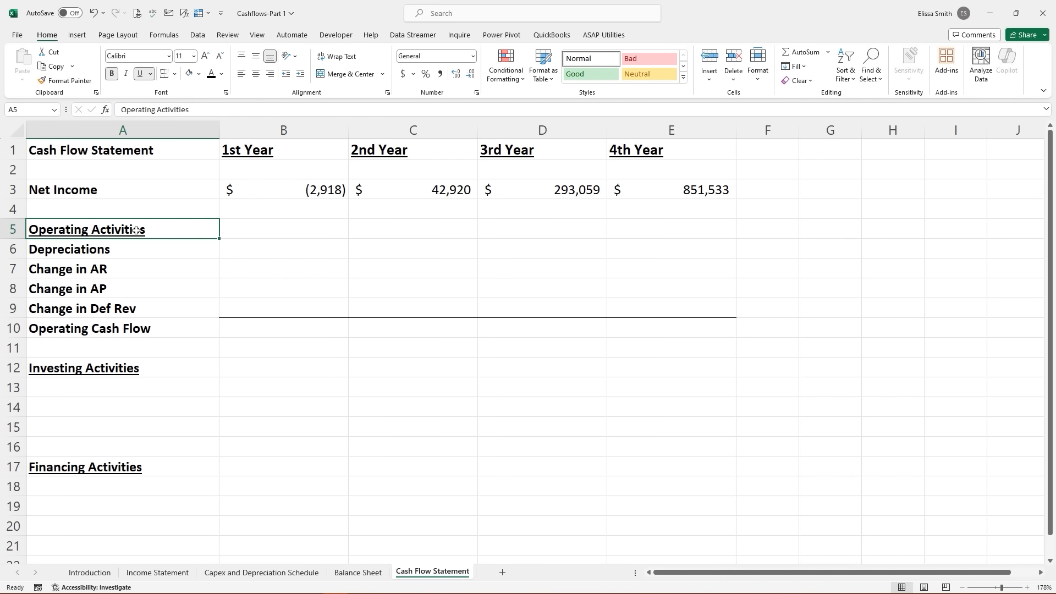
pyautogui.click(79, 372)
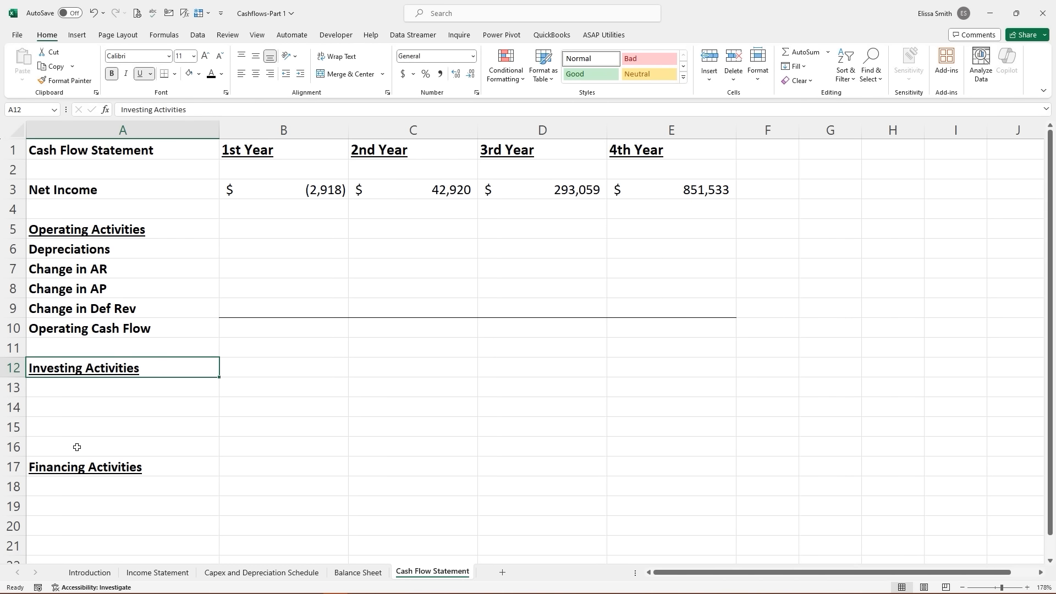
pyautogui.click(77, 469)
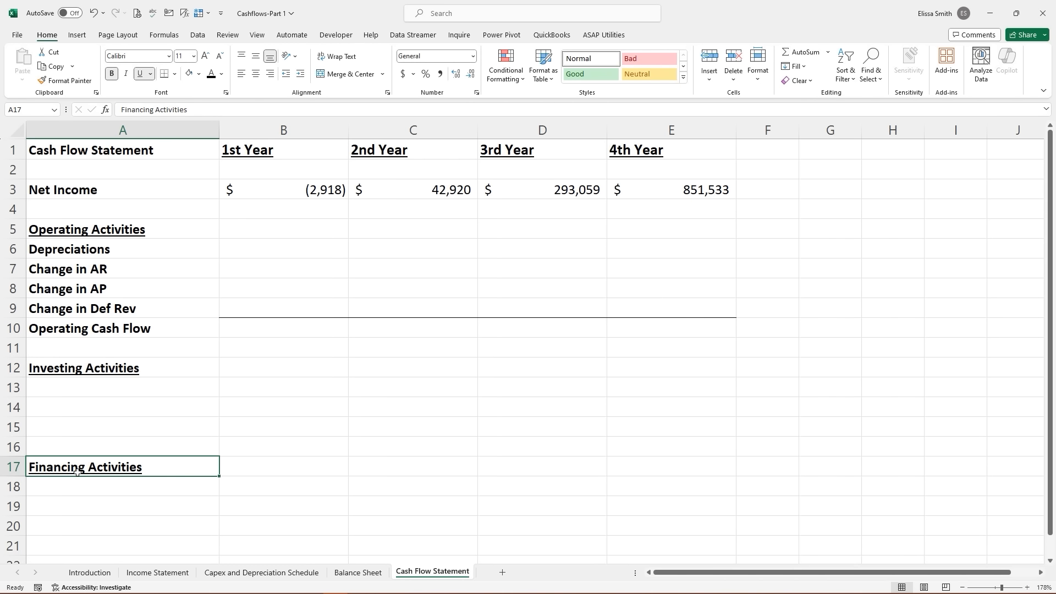
# - Link Depreciations in Cash Flow Statement cell B6 to Total D&A in 'Capex and Depreciation Schedule'!C13 and fill across to E6
pyautogui.click(245, 244)
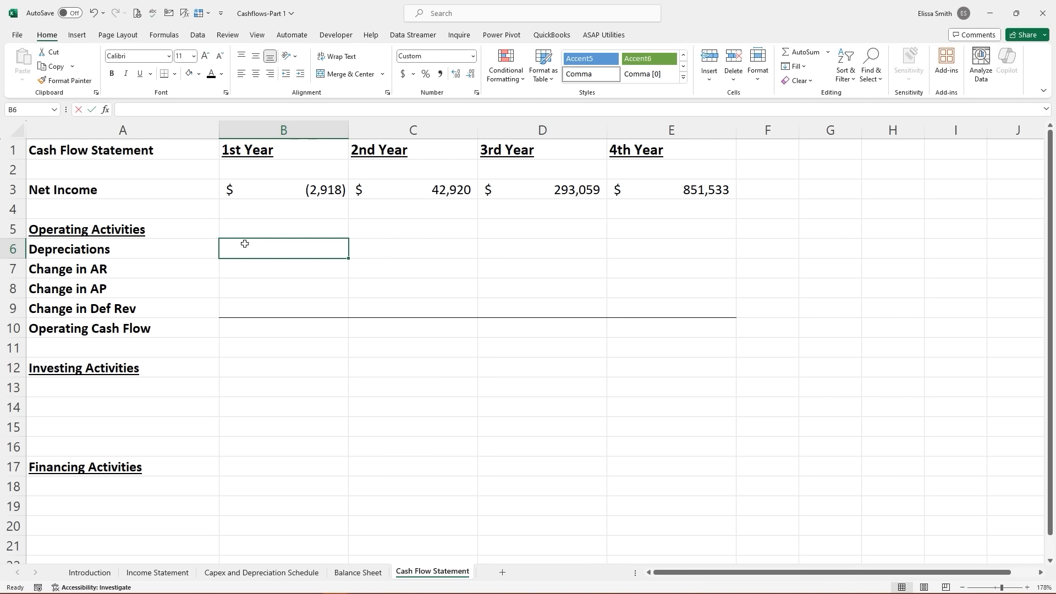
pyautogui.write('=')
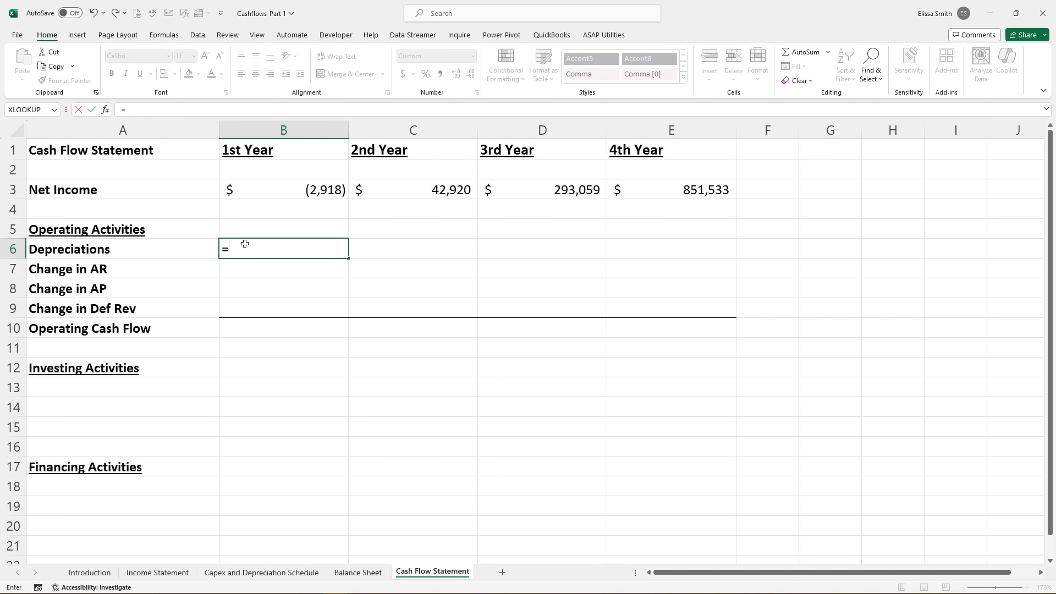
pyautogui.click(257, 573)
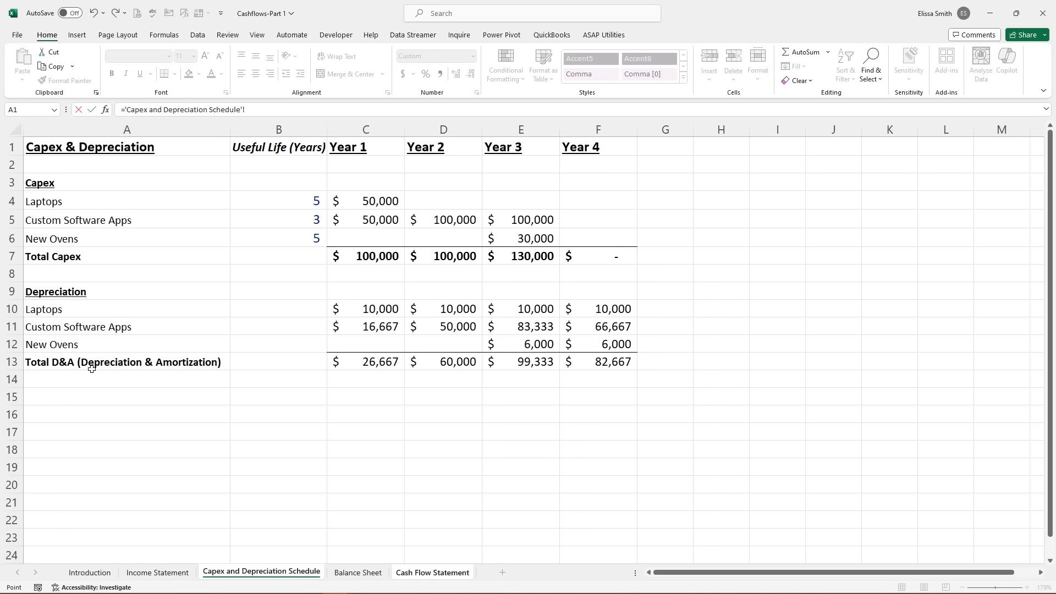
pyautogui.click(355, 362)
pyautogui.press('Return')
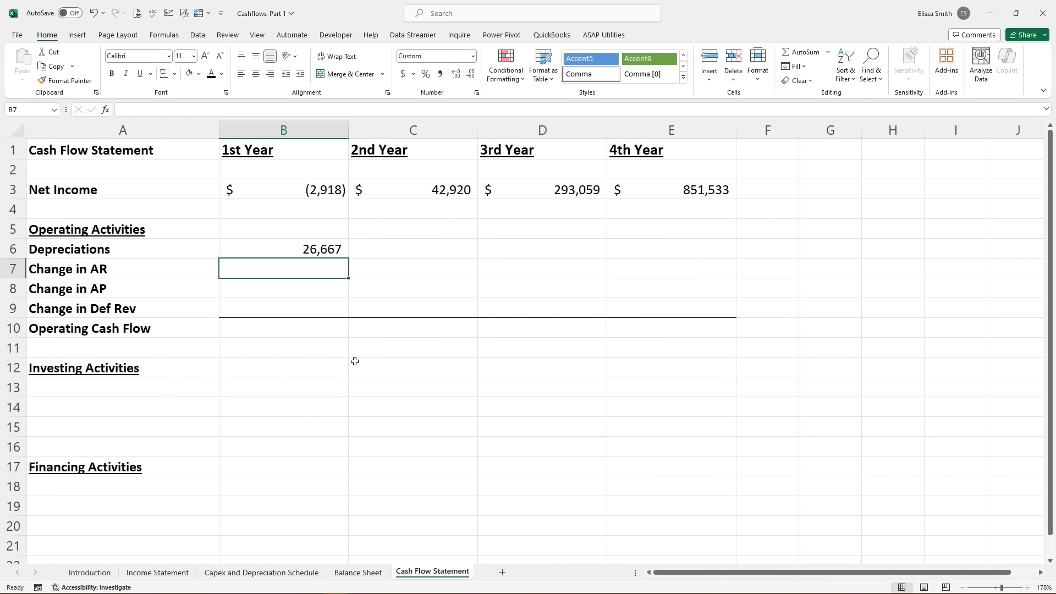
pyautogui.click(321, 249)
pyautogui.moveTo(348, 258); pyautogui.dragTo(686, 247)
# - Calculate Change in AR in B7 as 'Balance Sheet'!B6 minus 'Balance Sheet'!C6 and fill the formula across to E7
pyautogui.click(299, 273)
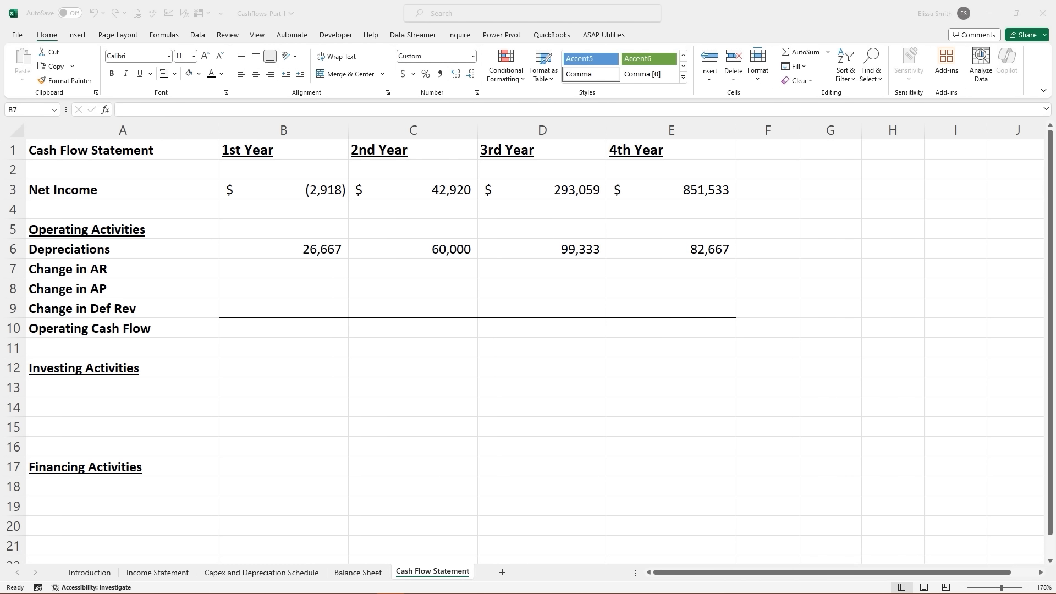
pyautogui.click(266, 268)
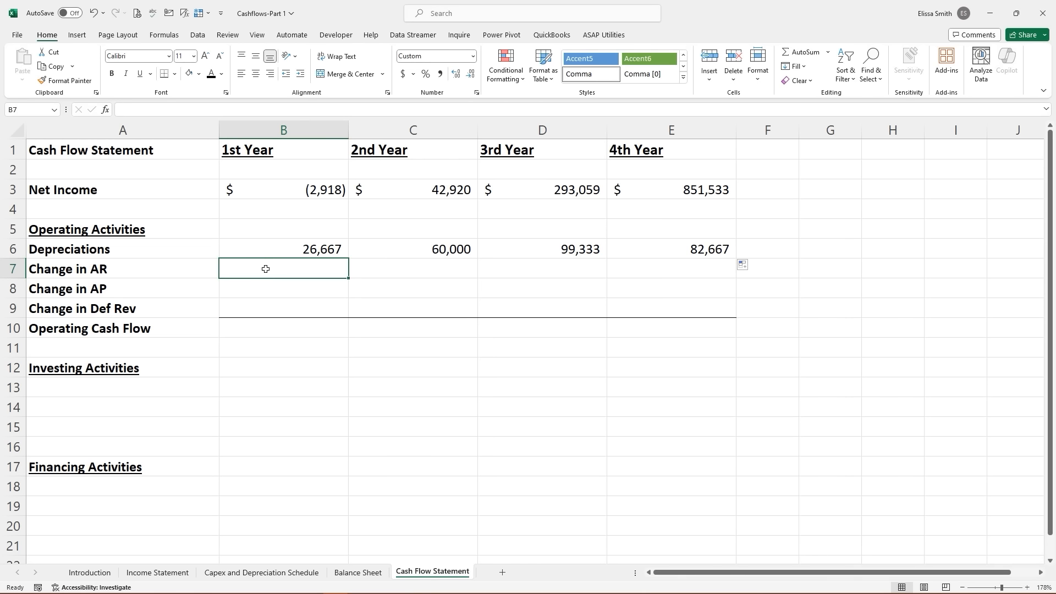
pyautogui.write('=')
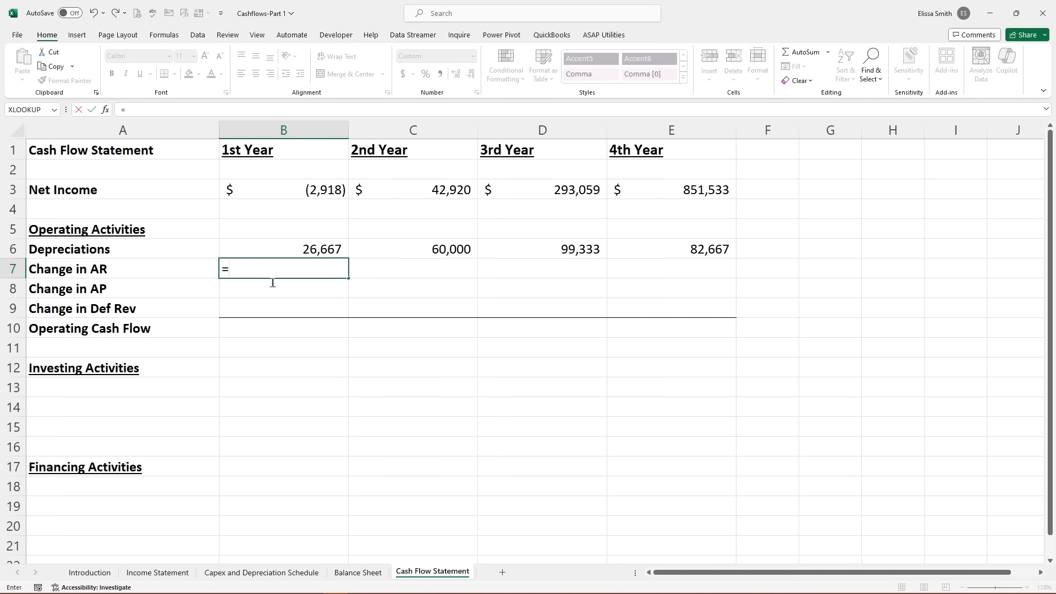
pyautogui.click(358, 572)
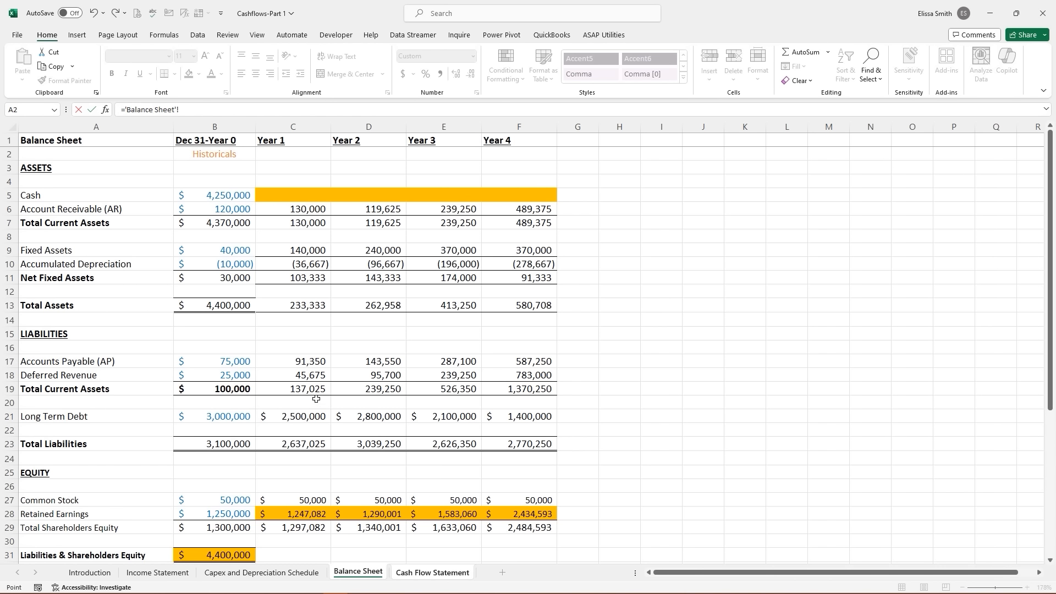
pyautogui.click(219, 210)
pyautogui.write('-')
pyautogui.click(280, 211)
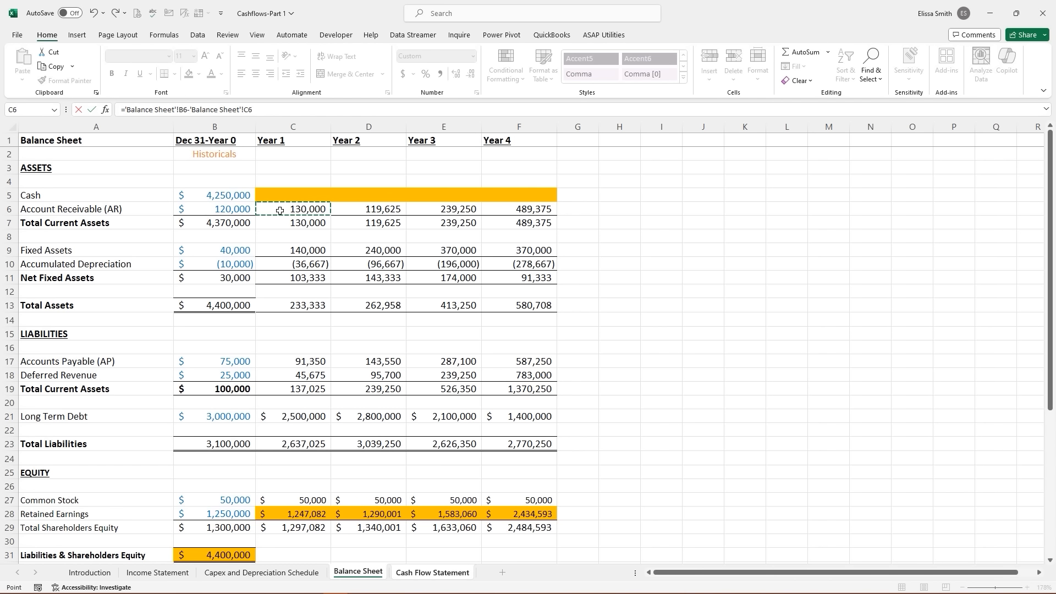
pyautogui.press('Return')
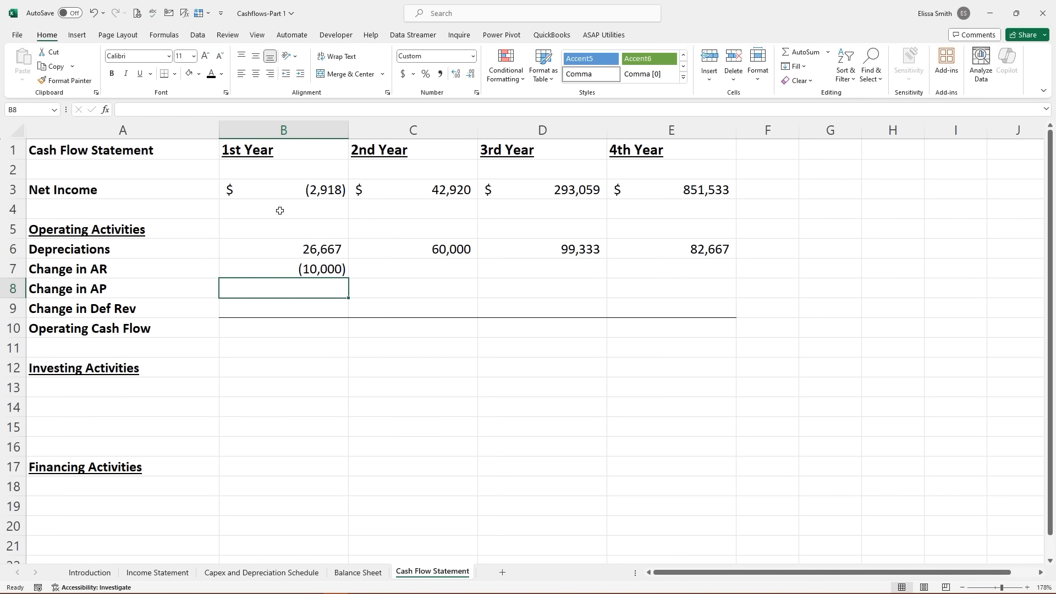
pyautogui.click(308, 271)
pyautogui.moveTo(349, 279); pyautogui.dragTo(670, 282)
pyautogui.click(444, 301)
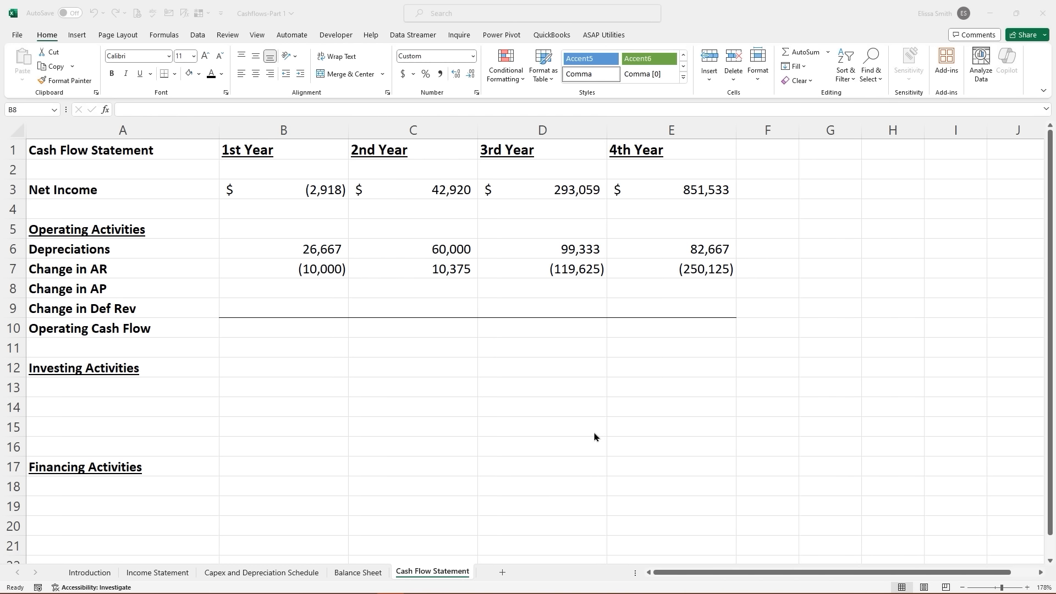
# - Calculate Change in AP in B8 as 'Balance Sheet'!C17 minus 'Balance Sheet'!B17 and fill the formula across to E8
pyautogui.click(281, 289)
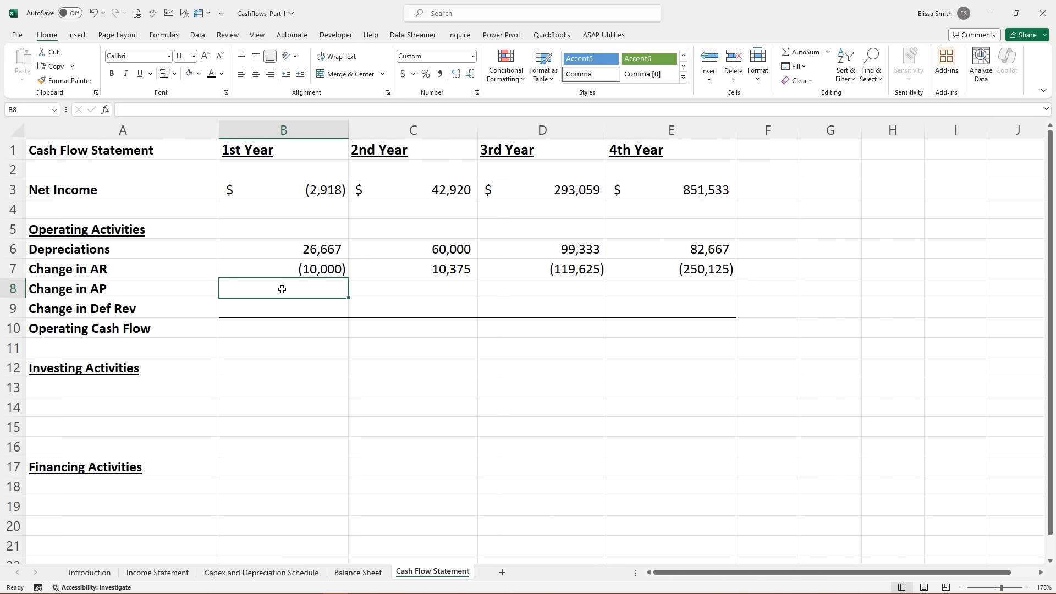
pyautogui.write('=')
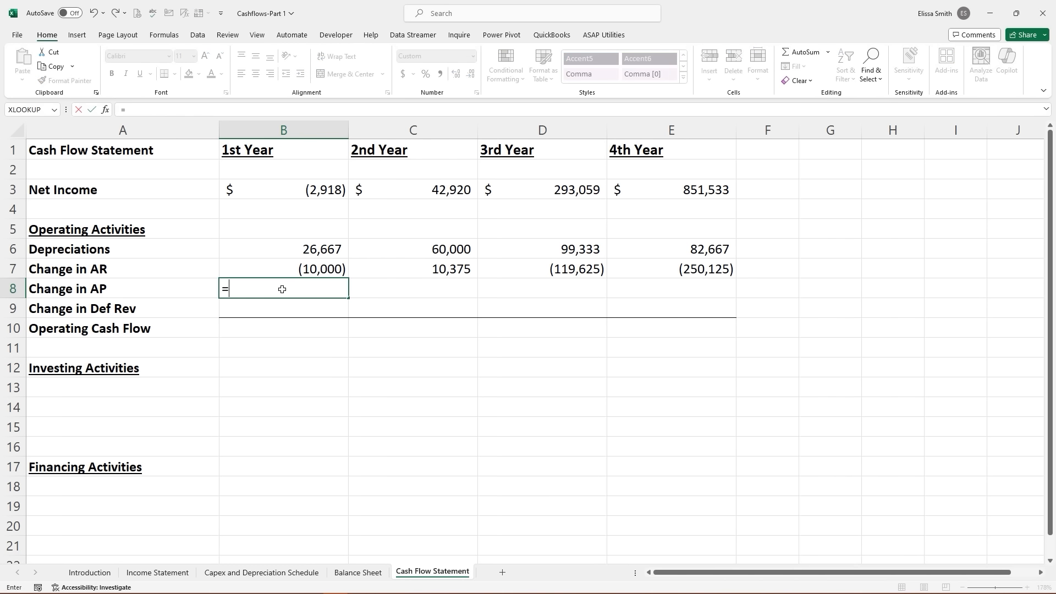
pyautogui.click(374, 574)
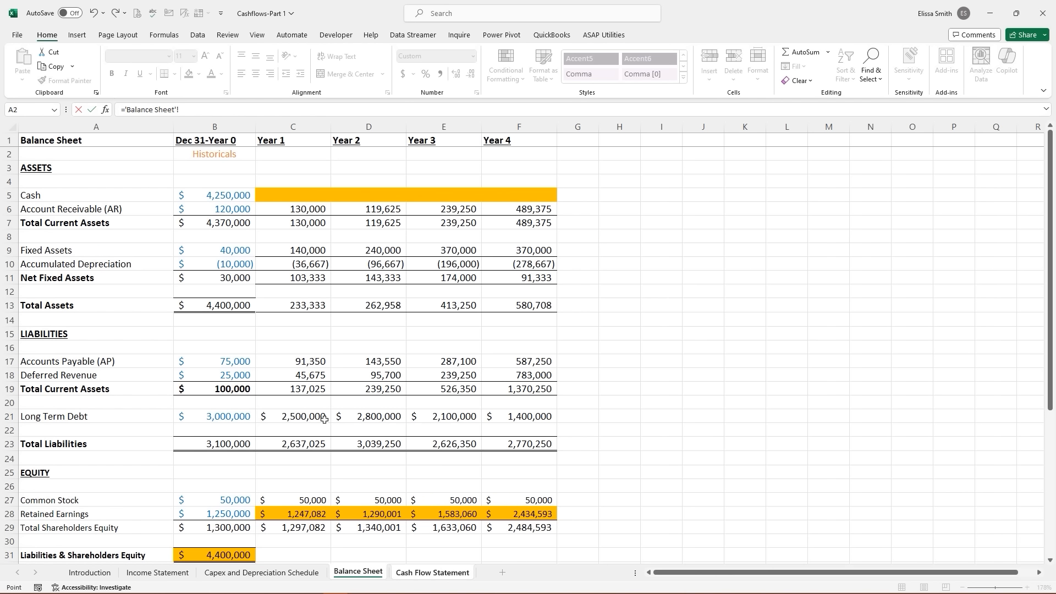
pyautogui.click(306, 364)
pyautogui.write('-')
pyautogui.click(240, 365)
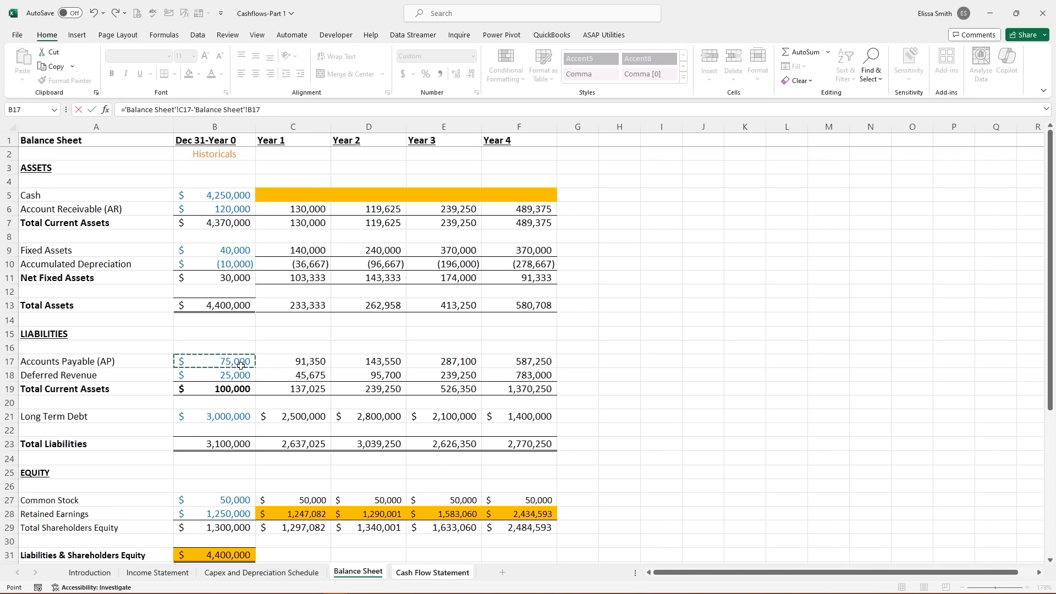
pyautogui.press('Return')
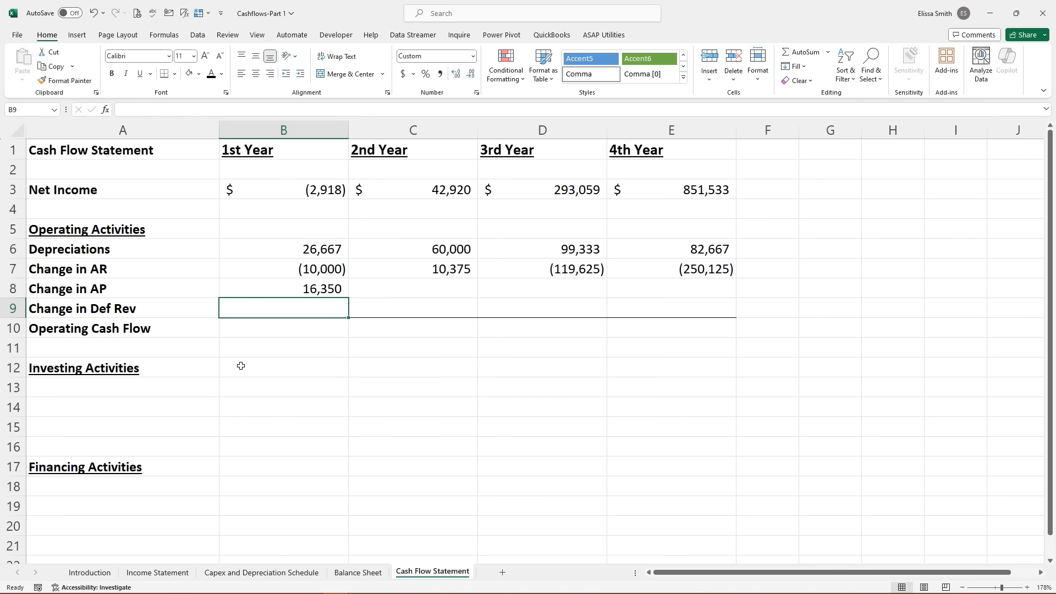
pyautogui.click(285, 293)
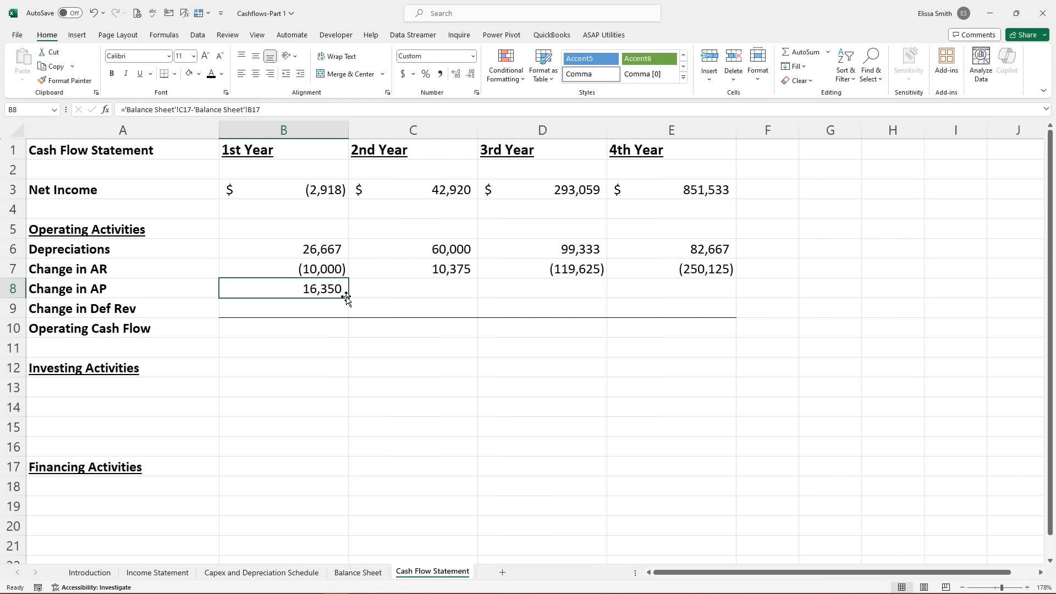
pyautogui.moveTo(349, 299); pyautogui.dragTo(701, 301)
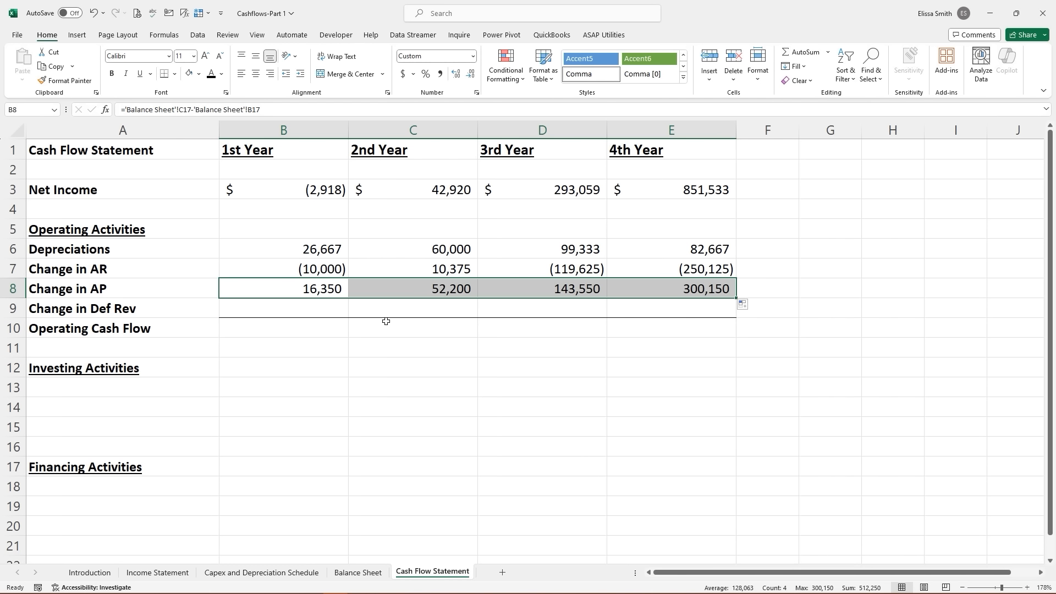
# - Fill the Change in AP formula down into the Change in Def Rev cells B9:E9 and apply a bottom border to them
pyautogui.click(269, 313)
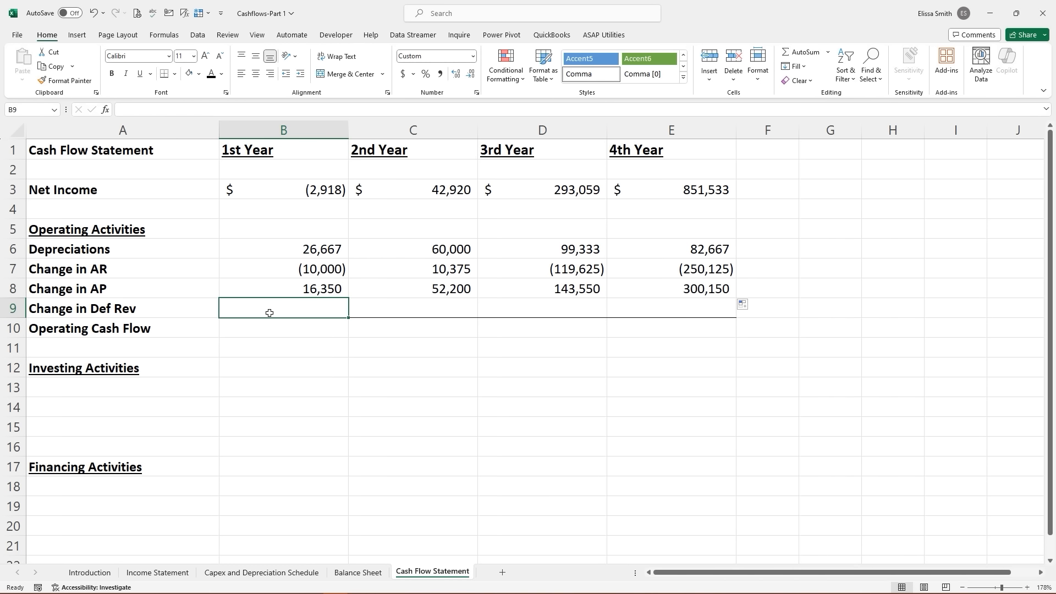
pyautogui.click(138, 311)
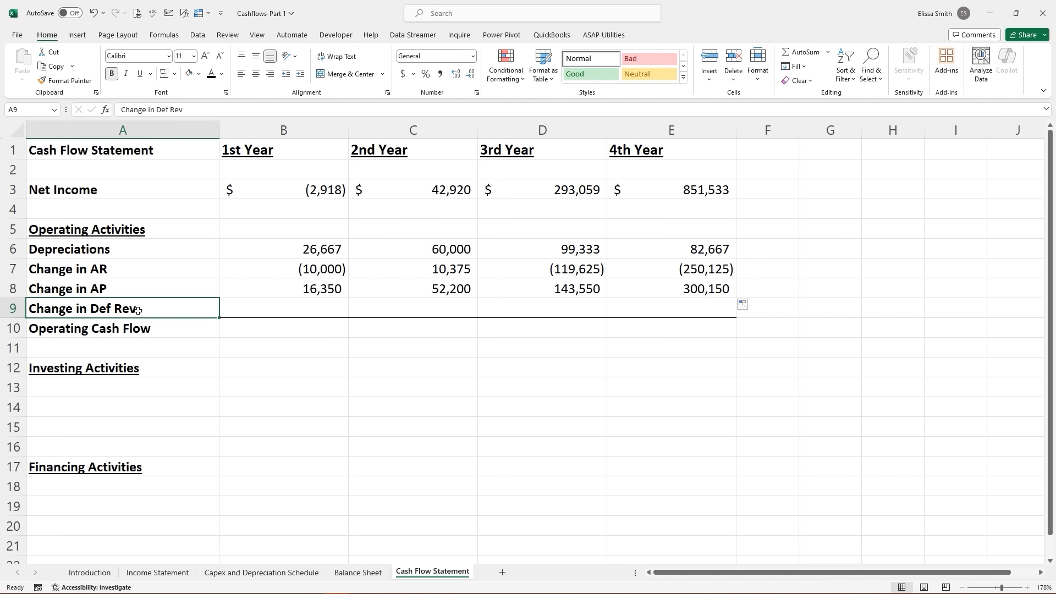
pyautogui.click(285, 291)
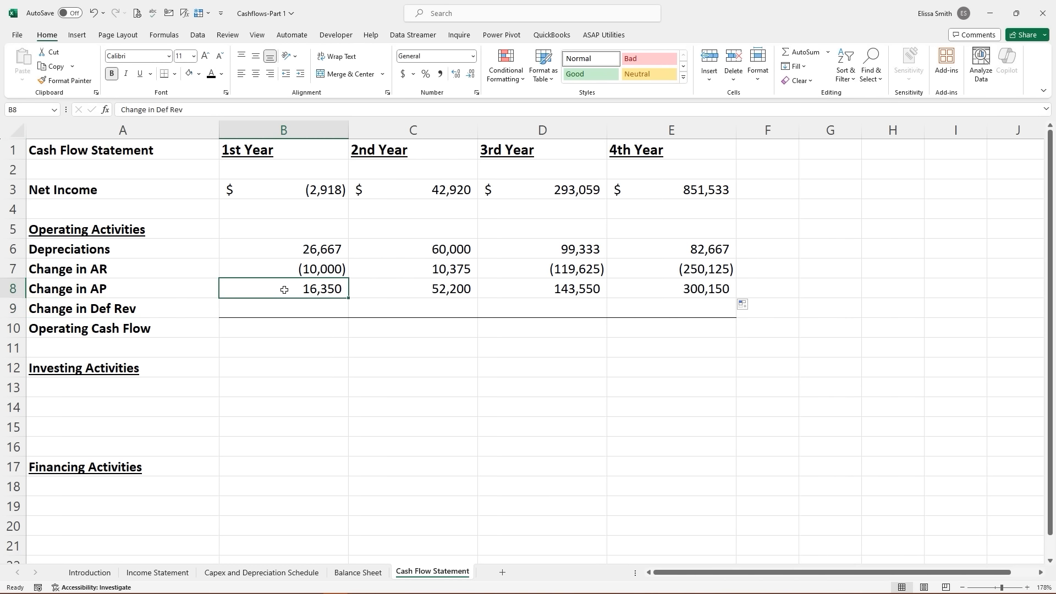
pyautogui.click(351, 575)
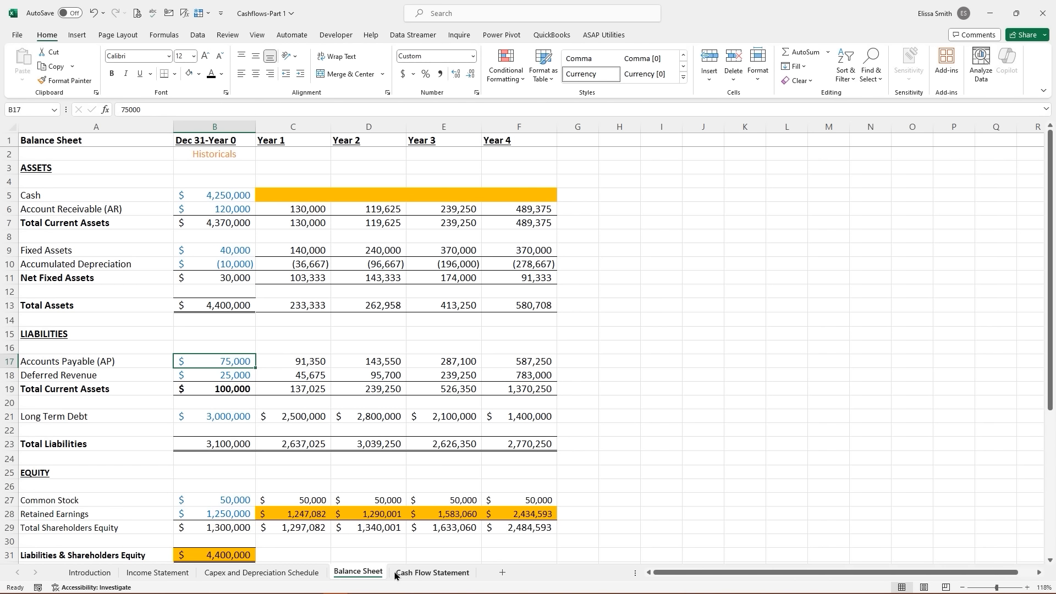
pyautogui.click(413, 572)
pyautogui.moveTo(348, 298); pyautogui.dragTo(704, 310)
pyautogui.moveTo(298, 311); pyautogui.dragTo(645, 306)
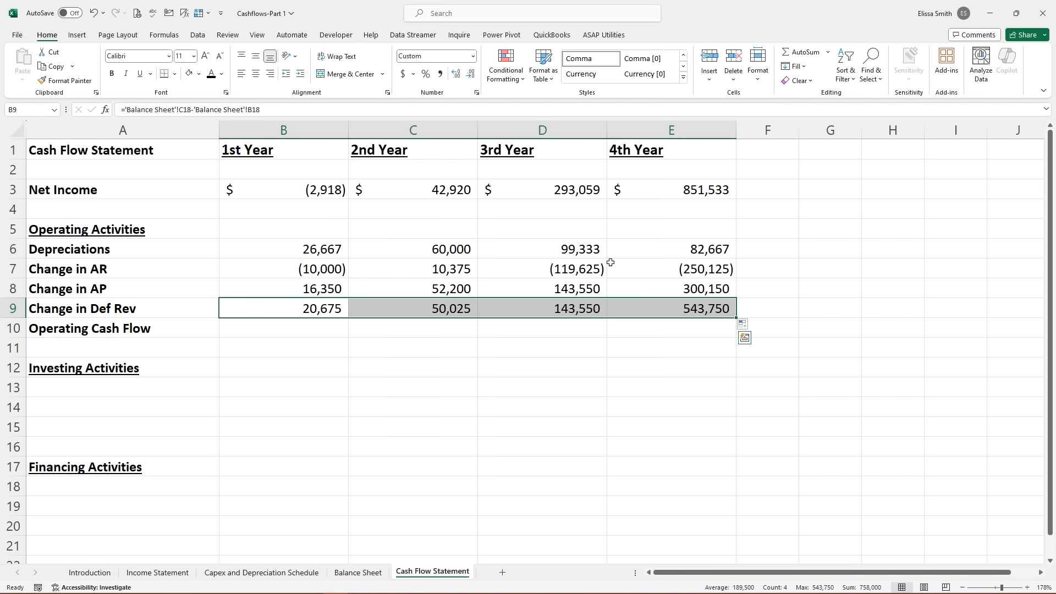
pyautogui.click(165, 74)
# - Calculate Operating Cash Flow in B10 with =B3+SUM(B6:B9) and fill the formula across to E10
pyautogui.click(292, 334)
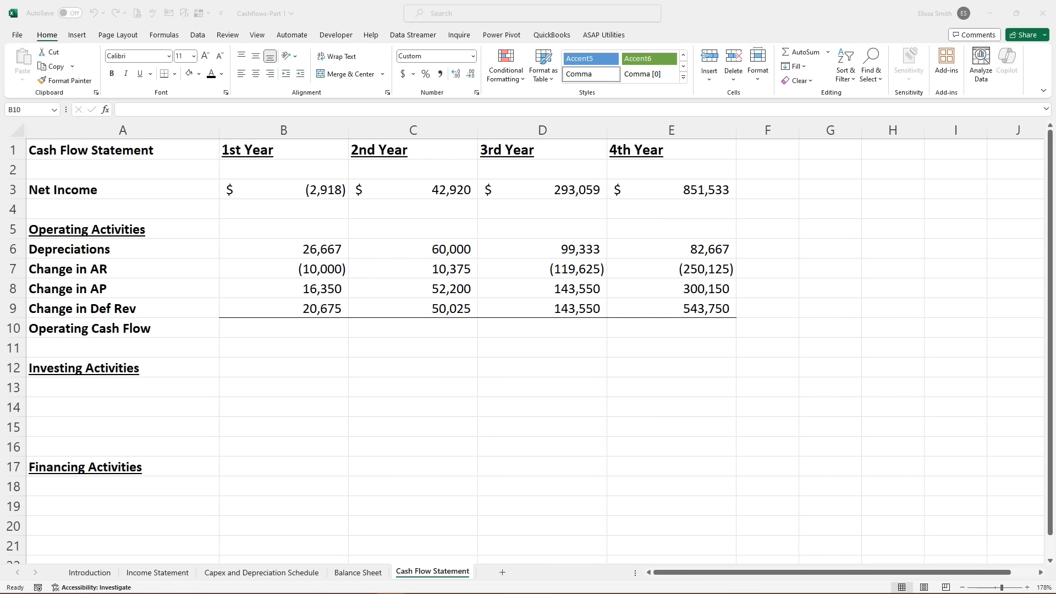
pyautogui.click(237, 329)
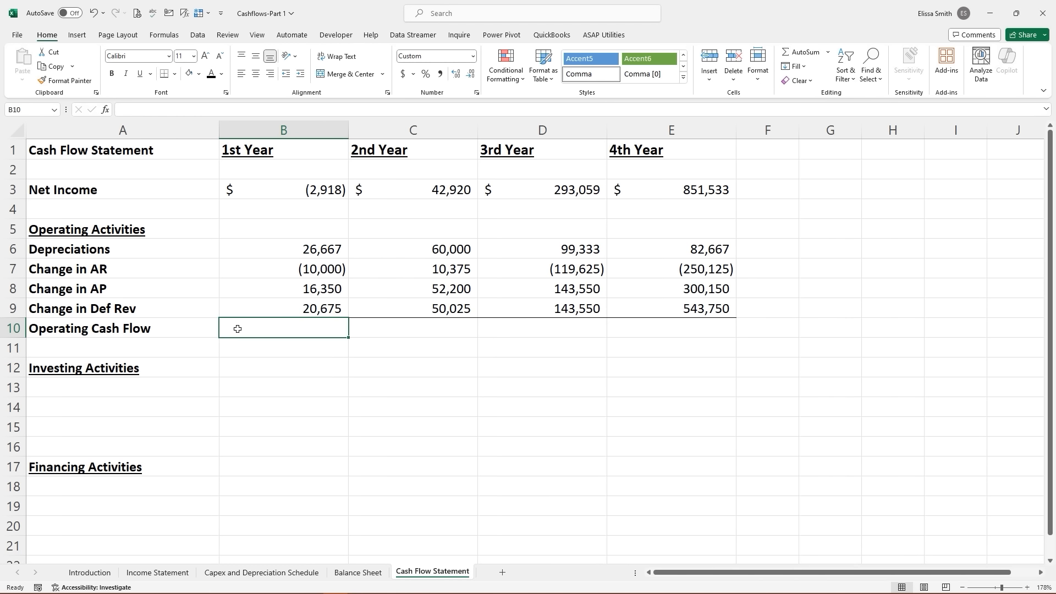
pyautogui.write('=')
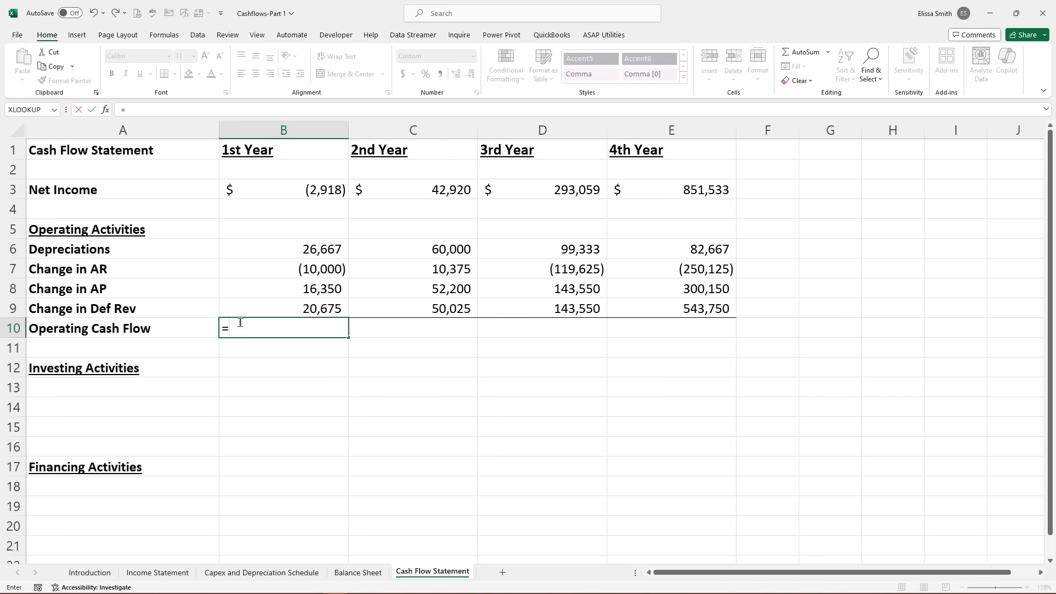
pyautogui.click(285, 193)
pyautogui.write('+')
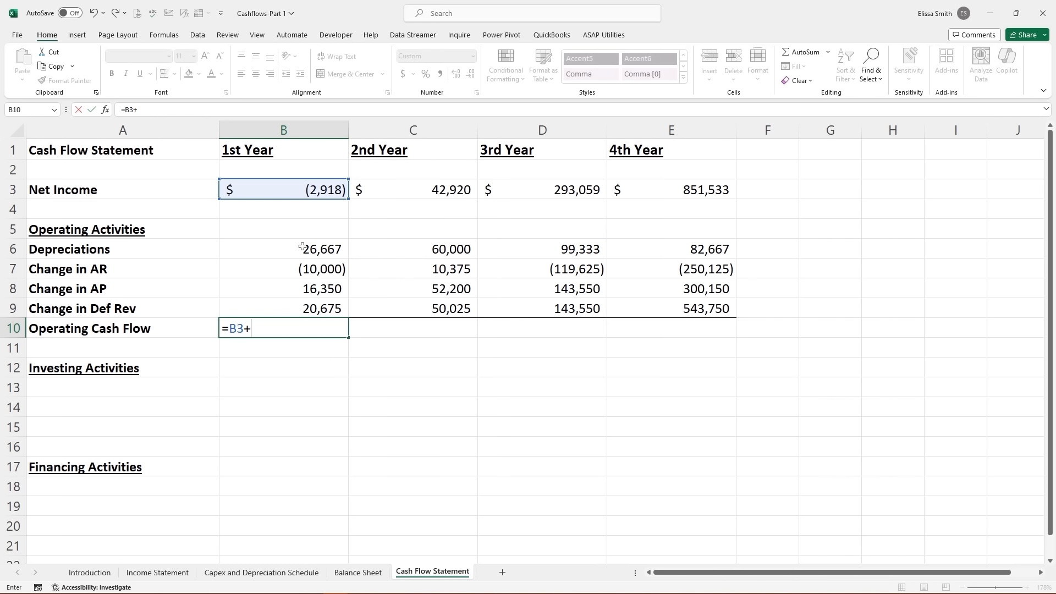
pyautogui.write('sum')
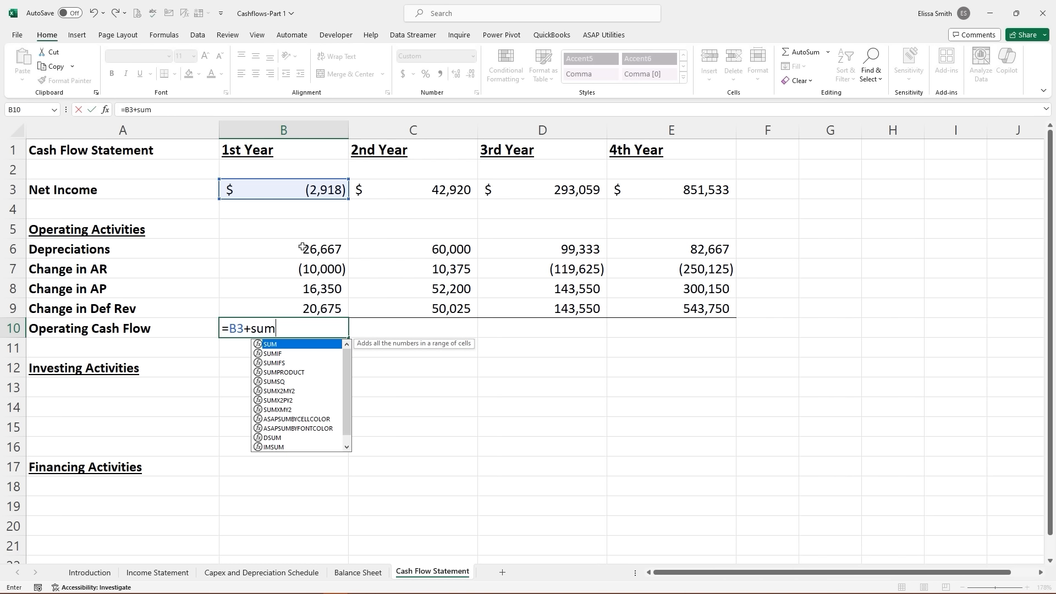
pyautogui.doubleClick(278, 346)
pyautogui.doubleClick(278, 345)
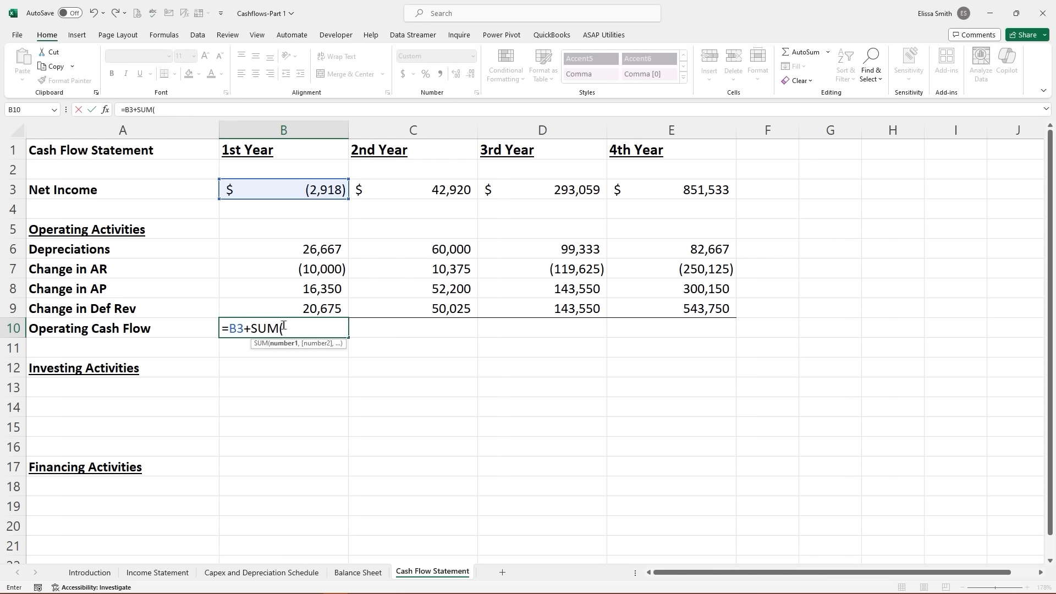
pyautogui.moveTo(293, 248); pyautogui.dragTo(297, 304)
pyautogui.press('Return')
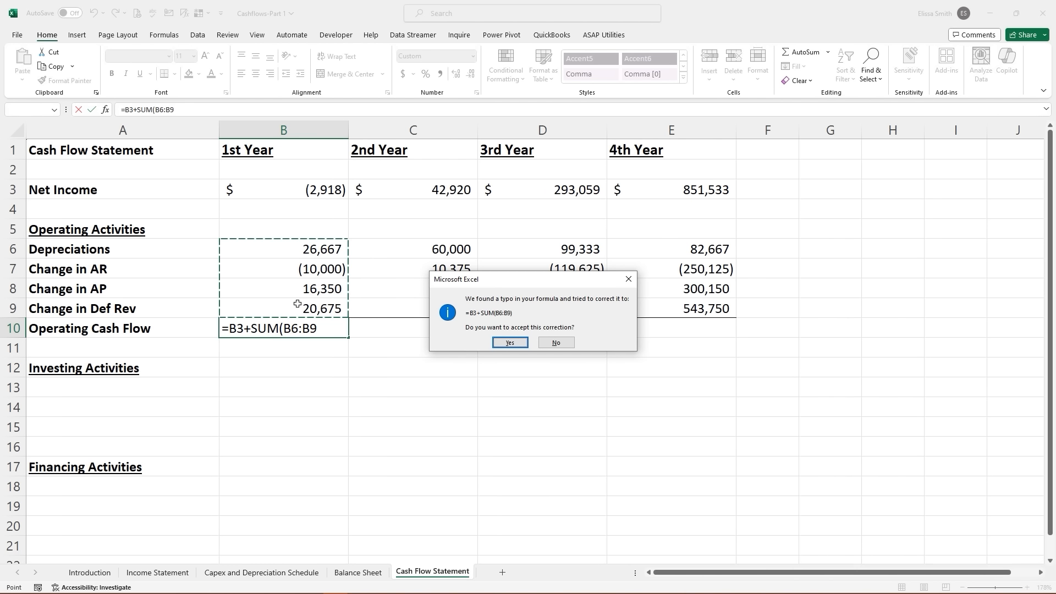
pyautogui.click(507, 345)
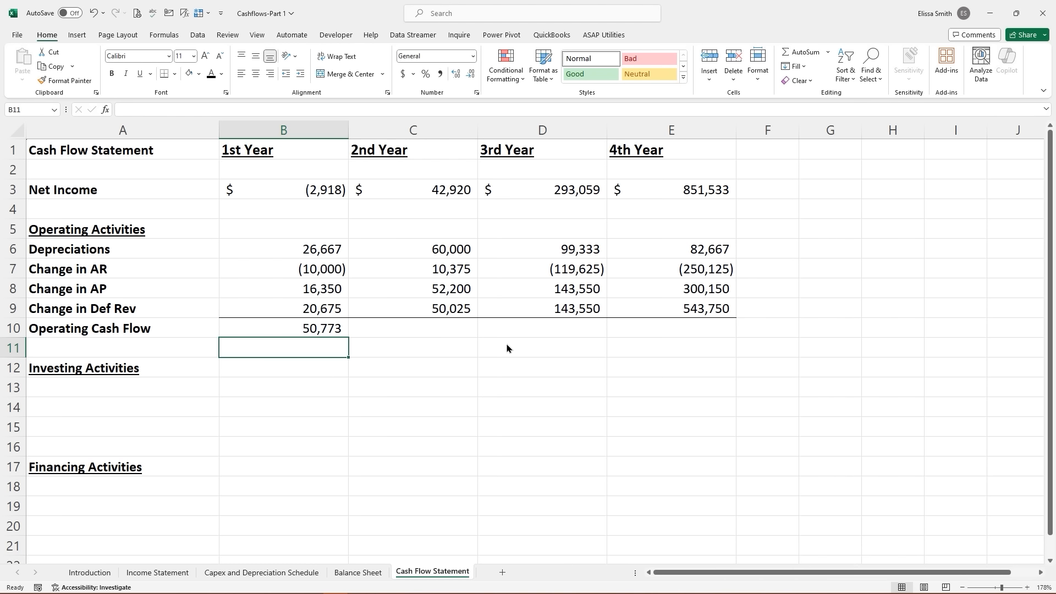
pyautogui.click(342, 330)
pyautogui.moveTo(348, 338); pyautogui.dragTo(674, 330)
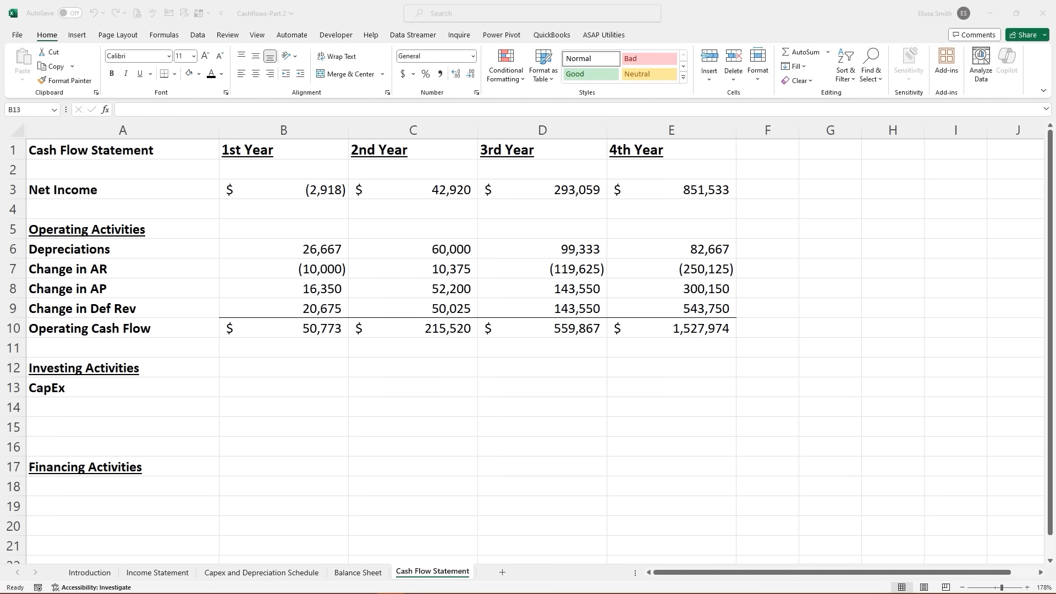
# - Link CapEx in Cash Flow Statement cell B13 to Total Capex in 'Capex and Depreciation Schedule'!C7
pyautogui.click(273, 385)
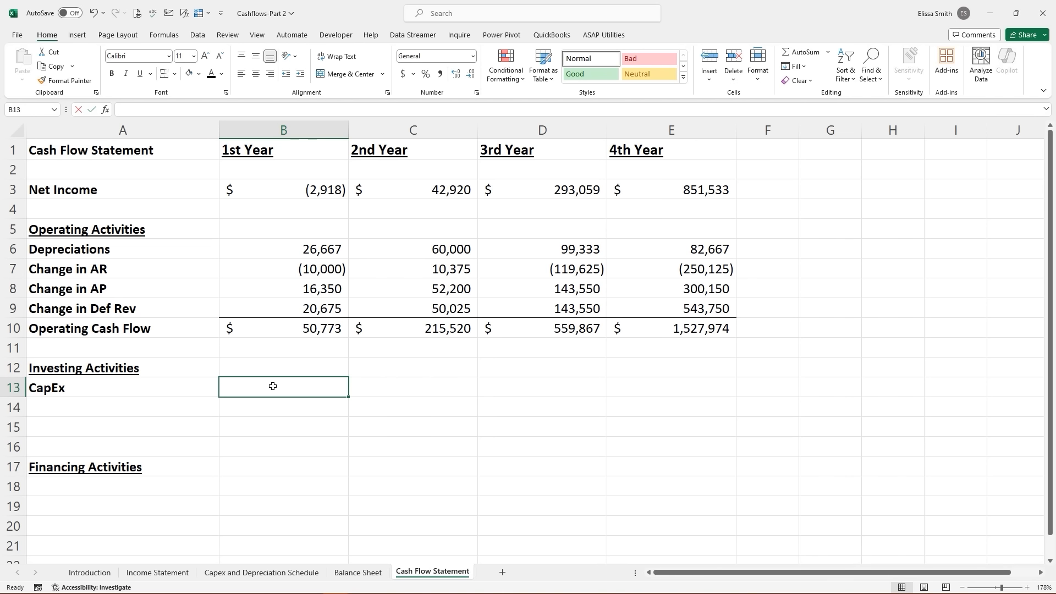
pyautogui.write('=')
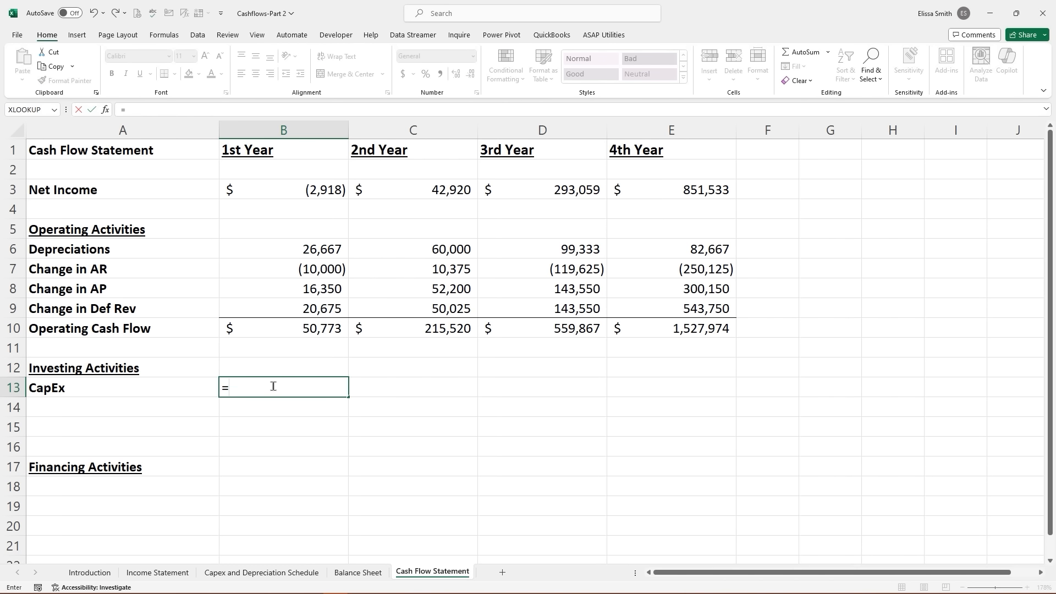
pyautogui.click(264, 574)
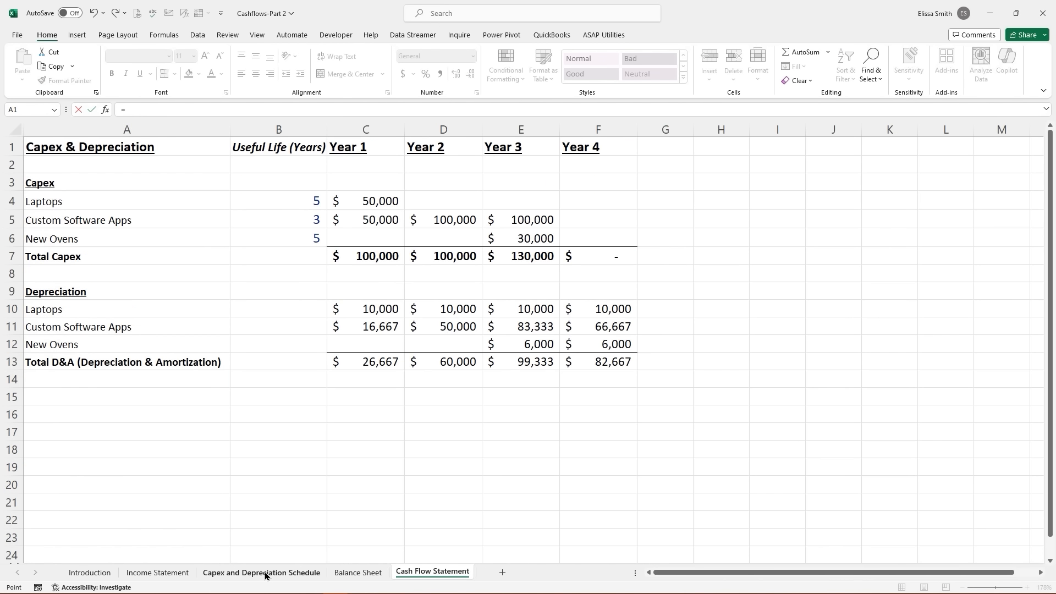
pyautogui.click(356, 260)
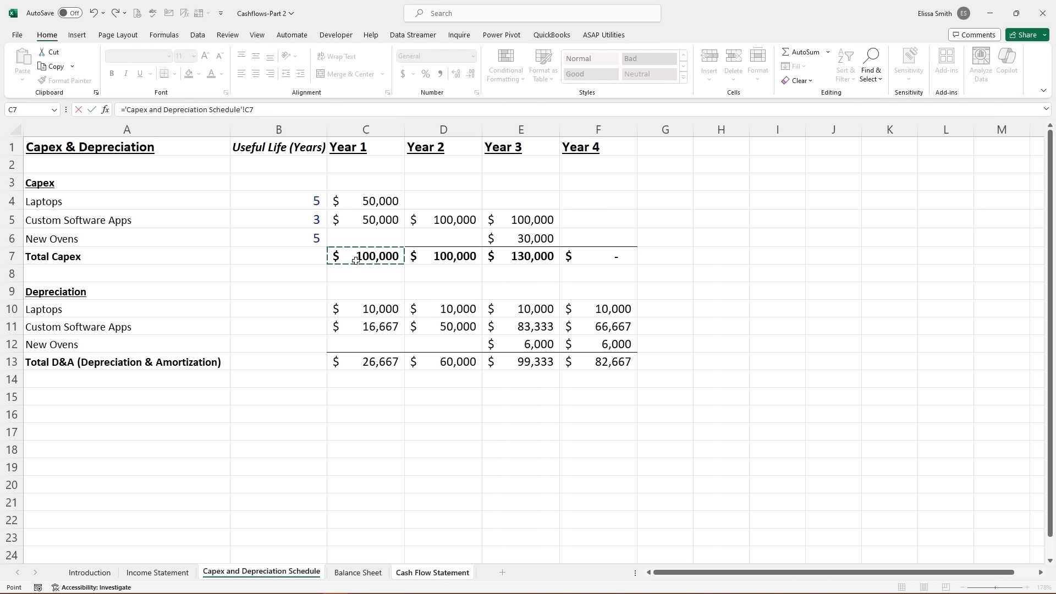
pyautogui.press('Return')
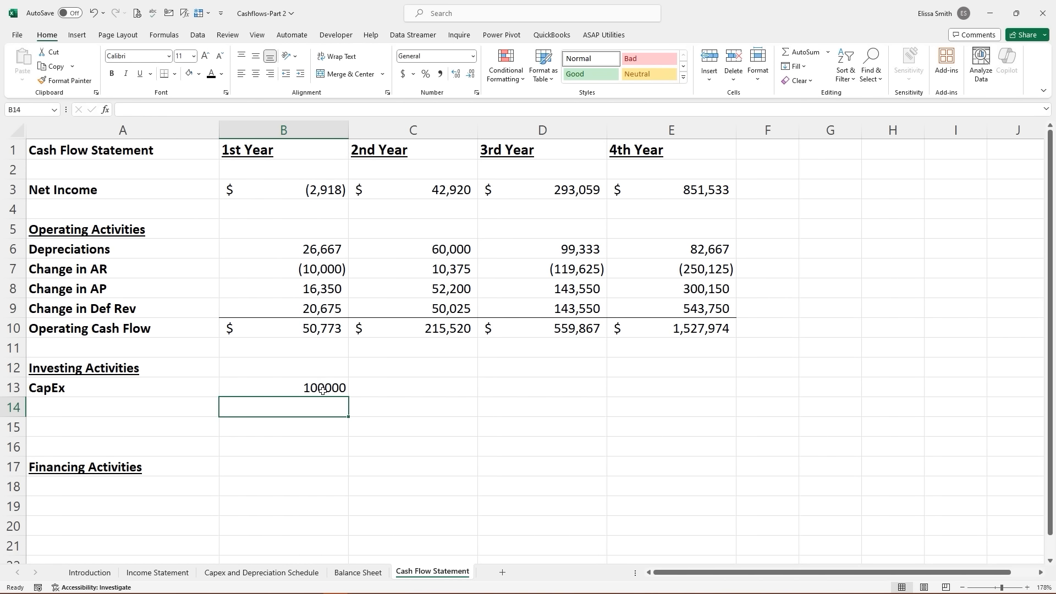
# - Format the CapEx value in B13 with comma style and no decimals, and fill it across to E13
pyautogui.click(322, 390)
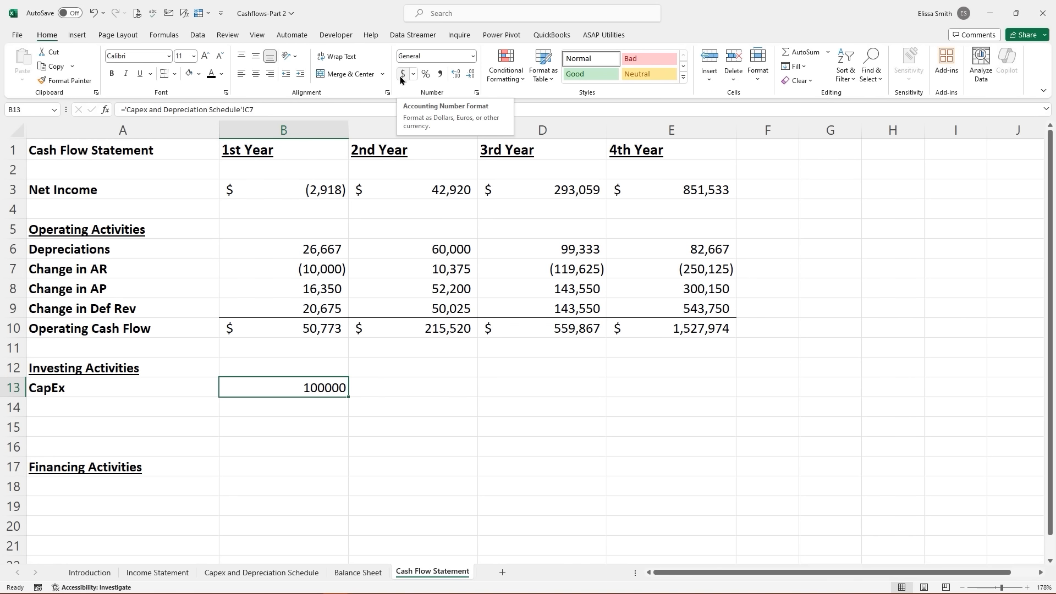
pyautogui.click(440, 74)
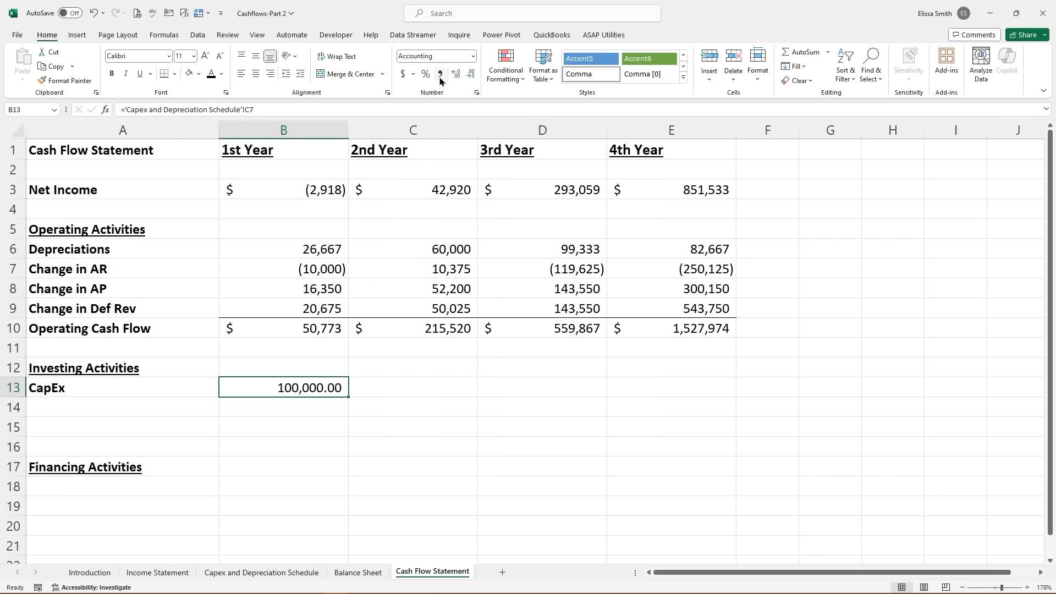
pyautogui.click(470, 73)
pyautogui.click(470, 73)
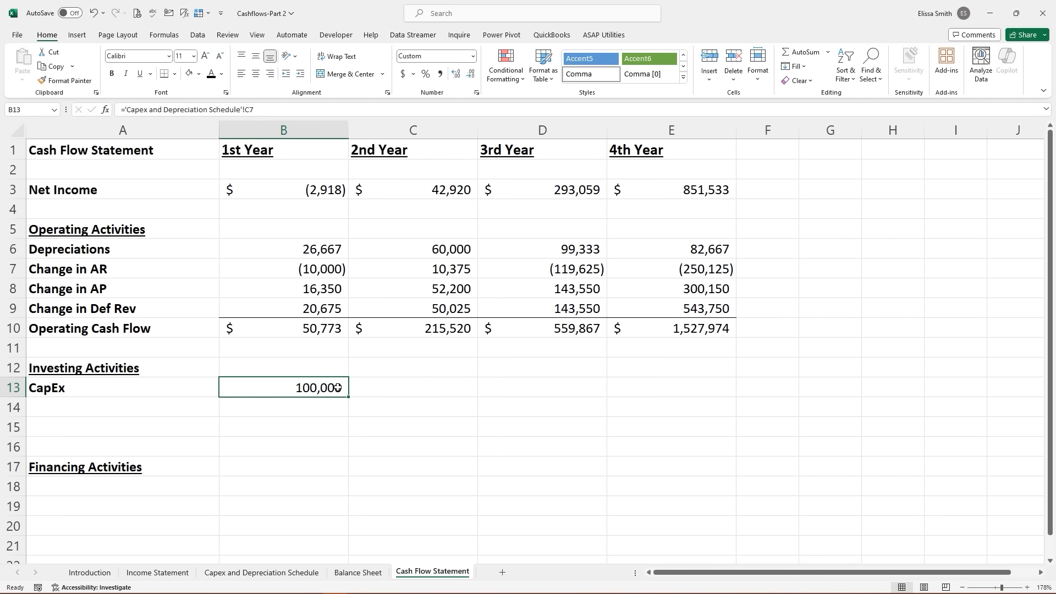
pyautogui.moveTo(348, 397); pyautogui.dragTo(674, 394)
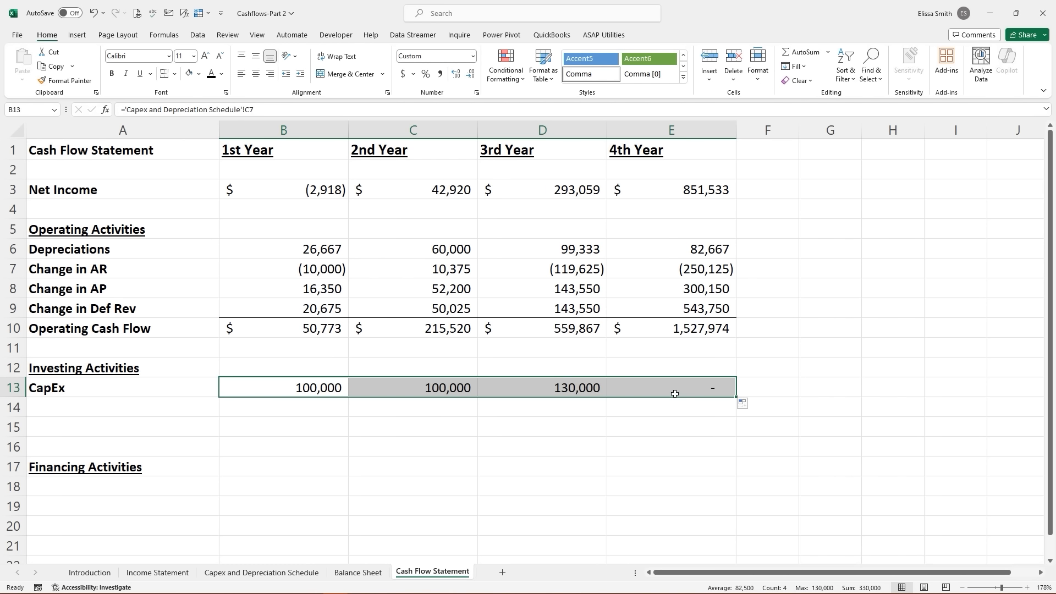
pyautogui.click(649, 452)
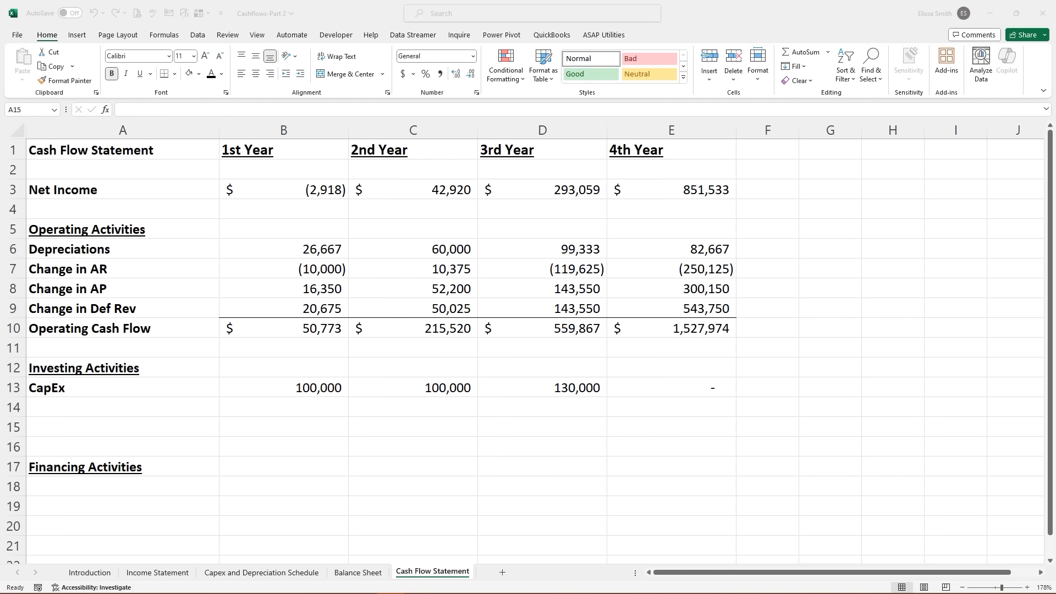
pyautogui.click(645, 388)
pyautogui.click(648, 388)
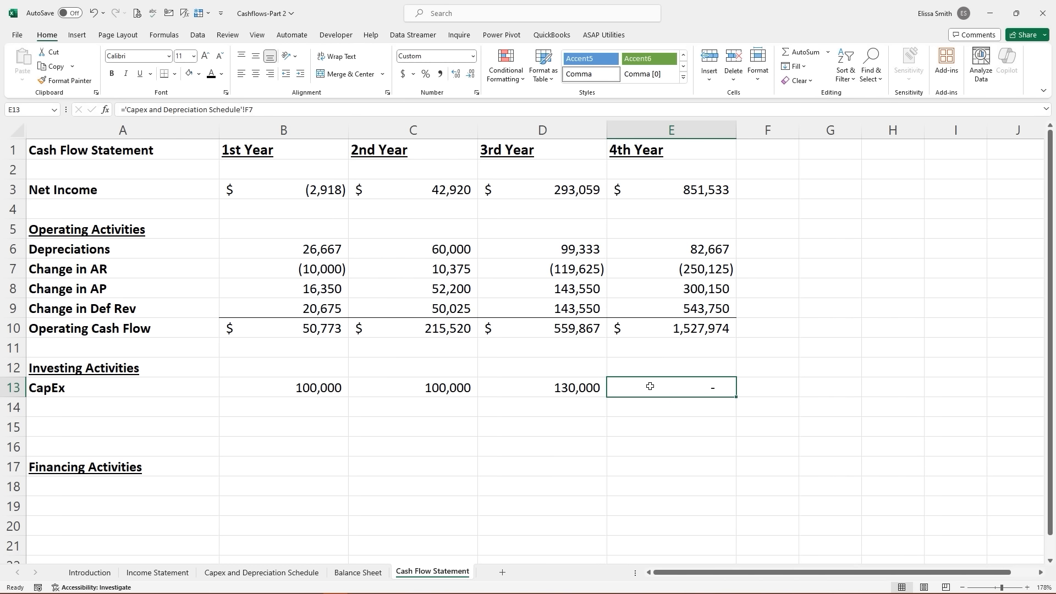
# - Enter the row label Free Cash Flow in A15, below the Investing Activities section
pyautogui.click(108, 429)
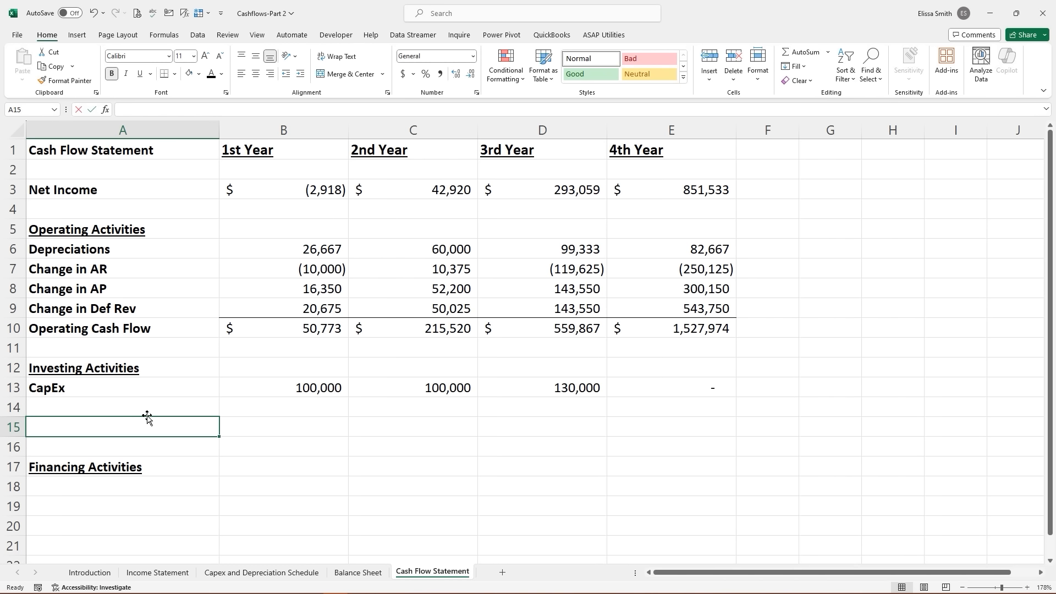
pyautogui.write('Fr')
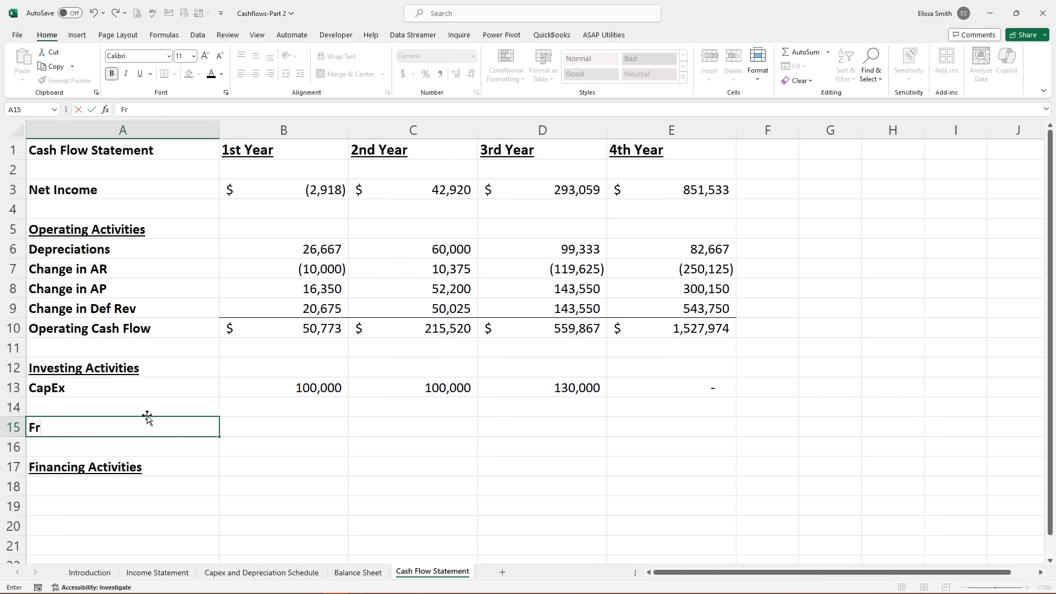
pyautogui.write('ee')
pyautogui.write('Cash Flow')
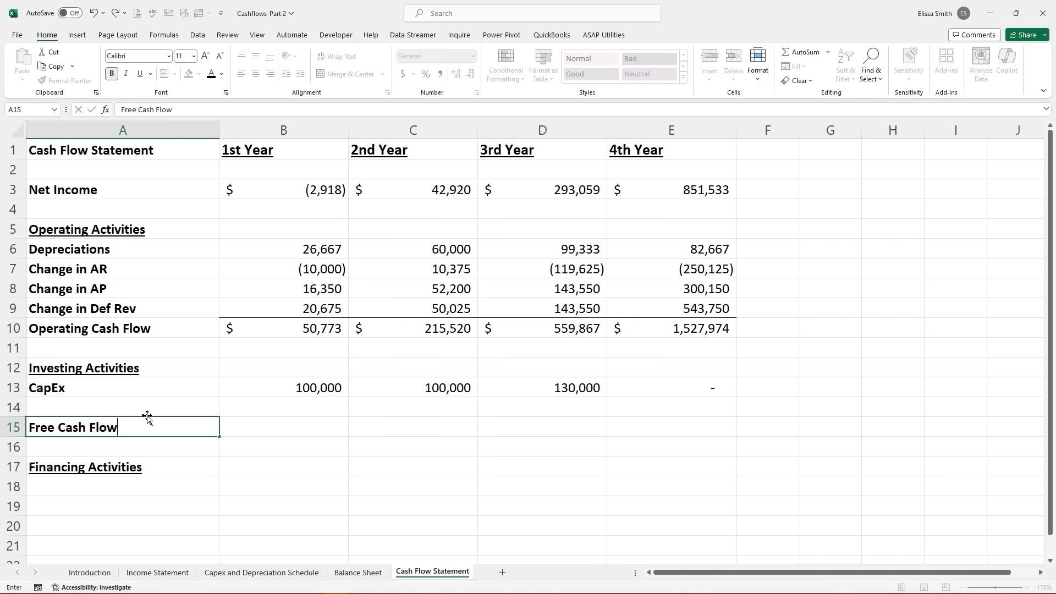
pyautogui.press('Tab')
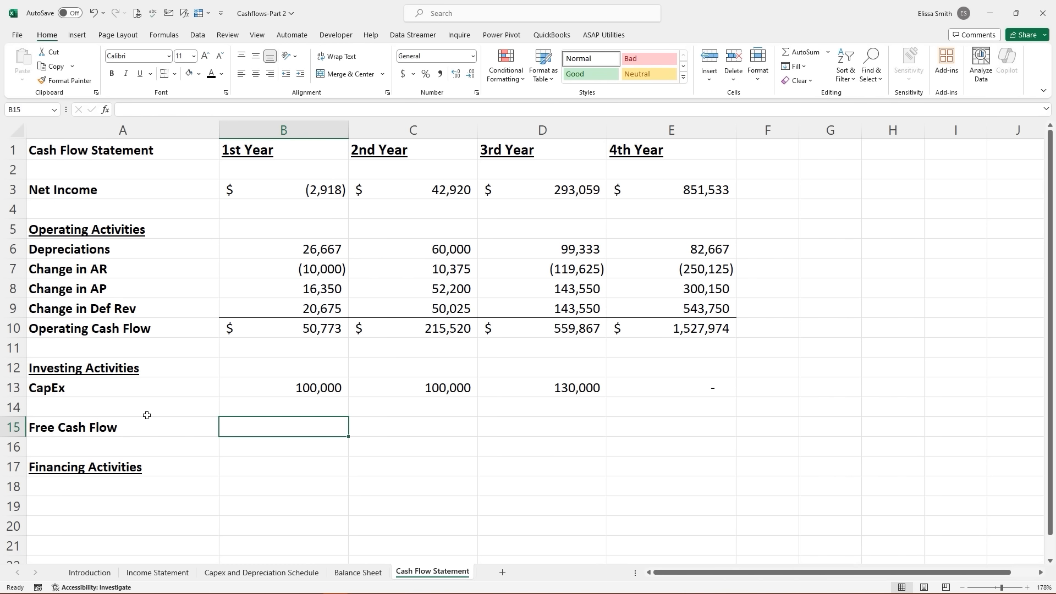
# - Calculate Free Cash Flow in B15 with =B10-B13 and fill the formula across to E15
pyautogui.write('=')
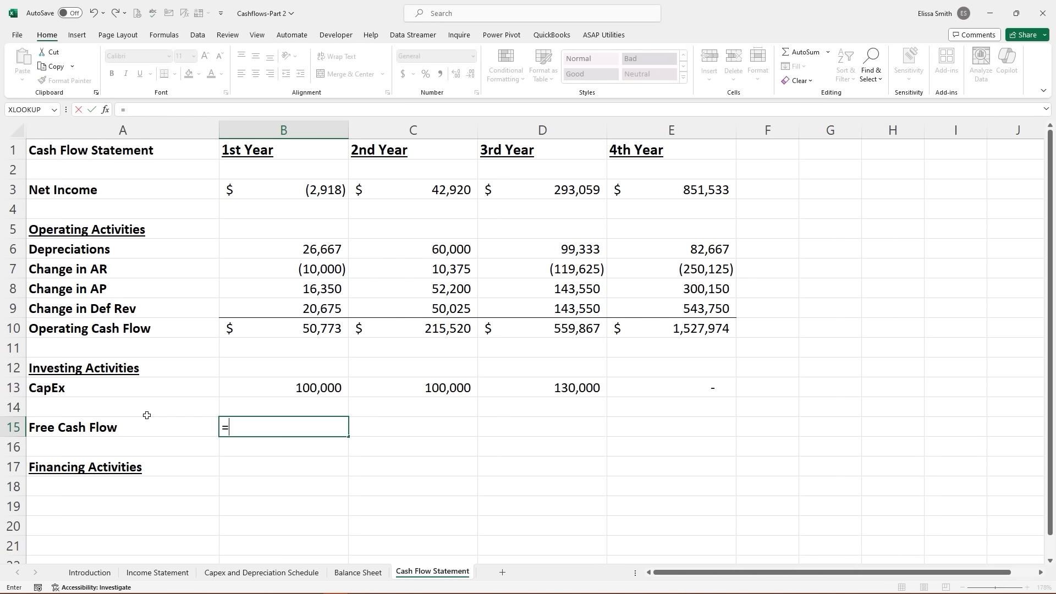
pyautogui.click(256, 331)
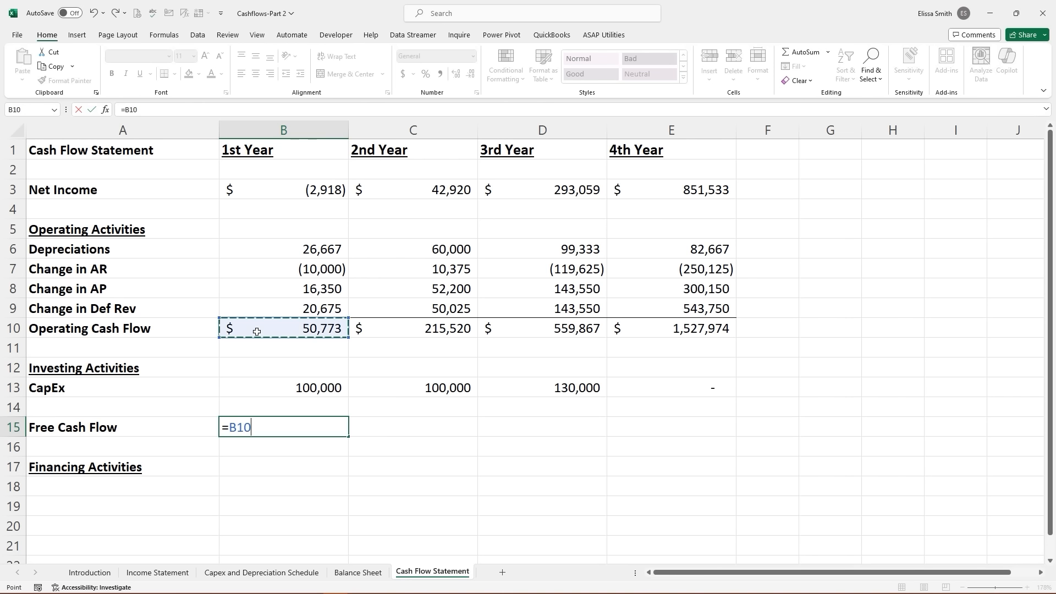
pyautogui.write('-')
pyautogui.click(302, 388)
pyautogui.press('Return')
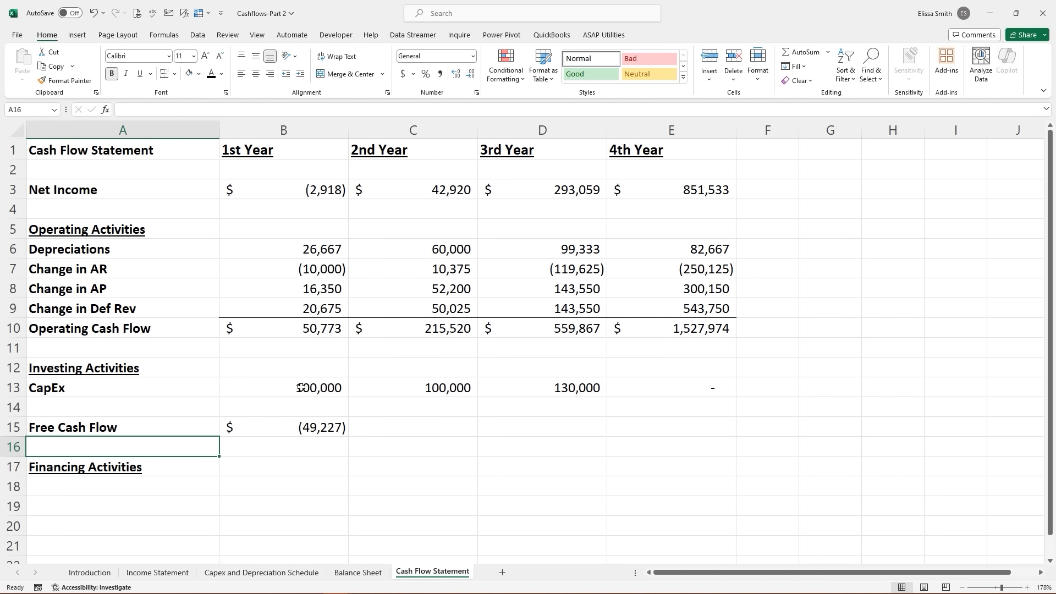
pyautogui.click(343, 422)
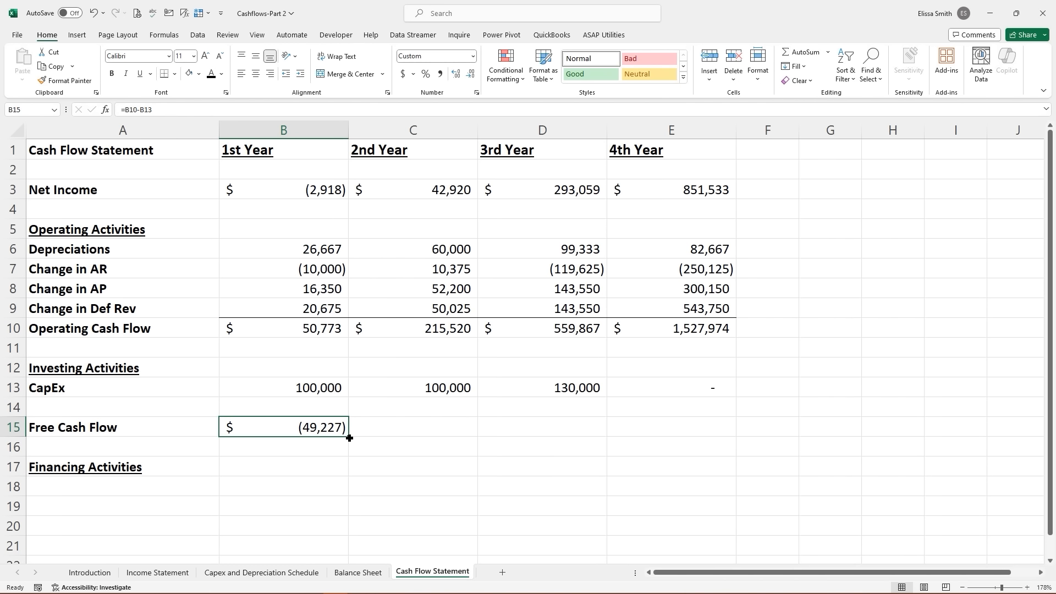
pyautogui.moveTo(349, 437); pyautogui.dragTo(706, 440)
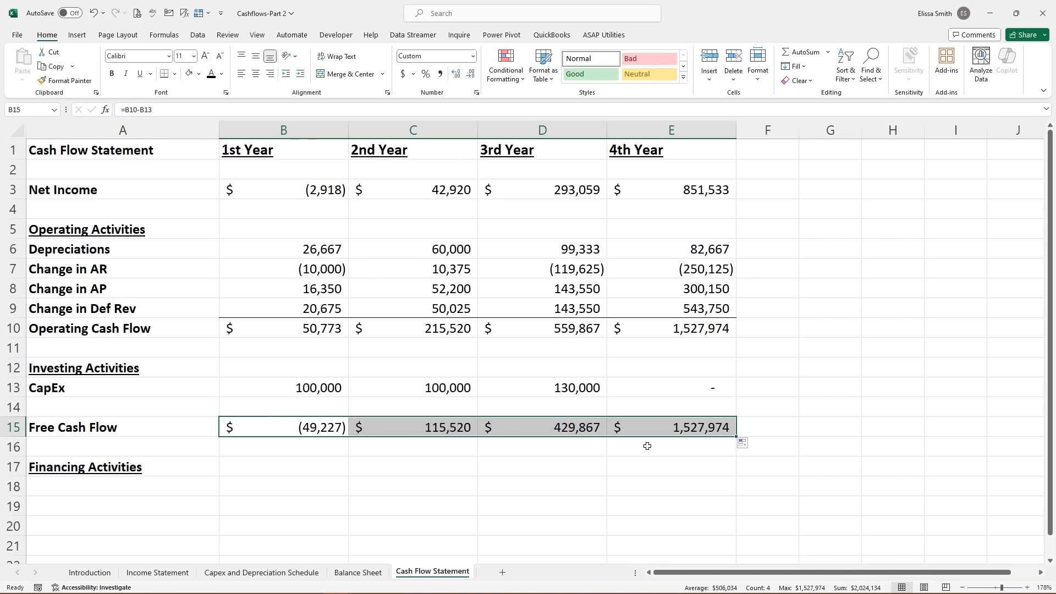
pyautogui.click(552, 474)
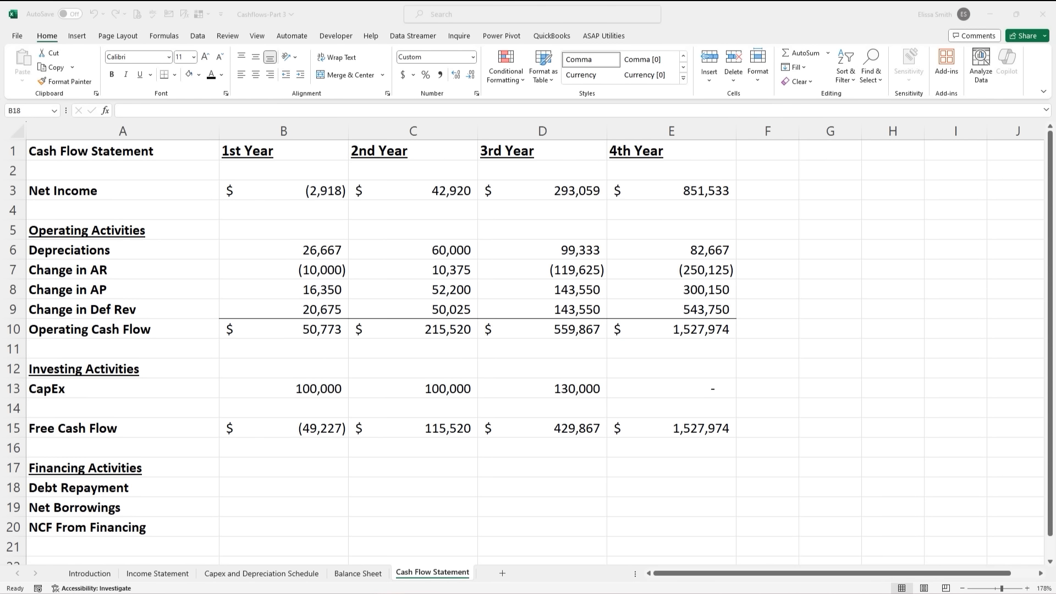
# - Link Debt Repayment in B18 to the negative of Debt Payments with =-'Balance Sheet'!C43 and fill it across to E18
pyautogui.click(280, 484)
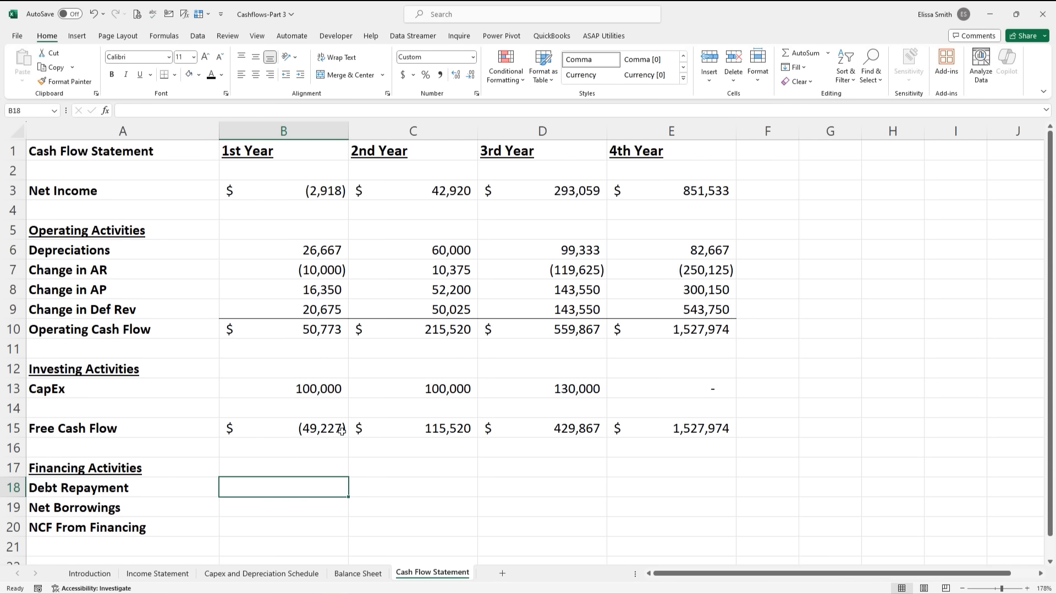
pyautogui.write('=')
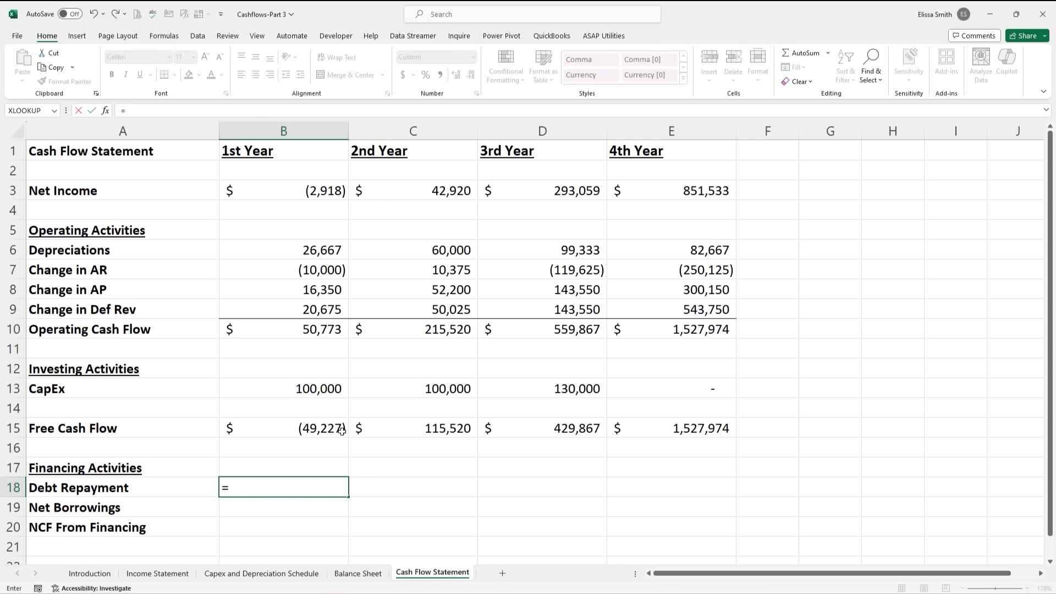
pyautogui.click(342, 574)
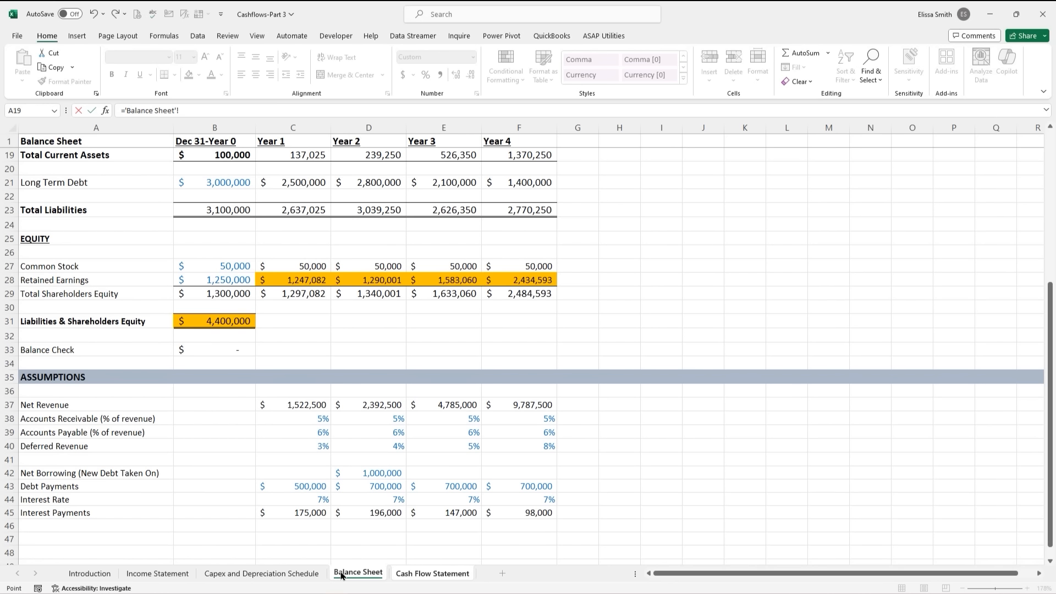
pyautogui.click(297, 487)
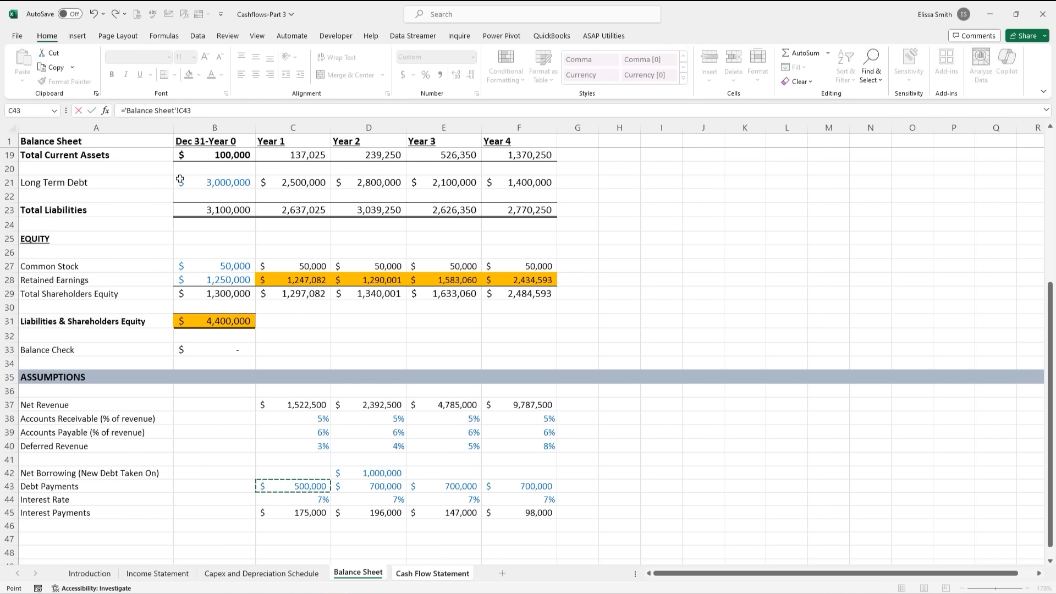
pyautogui.click(132, 113)
pyautogui.write("'")
pyautogui.write('-')
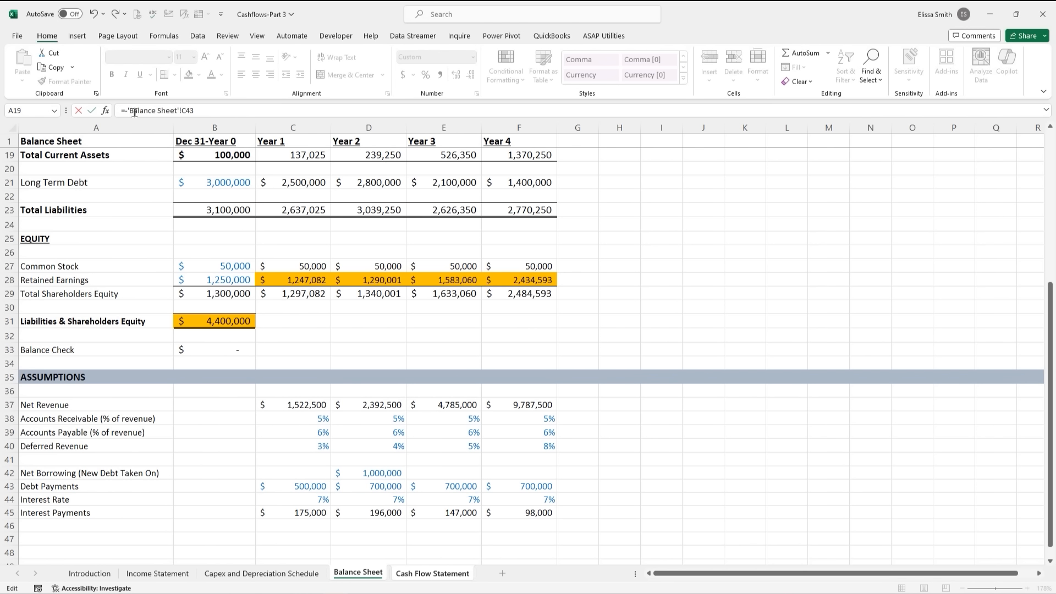
pyautogui.press('Return')
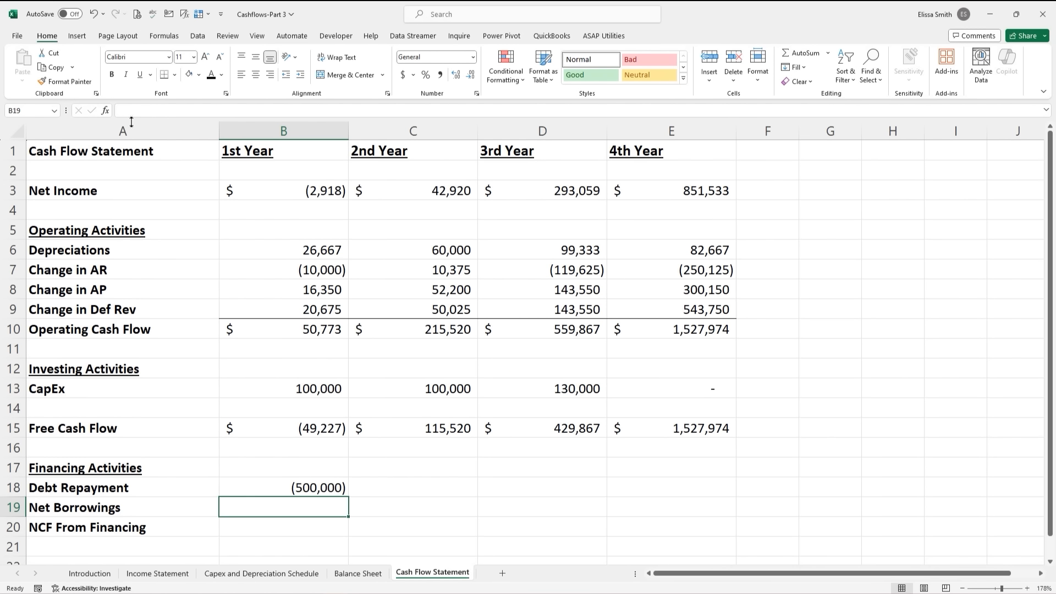
pyautogui.click(259, 481)
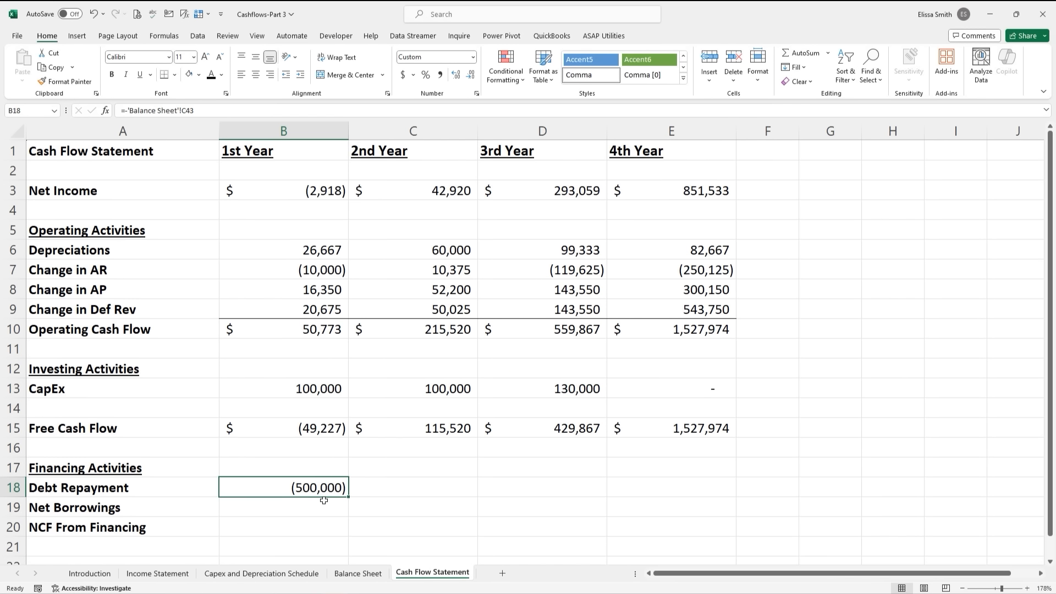
pyautogui.moveTo(344, 497); pyautogui.dragTo(679, 493)
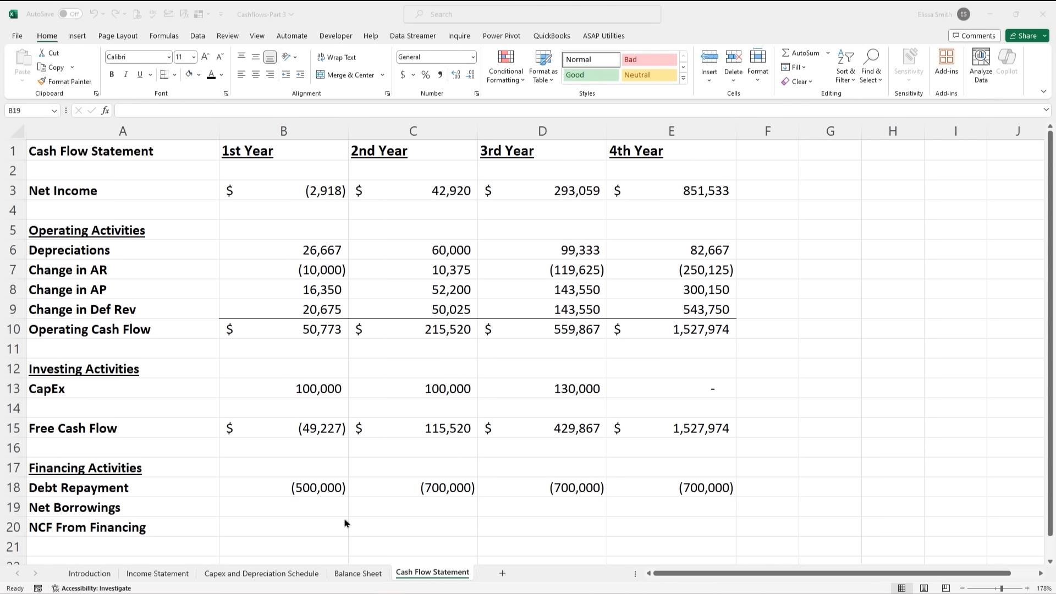
# - Link Net Borrowings in B19 to 'Balance Sheet'!C42 and fill the formula across to E19
pyautogui.click(249, 505)
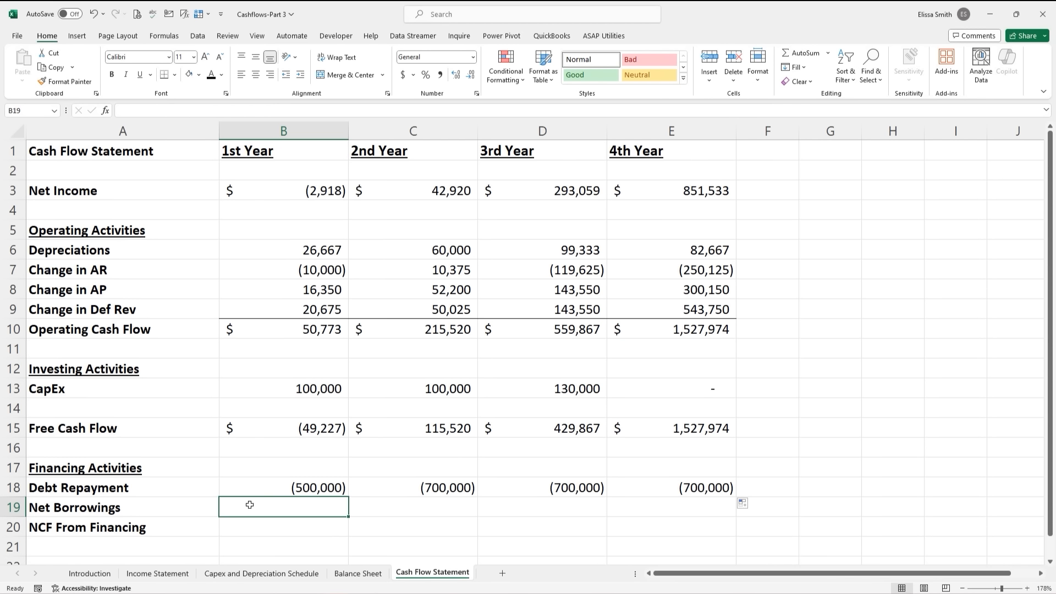
pyautogui.write('=')
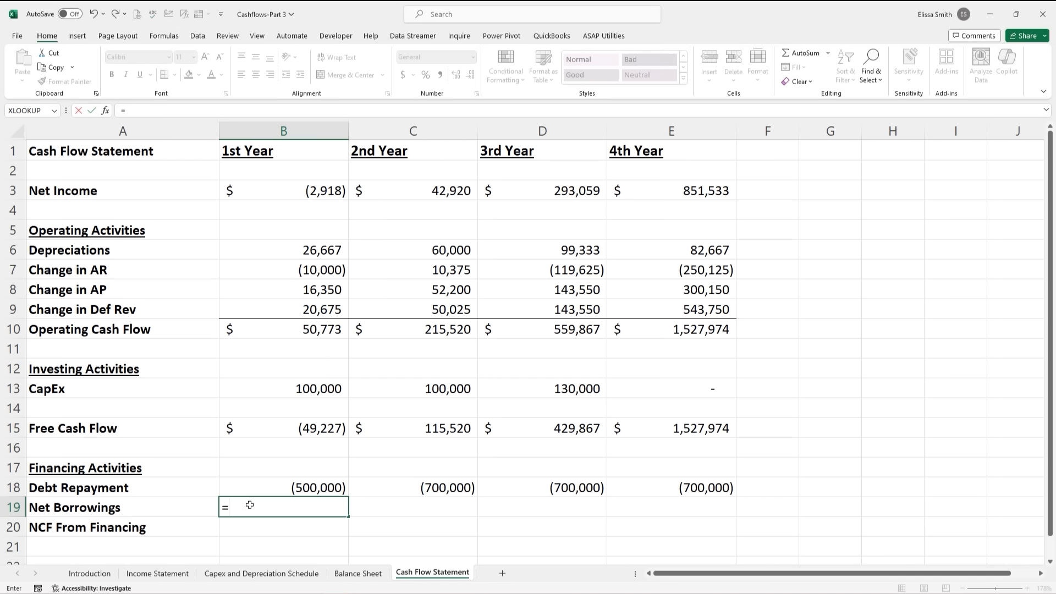
pyautogui.click(354, 577)
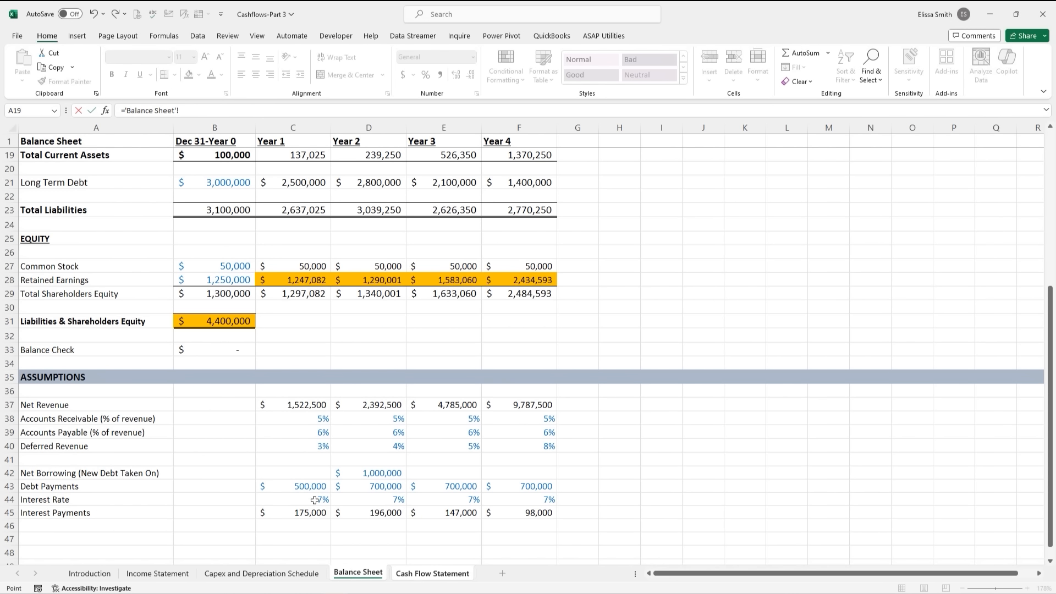
pyautogui.click(307, 472)
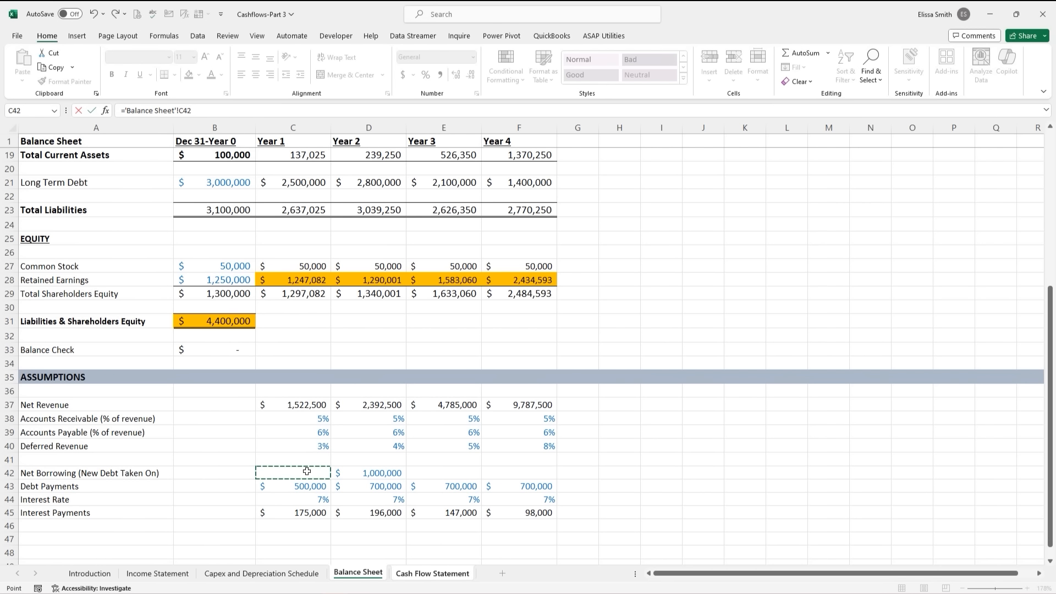
pyautogui.press('Return')
pyautogui.click(308, 506)
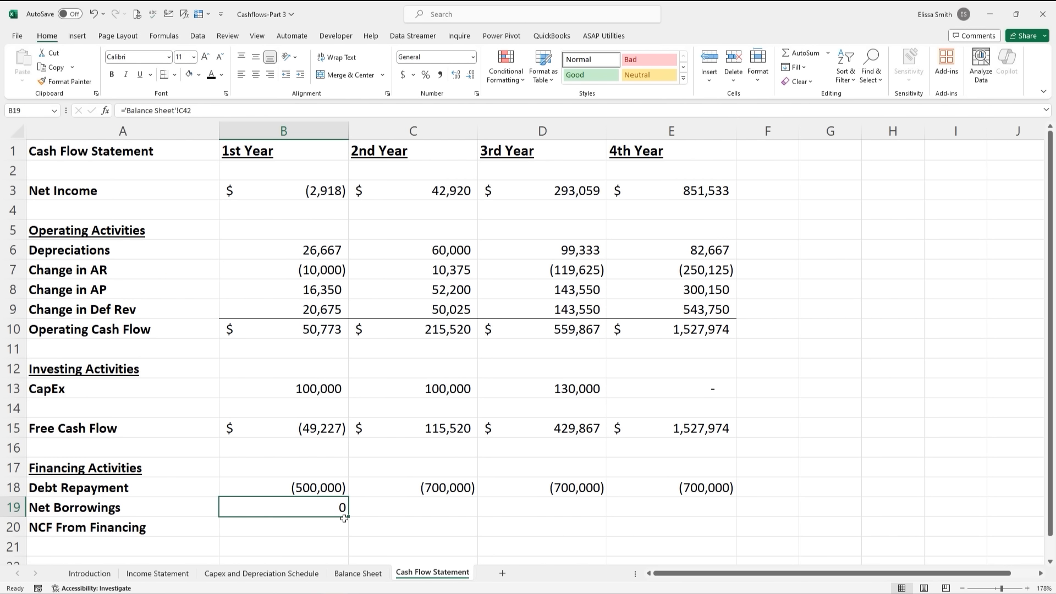
pyautogui.moveTo(344, 518); pyautogui.dragTo(697, 510)
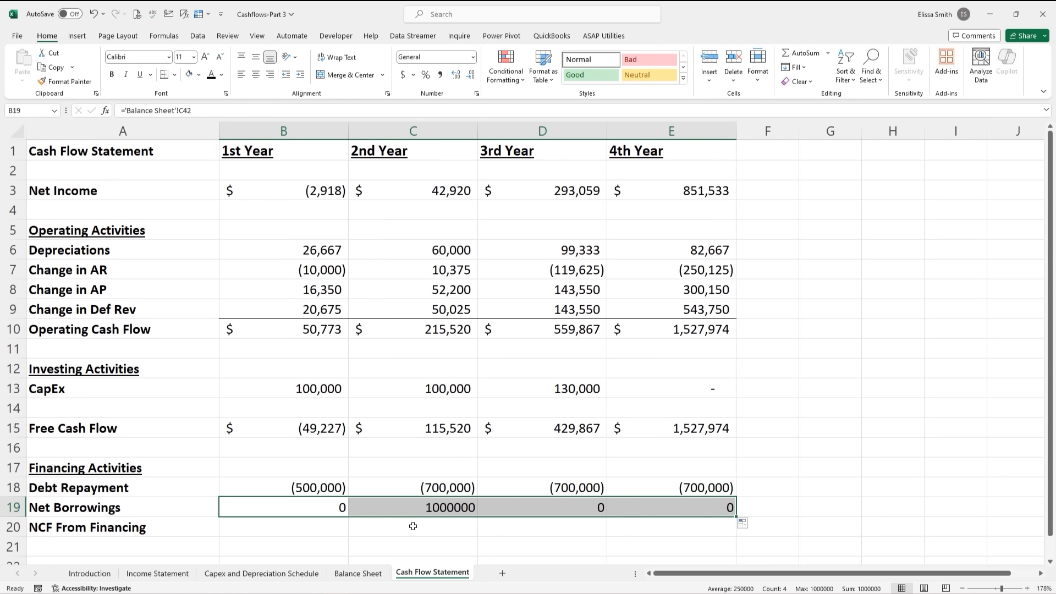
# - Copy the number format of Debt Repayment cell C18 onto the Net Borrowings cells B19:E19
pyautogui.click(418, 488)
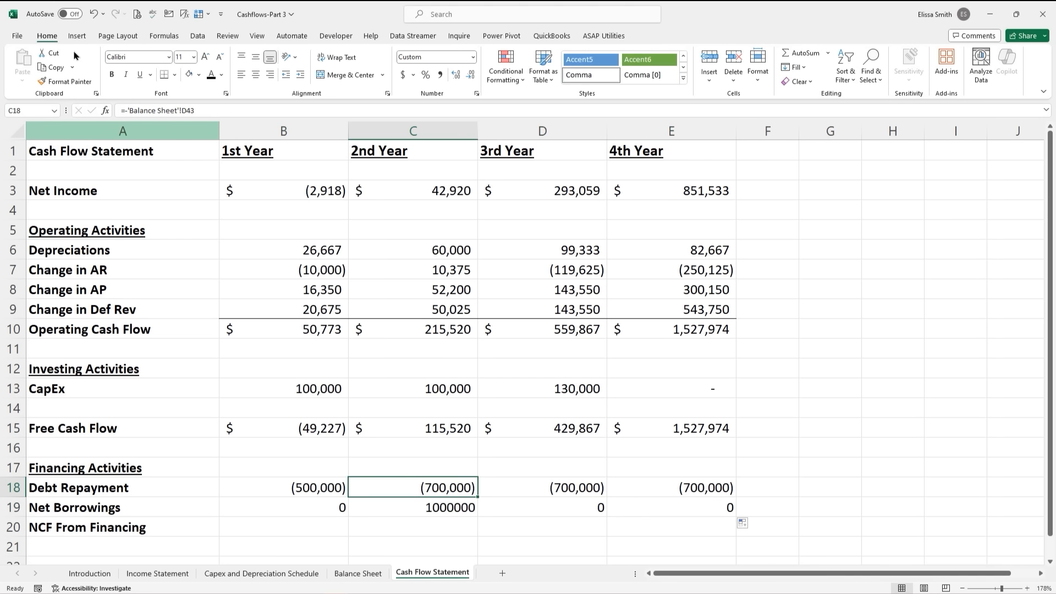
pyautogui.click(63, 81)
pyautogui.moveTo(324, 510); pyautogui.dragTo(640, 505)
pyautogui.click(411, 536)
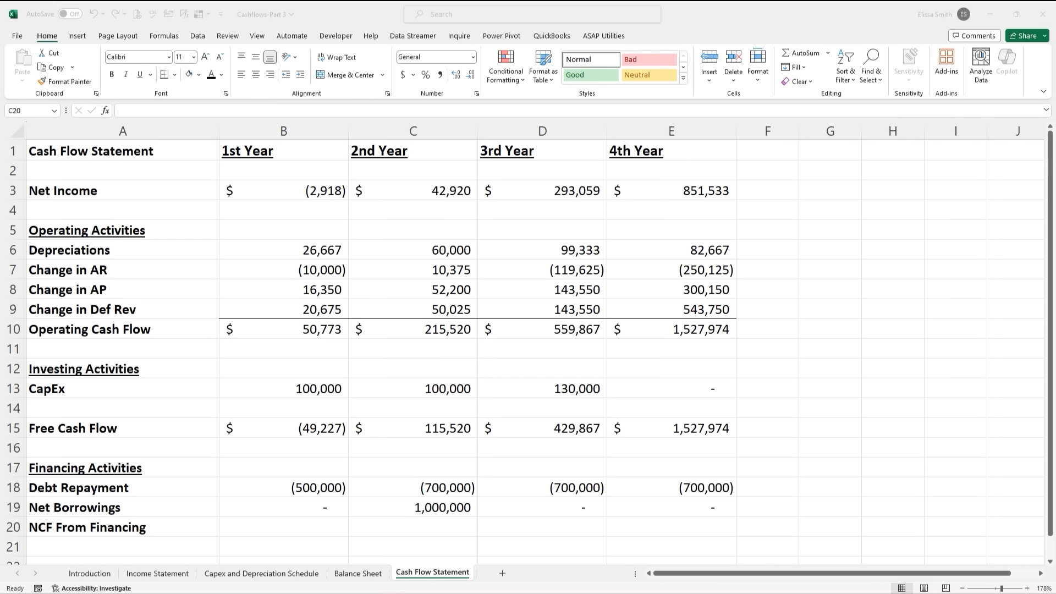
# - Apply a top border to the NCF From Financing cells B20:E20
pyautogui.click(281, 527)
pyautogui.press('BackSpace')
pyautogui.moveTo(281, 527); pyautogui.dragTo(677, 527)
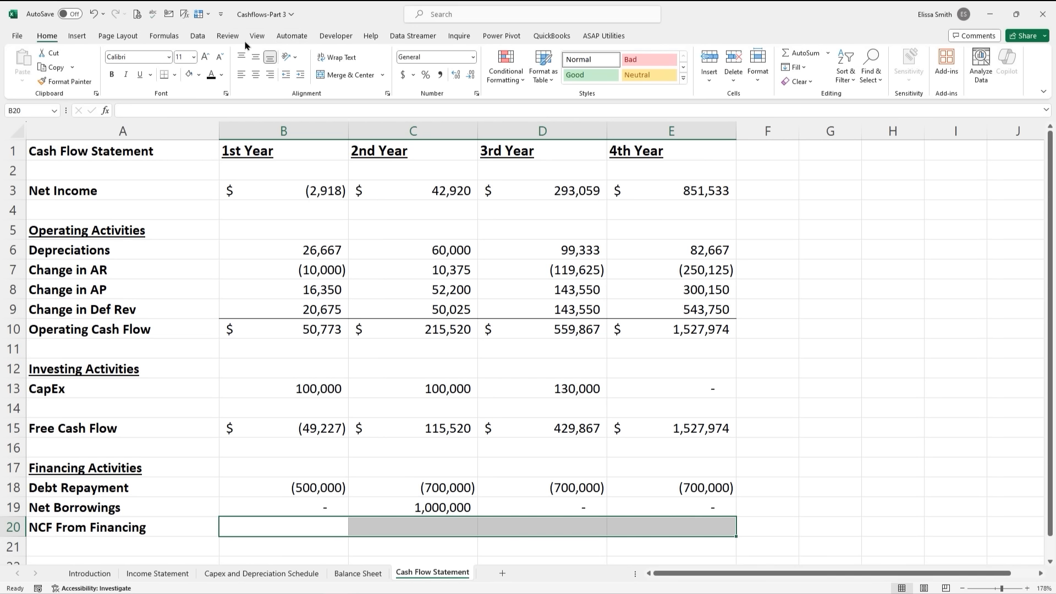
pyautogui.click(175, 74)
pyautogui.click(197, 121)
# - Total NCF From Financing in B20 with =SUM(B18:B19) and fill the formula across to E20
pyautogui.click(311, 524)
pyautogui.write('=')
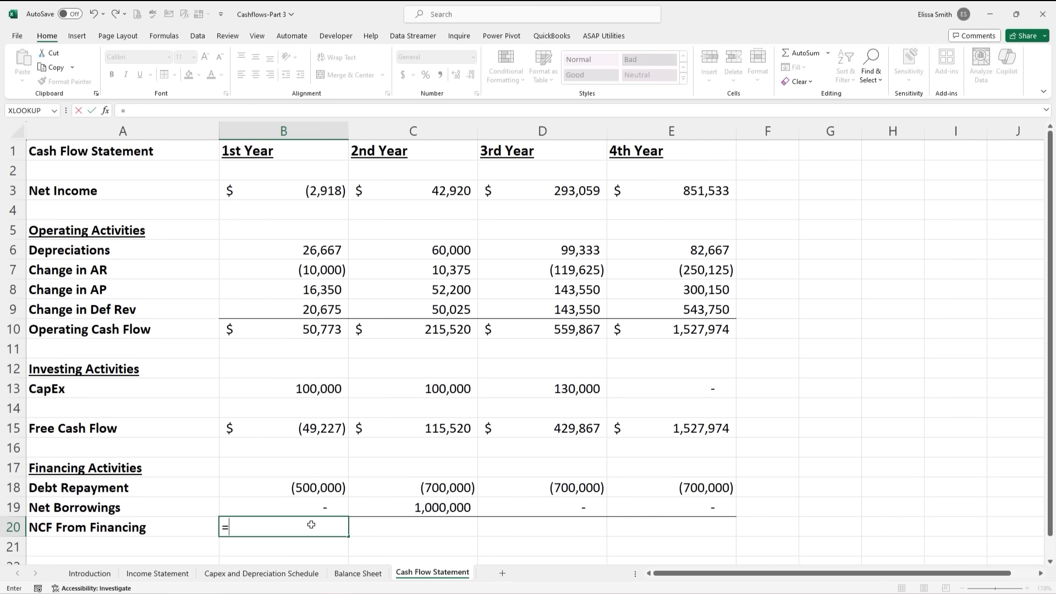
pyautogui.write('sum')
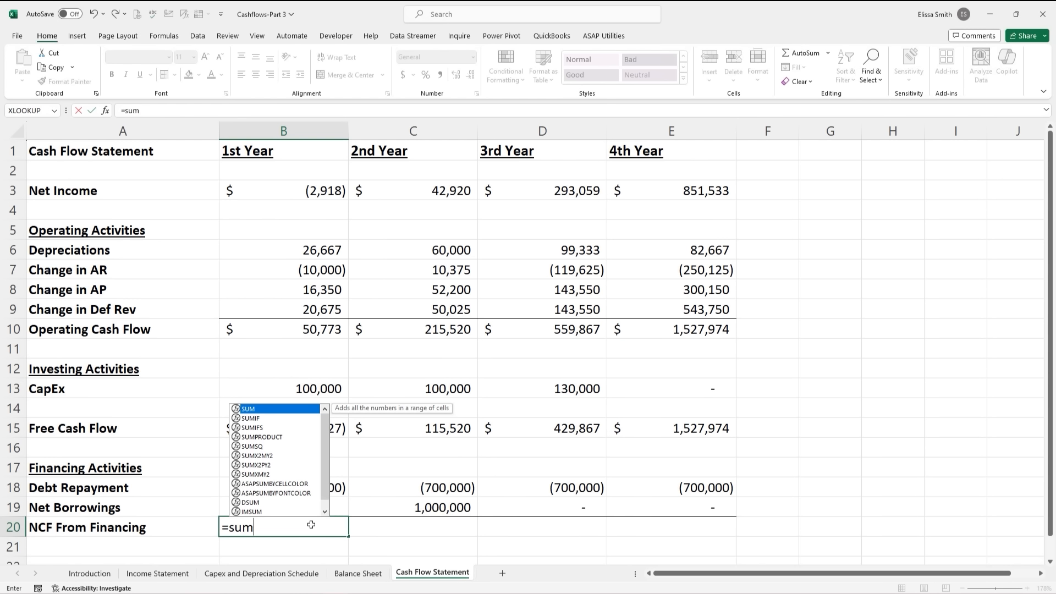
pyautogui.doubleClick(279, 410)
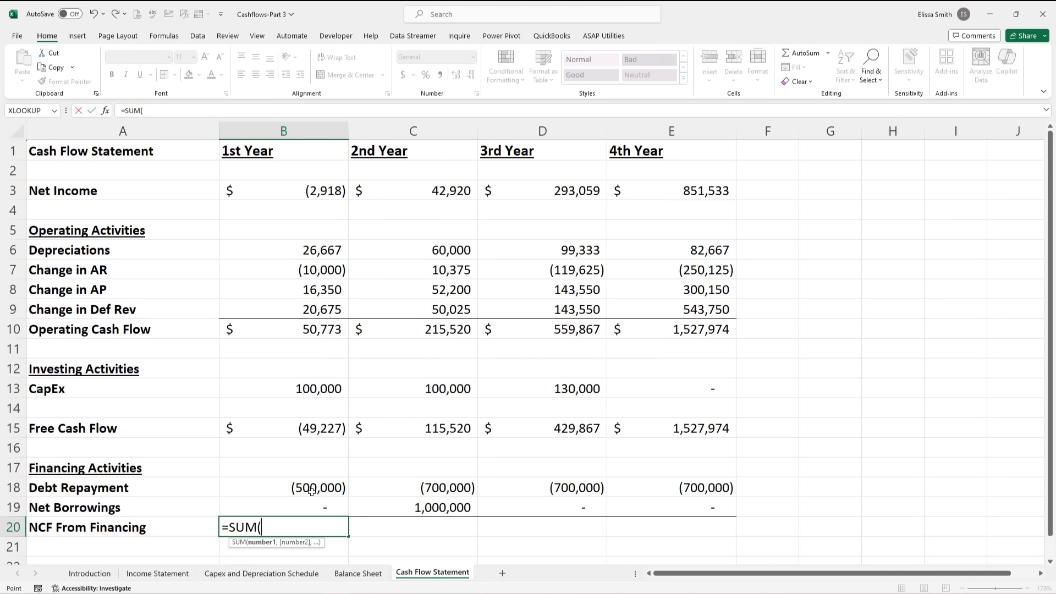
pyautogui.moveTo(311, 489); pyautogui.dragTo(313, 510)
pyautogui.press('Return')
pyautogui.write('.')
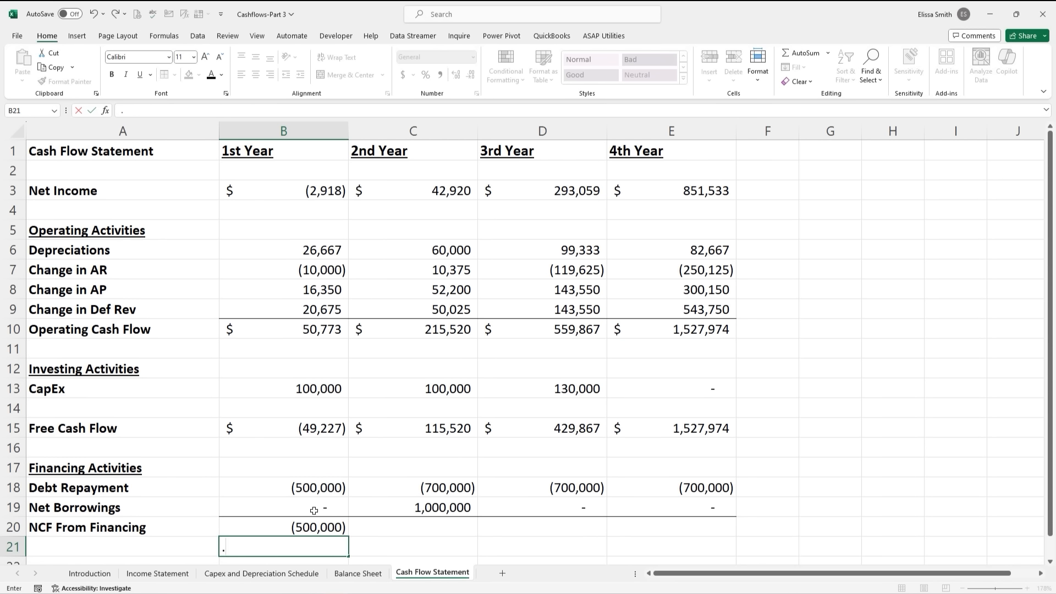
pyautogui.press('BackSpace')
pyautogui.click(309, 525)
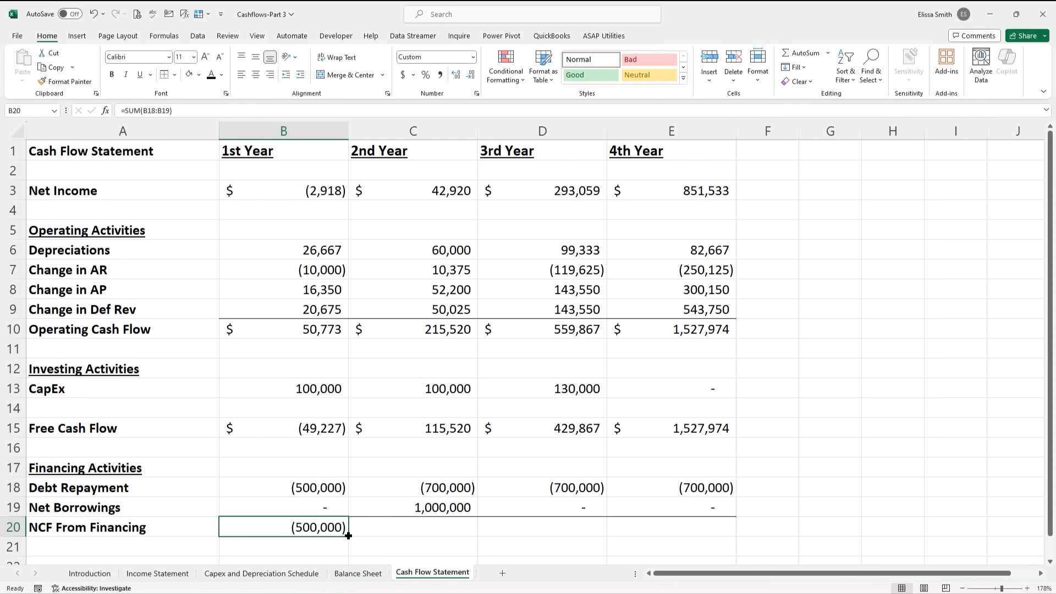
pyautogui.moveTo(348, 535); pyautogui.dragTo(690, 527)
pyautogui.click(340, 554)
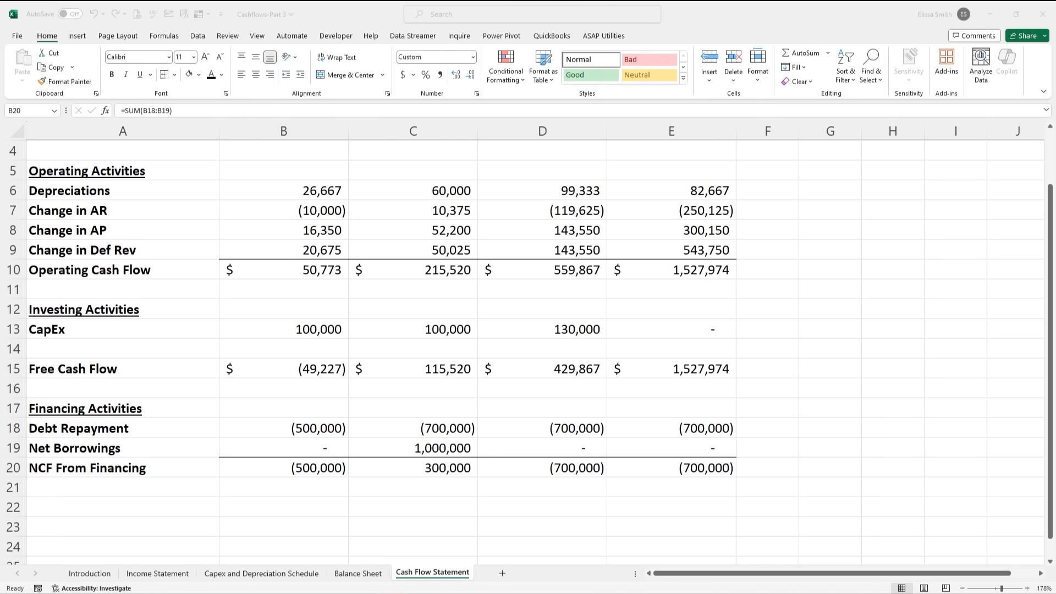
# - Add the row label Net Cash Flow in A22, below the financing section
pyautogui.click(127, 508)
pyautogui.write('Ne')
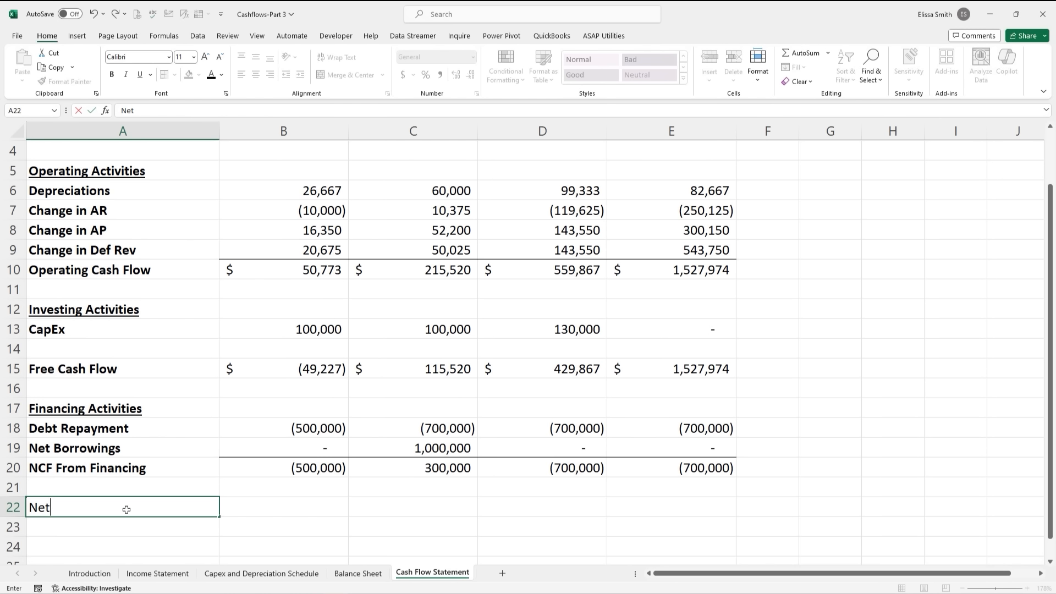
pyautogui.write('t Cash Flow')
pyautogui.press('Tab')
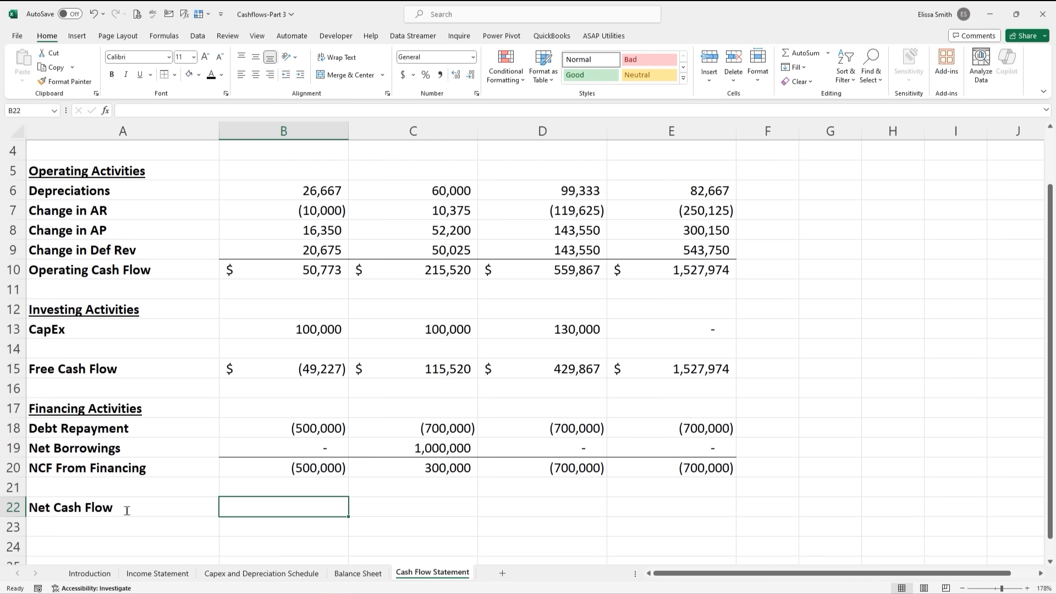
# - Calculate Net Cash Flow in B22 as Free Cash Flow plus NCF From Financing with =B15+B20 and fill it across to E22
pyautogui.write('=')
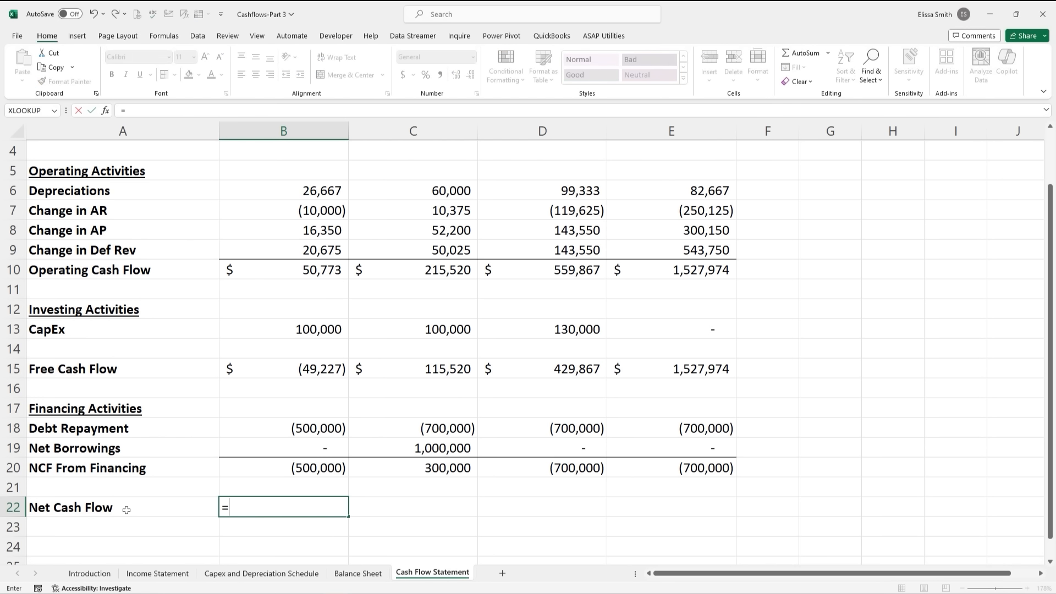
pyautogui.click(298, 368)
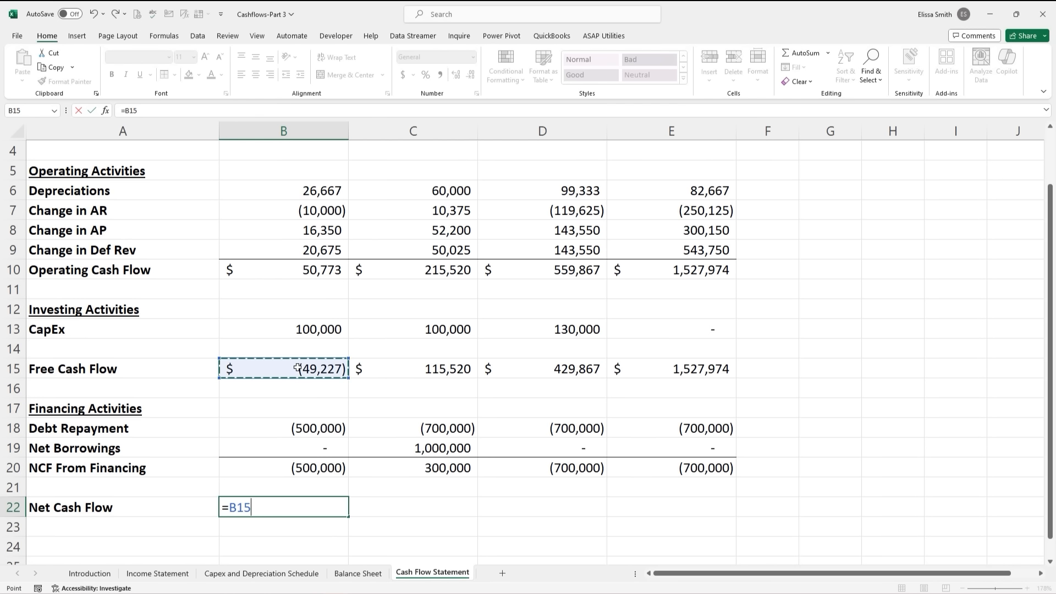
pyautogui.write('+')
pyautogui.click(296, 467)
pyautogui.press('Return')
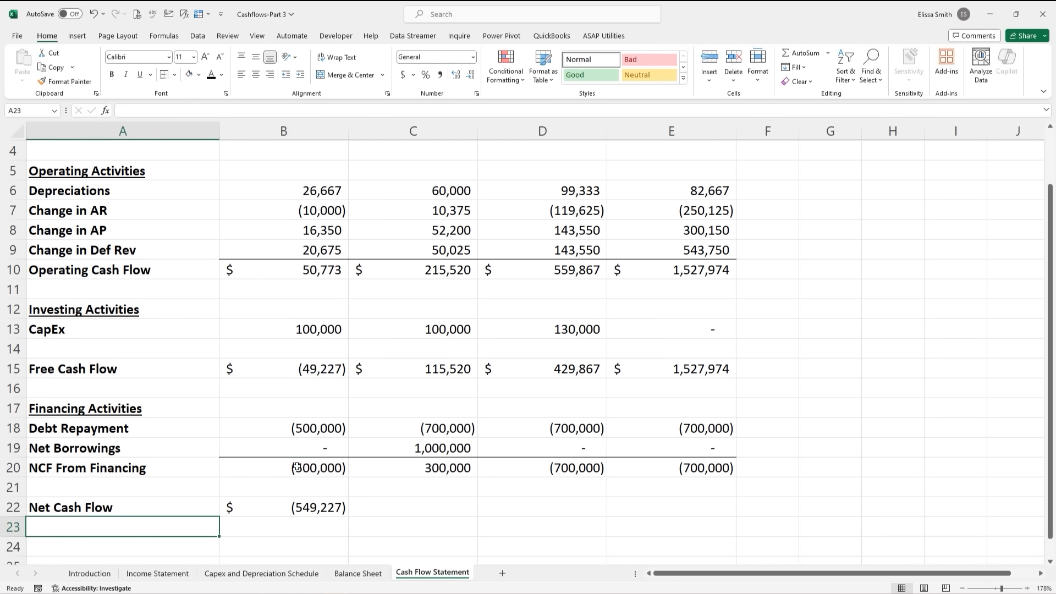
pyautogui.click(306, 508)
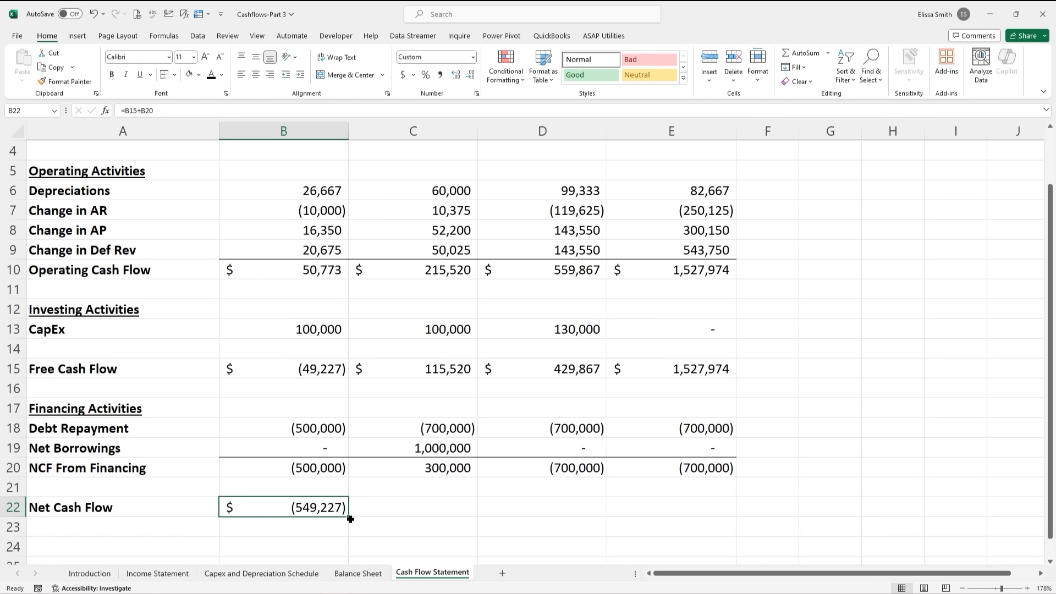
pyautogui.moveTo(353, 513); pyautogui.dragTo(718, 508)
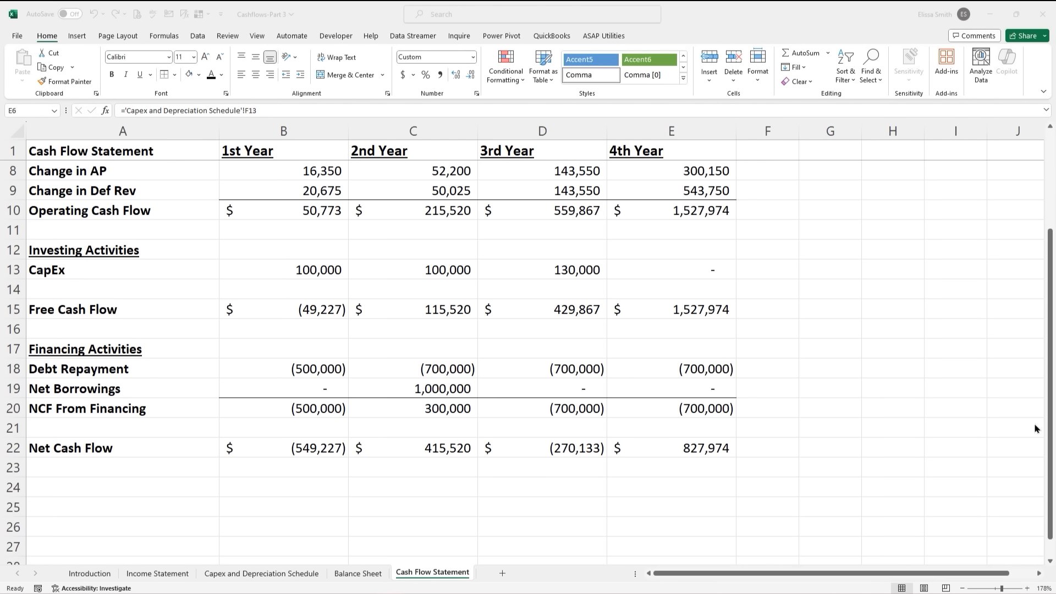
# - Link Balance Sheet Cash in C5 to prior-year cash plus net cash flow with =B5+'Cash Flow Statement'!B22 and fill it across to F5
pyautogui.click(358, 573)
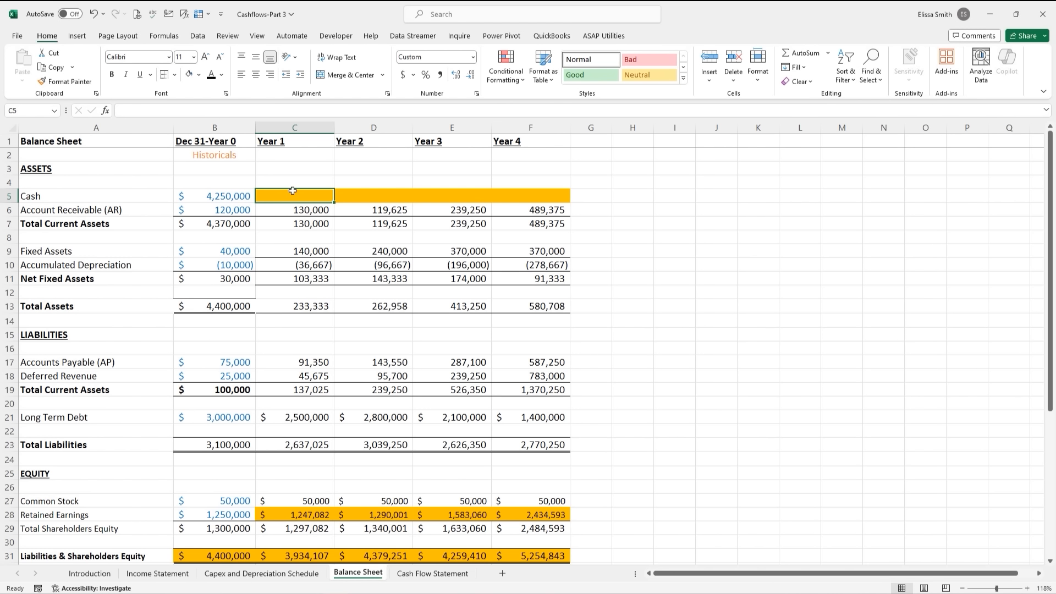
pyautogui.write('=')
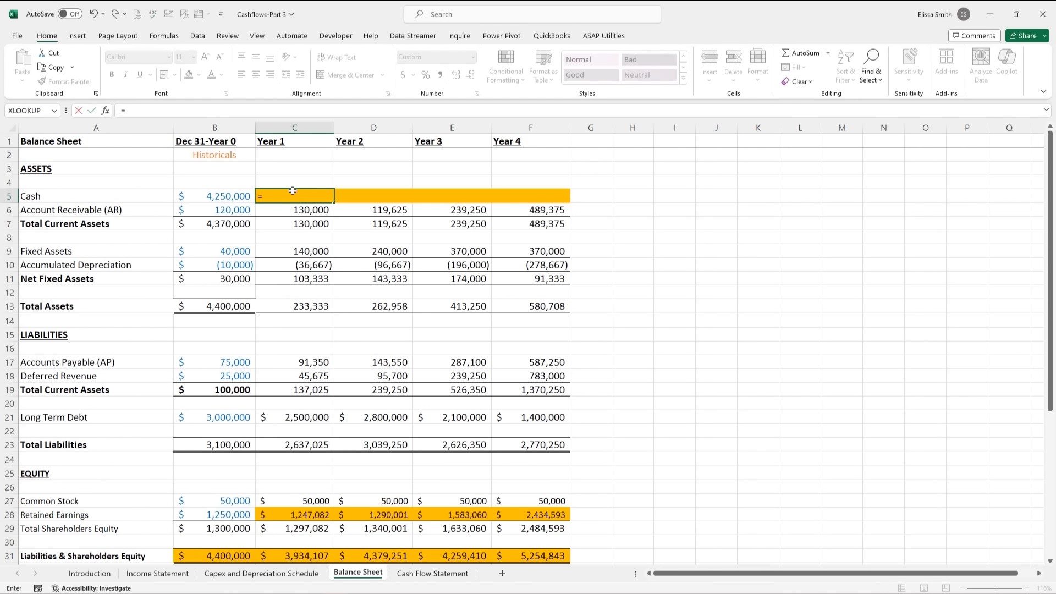
pyautogui.click(229, 195)
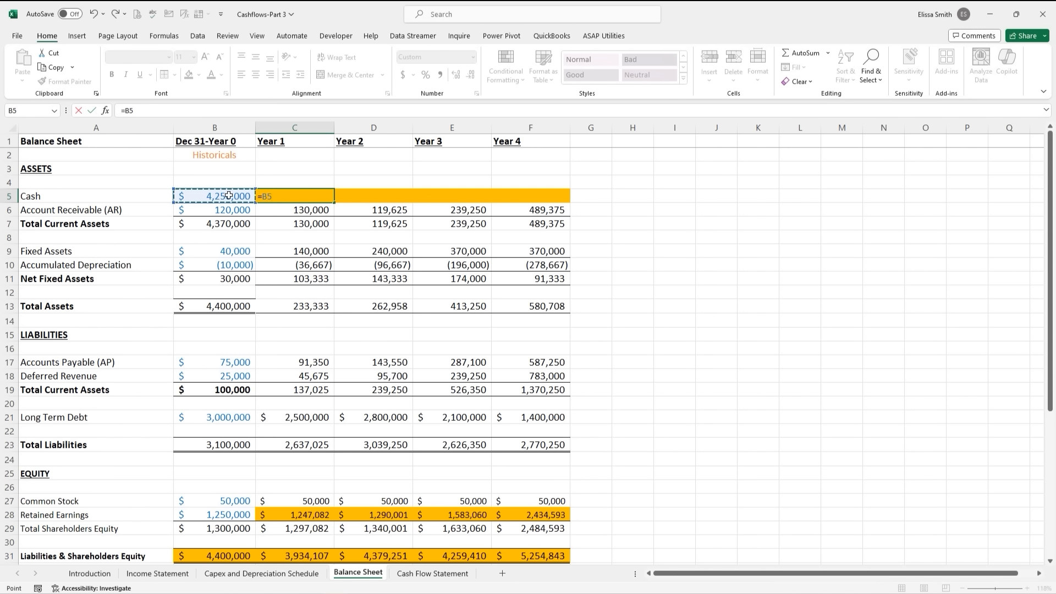
pyautogui.write('+')
pyautogui.click(418, 574)
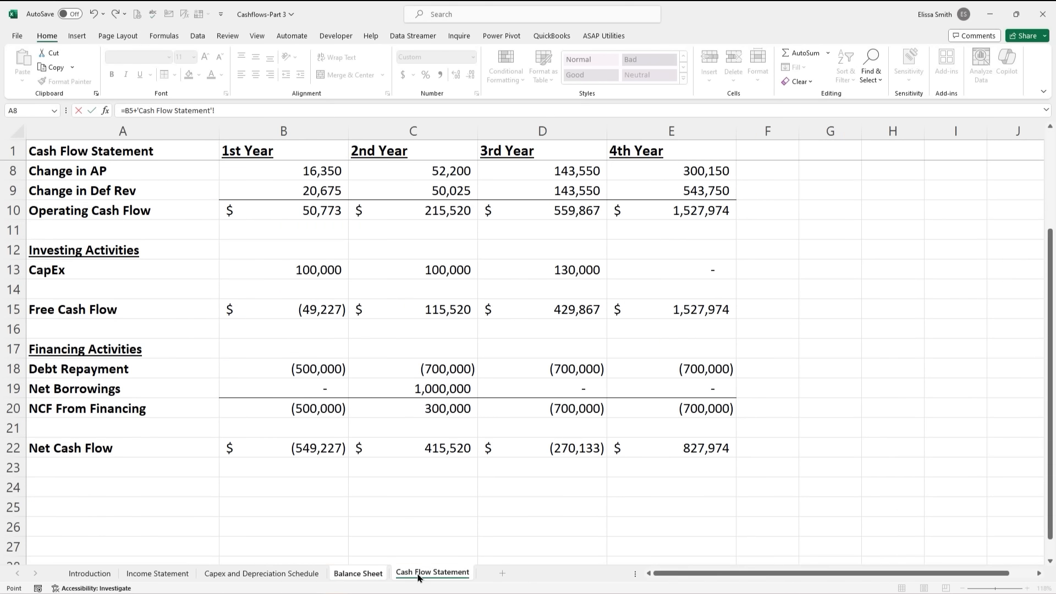
pyautogui.click(319, 450)
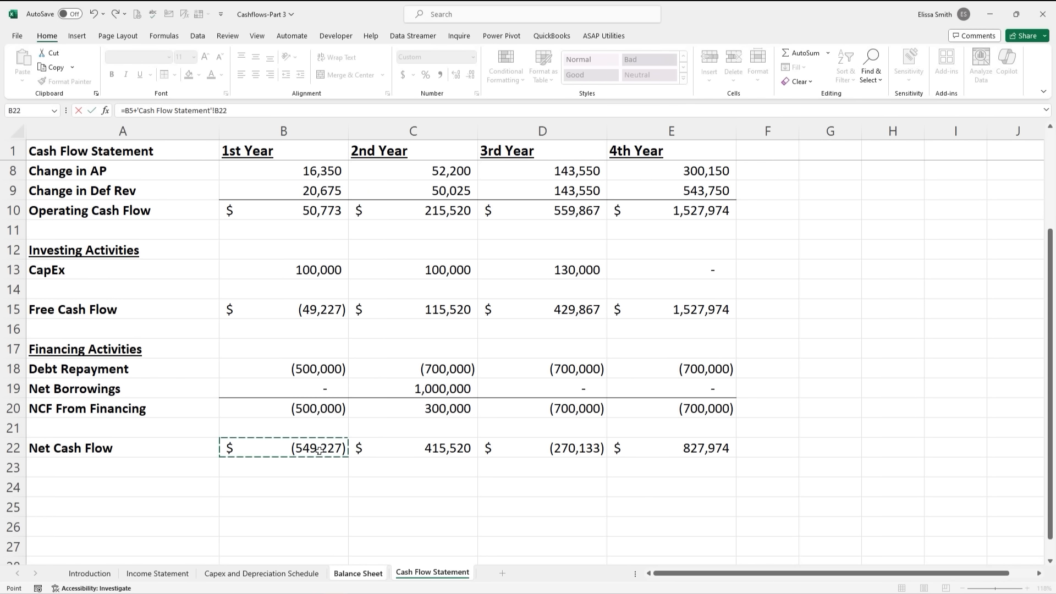
pyautogui.press('Return')
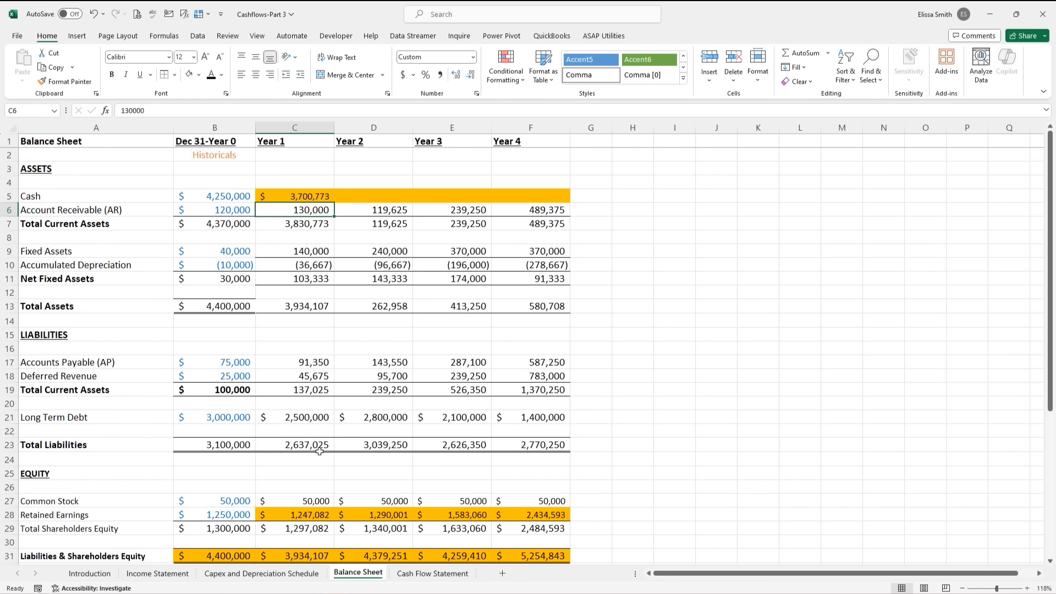
pyautogui.click(285, 196)
pyautogui.moveTo(335, 202); pyautogui.dragTo(542, 203)
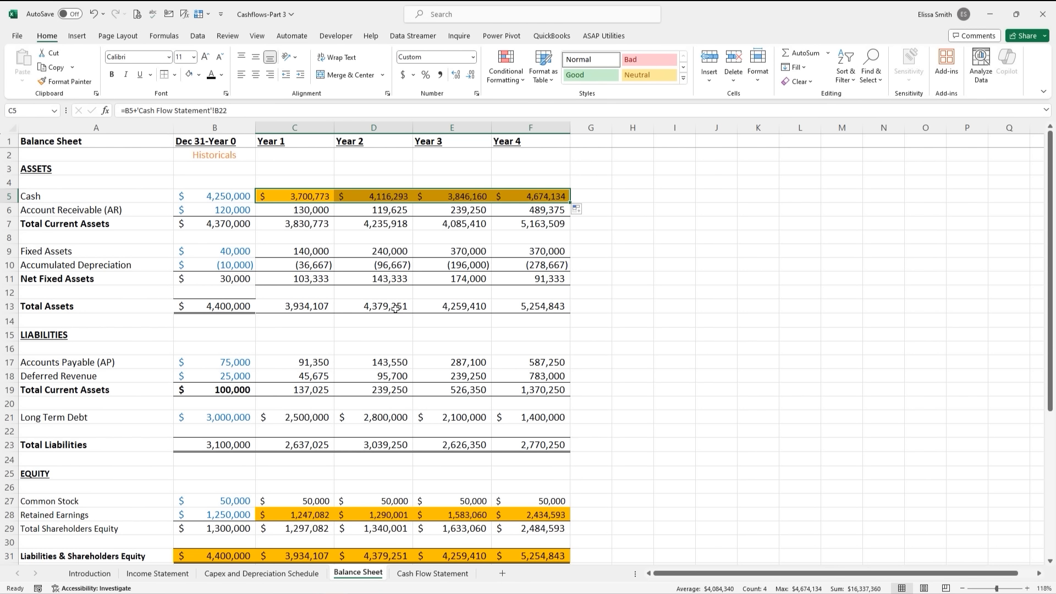
# - Review the Balance Check cells B33:F33 and the linked Cash cells C5:F5 on the Balance Sheet
pyautogui.click(377, 334)
pyautogui.scroll(-1, 377, 333)
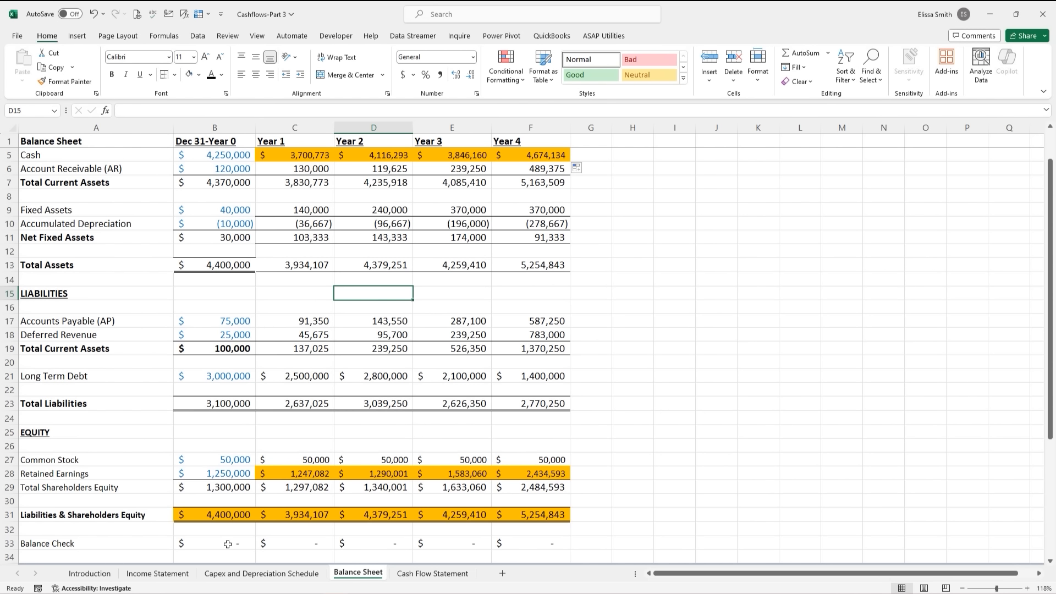
pyautogui.moveTo(228, 545); pyautogui.dragTo(514, 543)
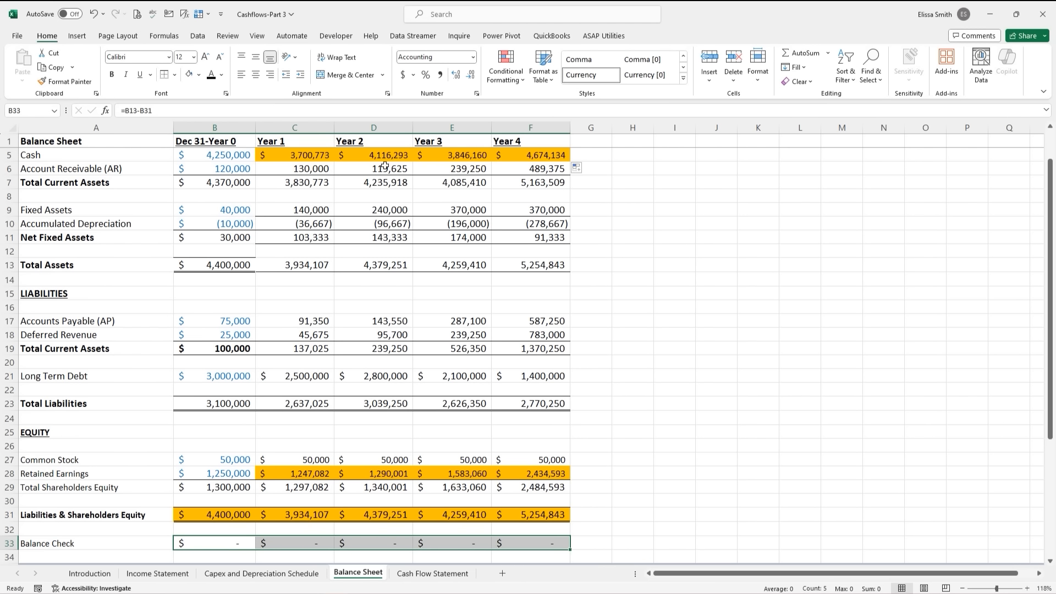
pyautogui.moveTo(286, 155); pyautogui.dragTo(534, 153)
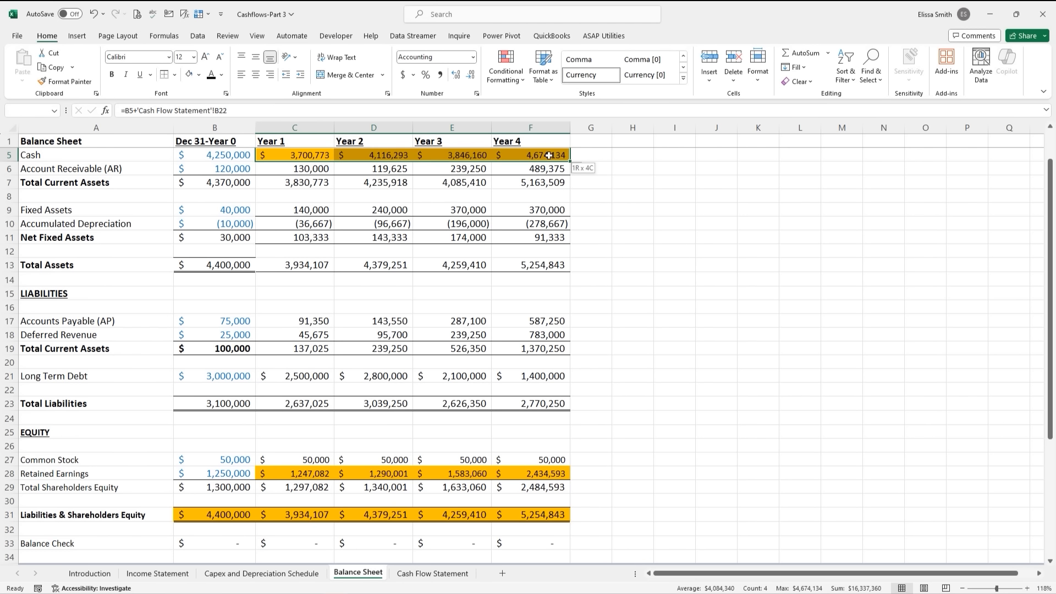
pyautogui.click(290, 168)
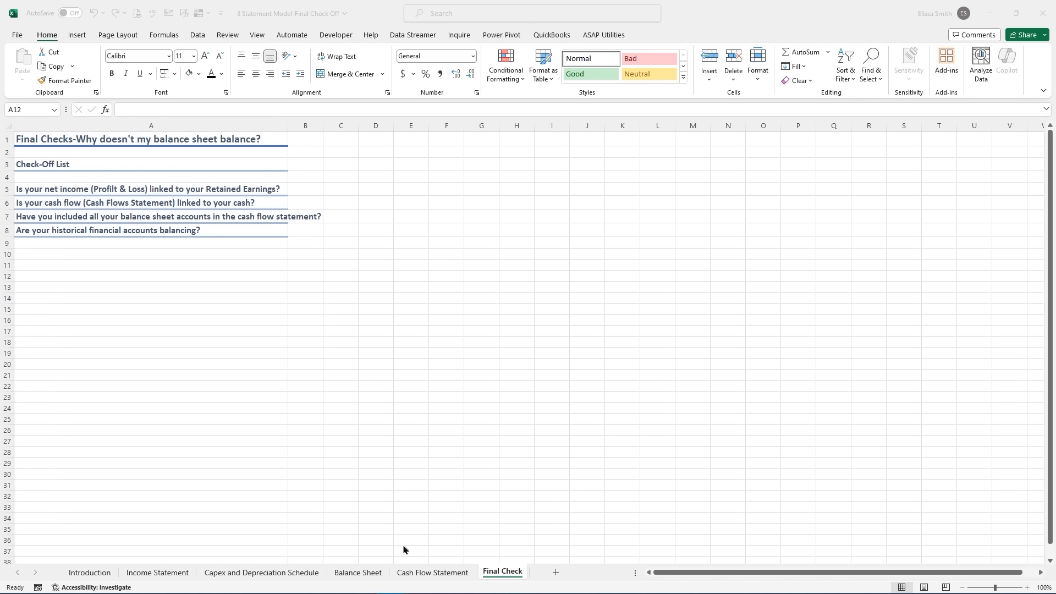
# - Review the Income Statement, Capex and Depreciation Schedule and Balance Sheet in the 3 Statement Model-Final Check Off workbook alongside the Final Check list
pyautogui.click(164, 573)
pyautogui.click(157, 573)
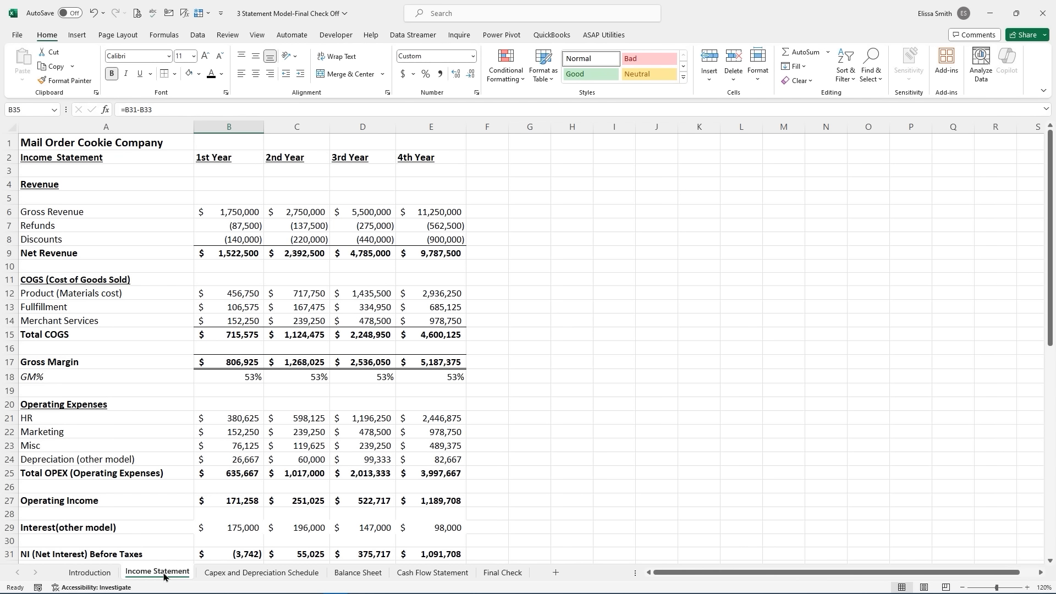
pyautogui.click(303, 579)
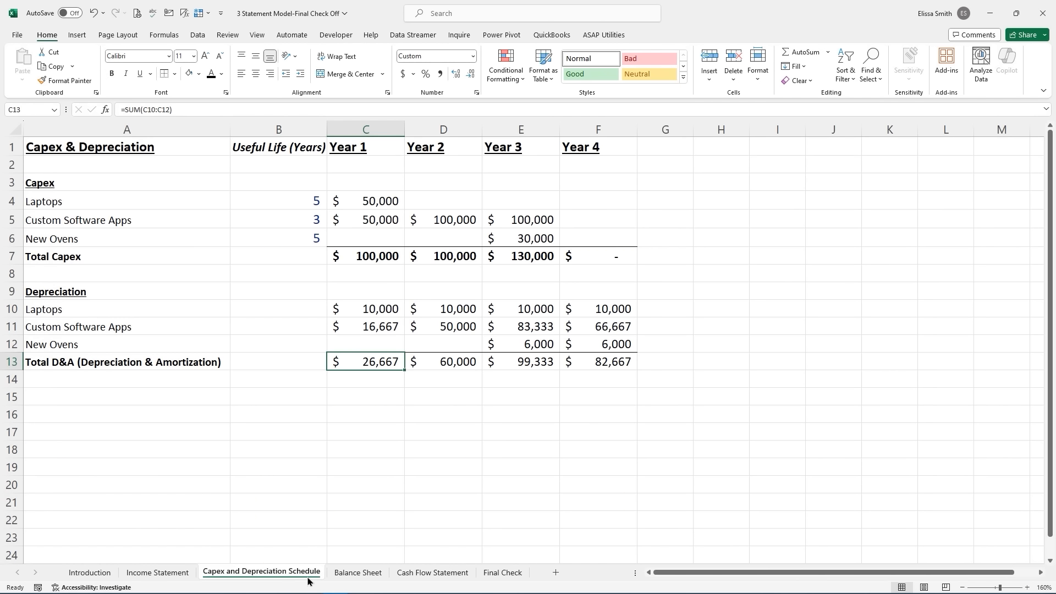
pyautogui.click(358, 573)
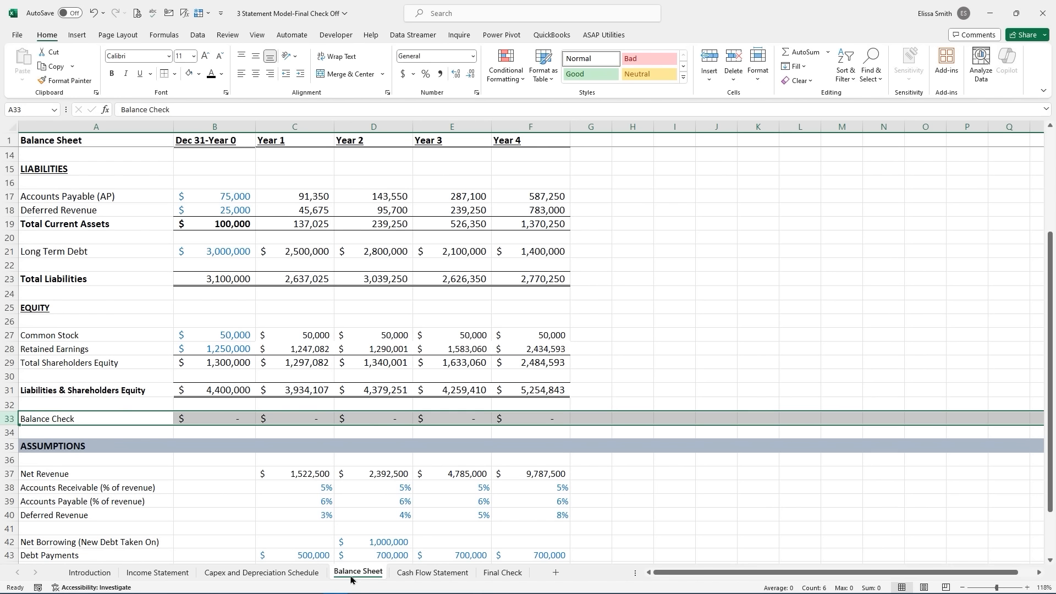
pyautogui.click(497, 573)
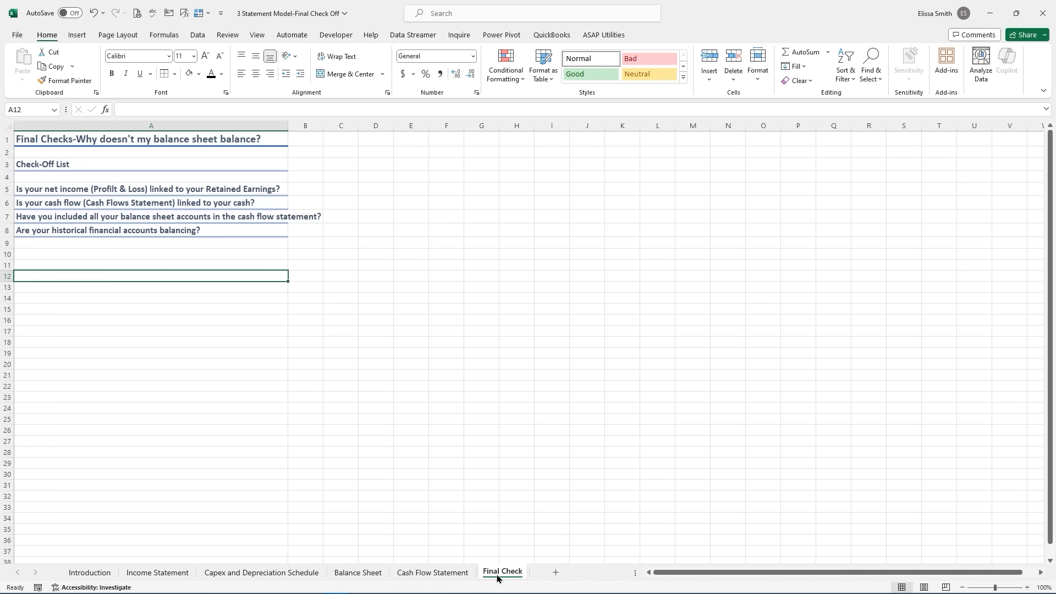
pyautogui.click(357, 572)
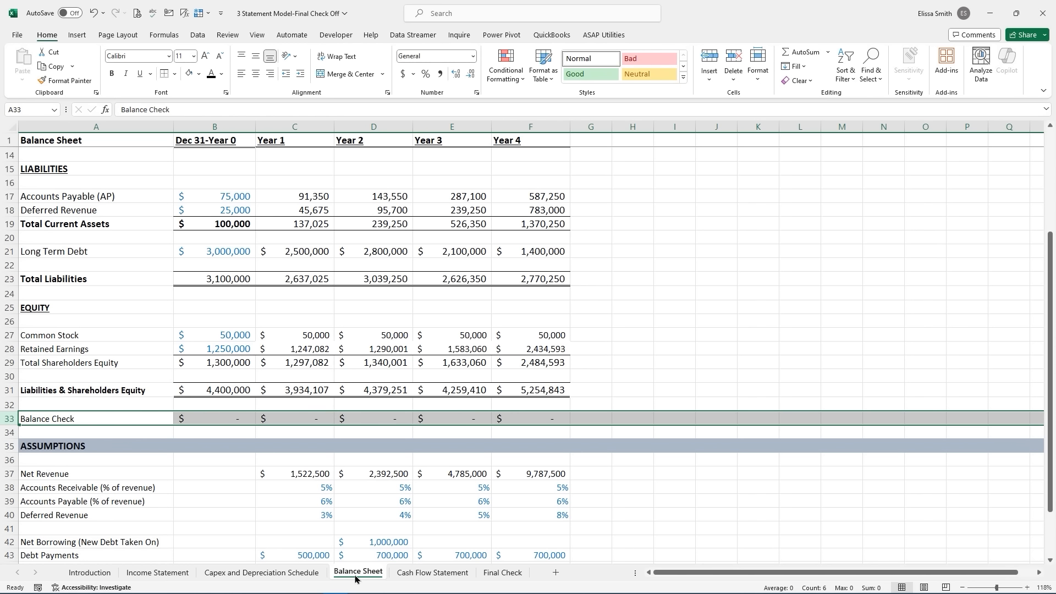
pyautogui.click(492, 577)
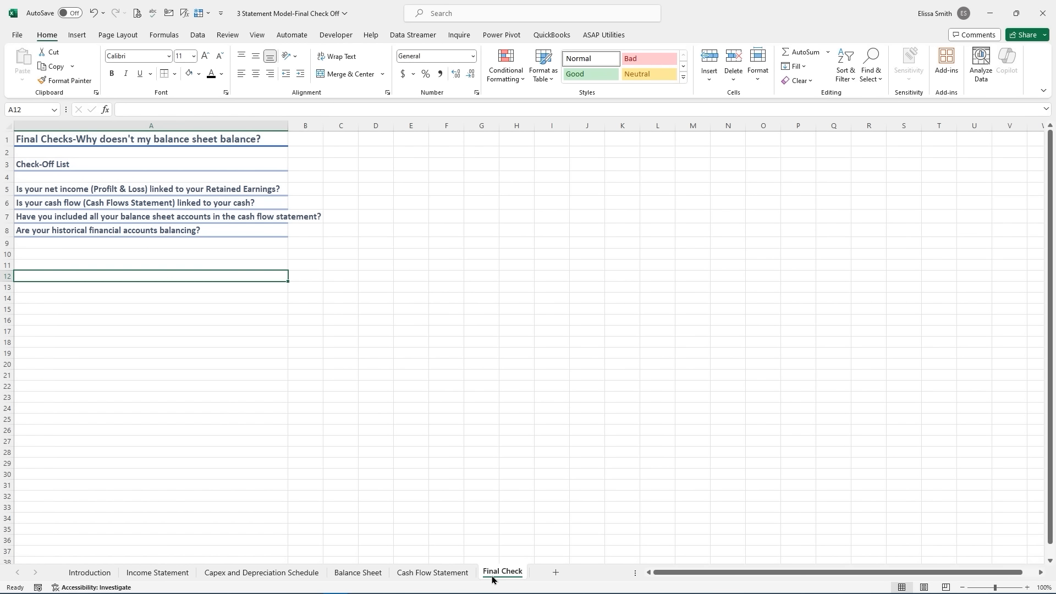